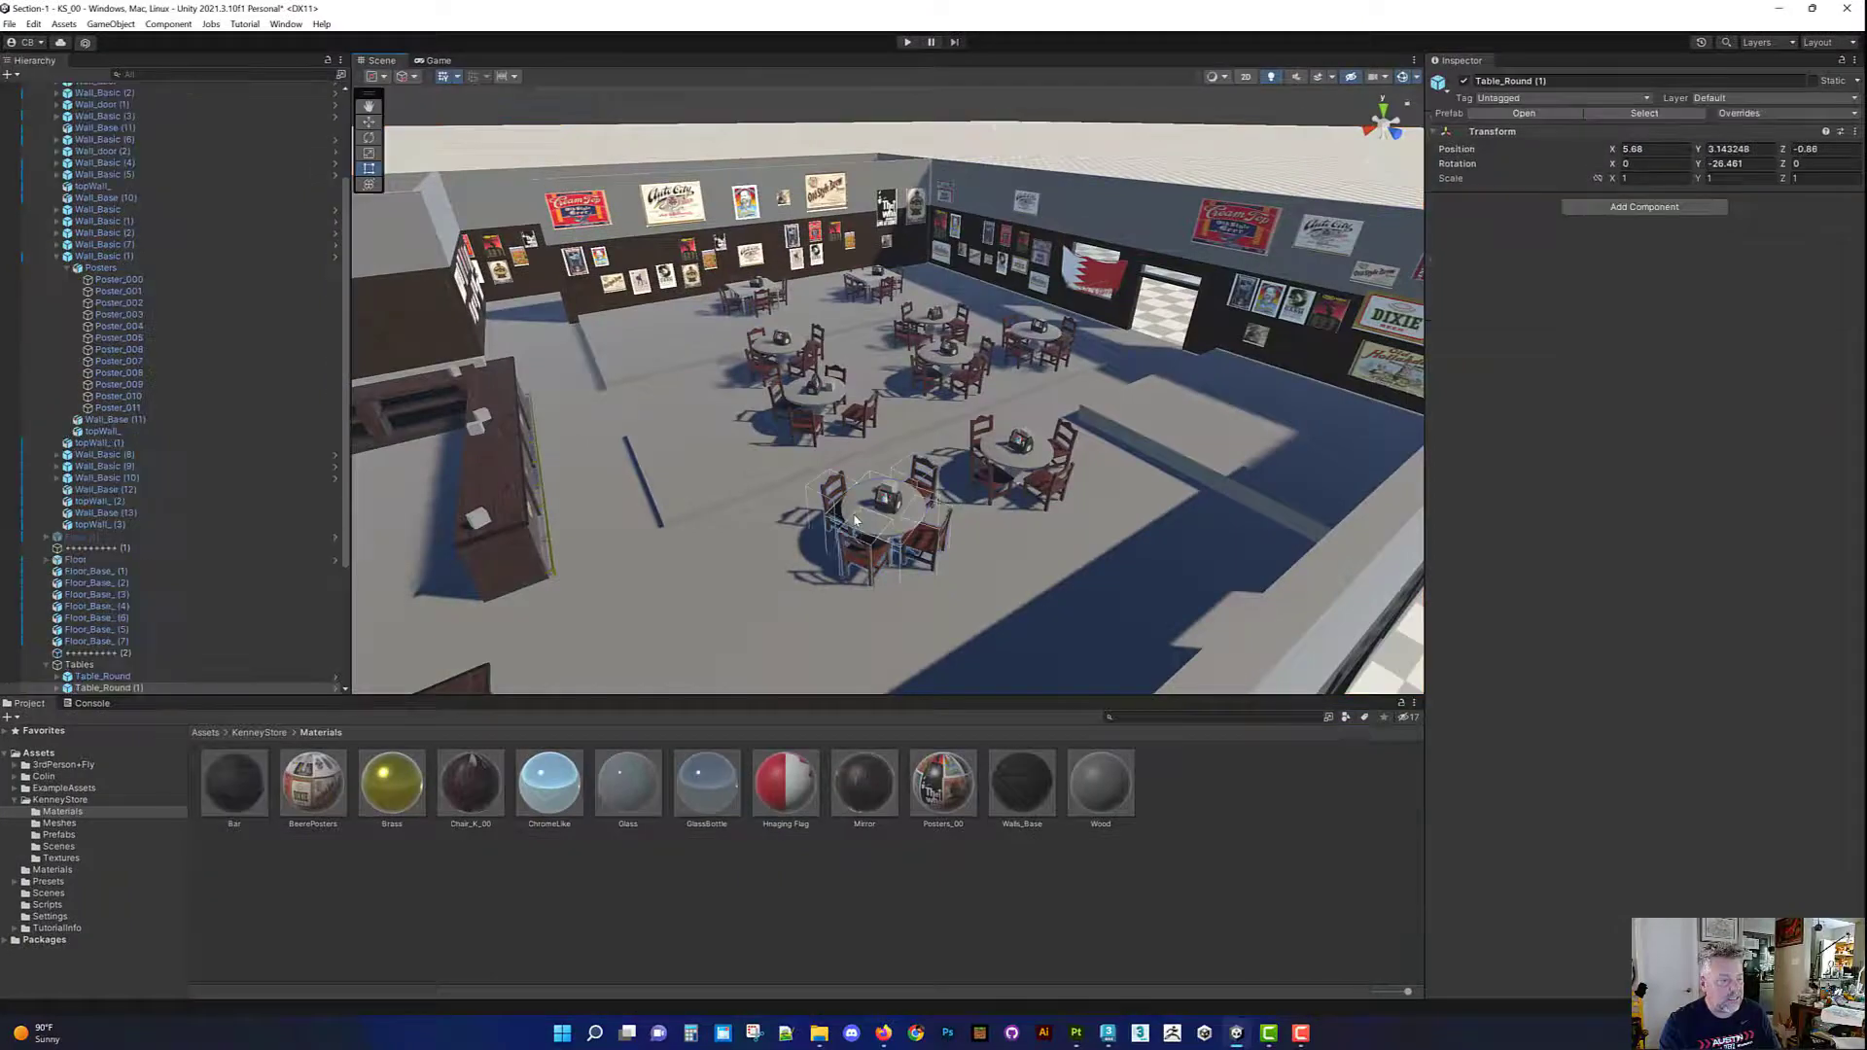
Step: Select the Table_Round_00 mesh of Table_Round (5) in the restaurant scene and examine its untextured top and base
right_click_drag(877, 517, 1060, 518)
left_click(1002, 451)
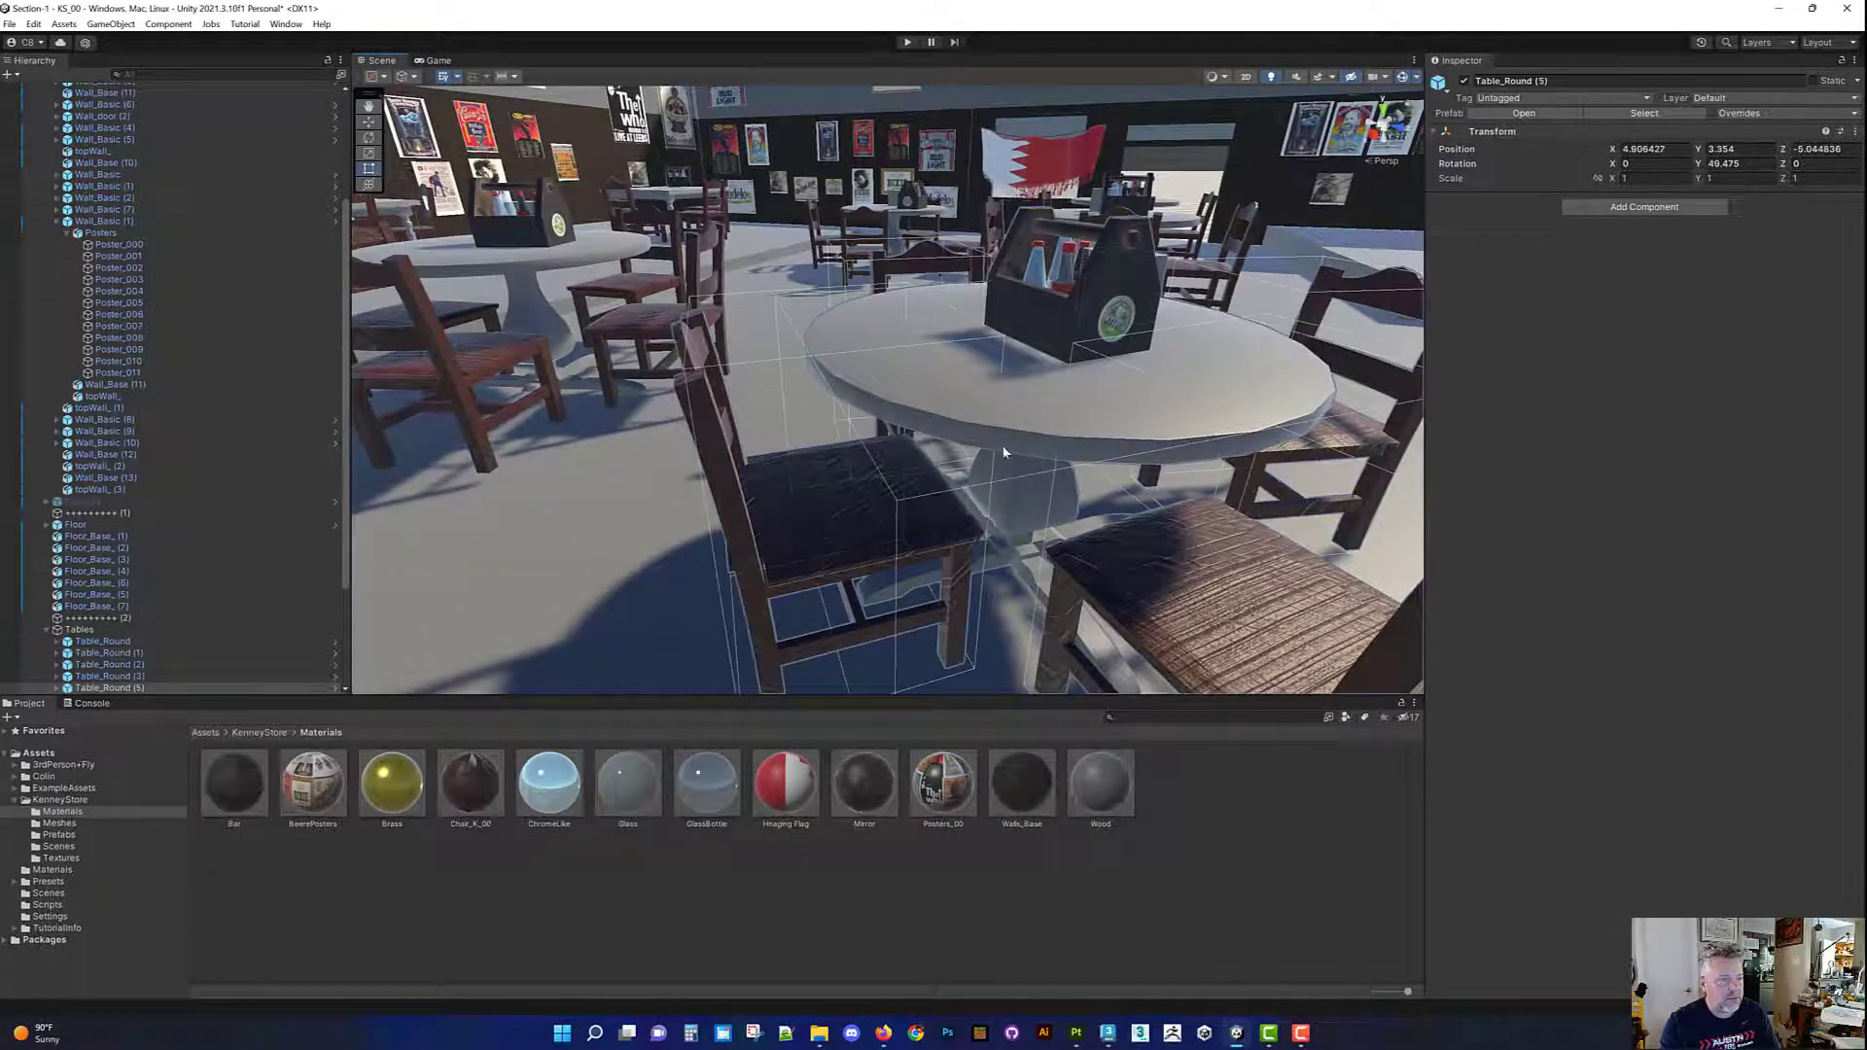
left_click(1001, 452)
mouse_move(1001, 452)
left_mouse_down()
mouse_move(1068, 454)
mouse_move(996, 457)
left_mouse_up()
key("ctrl+z")
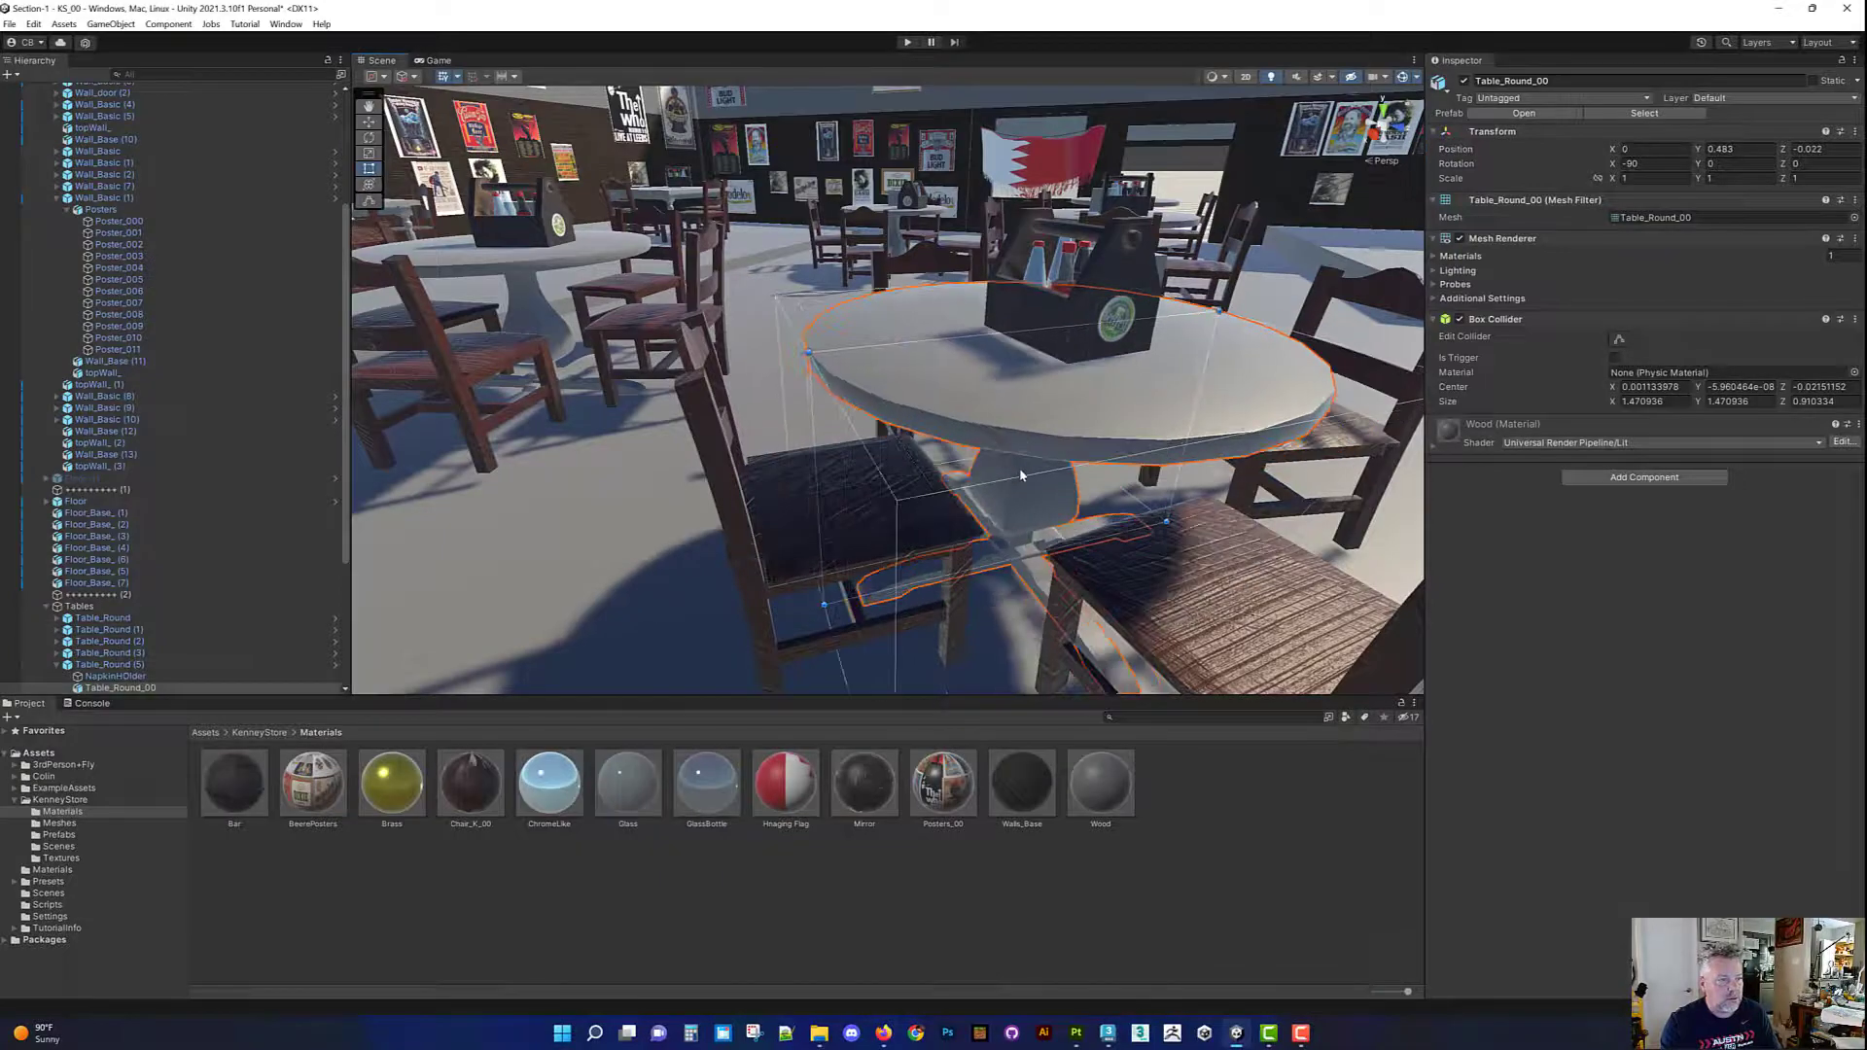
right_click_drag(996, 457, 976, 523)
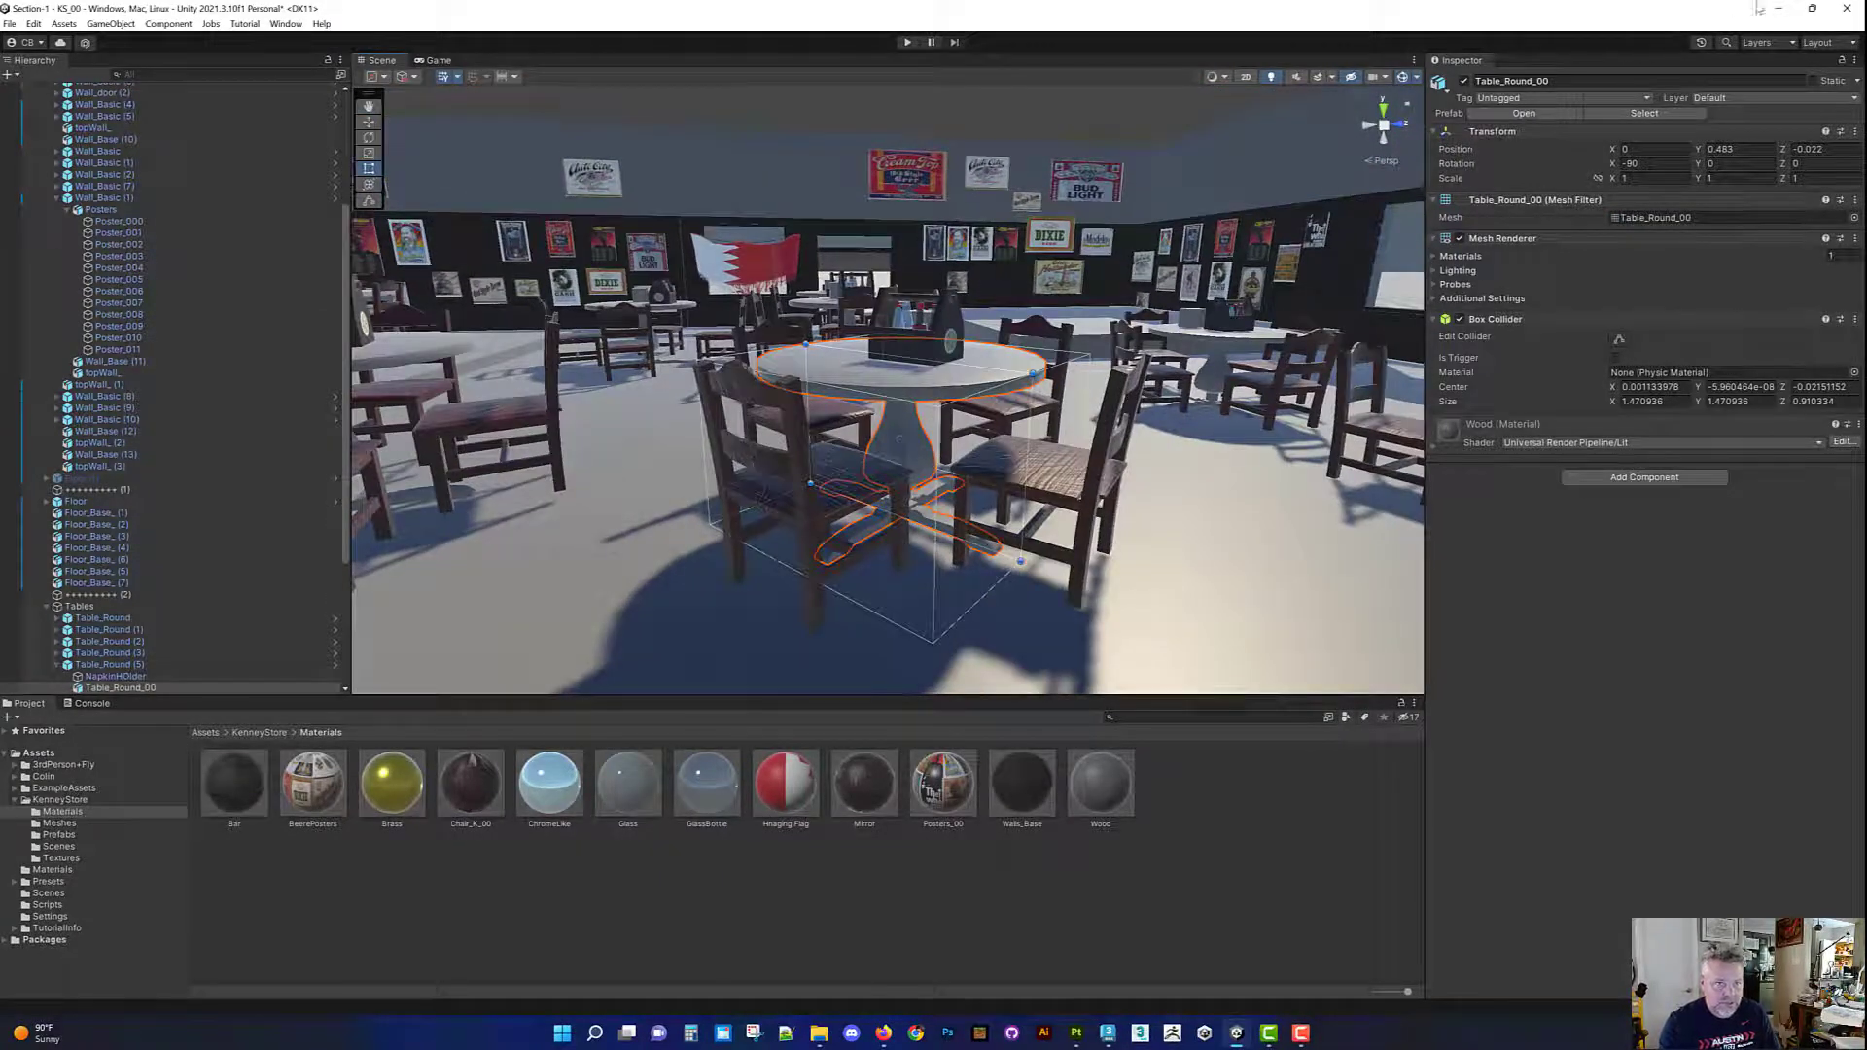
Step: Switch to Adobe Substance 3D Painter and create a project from Table_Round_00.fbx with the Unity HD Render Pipeline (Metallic Standard) template
left_click(1778, 8)
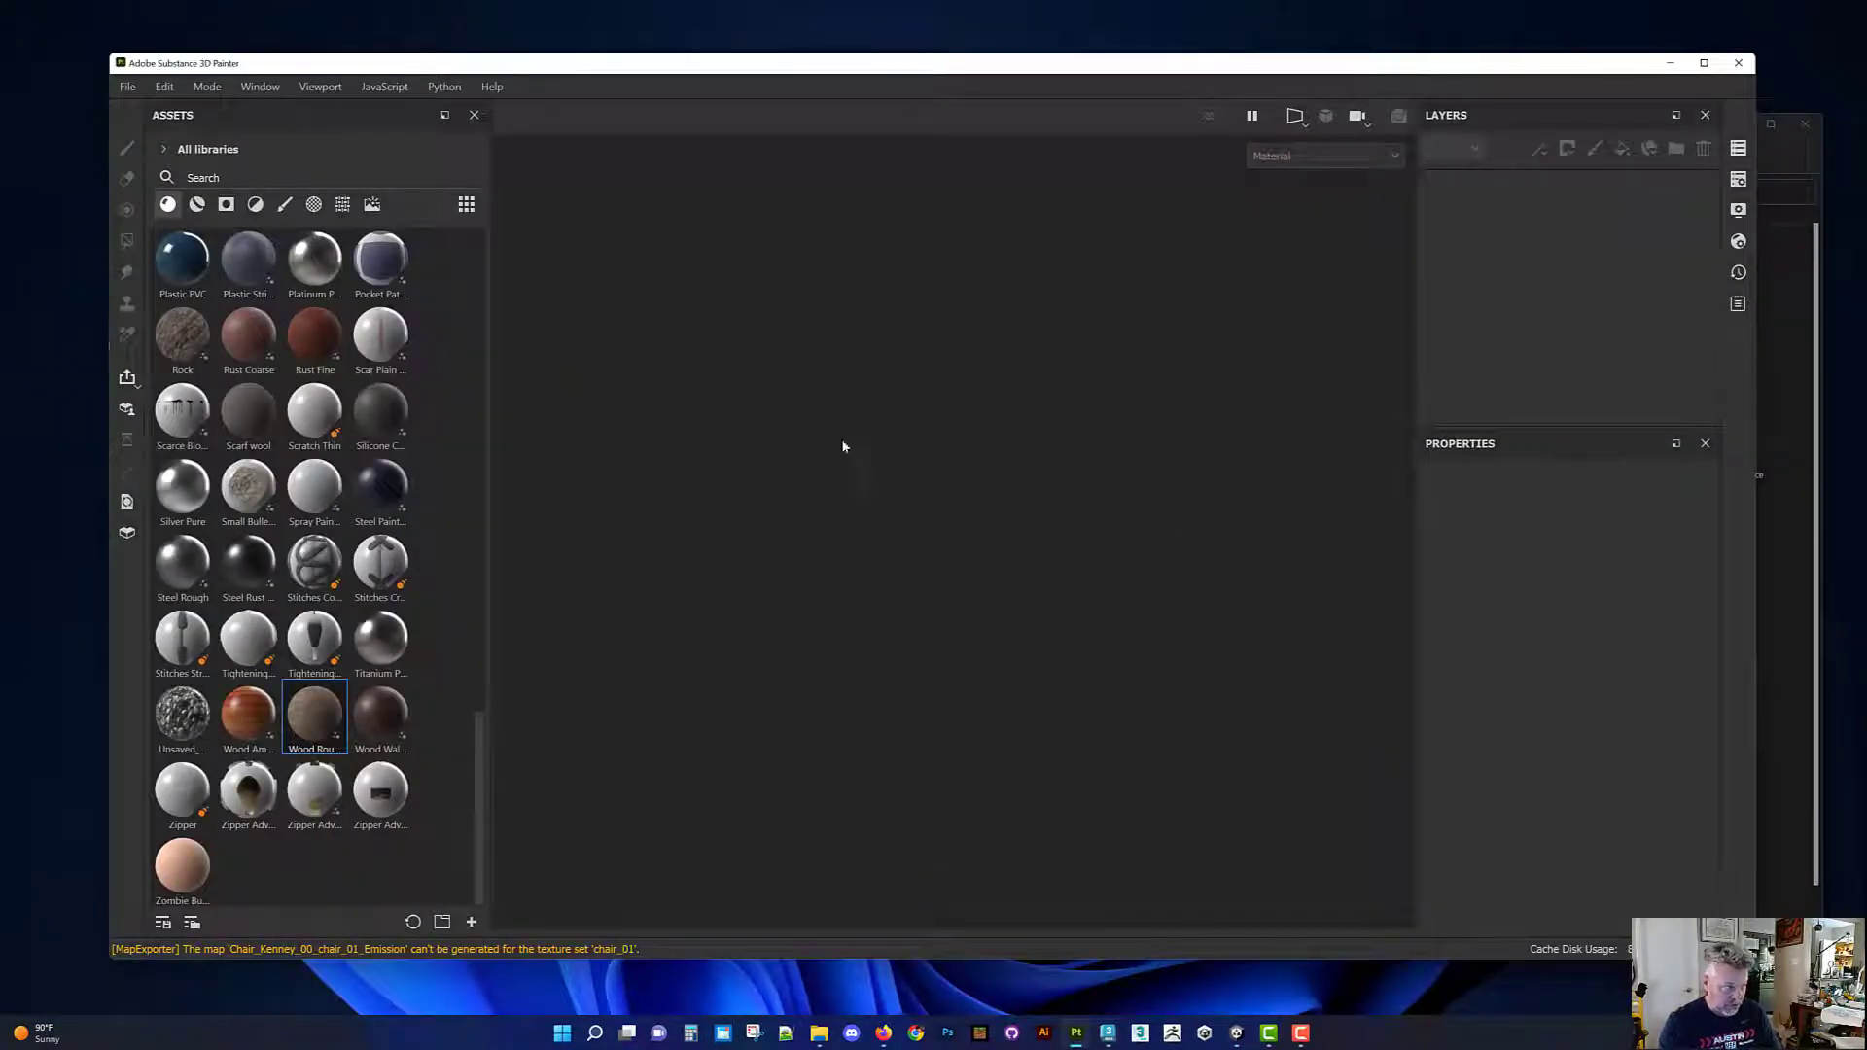
left_click_drag(253, 72, 229, 66)
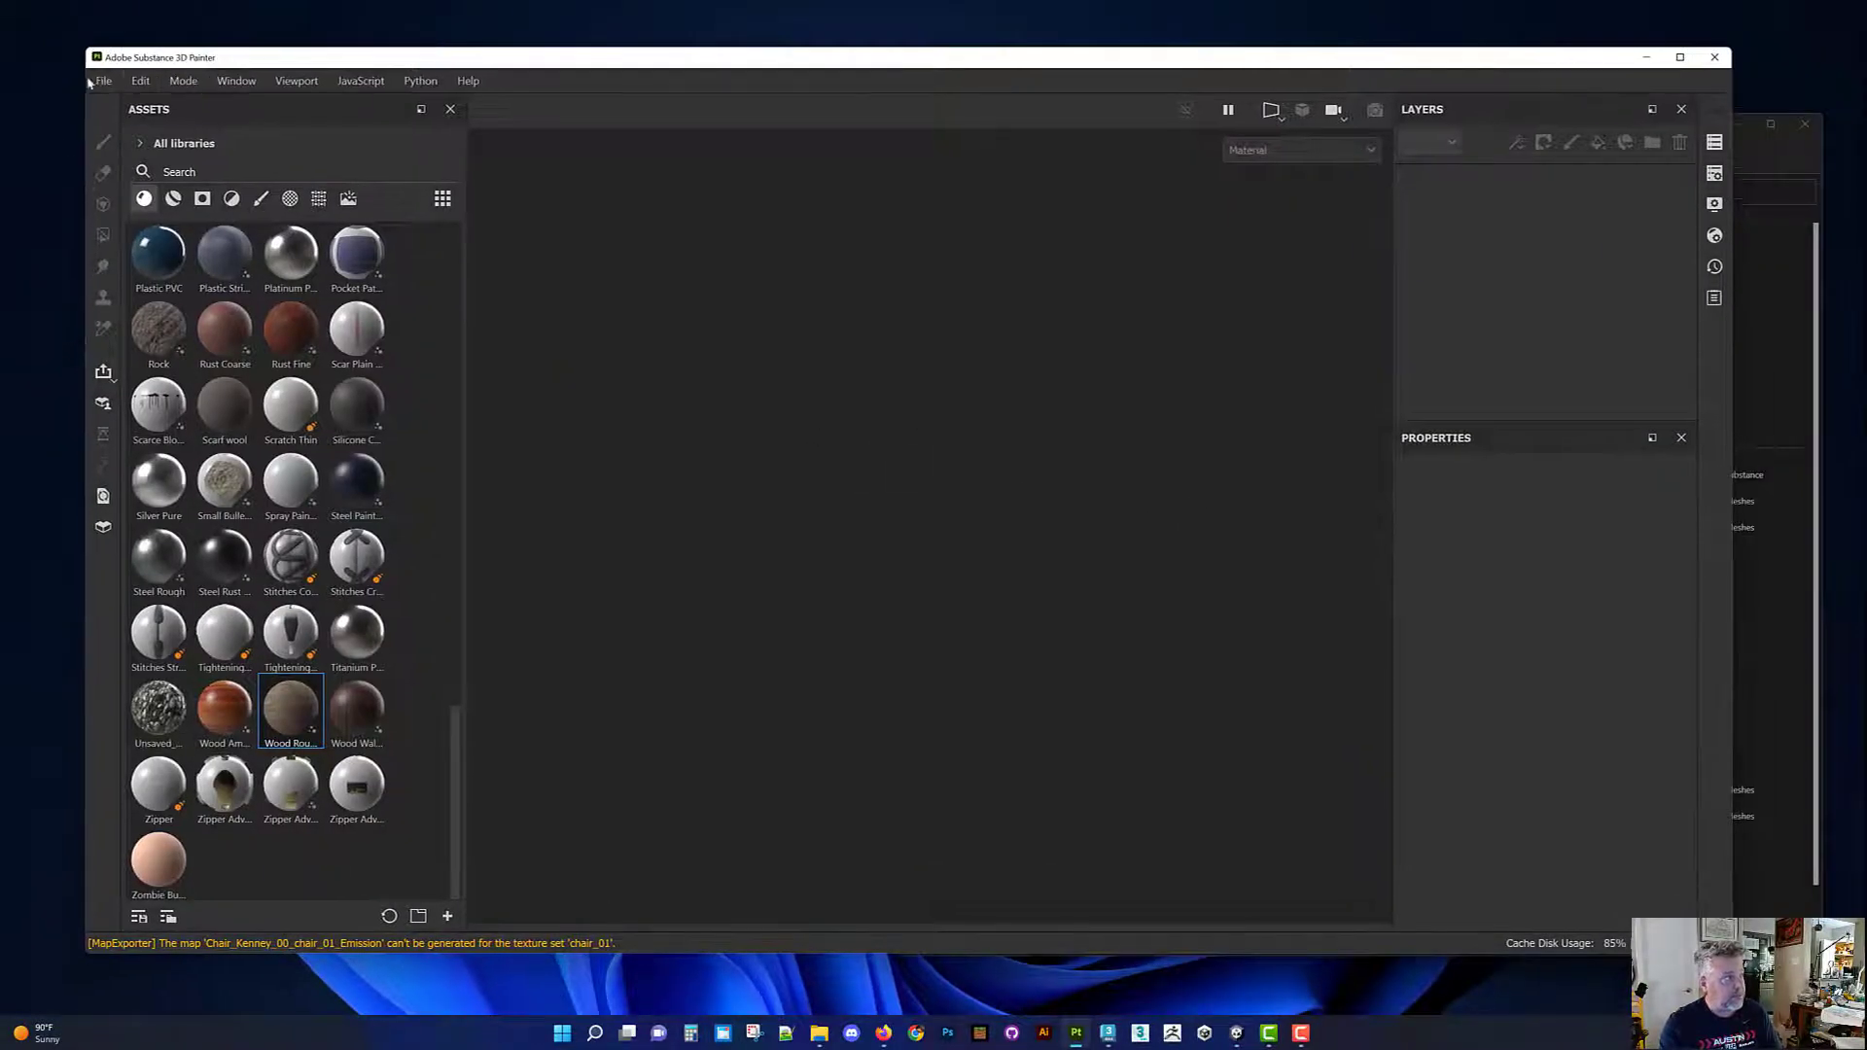
left_click(104, 80)
left_click(120, 105)
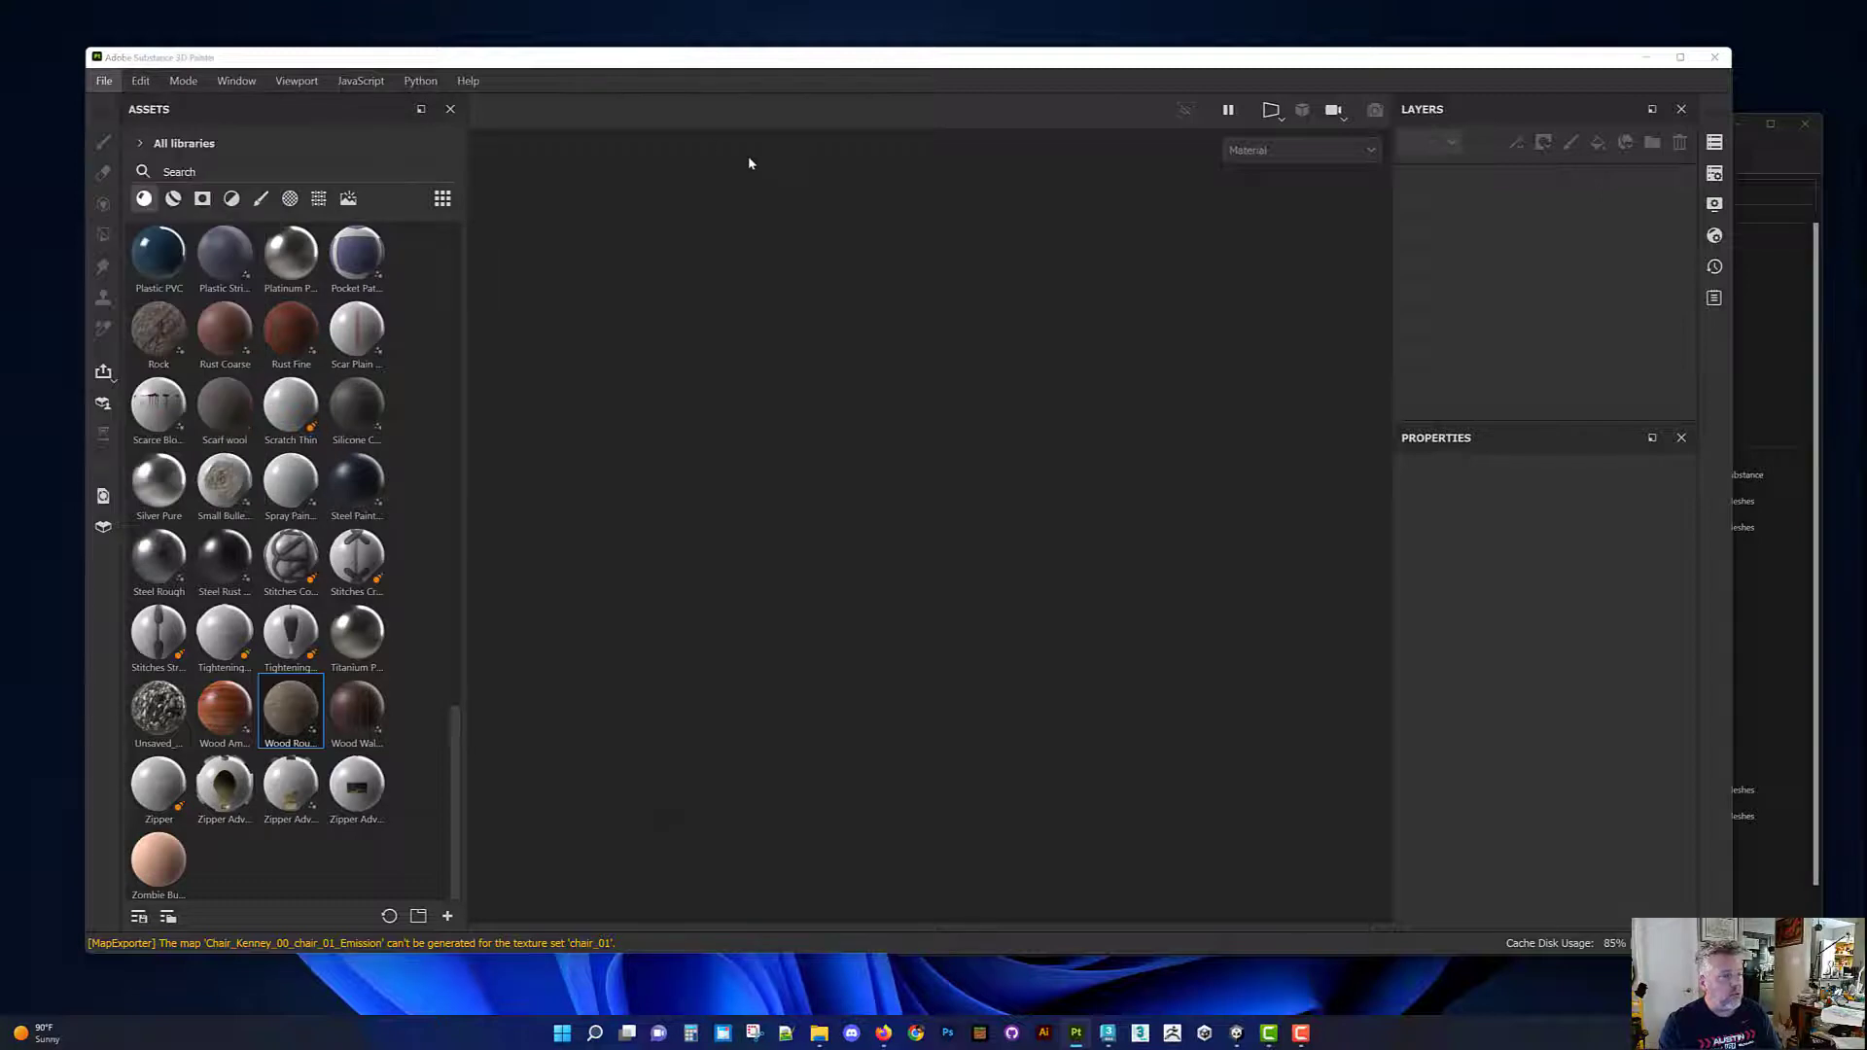
left_click(1091, 298)
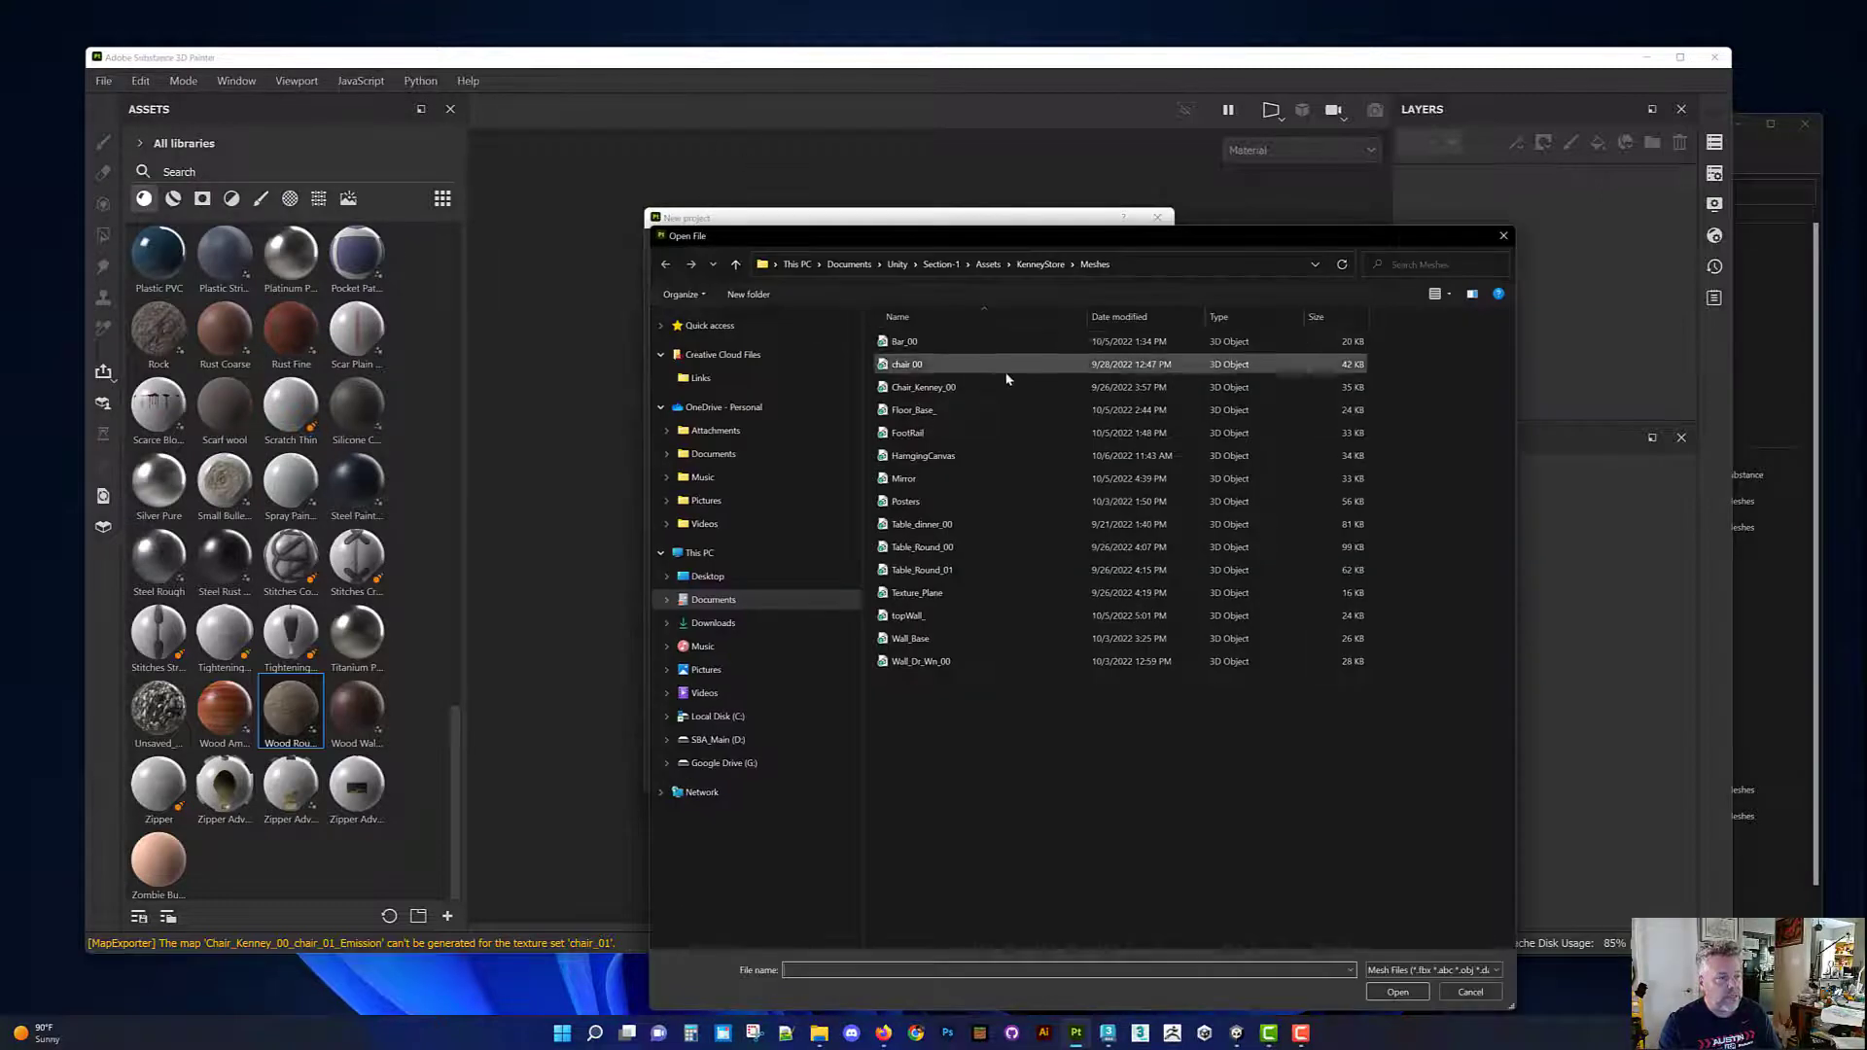
left_click(949, 544)
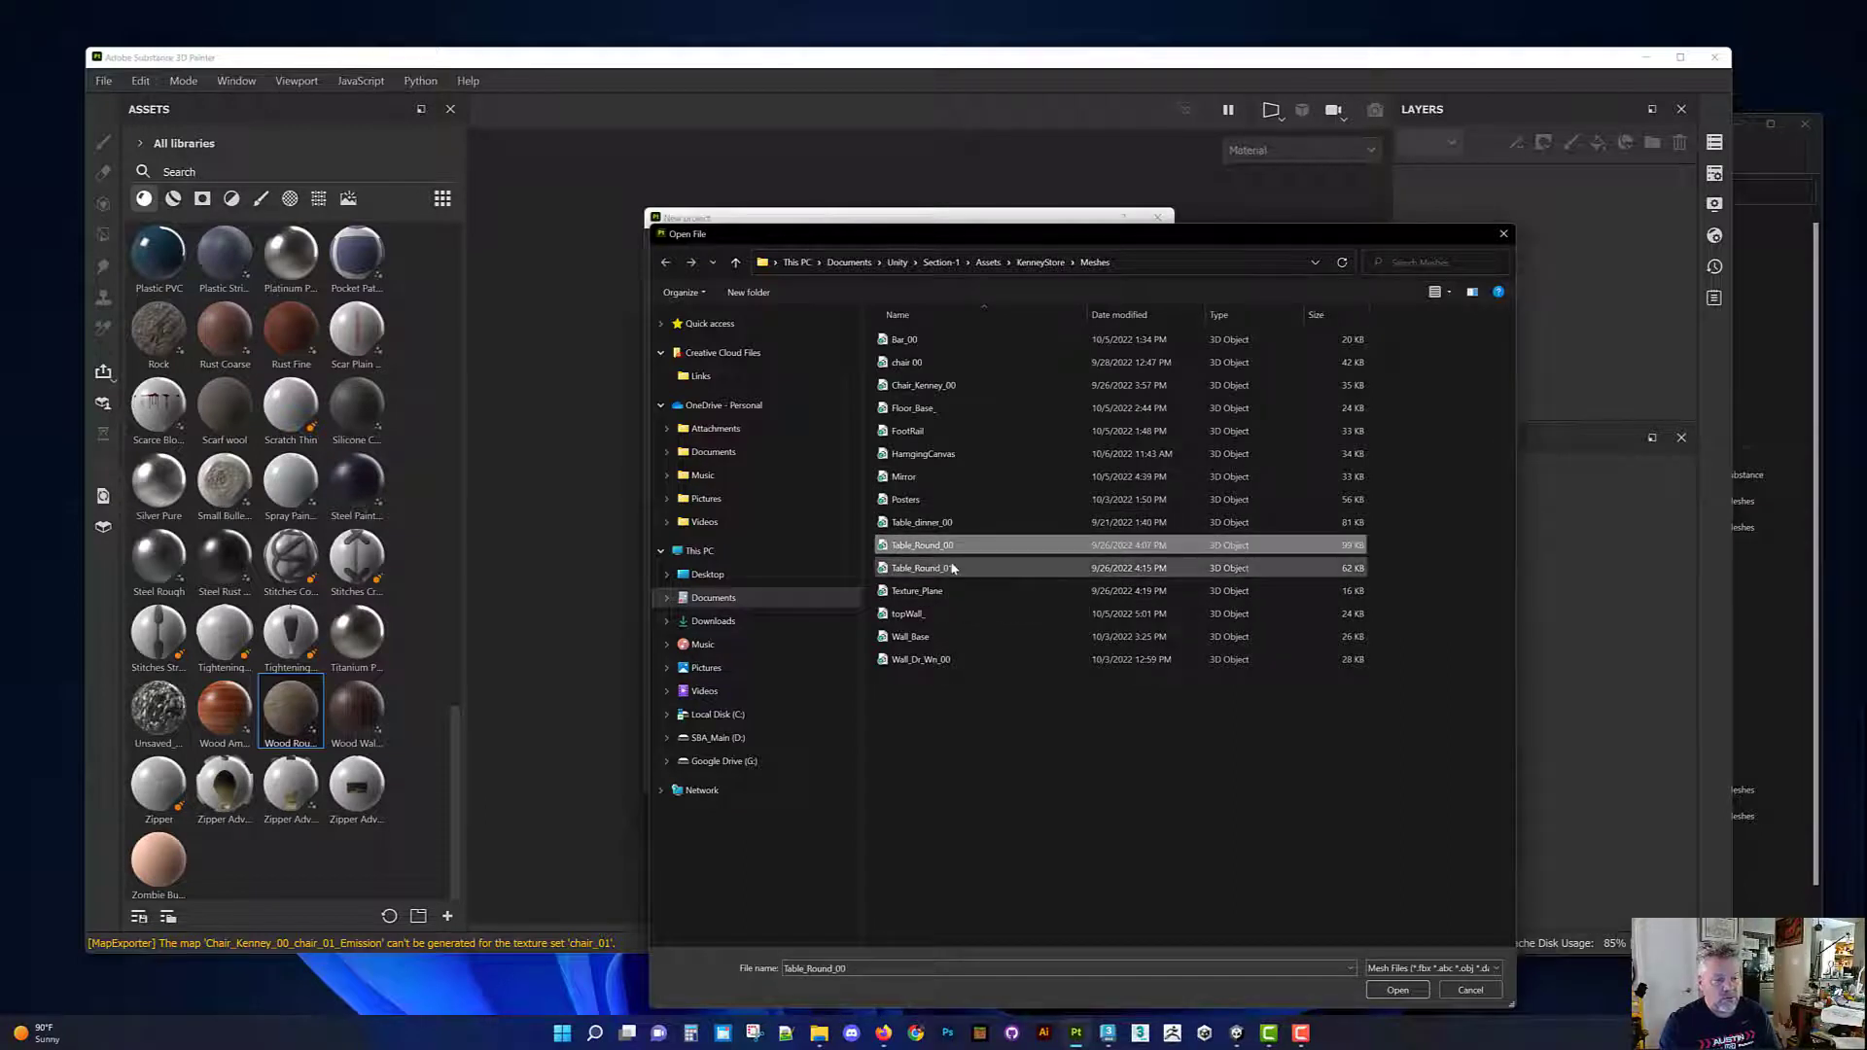
left_click(1389, 991)
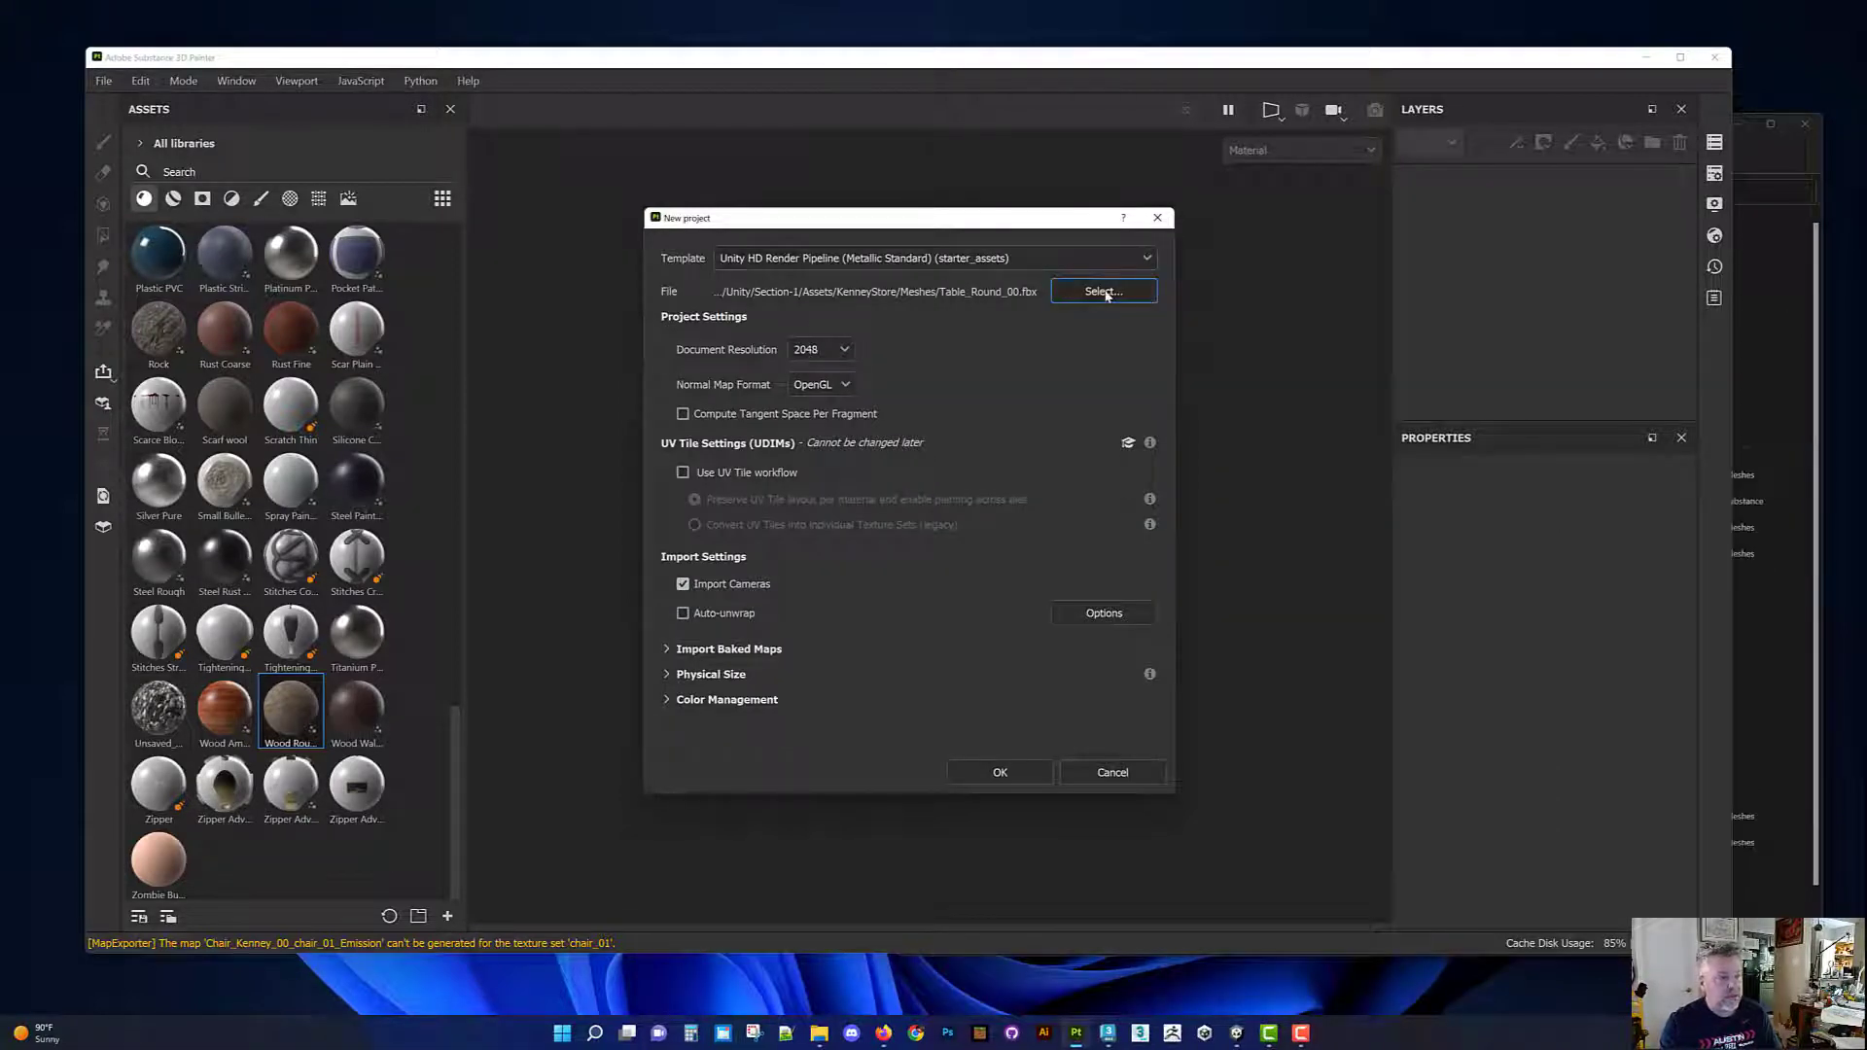
left_click(990, 261)
left_click(889, 260)
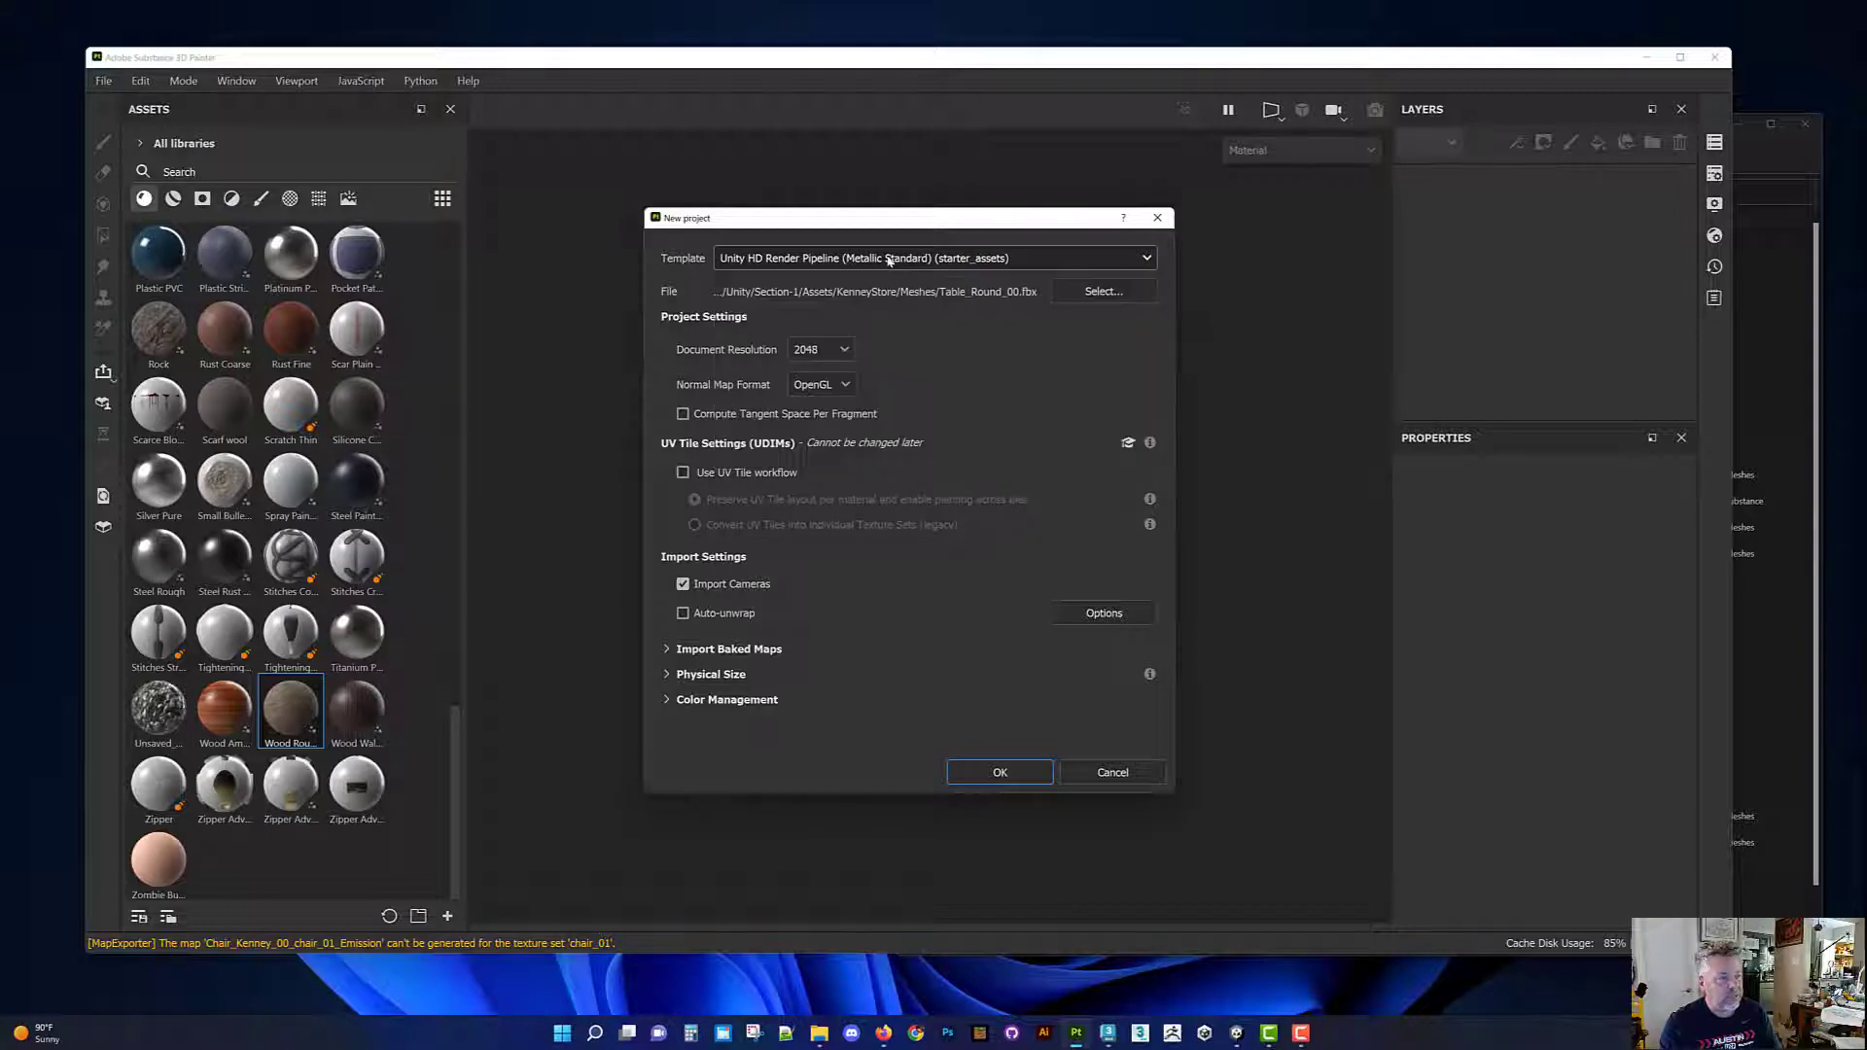
left_click(1002, 772)
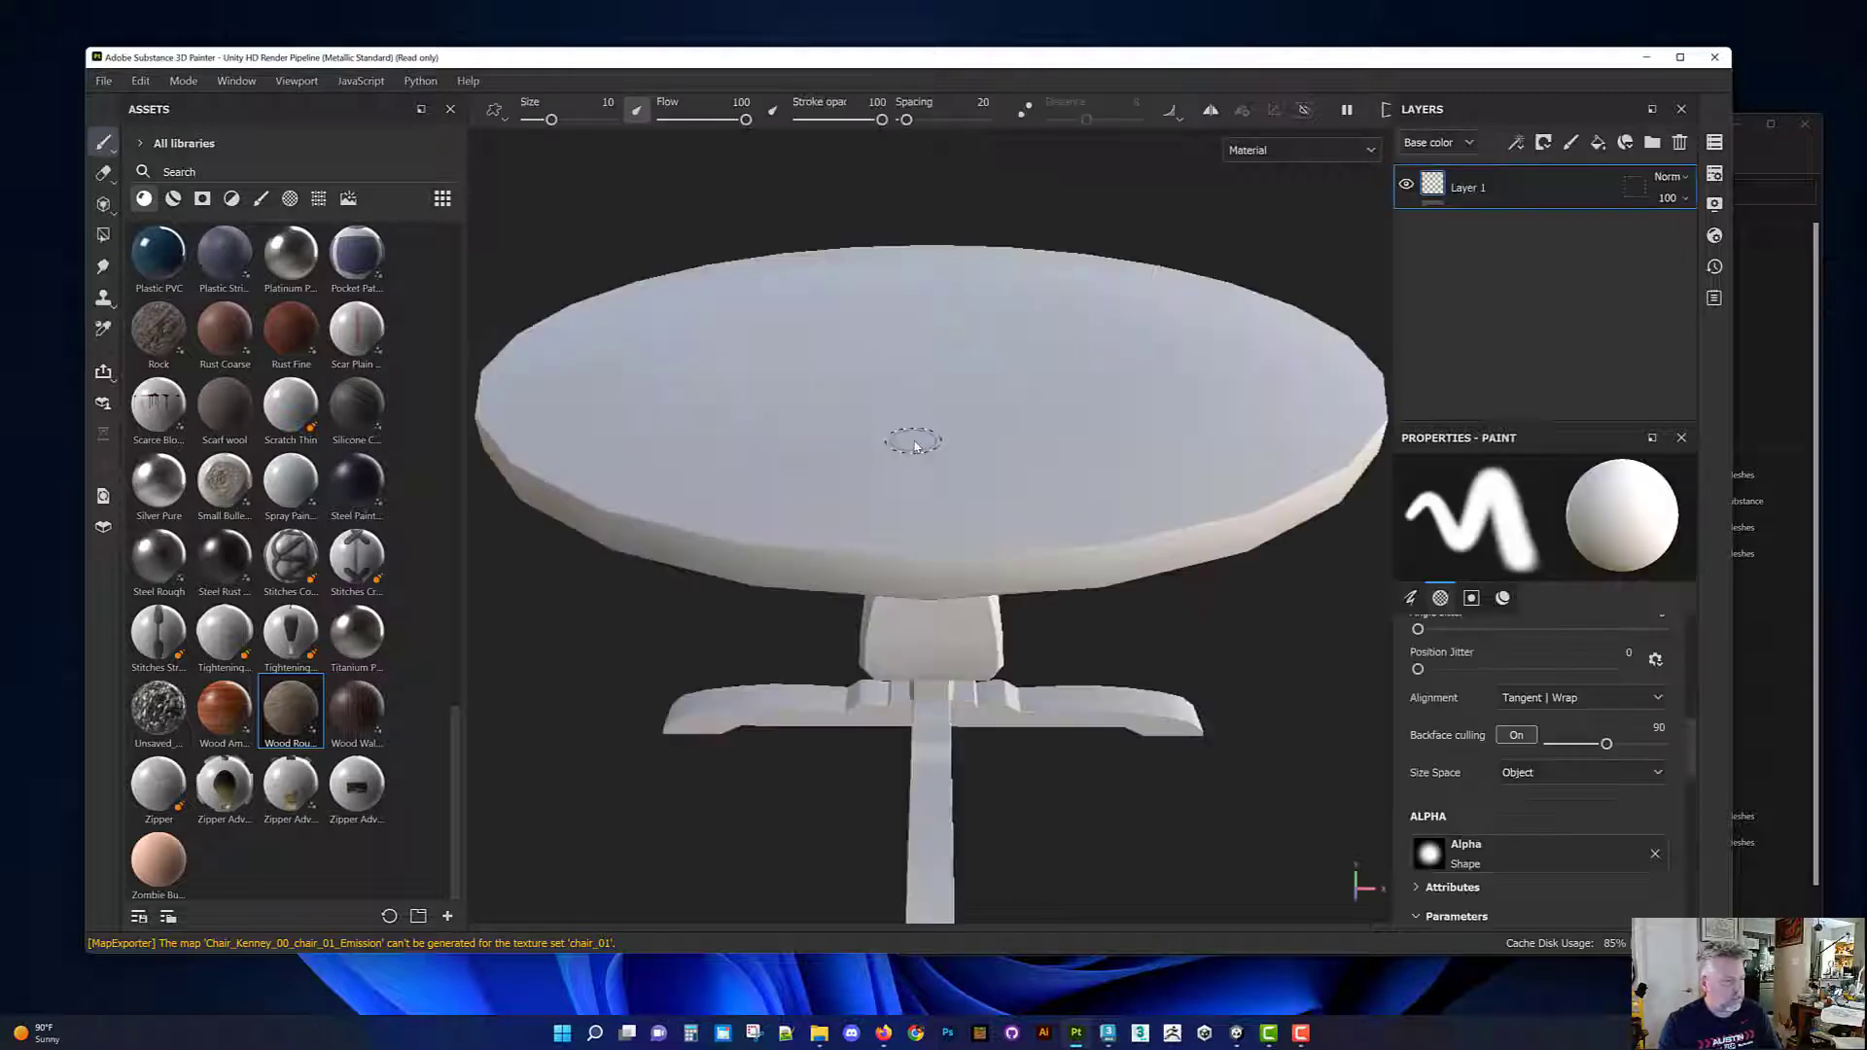
Step: Examine the whole table model alongside its UV layout in a split 3D and 2D view
left_click_drag(913, 439, 904, 480, "alt")
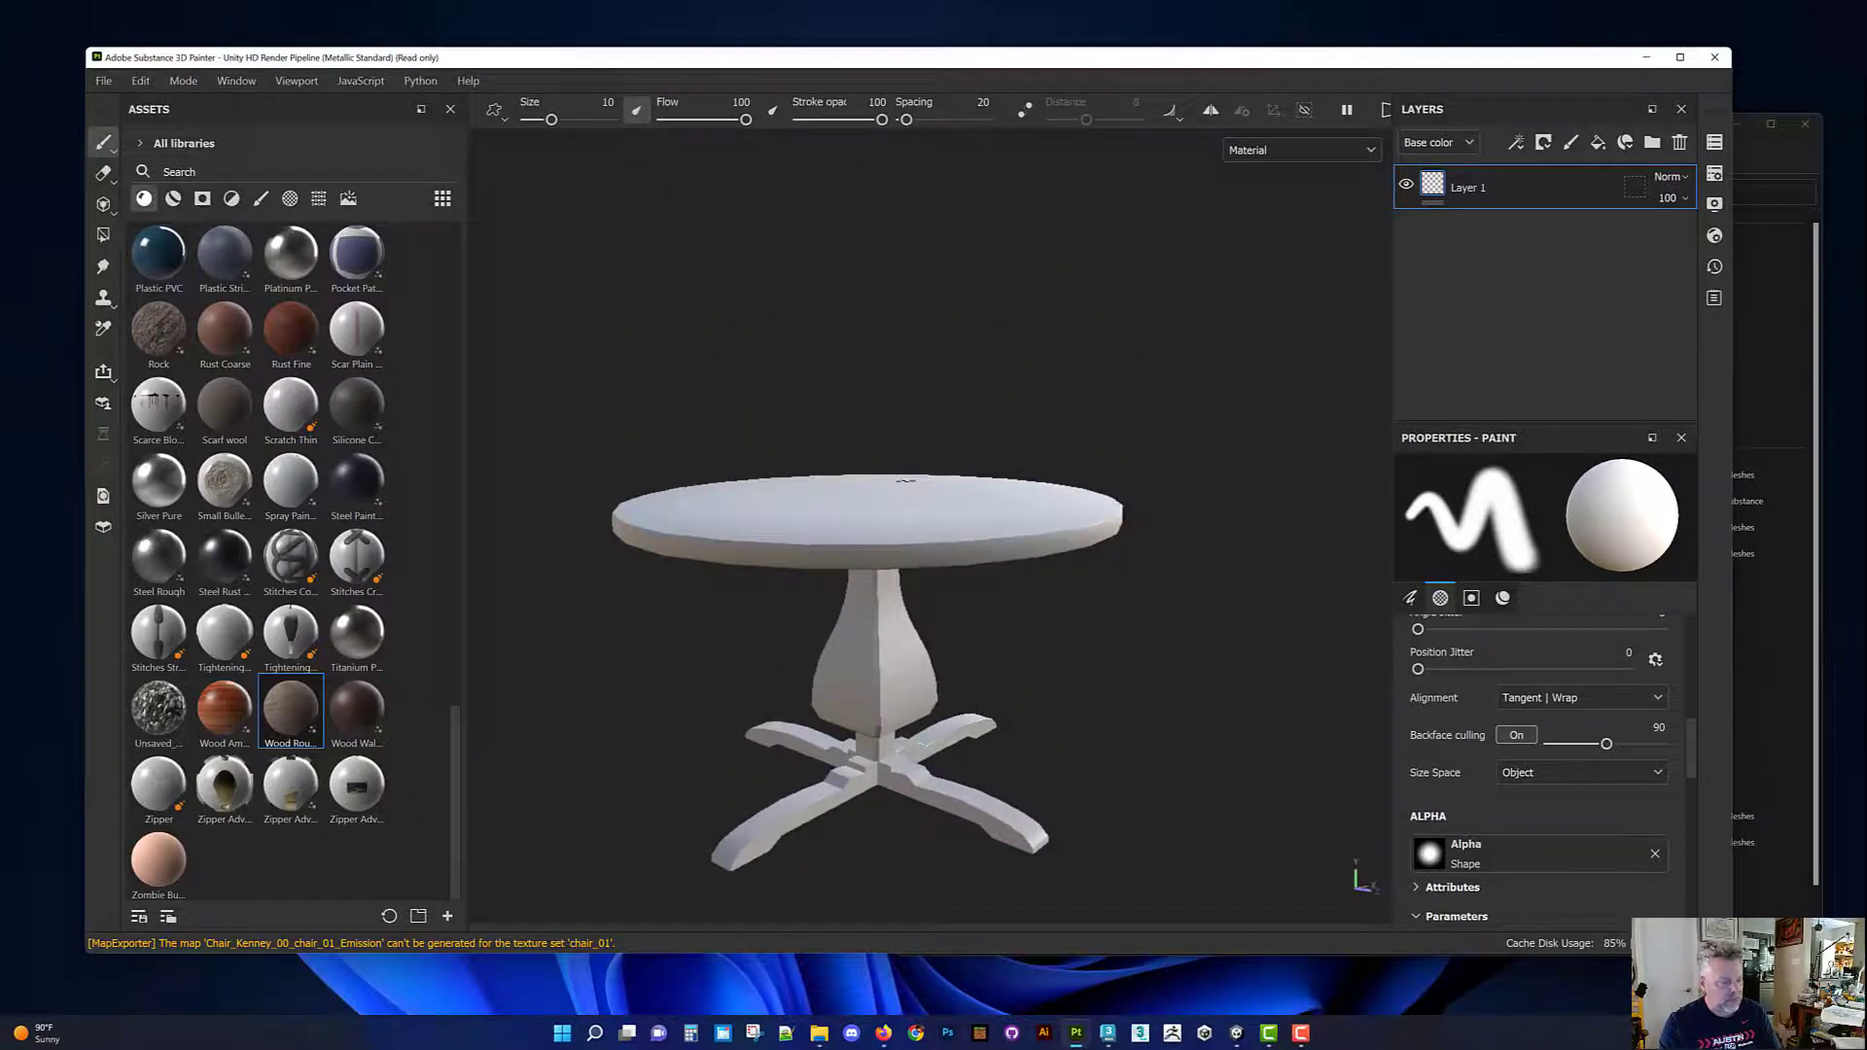
middle_click_drag(905, 480, 905, 460, "alt")
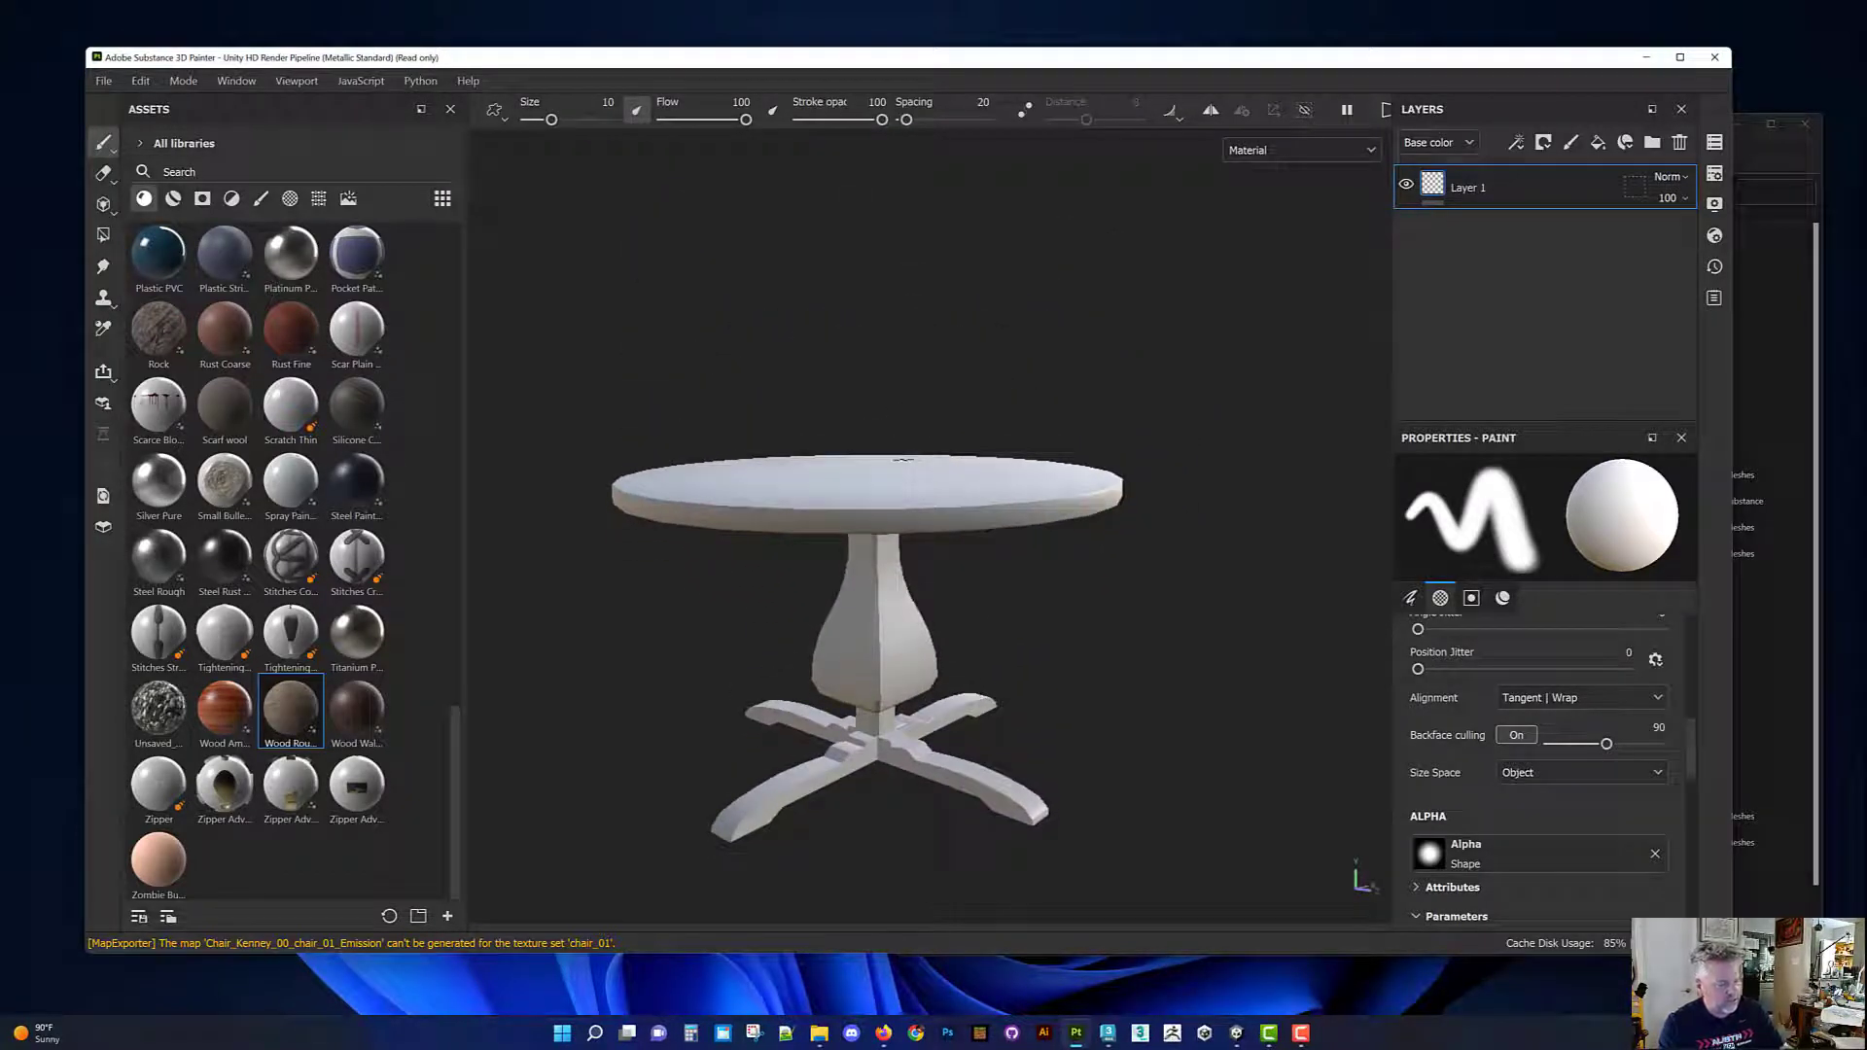
key("F1")
right_click_drag(1172, 594, 1263, 681, "alt")
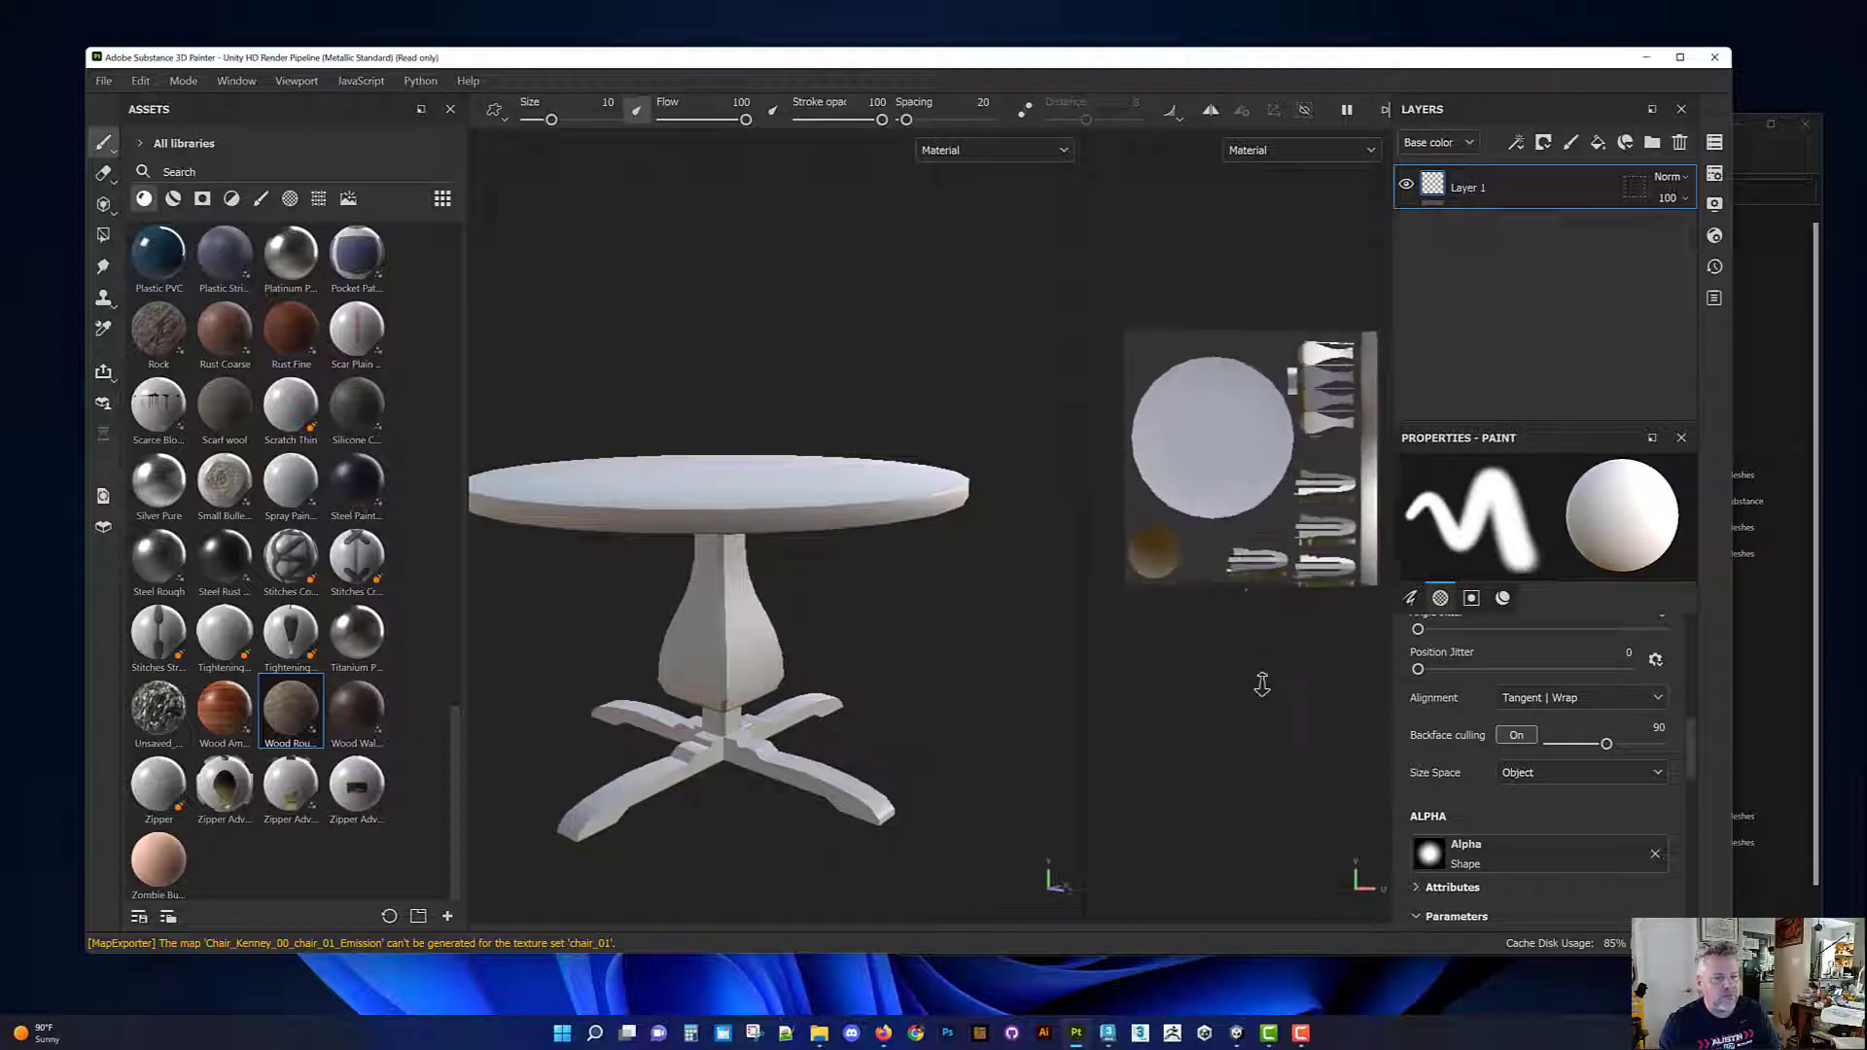
middle_click_drag(1257, 619, 1194, 551, "alt")
right_click_drag(1193, 551, 1203, 590, "alt")
middle_click_drag(1203, 591, 1161, 587, "alt")
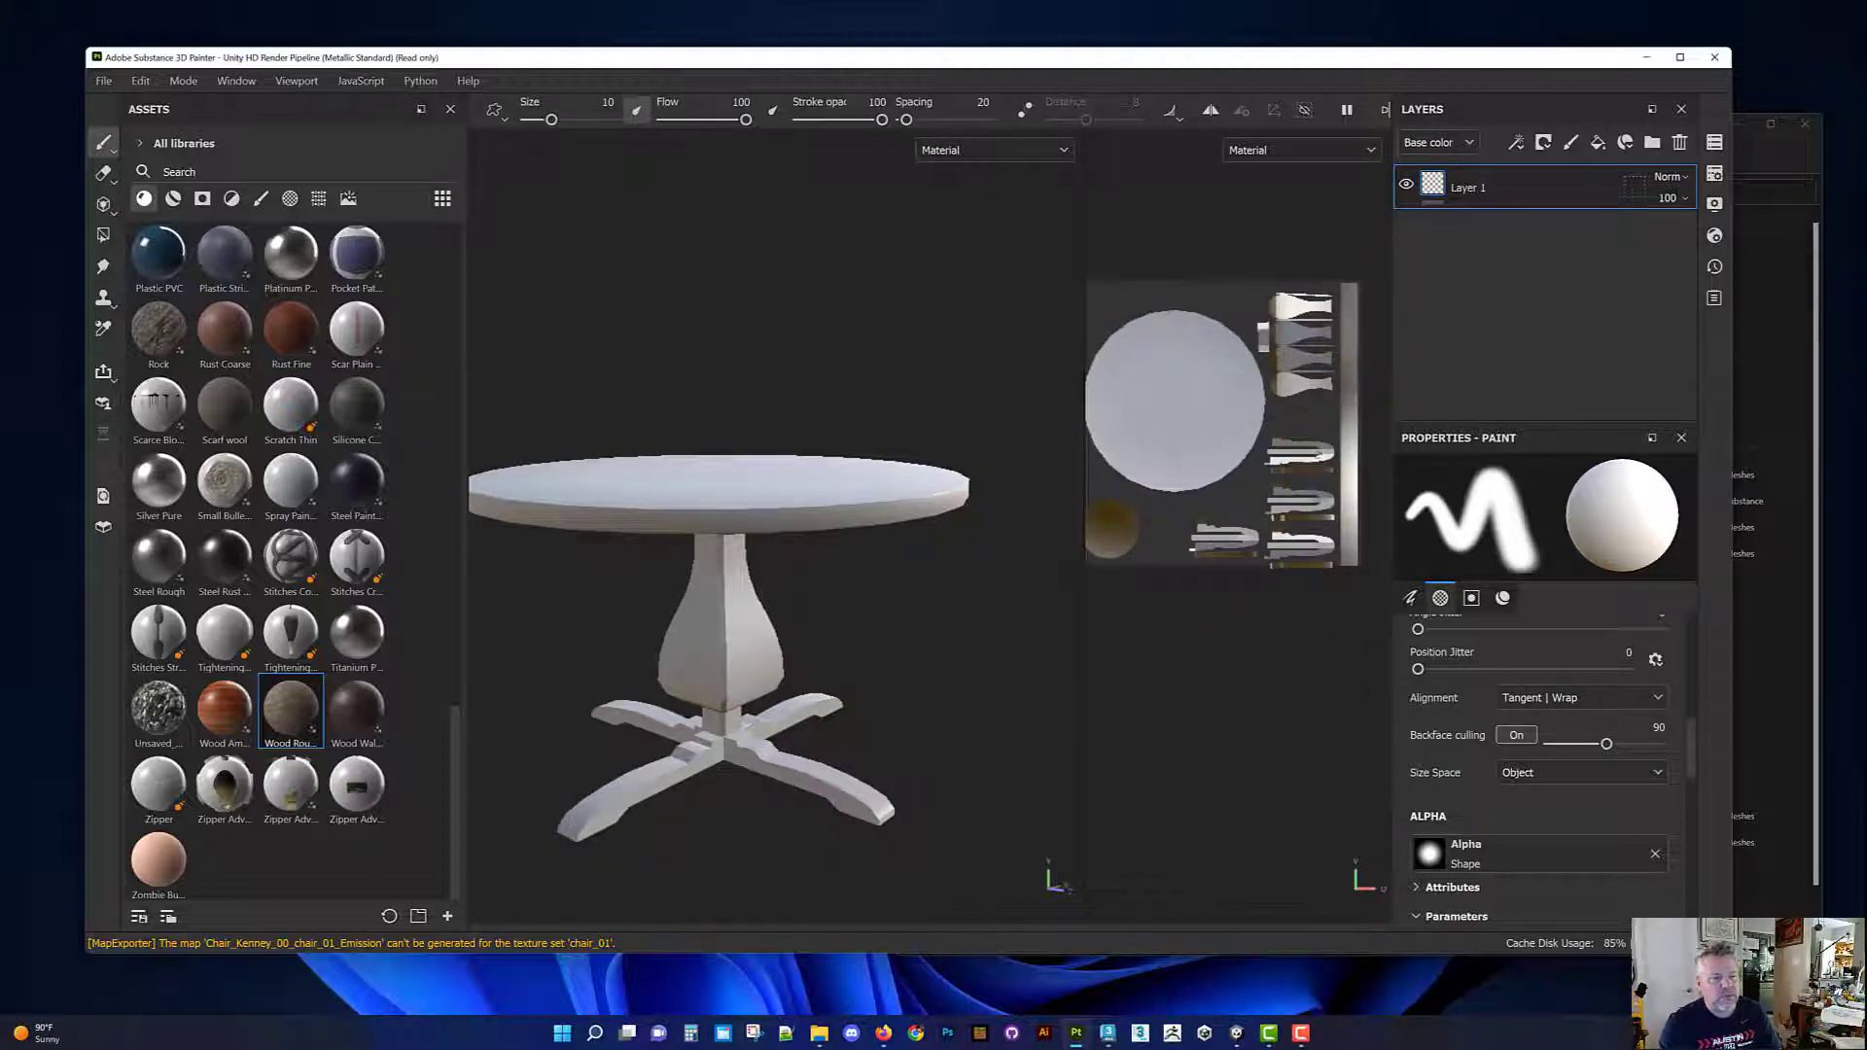
left_click_drag(914, 623, 834, 576, "alt")
scroll(1214, 469, "down", 5)
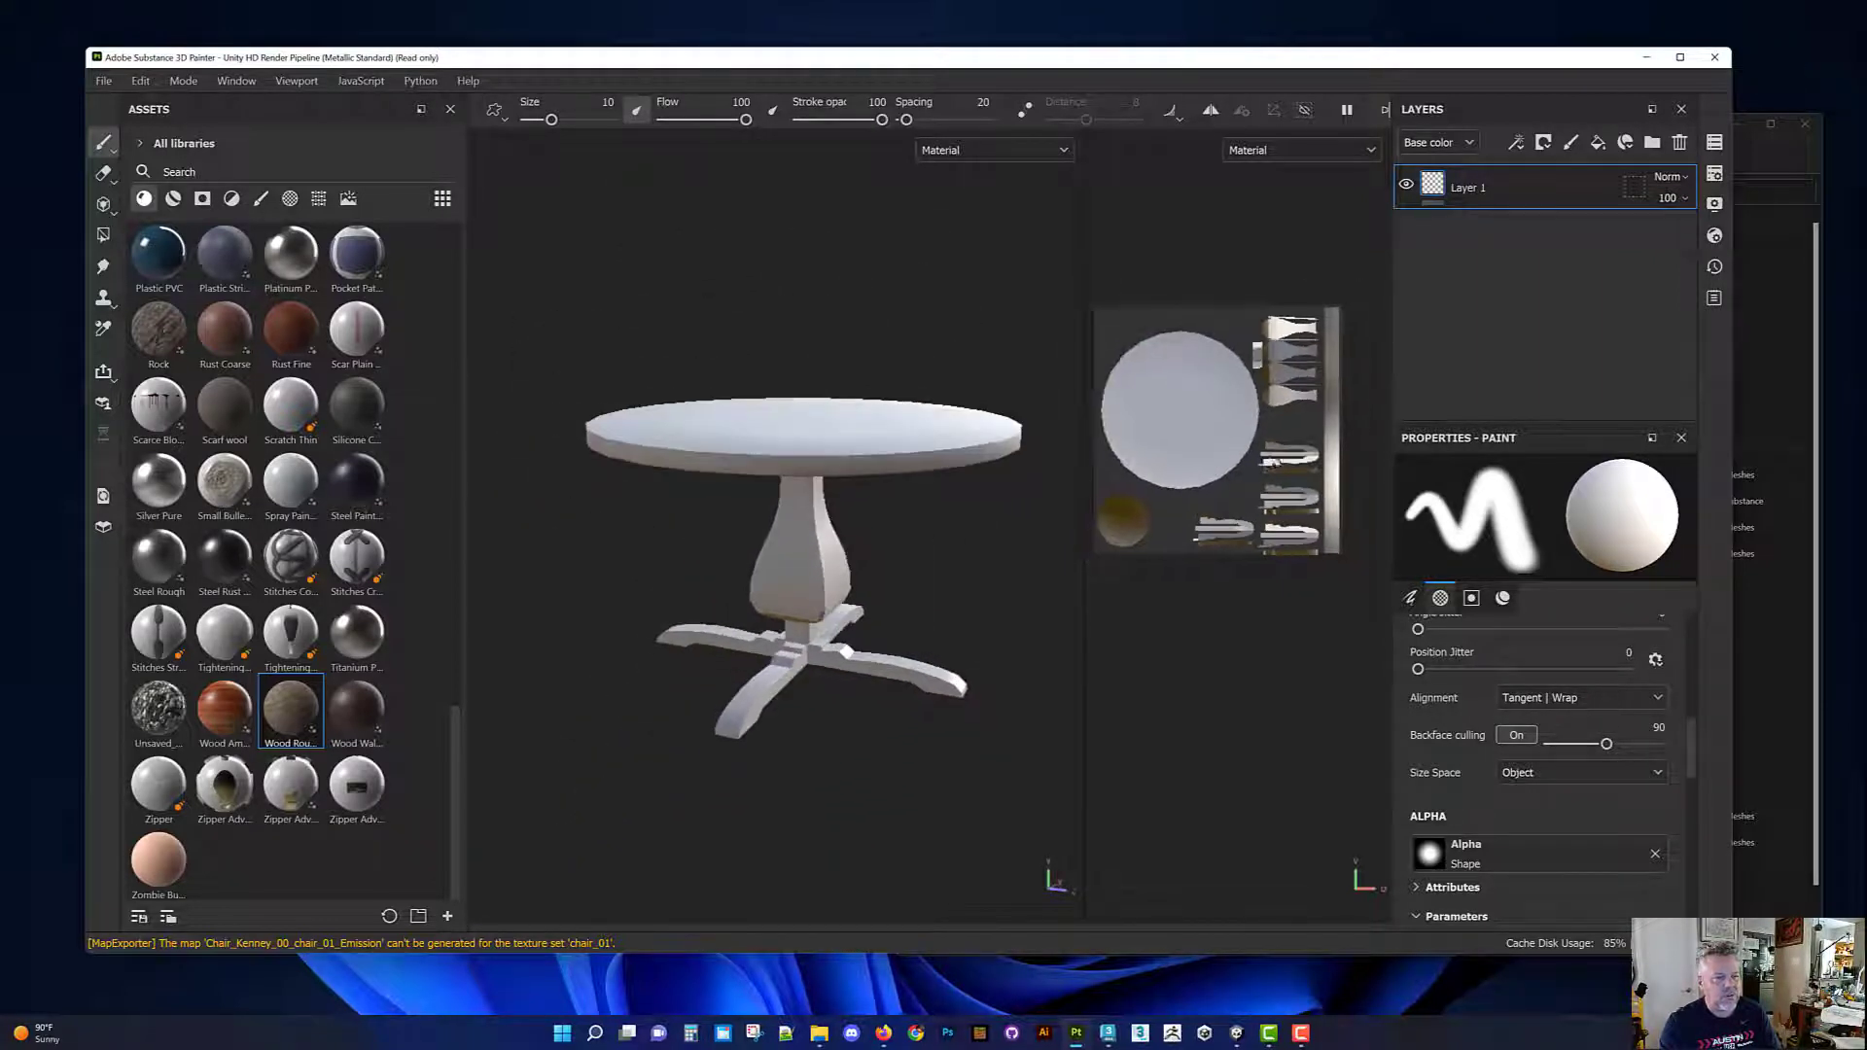
middle_click_drag(1217, 460, 1281, 459, "alt")
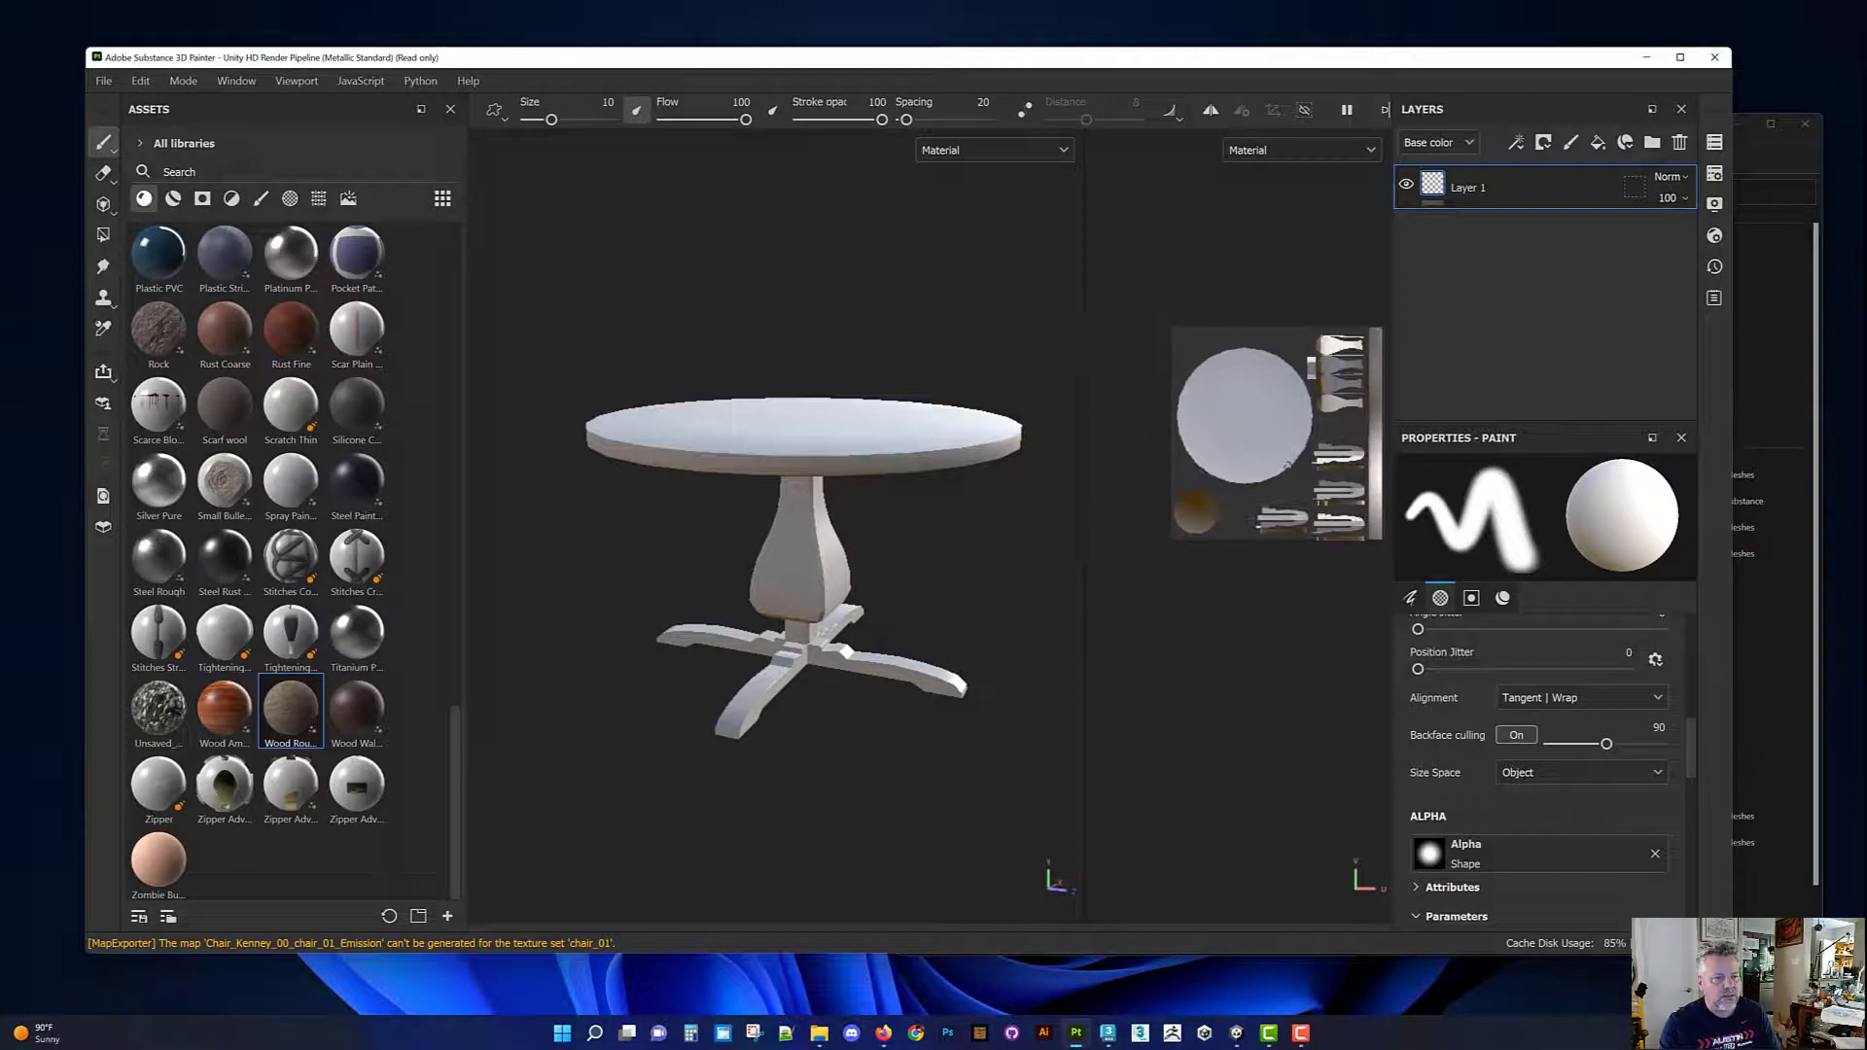
Step: Bake the selected mesh maps for the Wood_Oak texture set at an output size of 1024
left_click(1716, 174)
left_click(1715, 145)
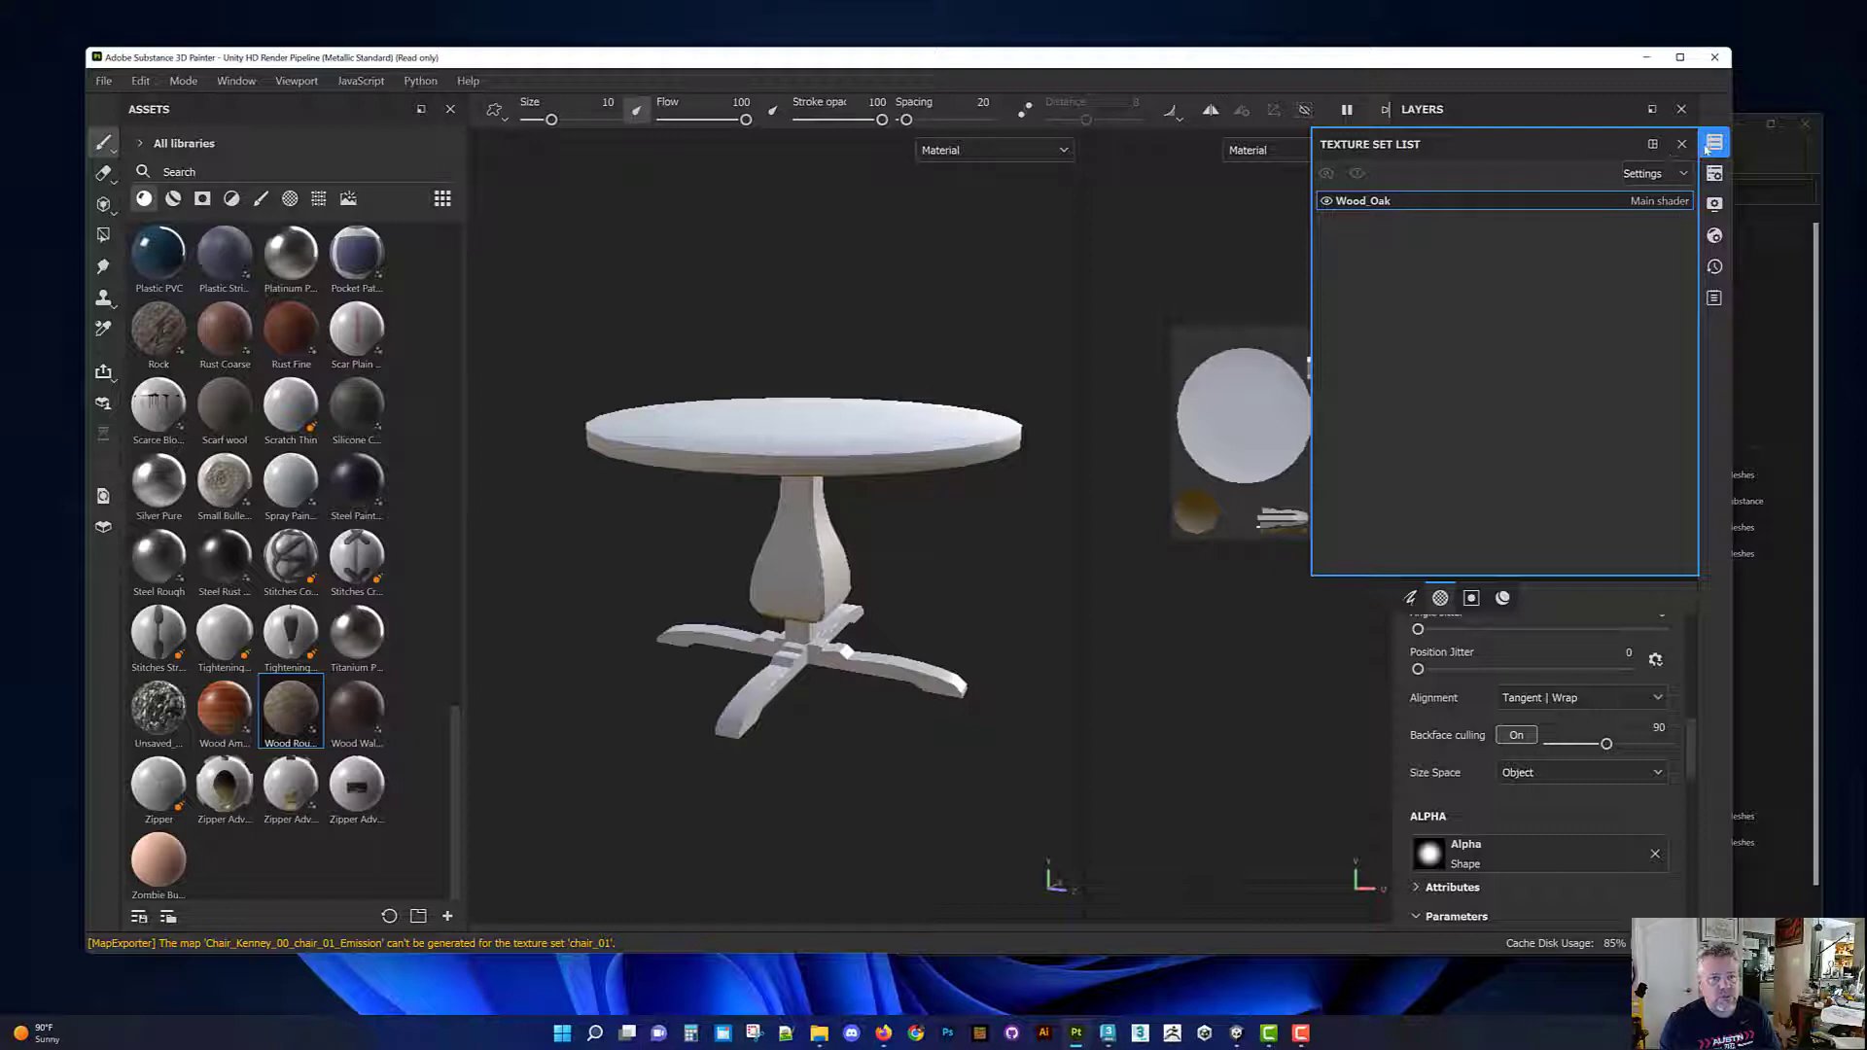
left_click(1713, 145)
left_click(1714, 174)
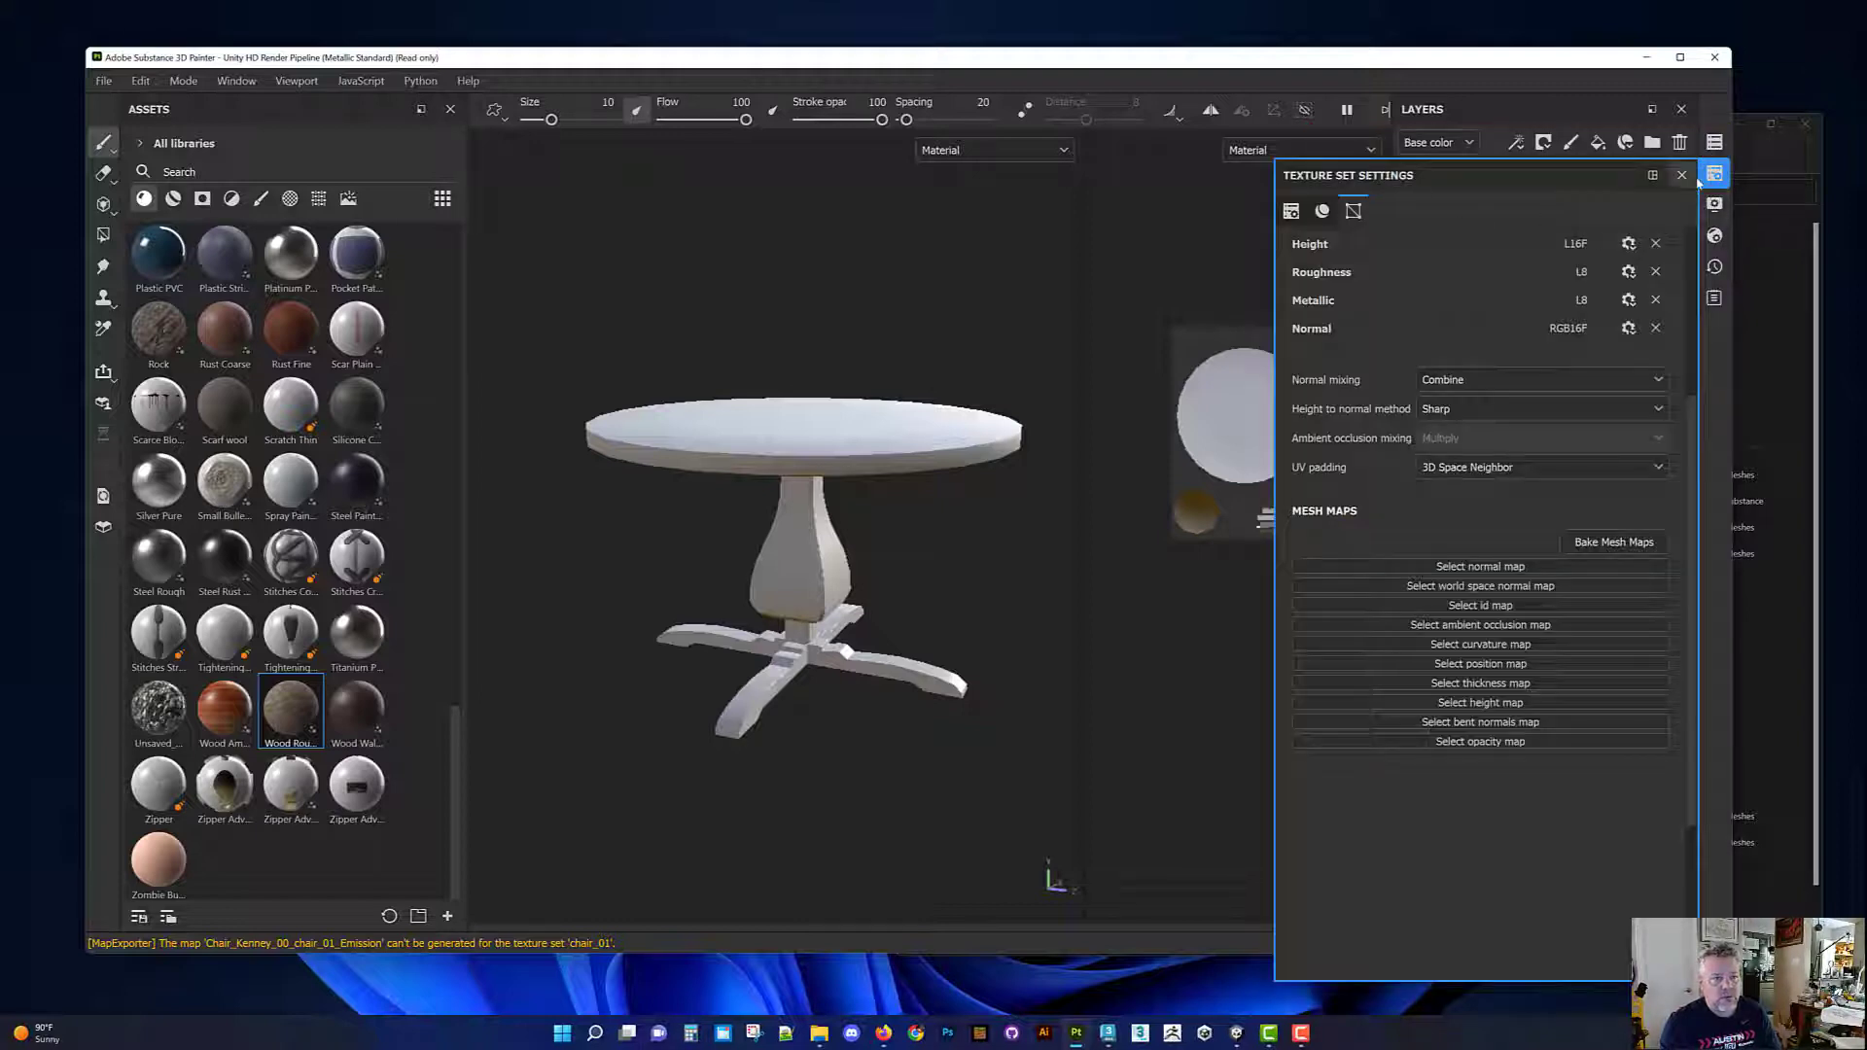
left_click(1602, 543)
left_click(883, 244)
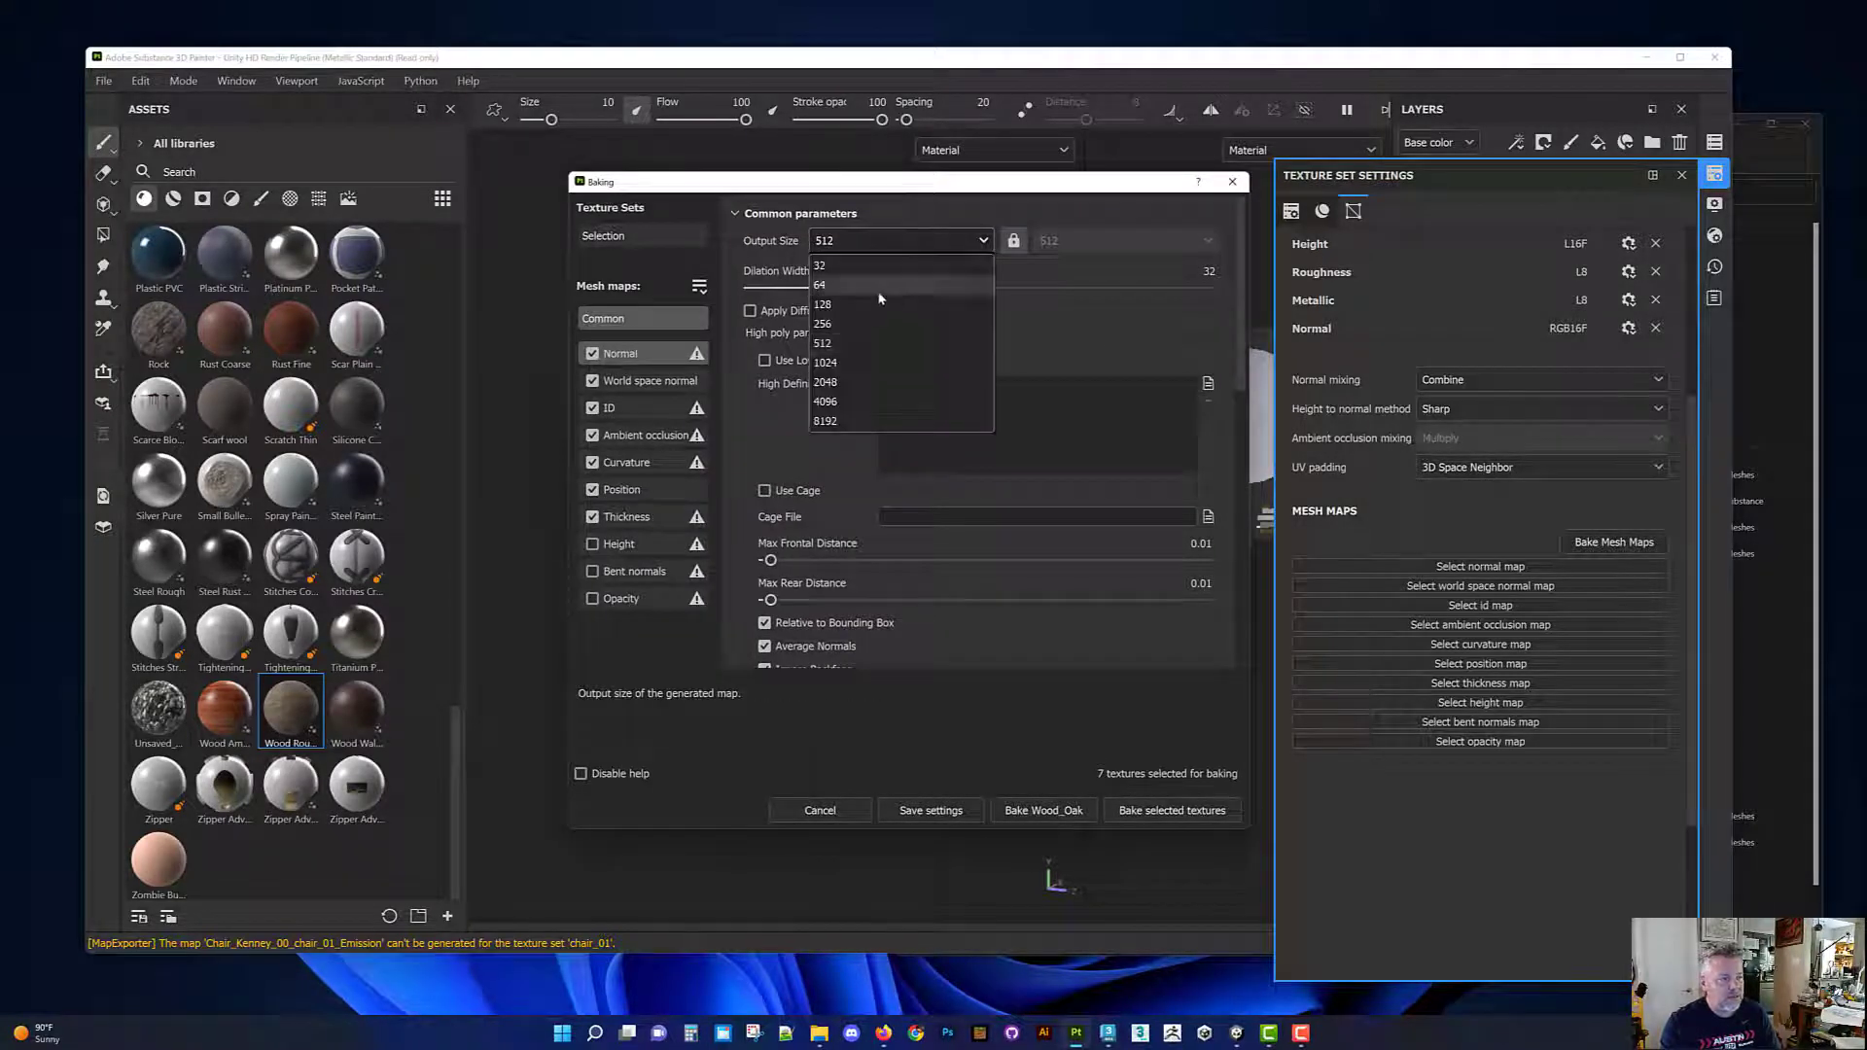
left_click(866, 347)
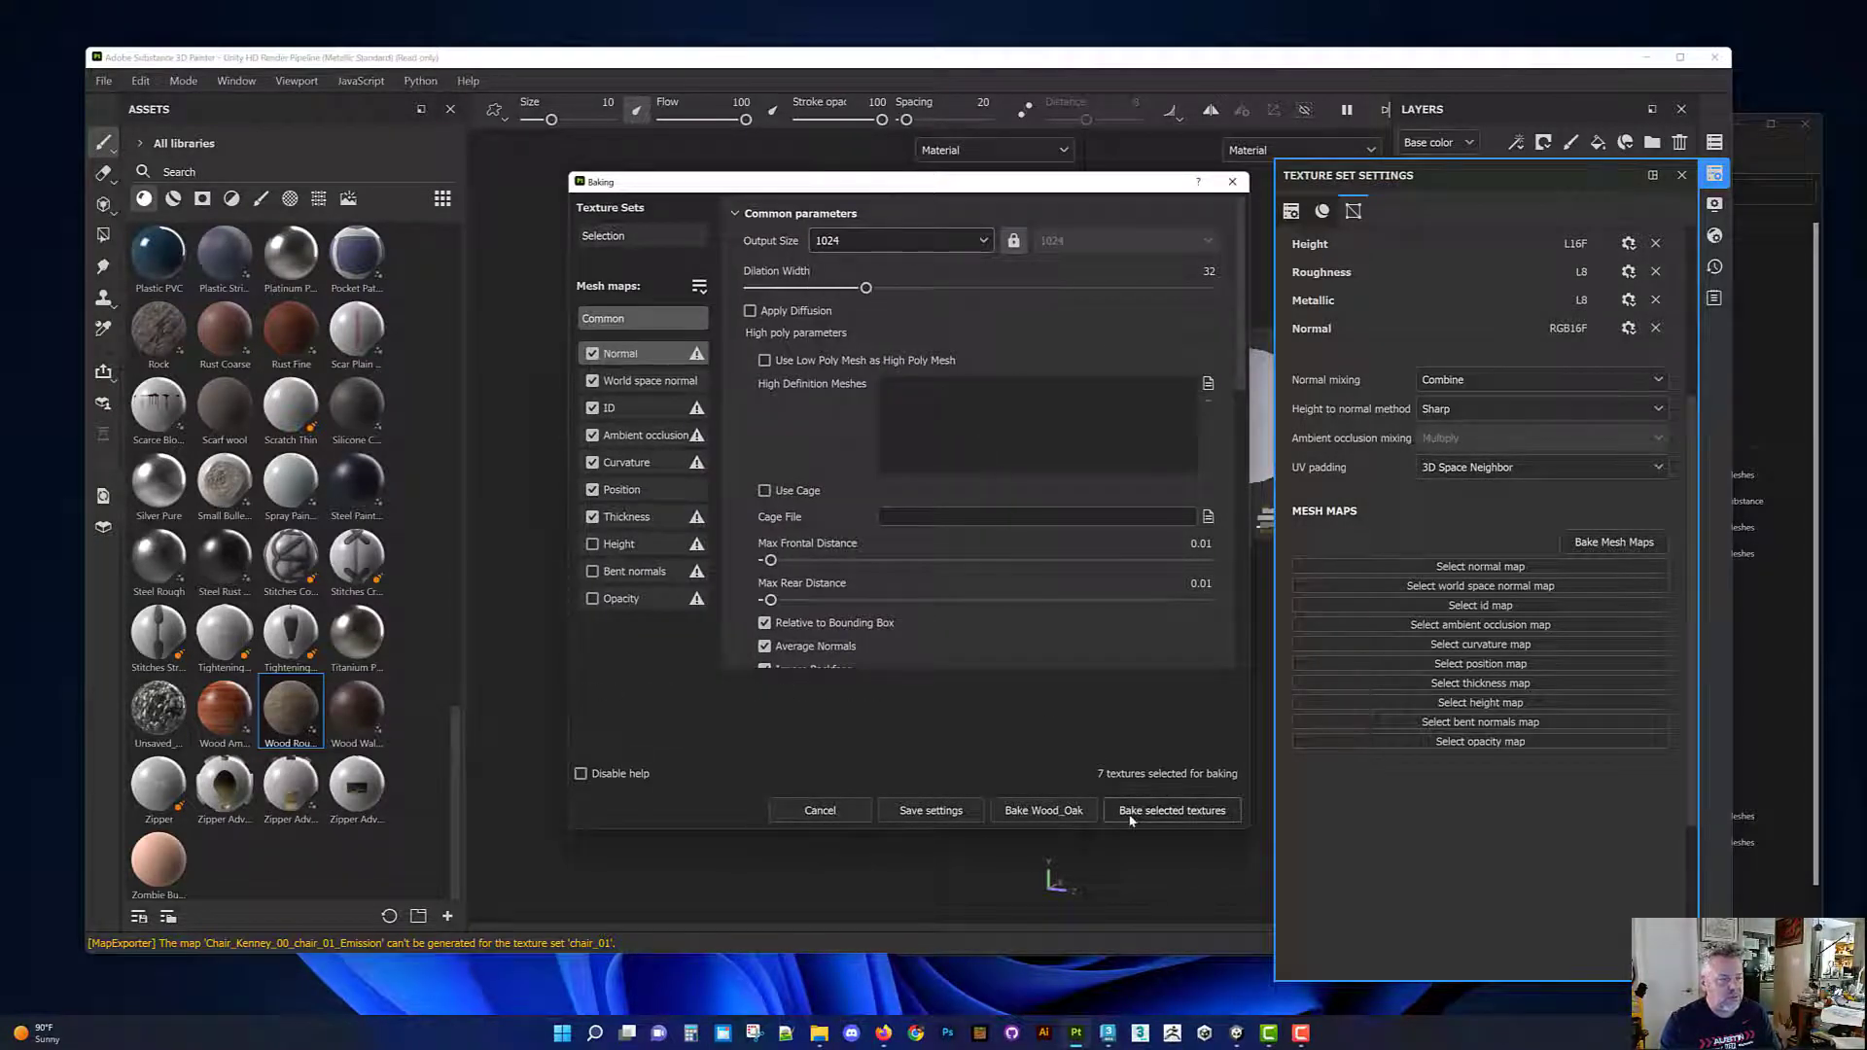
left_click(856, 240)
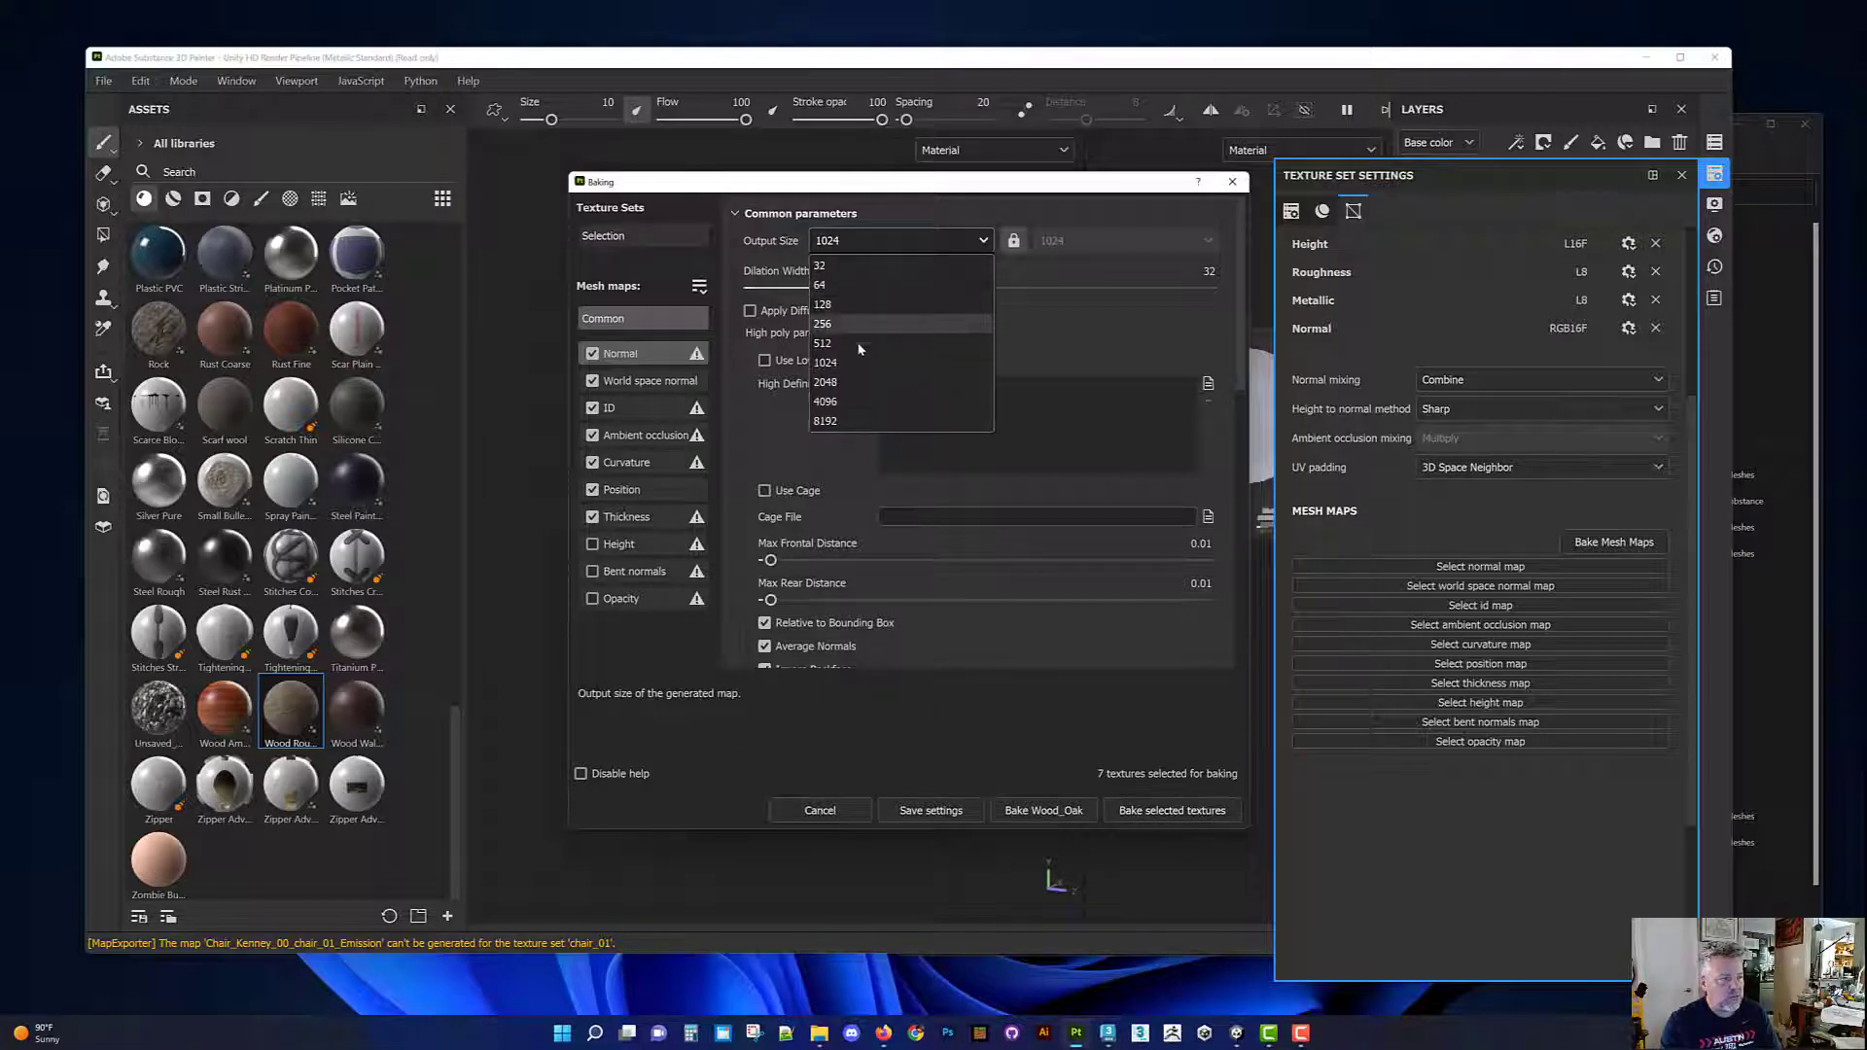
left_click(859, 366)
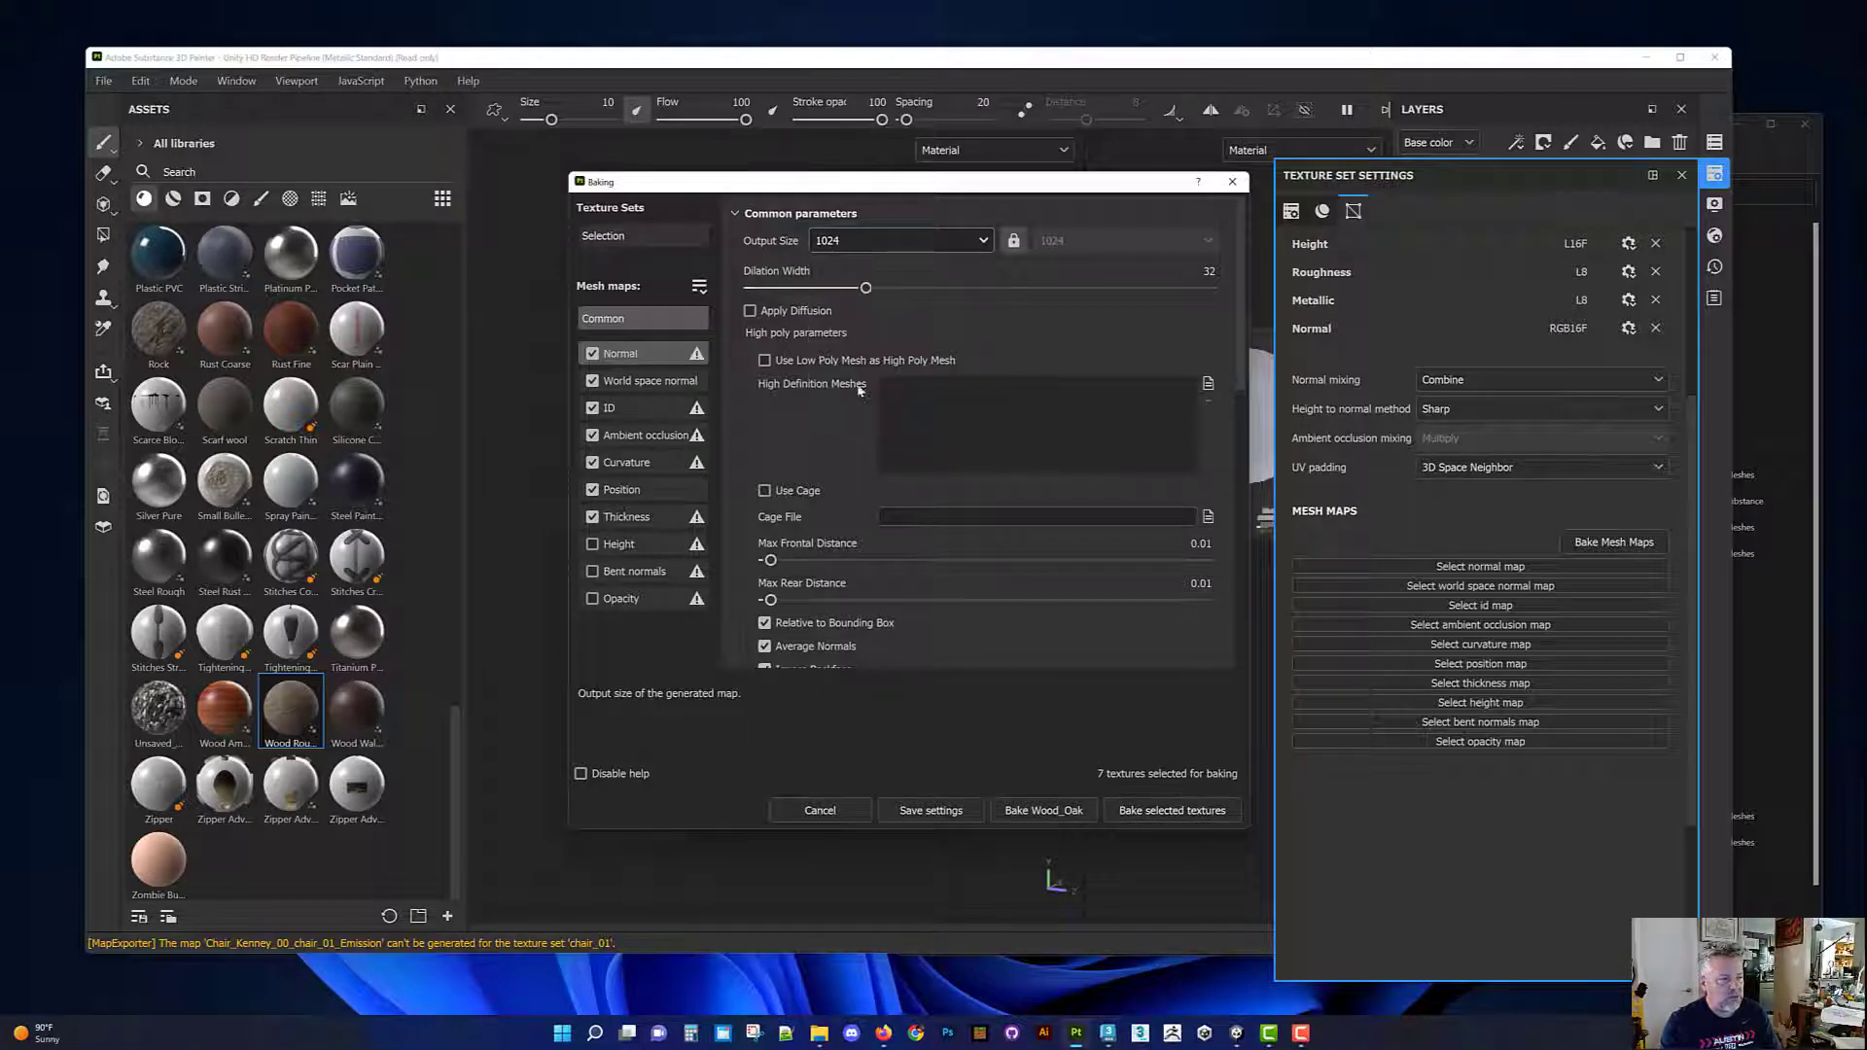
left_click(1172, 822)
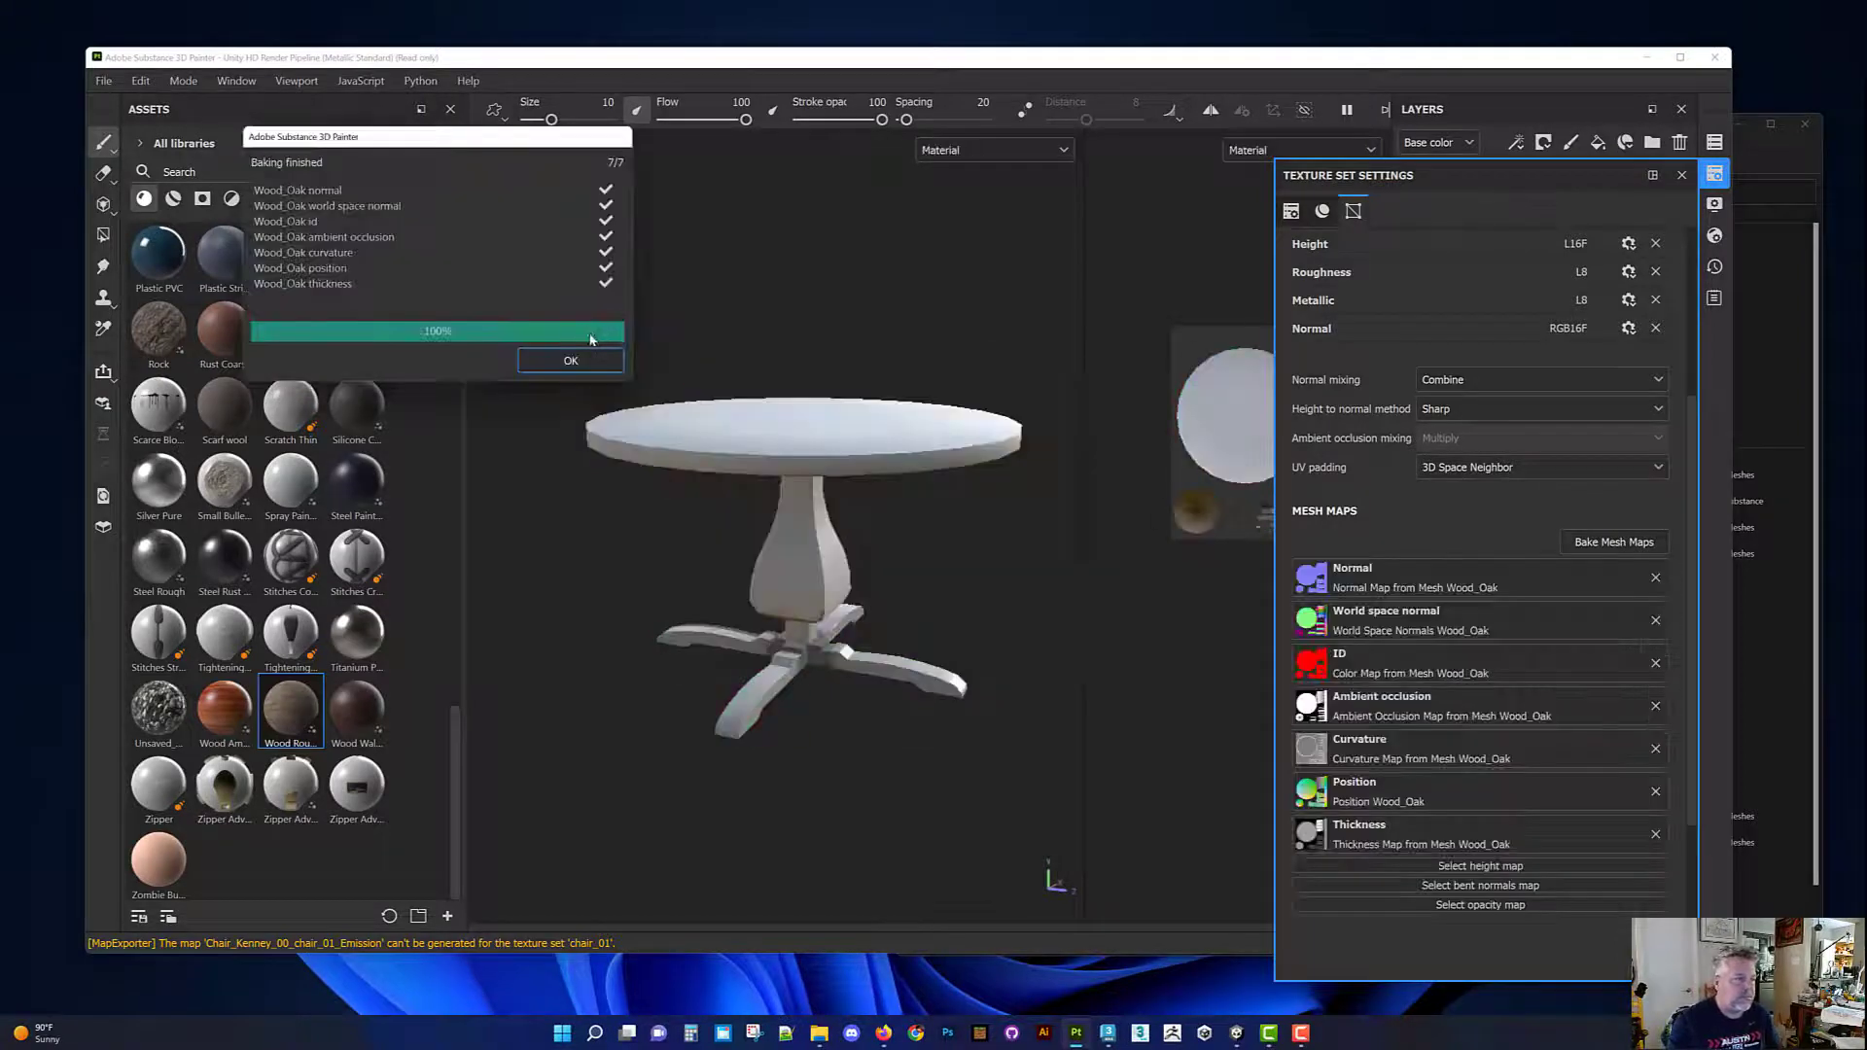
left_click(570, 360)
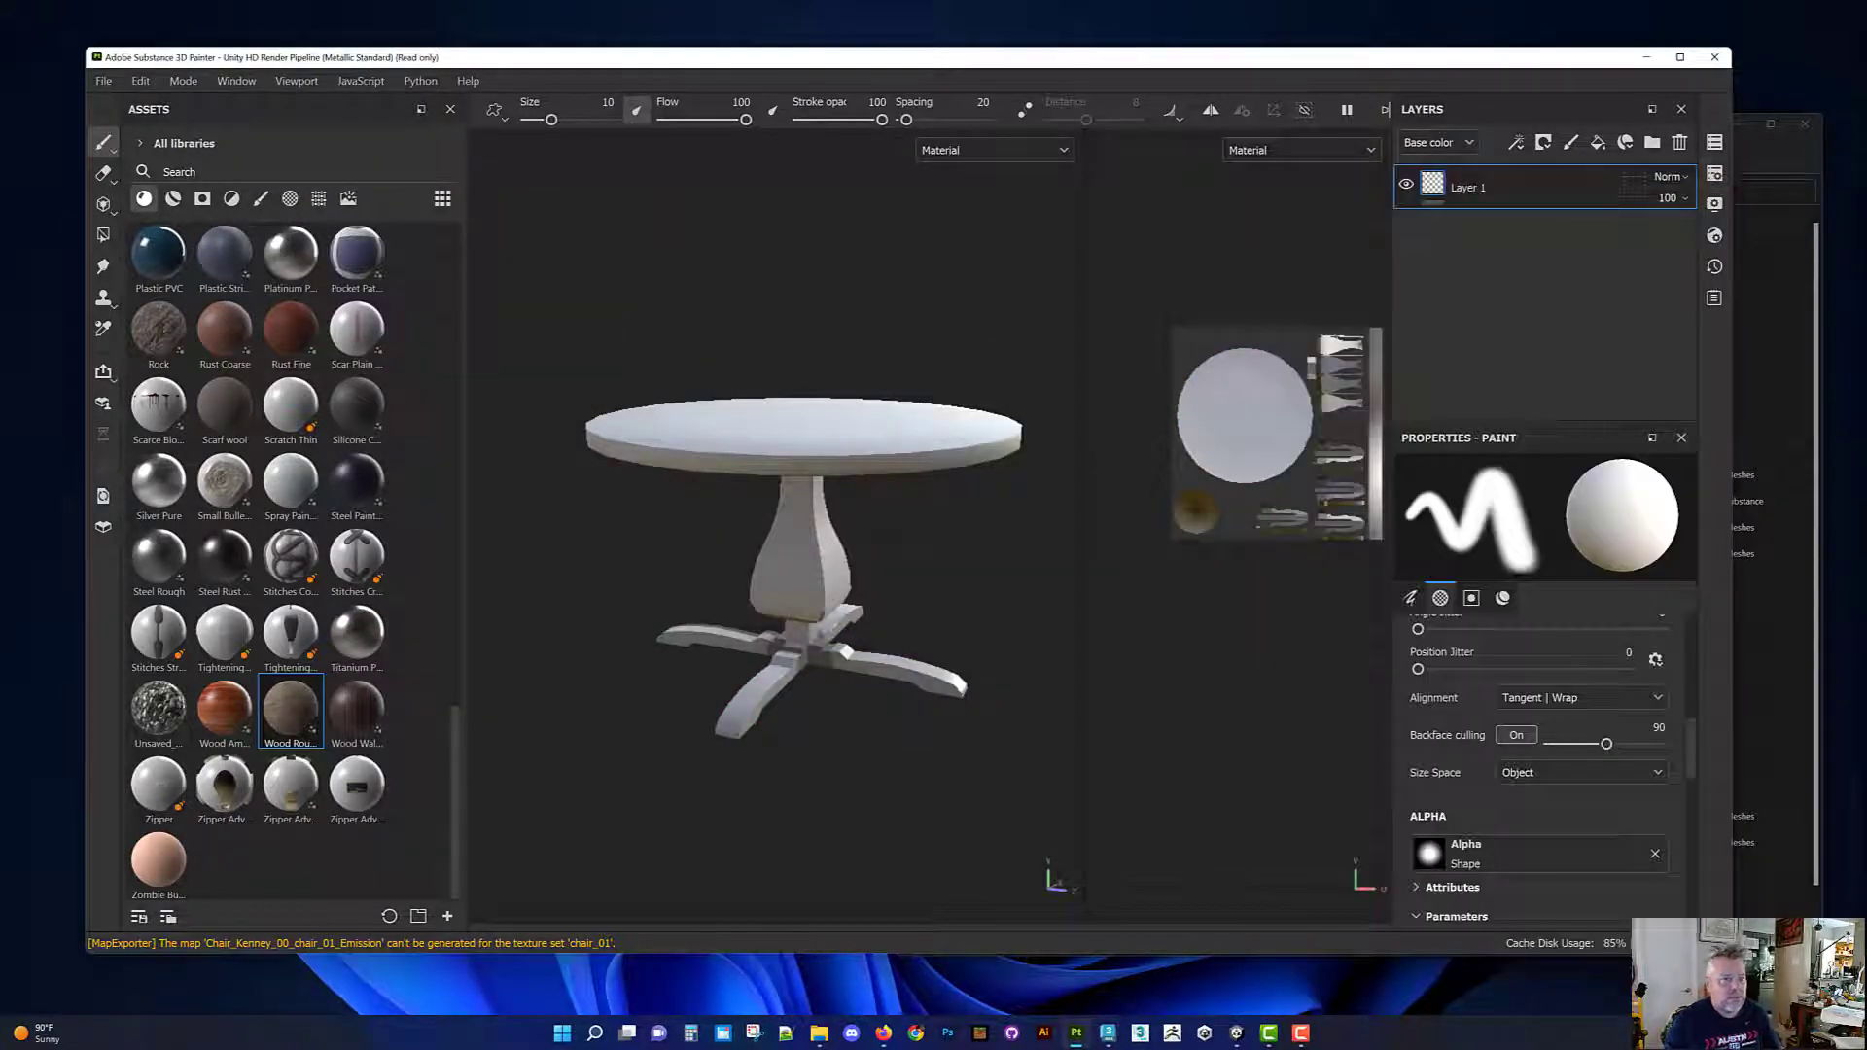
Step: Inspect the UV islands in a widened 2D view and the underside of the tabletop and pedestal in 3D
scroll(1268, 364, "up", 5)
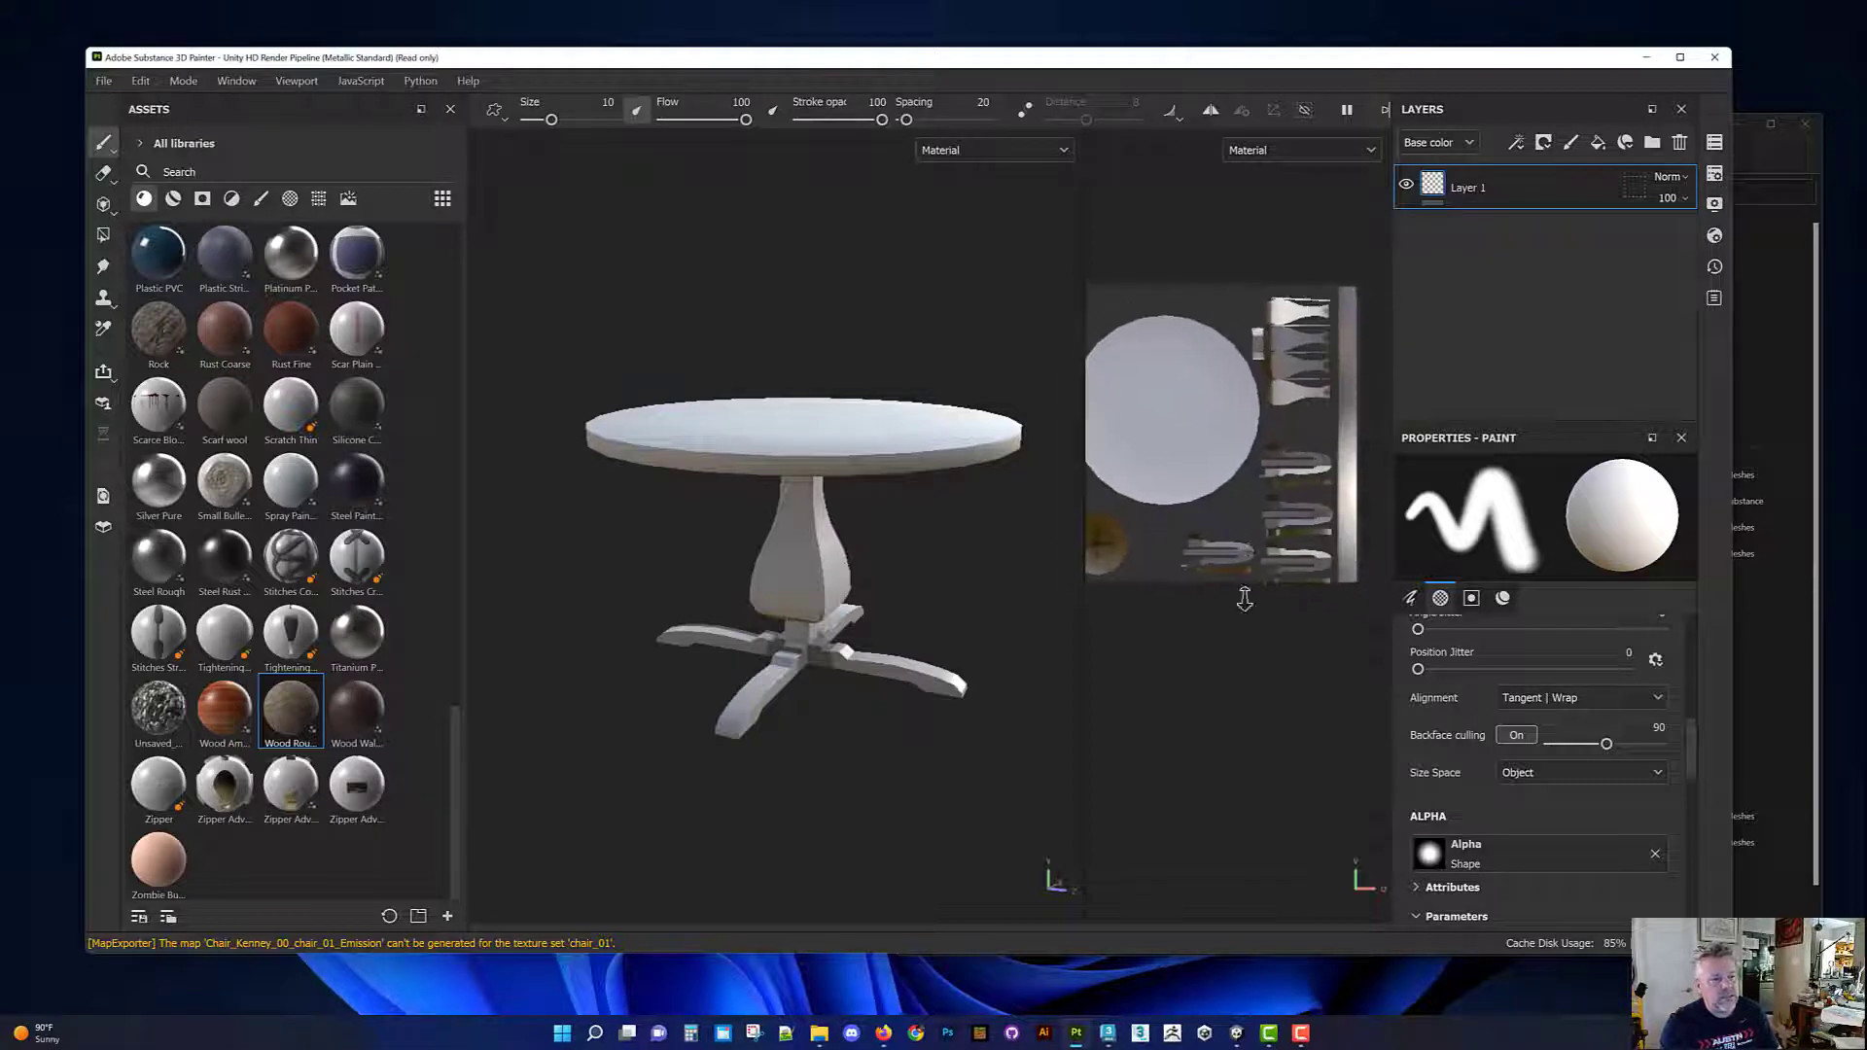
left_click_drag(1086, 727, 1014, 727)
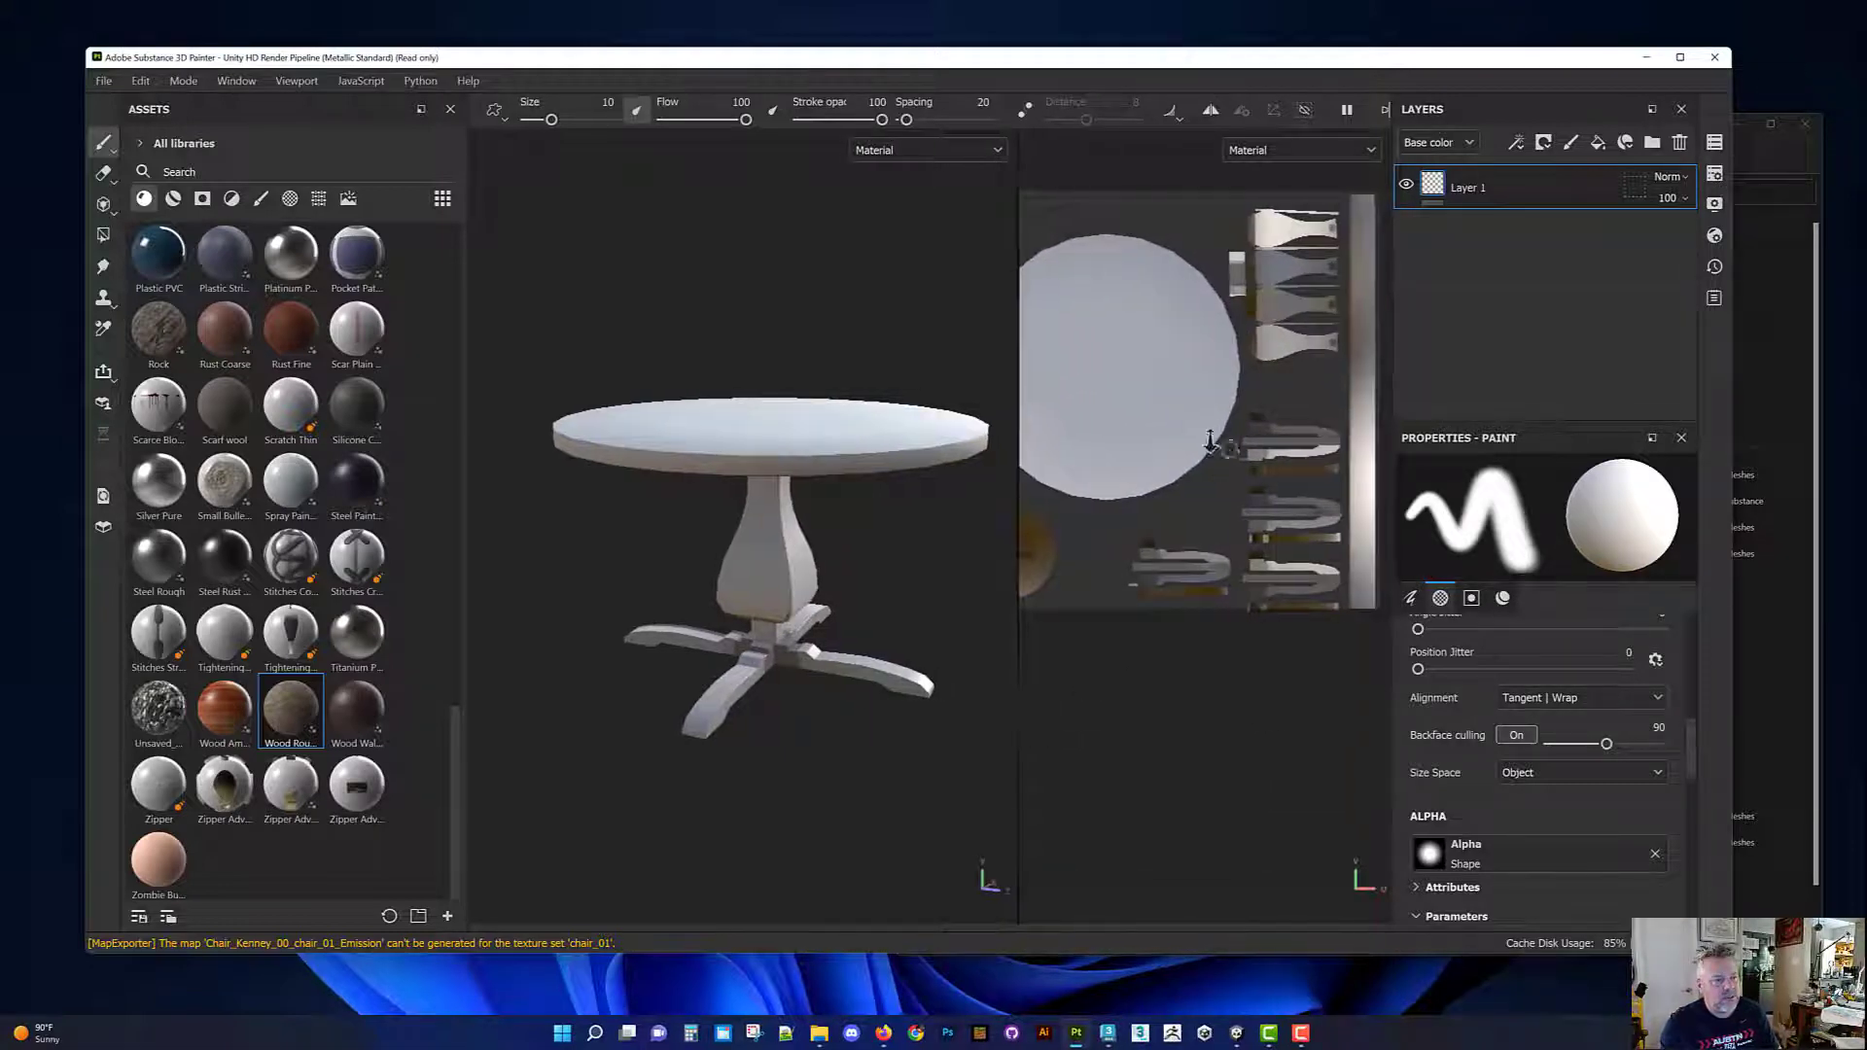
scroll(1277, 452, "down", 2)
key("F2")
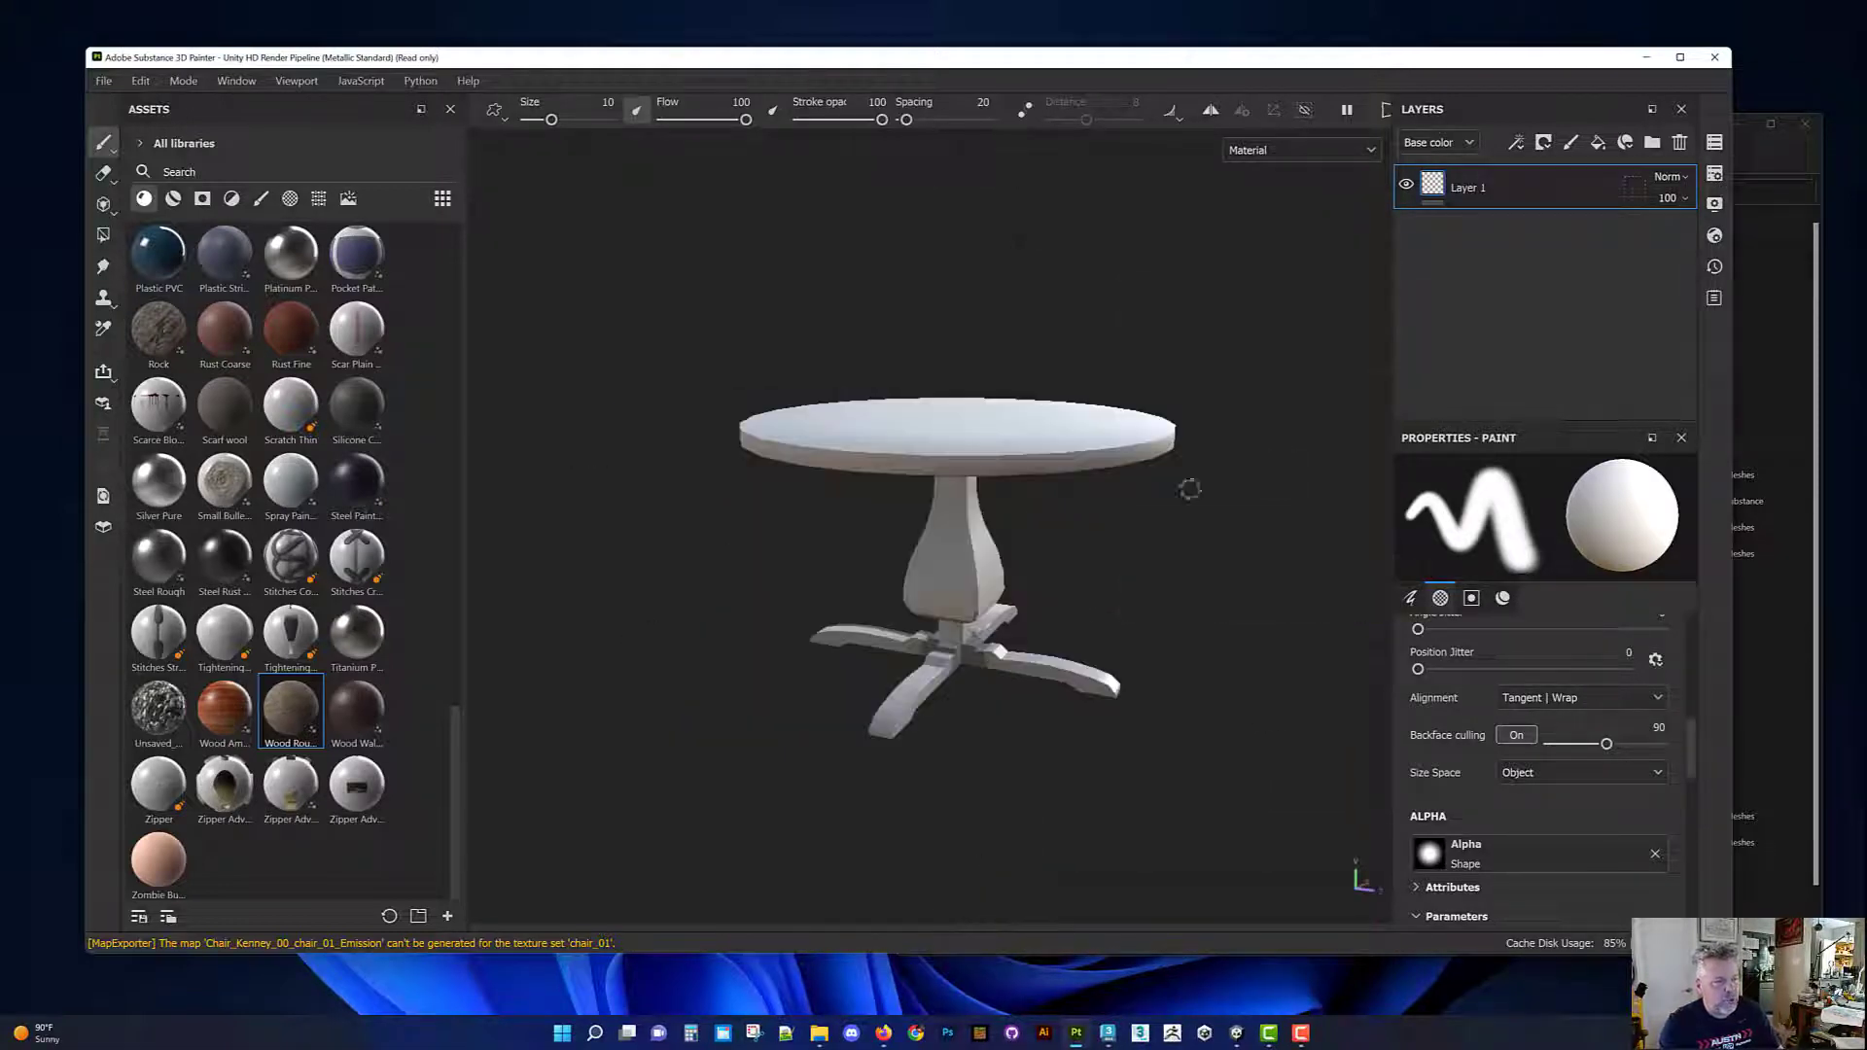
left_click_drag(1188, 487, 859, 425, "alt")
right_click_drag(859, 425, 1039, 723, "alt")
left_click_drag(1039, 723, 1104, 512, "alt")
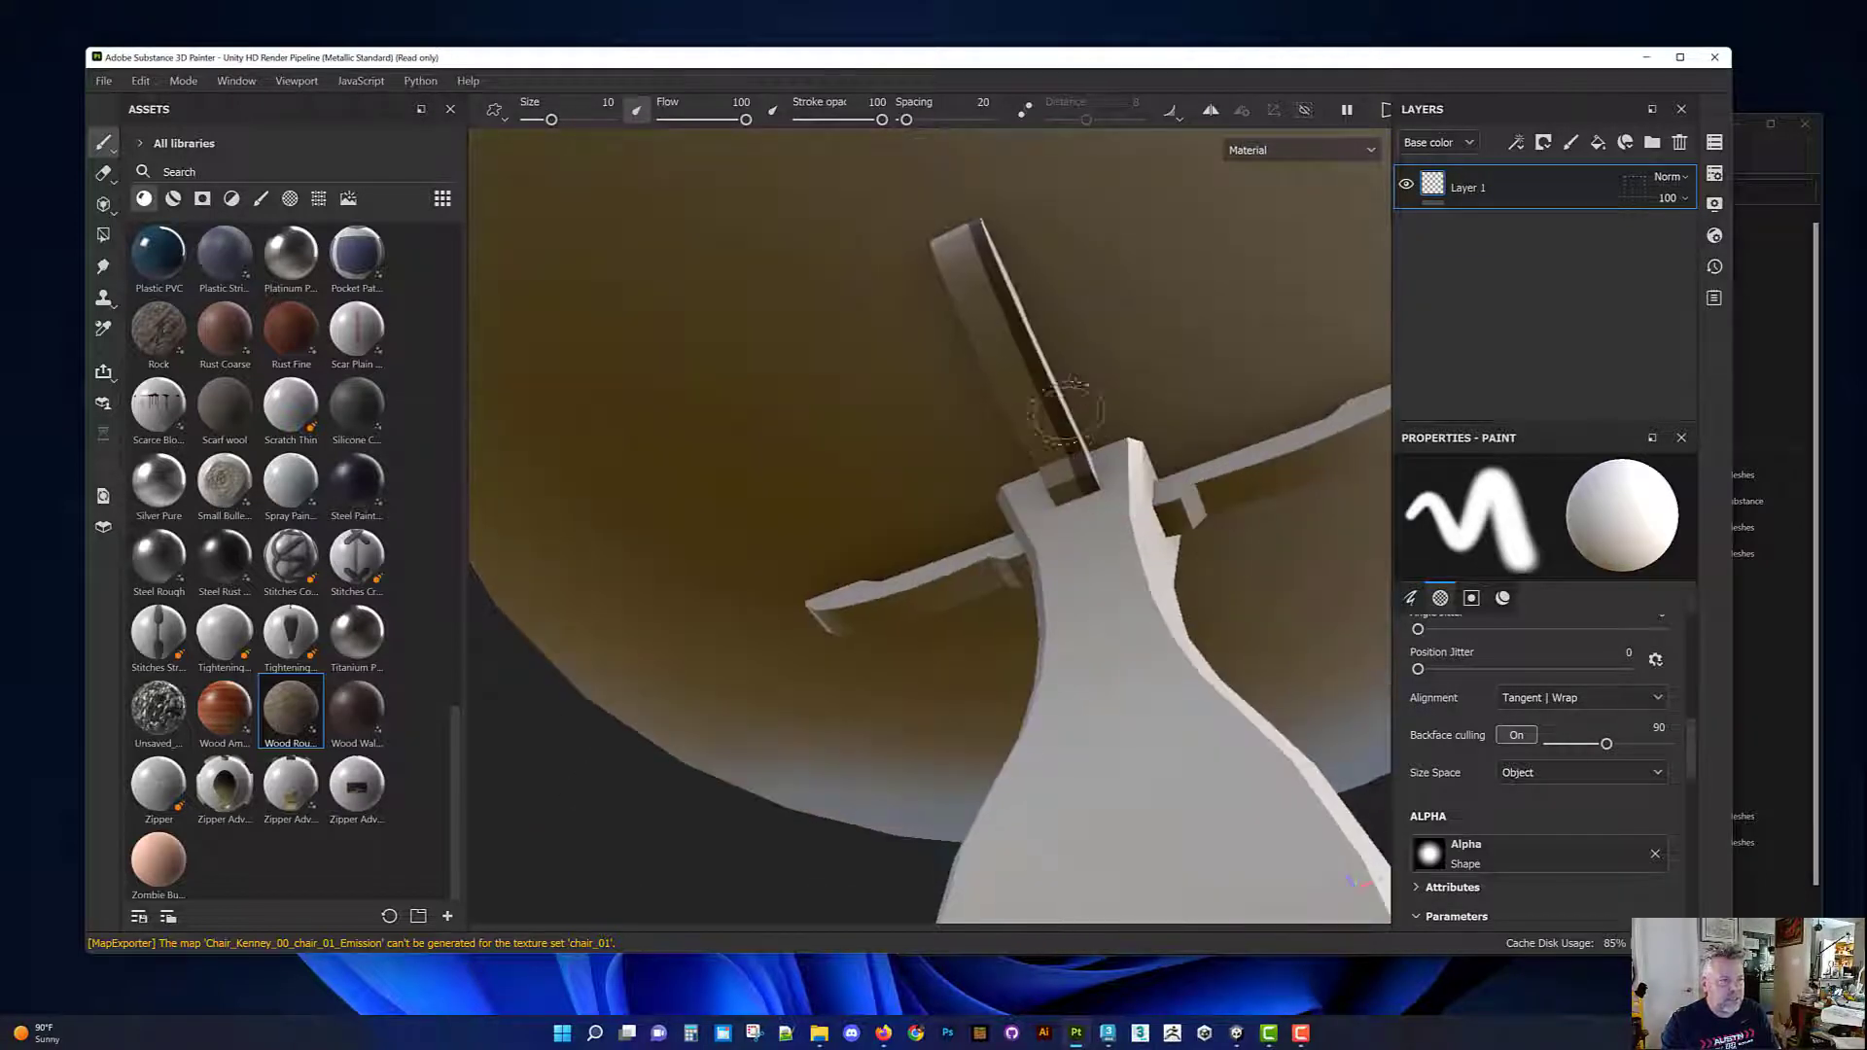
left_click_drag(1104, 389, 997, 622, "alt")
Step: Check the leg and tabletop islands in the full 2D view and return to a 3D view of the whole table with the Paint tool
key("F2")
scroll(1271, 755, "up", 6)
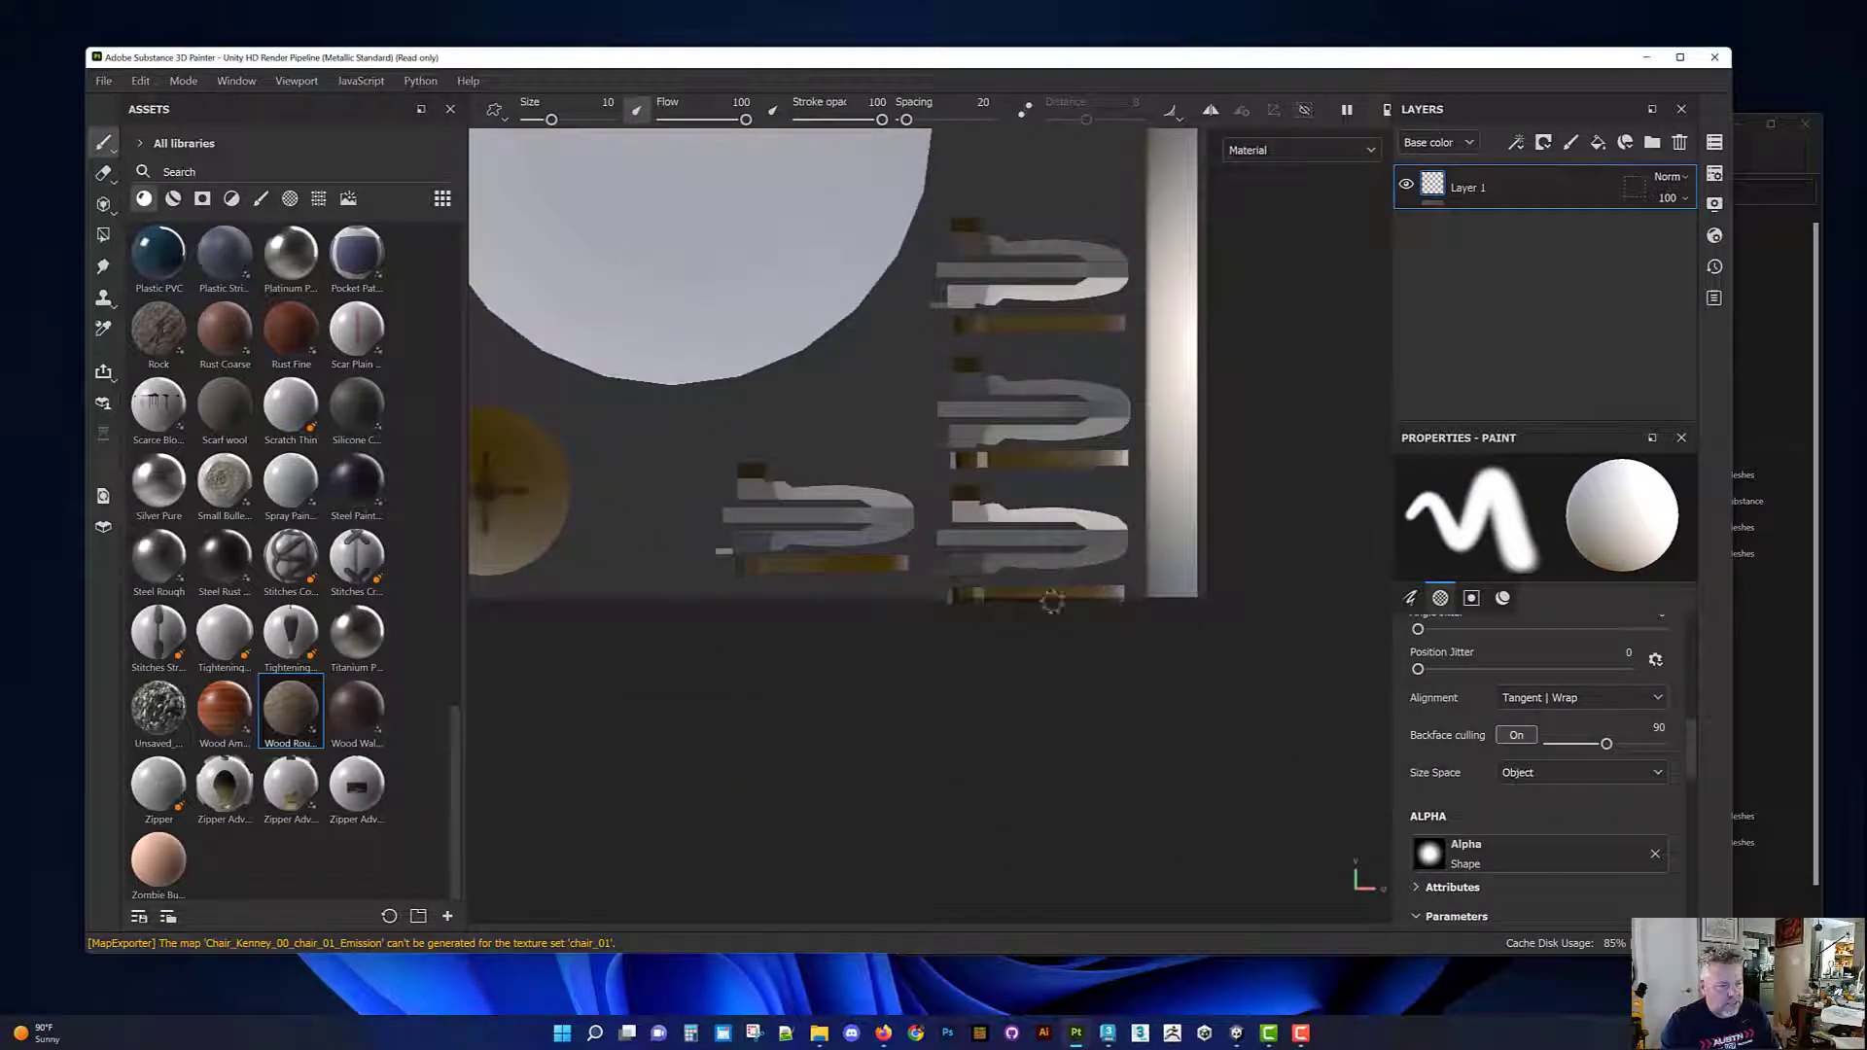
scroll(1085, 603, "down", 4)
scroll(862, 670, "down", 2)
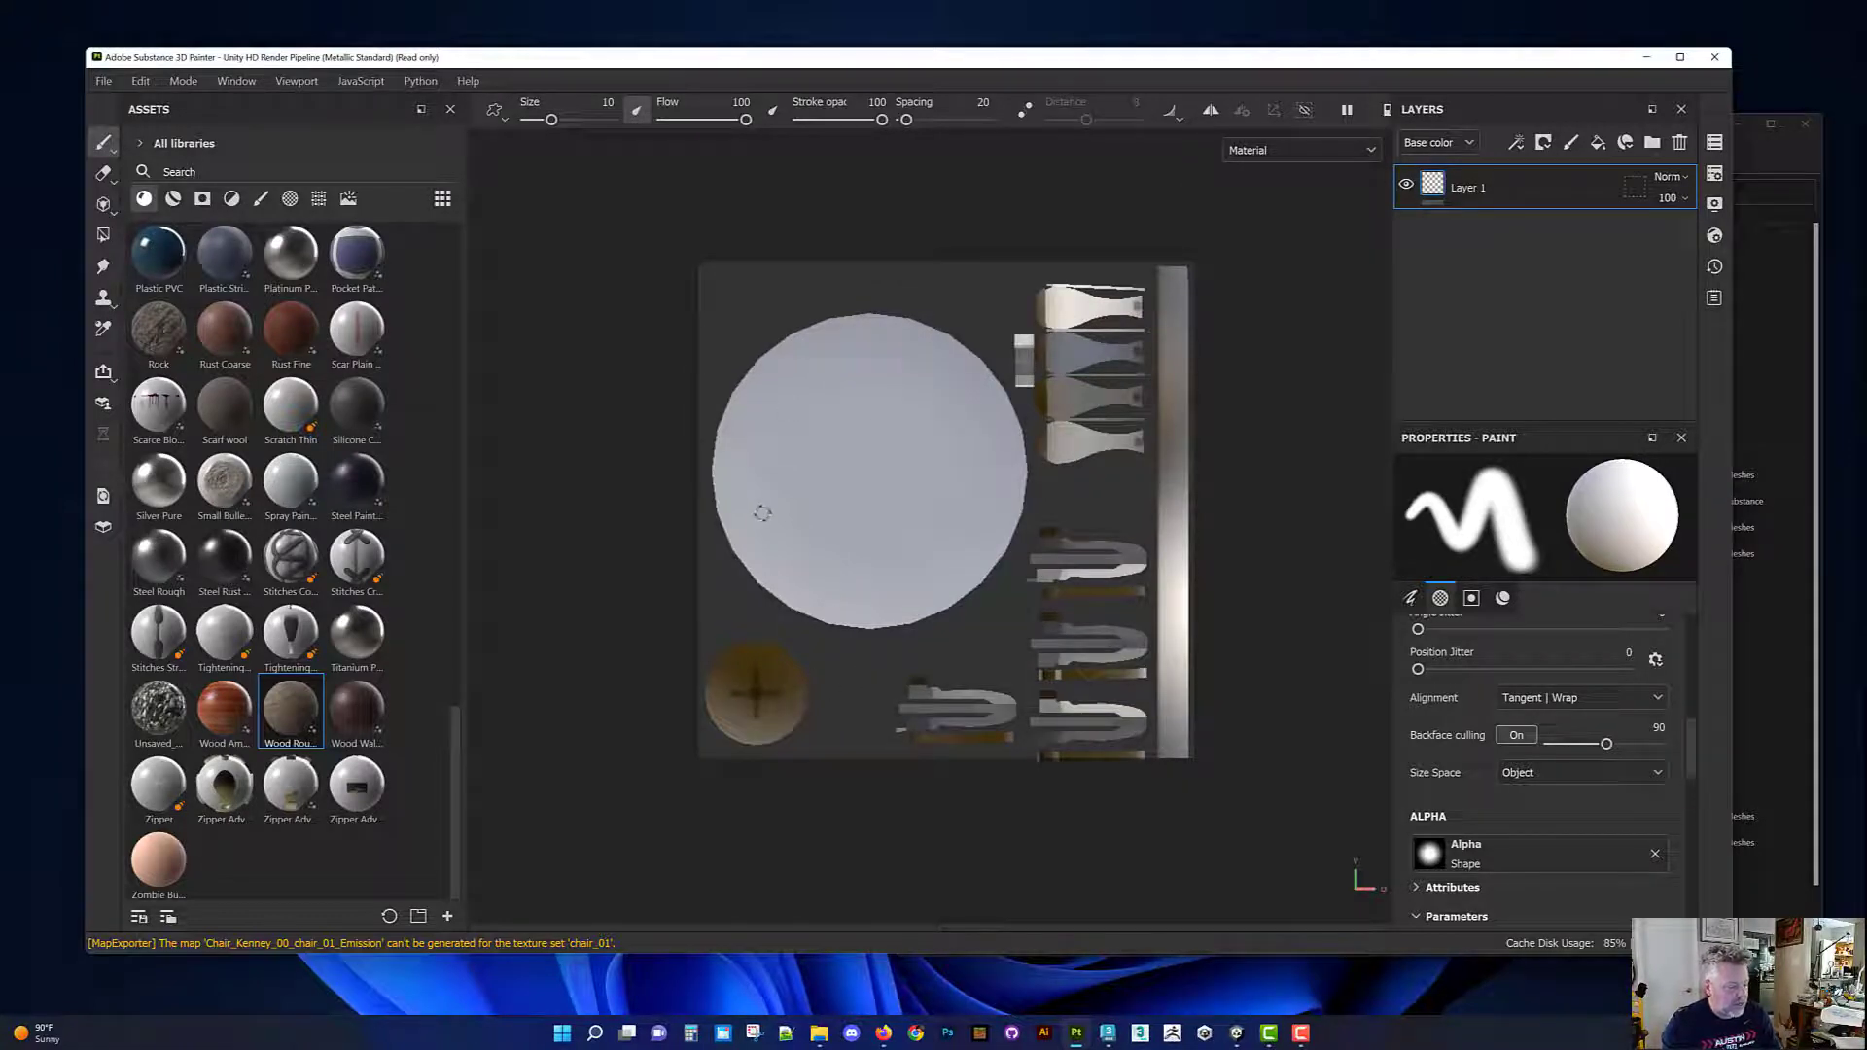
key("e")
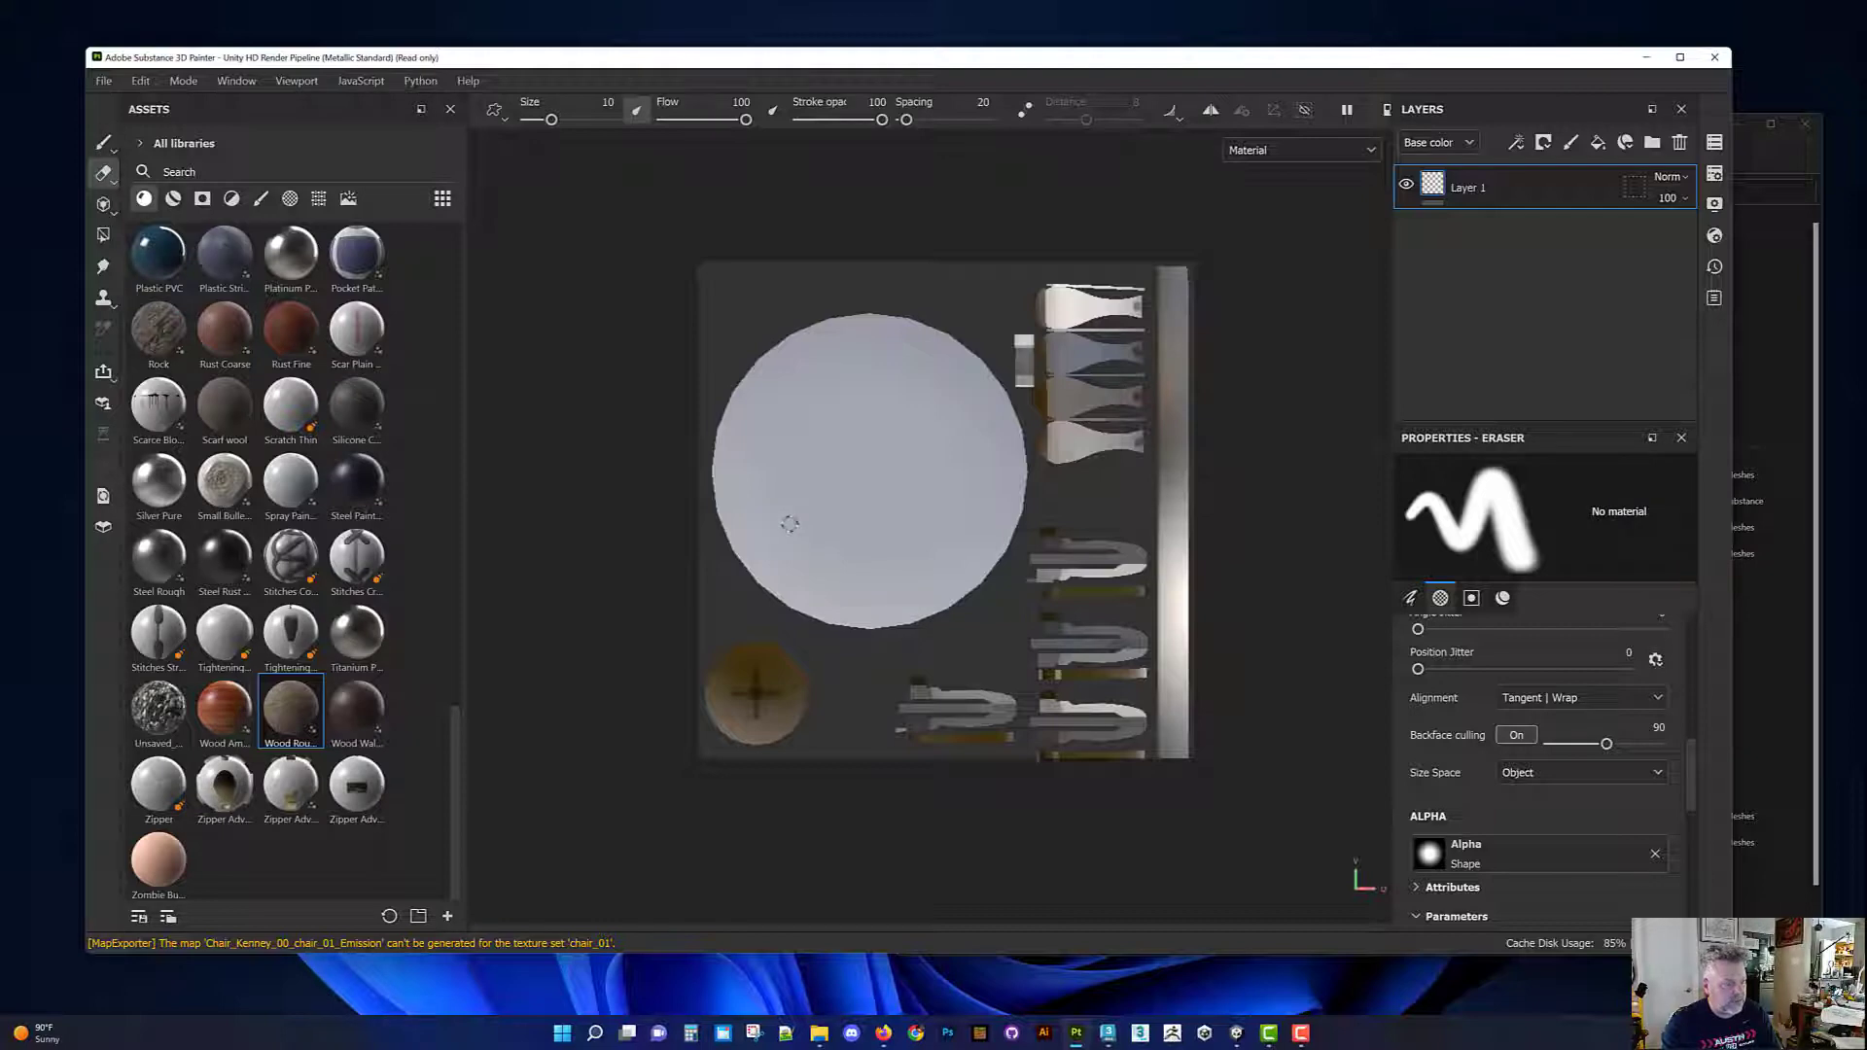
key("F2")
scroll(806, 552, "down", 5)
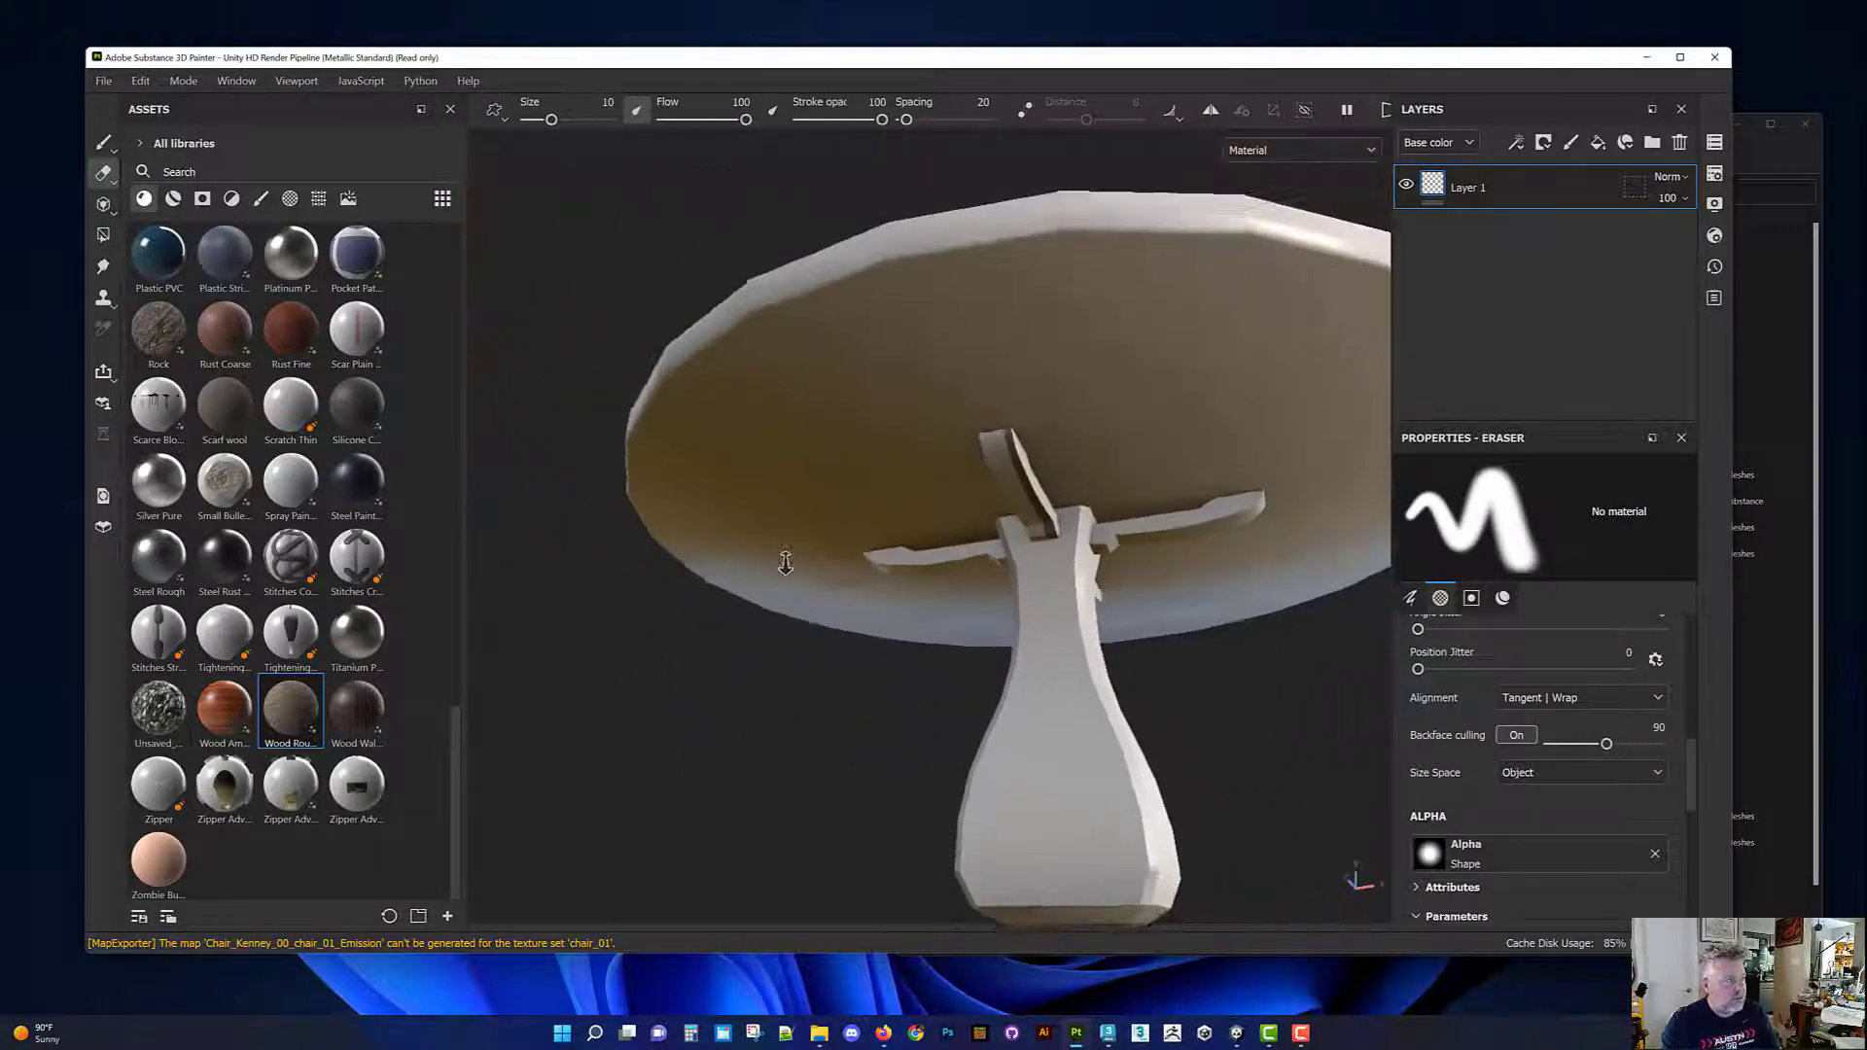
left_click_drag(806, 552, 974, 608, "alt")
key("1")
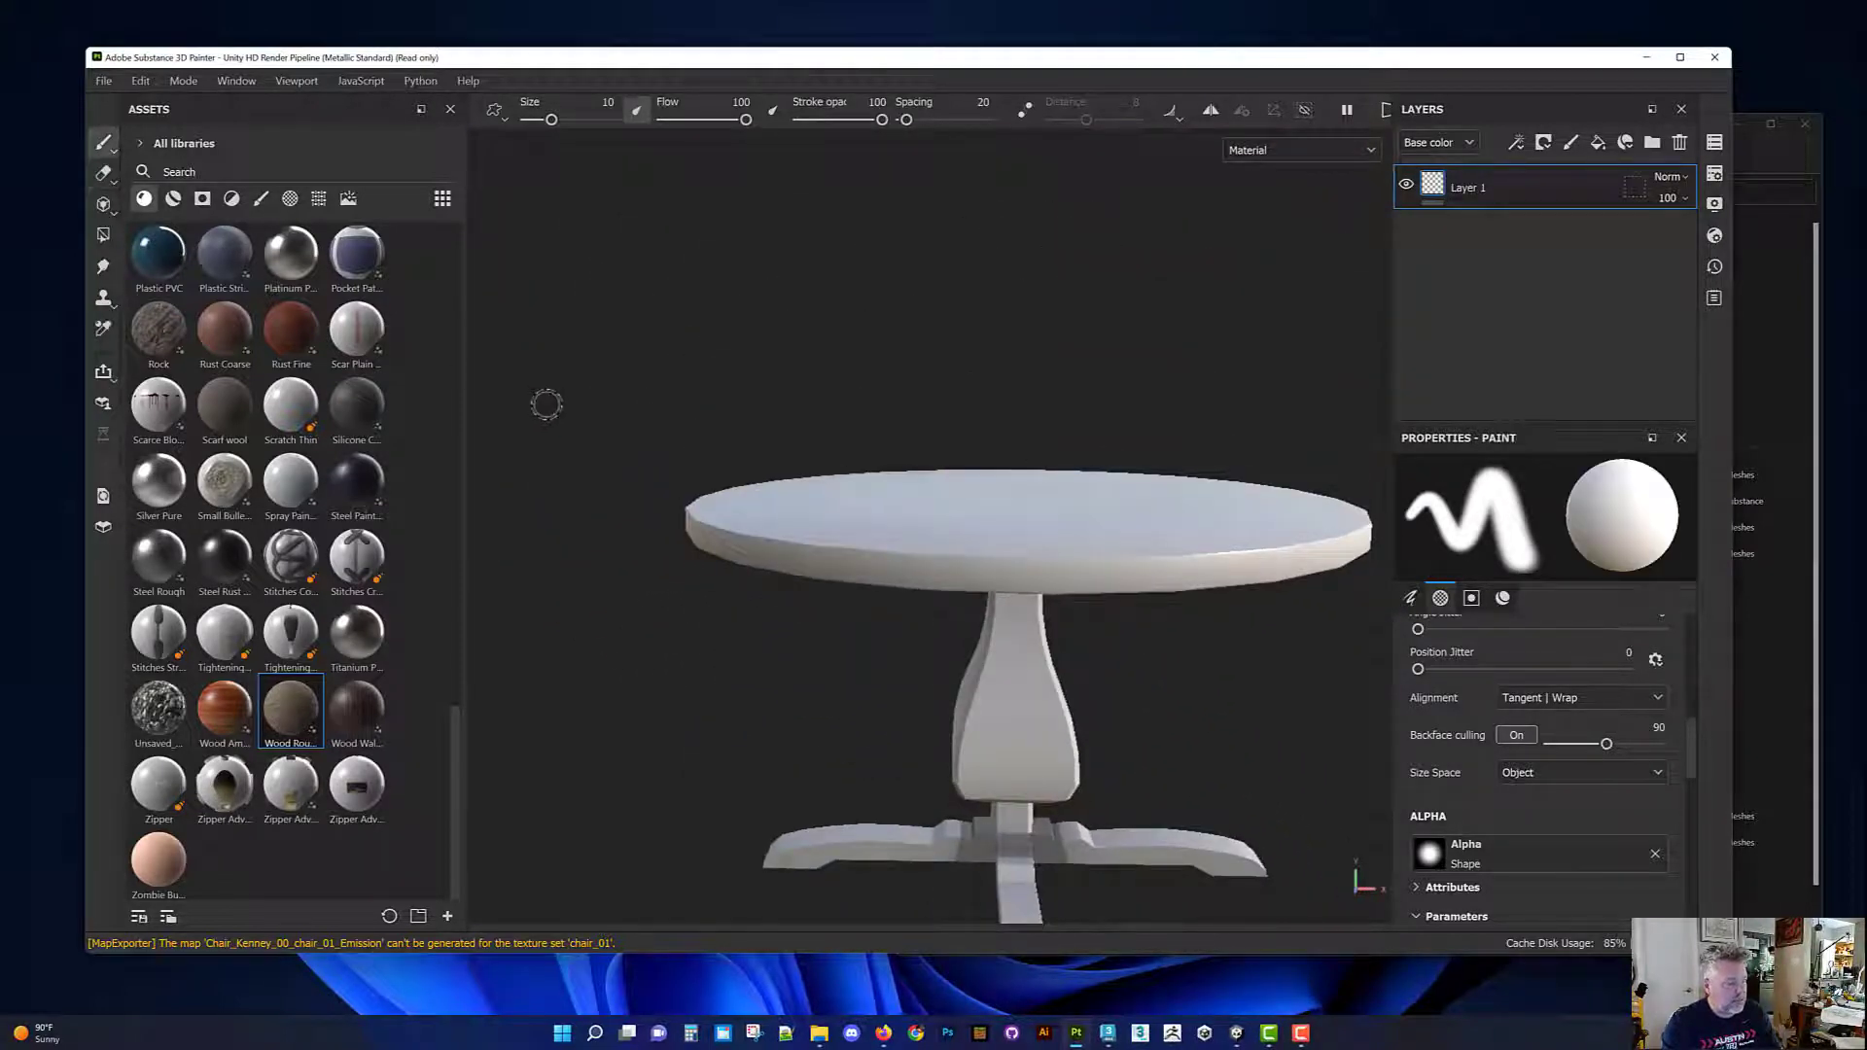
mouse_move(736, 473)
left_mouse_down("alt")
mouse_move(867, 517)
mouse_move(836, 511)
mouse_move(923, 479)
left_mouse_up("alt")
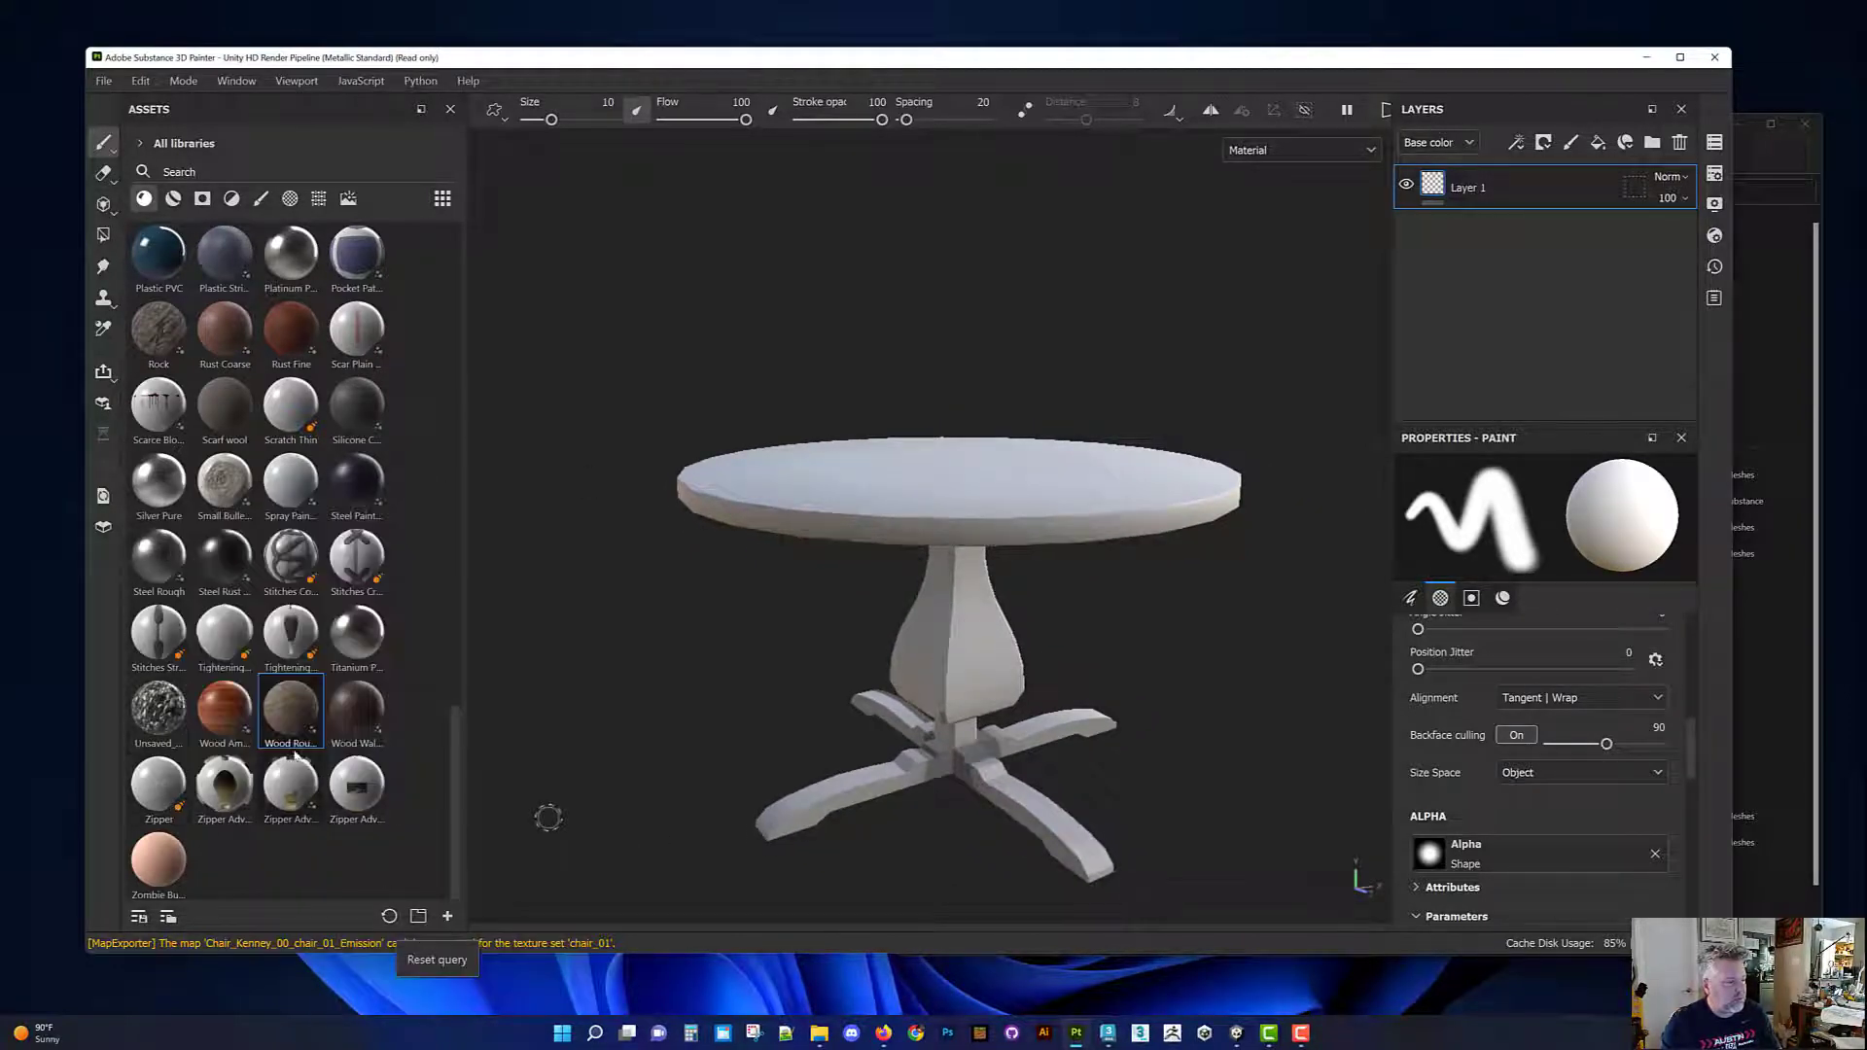
Step: Apply the Wood Rough material to the whole table as a new fill layer
left_click_drag(292, 725, 1021, 544)
right_click_drag(1021, 545, 909, 554, "alt")
left_click_drag(908, 554, 1120, 788, "alt")
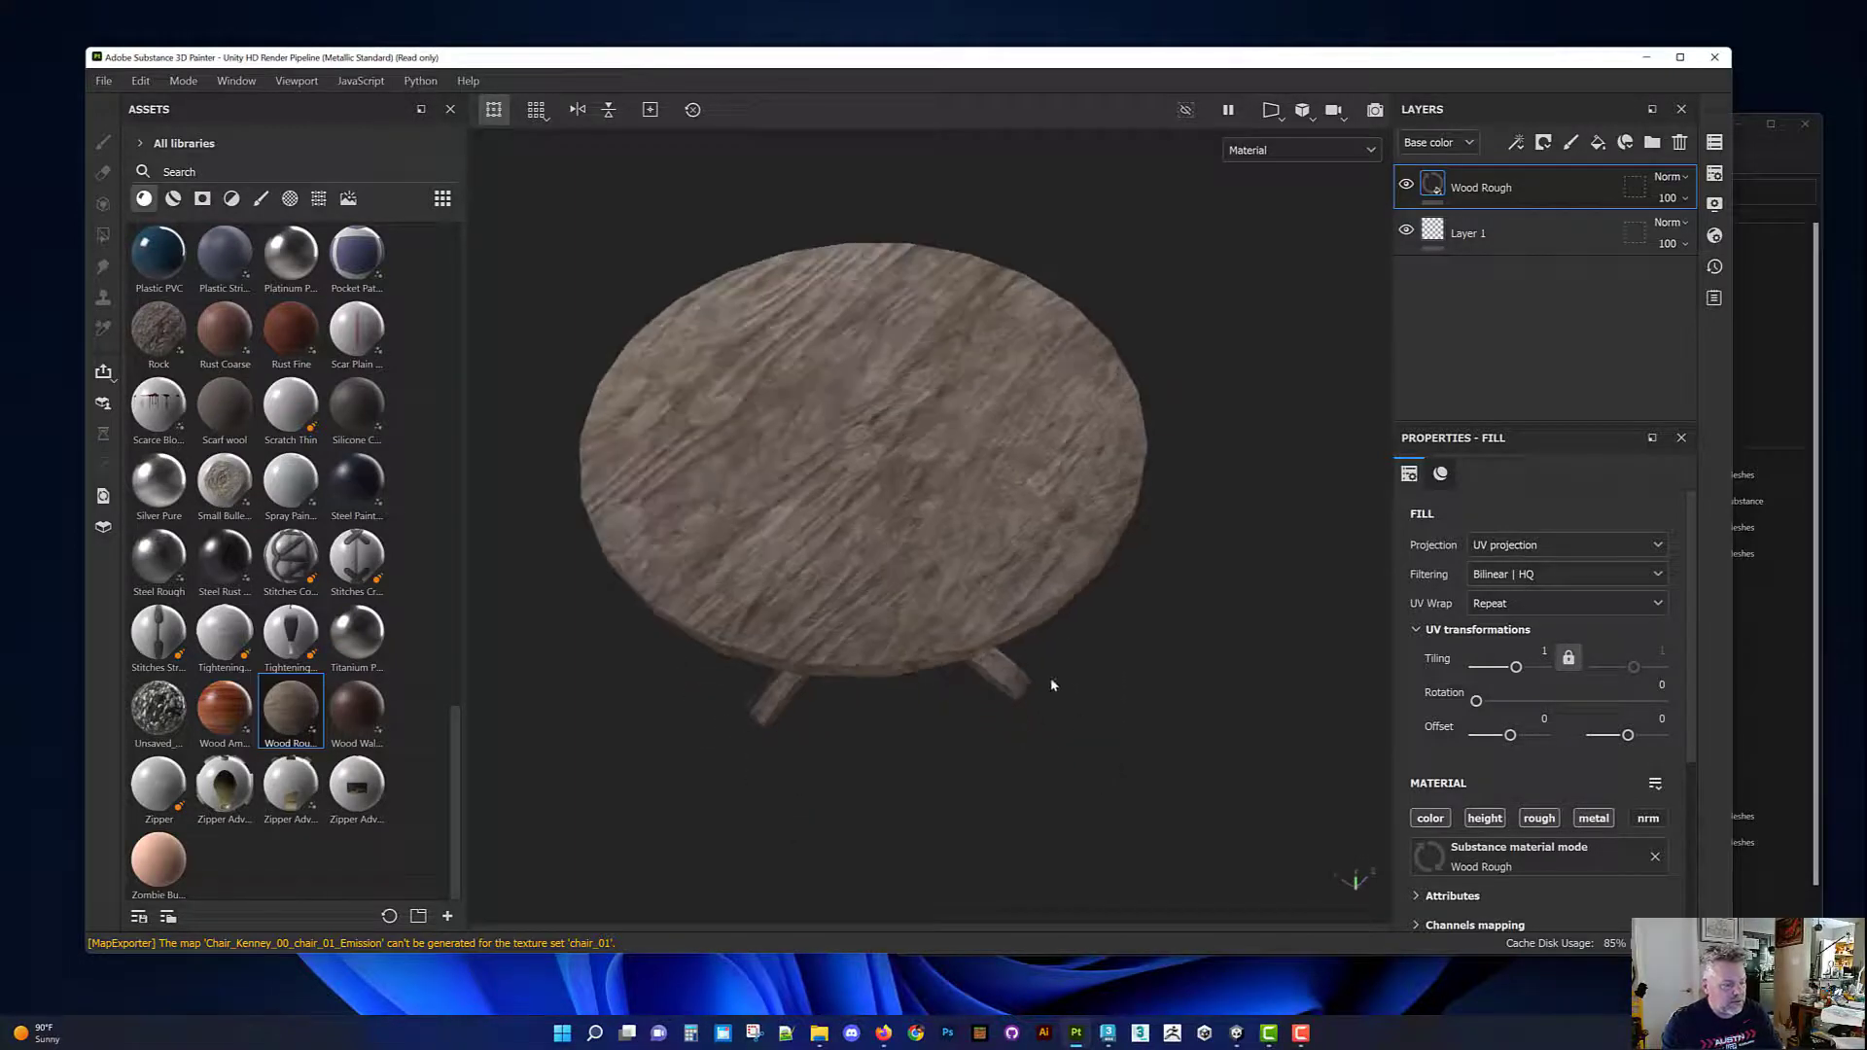
Step: Show the UV layout beside the 3D view in a widened window and scale the Wood Rough projection to a tiling of about 1.775
key("F1")
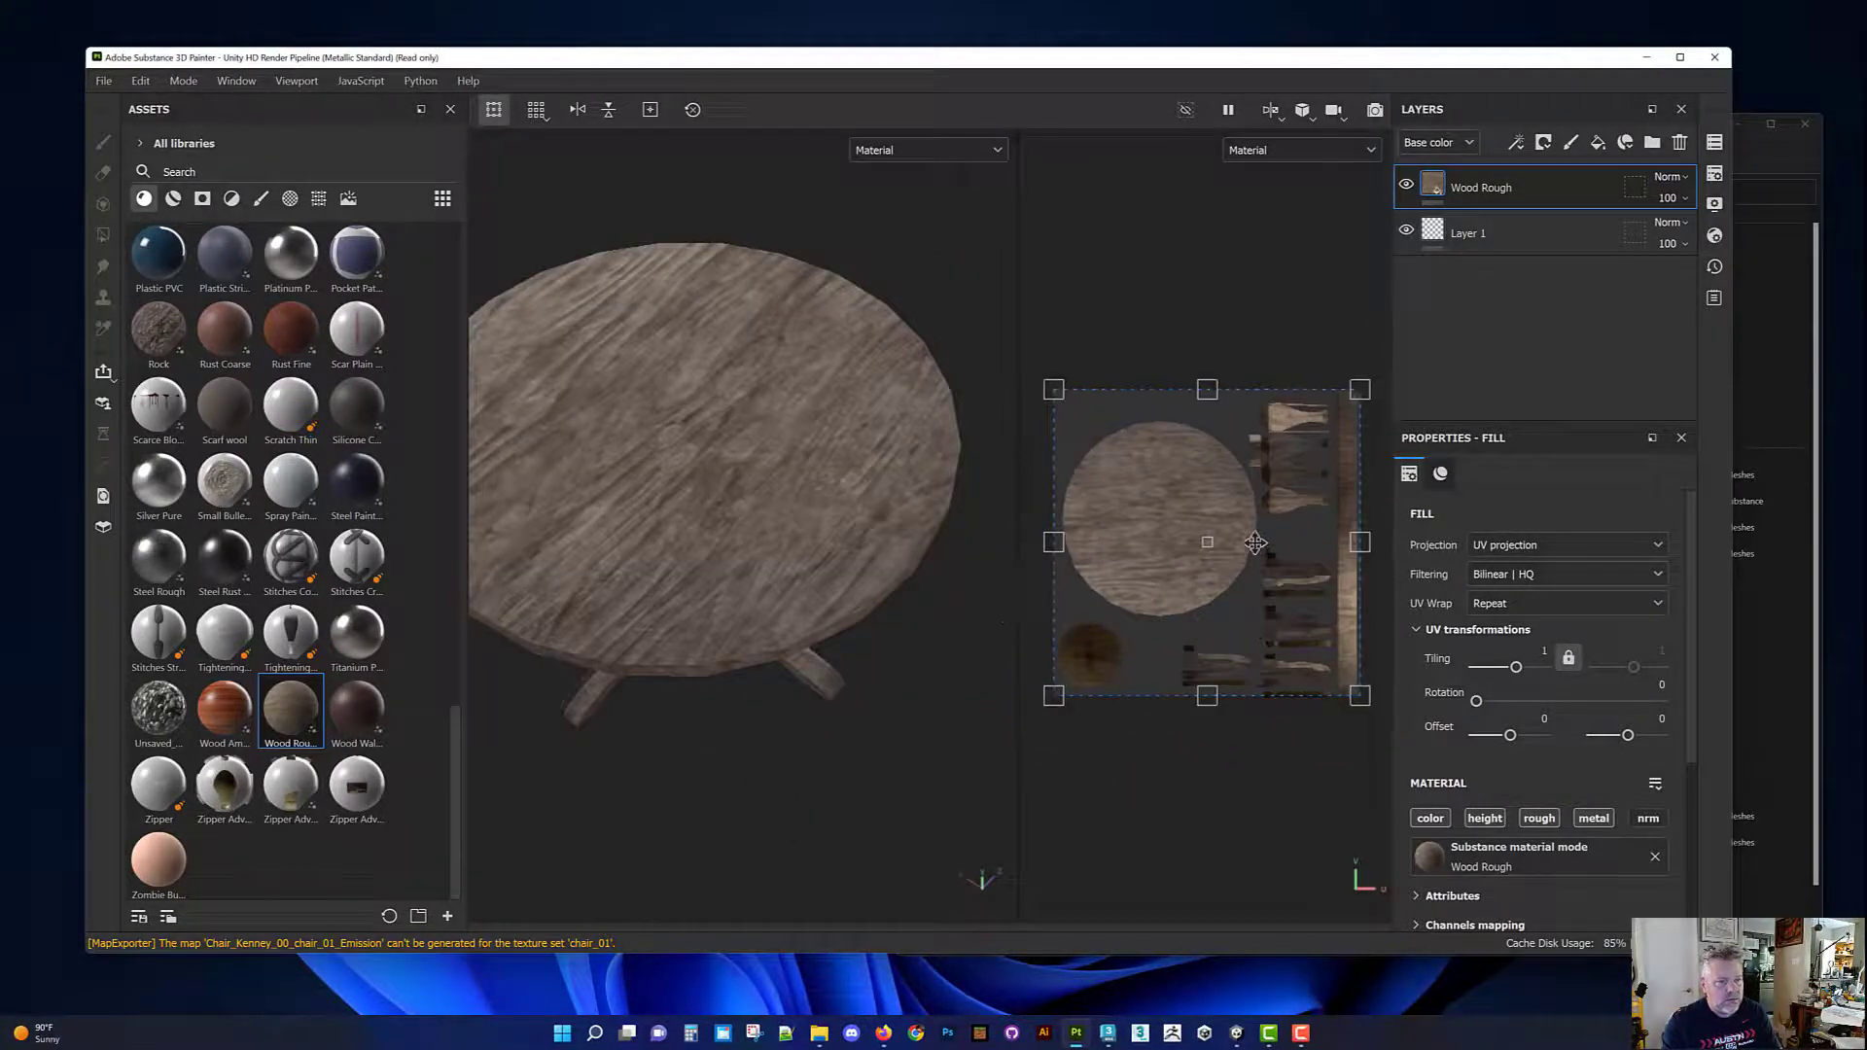
left_click_drag(1735, 348, 1838, 348)
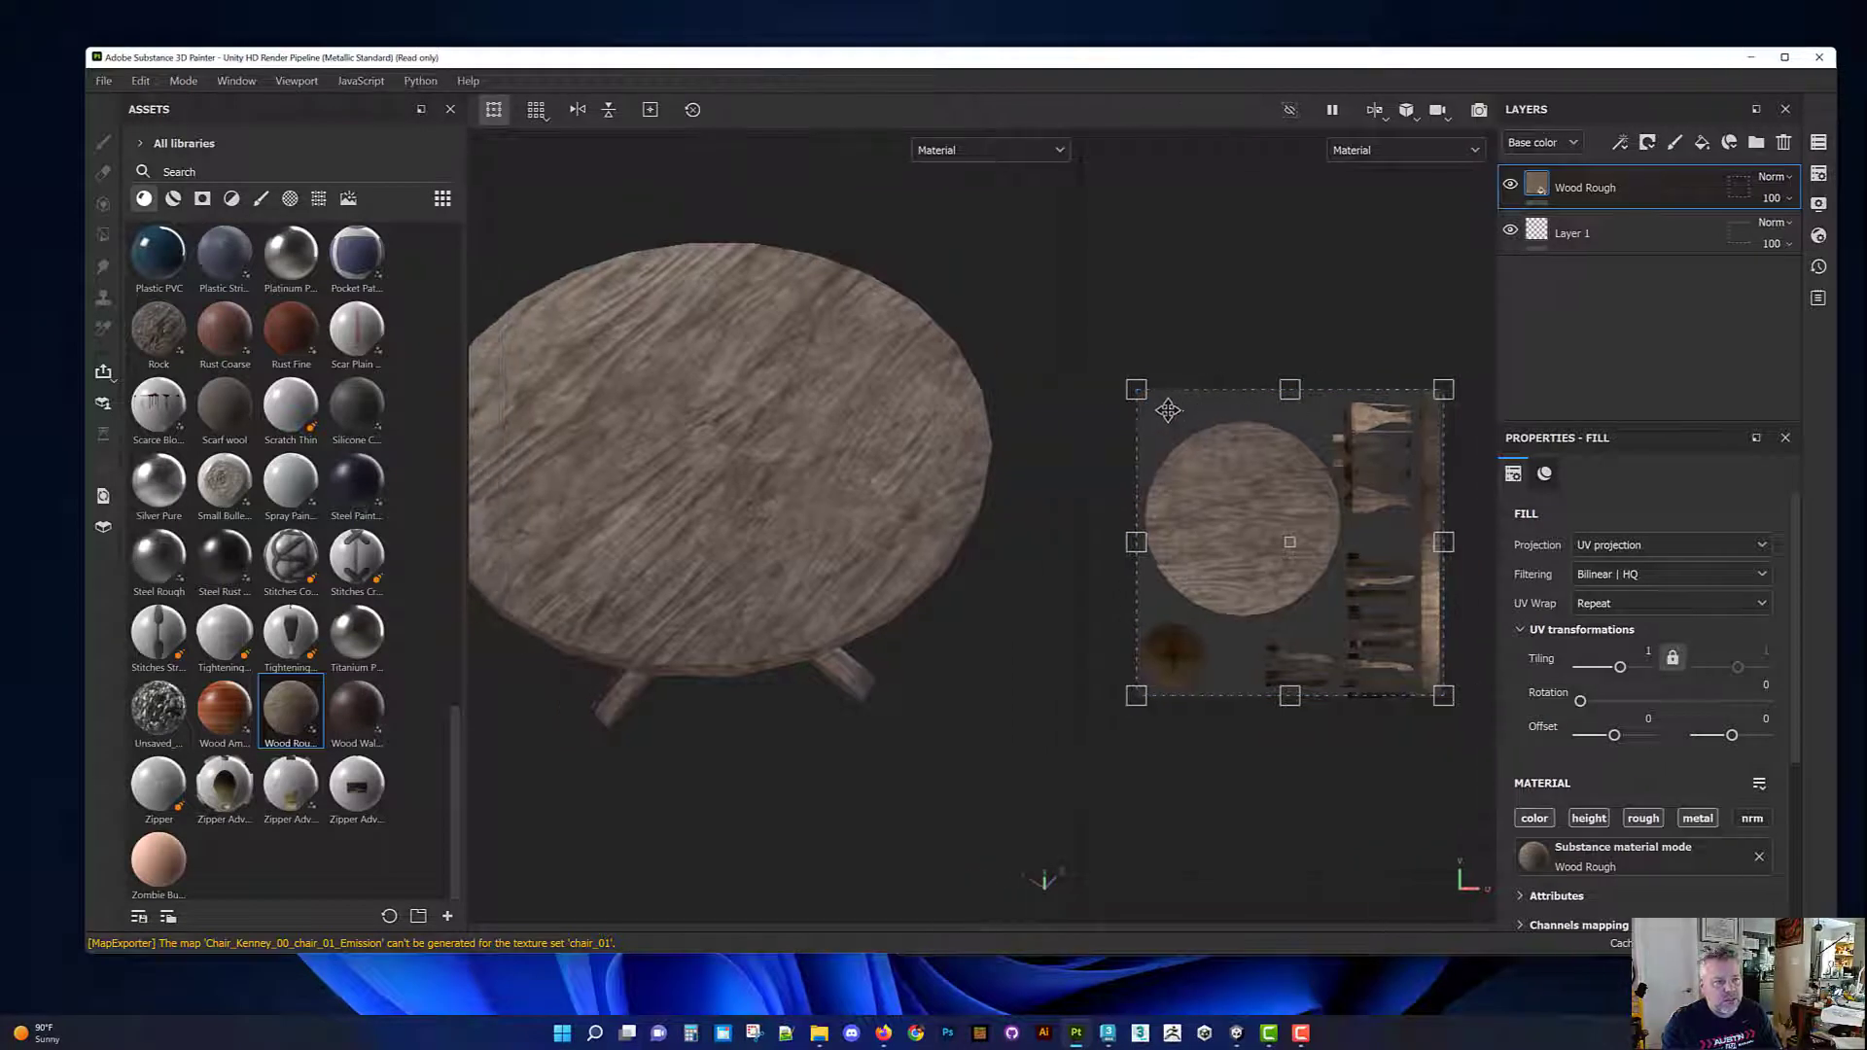
left_click_drag(1149, 397, 1212, 459)
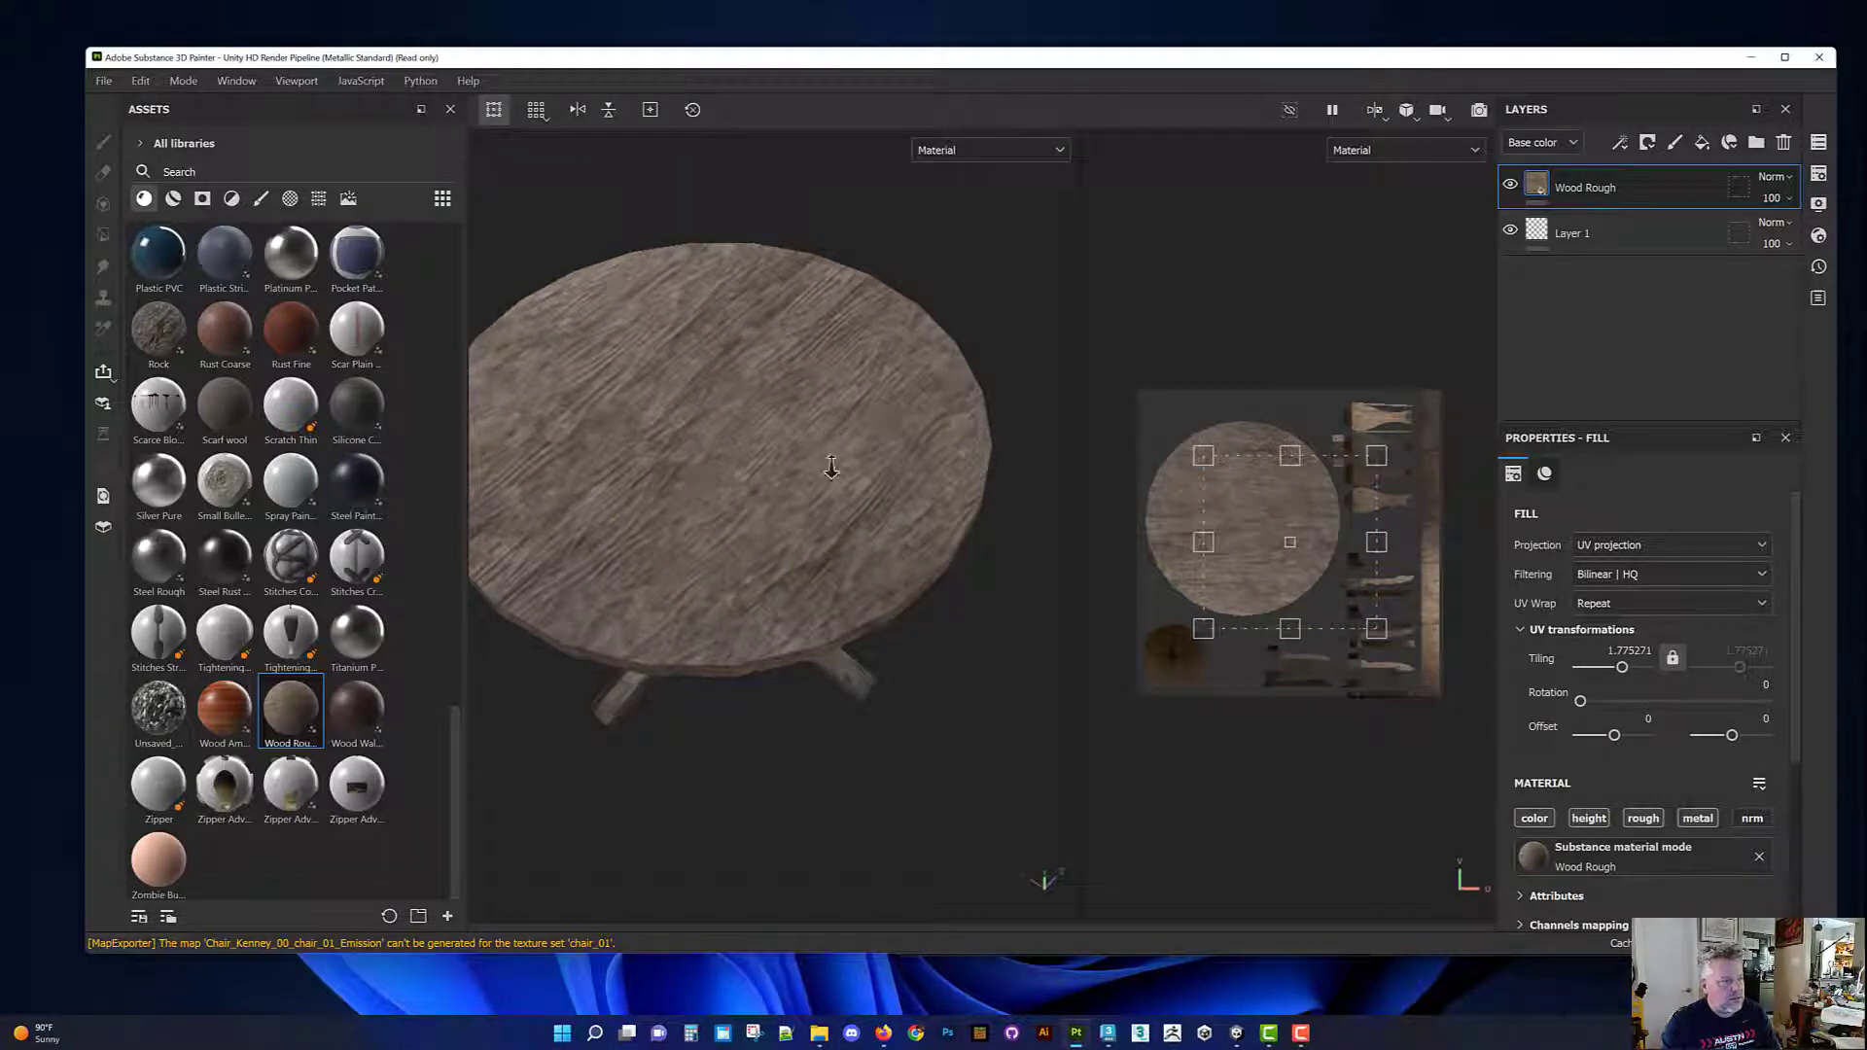
left_click_drag(831, 467, 779, 445, "alt")
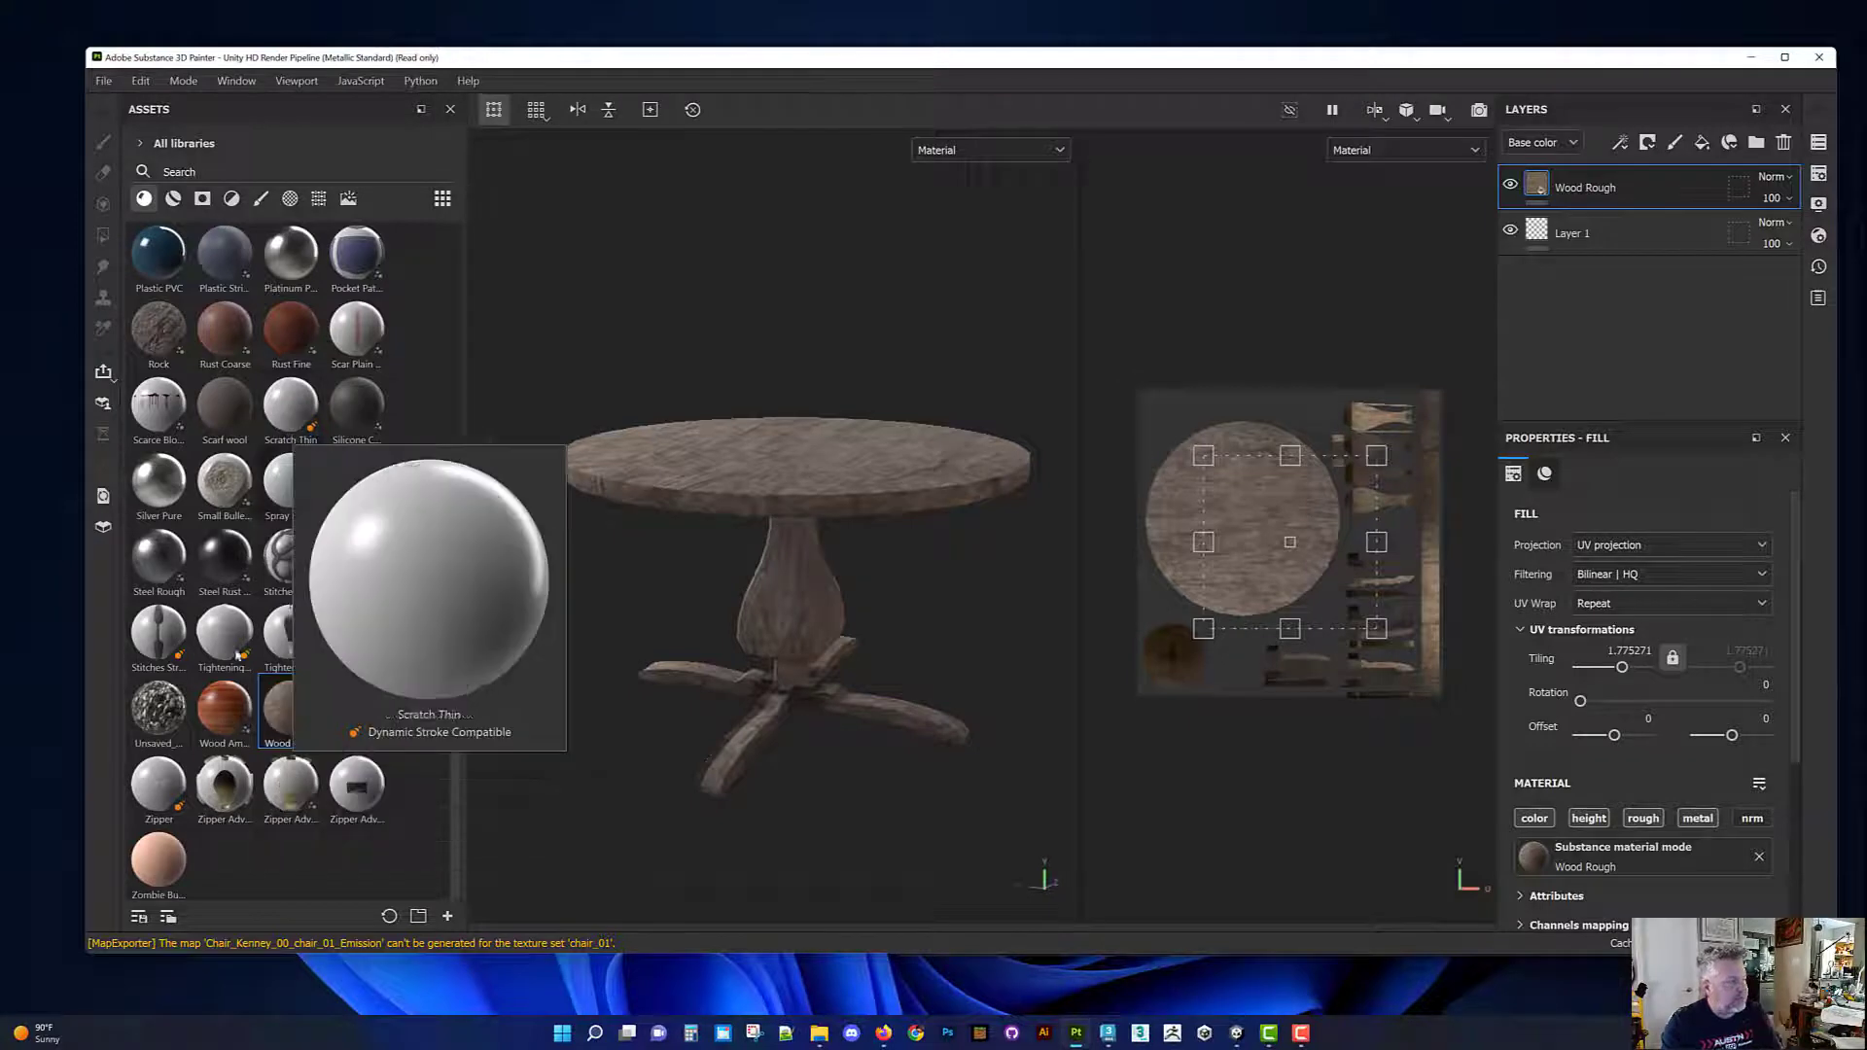
Step: Start a resource import and add the worn_wood_planks Substance archive from the Downloads folder
mouse_move(221, 713)
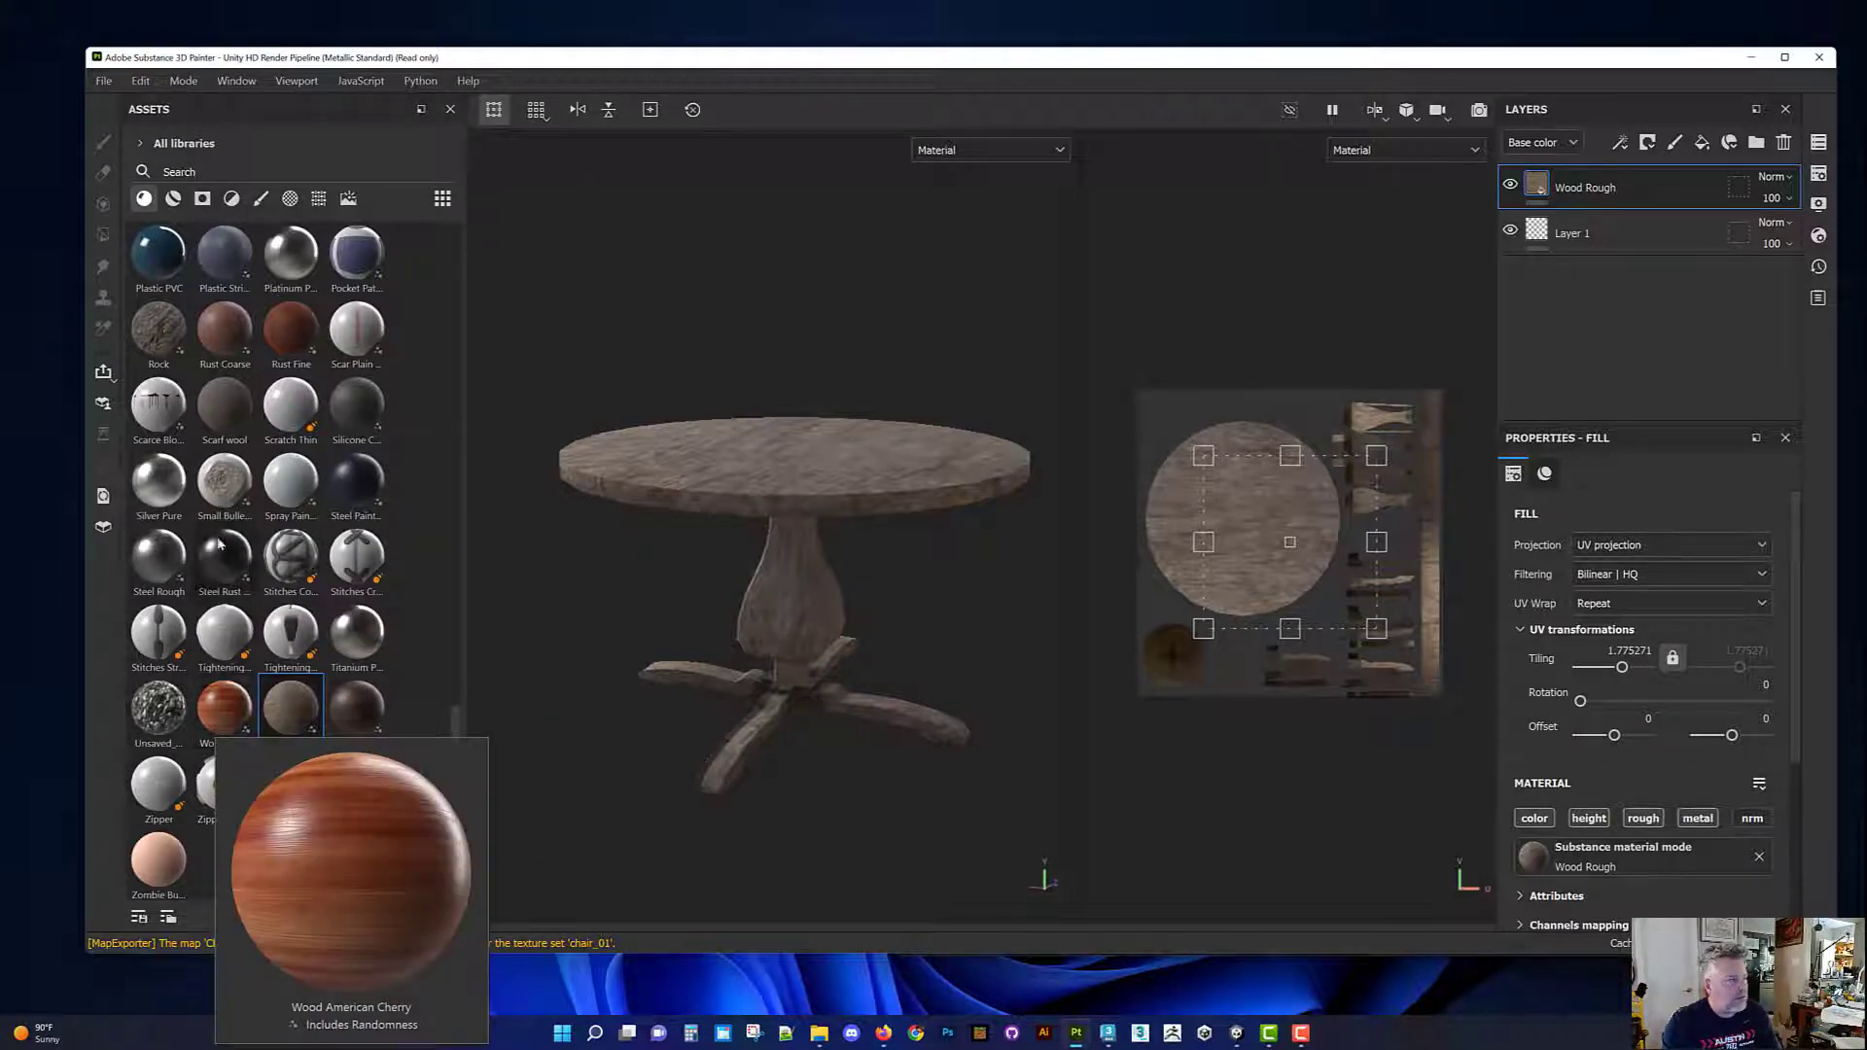
left_click(103, 80)
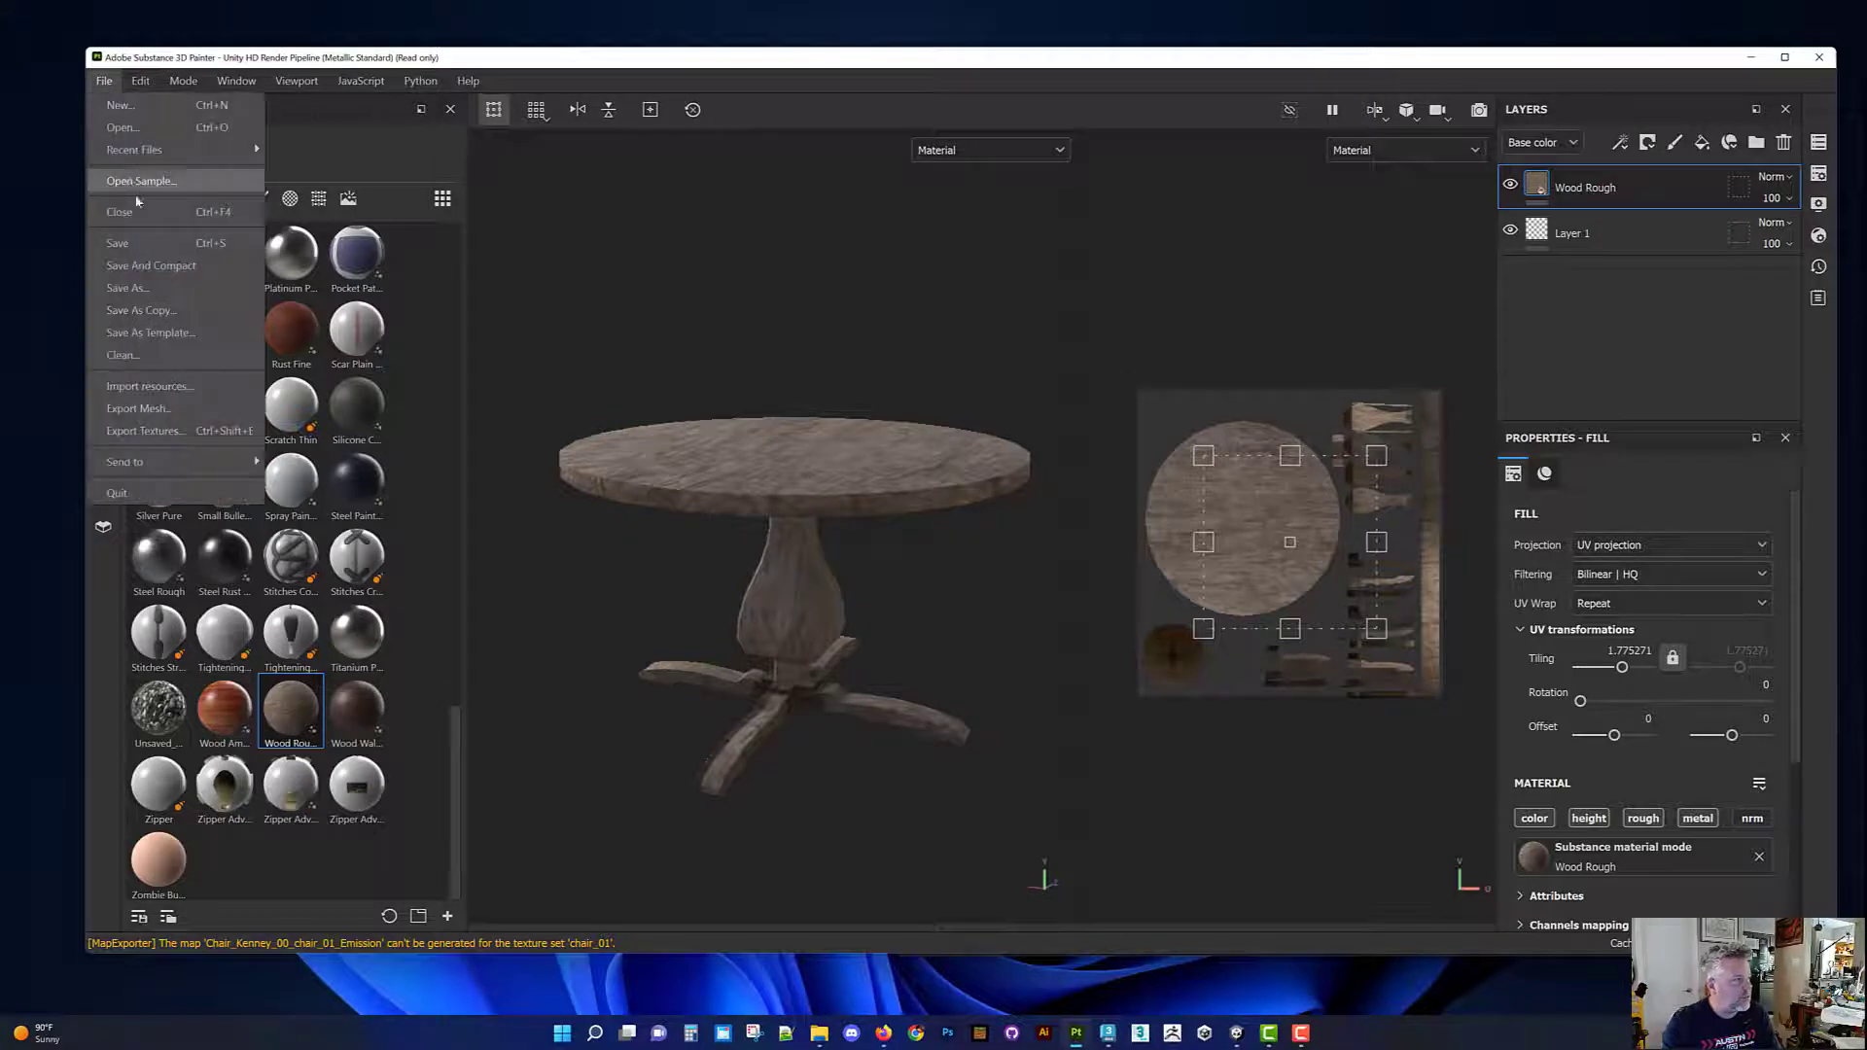
left_click(141, 389)
left_click_drag(875, 217, 844, 223)
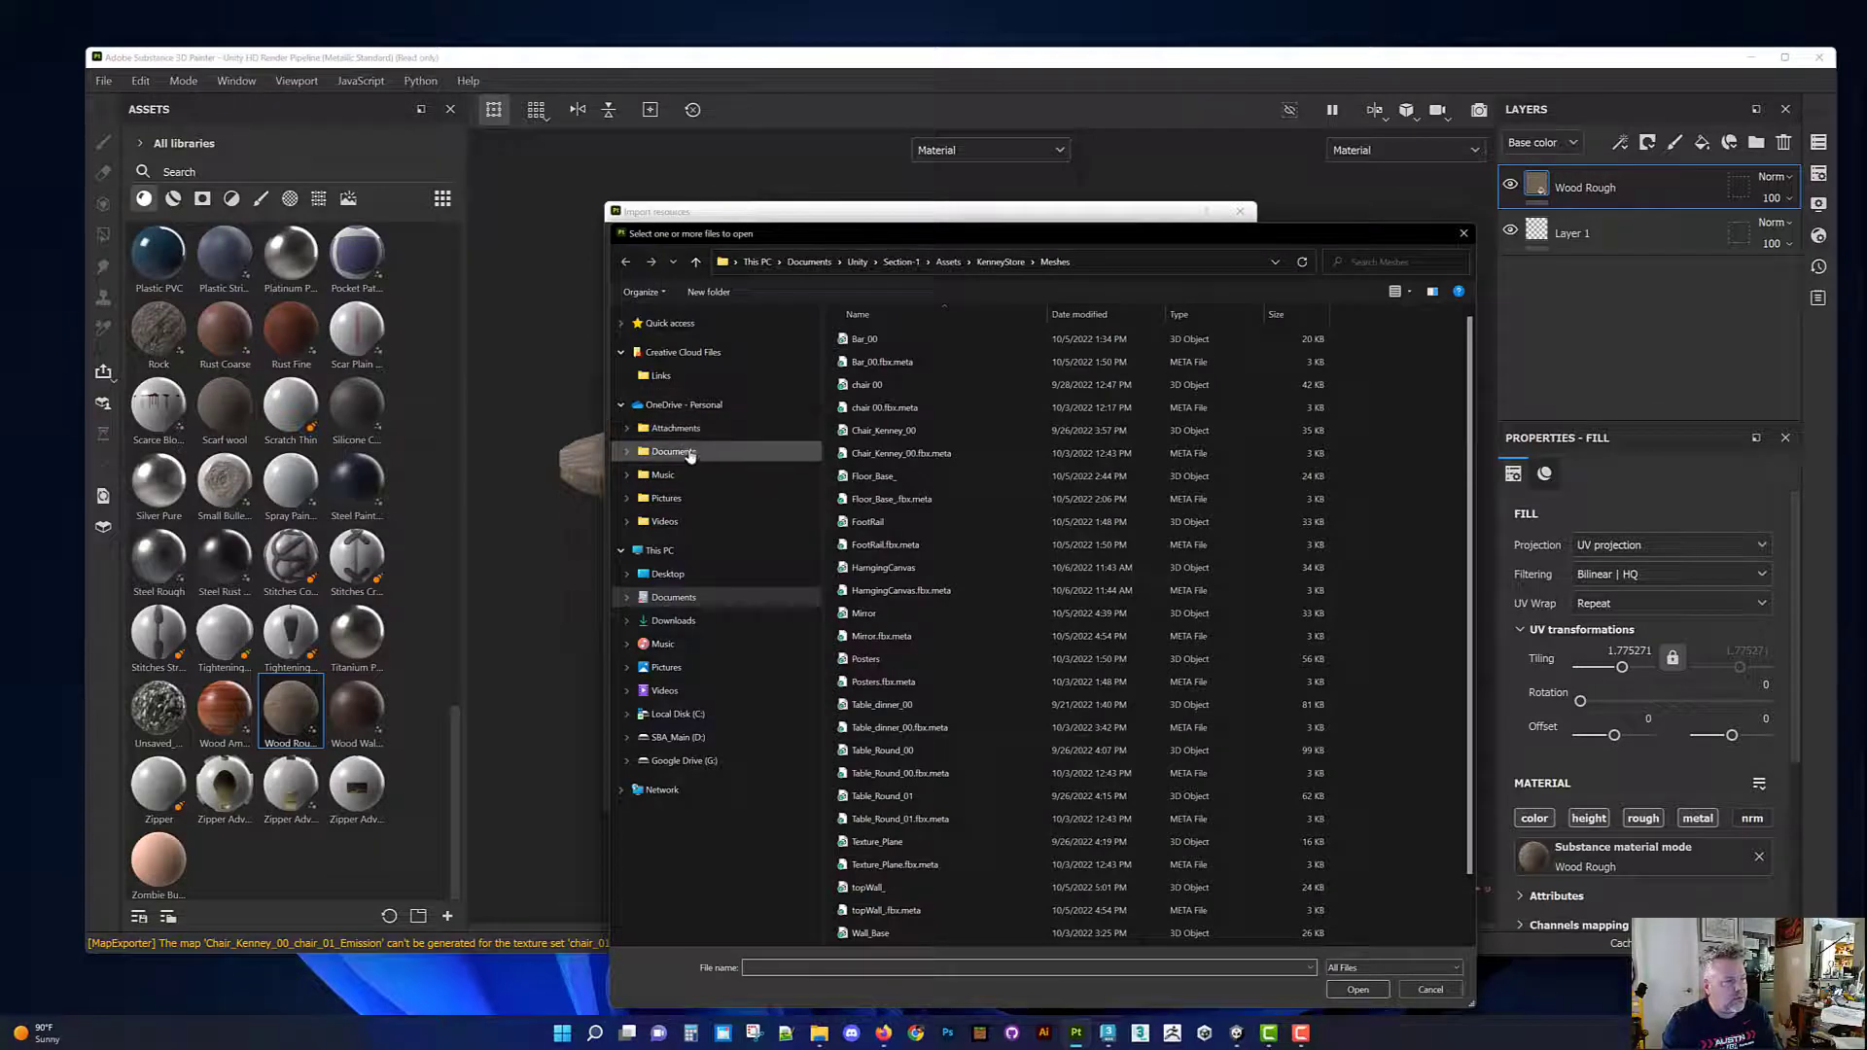
left_click(673, 620)
left_click(909, 359)
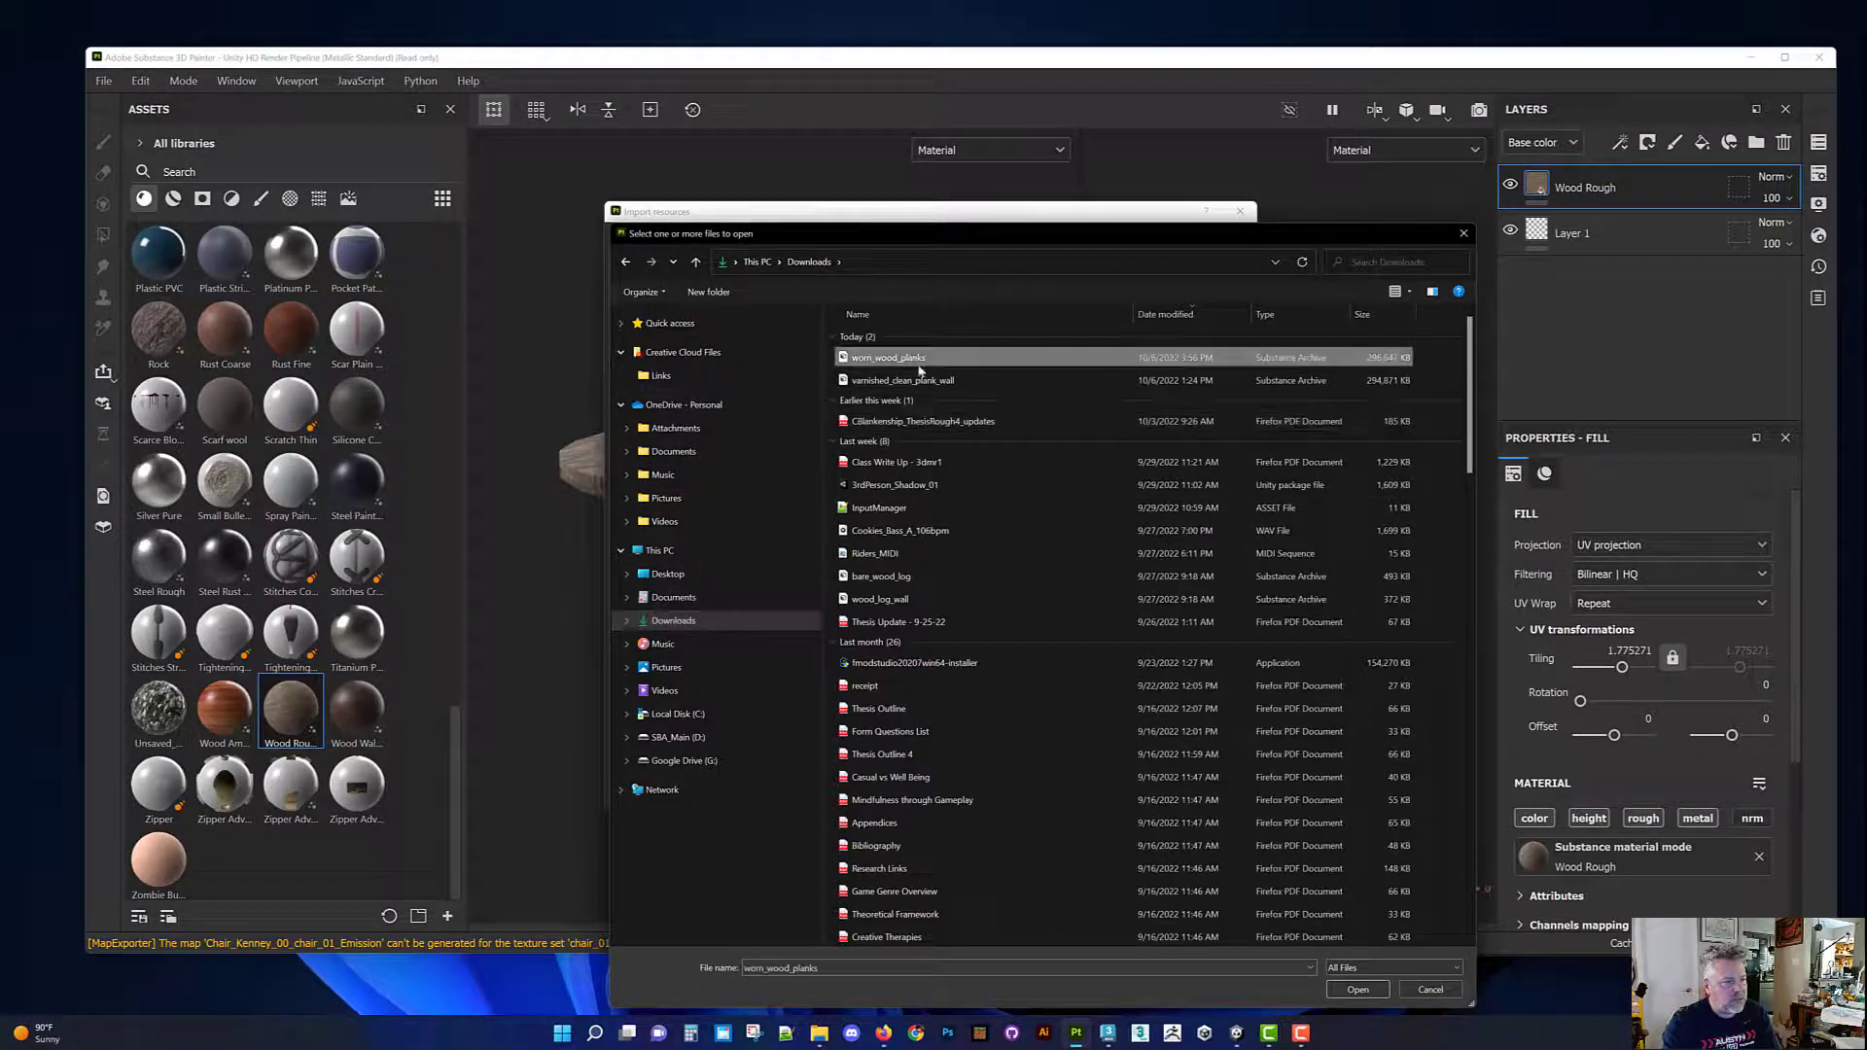
left_click(957, 383, "shift")
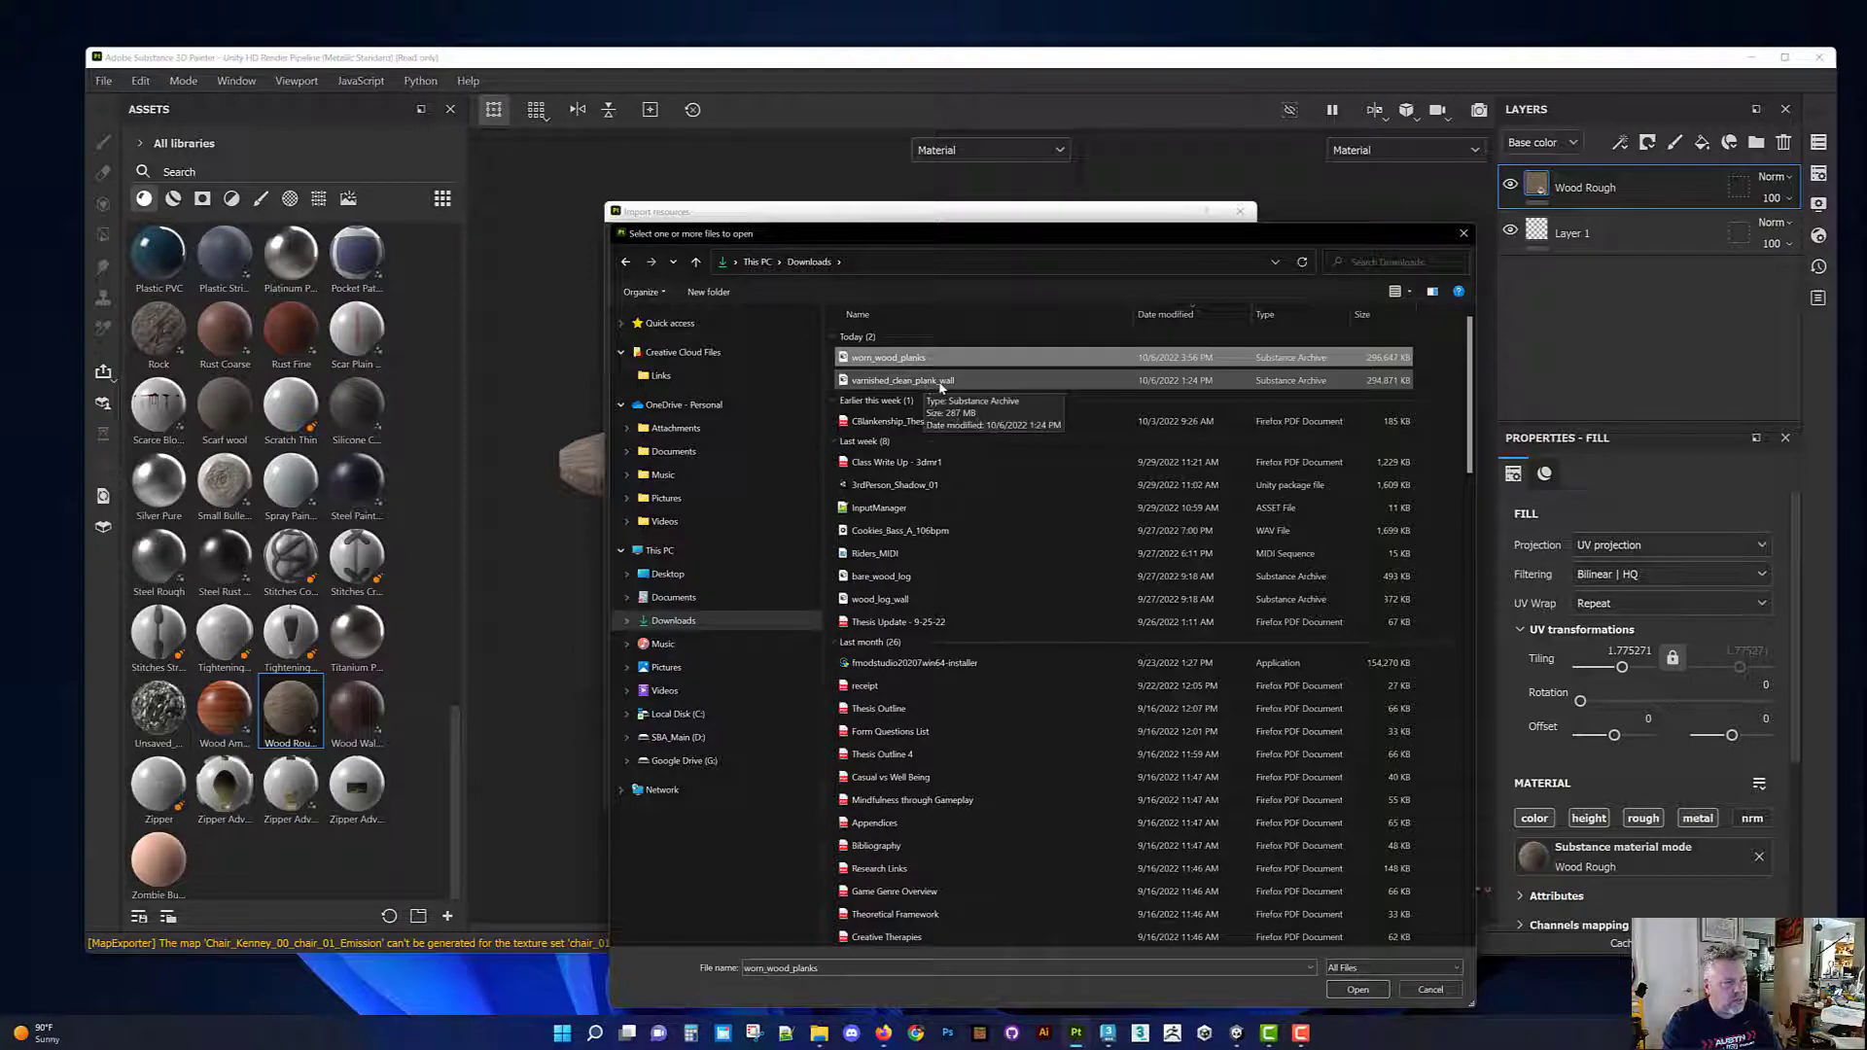
left_click(913, 356)
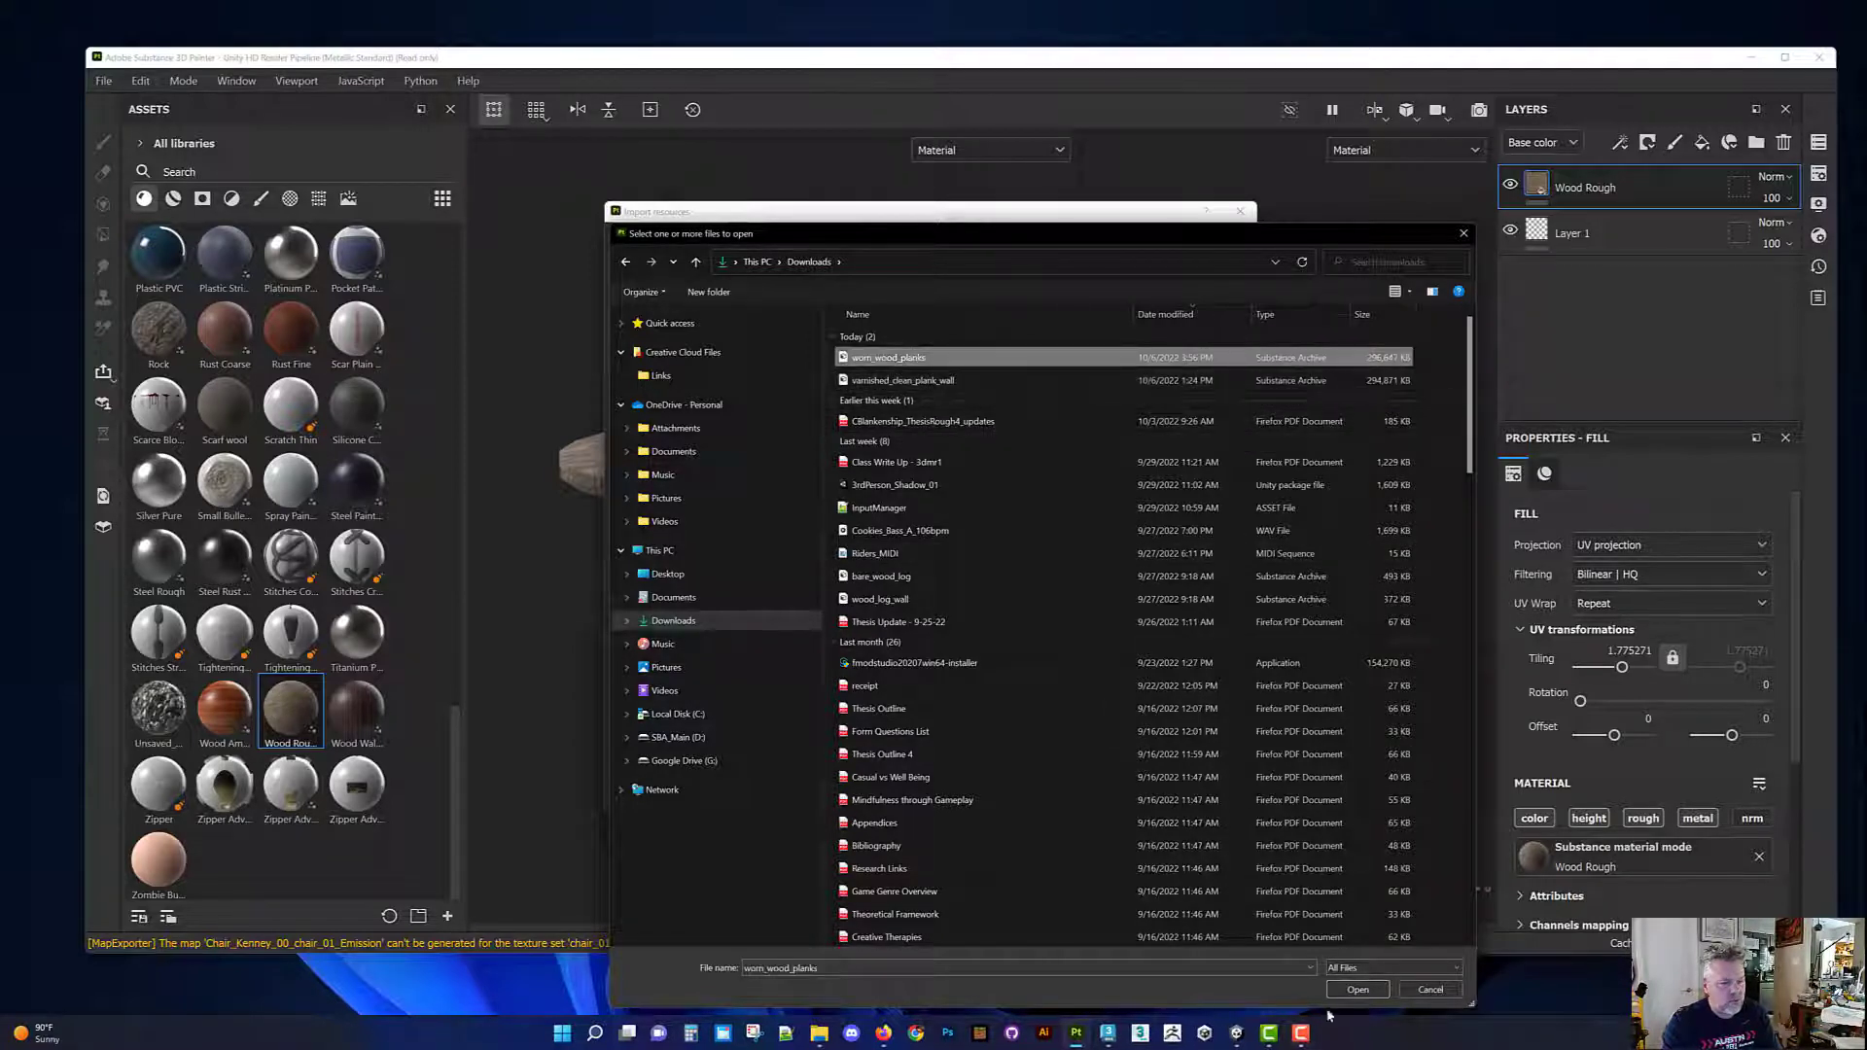
left_click(1358, 989)
Step: Enter WoodPlanks as the prefix for worn_wood_planks.sbsar and import it into the library 'your_assets'
left_click(1033, 320)
type("Wood")
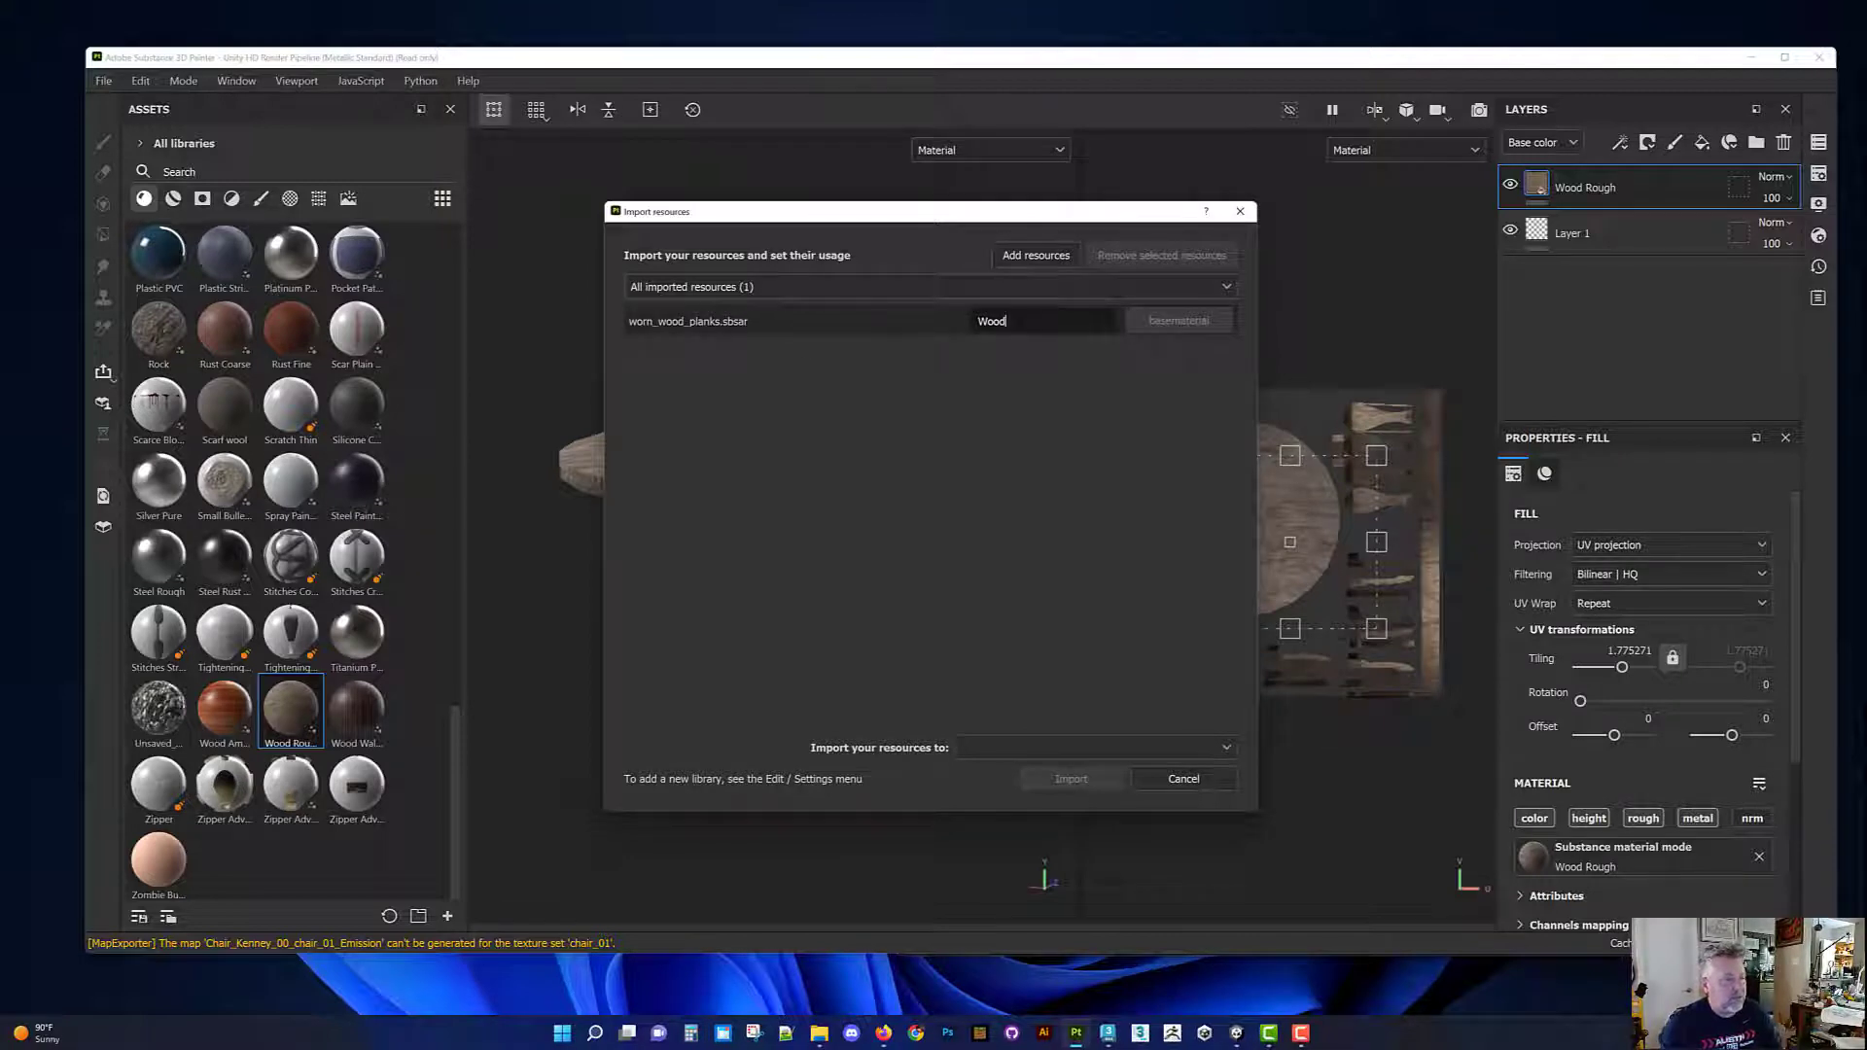
type("O")
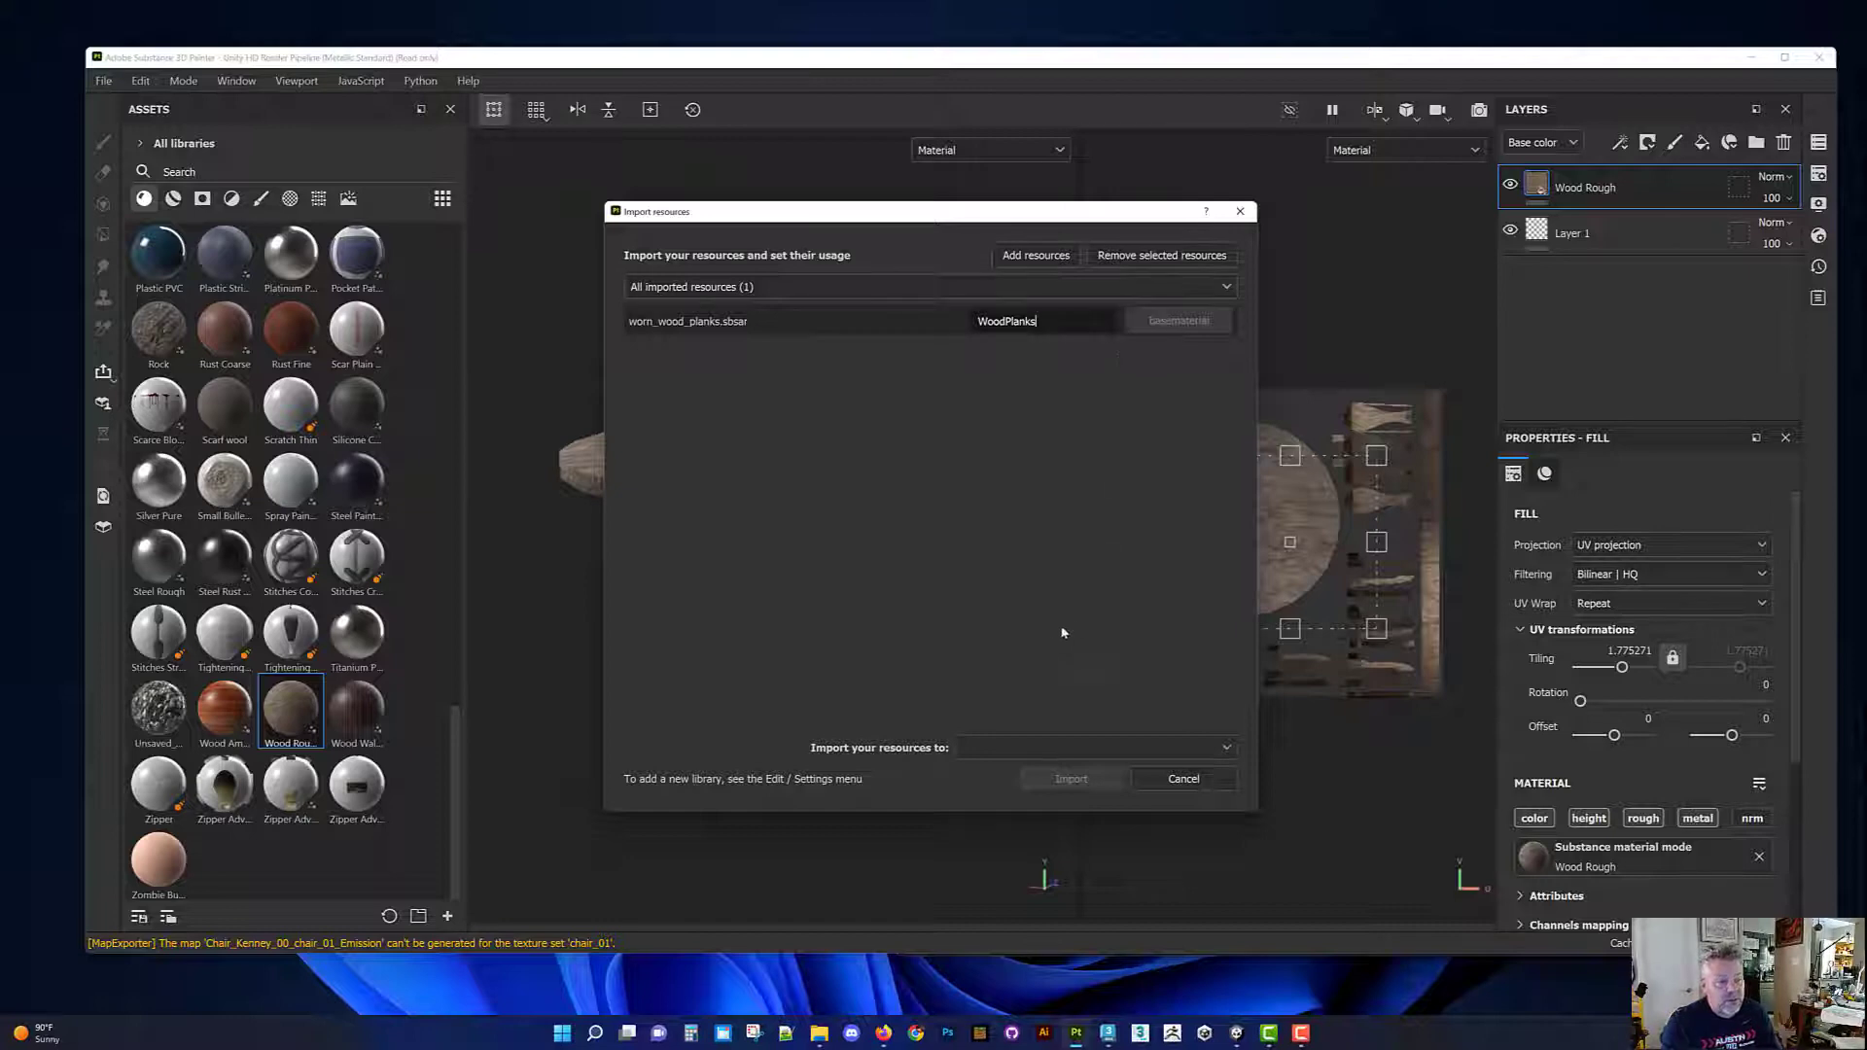
left_click(1077, 749)
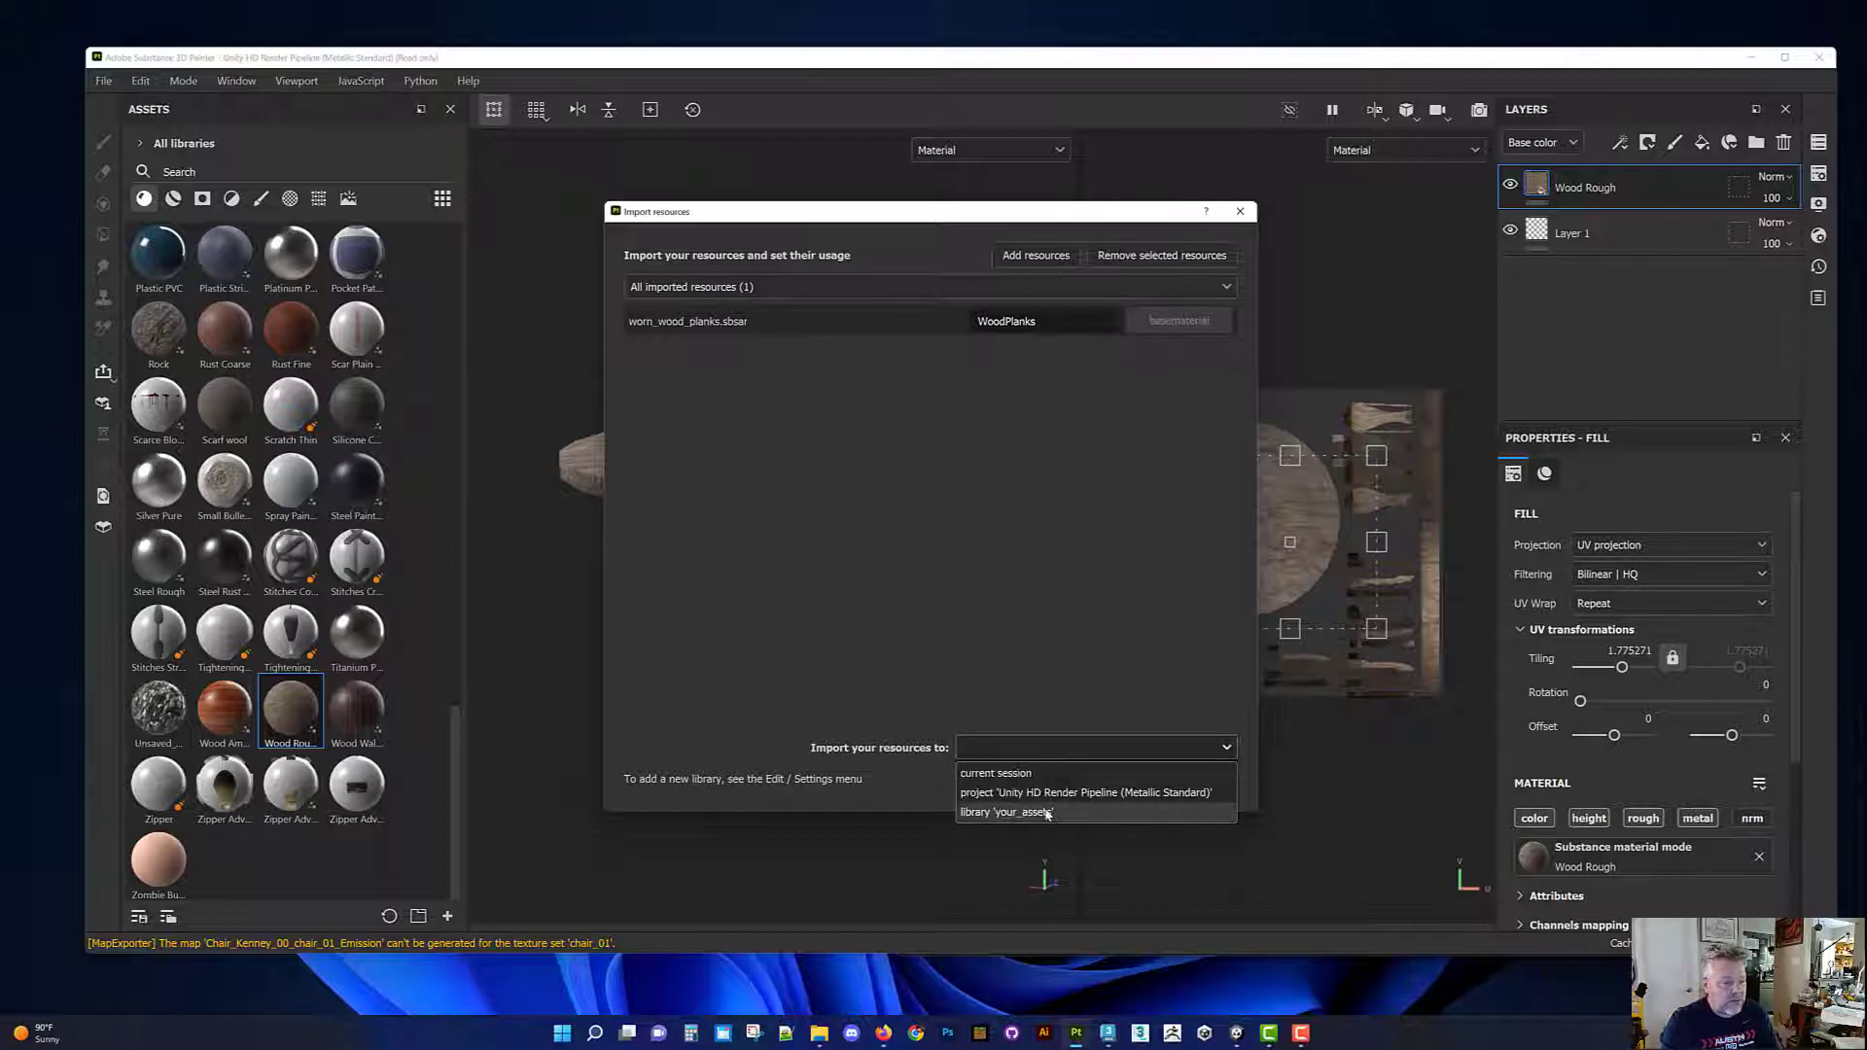
left_click(1047, 813)
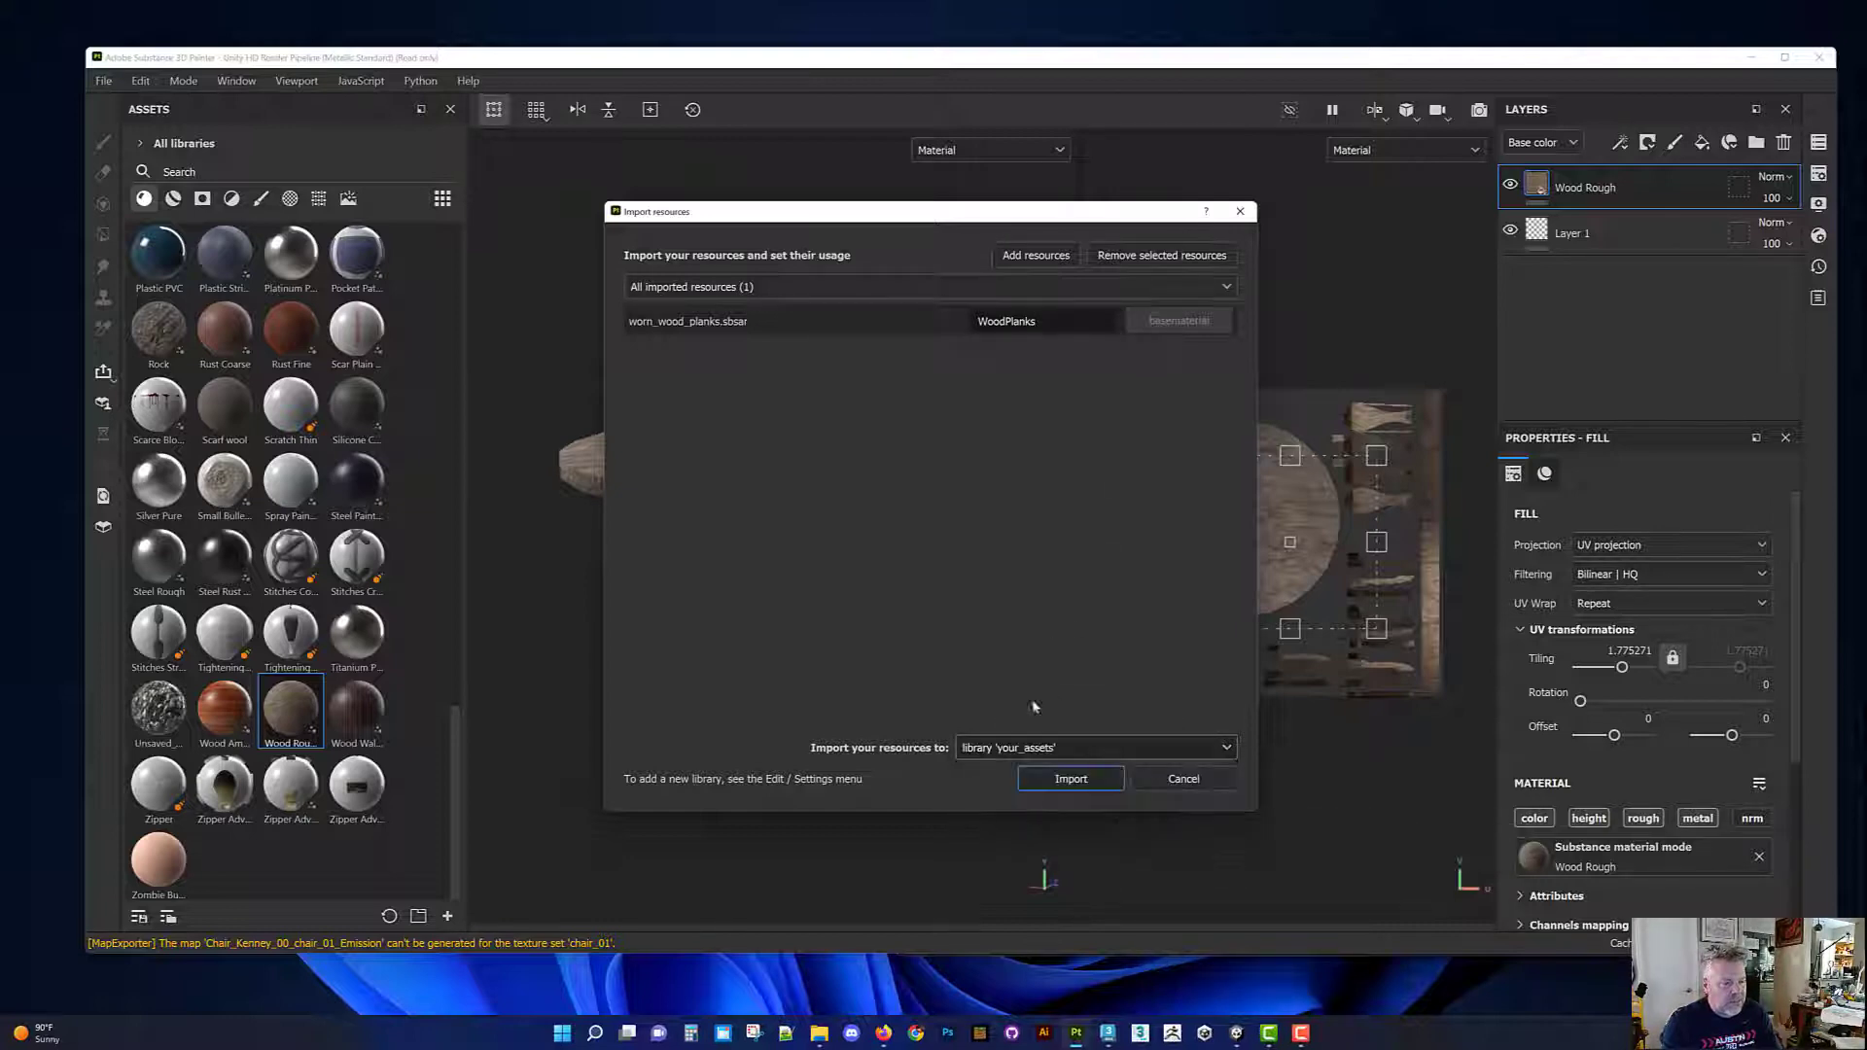
left_click(1085, 788)
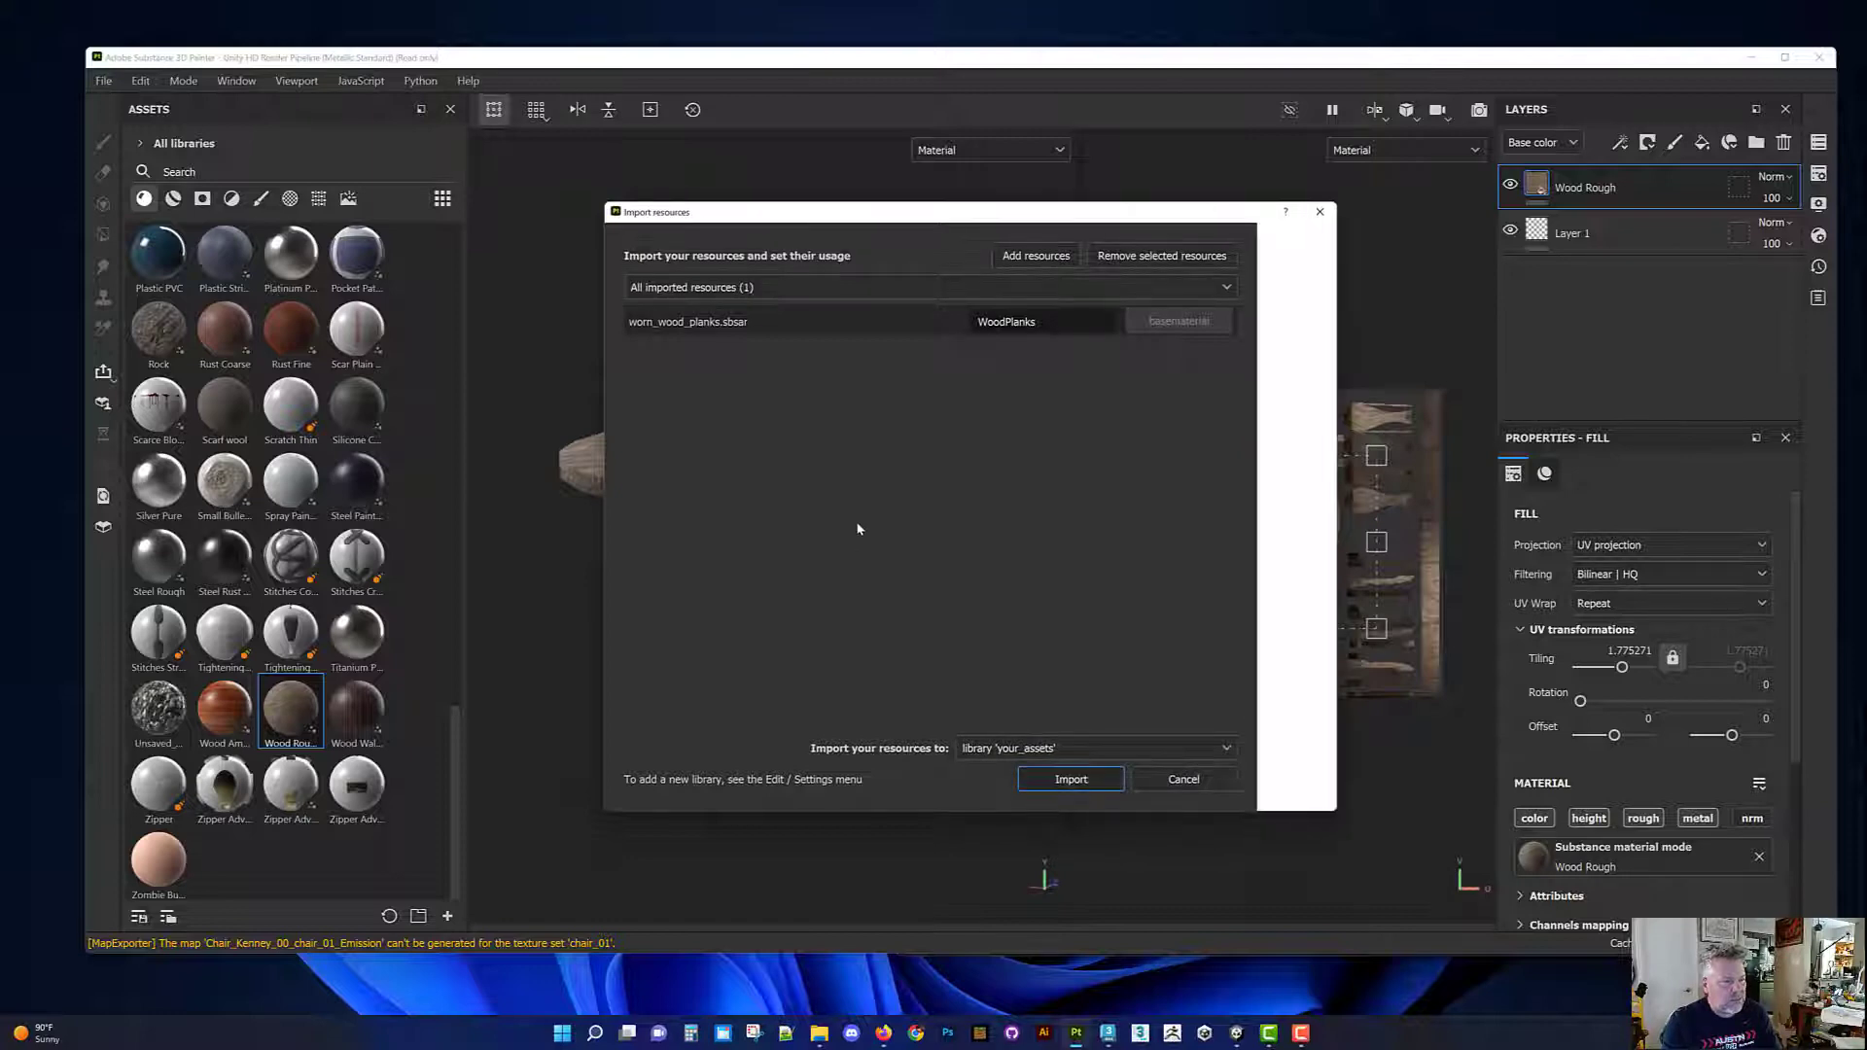
Step: Apply the Worn Wood Planks material to the table as a new fill layer and rotate its projection to 270
scroll(292, 739, "down", 1)
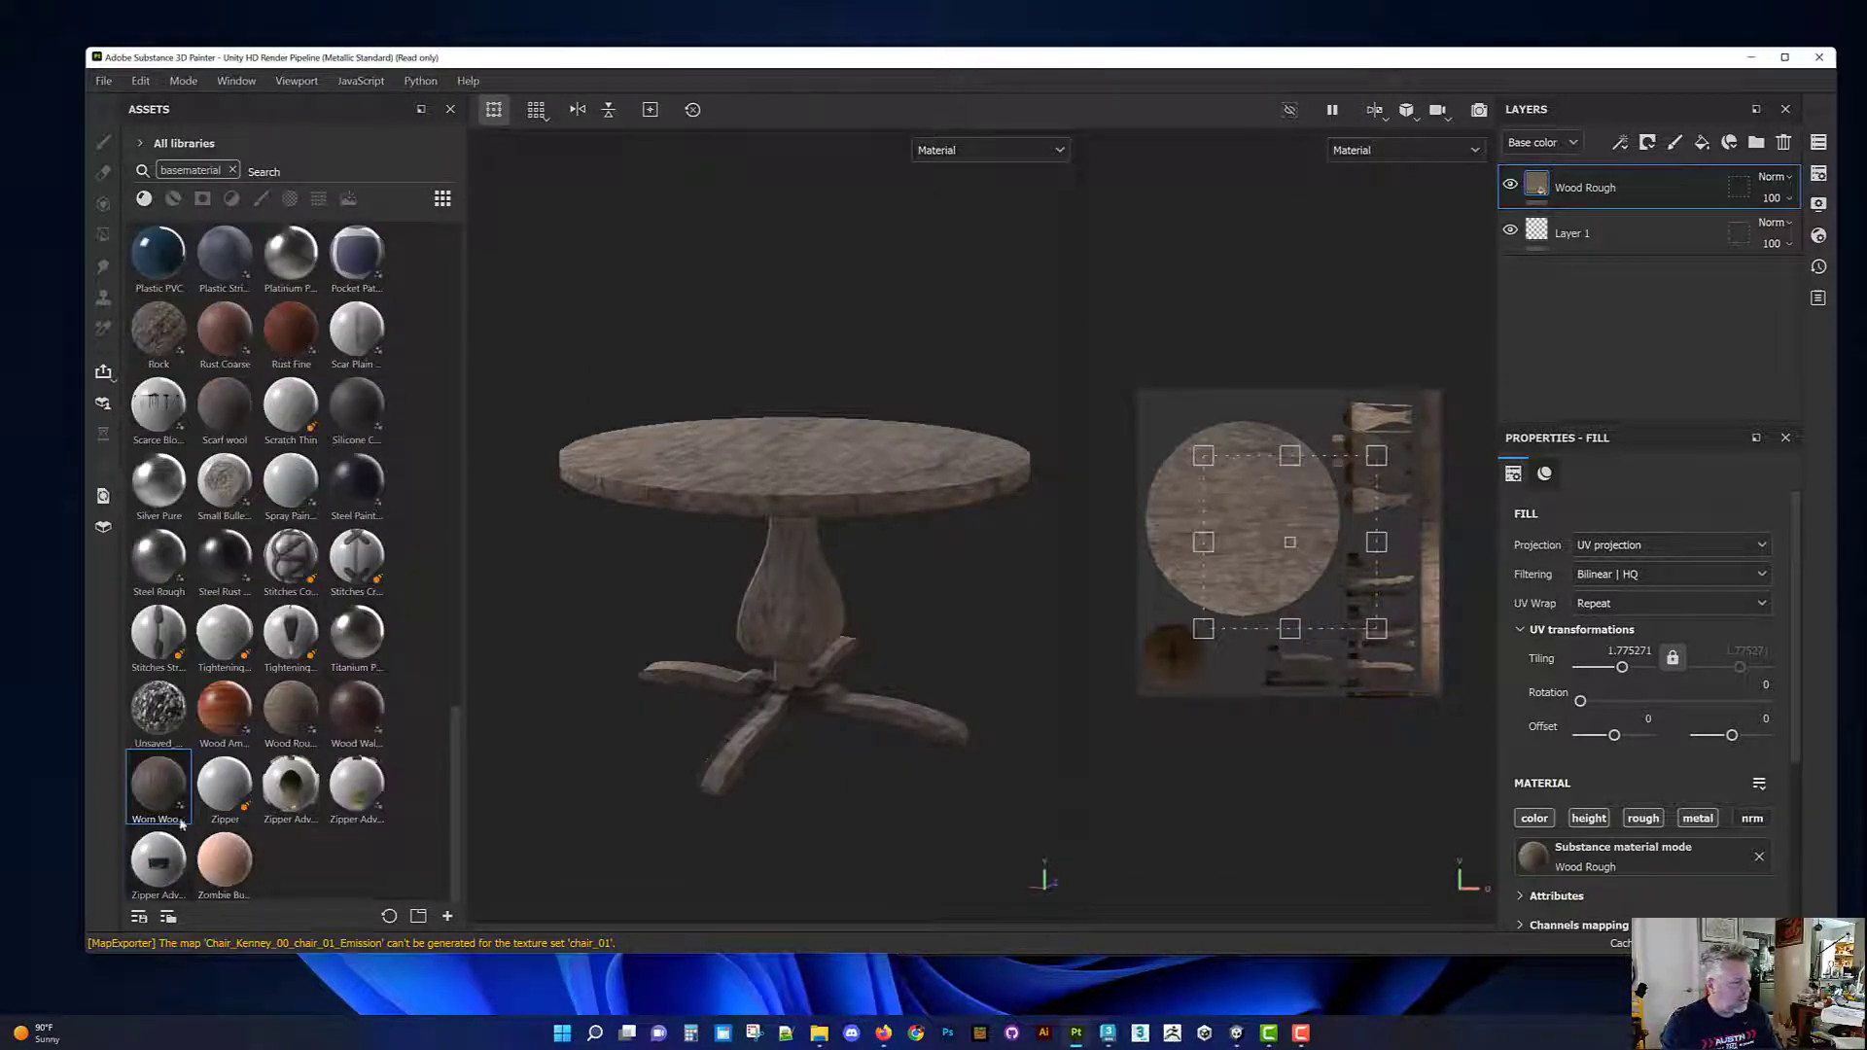
left_click_drag(167, 782, 778, 511)
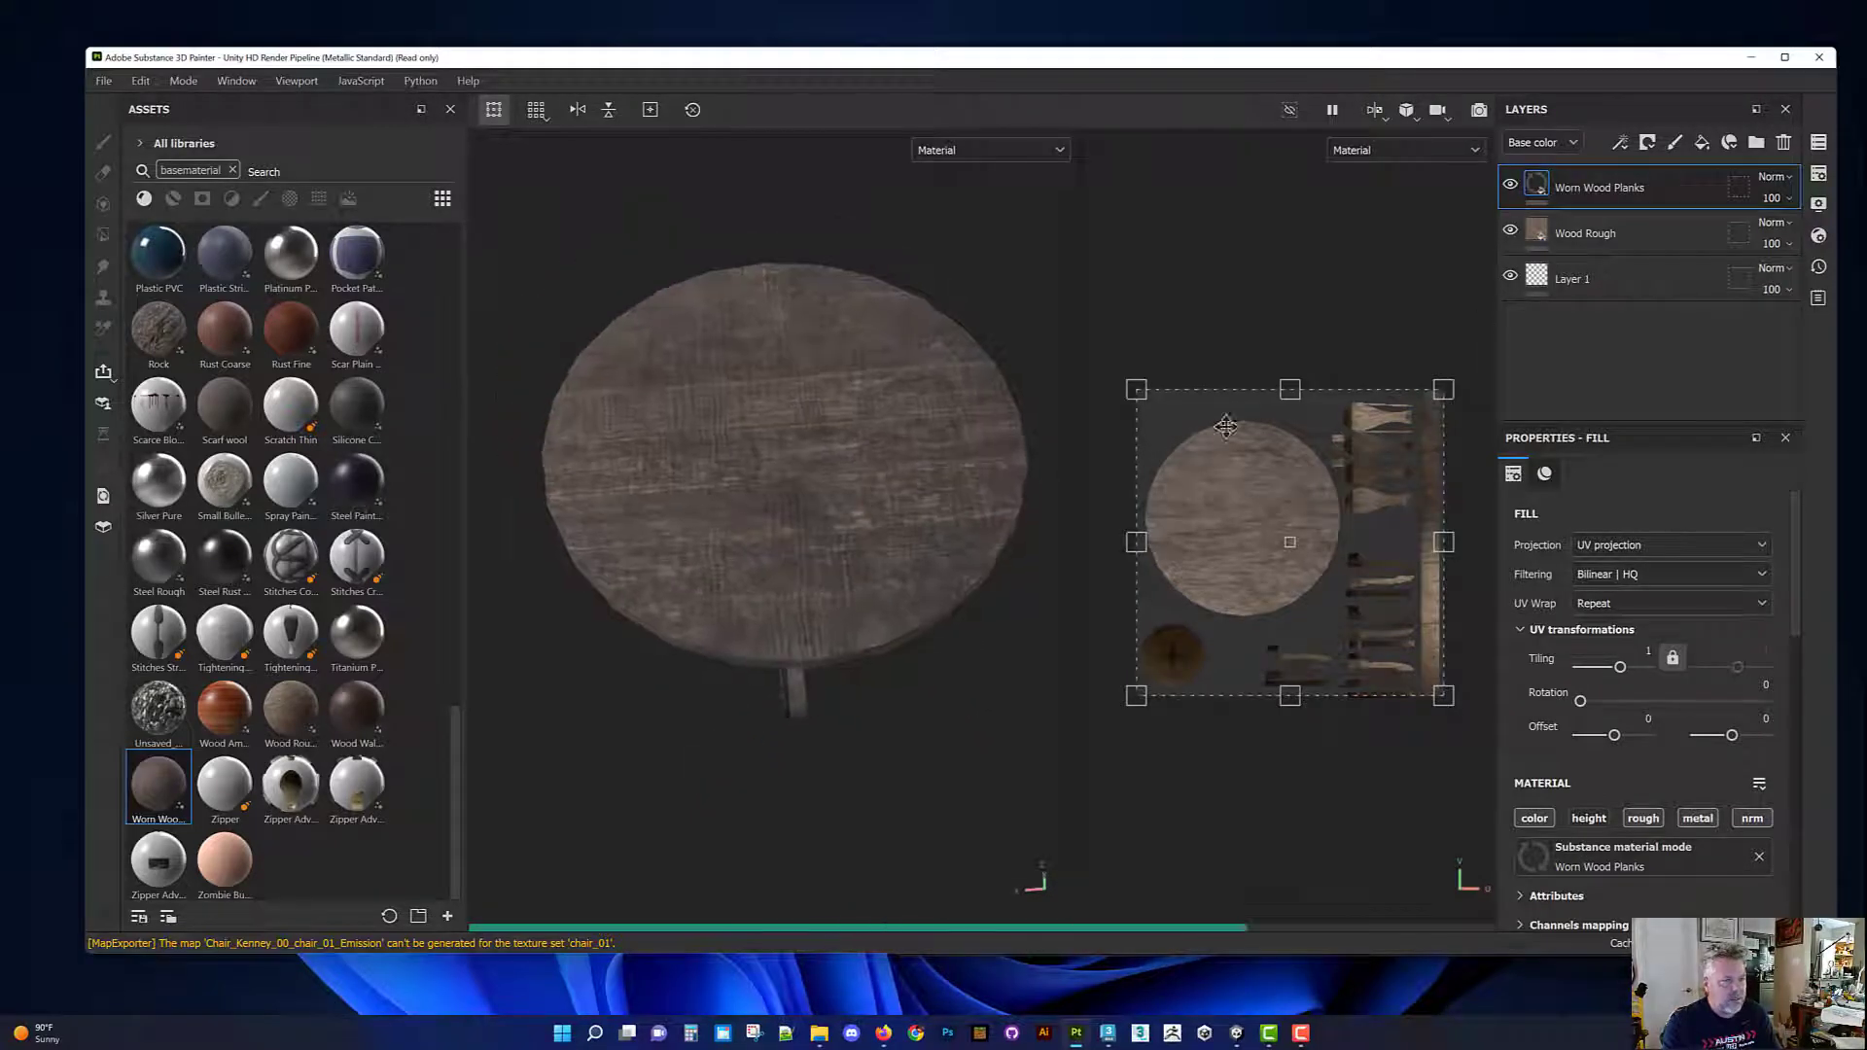
left_click_drag(973, 545, 933, 584, "alt")
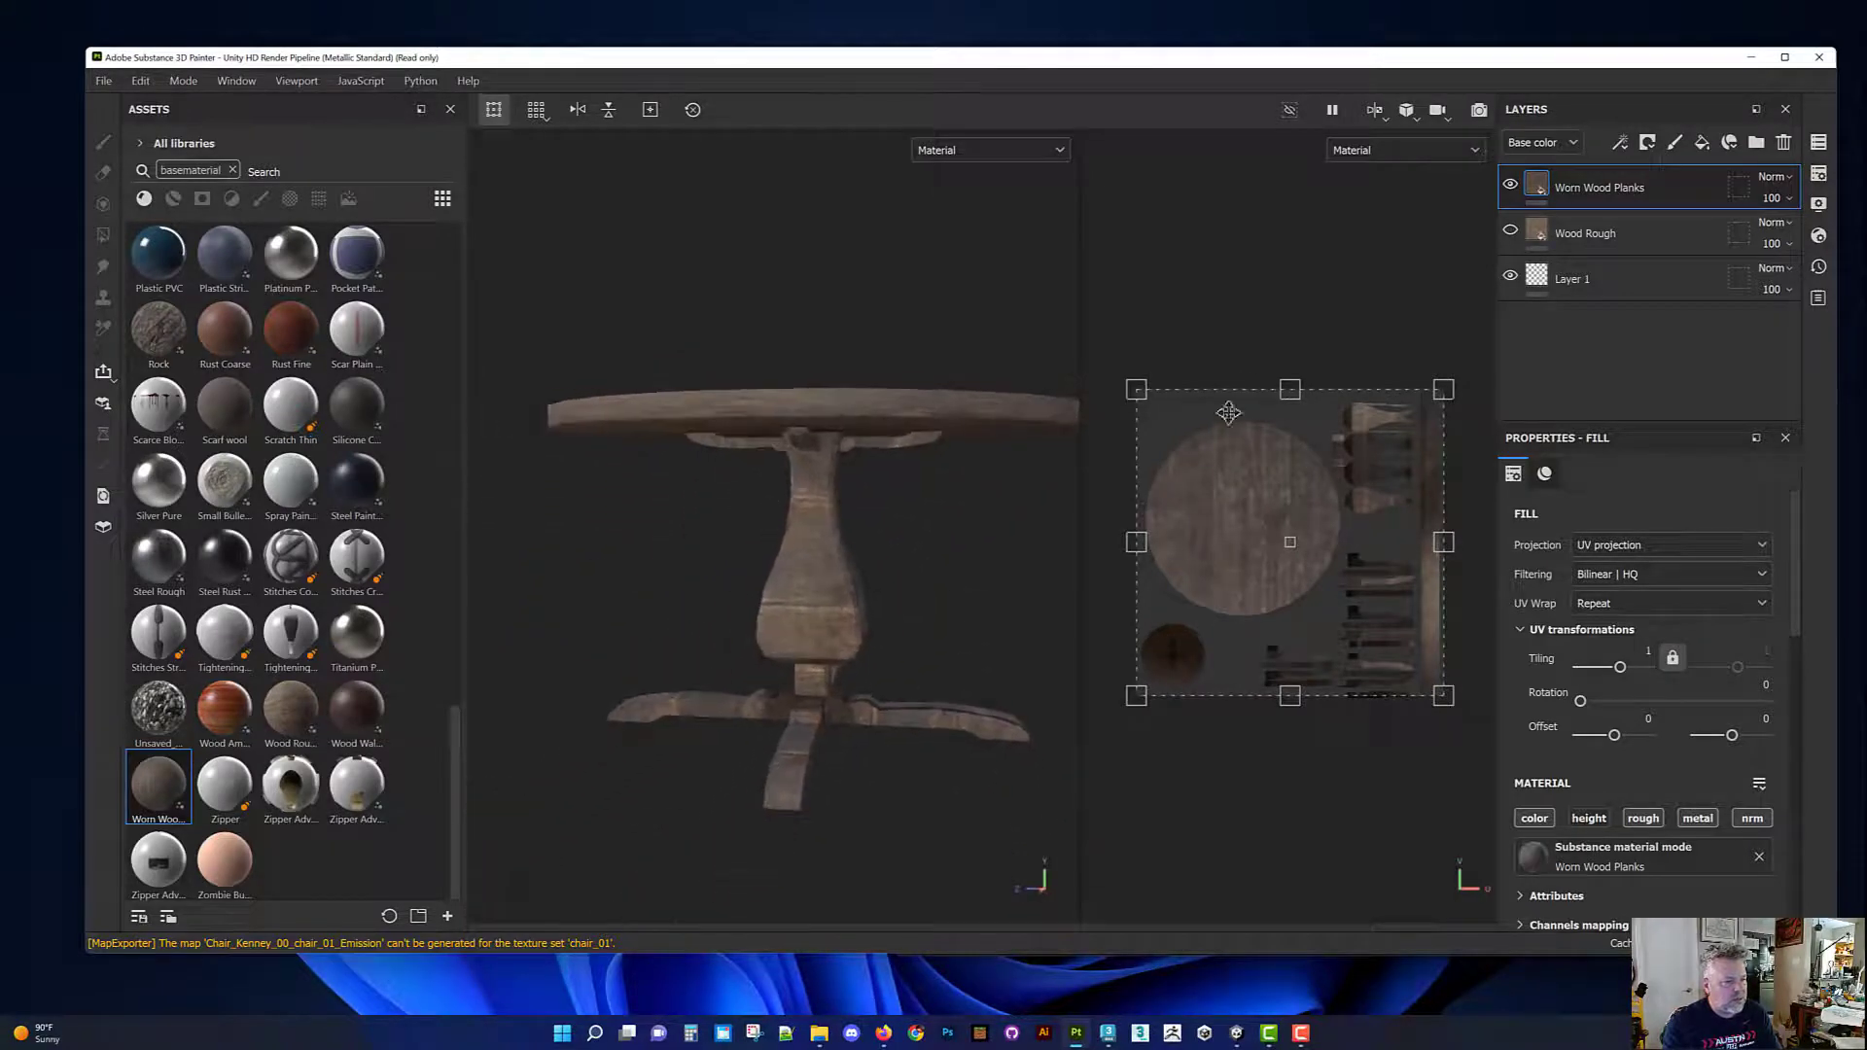
left_click_drag(1293, 362, 1439, 521)
left_click_drag(1045, 598, 878, 543, "alt")
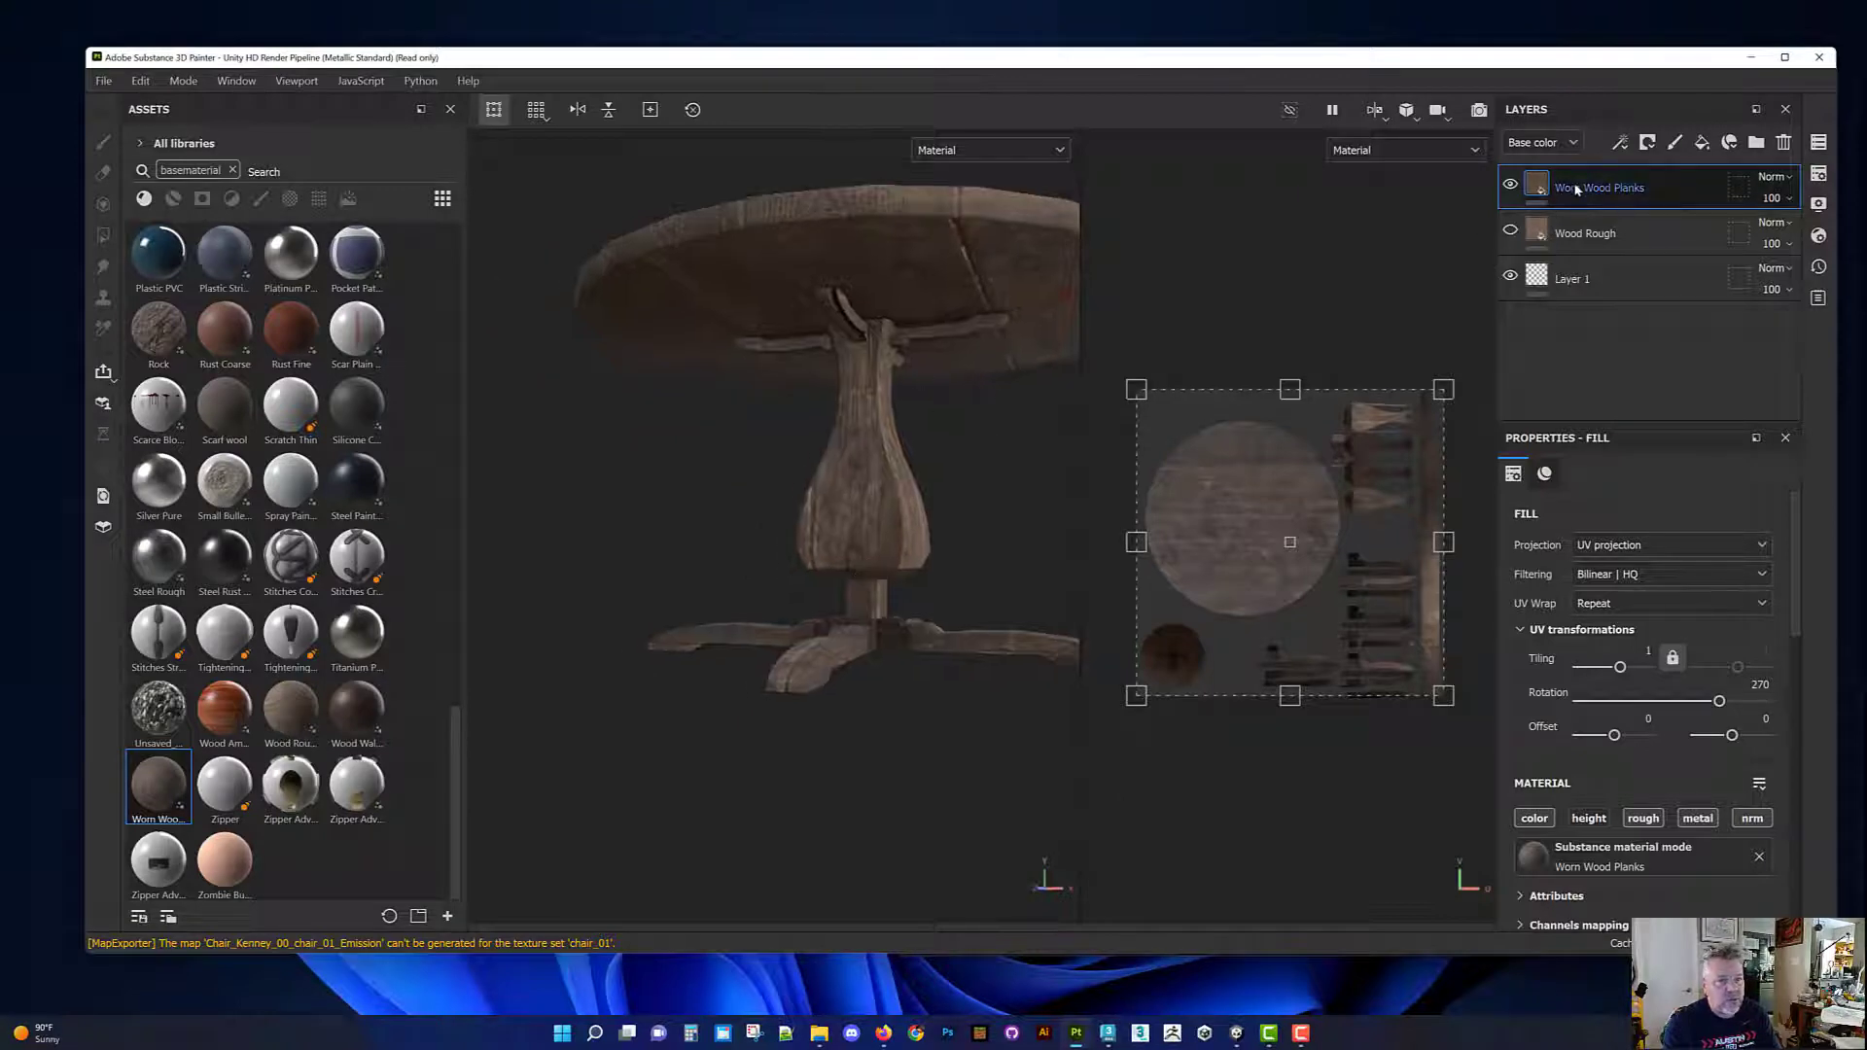
Step: Hide and reshow the Worn Wood Planks layer to compare it with Wood Rough on the table
left_click(1510, 185)
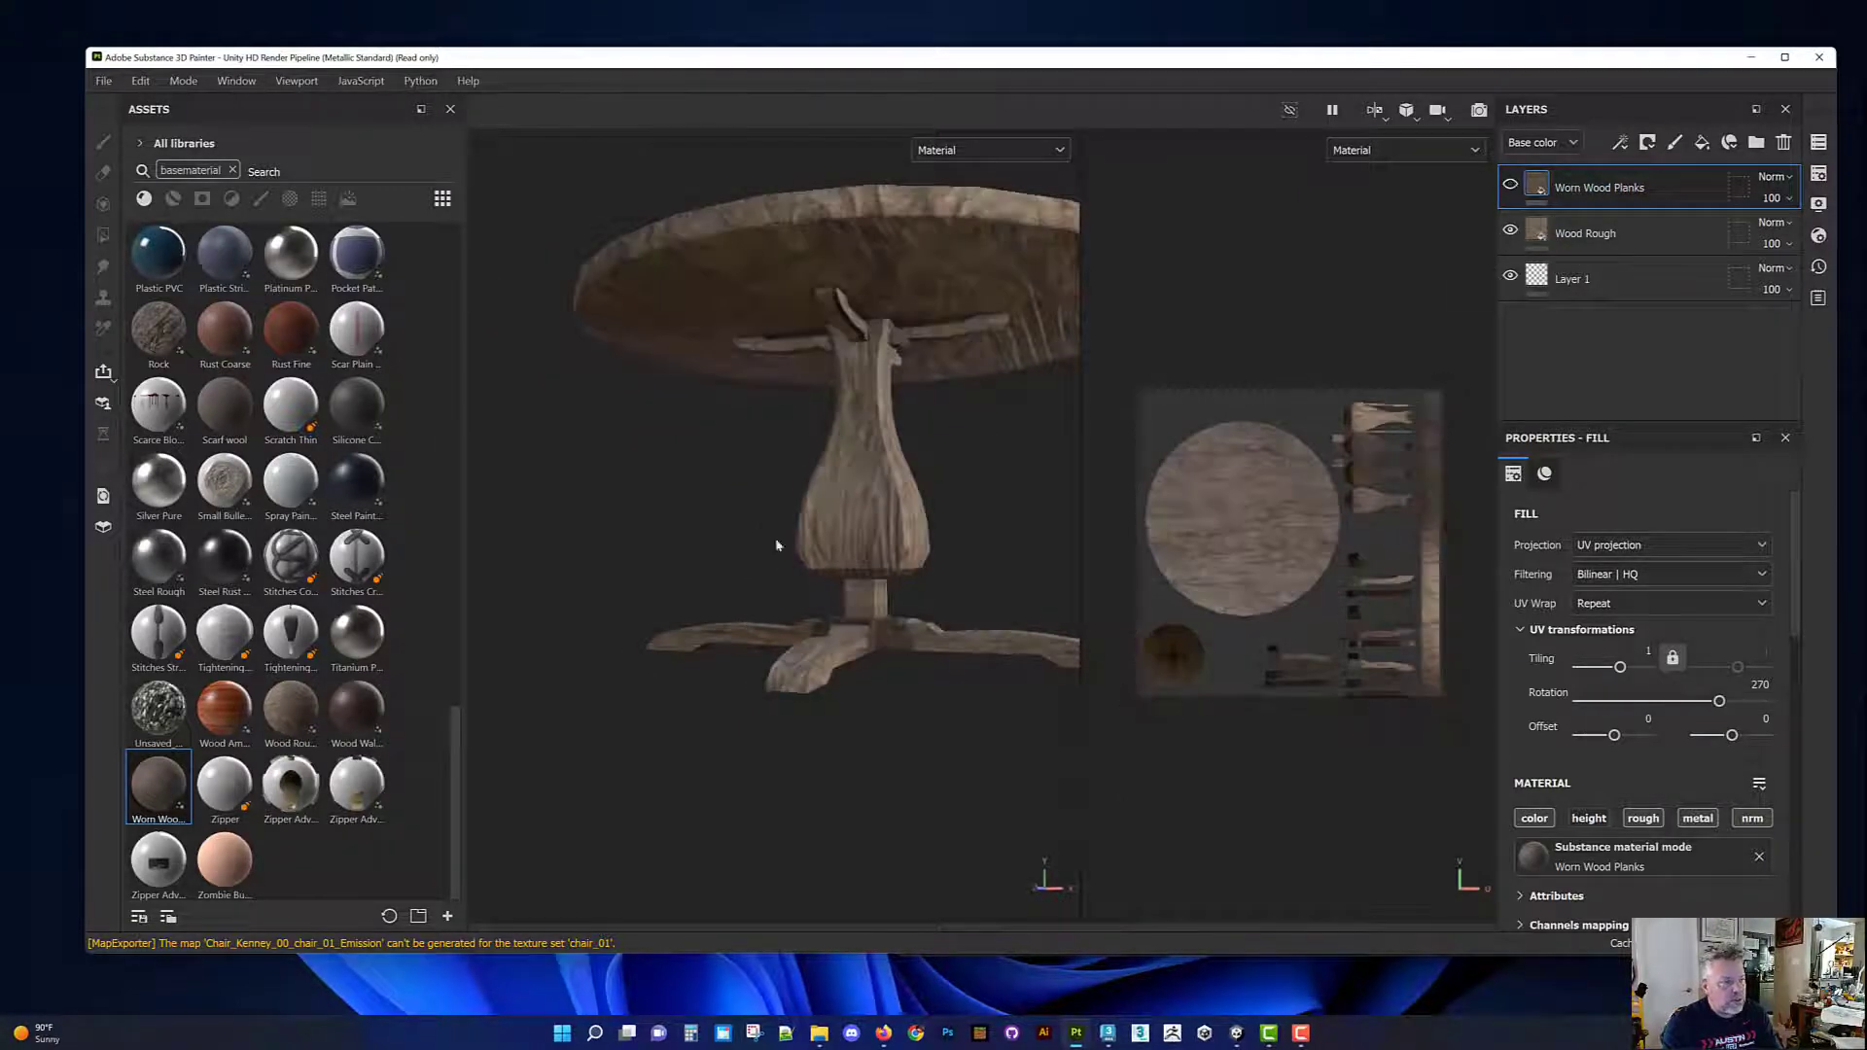
left_click_drag(858, 633, 856, 681, "alt")
left_click(1510, 185)
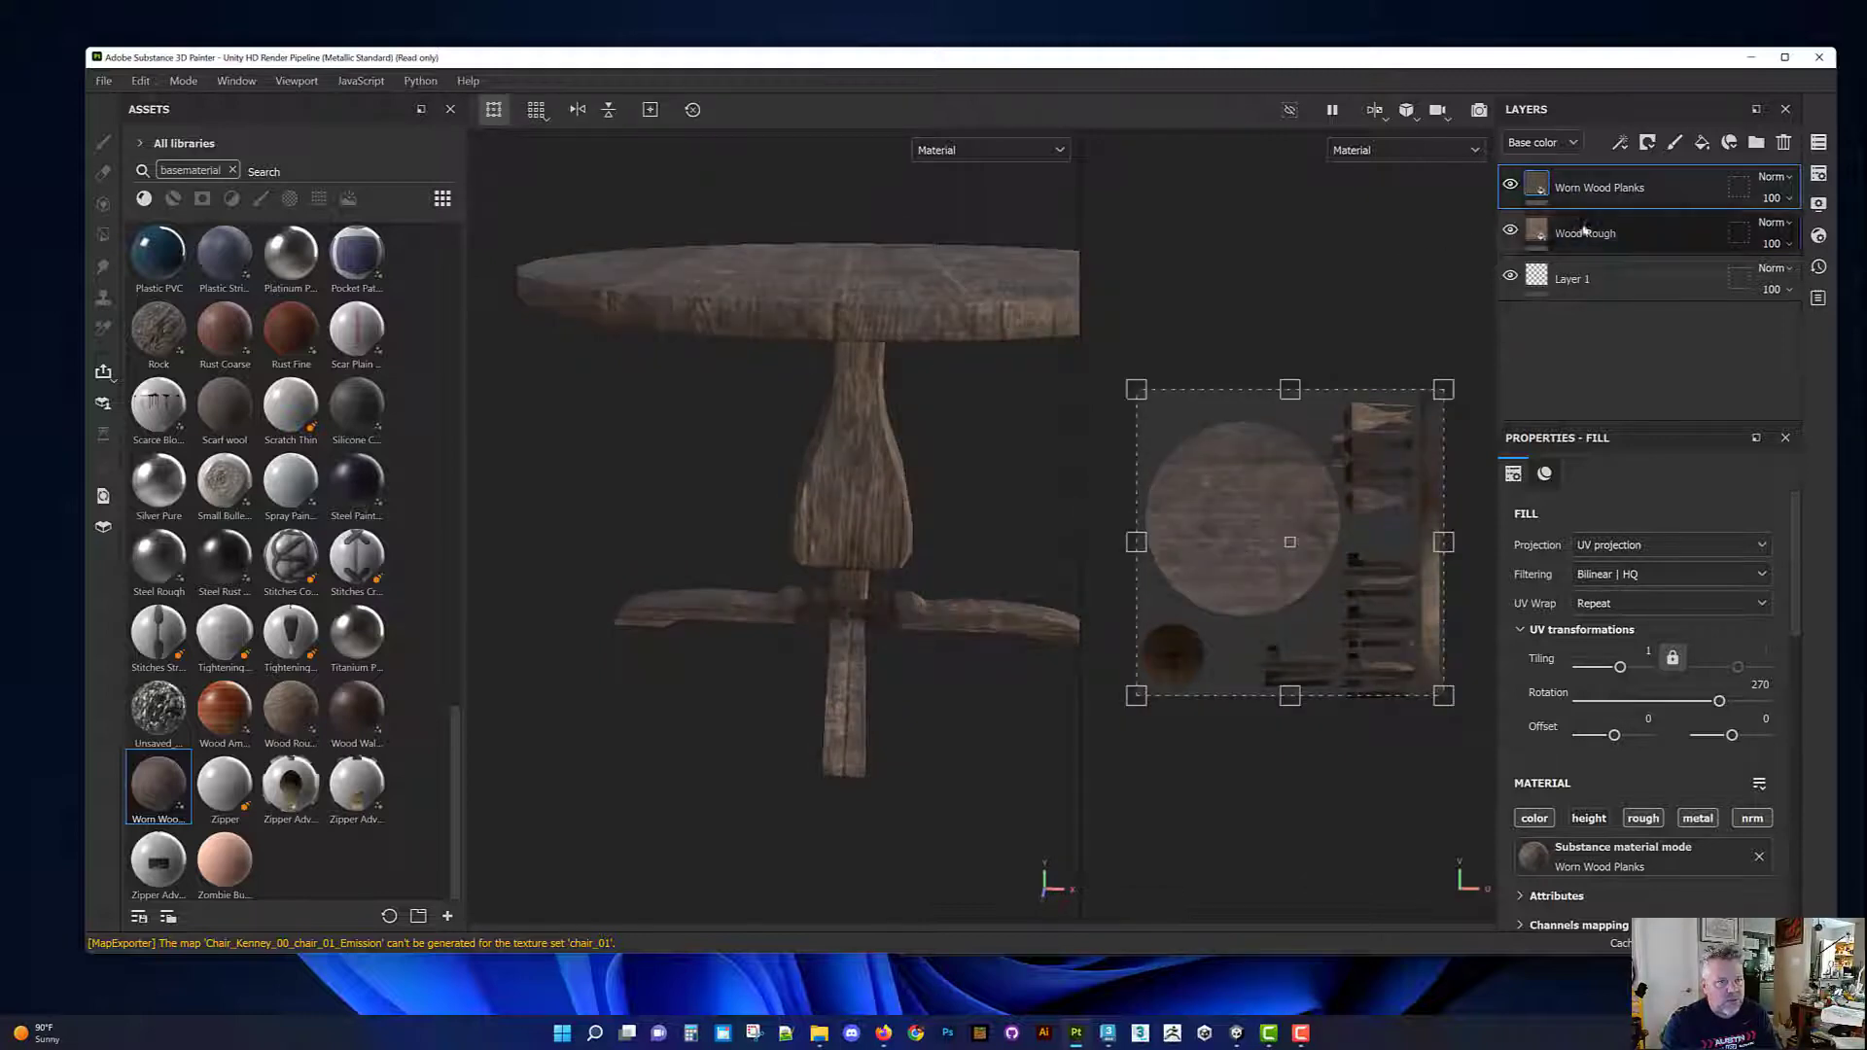
left_click_drag(646, 516, 783, 413, "alt")
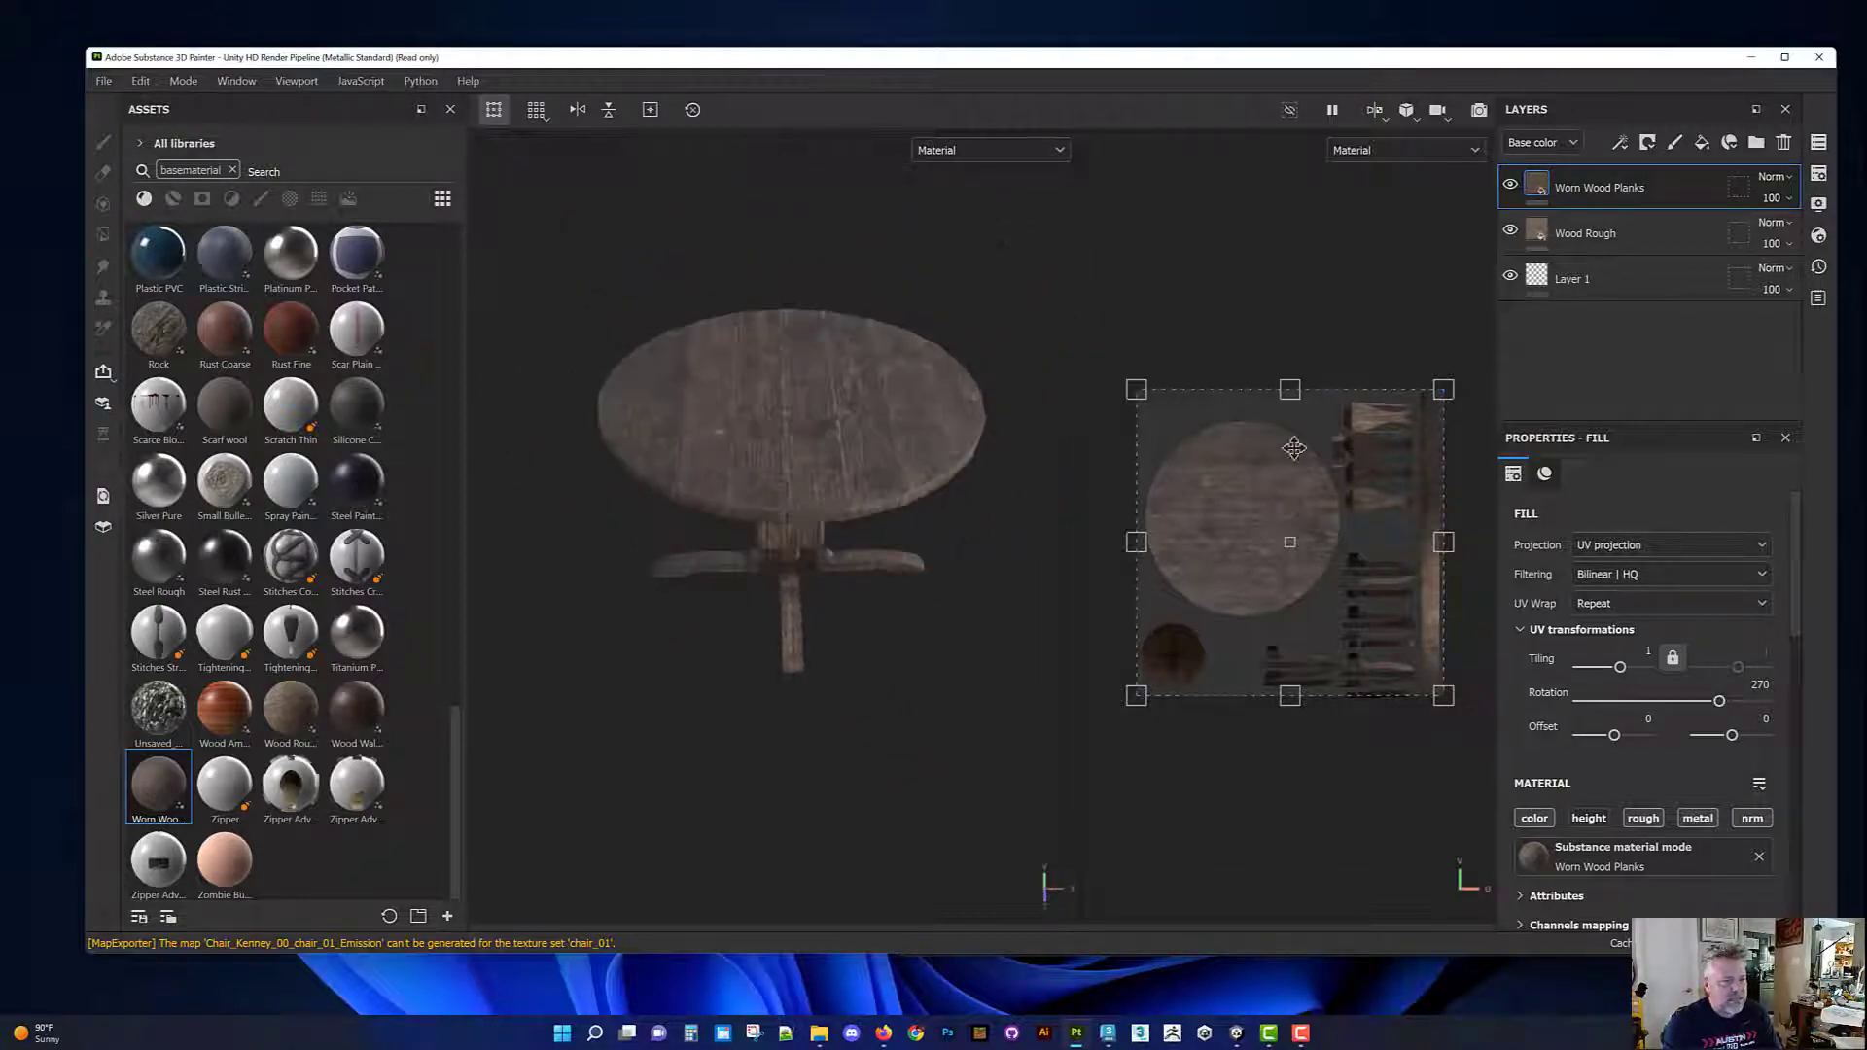
Step: Add a black mask to the Worn Wood Planks layer
middle_click_drag(1316, 477, 1329, 344, "alt")
right_click_drag(1330, 342, 1437, 531, "alt")
middle_click_drag(1354, 508, 1392, 480, "alt")
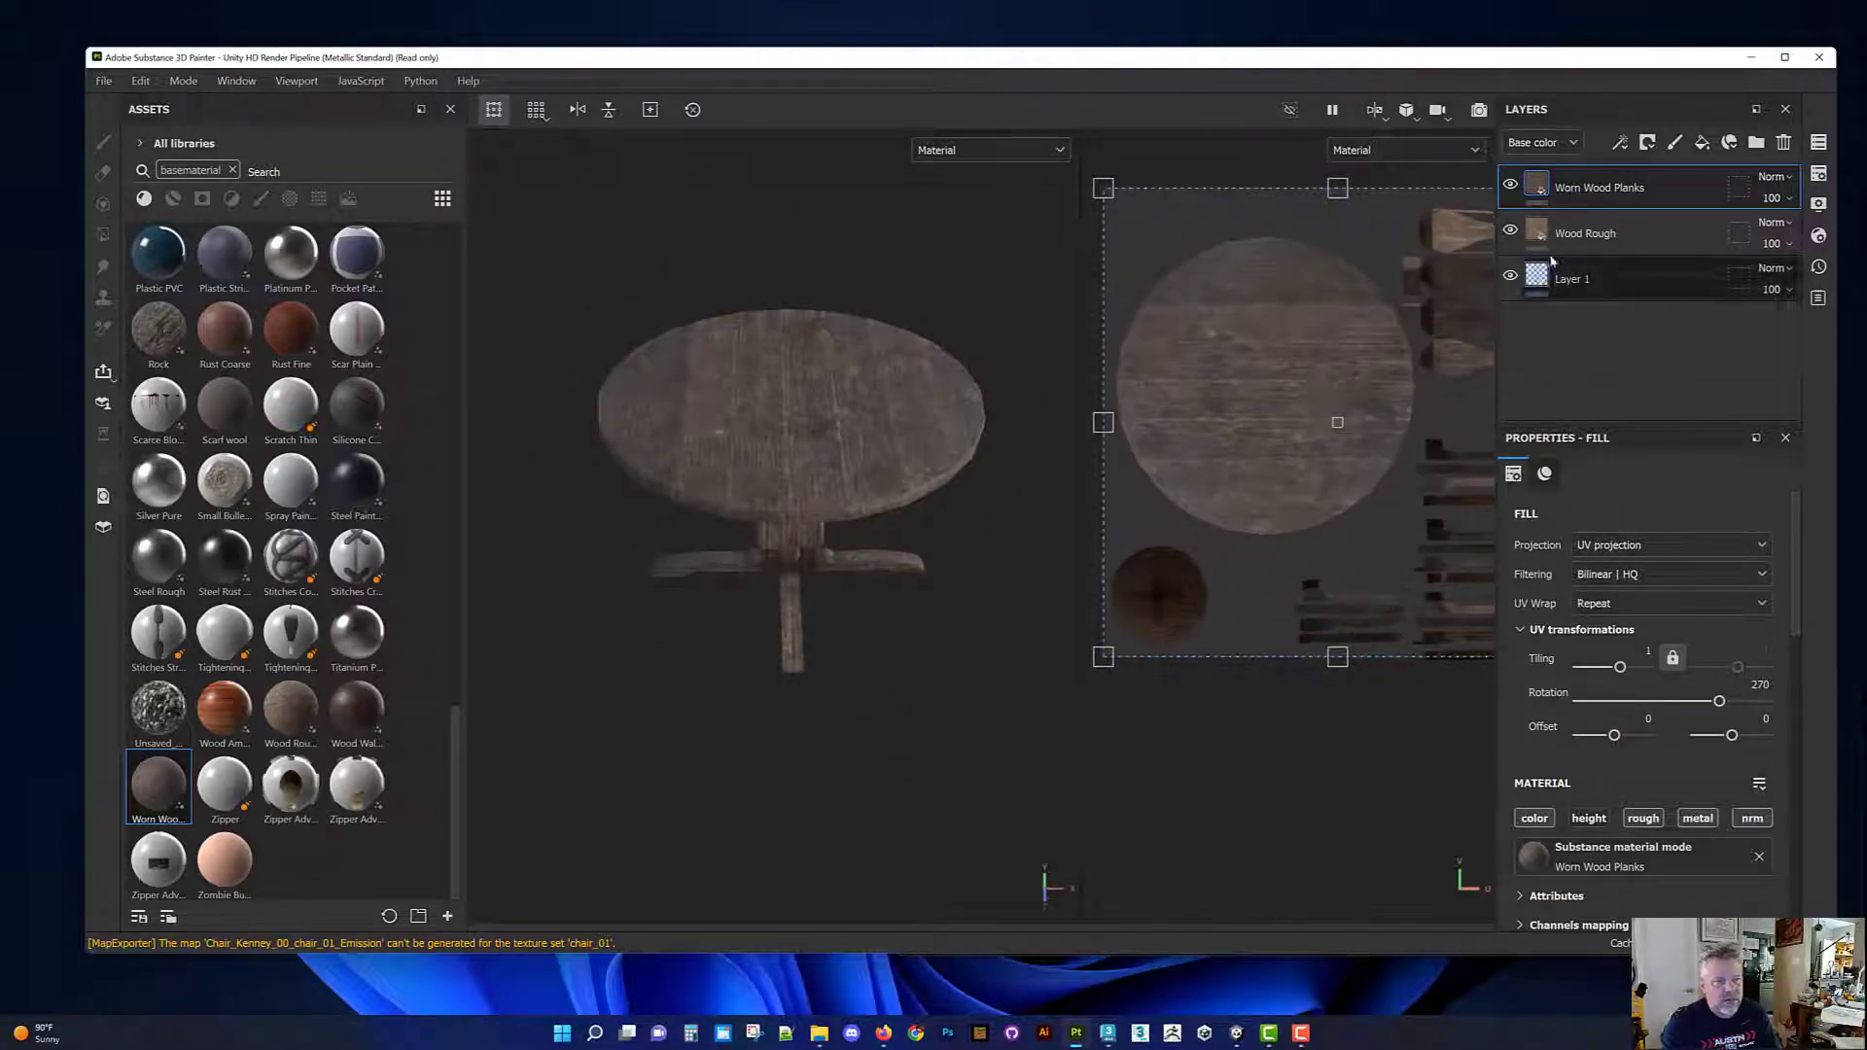
left_click(1647, 142)
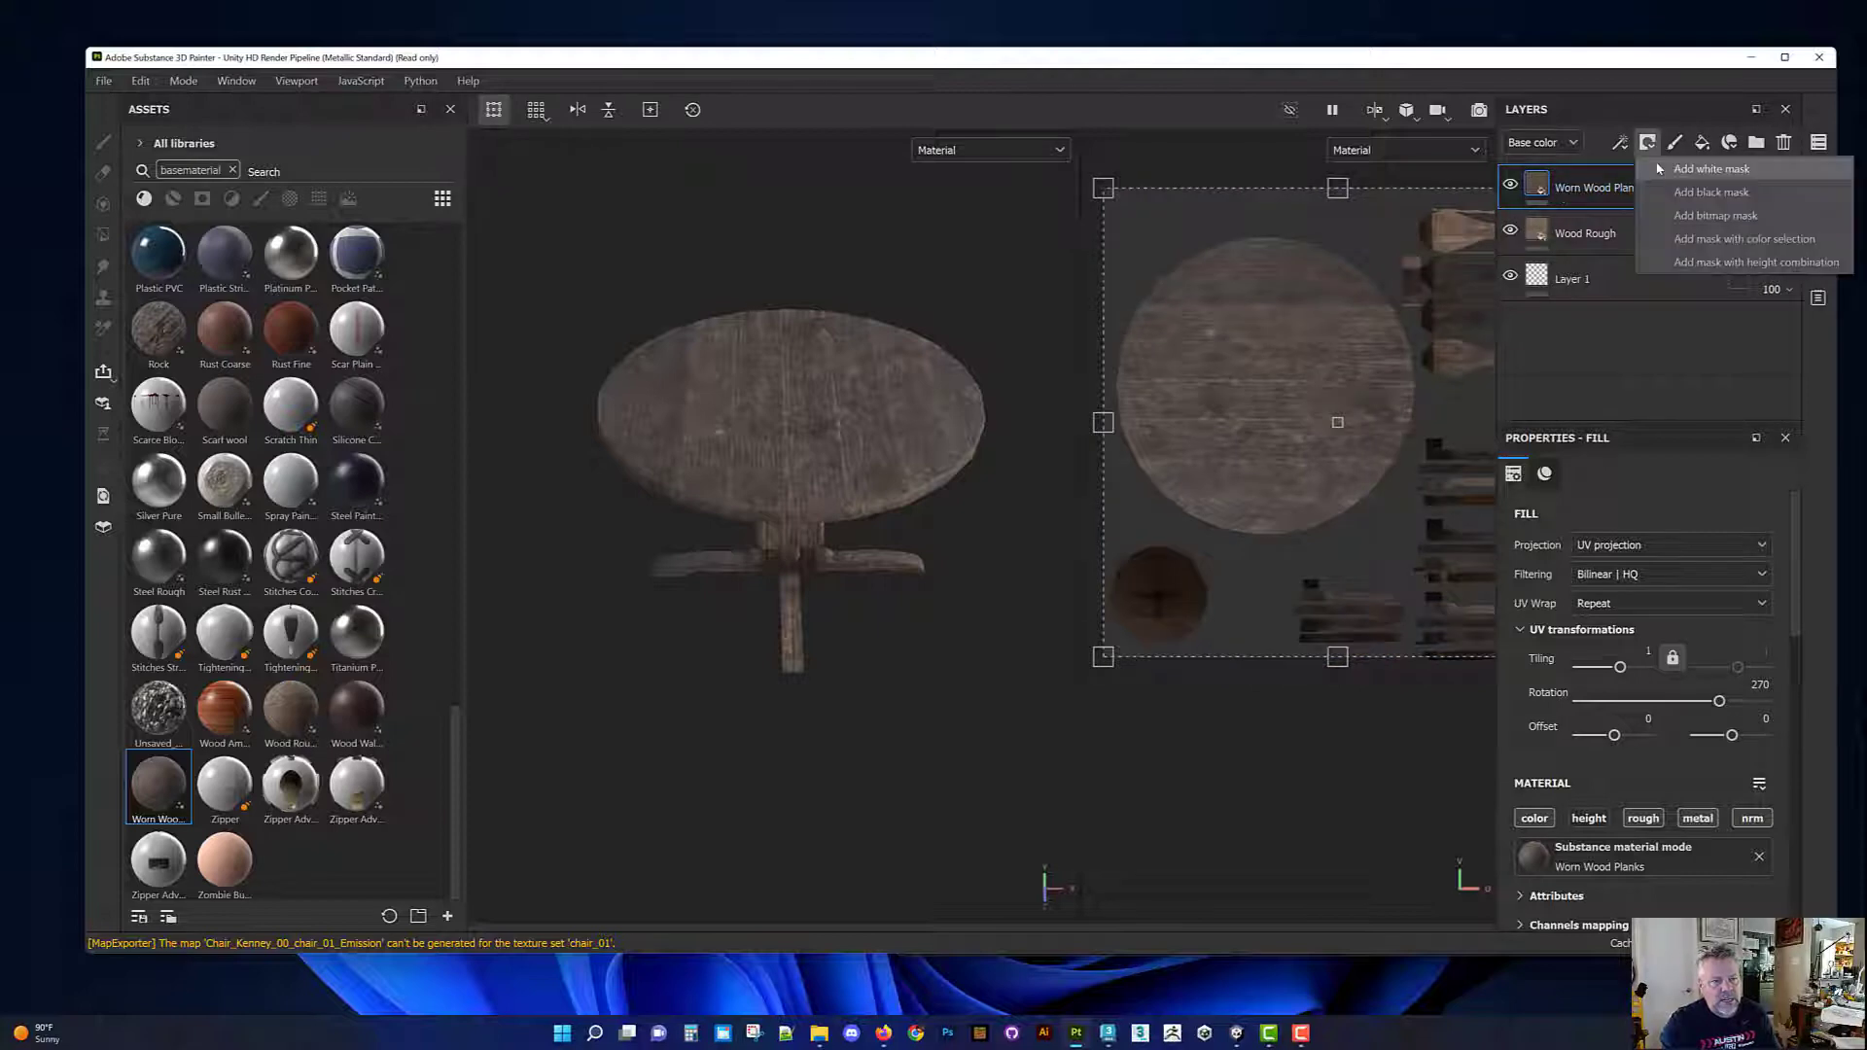
left_click(1665, 184)
scroll(1271, 334, "down", 3)
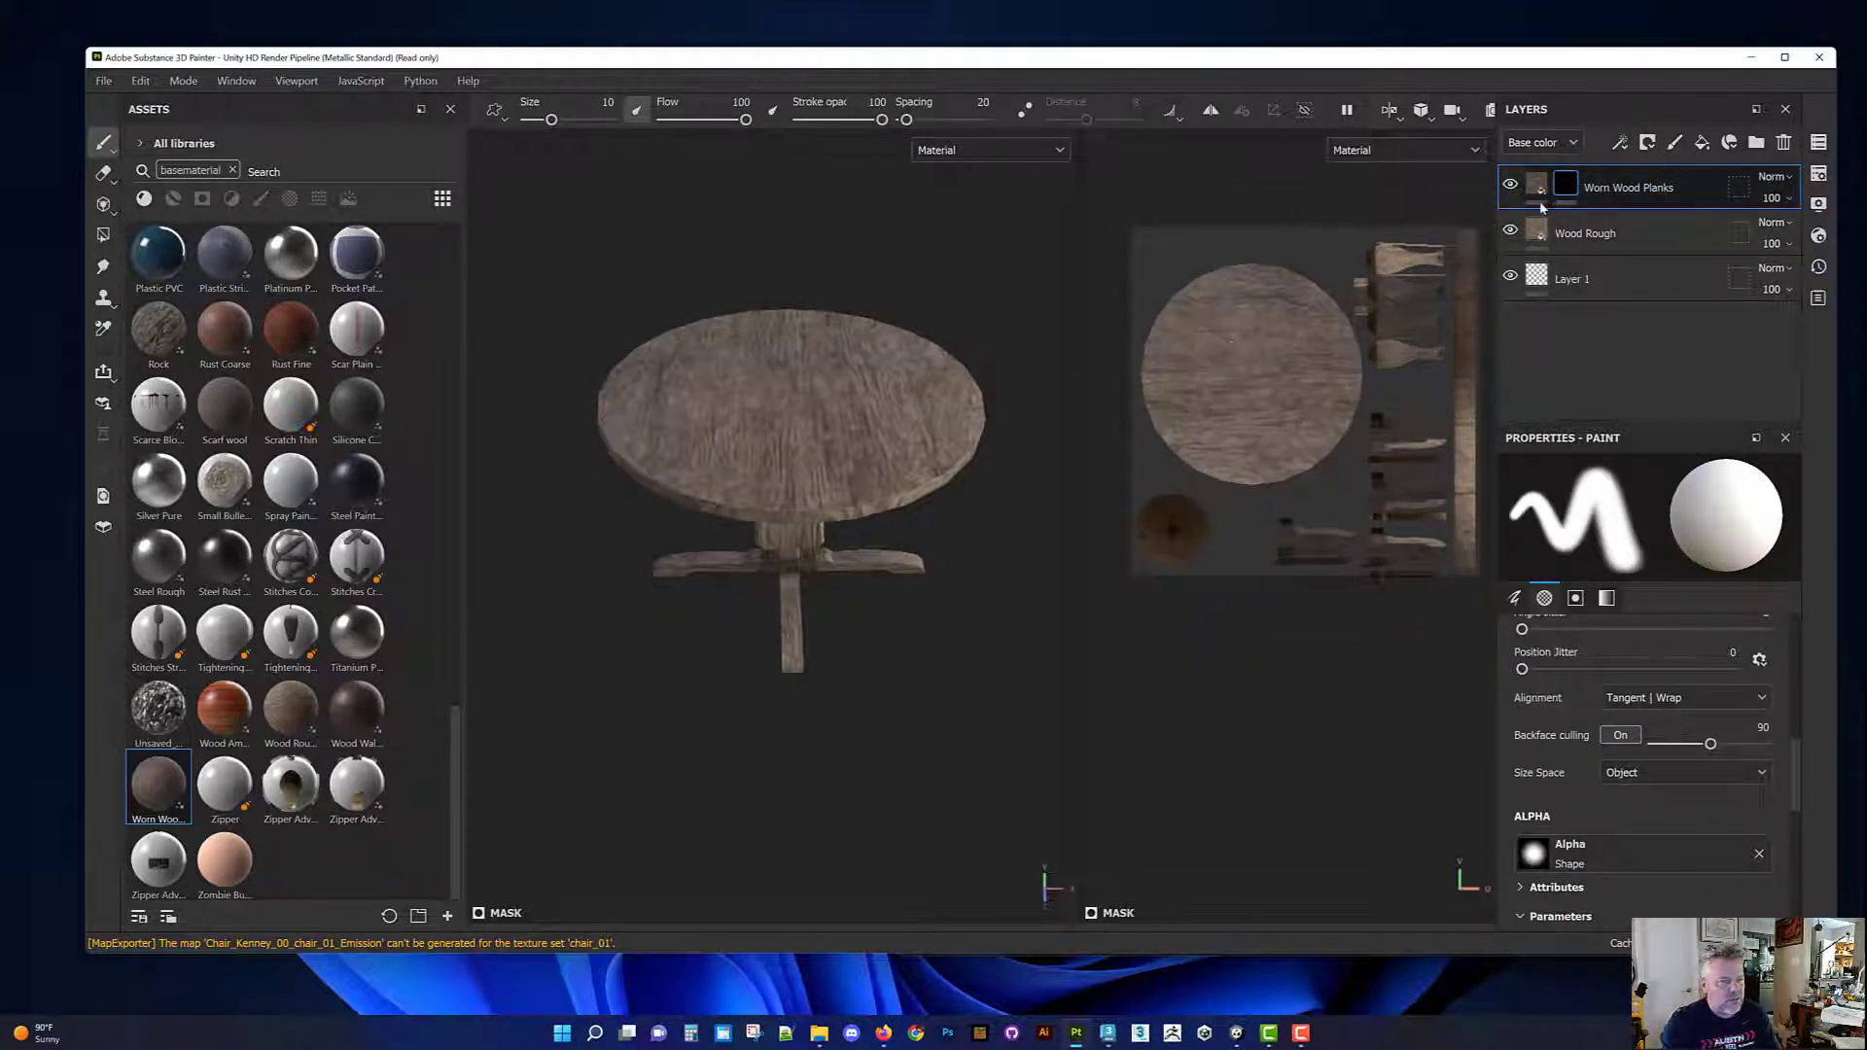
Step: Reveal Worn Wood Planks on the large round tabletop island by filling its polygons in the mask with Polygon Fill
left_click(103, 239)
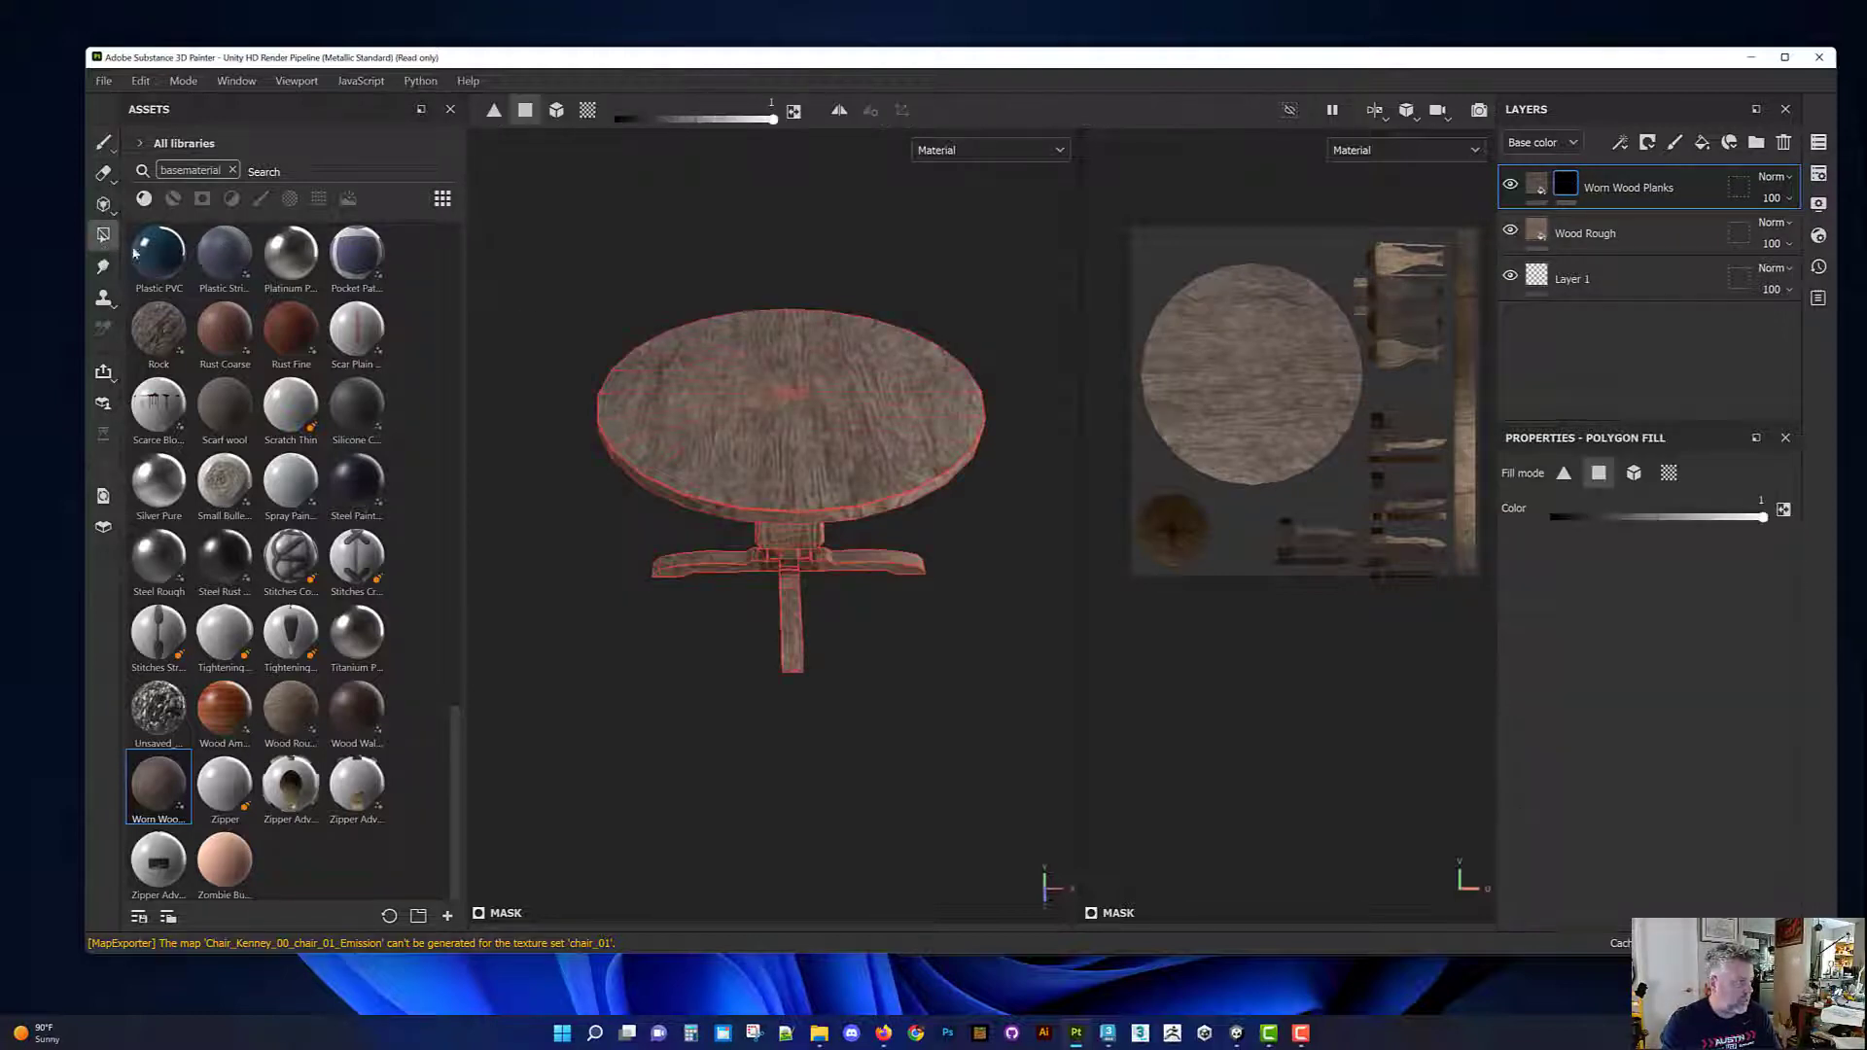
left_click_drag(1144, 250, 1349, 481)
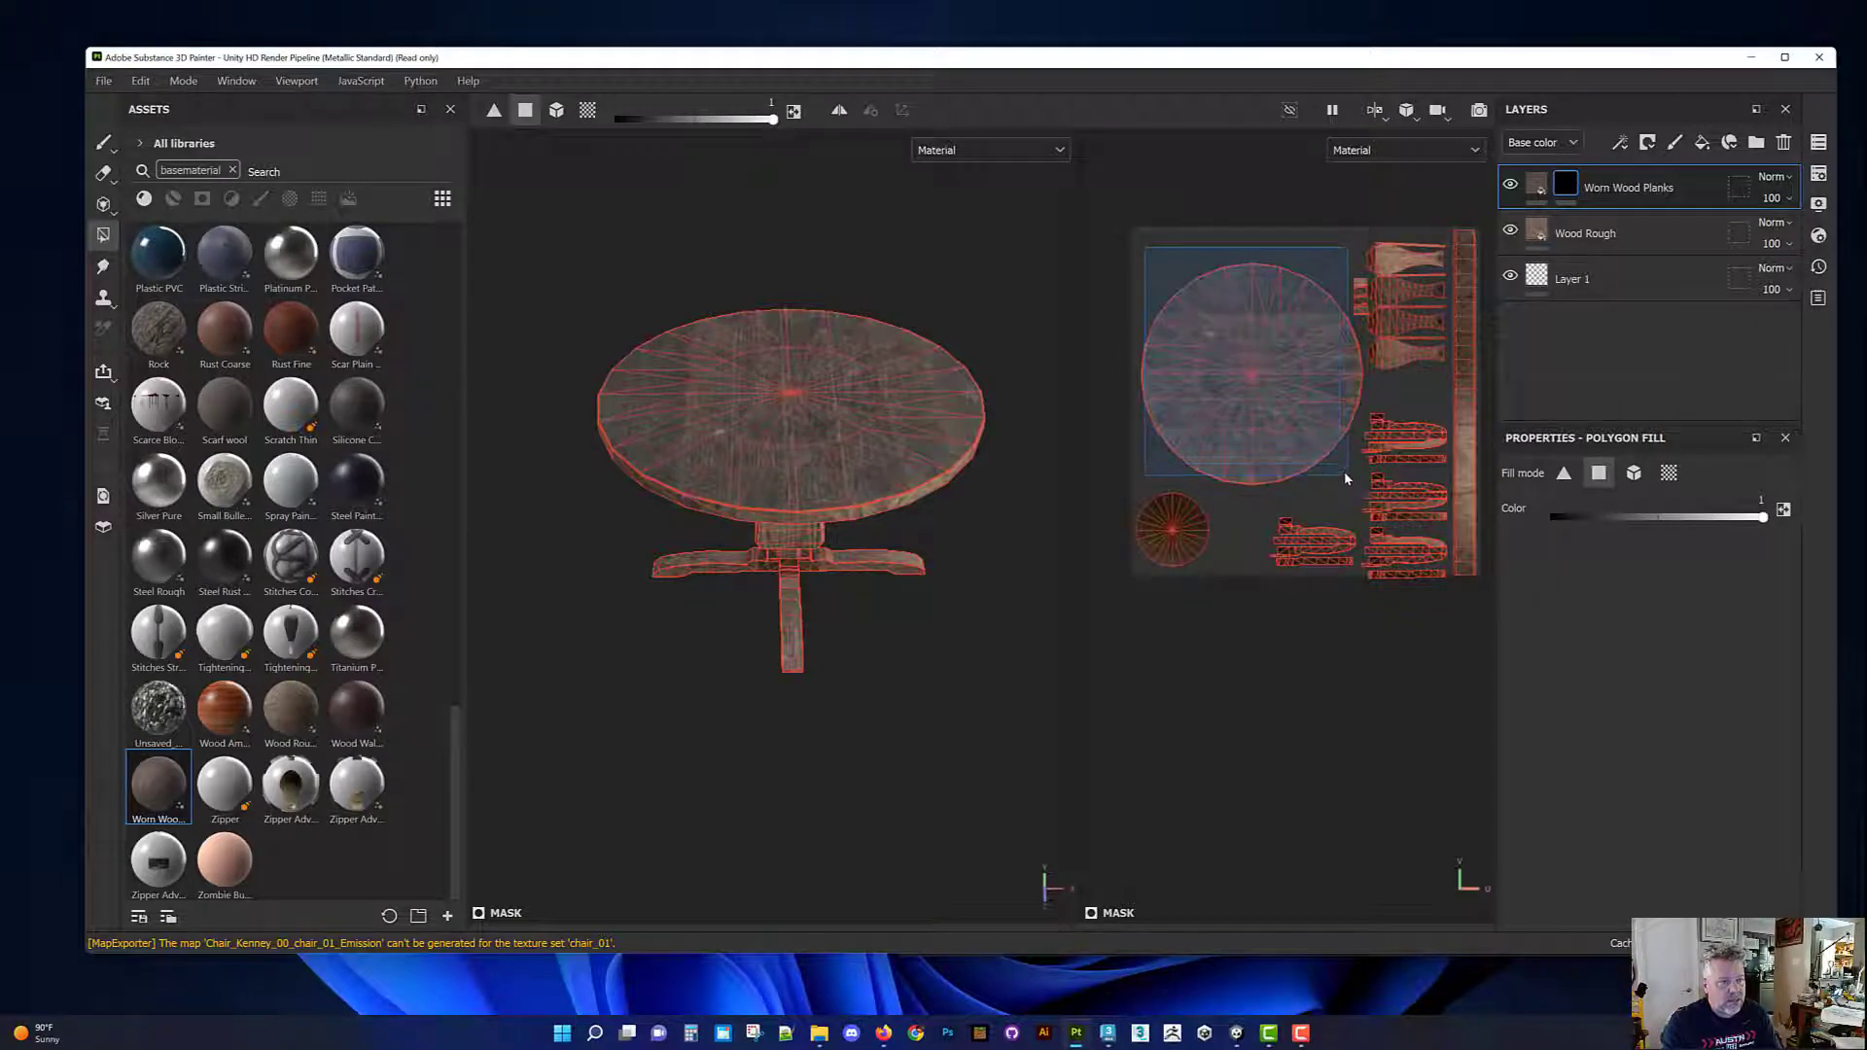
middle_click_drag(1153, 477, 1143, 358)
left_click_drag(1221, 469, 1221, 469)
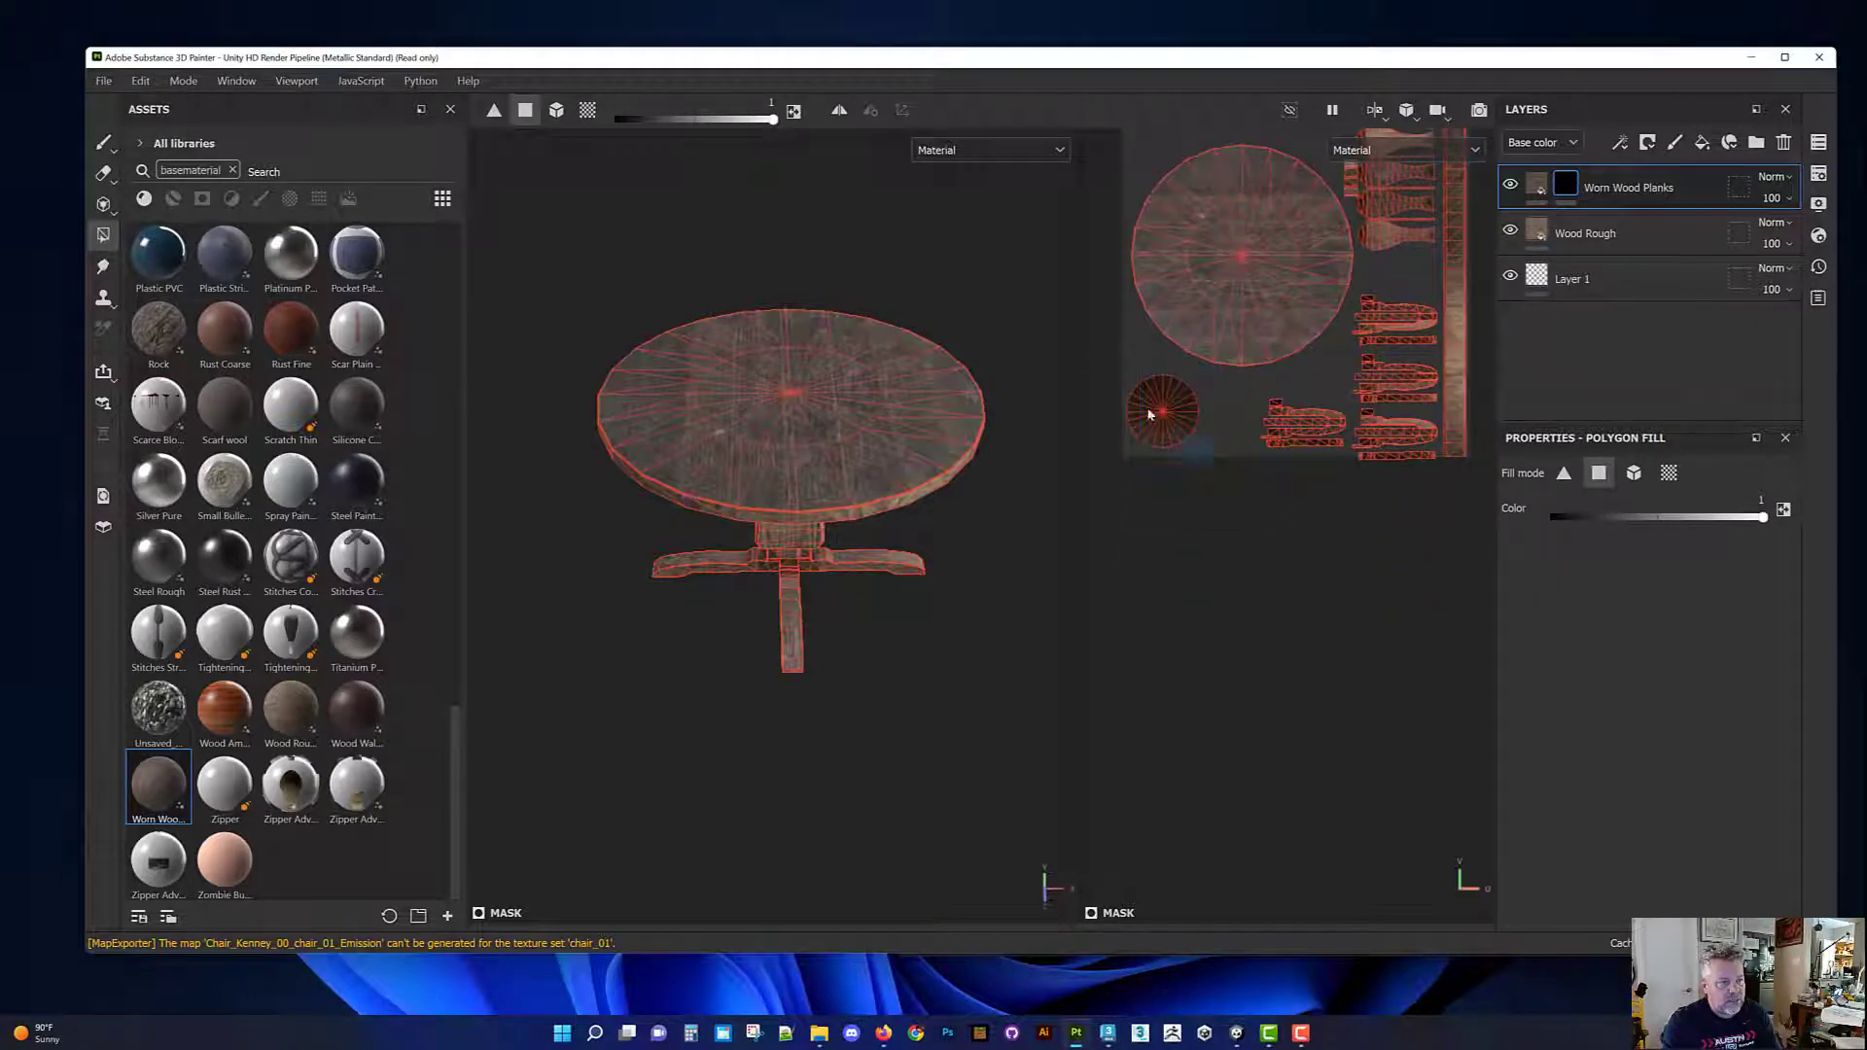
Step: Examine the masked tabletop, its underside, the pedestal and the corresponding UV islands
left_click_drag(873, 530, 858, 341, "alt")
scroll(980, 654, "up", 3)
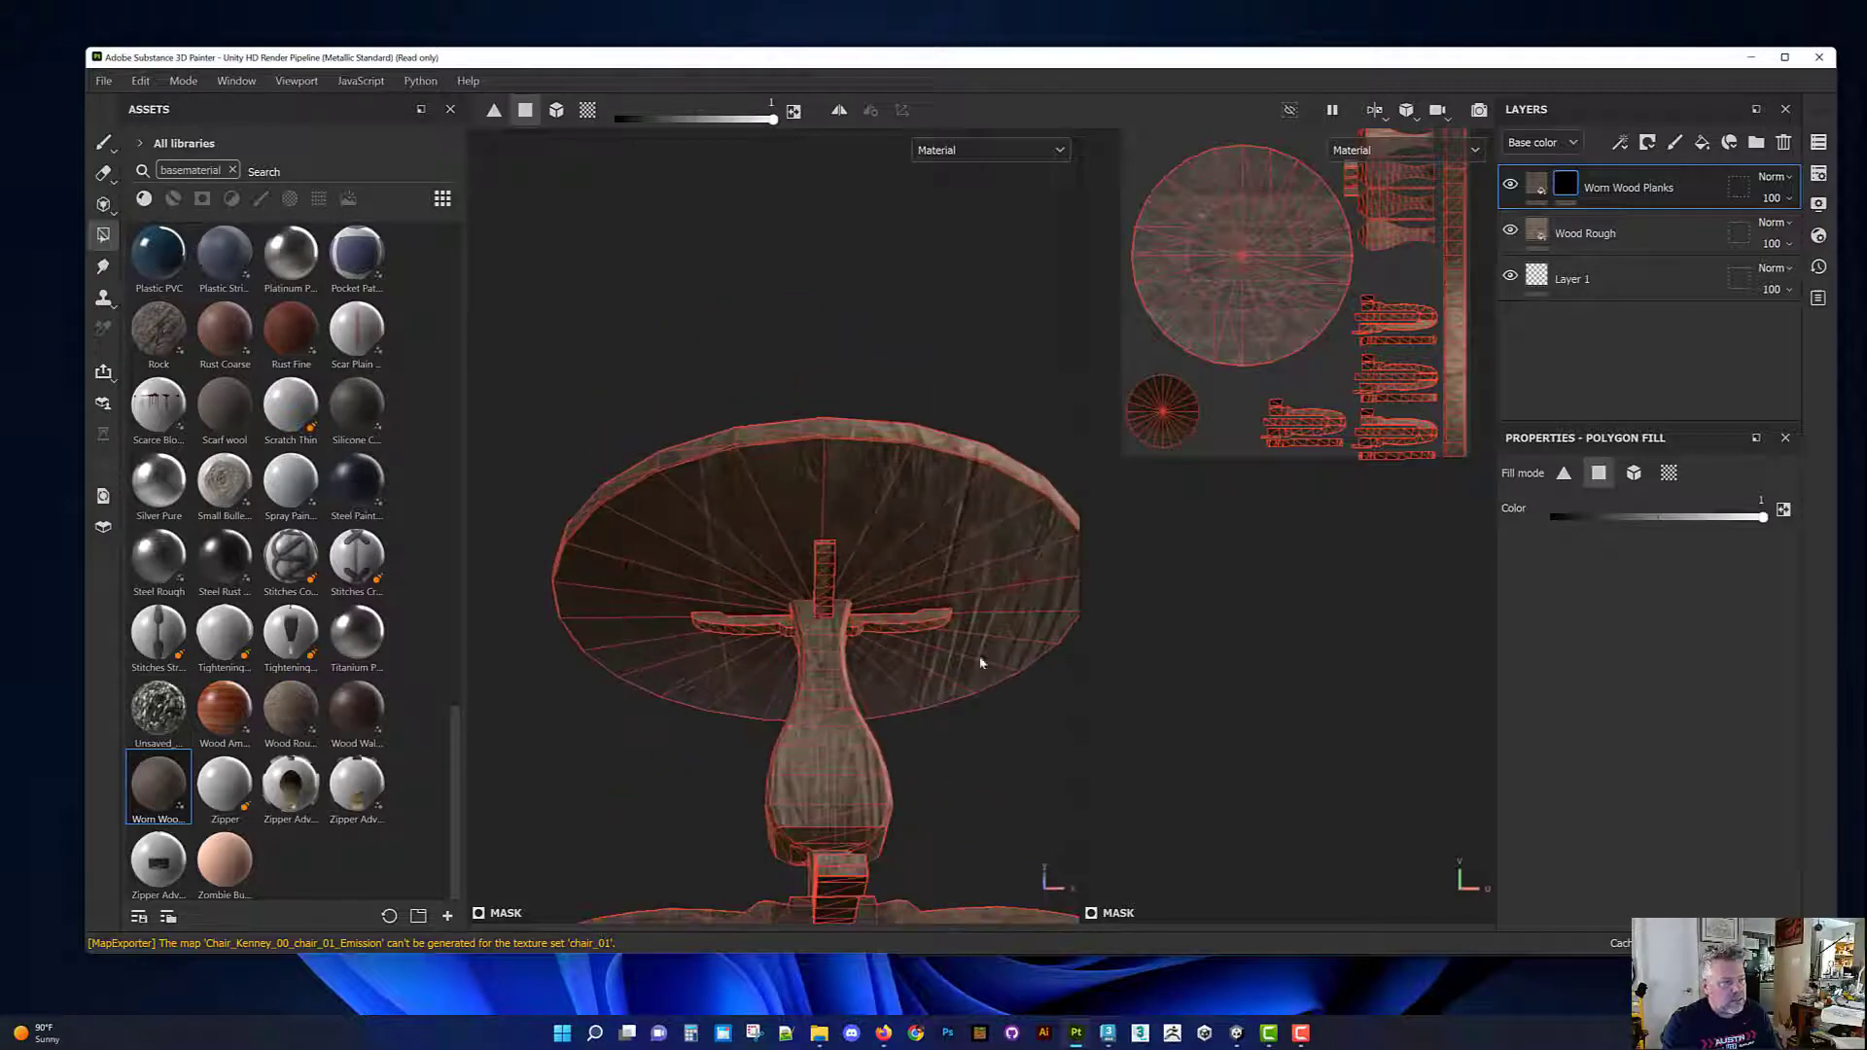
middle_click_drag(904, 552, 907, 512, "alt")
scroll(1099, 411, "down", 2)
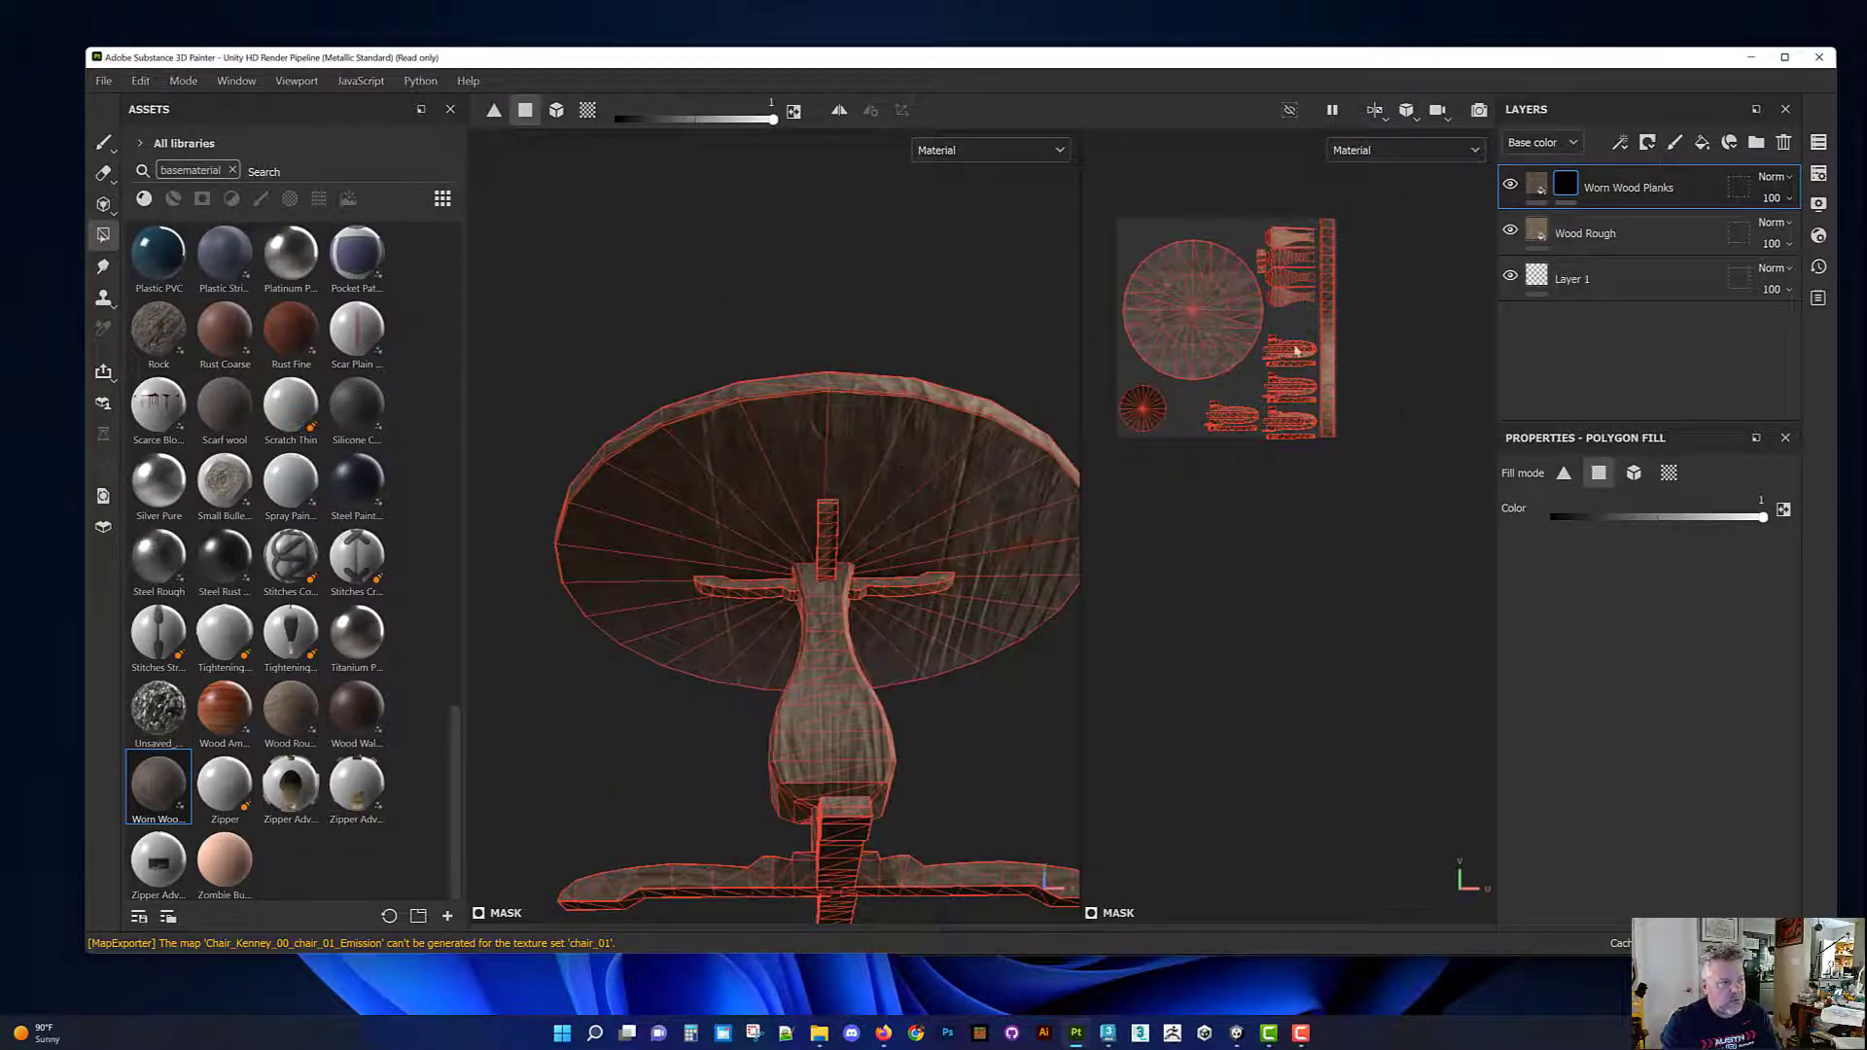
scroll(1225, 364, "up", 4)
middle_click_drag(1277, 450, 1404, 571, "alt")
left_click_drag(877, 510, 961, 812, "alt")
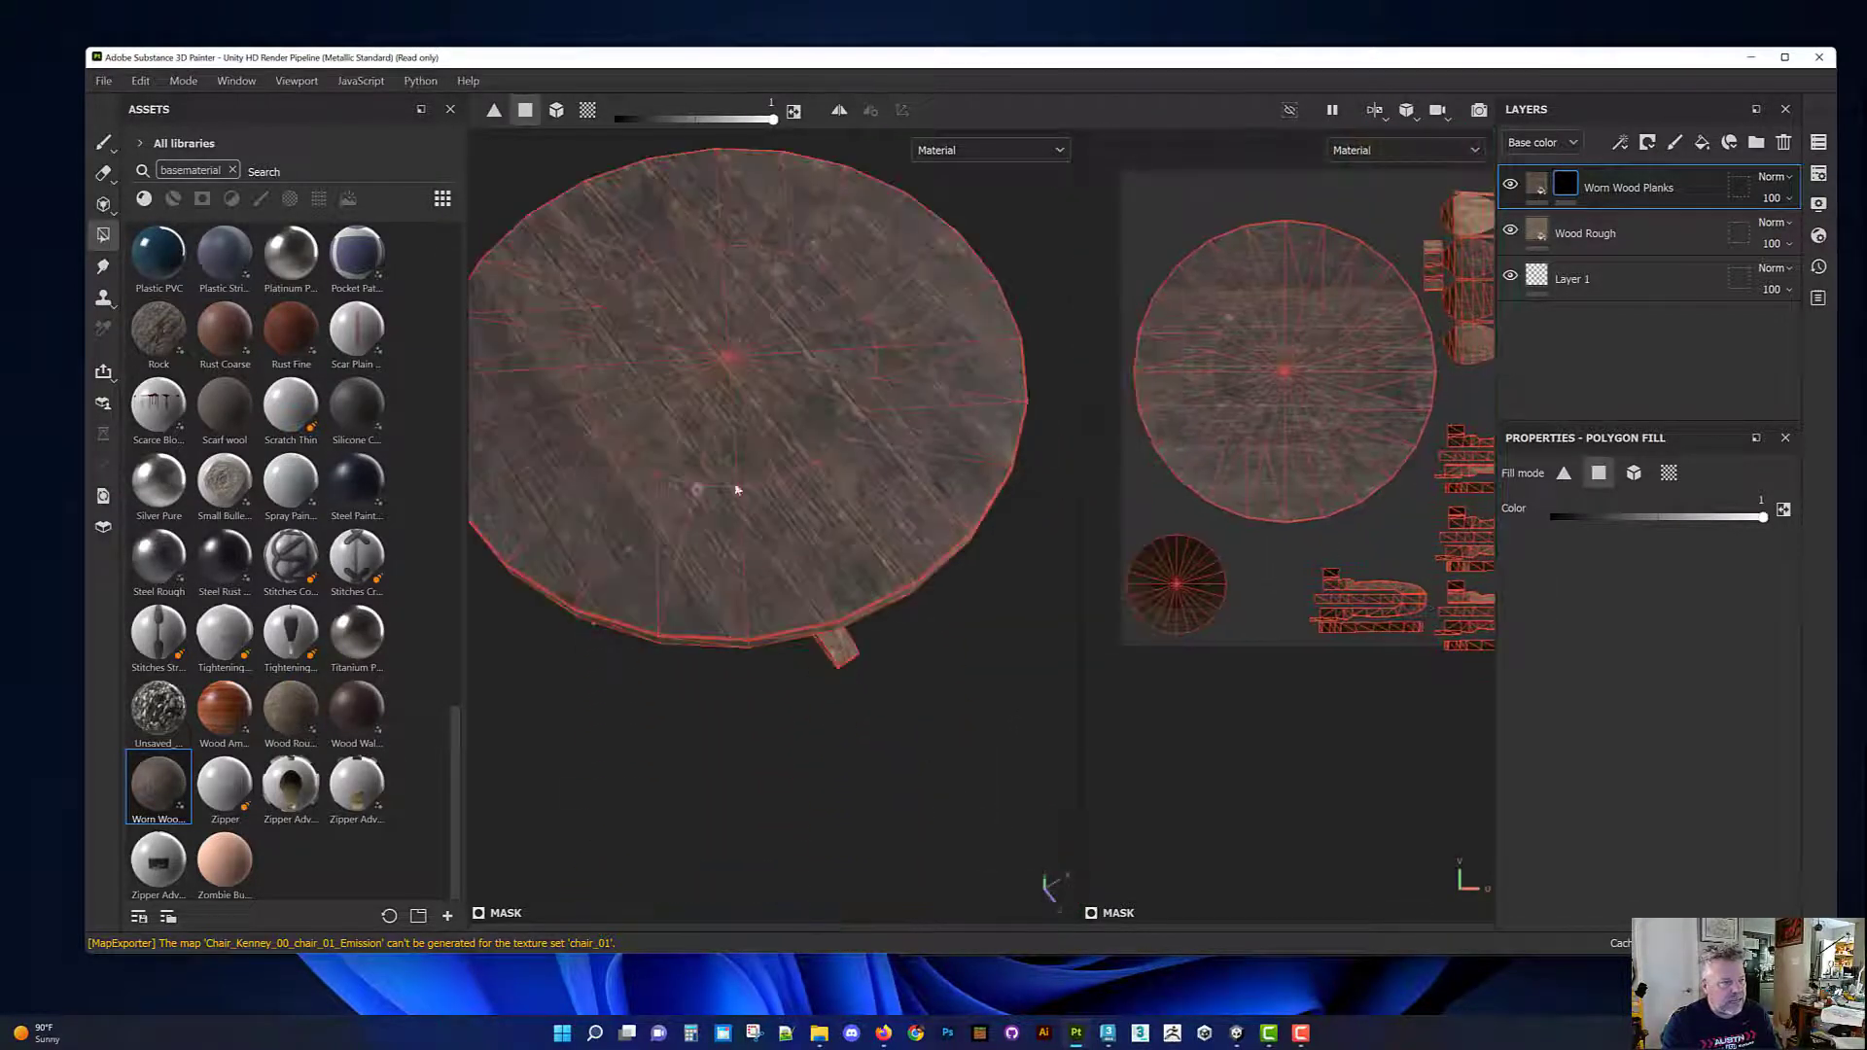
middle_click_drag(738, 488, 809, 574, "alt")
right_click_drag(842, 652, 887, 734, "alt")
left_click_drag(887, 720, 856, 595, "alt")
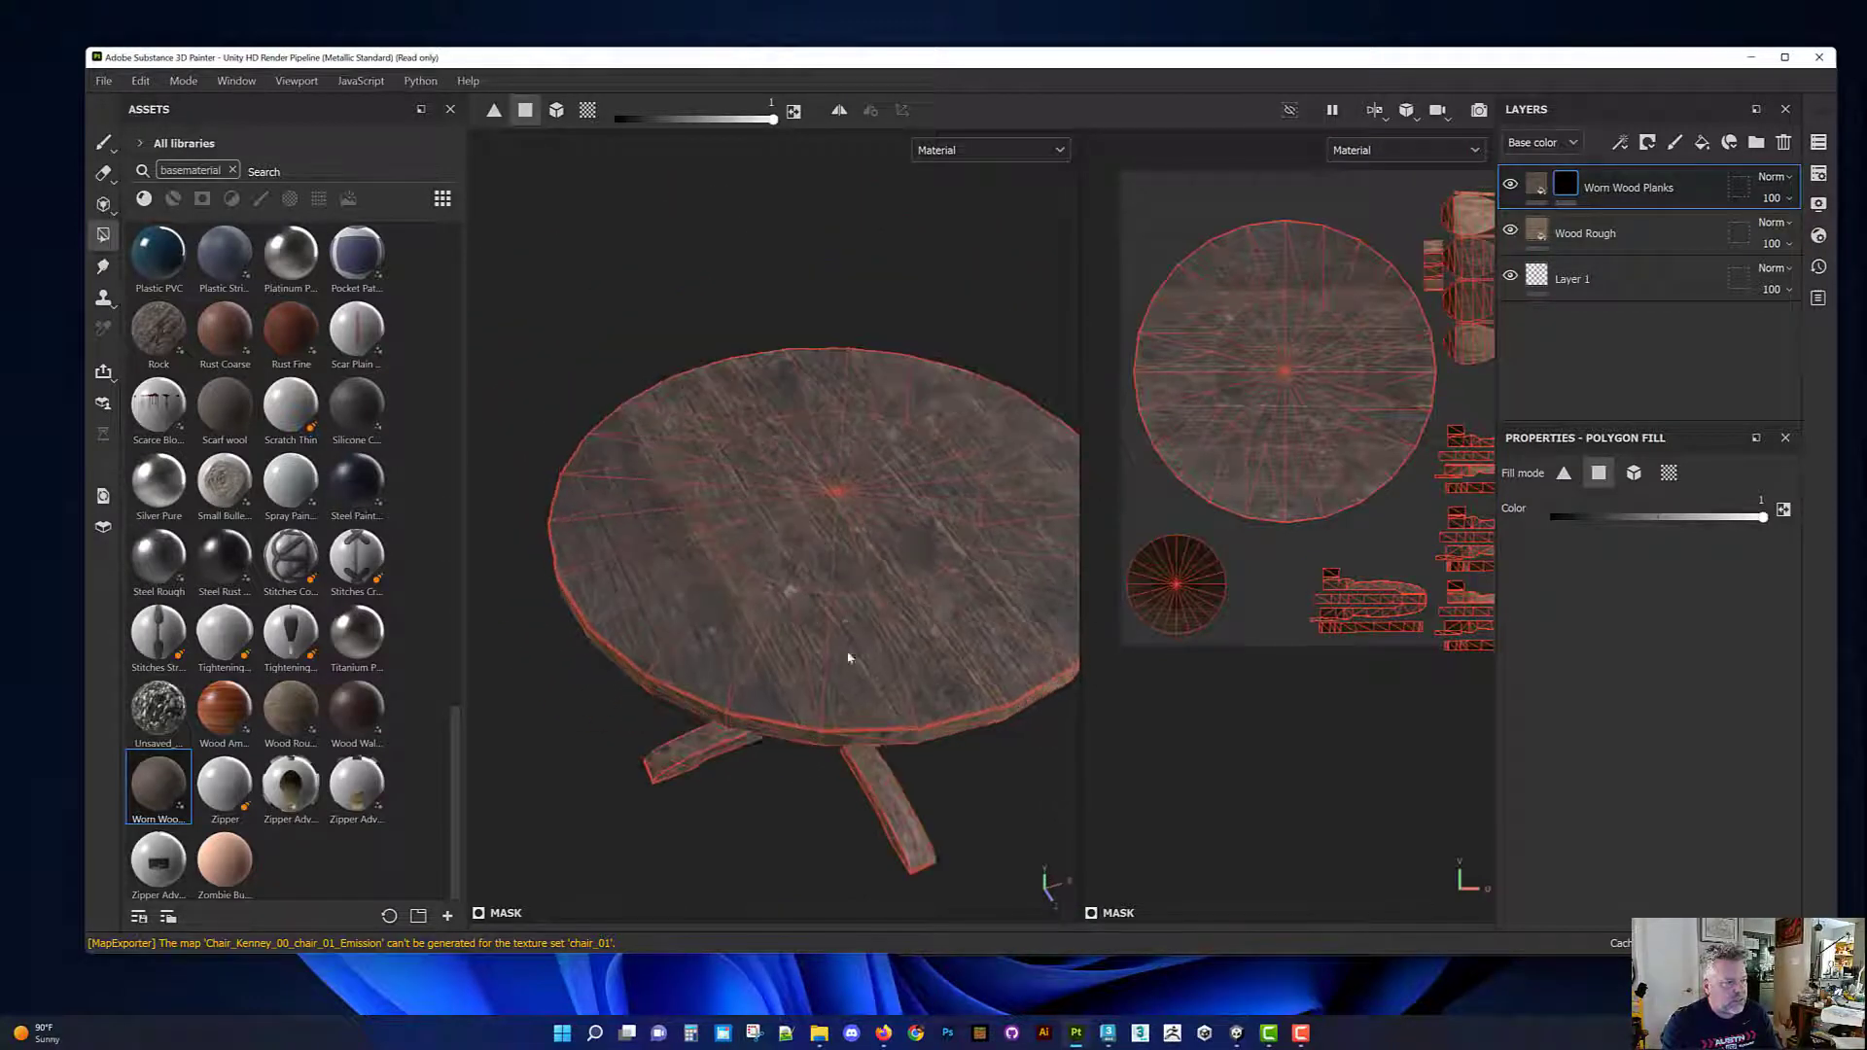
middle_click_drag(849, 658, 837, 535, "alt")
left_click_drag(836, 535, 829, 491, "alt")
Step: Select the Wood Rough layer and frame the whole table in the 3D view
left_click(1573, 245)
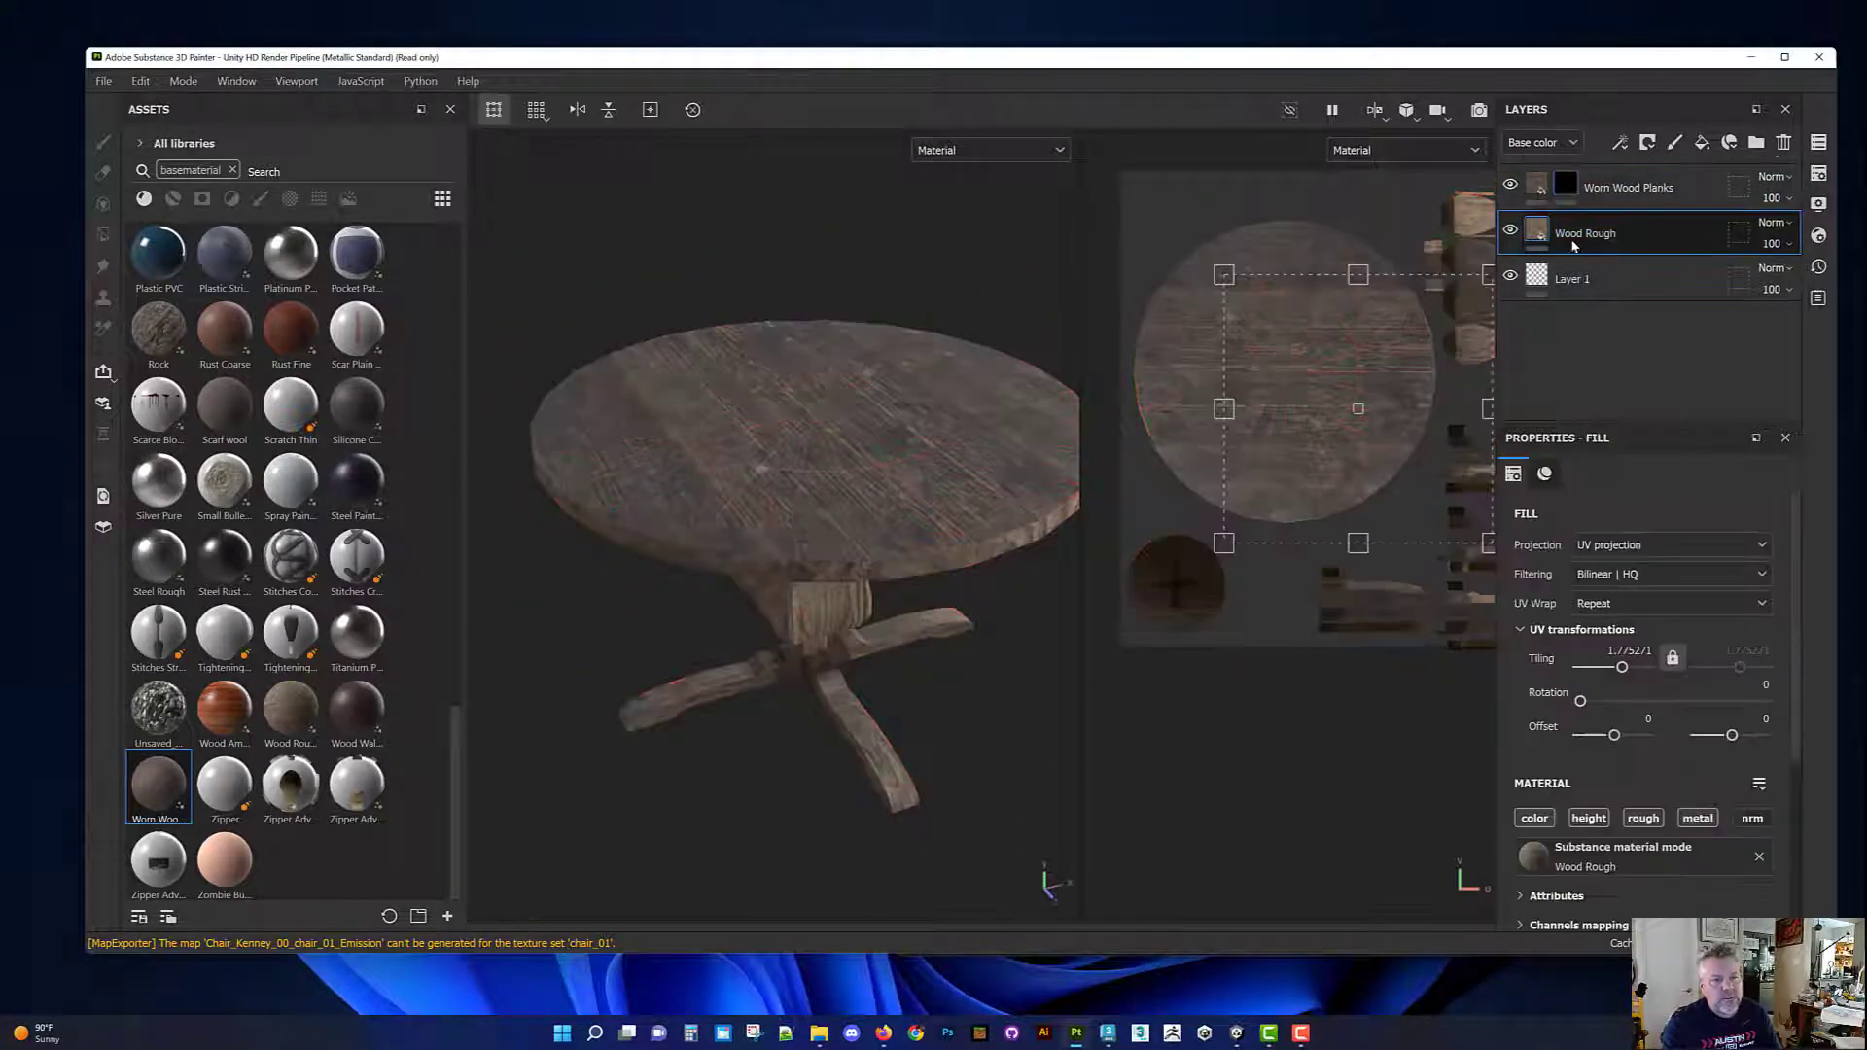
middle_click_drag(878, 428, 813, 421, "alt")
right_click_drag(813, 421, 859, 425, "alt")
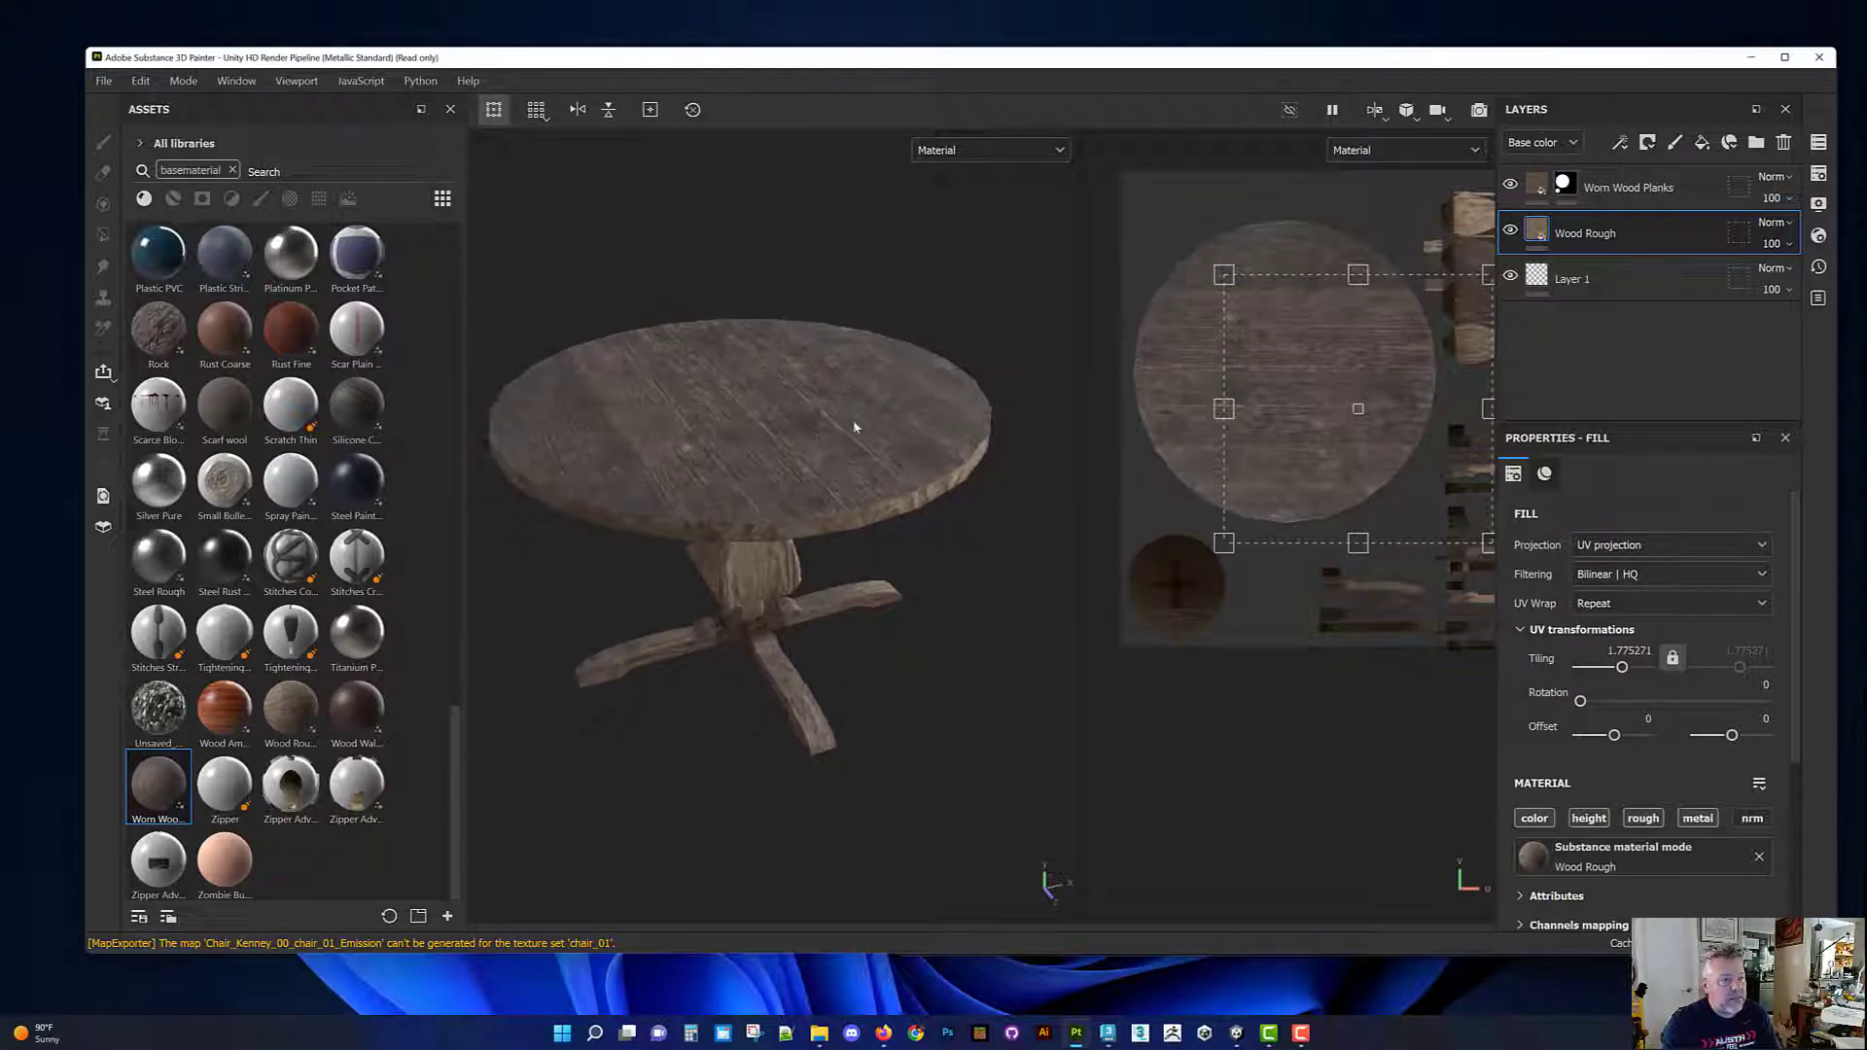
Step: Add a white mask to the Wood Rough layer and hide it on the large round tabletop island with a black Polygon Fill
left_click(1648, 143)
left_click(1666, 190)
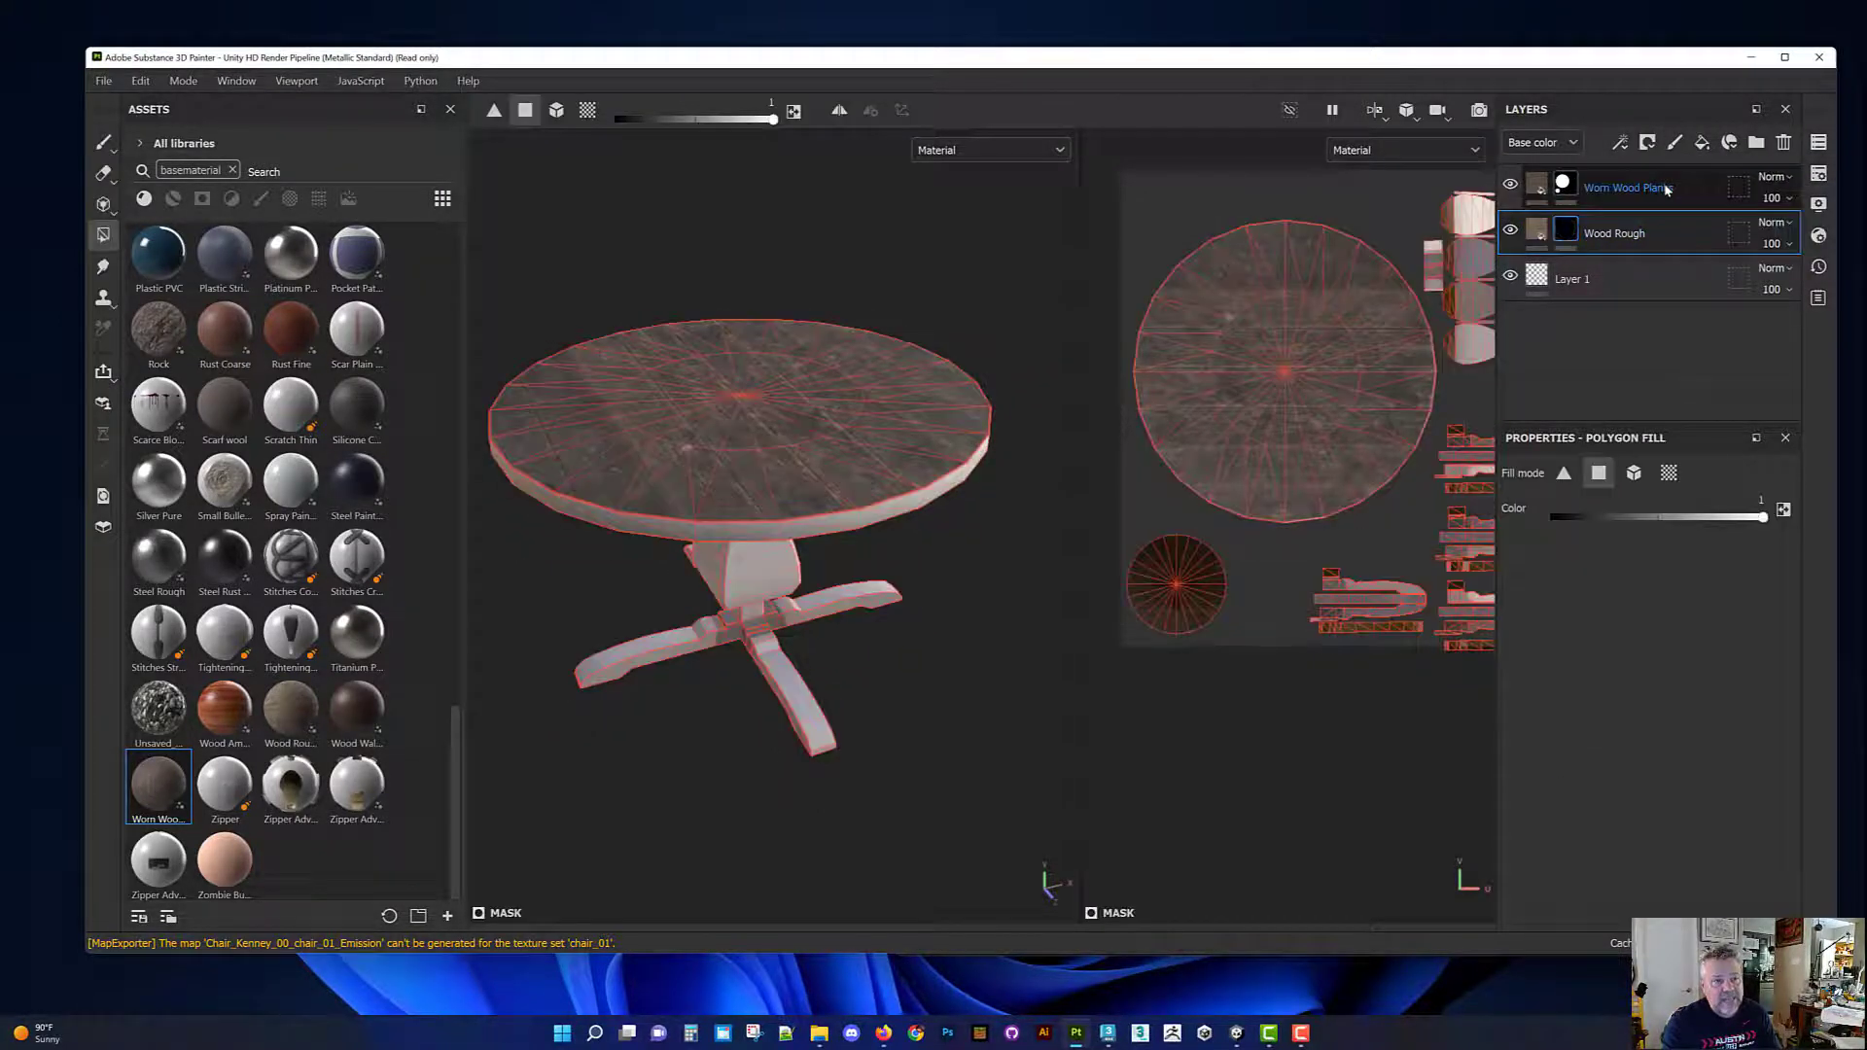
left_click(1648, 144)
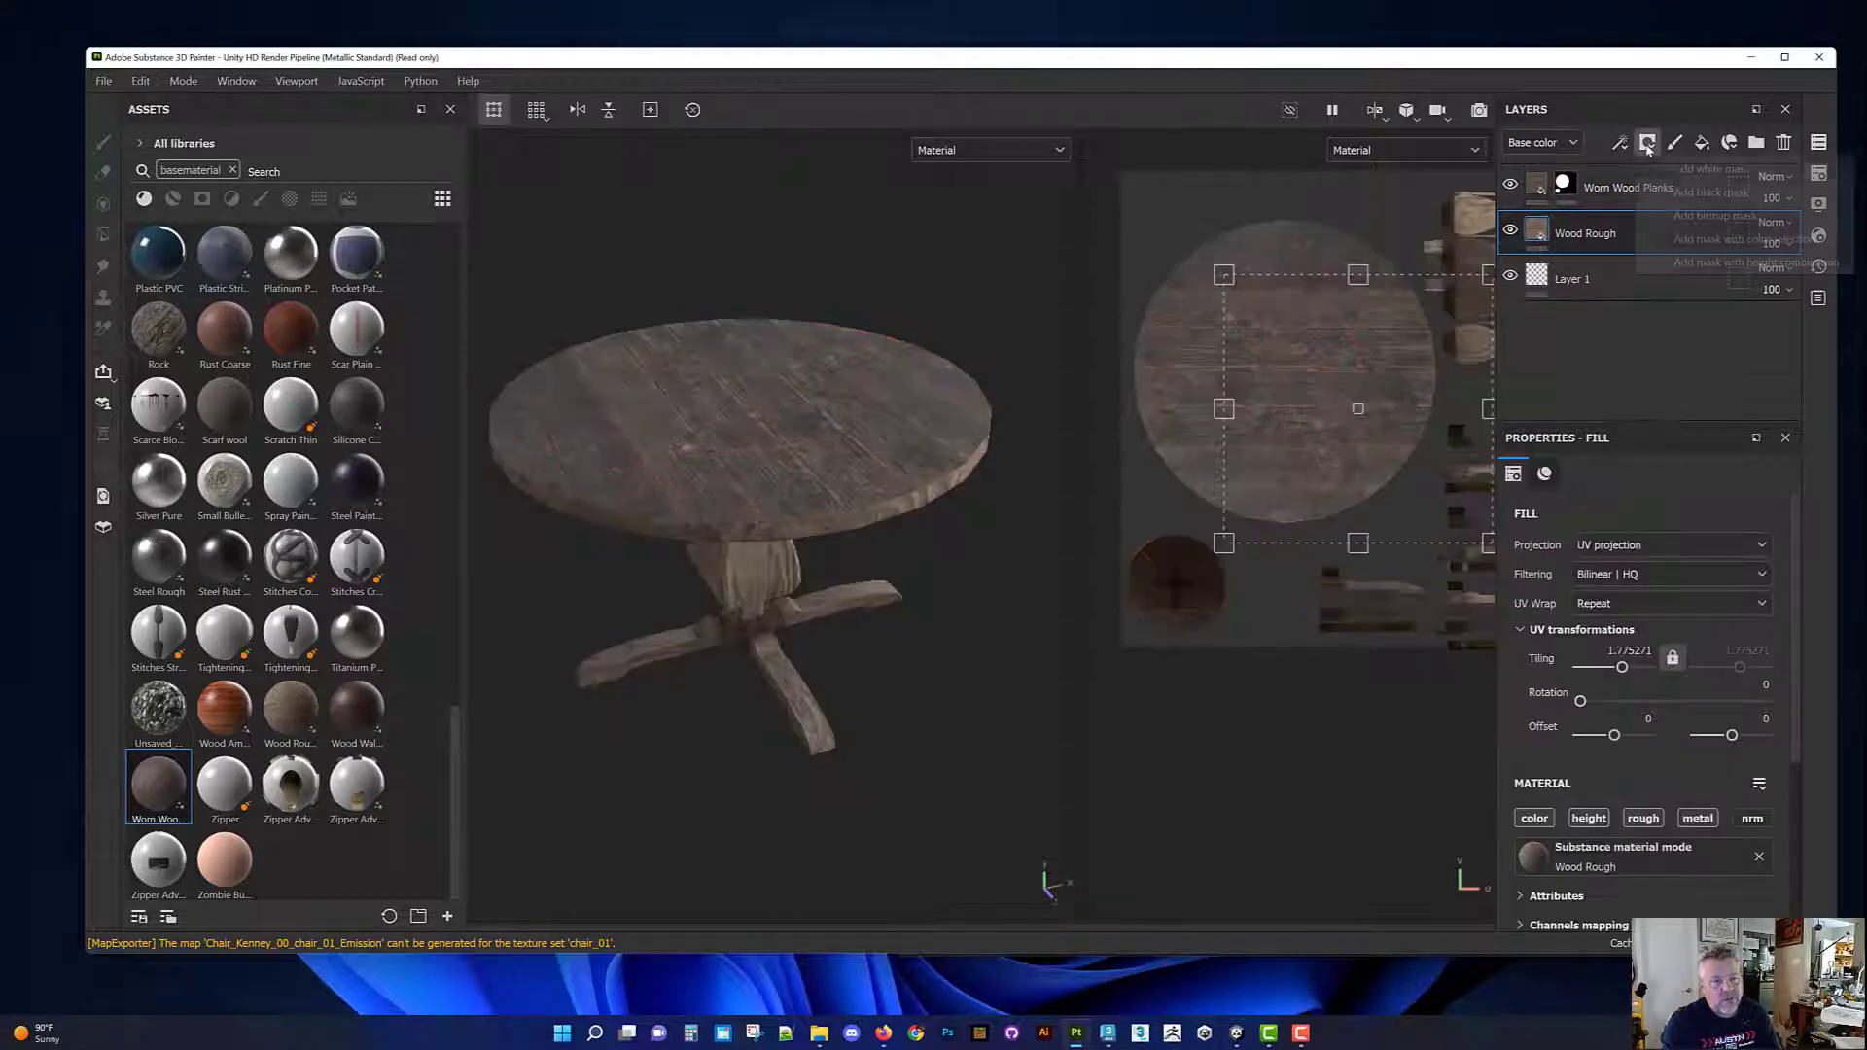
left_click(1656, 171)
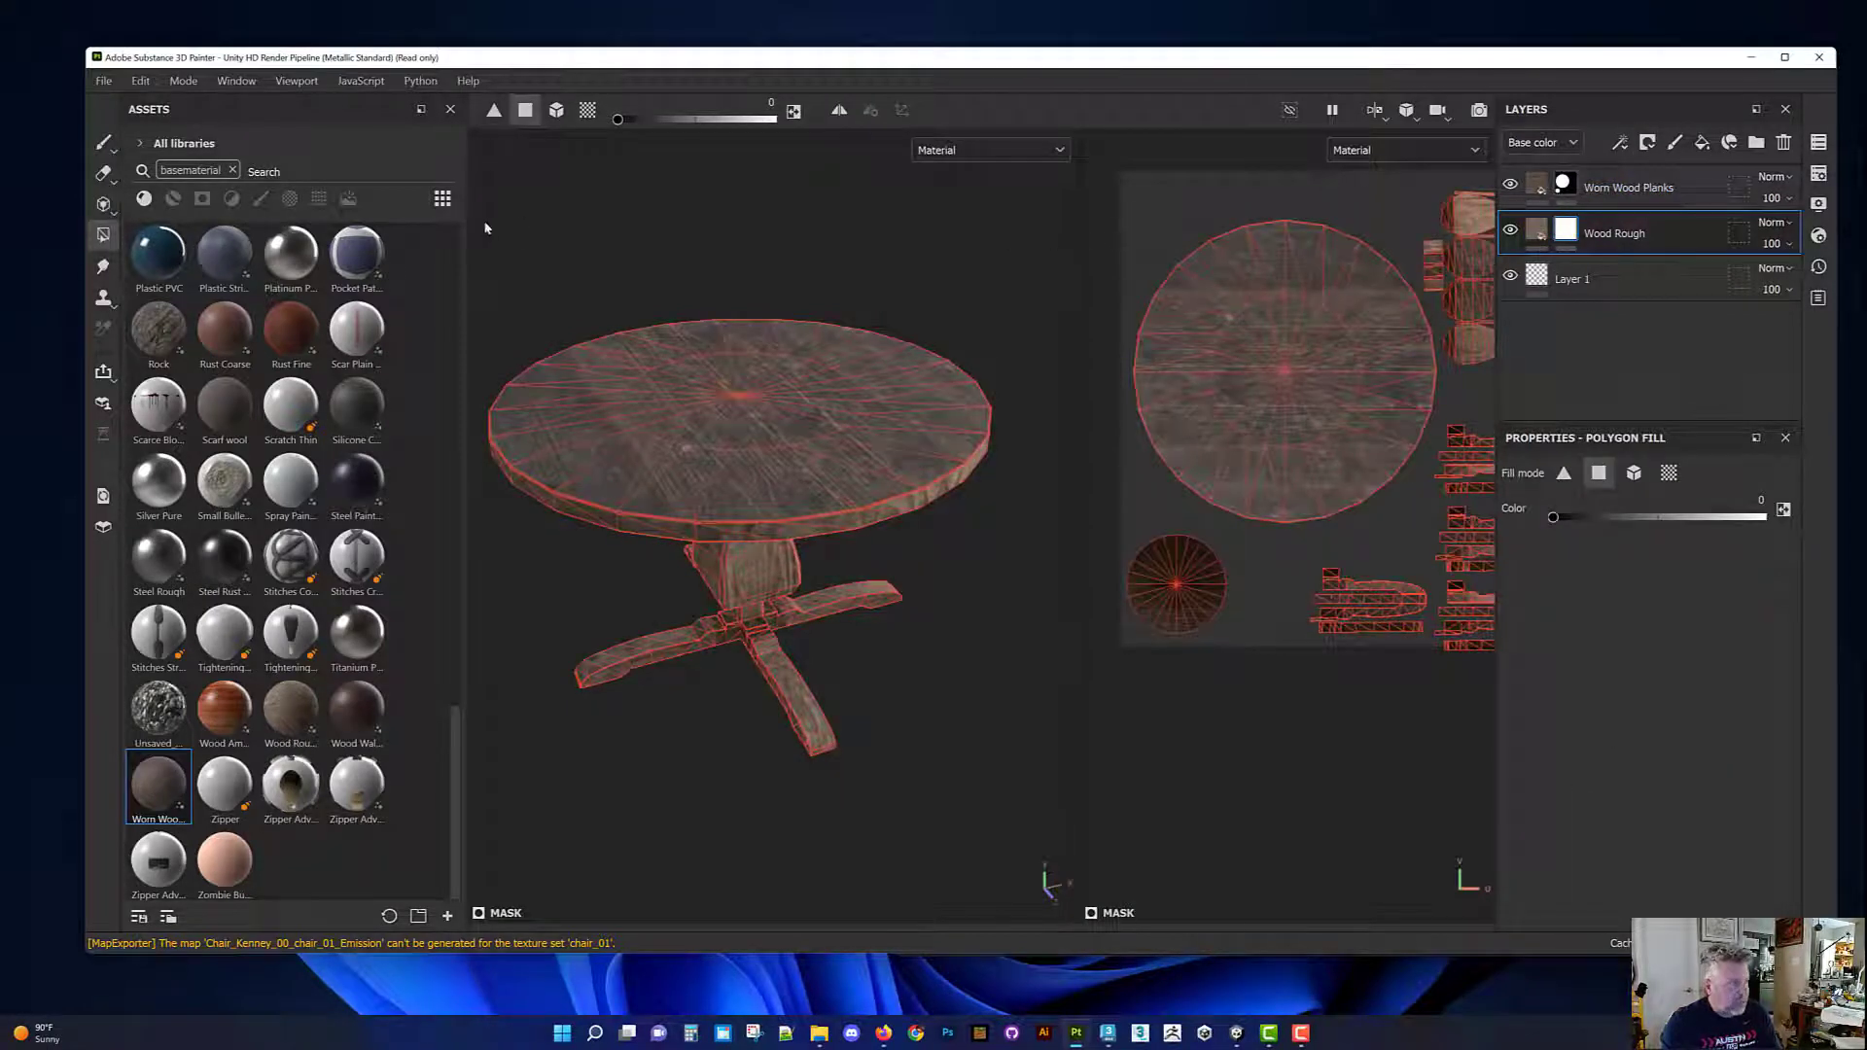
left_click(1178, 270)
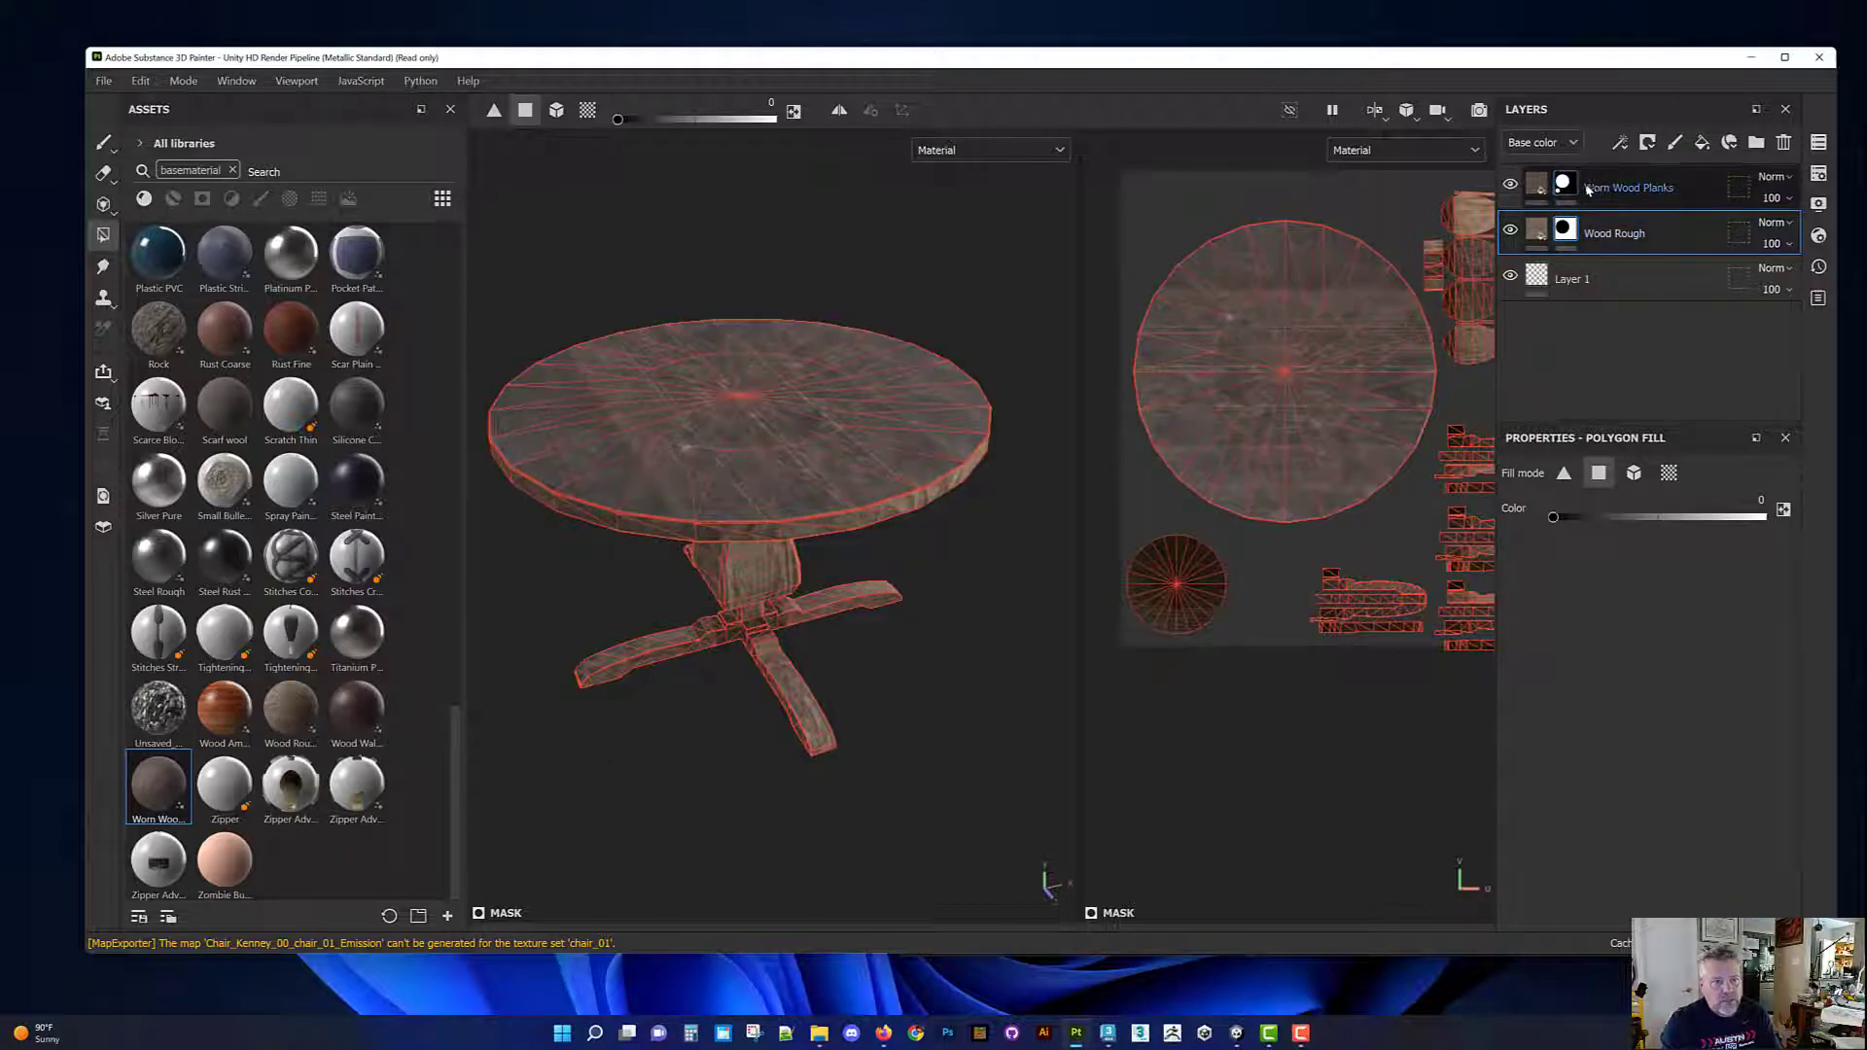
left_click_drag(768, 389, 800, 442, "alt")
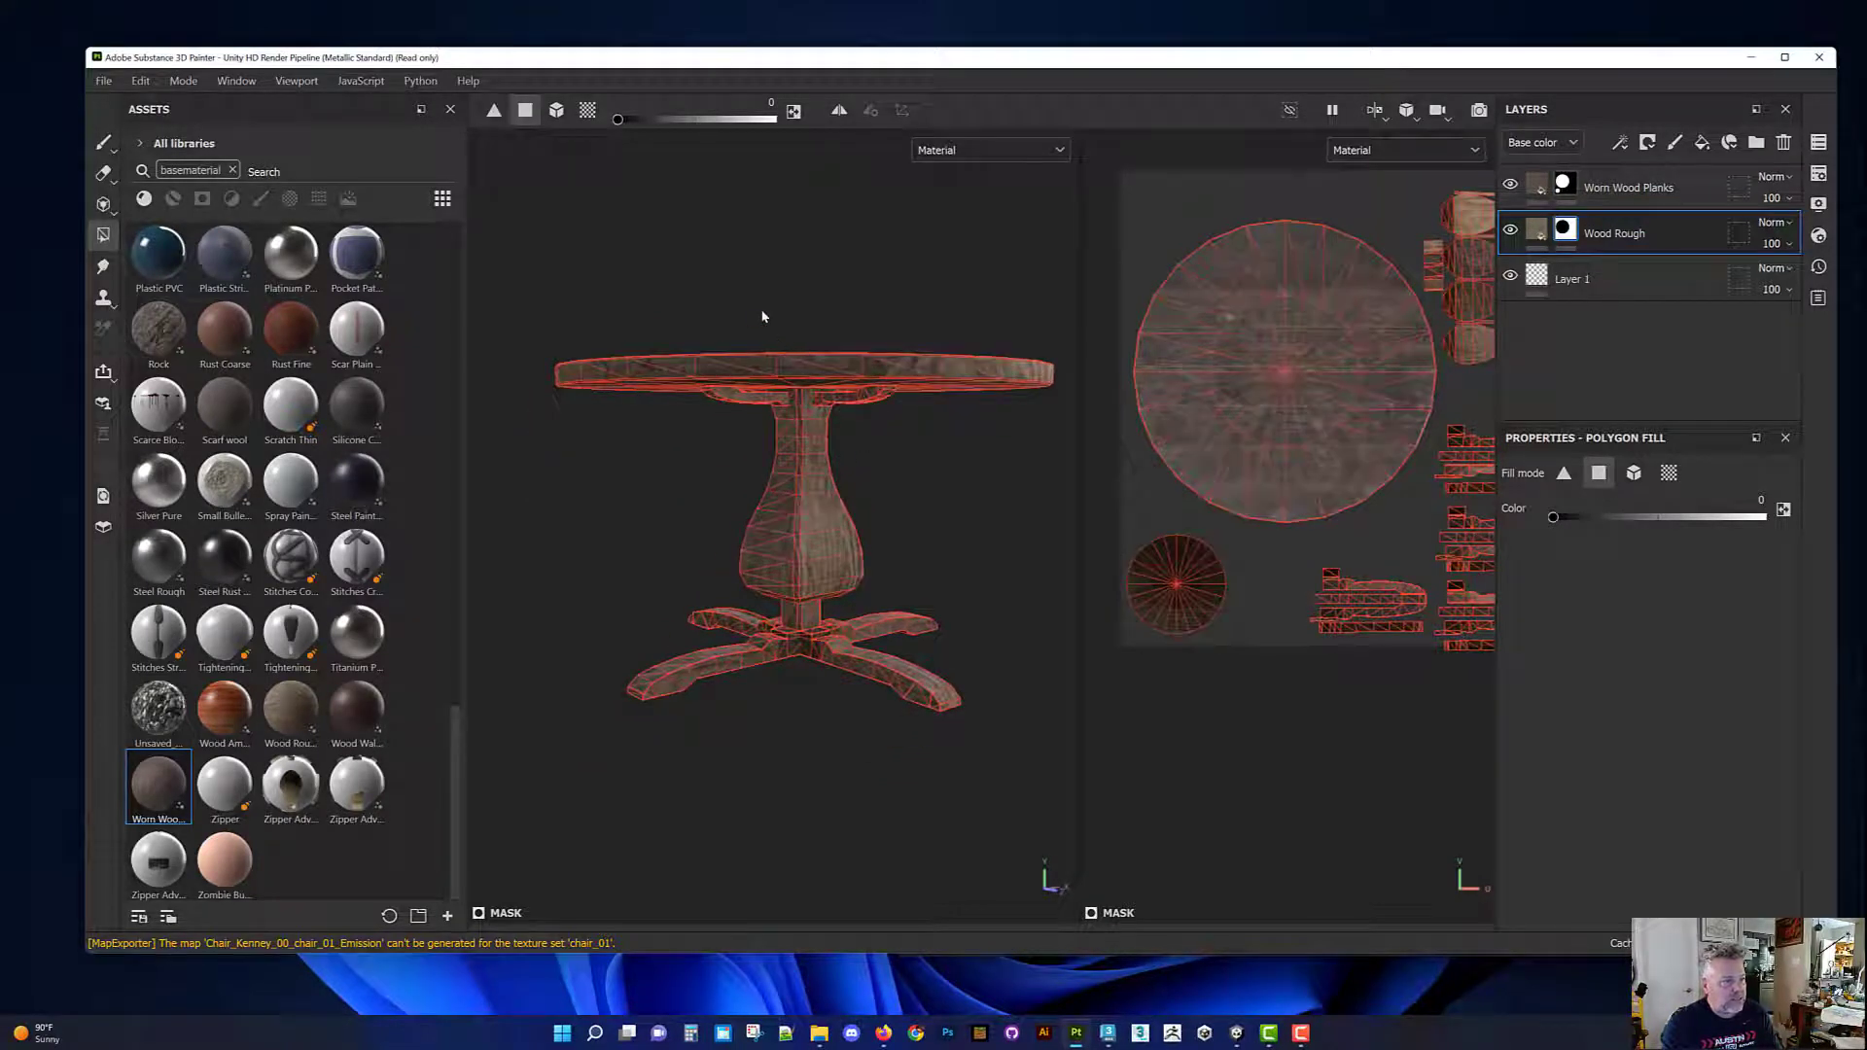
left_click_drag(762, 316, 771, 443, "alt")
Step: Add the Wood American Cherry material as a fill layer above Worn Wood Planks and inspect it on the table
left_click(1674, 186)
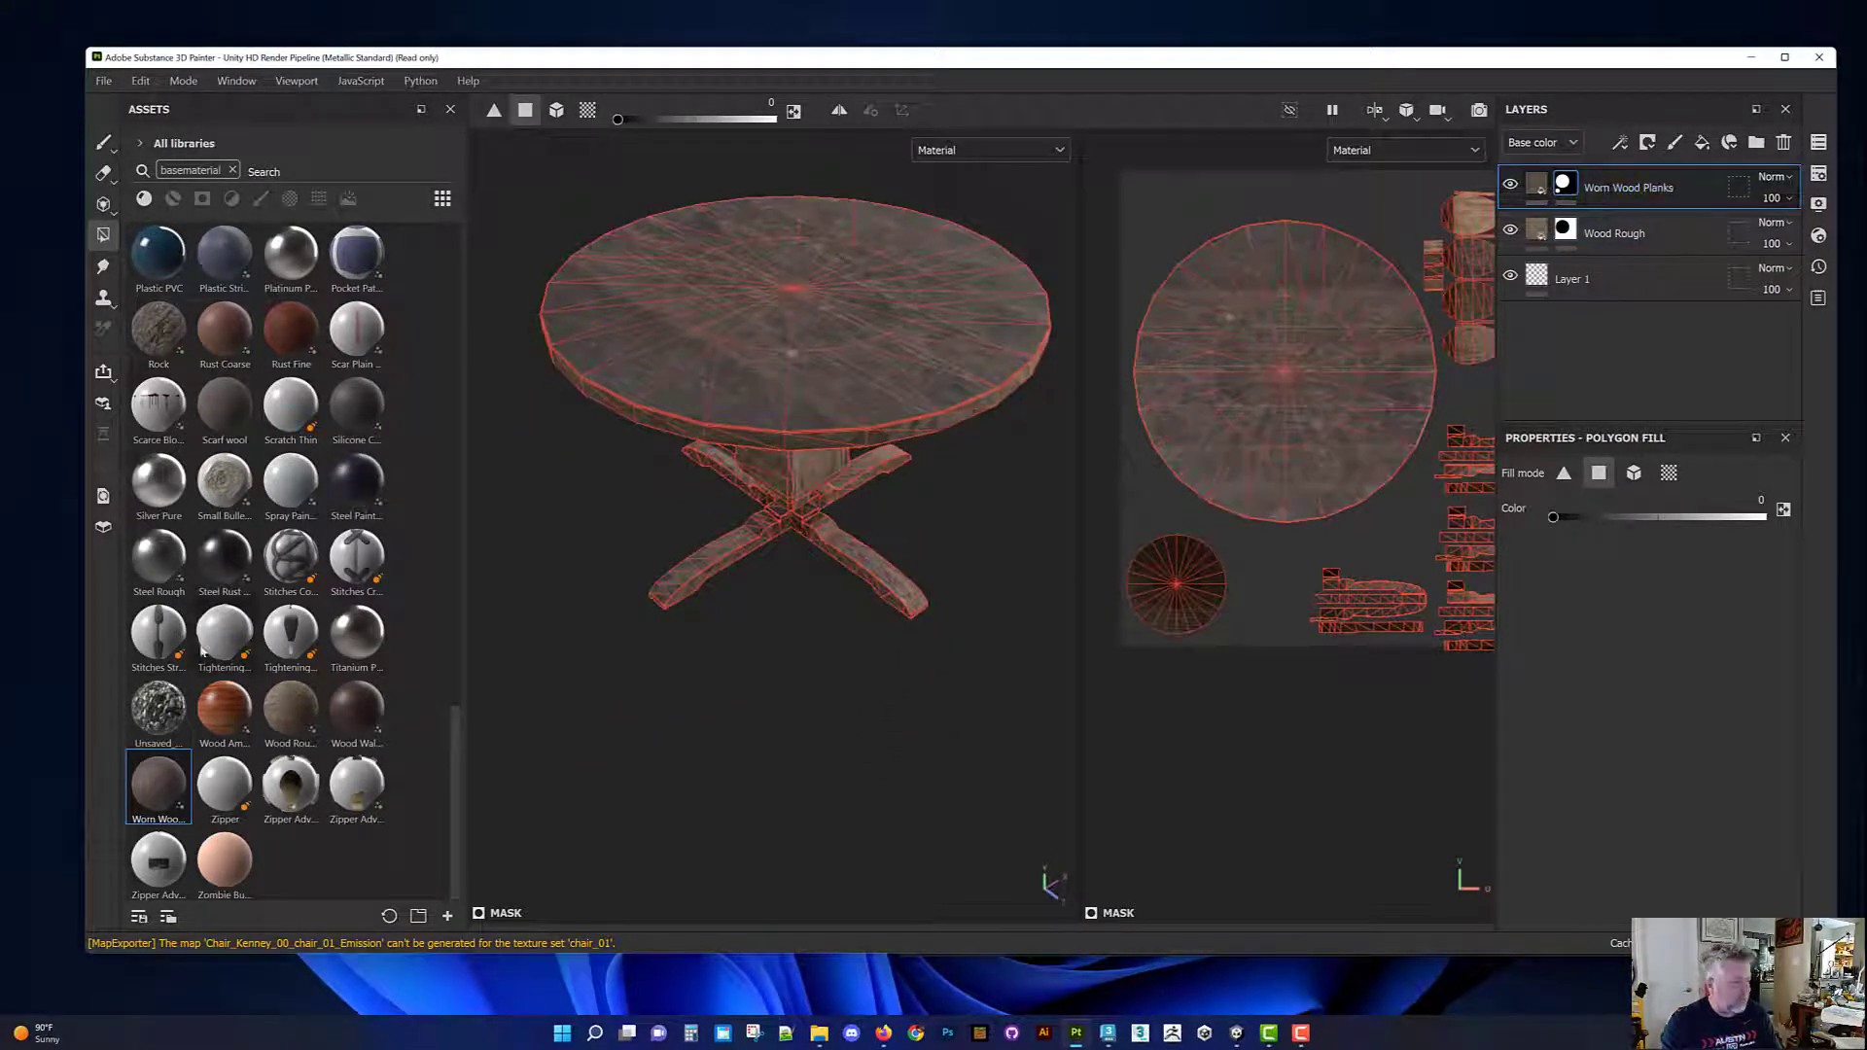
left_click_drag(218, 705, 1602, 178)
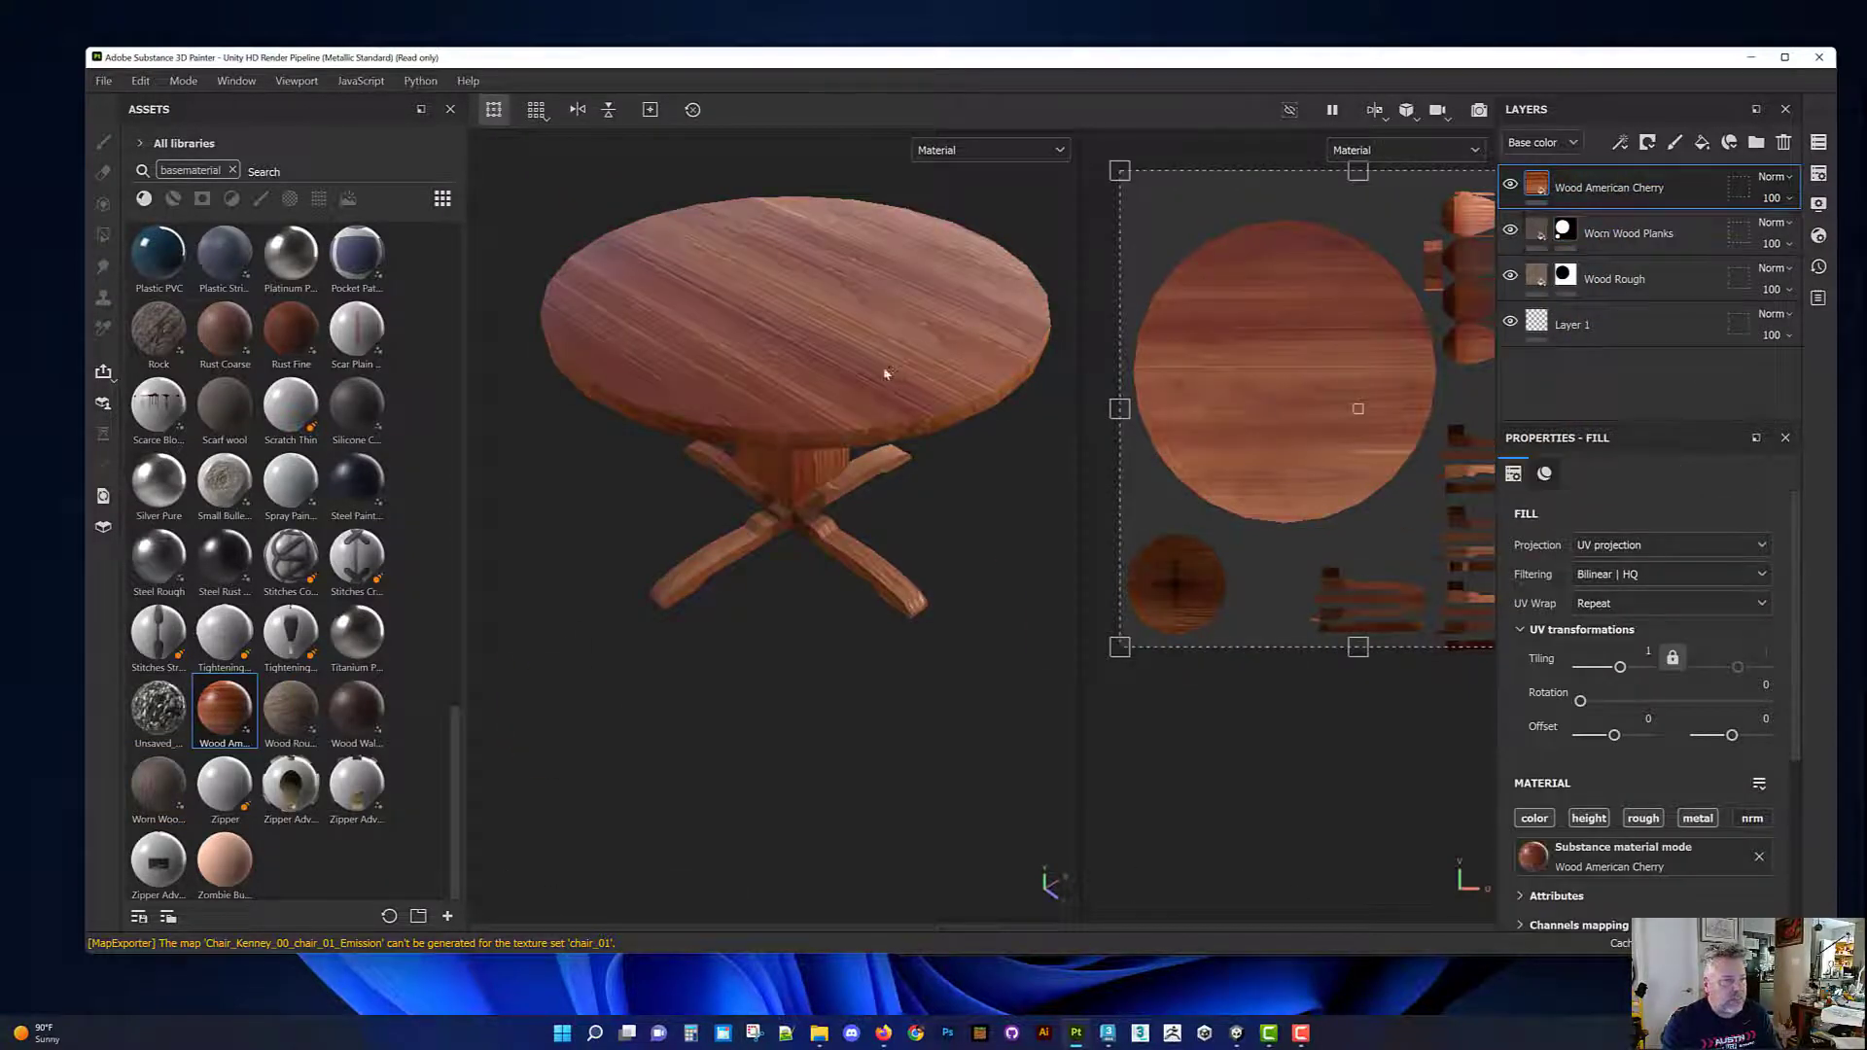
left_click_drag(883, 376, 983, 491, "alt")
middle_click_drag(1293, 397, 1165, 424, "alt")
Step: Hide the Wood American Cherry layer and examine the underlying wood on the tabletop, pedestal and UV islands
left_click(1511, 186)
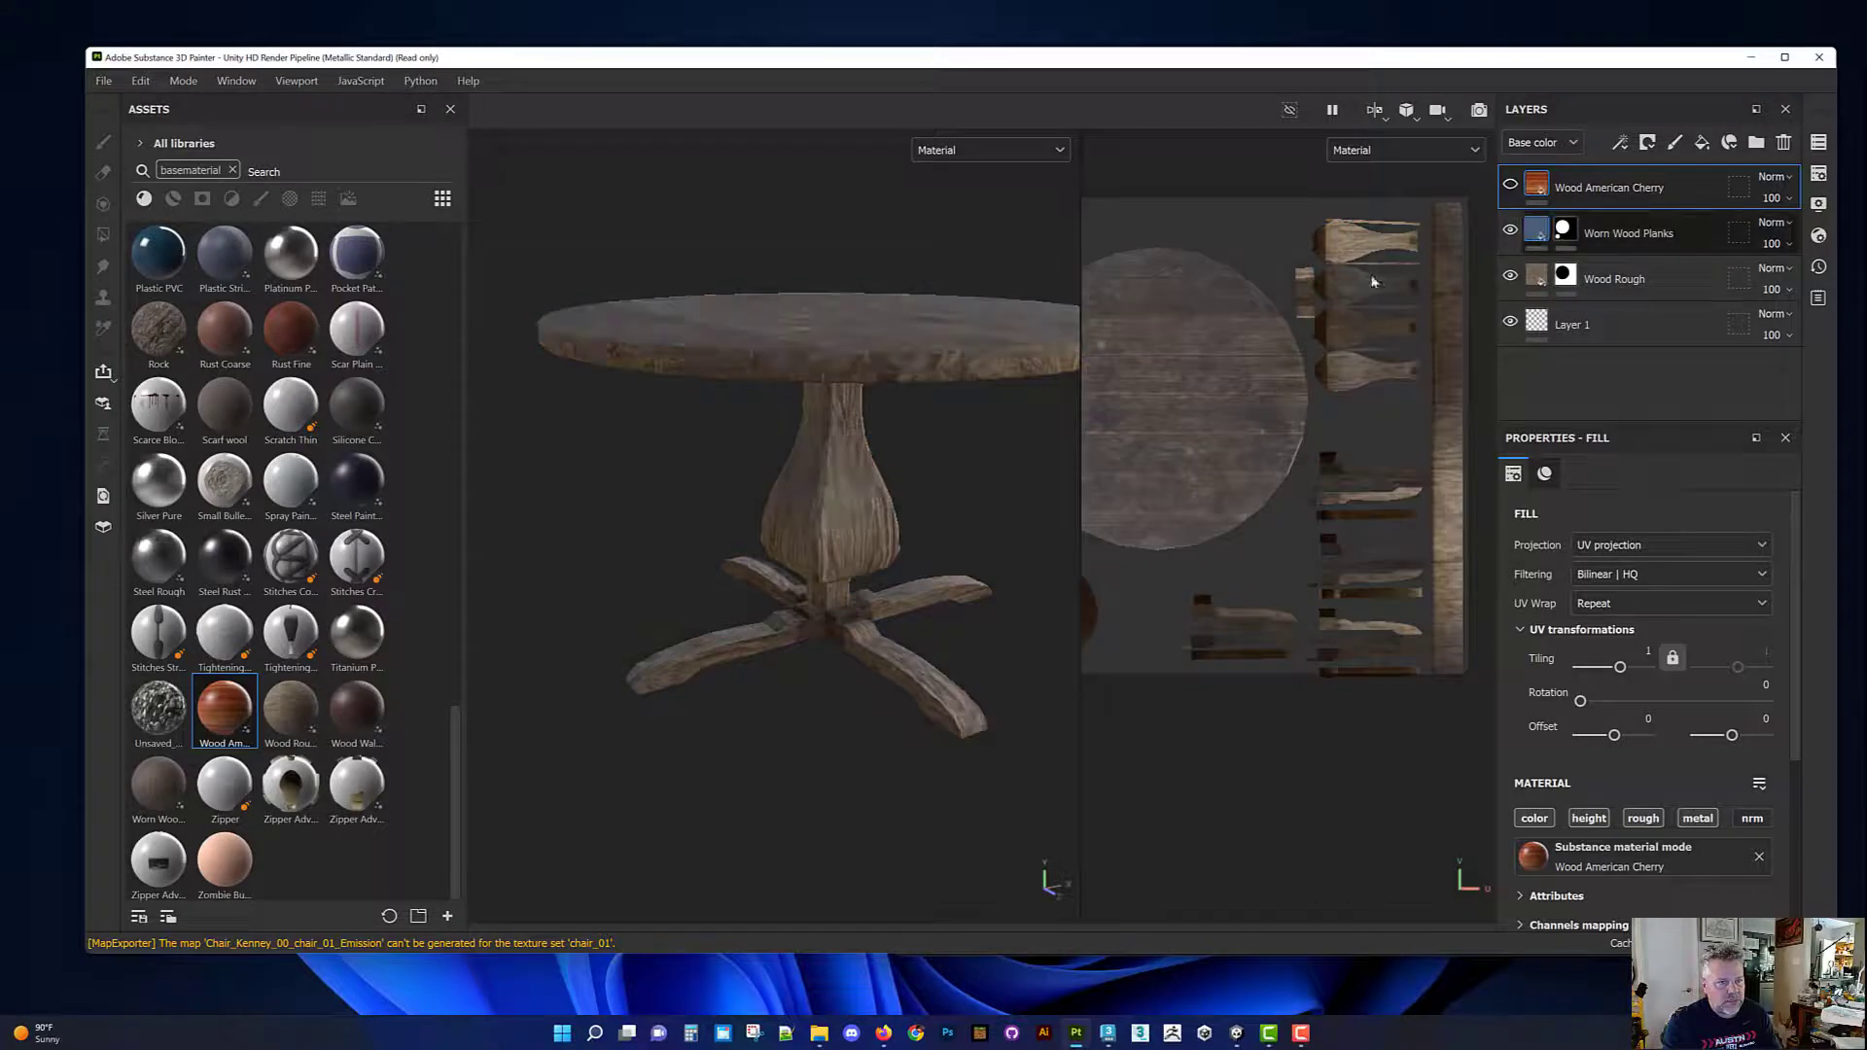
left_click_drag(875, 379, 809, 383, "alt")
scroll(1248, 307, "down", 1)
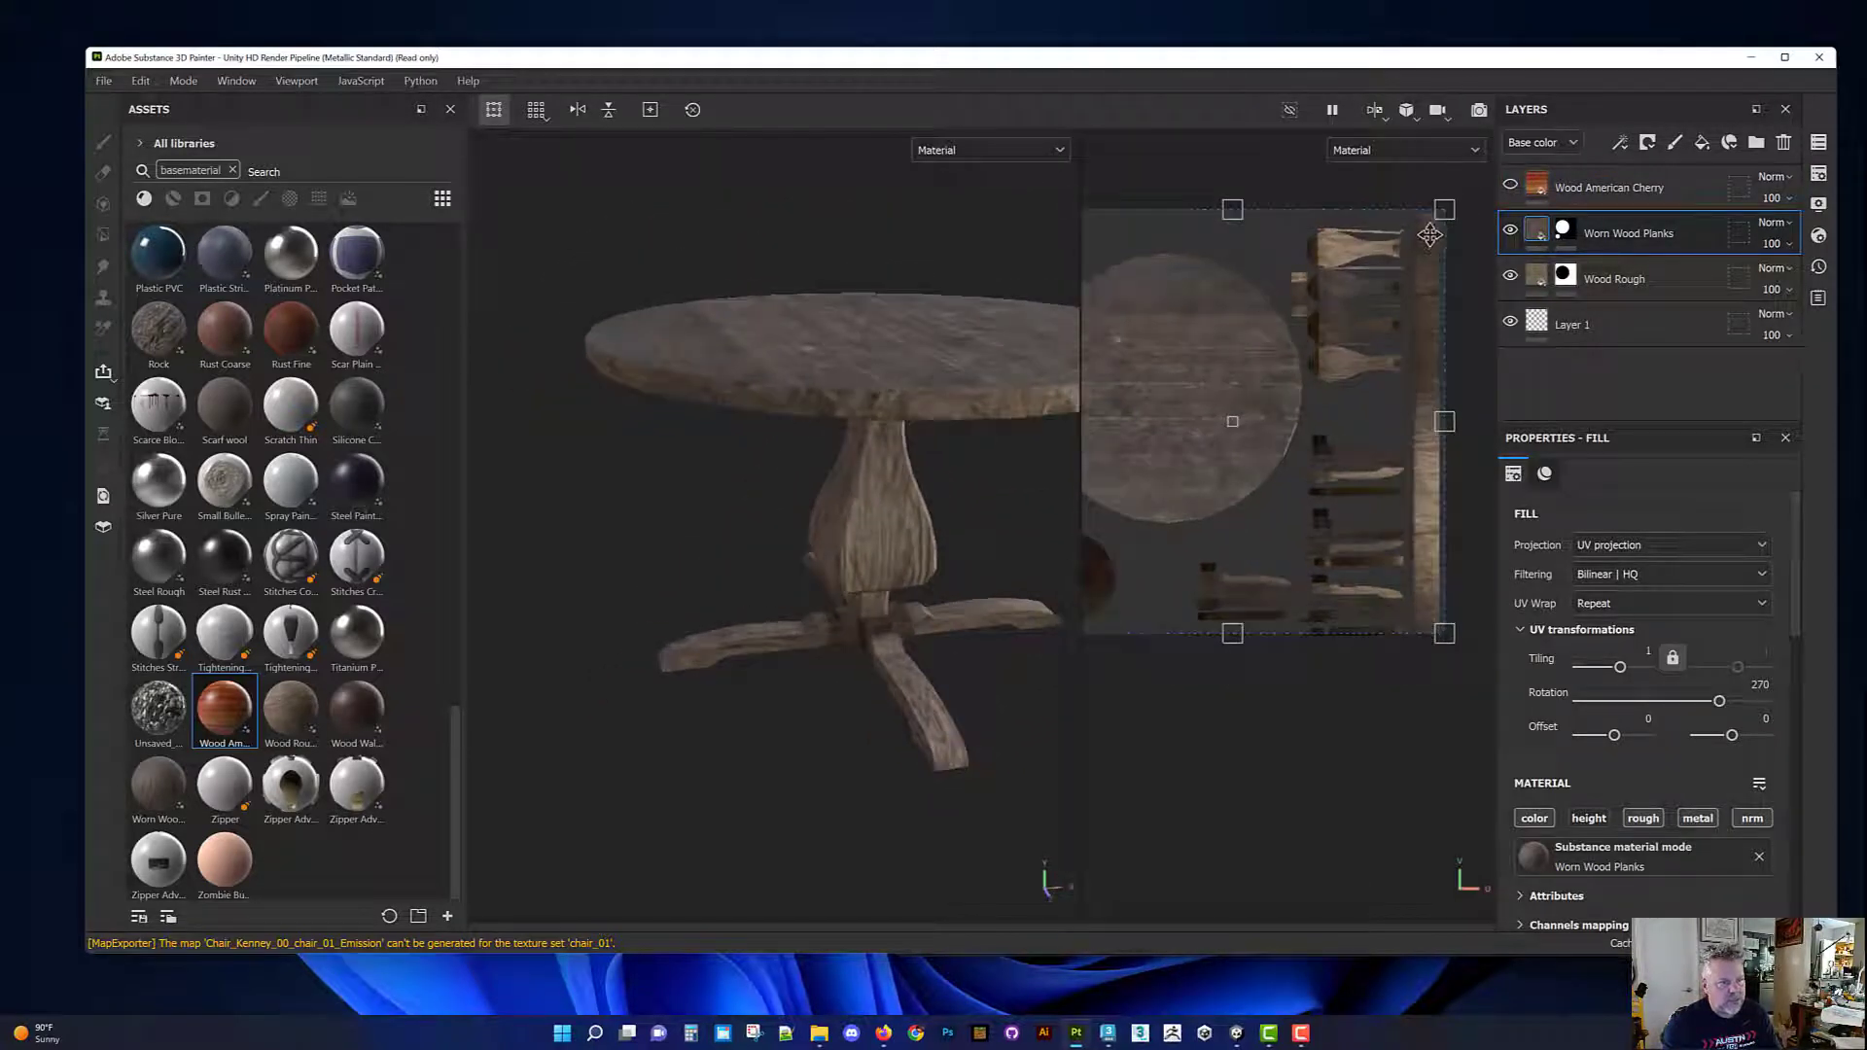
right_click_drag(1430, 235, 1426, 240, "alt")
left_click_drag(975, 342, 874, 513, "alt")
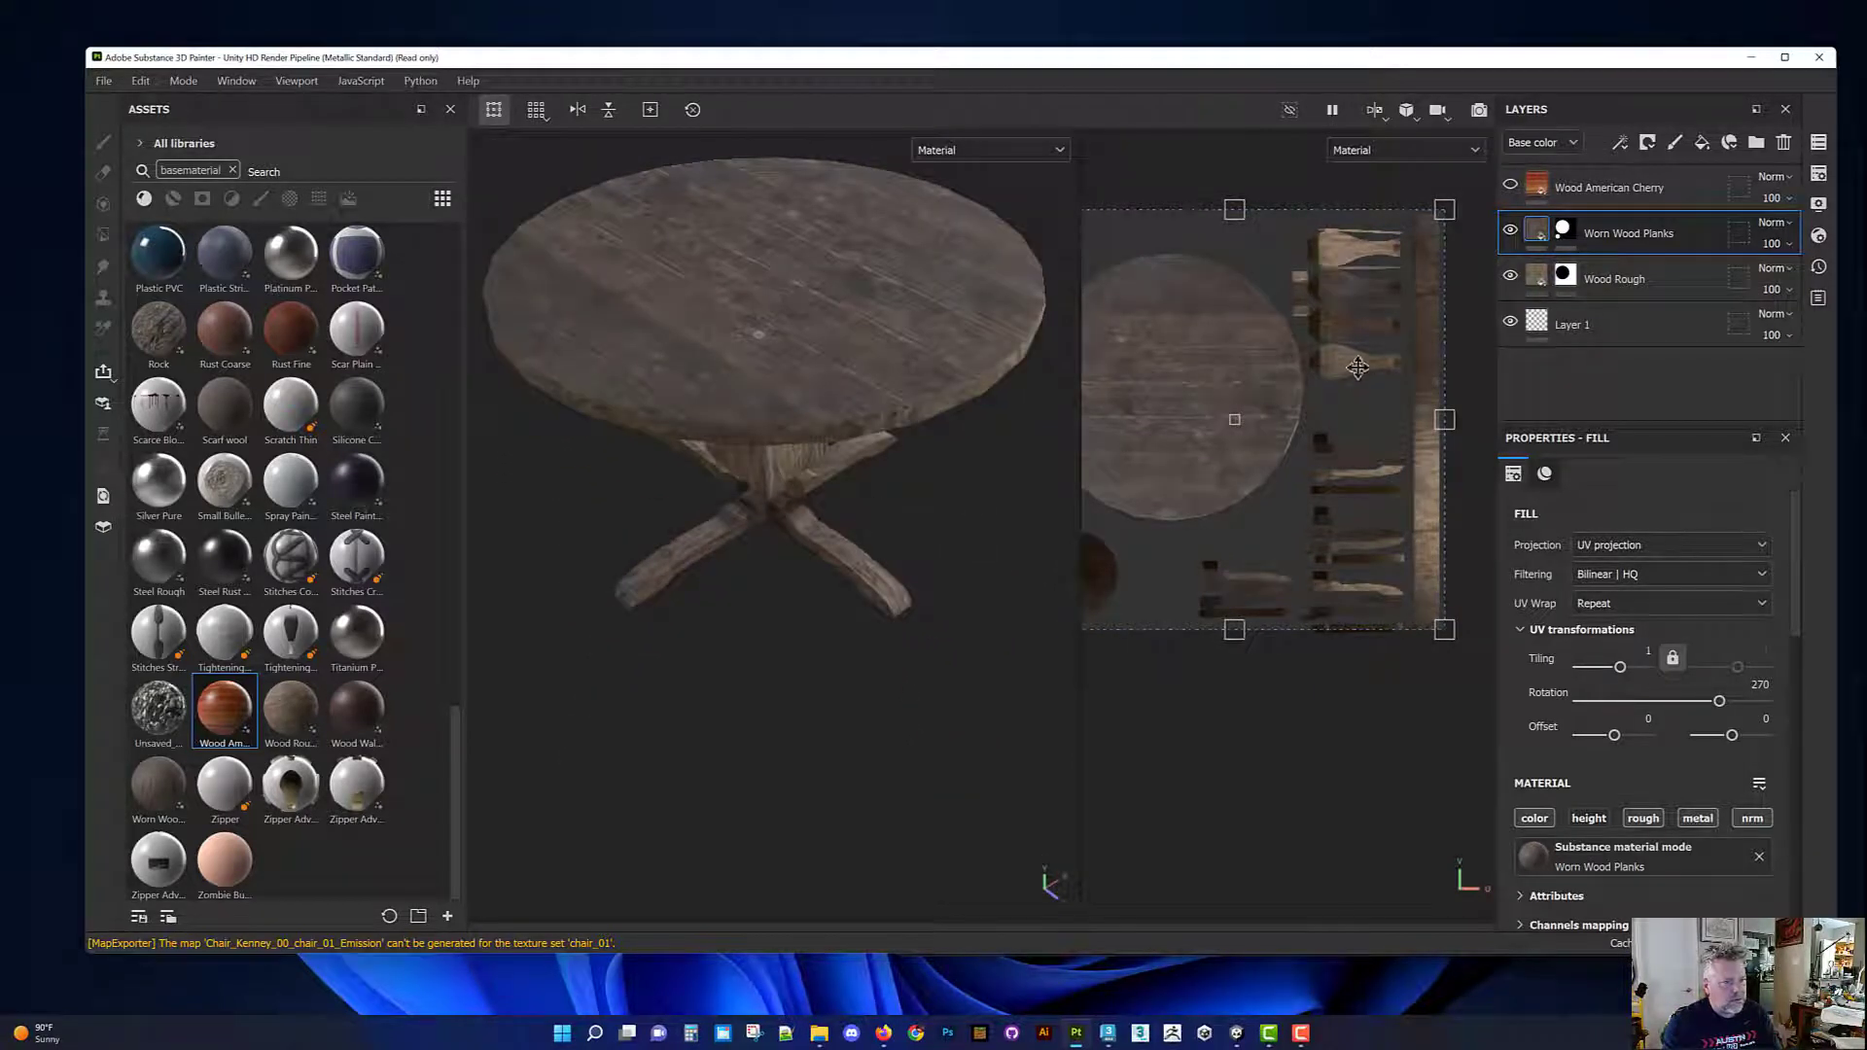
left_click_drag(973, 438, 681, 418, "alt")
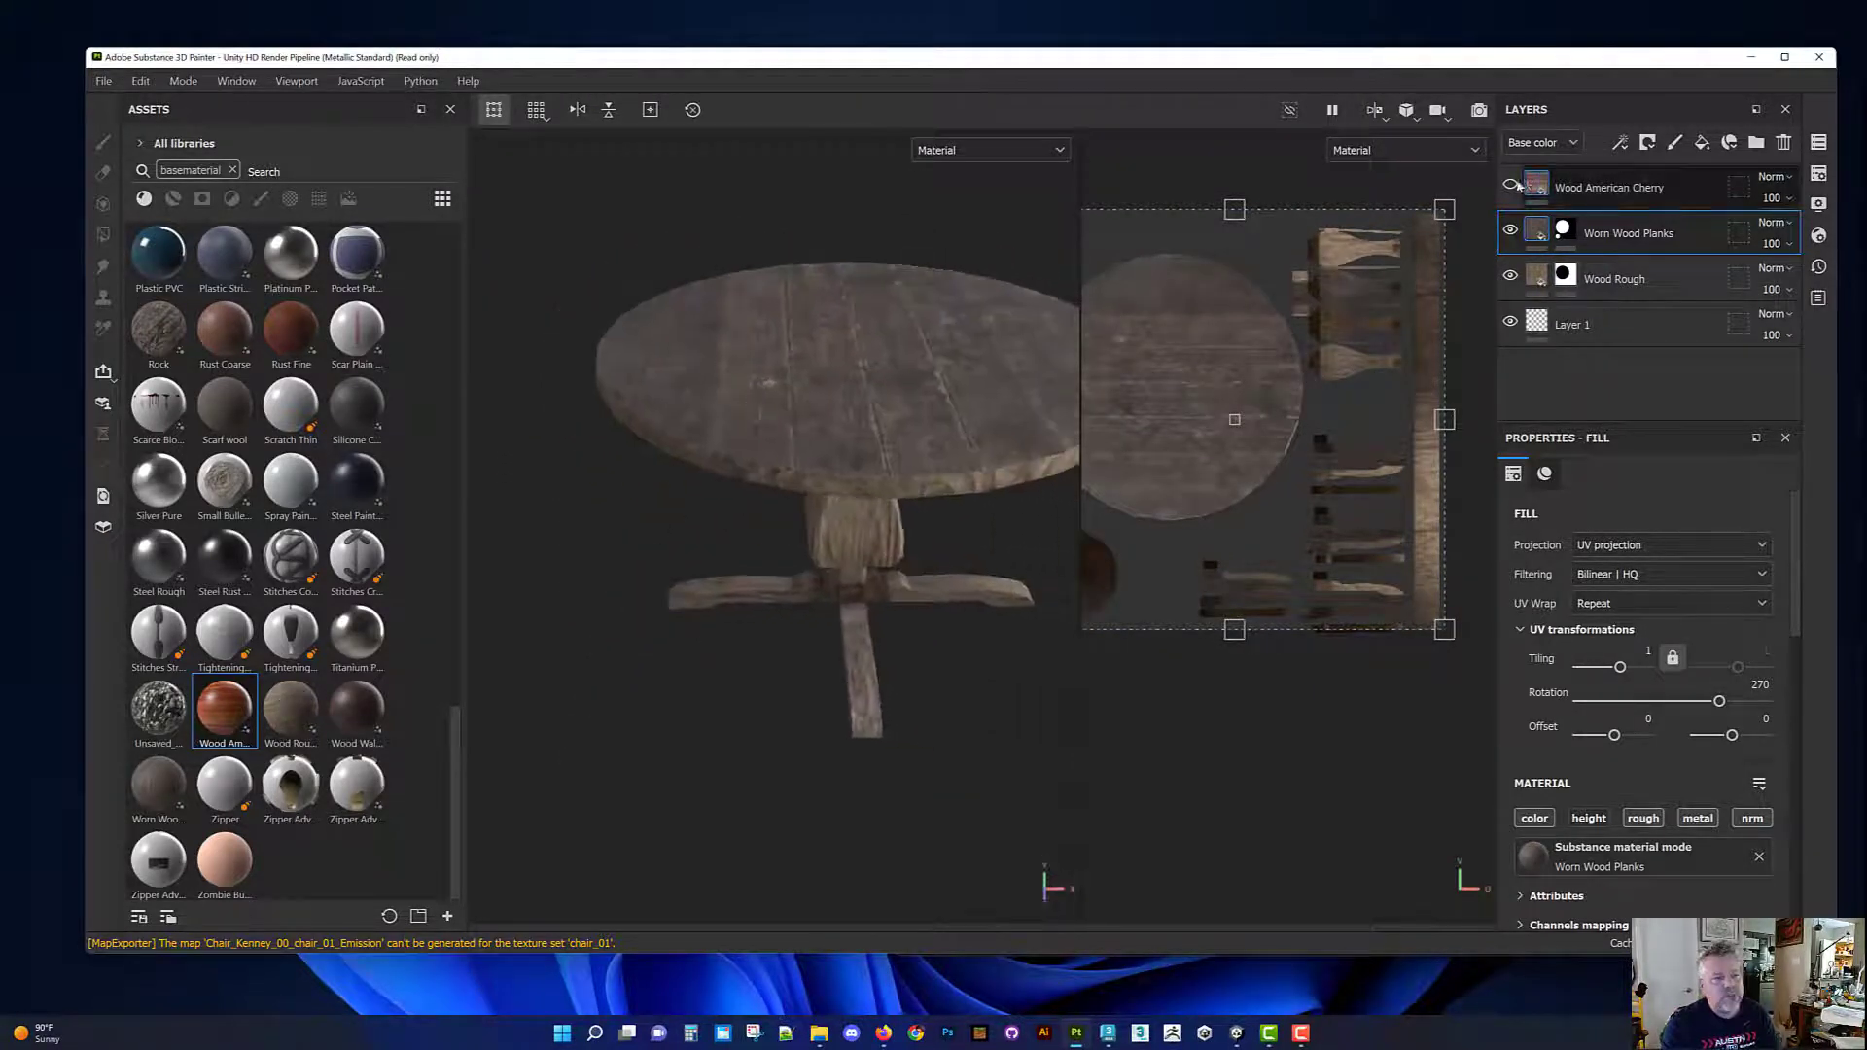
Step: Show the Wood American Cherry layer again and add a black mask to it
left_click(1588, 192)
left_click_drag(833, 335, 1217, 242, "alt")
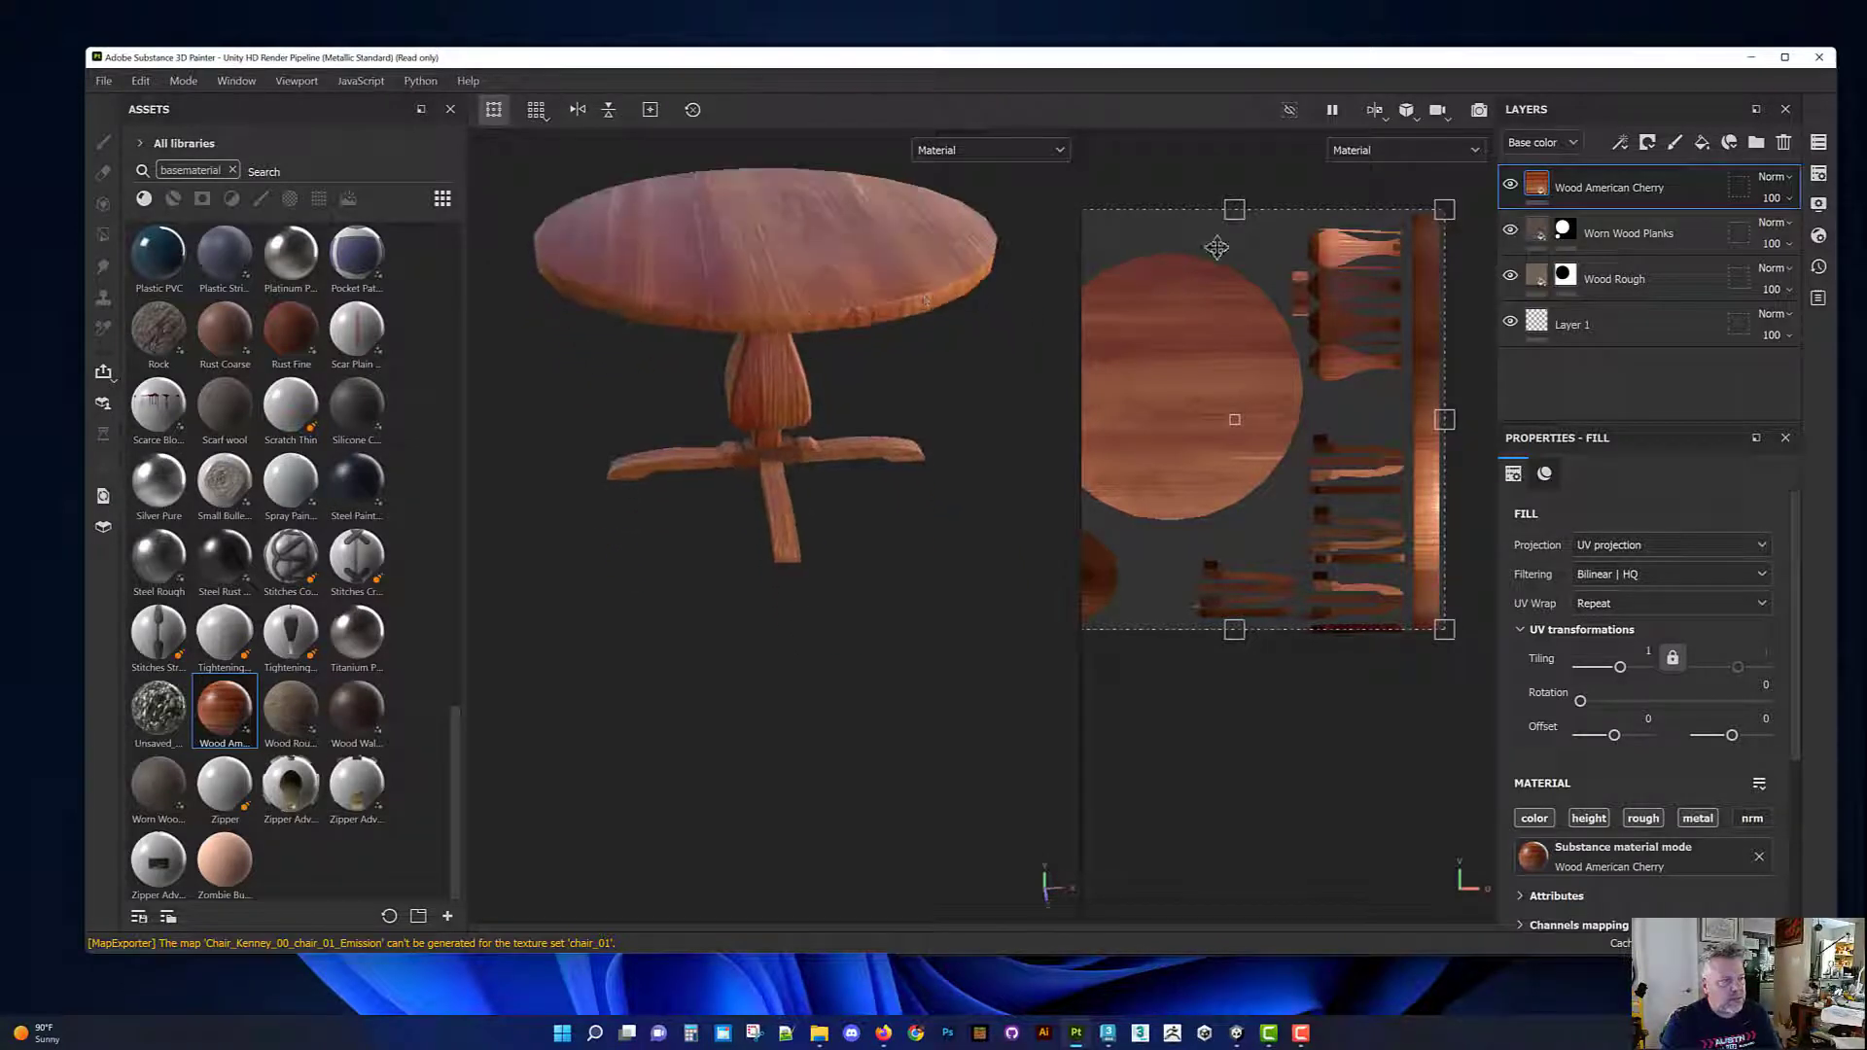
left_click(1649, 143)
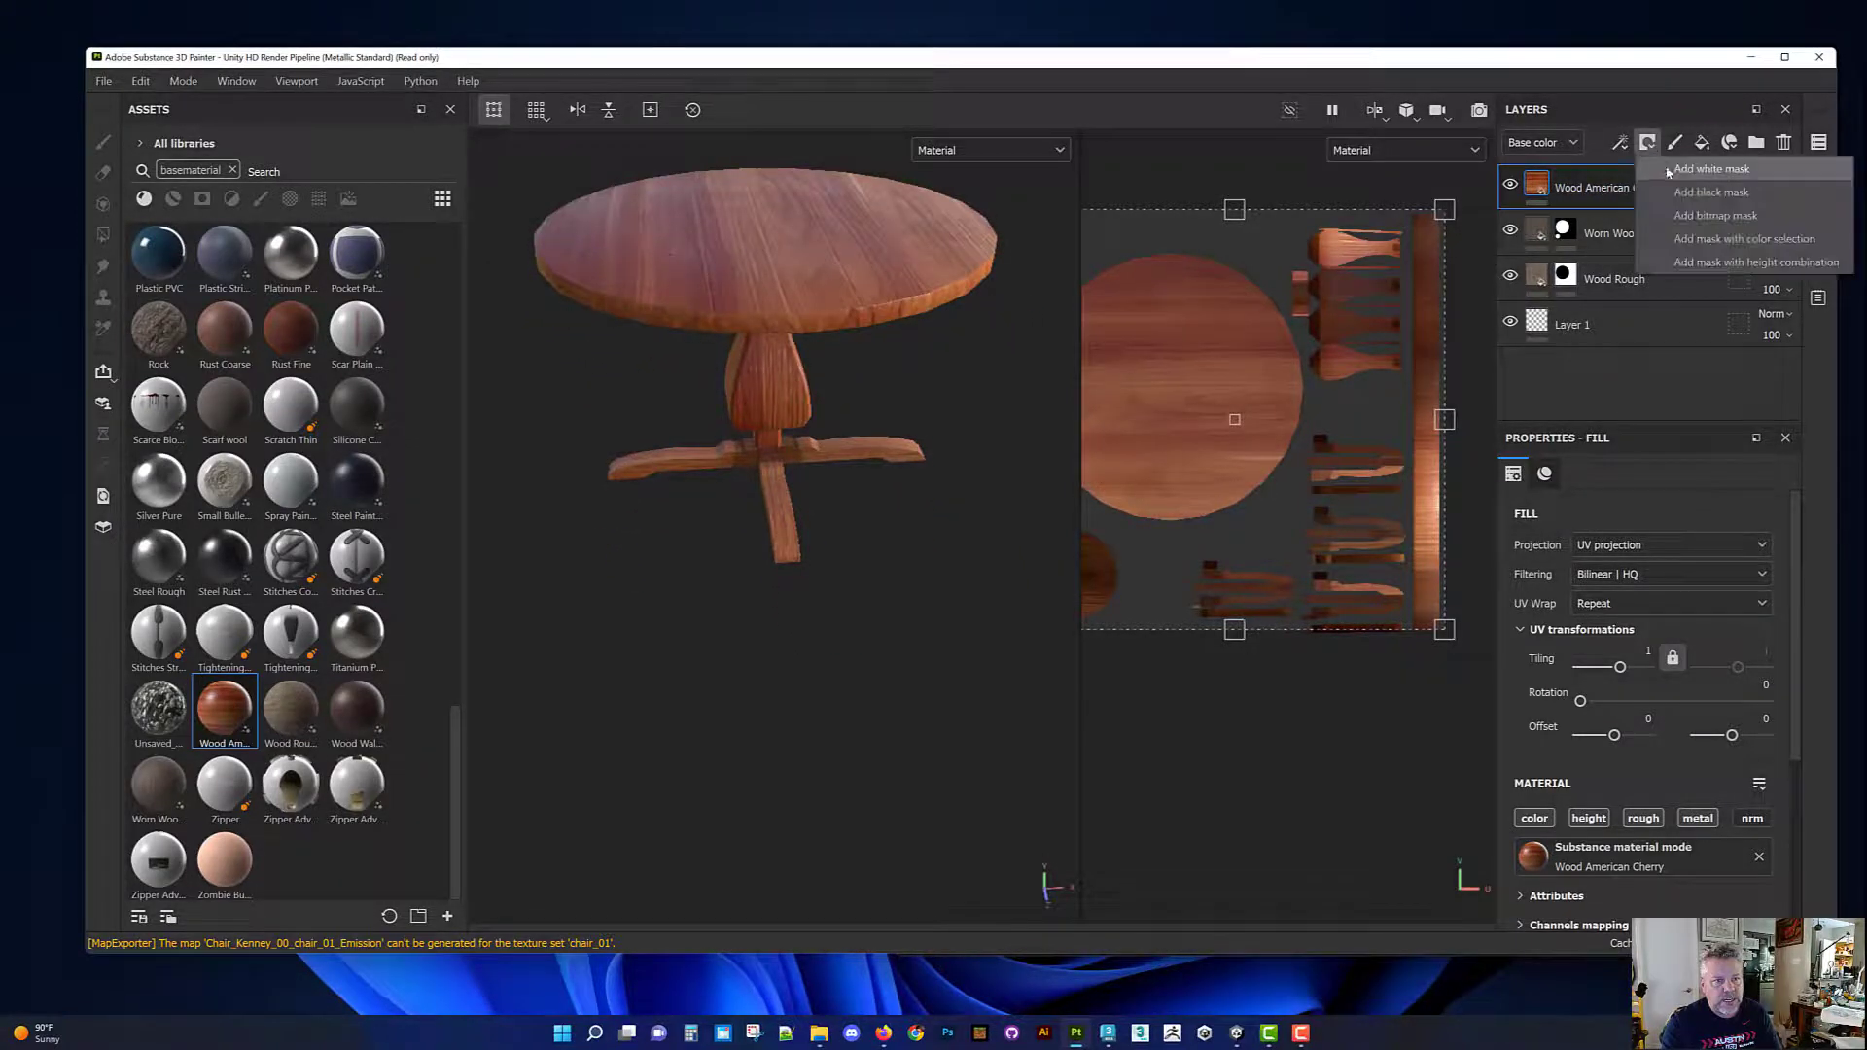
left_click(1712, 192)
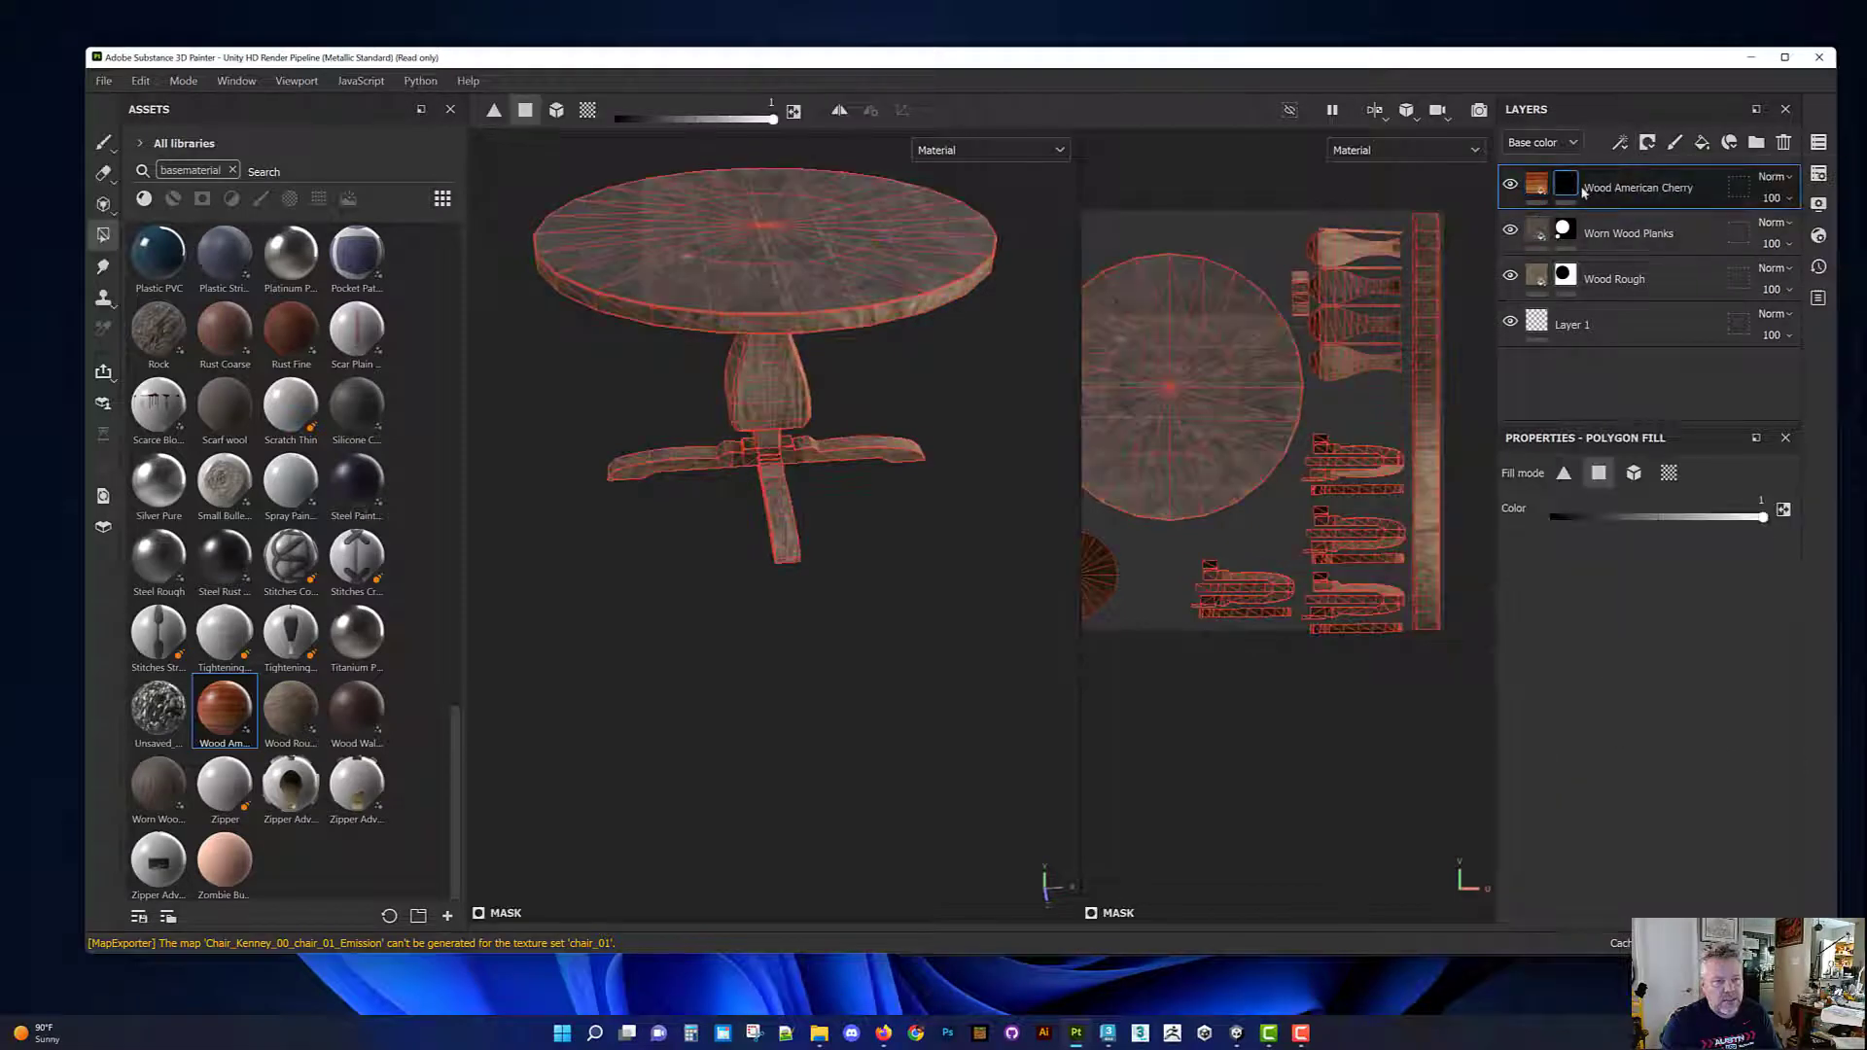
Step: Add a generator to the Wood American Cherry mask and set it to Dirt
left_click(1620, 143)
left_click(1681, 169)
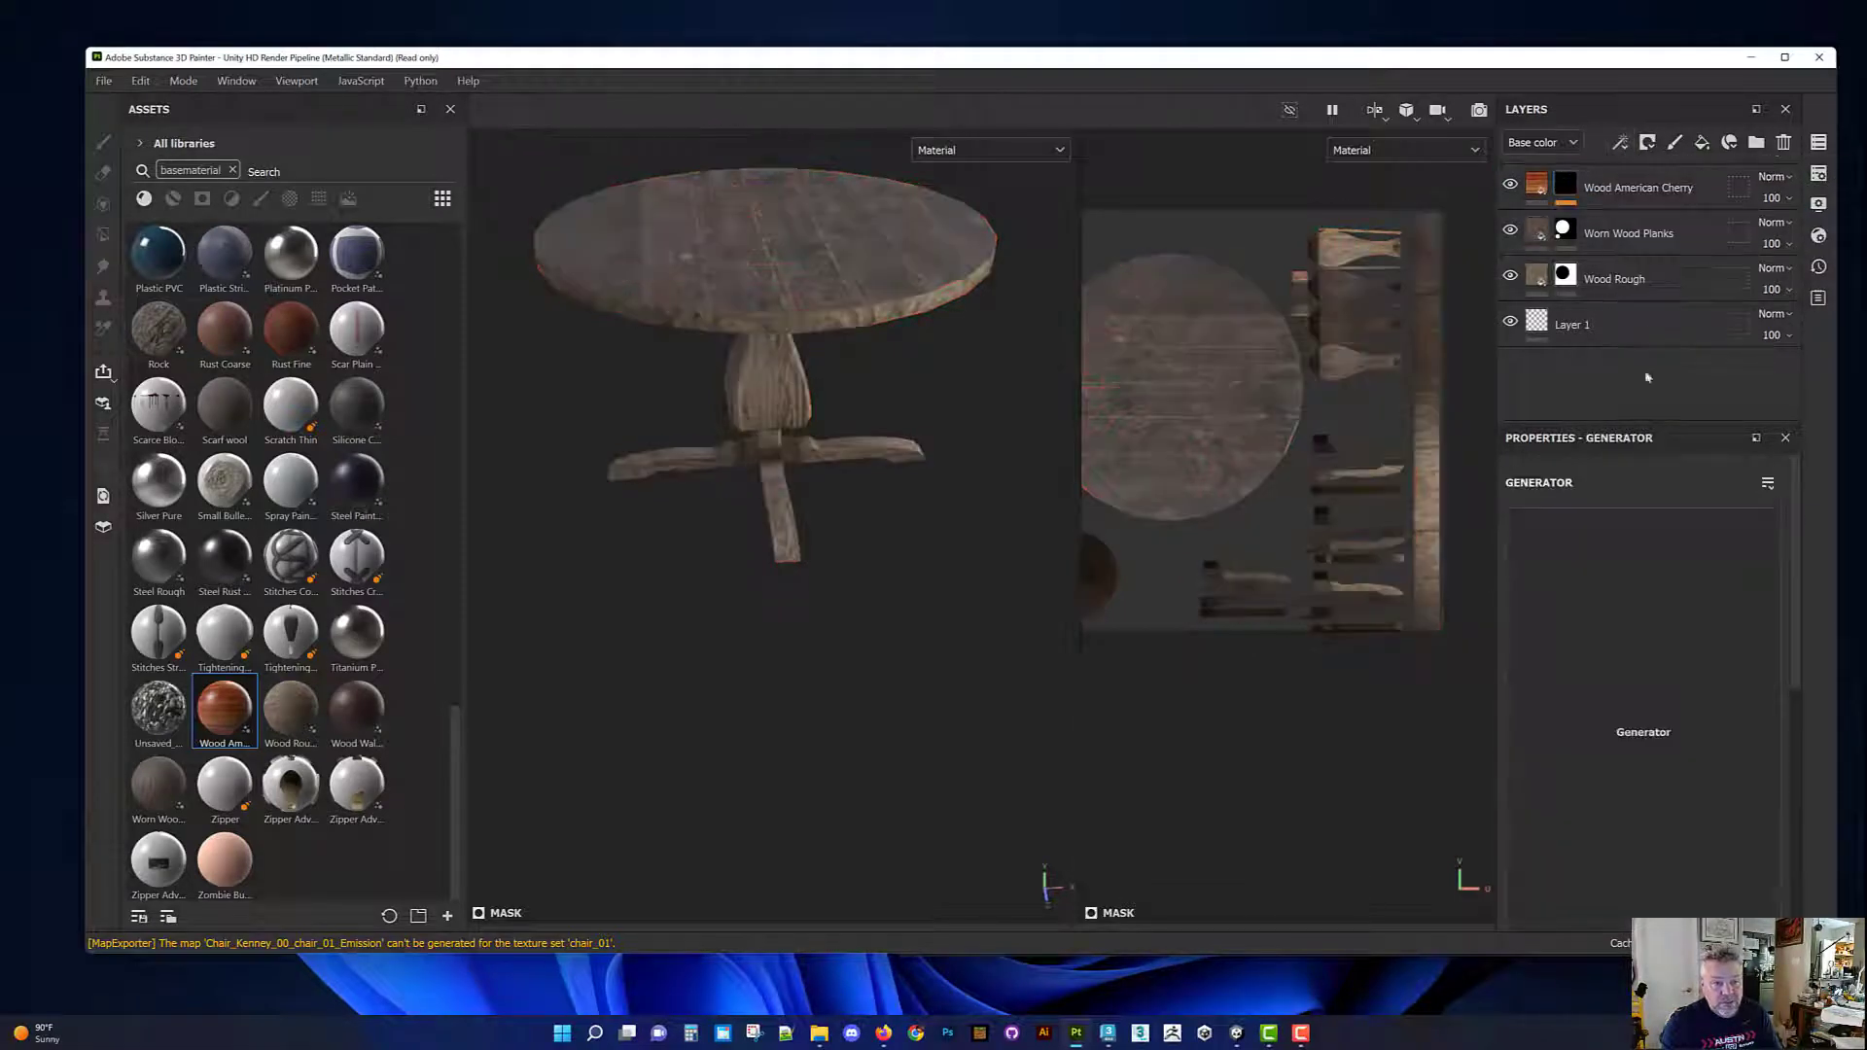
left_click(1632, 531)
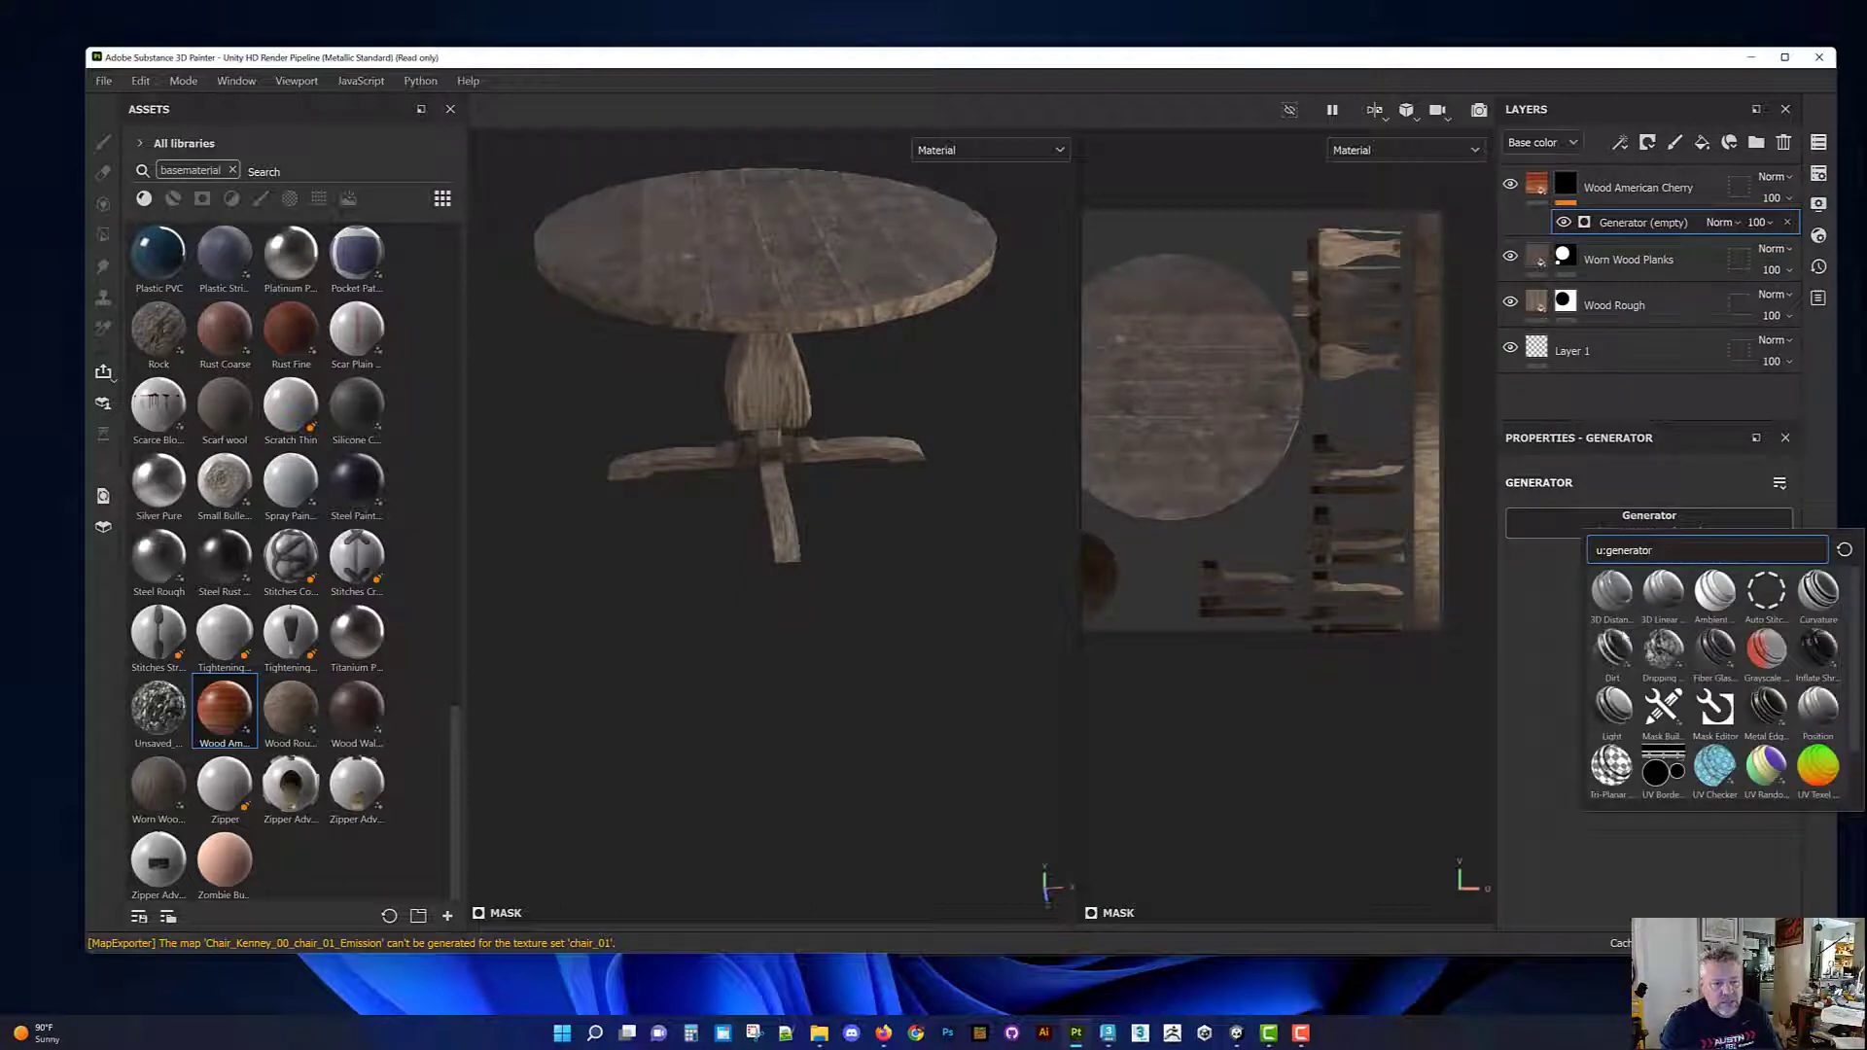
left_click(1613, 645)
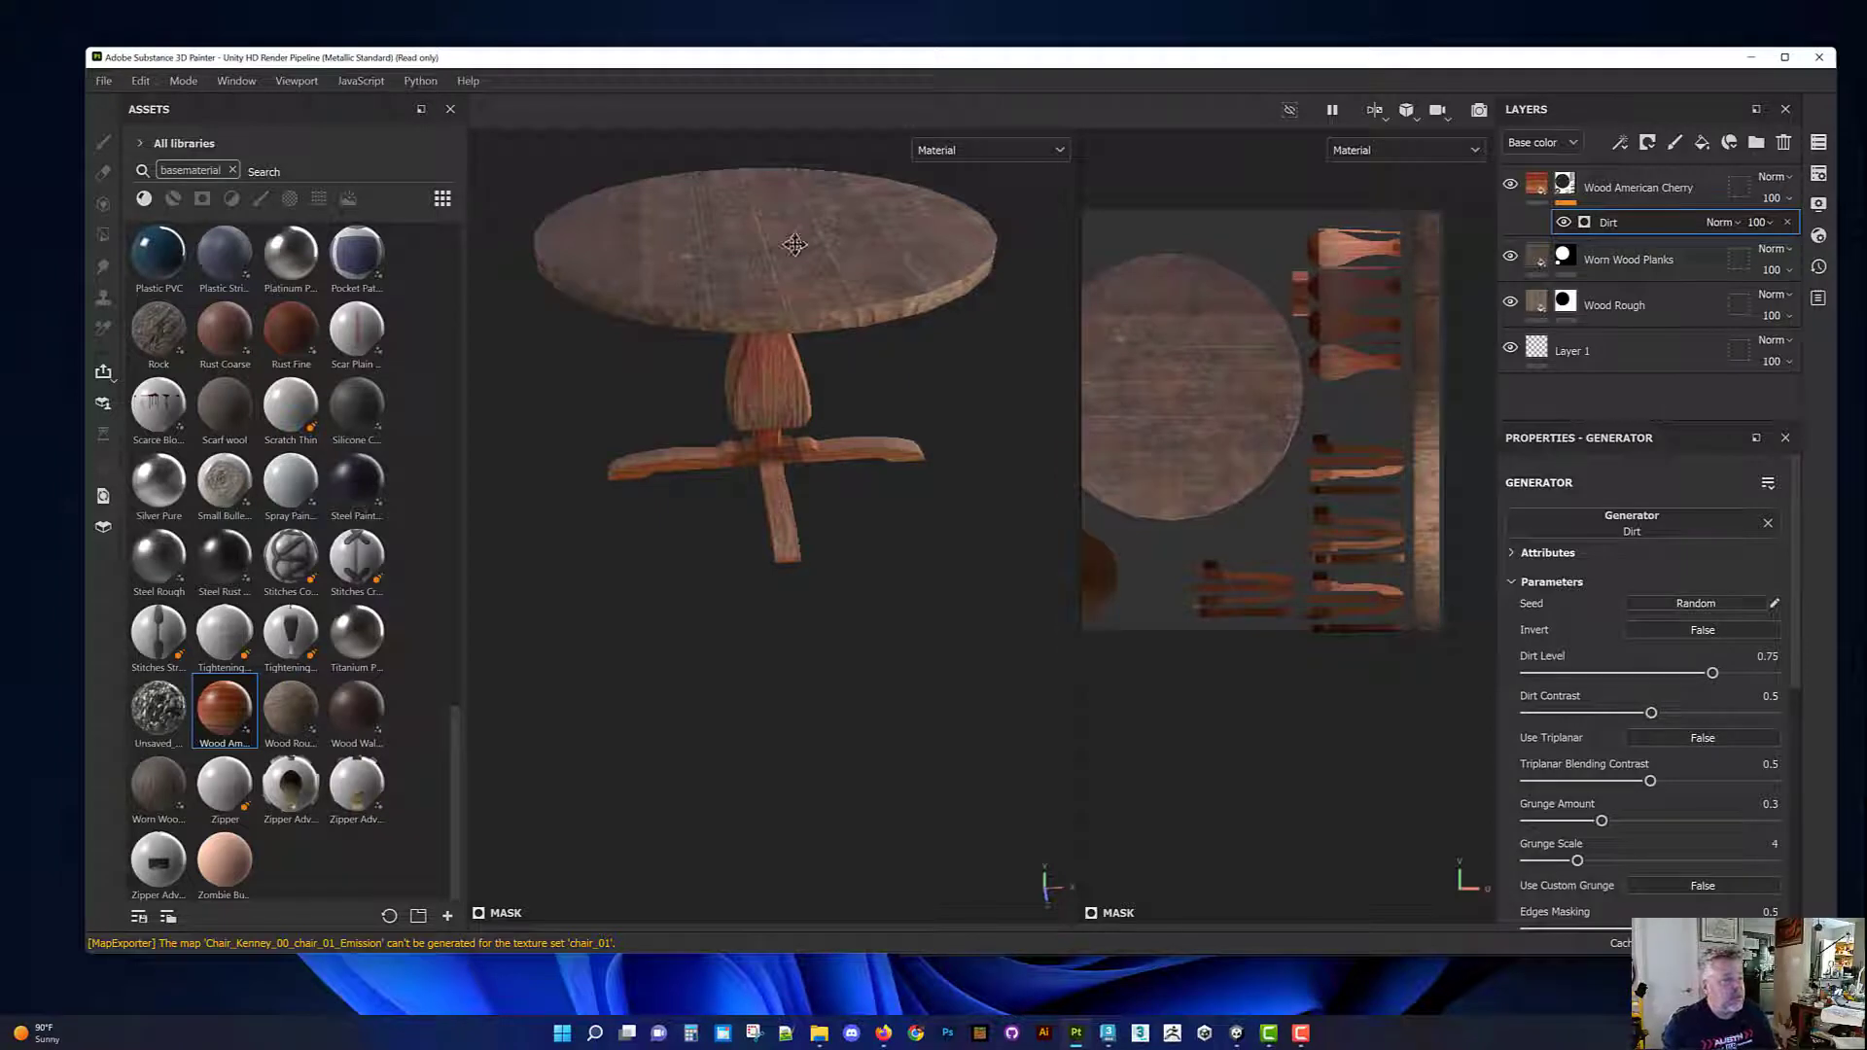
Step: Raise the Dirt generator's Dirt Level to 0.83 while checking the tabletop
left_click_drag(792, 243, 1155, 531, "alt")
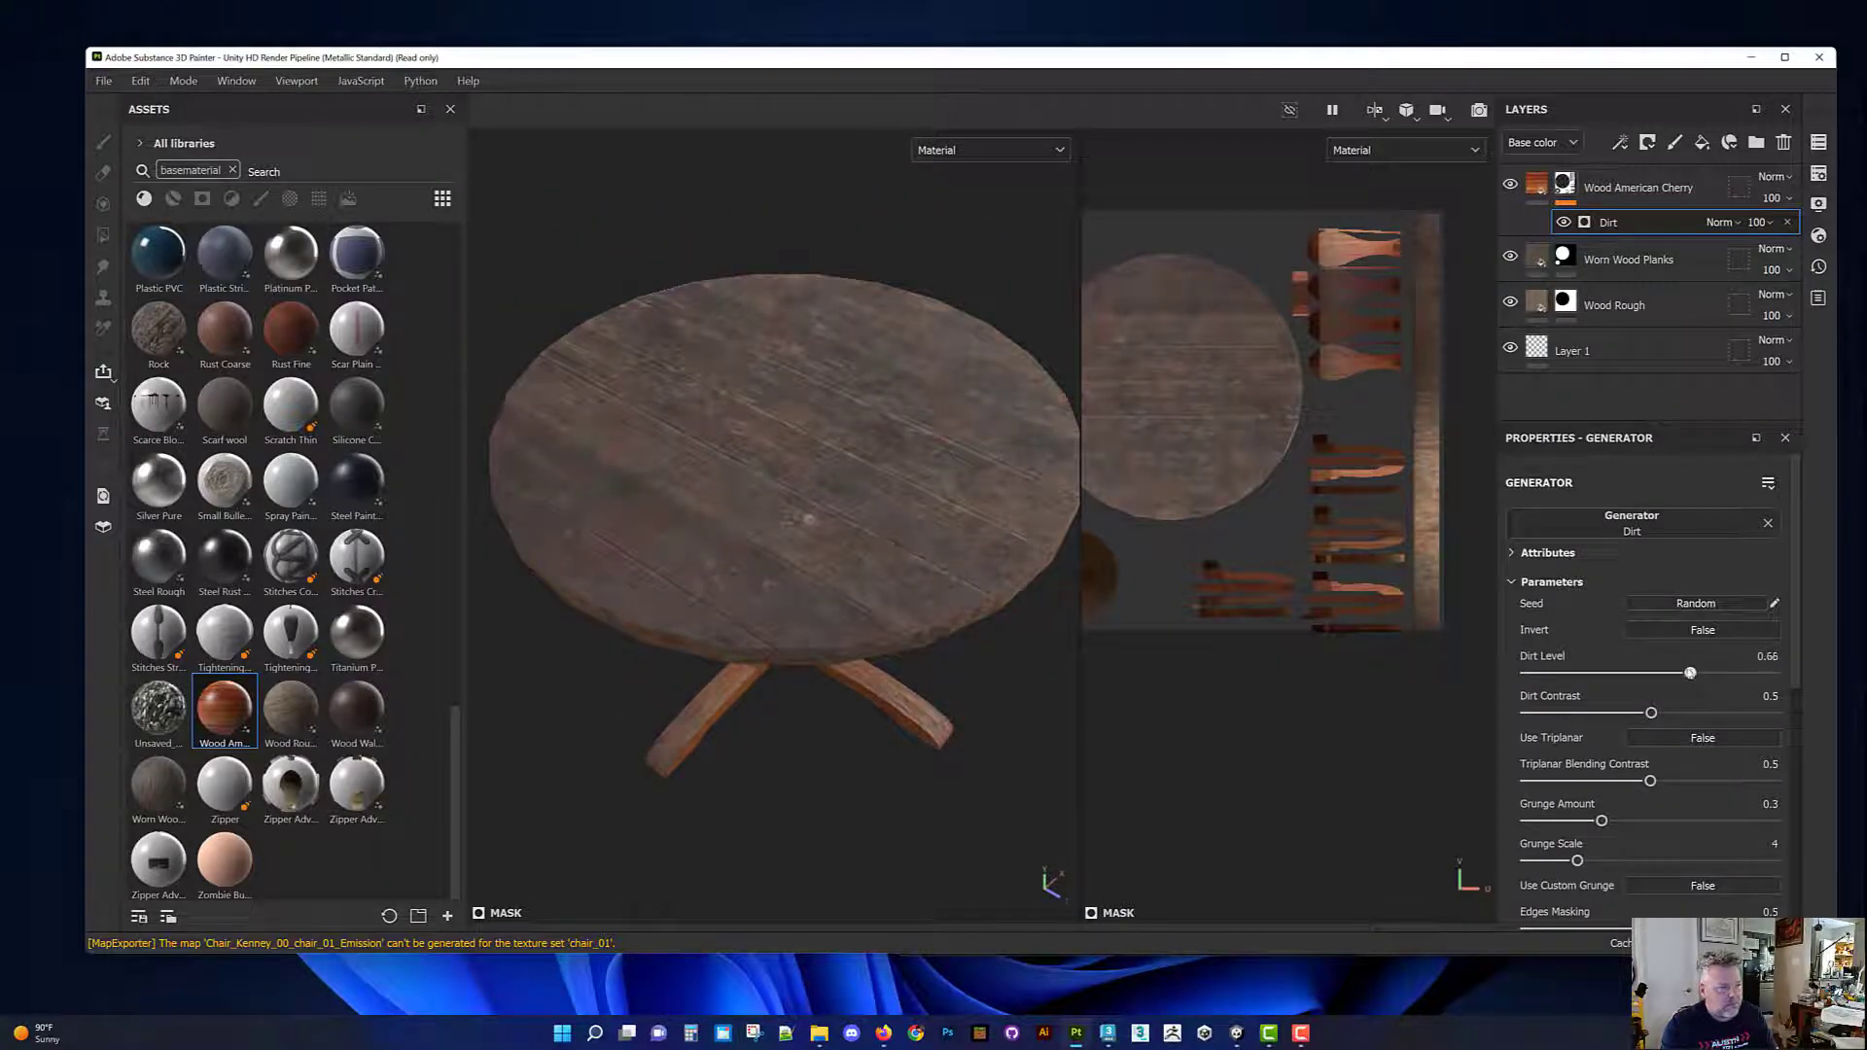
left_click_drag(1690, 673, 1741, 673)
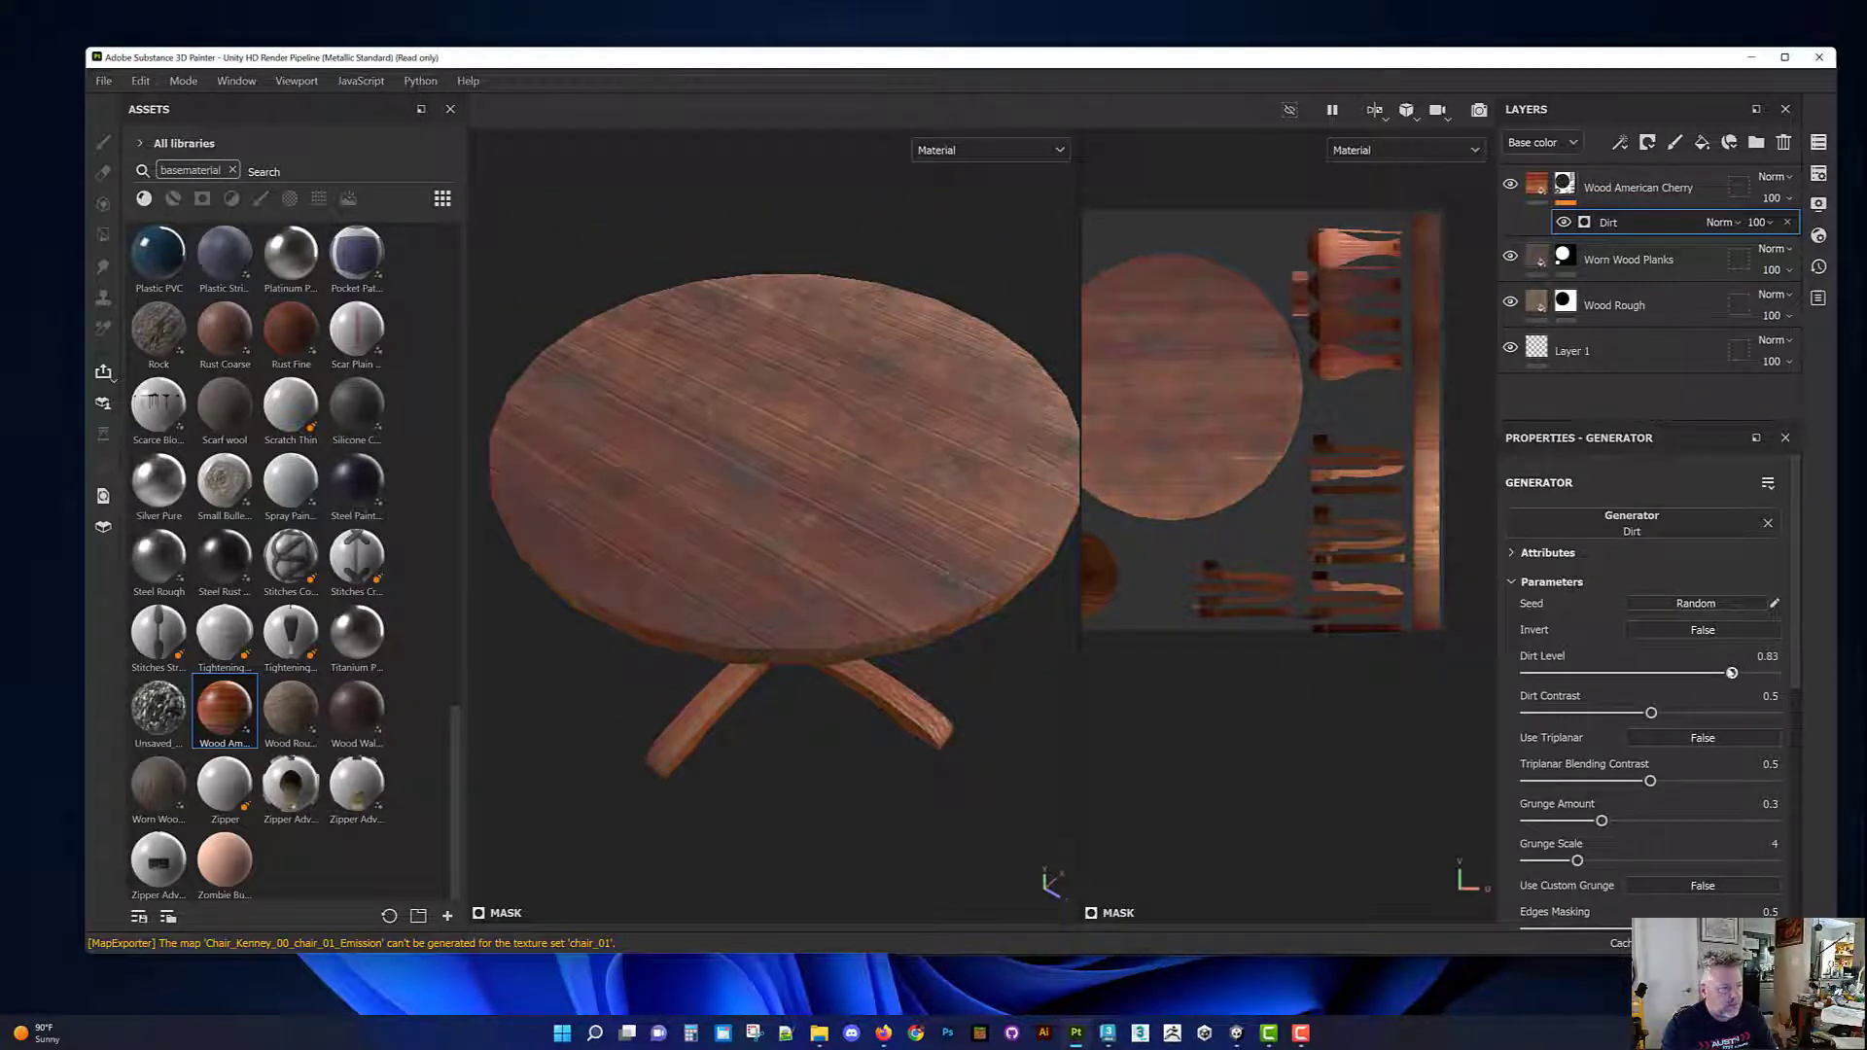
mouse_move(983, 496)
left_mouse_down("alt")
mouse_move(934, 609)
mouse_move(792, 458)
mouse_move(820, 584)
mouse_move(763, 529)
mouse_move(754, 584)
mouse_move(938, 598)
mouse_move(891, 575)
left_mouse_up("alt")
Step: Add a Paint effect above the Dirt generator in the Wood American Cherry mask
key("1")
mouse_move(862, 429)
left_mouse_down("alt")
mouse_move(851, 495)
mouse_move(924, 717)
mouse_move(779, 558)
mouse_move(831, 715)
mouse_move(804, 600)
mouse_move(701, 769)
mouse_move(784, 617)
mouse_move(822, 622)
mouse_move(888, 563)
mouse_move(973, 608)
mouse_move(938, 563)
mouse_move(730, 617)
mouse_move(678, 579)
left_mouse_up("alt")
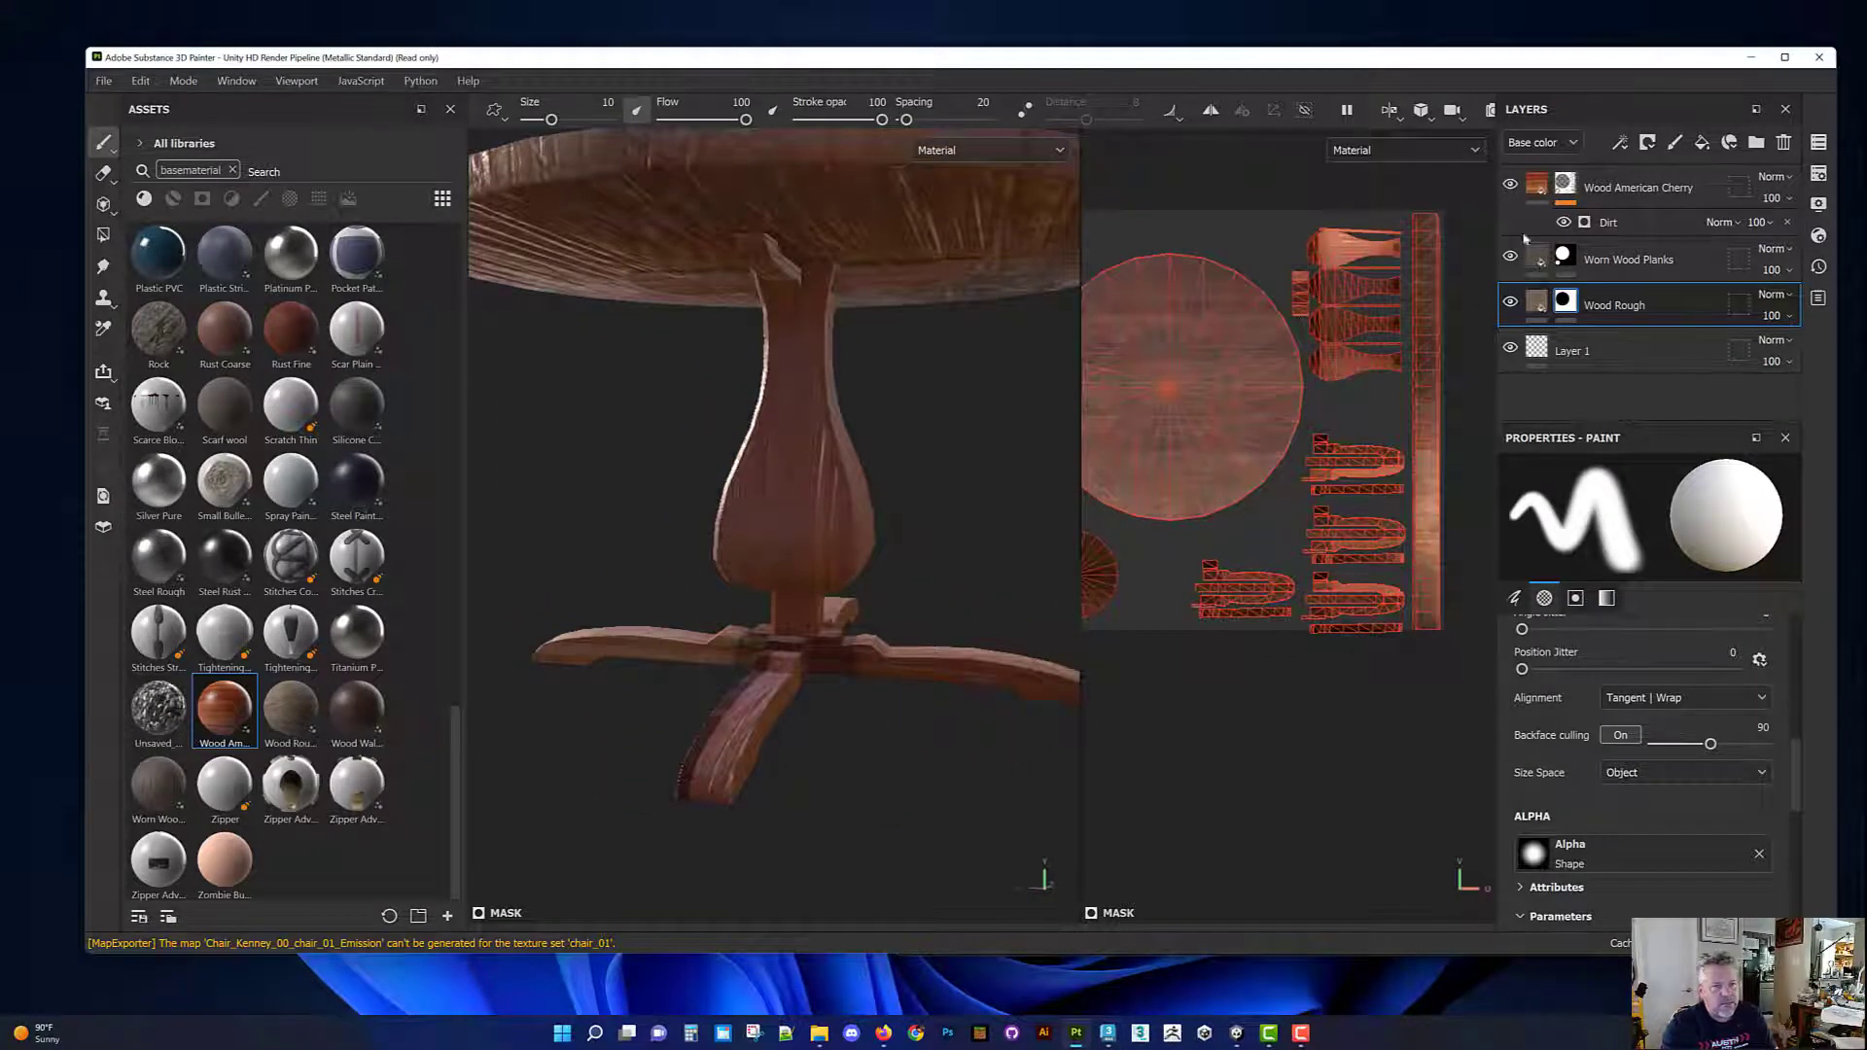
left_click(1617, 200)
left_click(1622, 223)
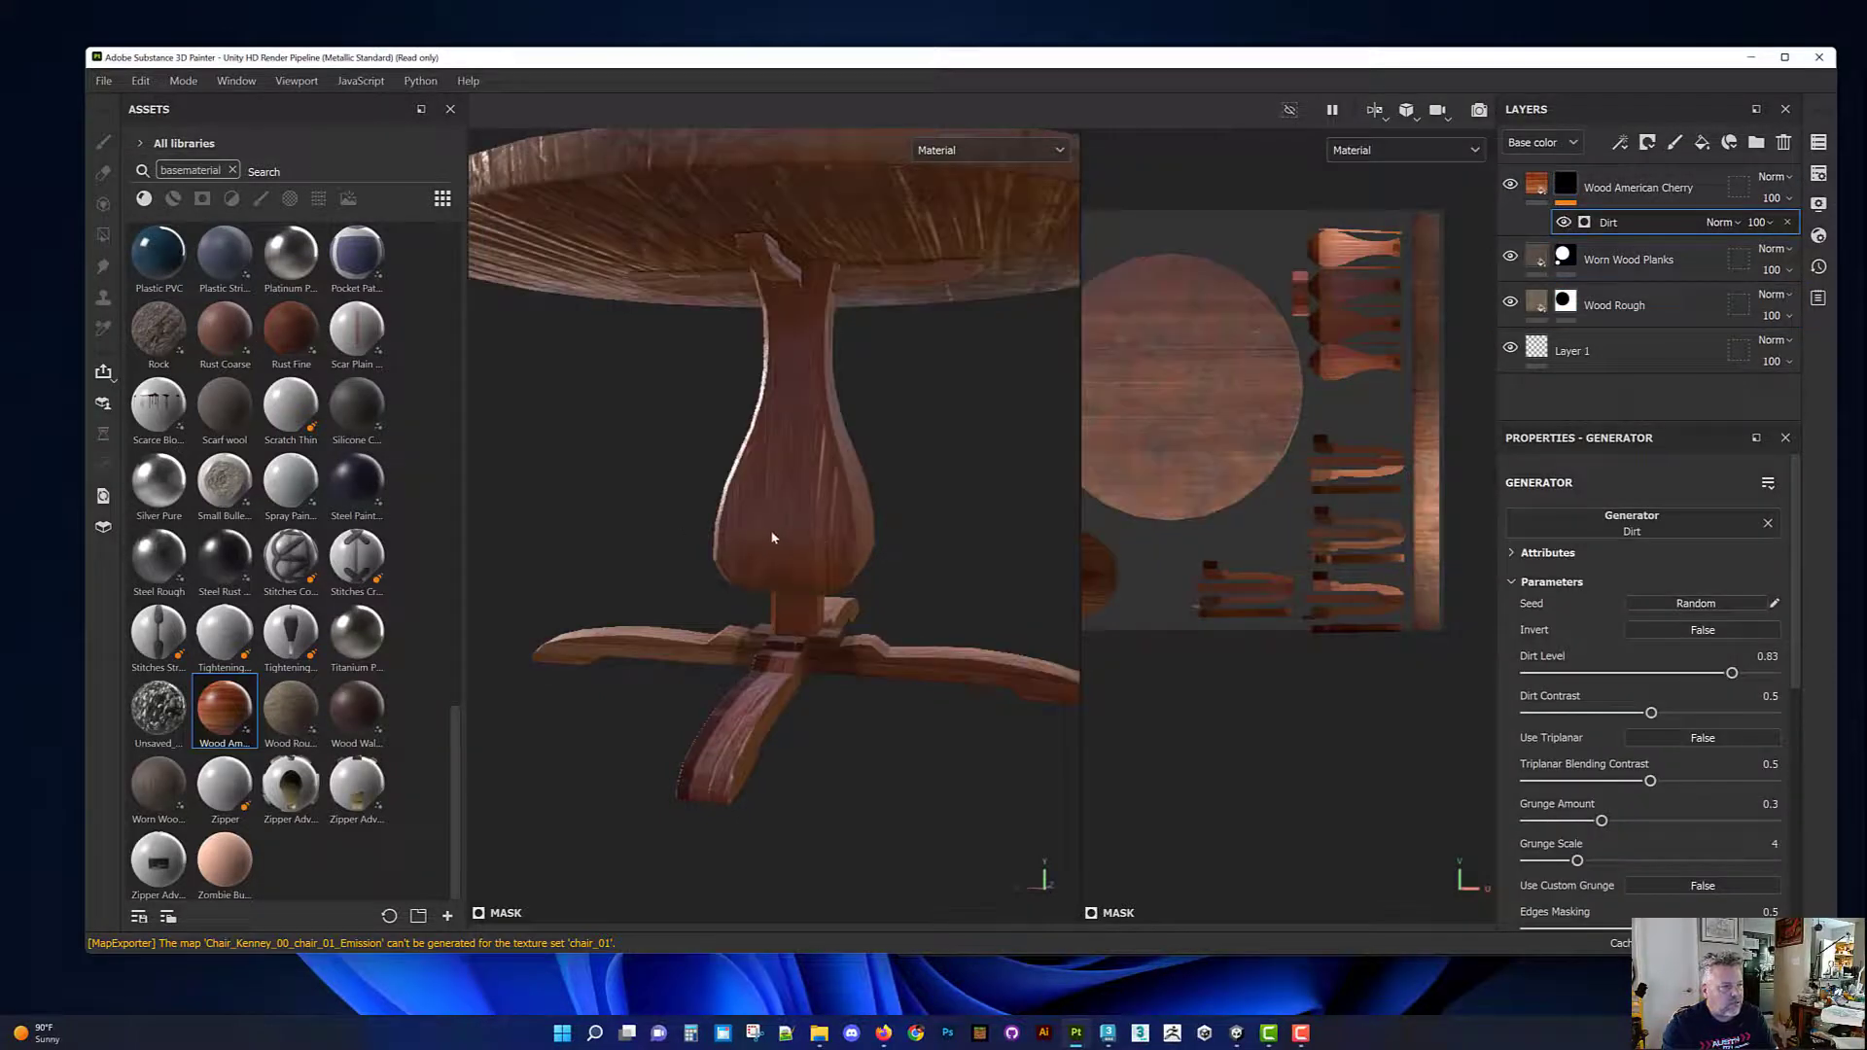
key("1")
left_click(1580, 195)
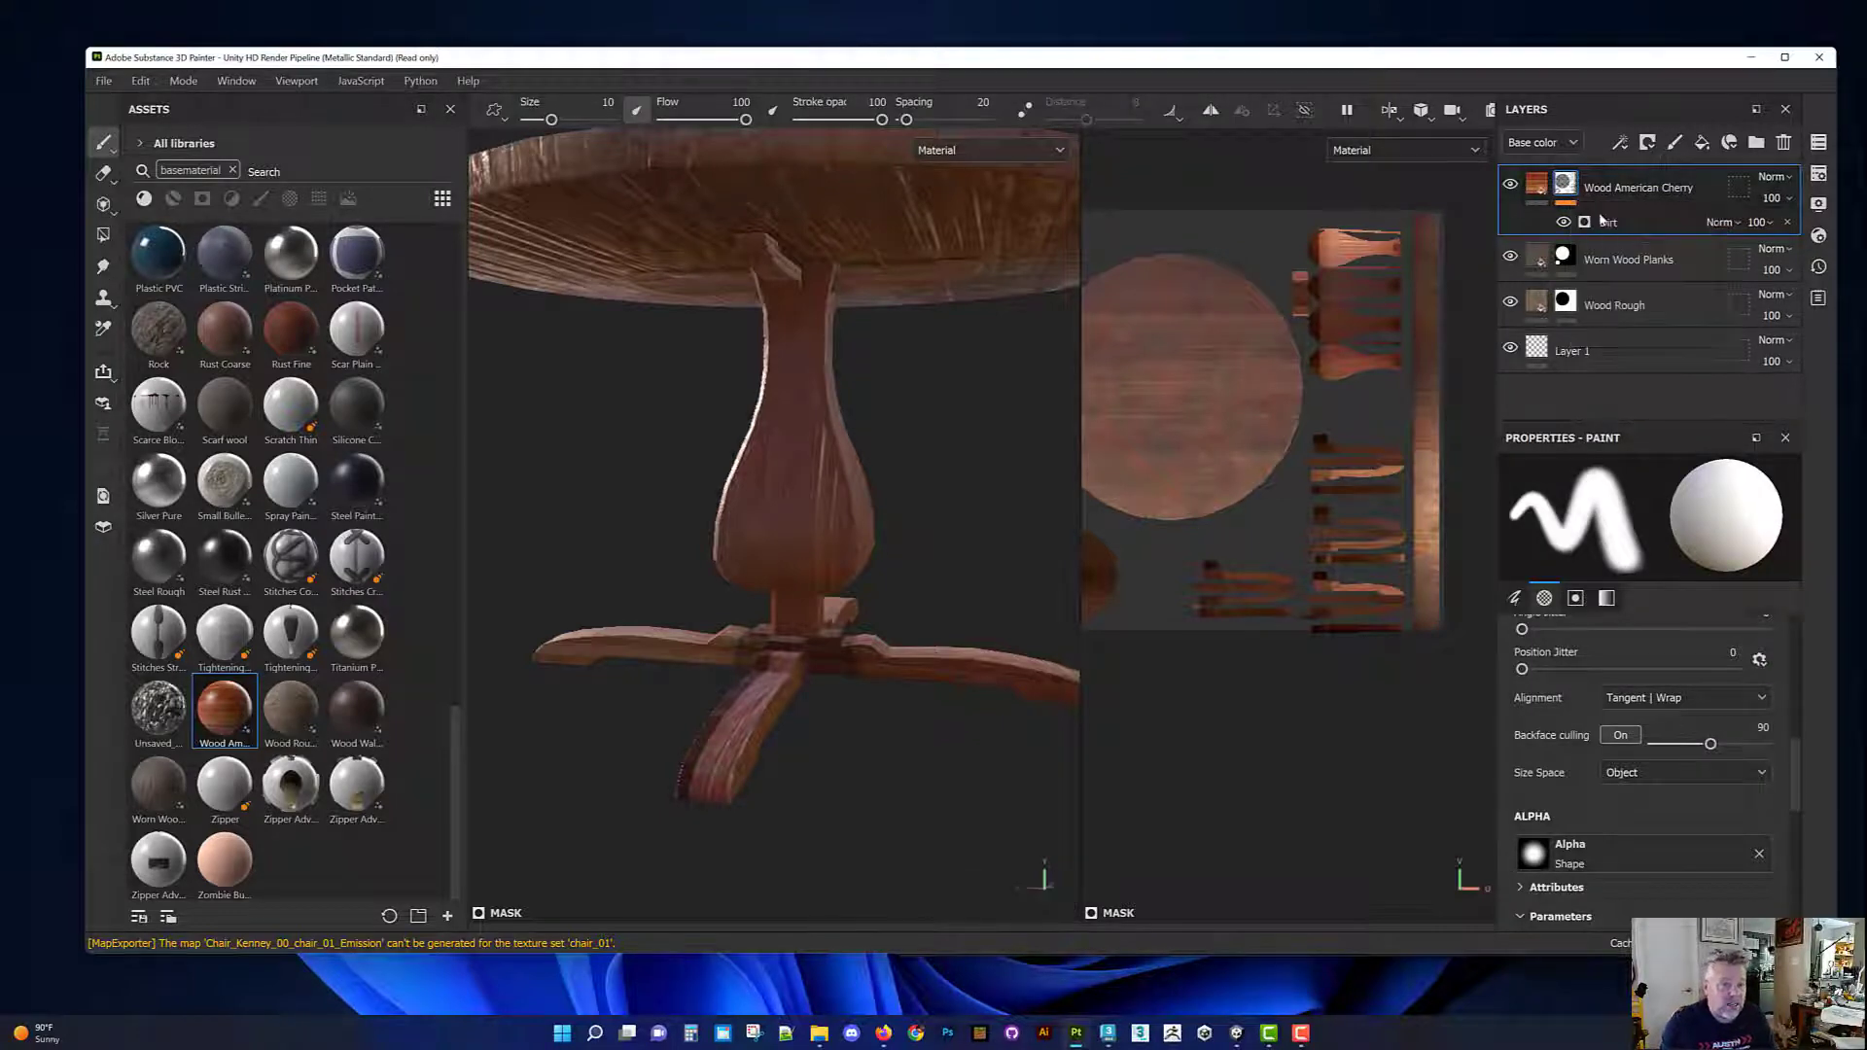
left_click(1628, 149)
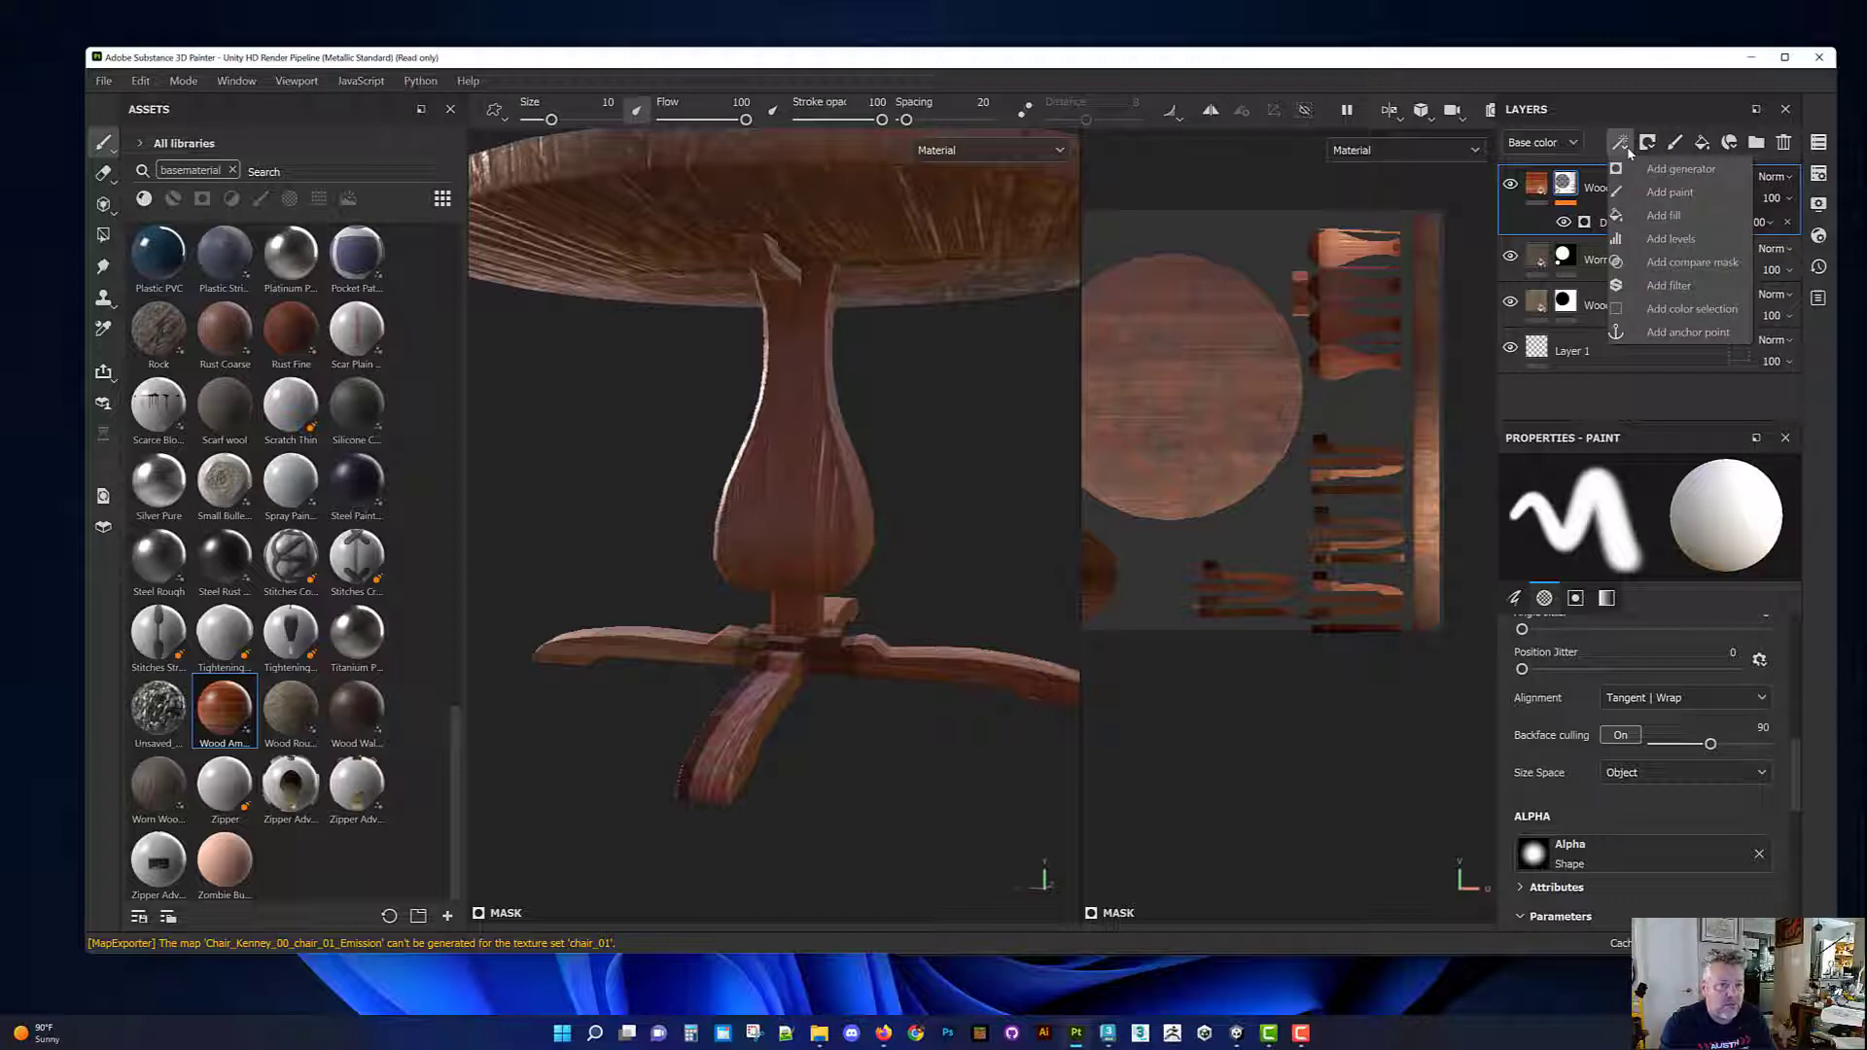
left_click(1634, 191)
left_click_drag(818, 538, 828, 321, "alt")
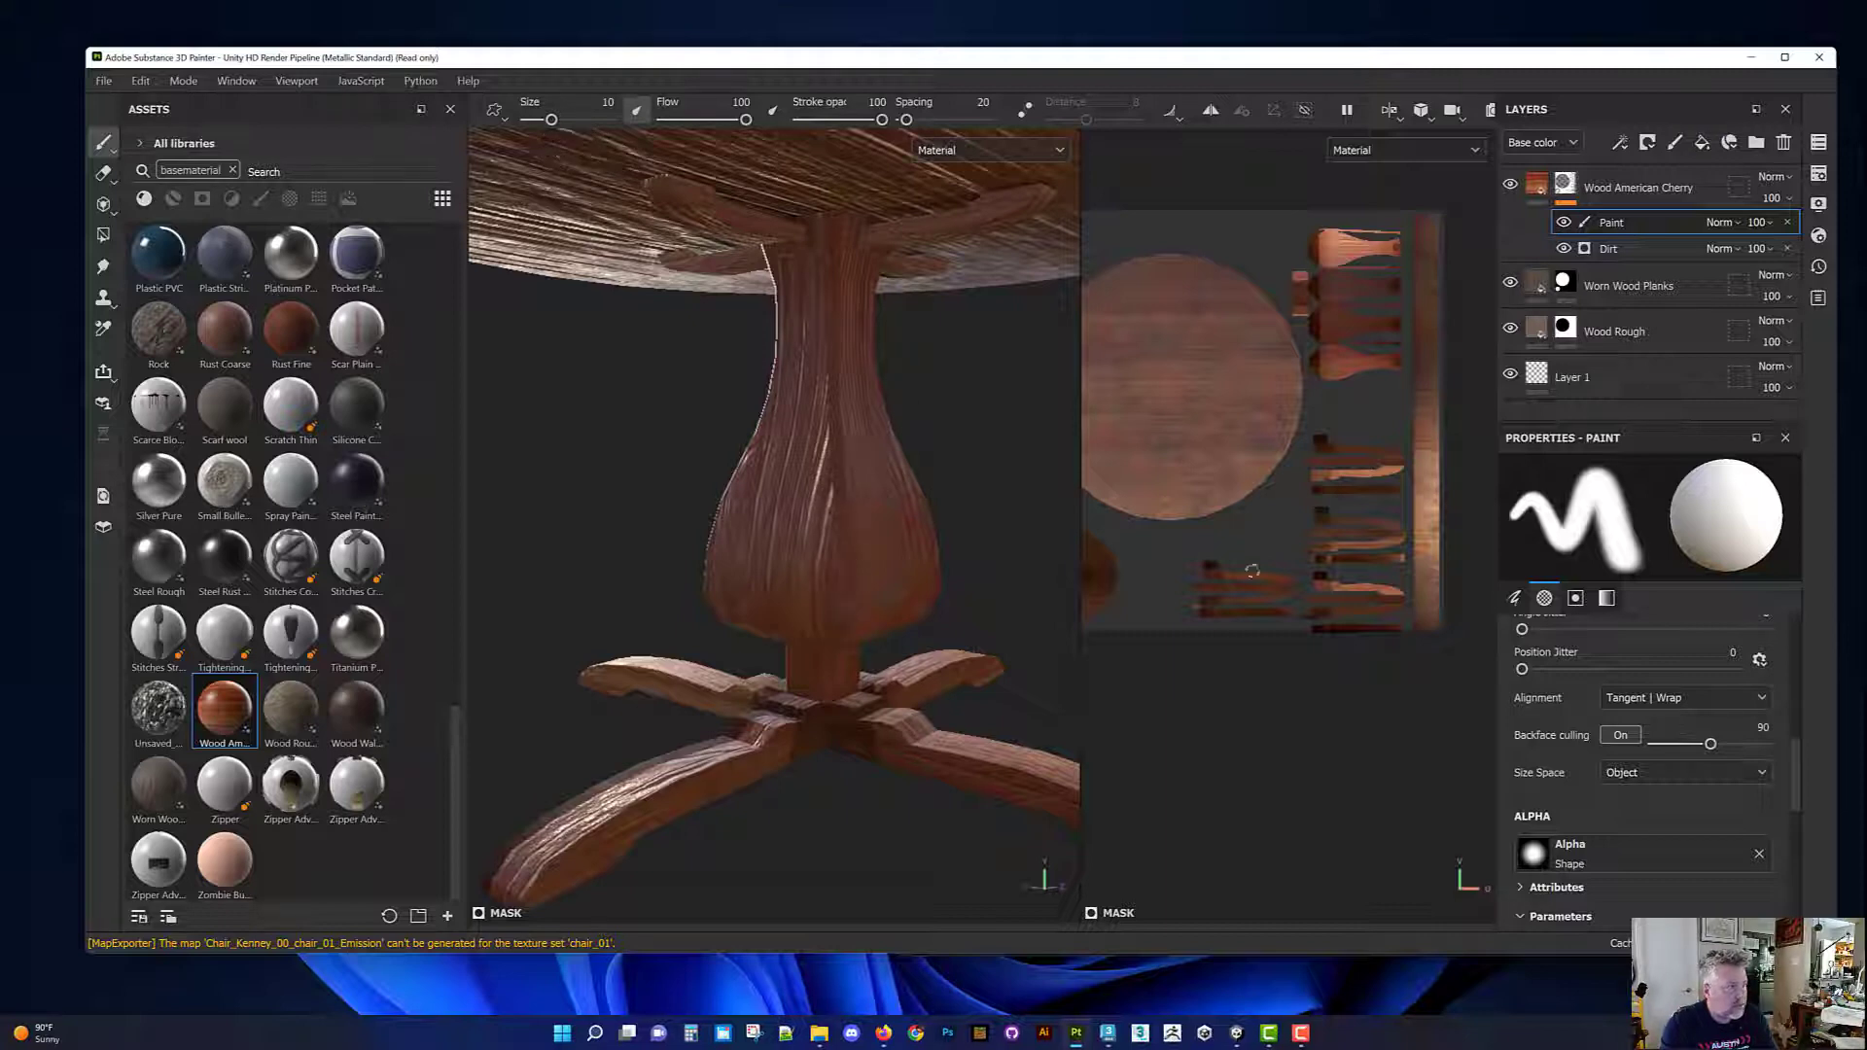
Step: Set the brush grayscale to 0 and try strokes along the pedestal's bulge
left_click(1606, 598)
left_click_drag(1549, 725, 1439, 731)
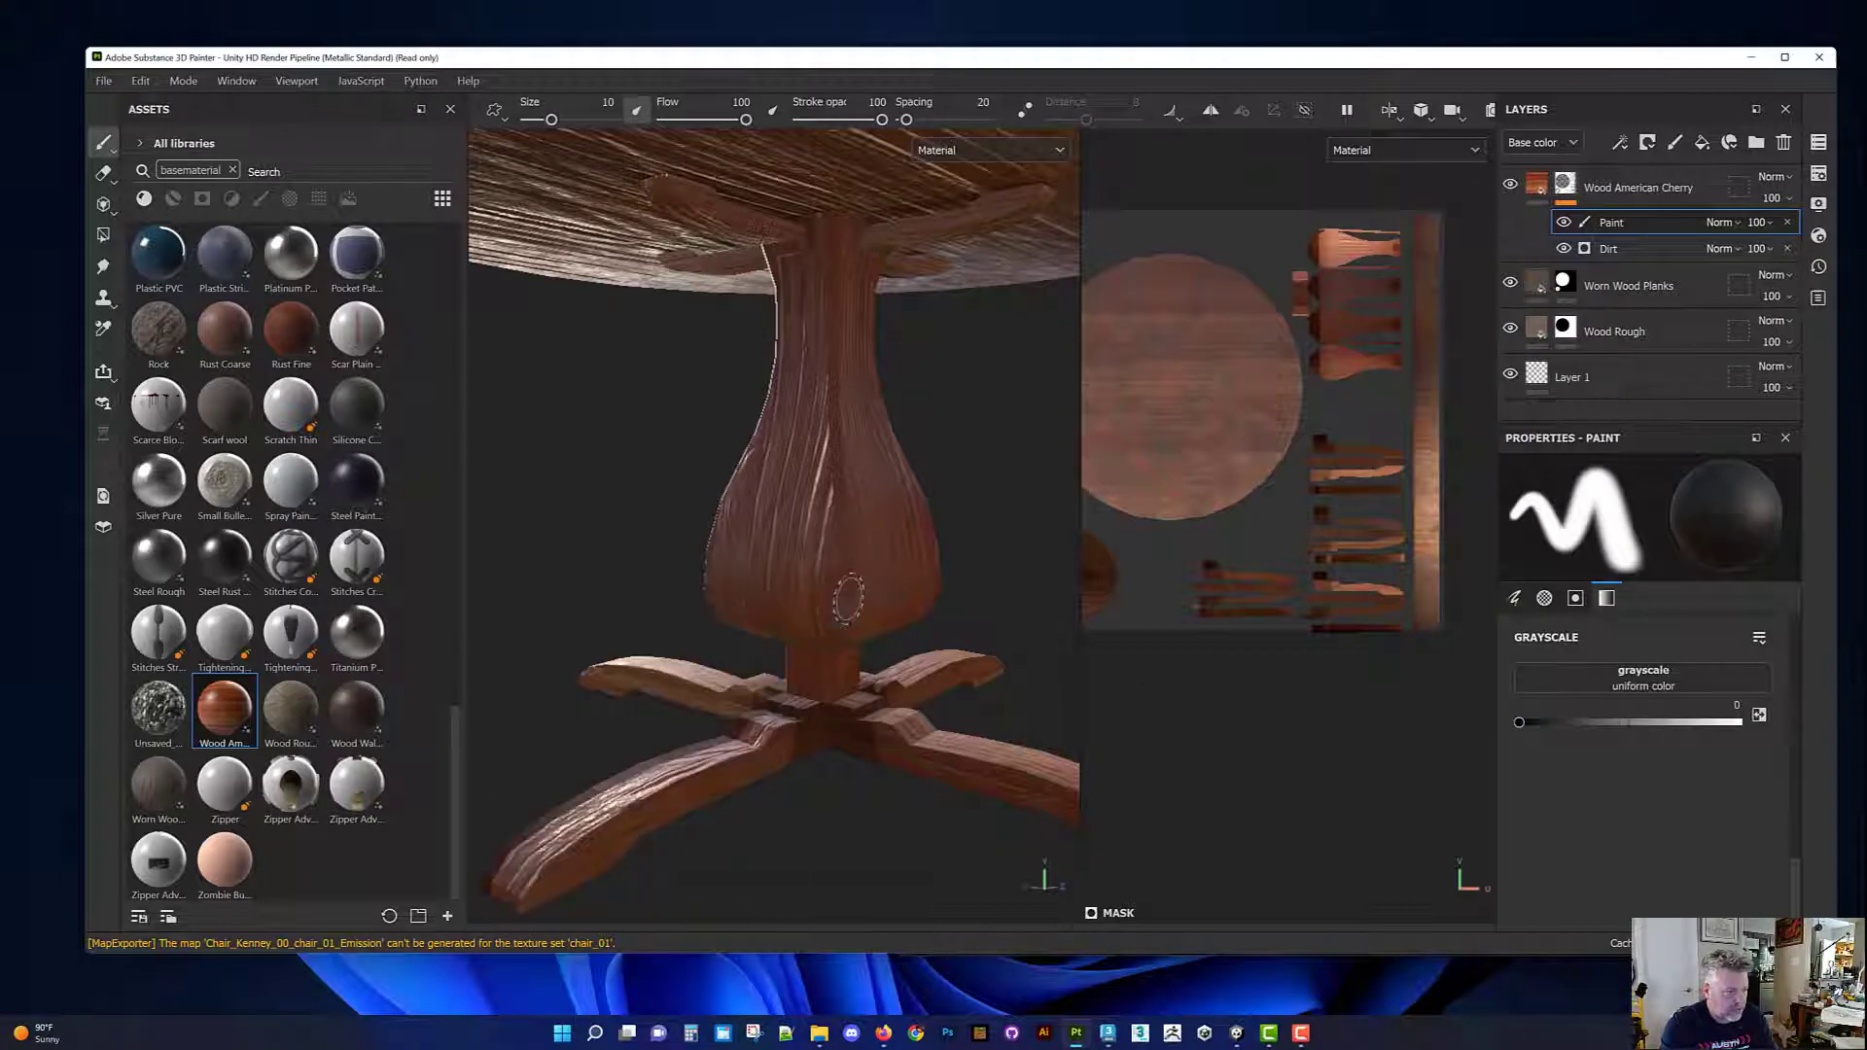
left_click_drag(849, 611, 827, 457)
left_click(846, 584, "shift")
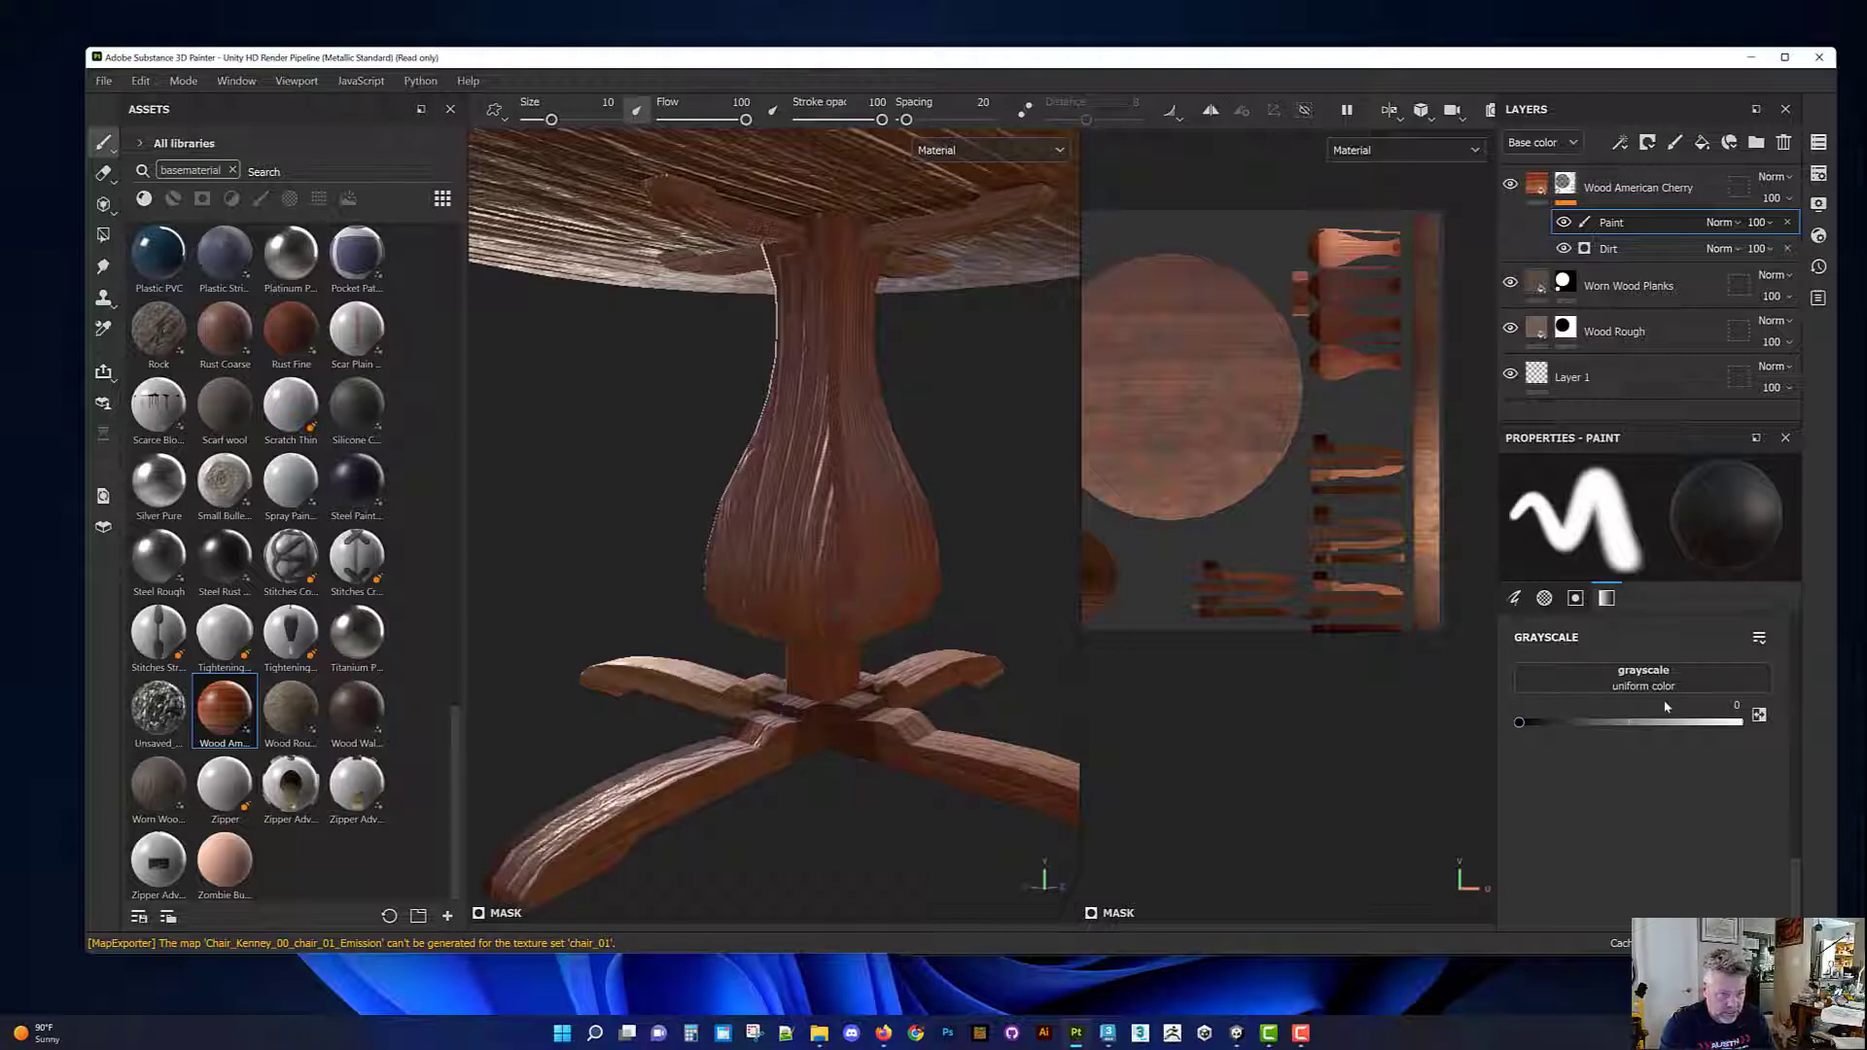
Step: Clear the base material search filter, find the Brush Pastel Spread texture and assign it as the brush alpha
scroll(1665, 707, "up", 5)
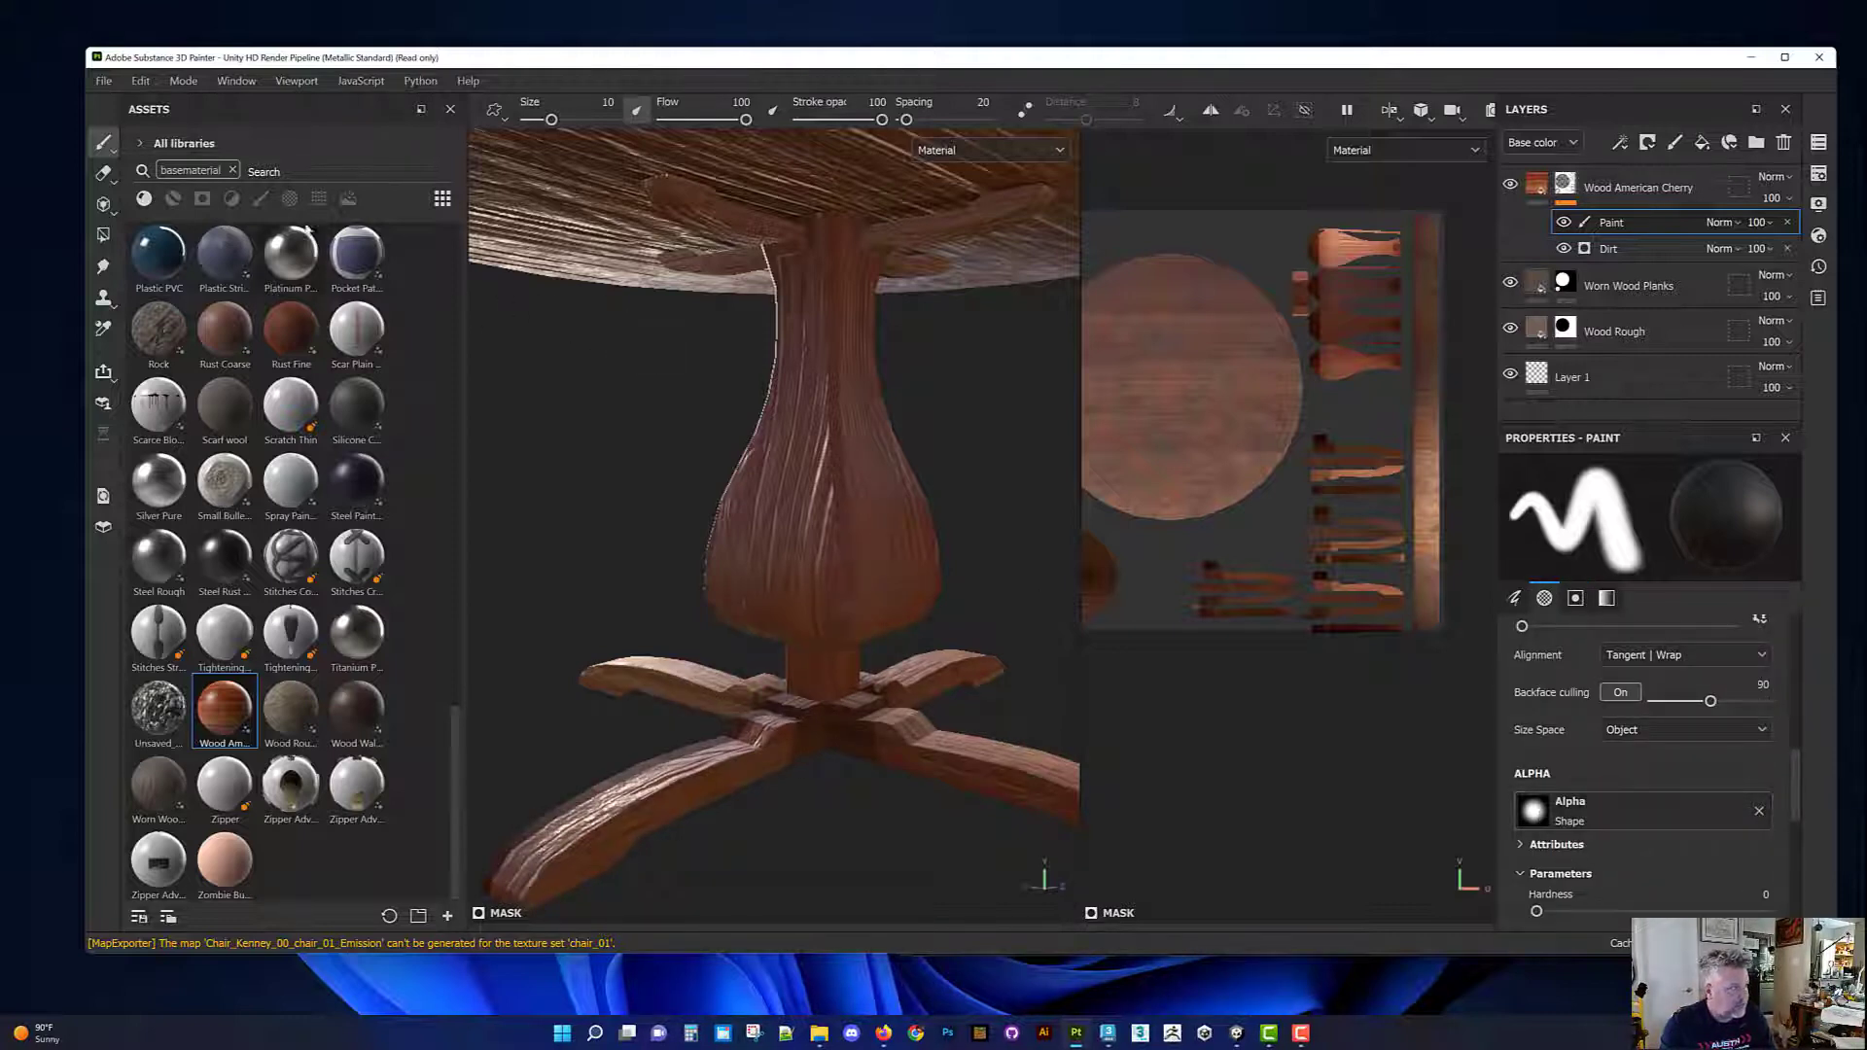
left_click(319, 200)
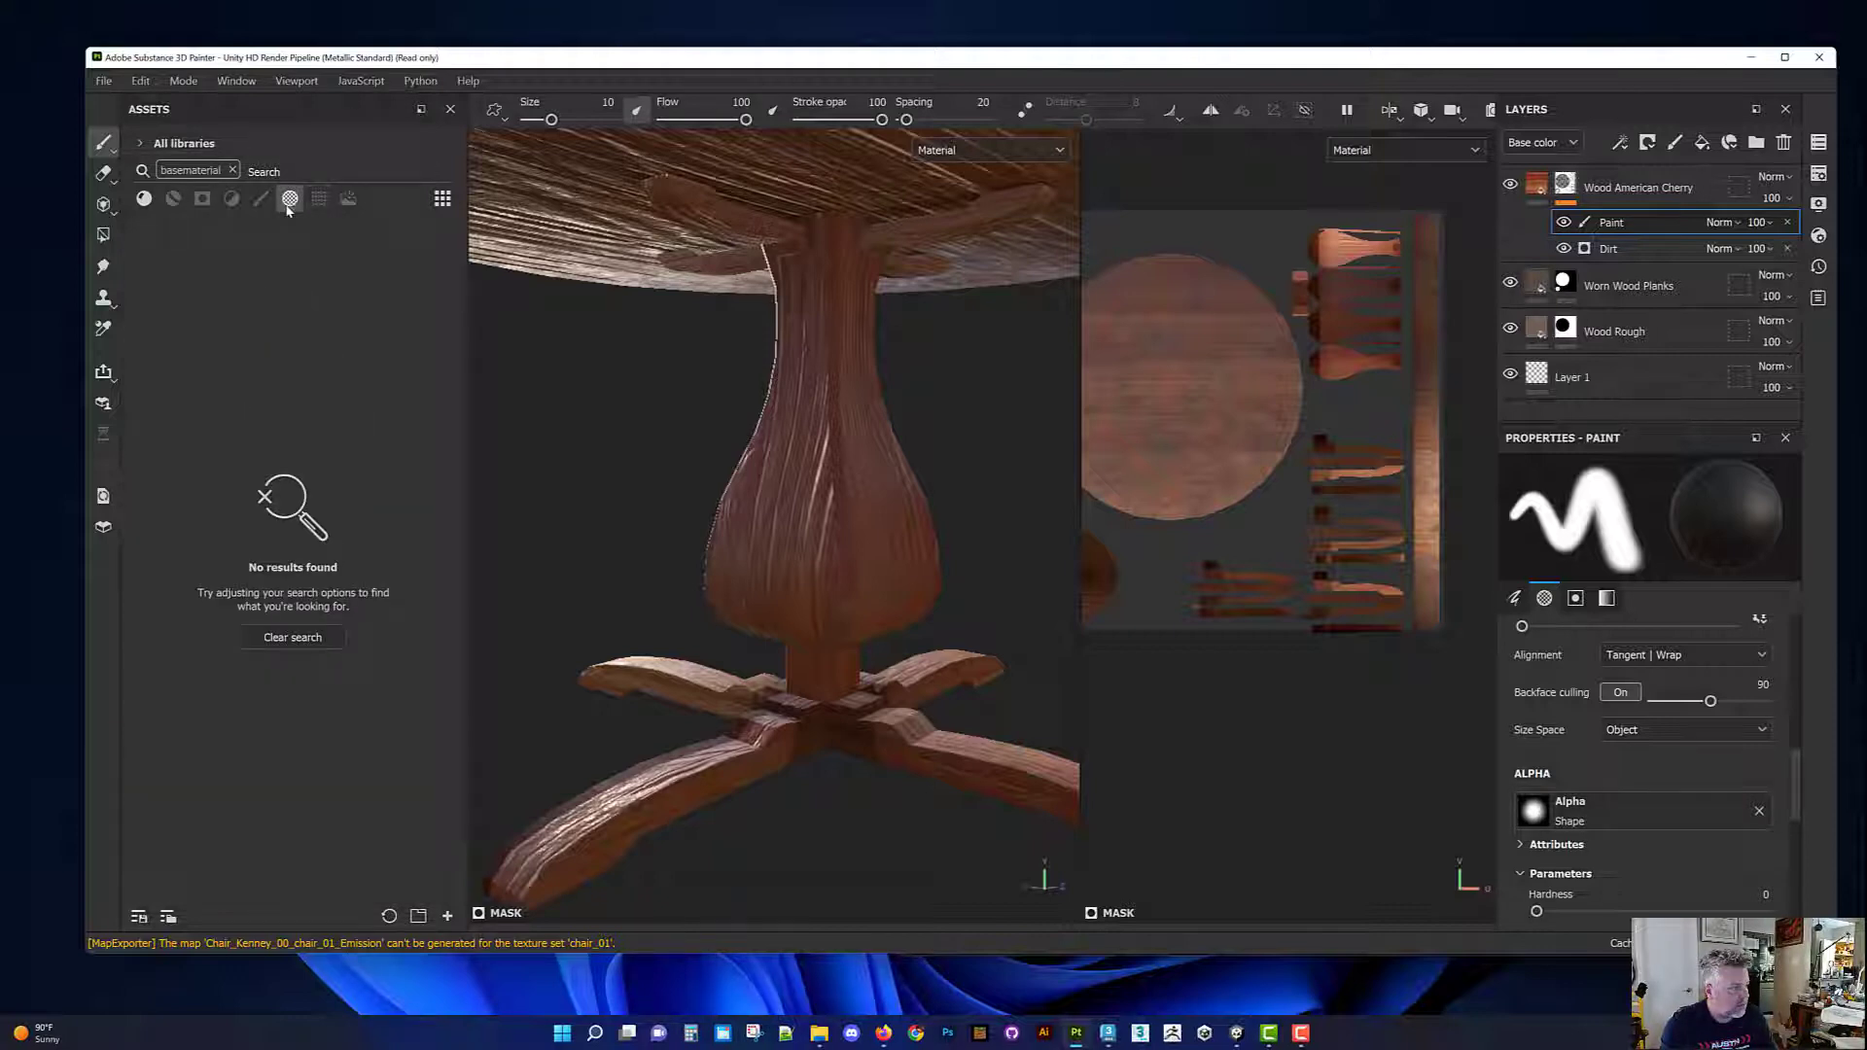
left_click(233, 171)
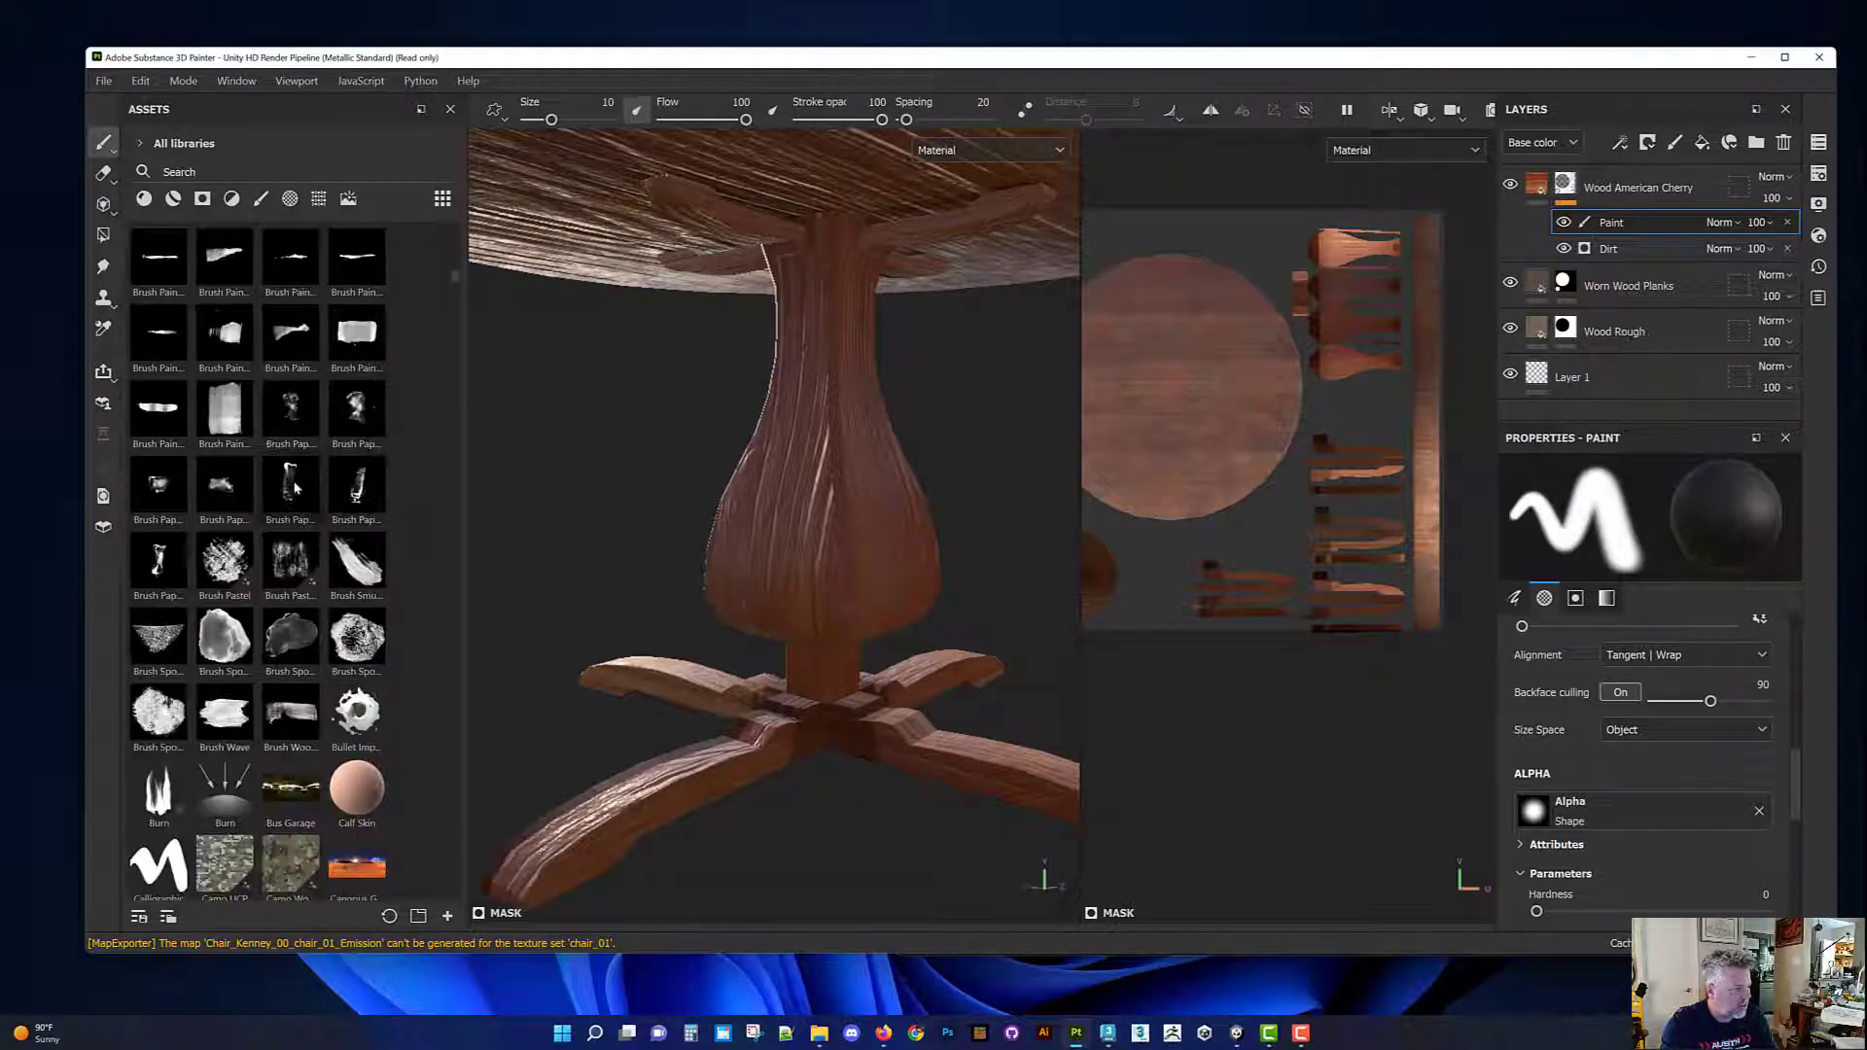
scroll(451, 282, "up", 6)
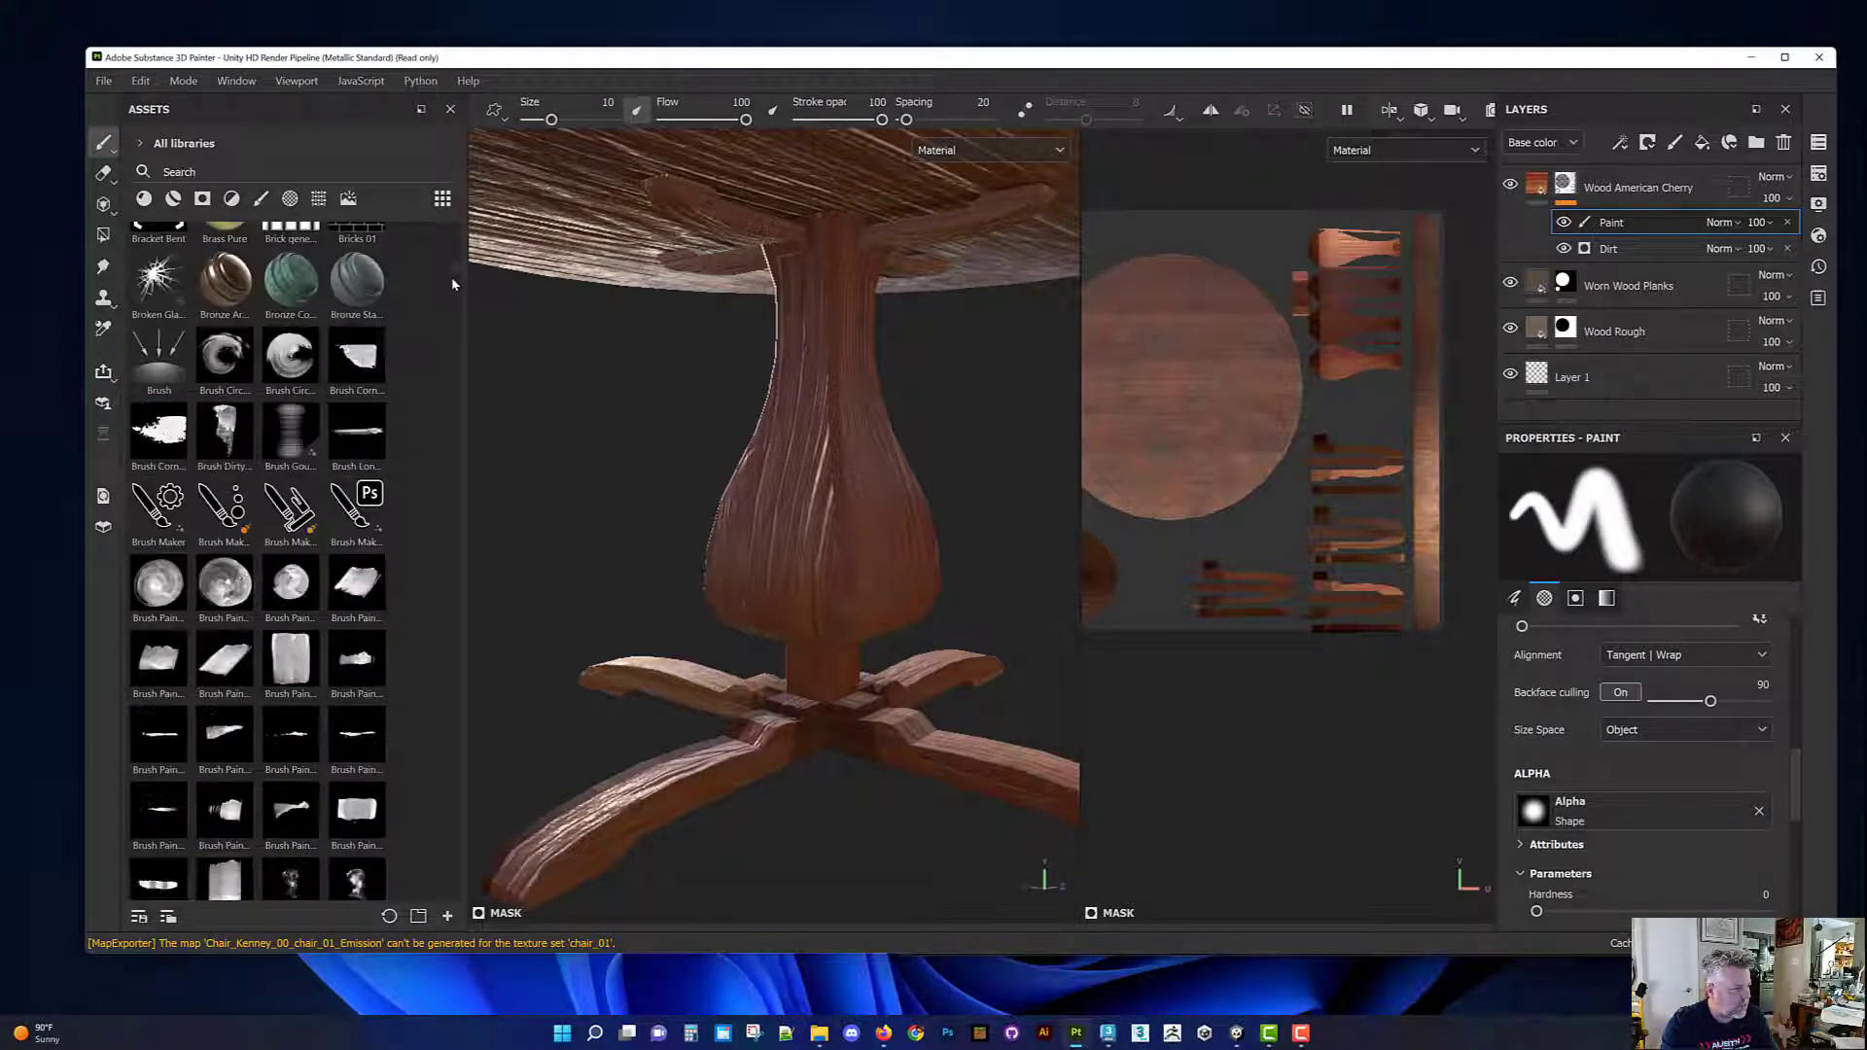
scroll(453, 282, "down", 5)
scroll(460, 289, "down", 4)
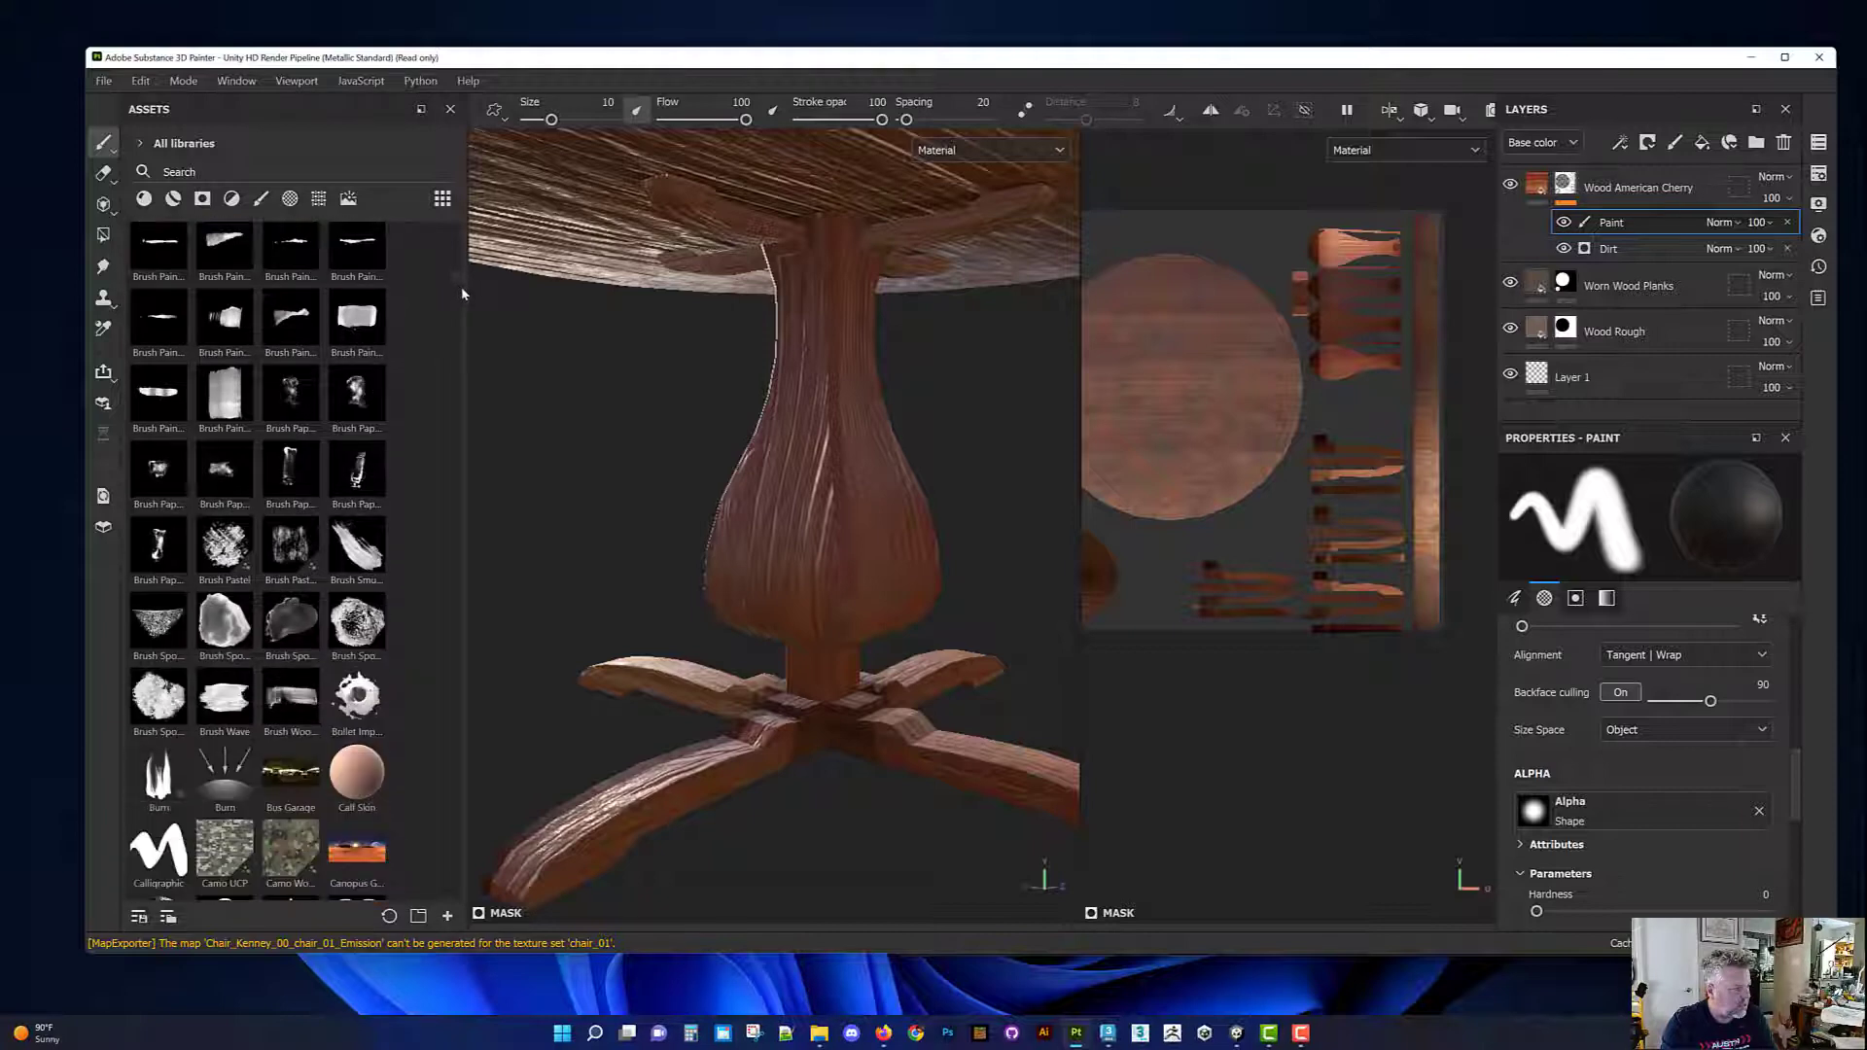
scroll(465, 291, "up", 2)
scroll(464, 286, "down", 3)
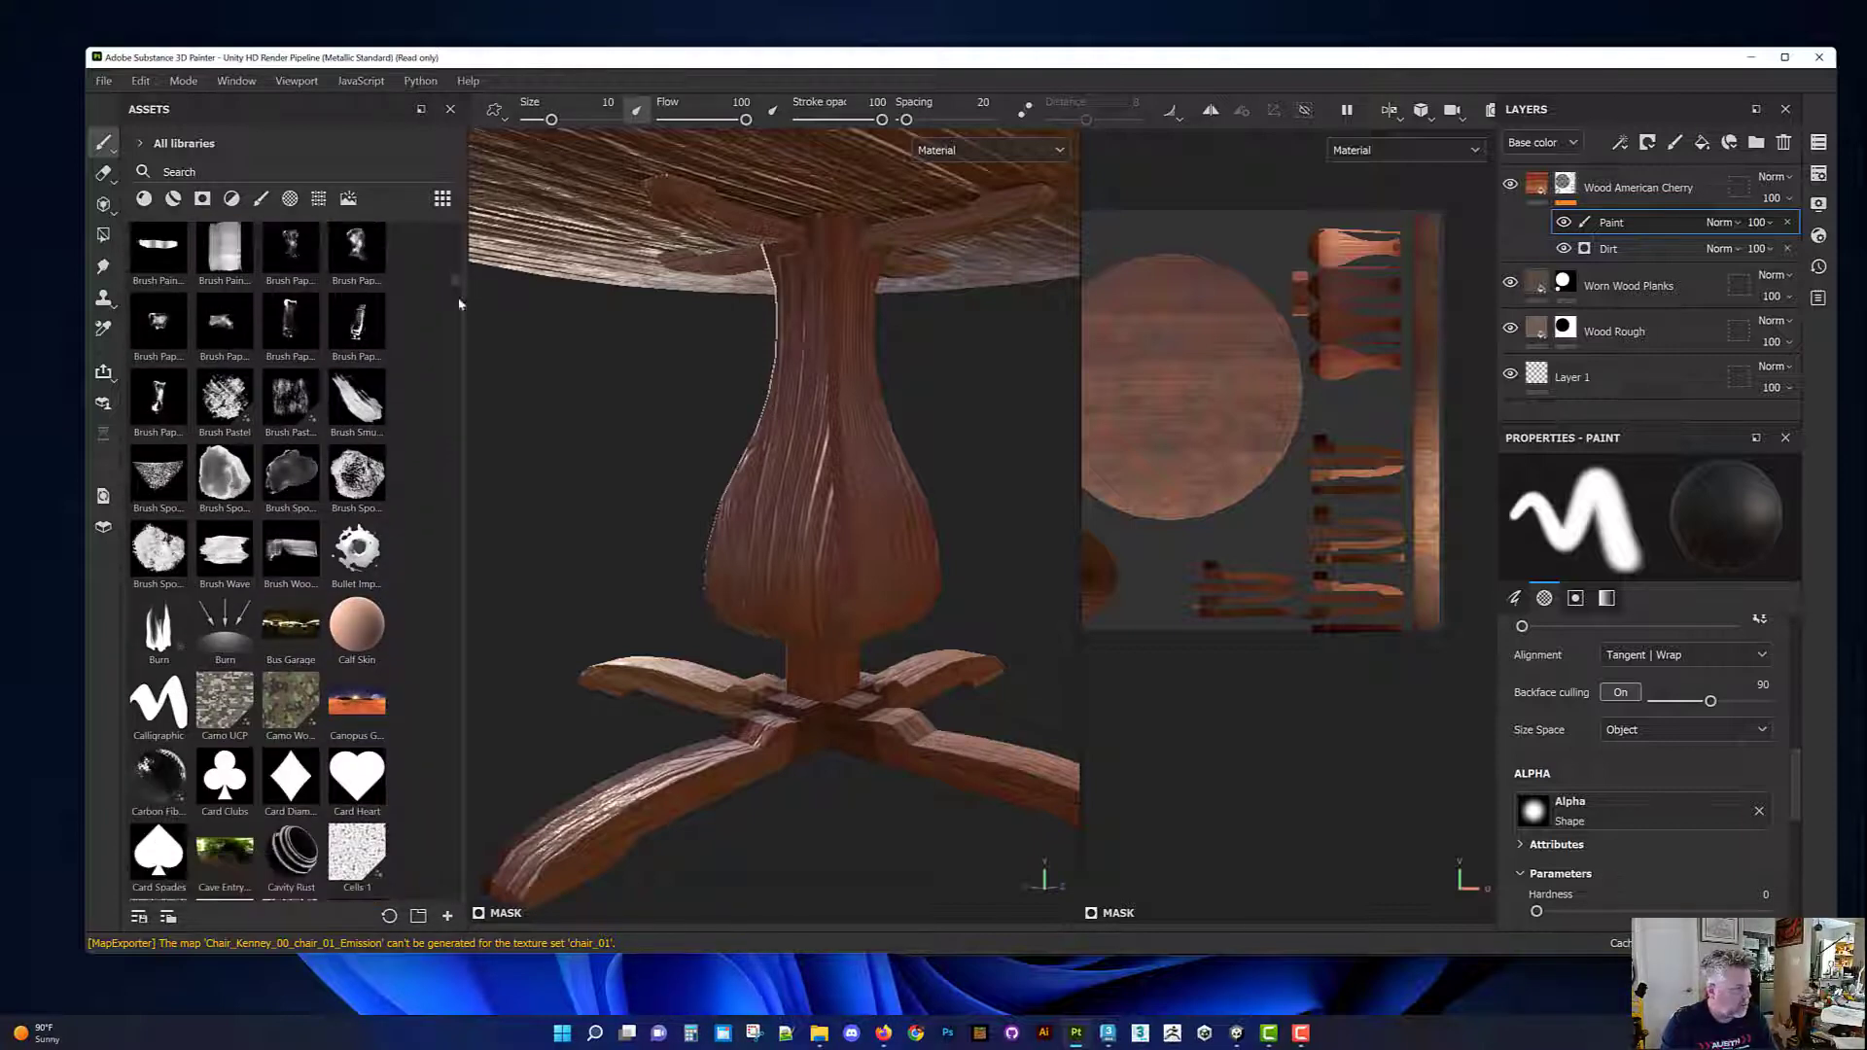
mouse_move(290, 397)
left_mouse_down()
mouse_move(1442, 588)
mouse_move(1467, 741)
mouse_move(1533, 813)
left_mouse_up()
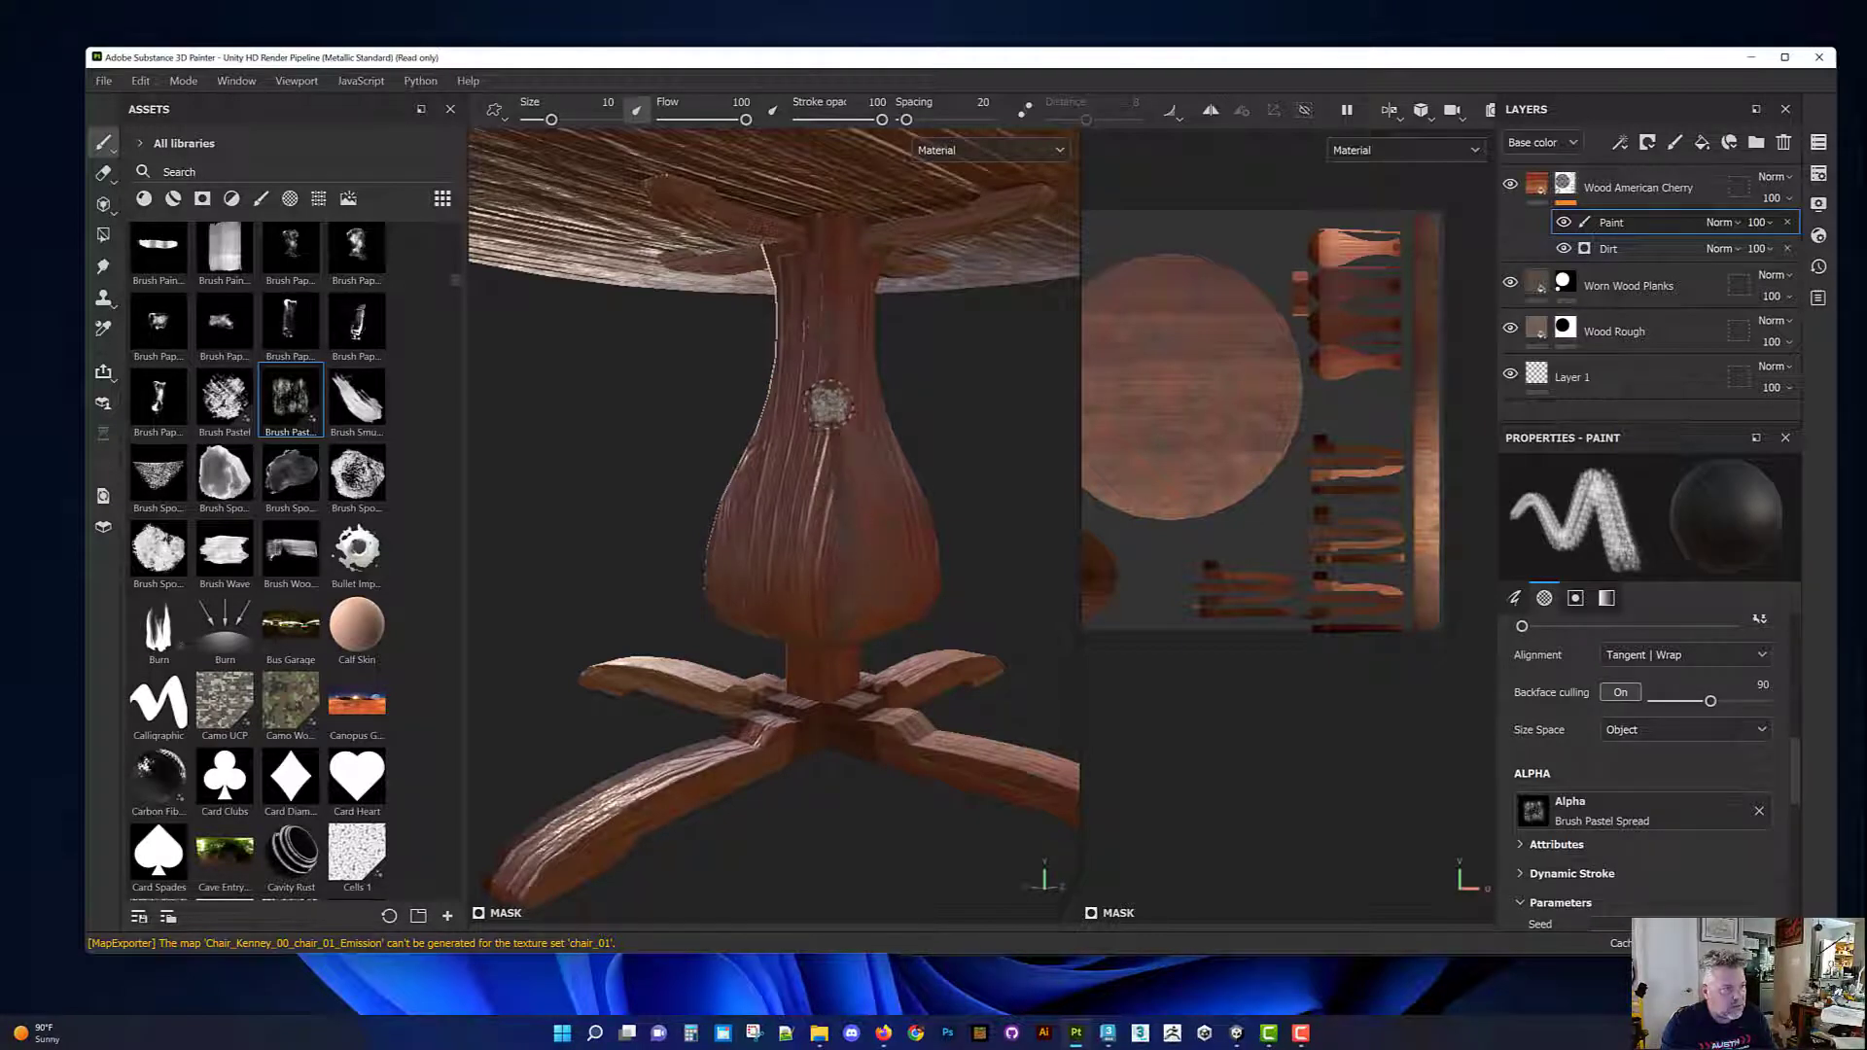
Step: Paint the mask with the black pastel brush around the lower part of the pedestal's bulge to wear off the cherry finish
mouse_move(801, 551)
left_mouse_down("alt")
mouse_move(751, 608)
mouse_move(695, 587)
mouse_move(692, 559)
mouse_move(657, 577)
mouse_move(781, 541)
left_mouse_up("alt")
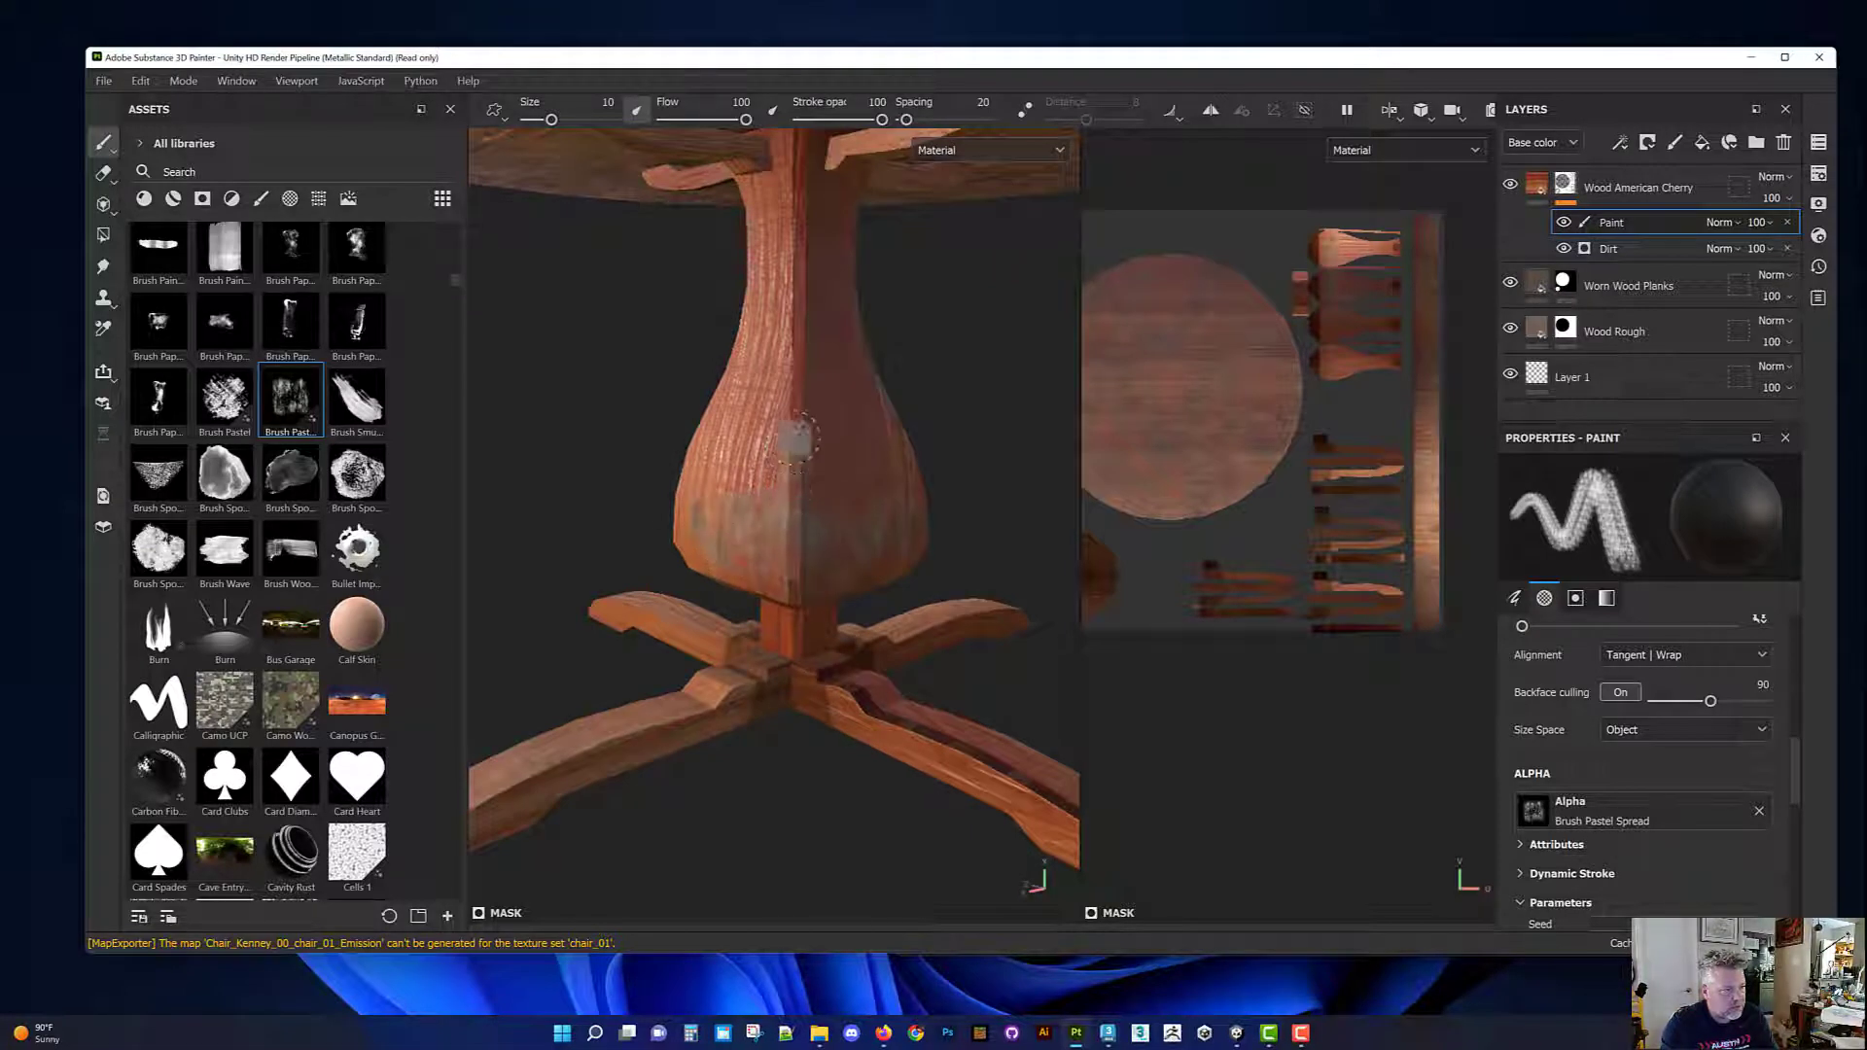
middle_click_drag(798, 442, 692, 491, "alt")
mouse_move(775, 597)
left_mouse_down("alt")
mouse_move(809, 534)
mouse_move(752, 520)
left_mouse_up("alt")
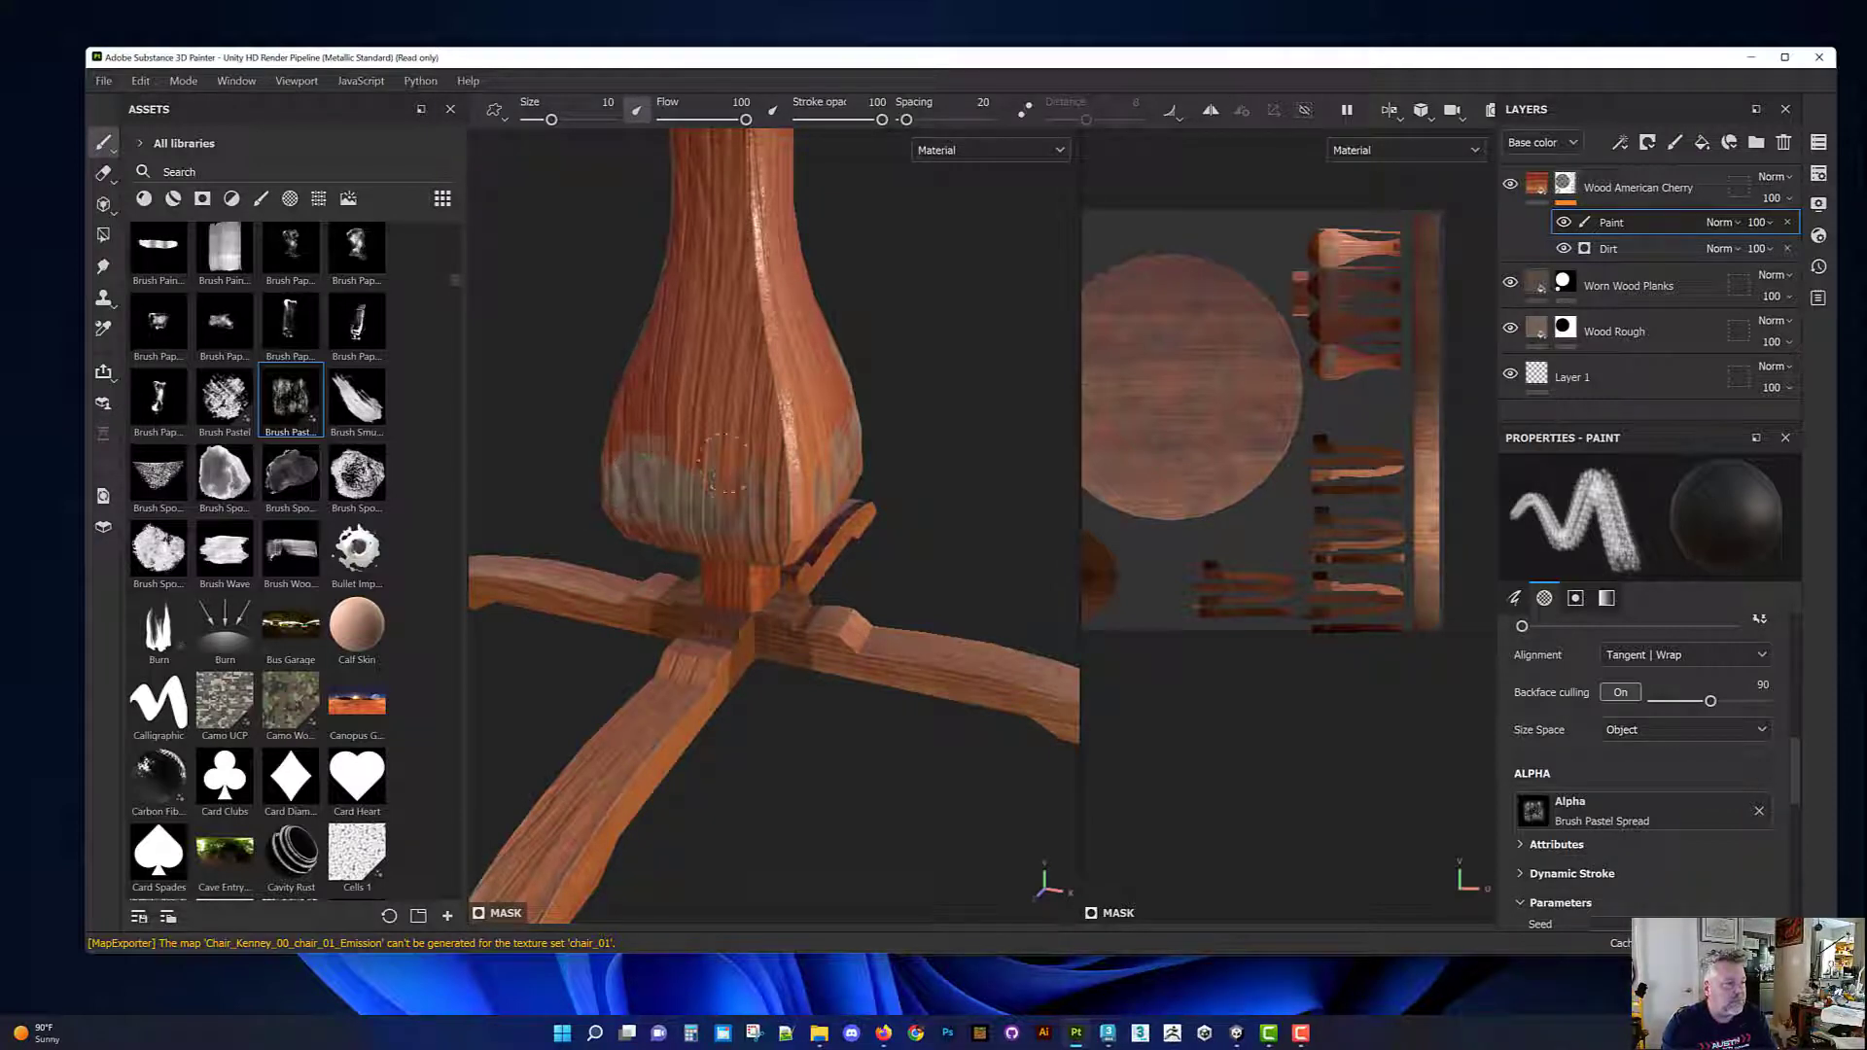
Step: Invert the brush to white to restore cherry patches on the bulge, and switch back to black to wear the pedestal's corner edge
key("x")
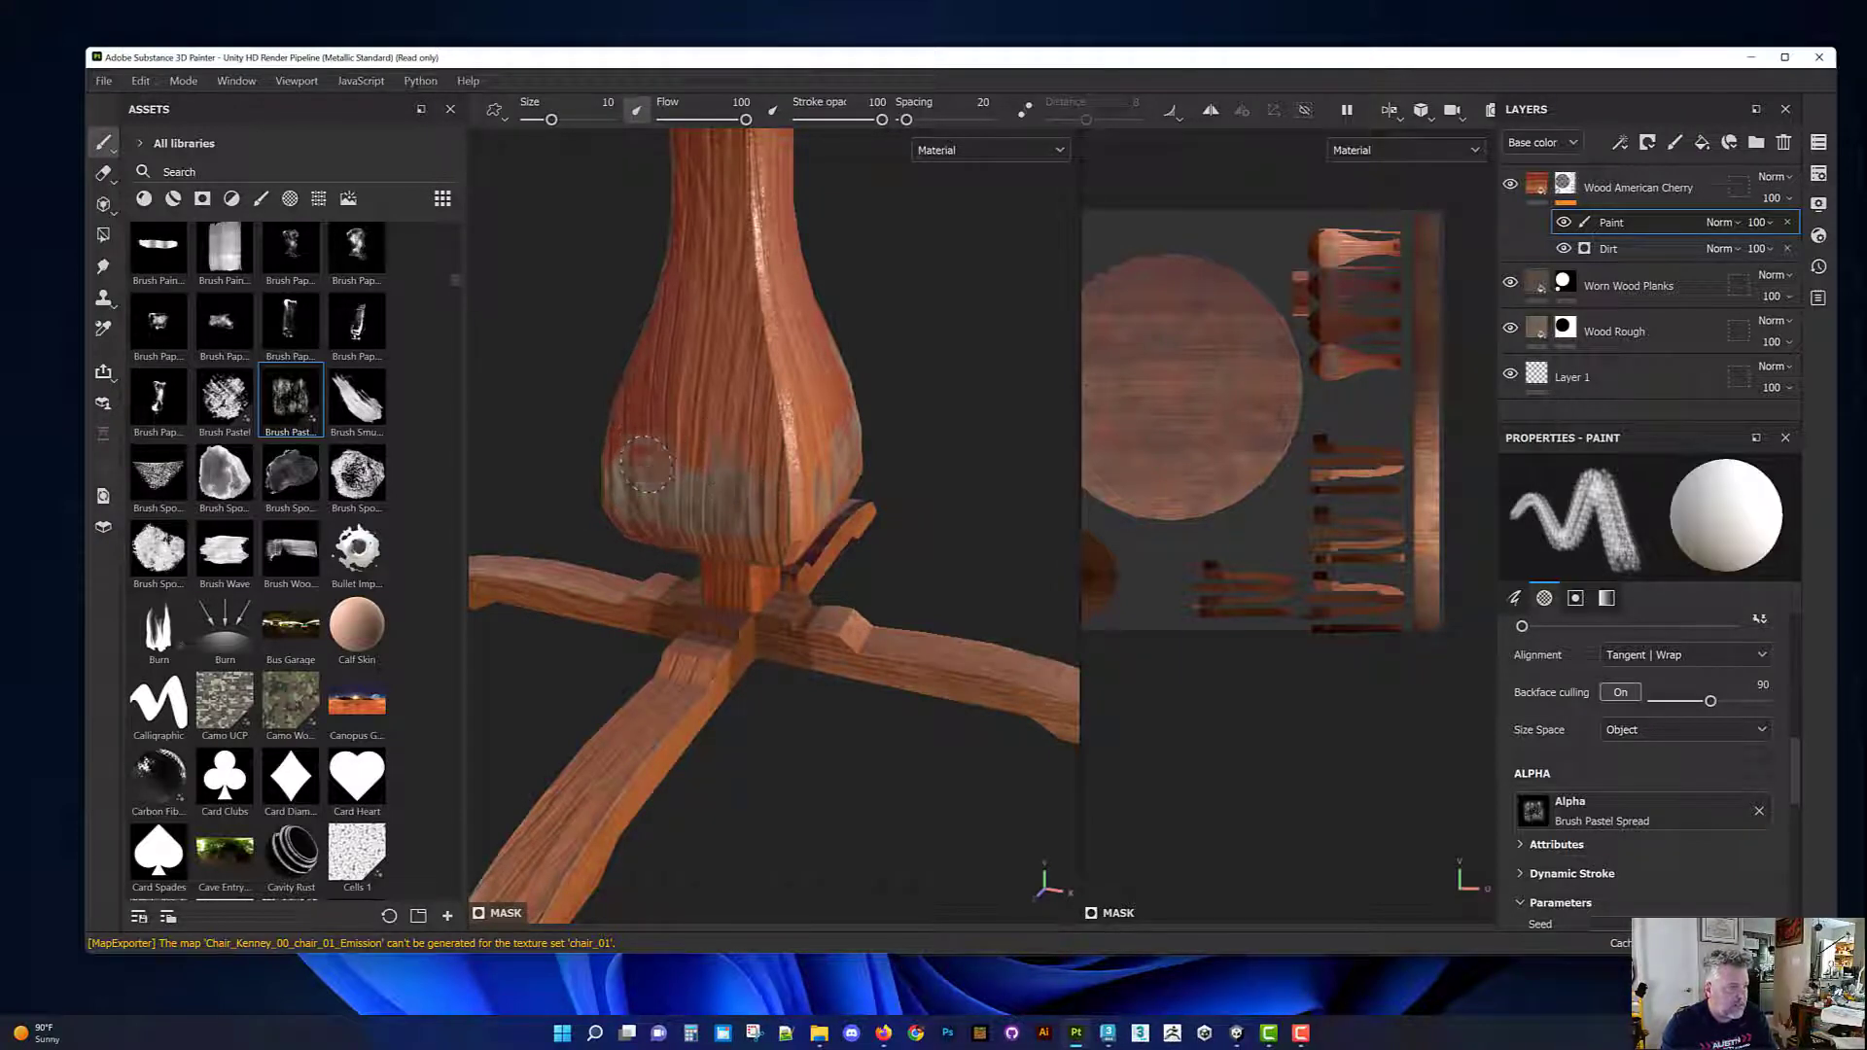
left_click_drag(697, 467, 638, 475)
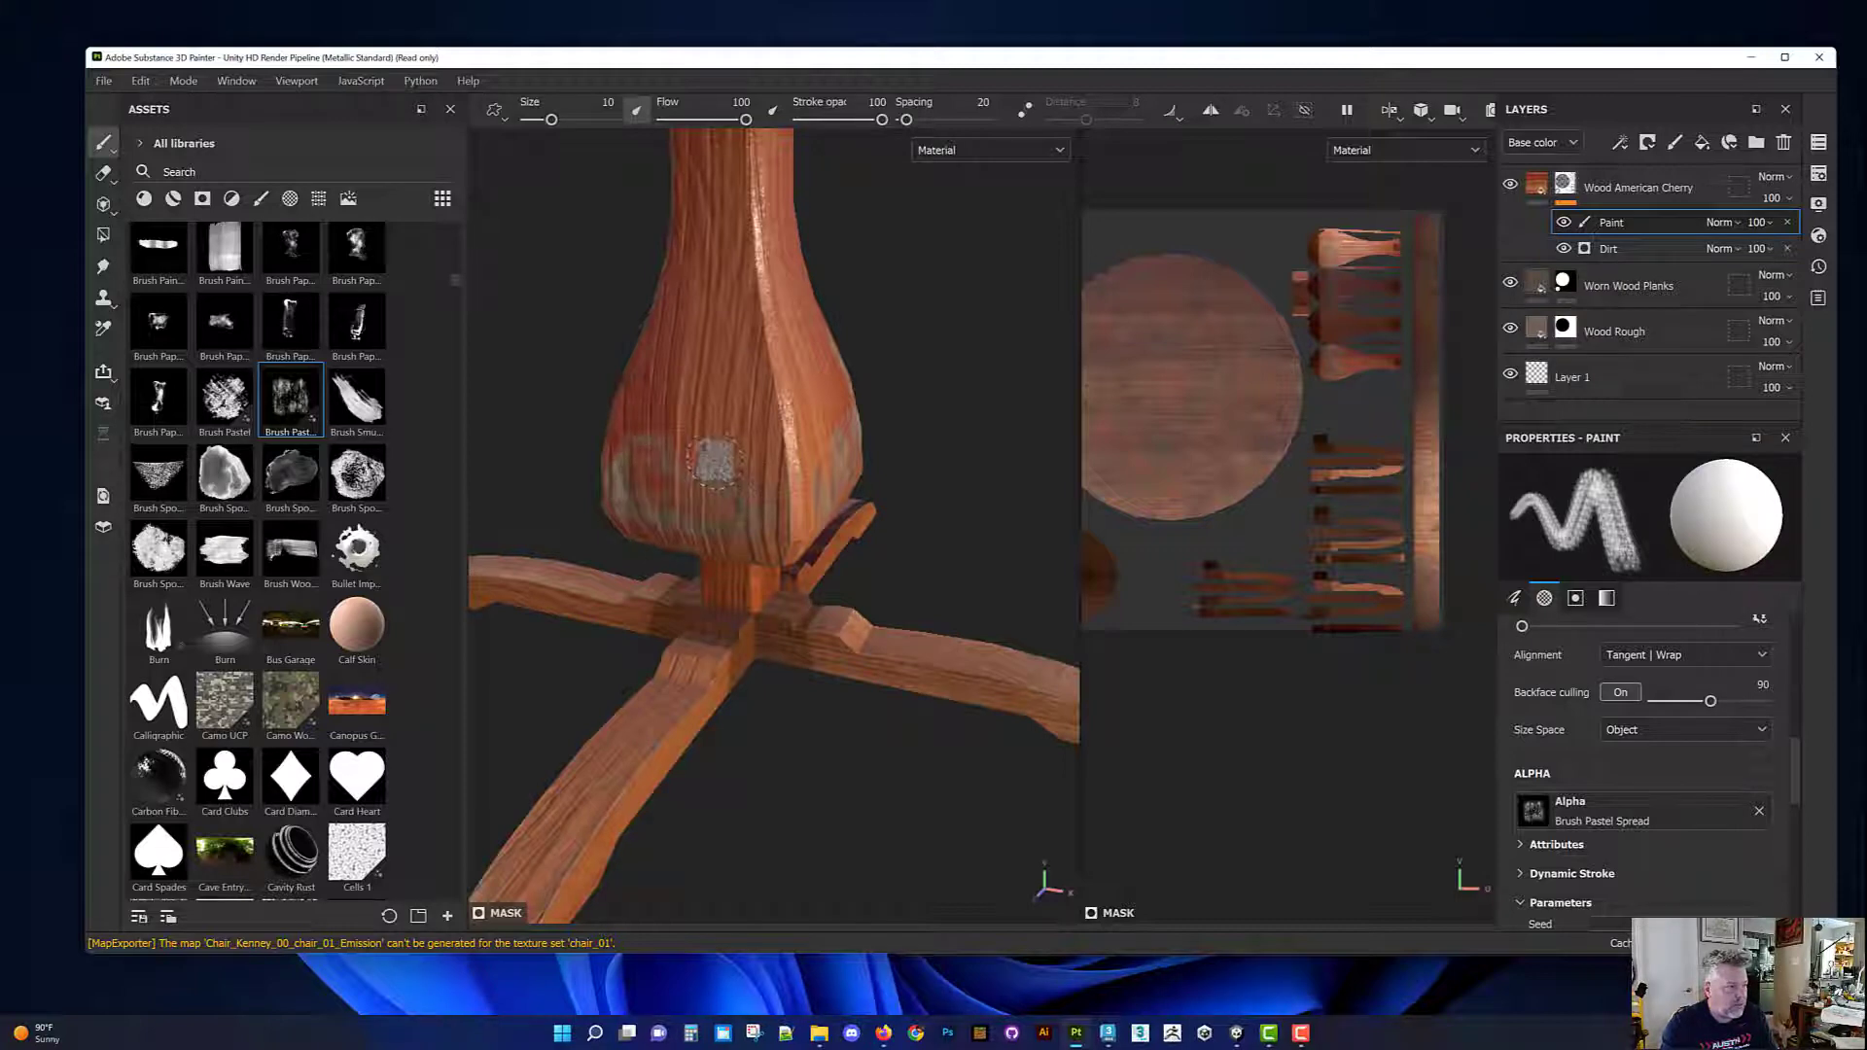
key("x")
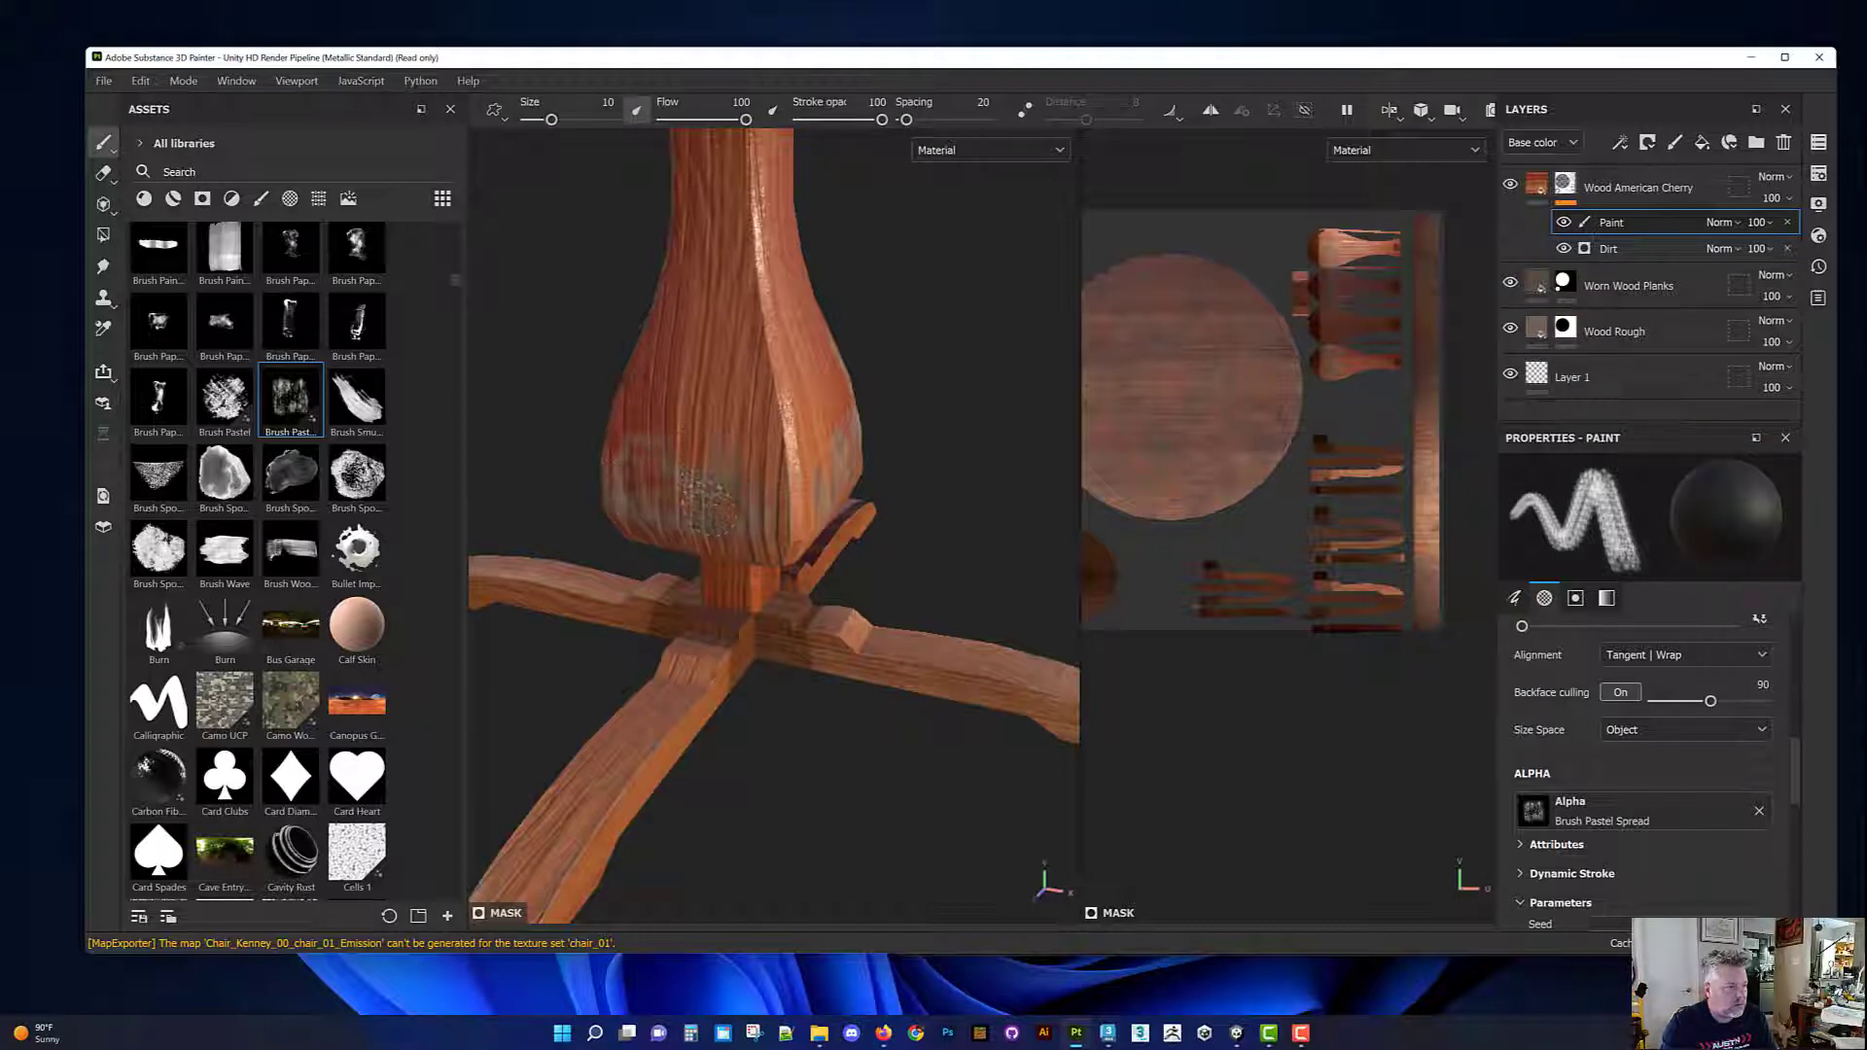
mouse_move(759, 485)
left_mouse_down()
mouse_move(763, 528)
mouse_move(785, 423)
left_mouse_up()
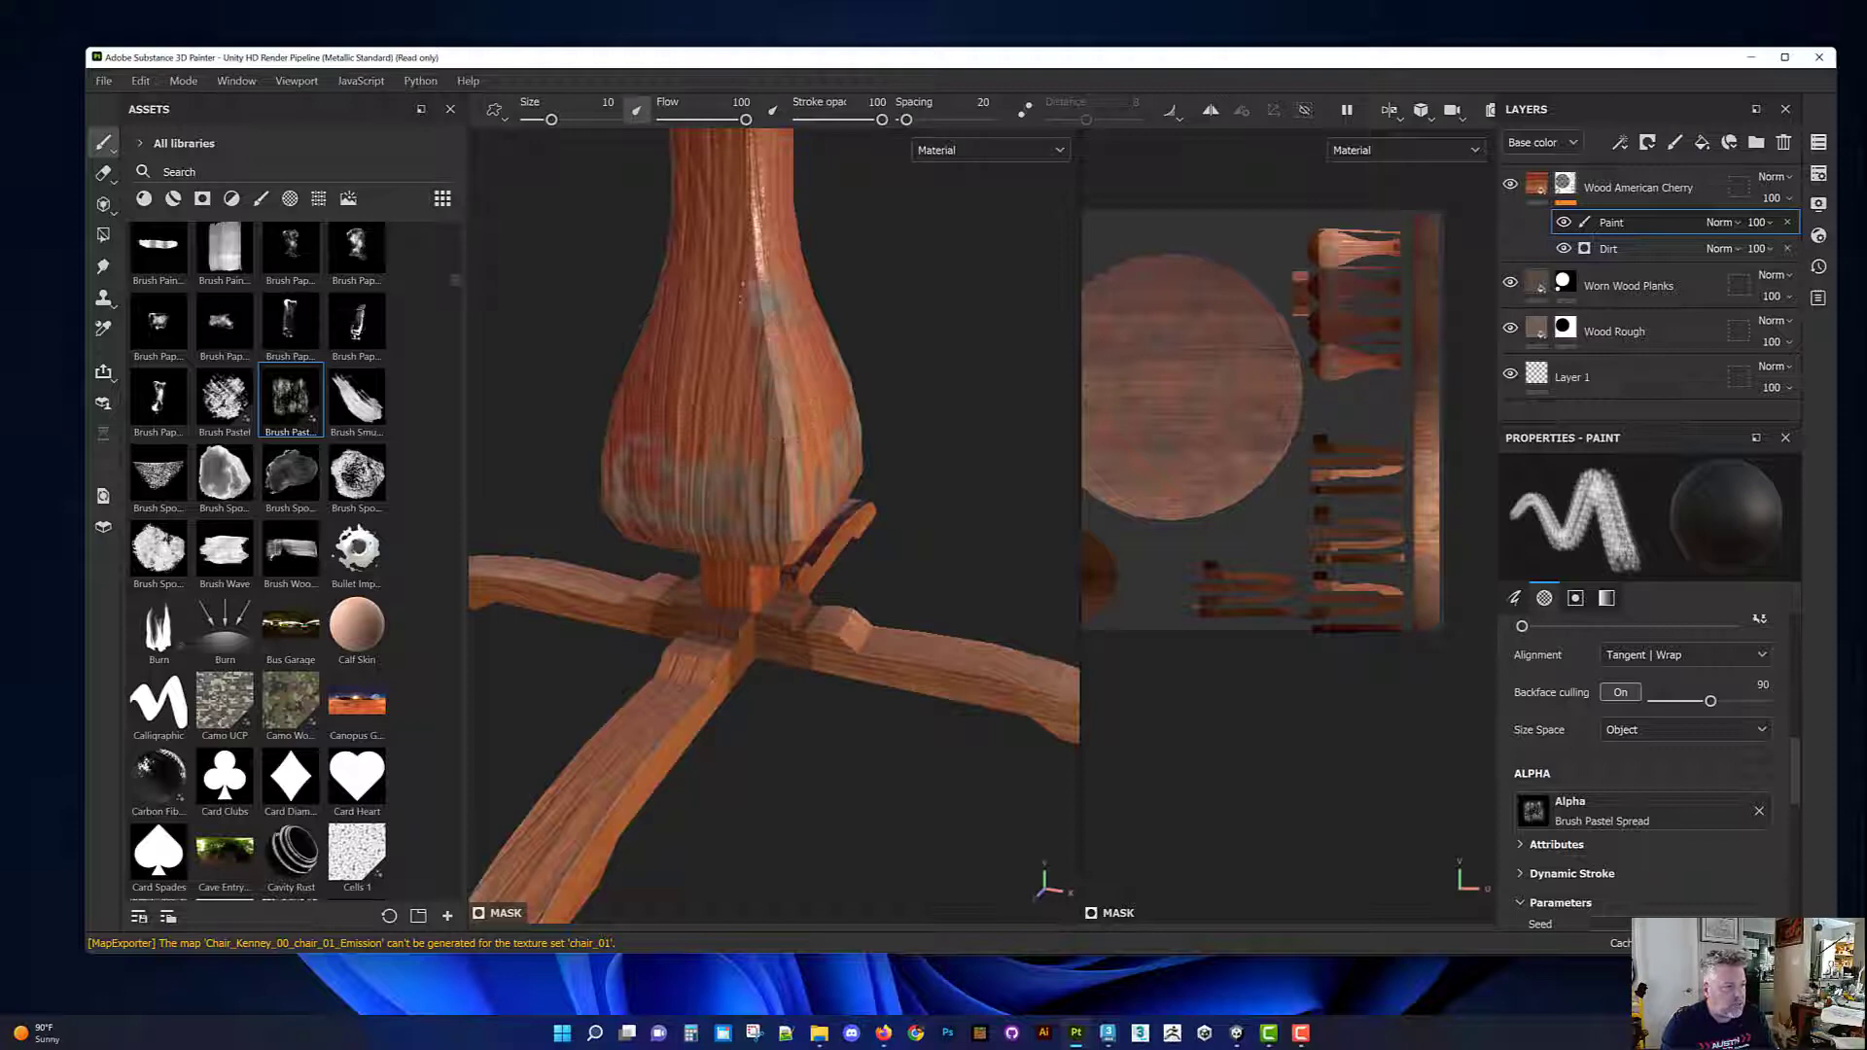
mouse_move(688, 511)
left_mouse_down("alt")
mouse_move(842, 542)
mouse_move(817, 545)
left_mouse_up("alt")
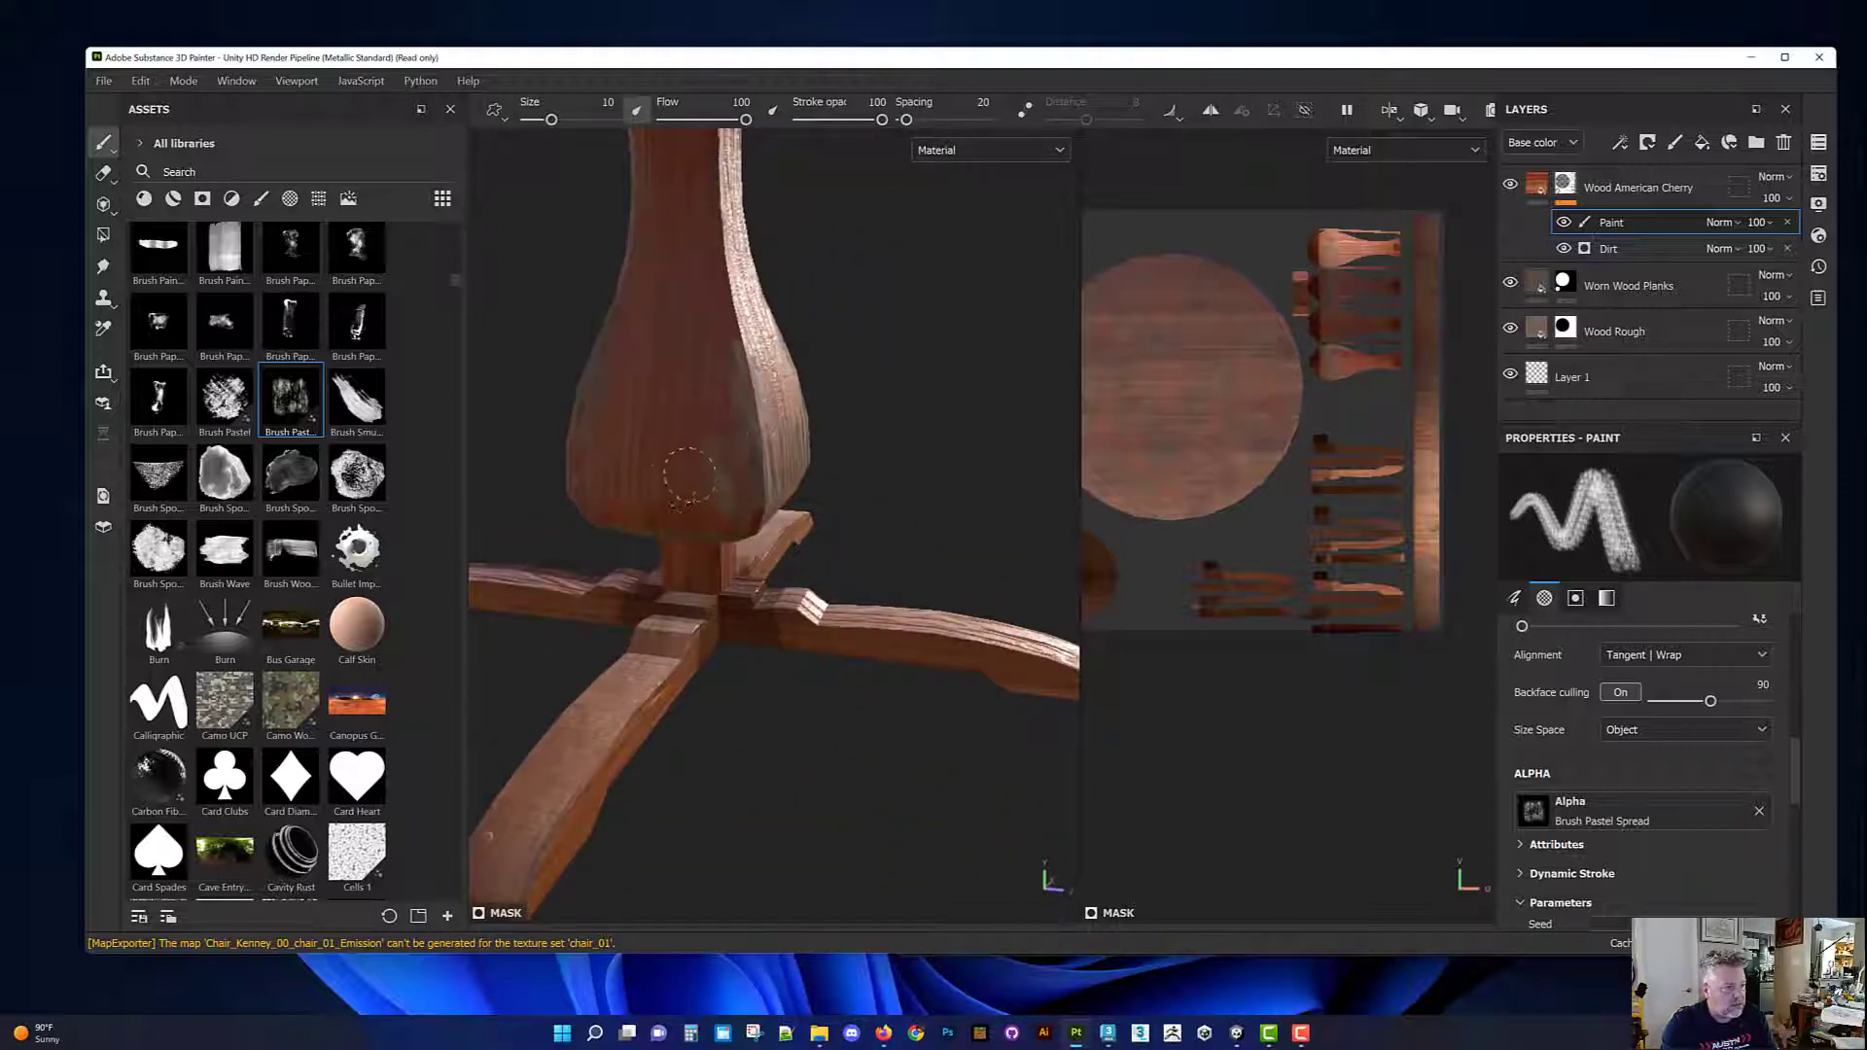
mouse_move(690, 475)
left_mouse_down()
mouse_move(631, 455)
mouse_move(605, 478)
mouse_move(613, 501)
mouse_move(689, 530)
mouse_move(708, 701)
left_mouse_up()
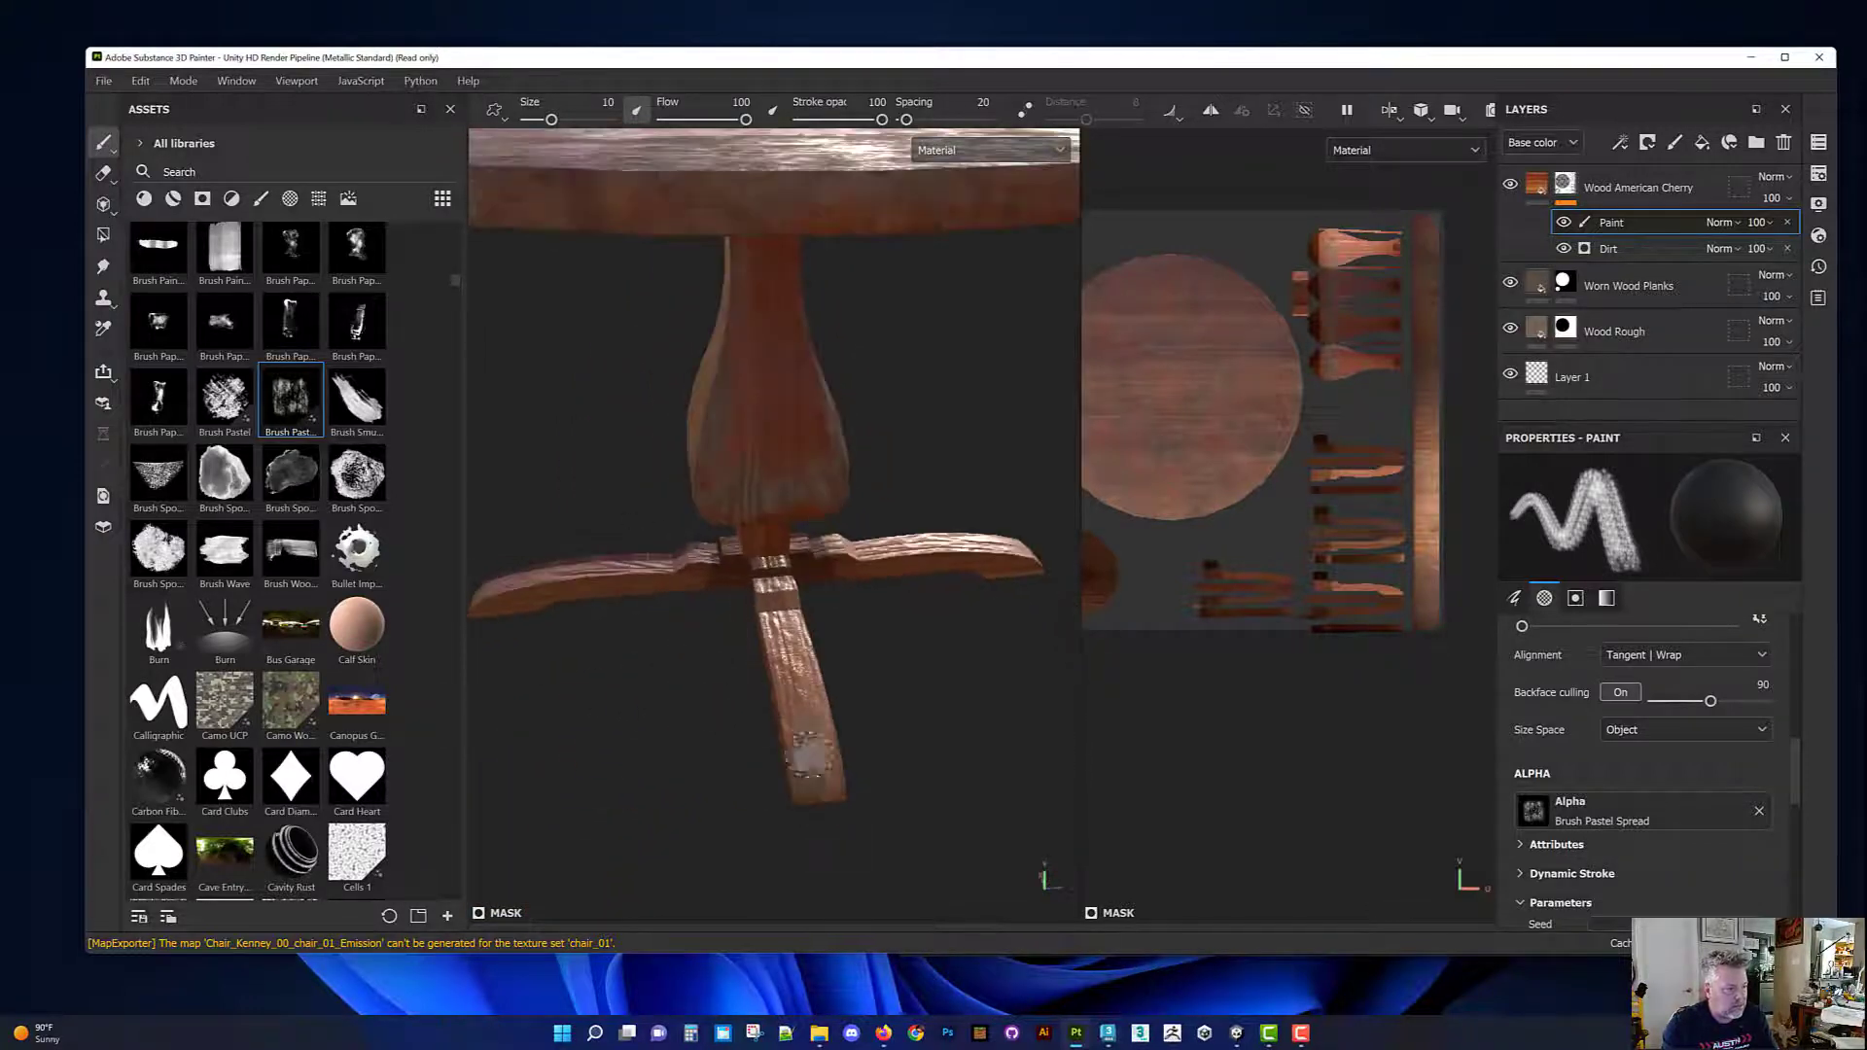
Step: Paint black into the Wood American Cherry mask at the outer end of the first pedestal foot to wear its finish
left_click_drag(780, 750, 916, 578, "alt")
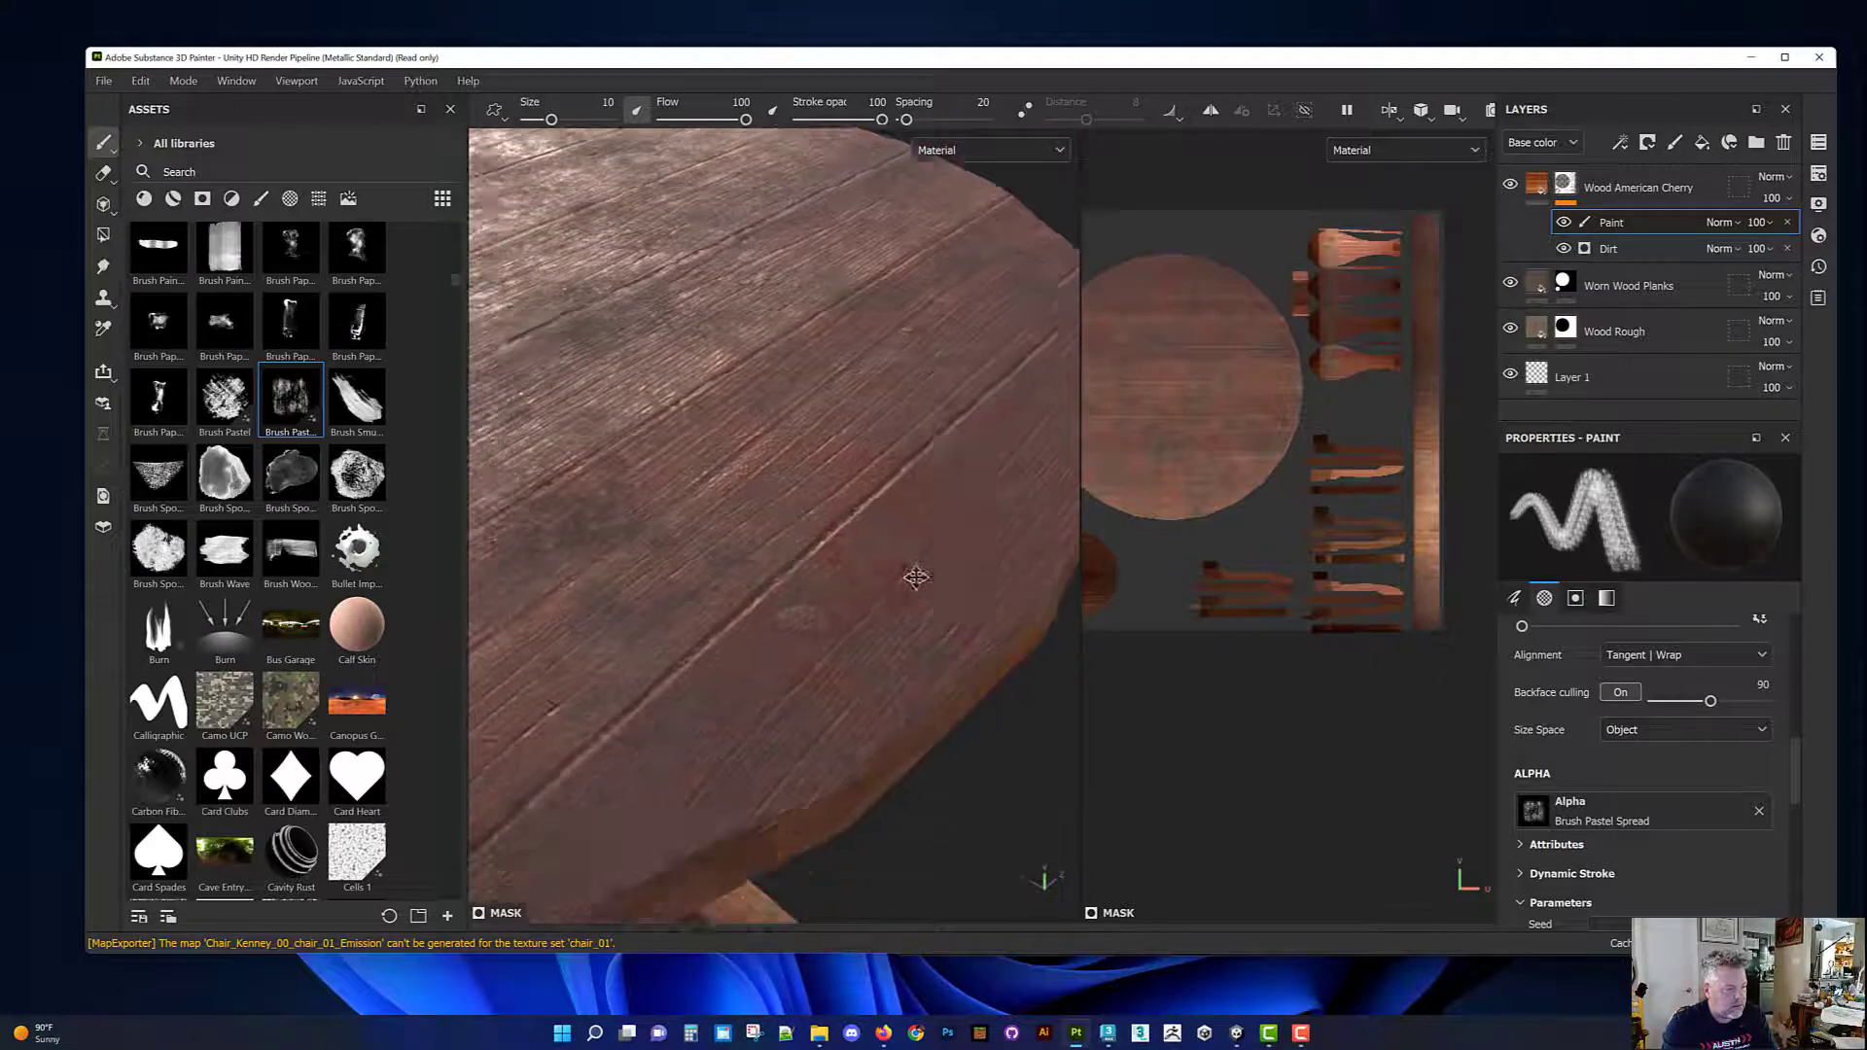
right_click_drag(916, 578, 488, 658, "alt")
right_click_drag(894, 671, 776, 646, "alt")
middle_click_drag(775, 646, 769, 506, "alt")
right_click_drag(967, 704, 1041, 700, "alt")
left_click_drag(885, 778, 890, 669, "alt")
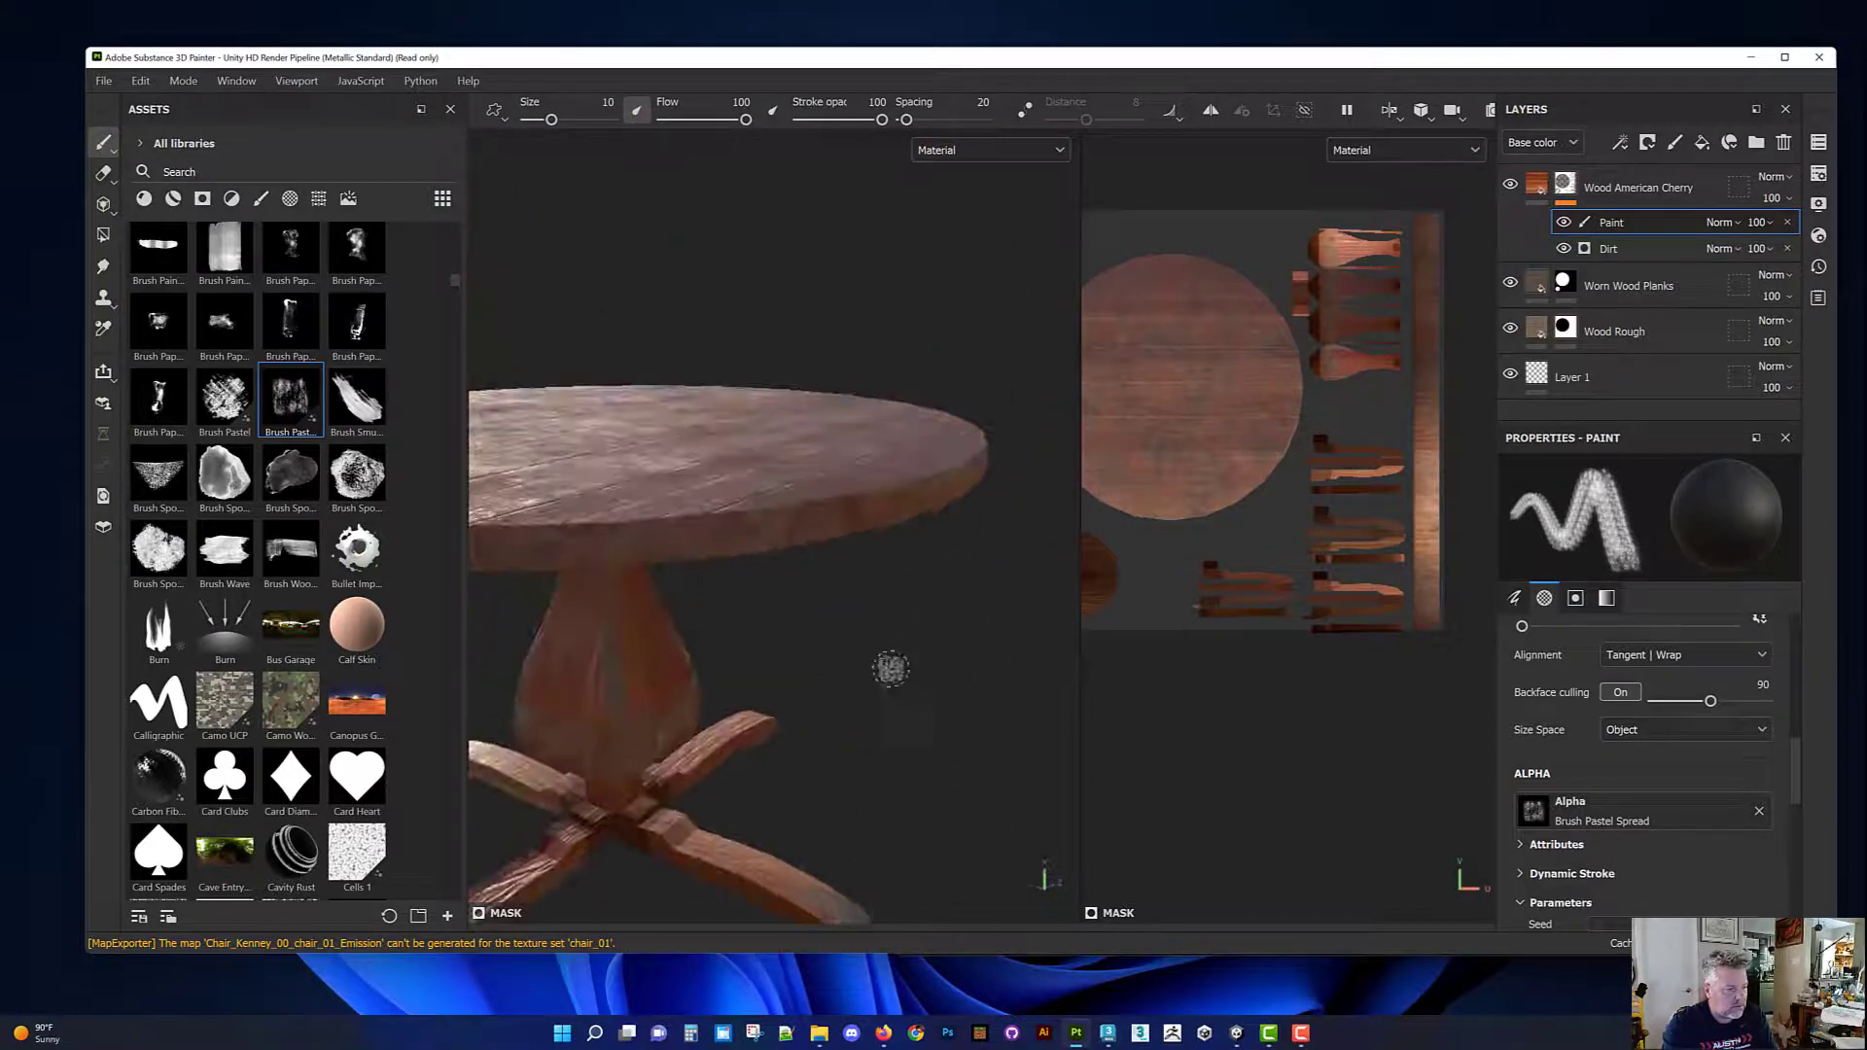
middle_click_drag(891, 669, 888, 534, "alt")
right_click_drag(888, 534, 843, 659, "alt")
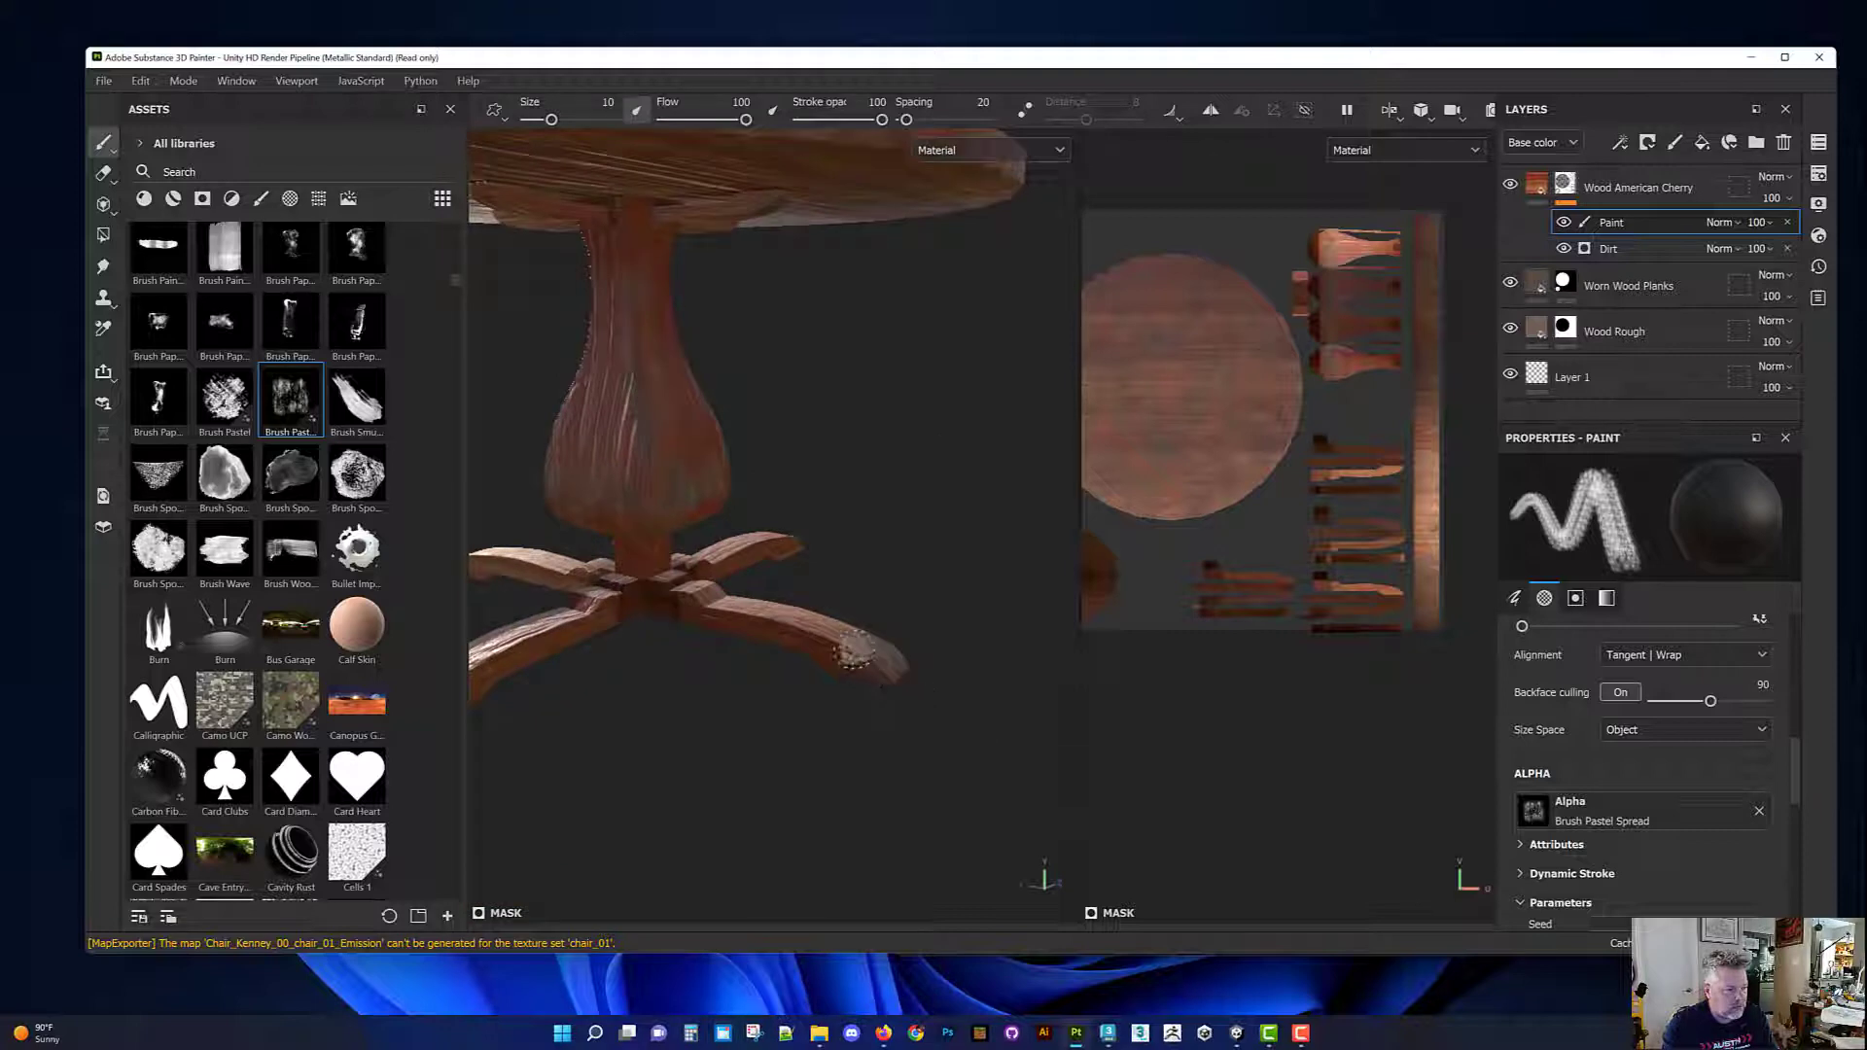
left_click_drag(940, 689, 934, 671, "alt")
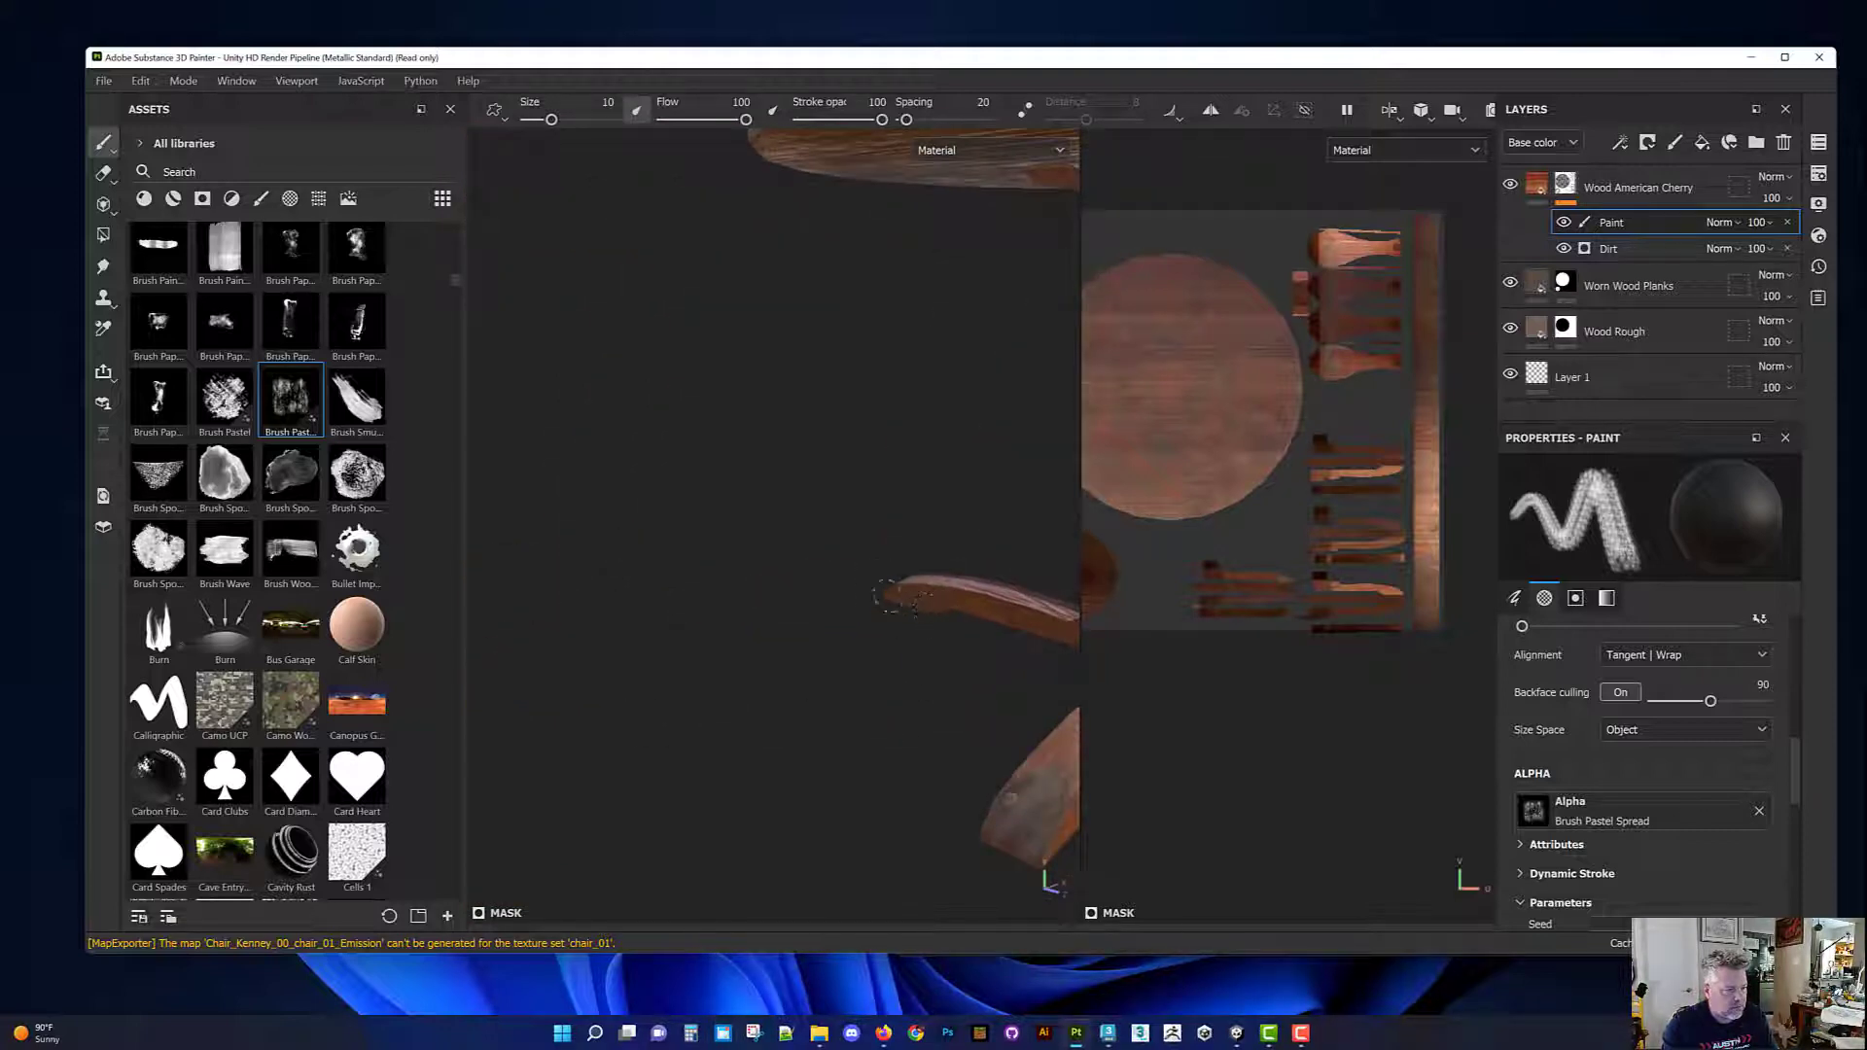
Step: Brush the same worn look onto the ends of the remaining pedestal feet, and check the whole table
left_click_drag(922, 583, 711, 609, "alt")
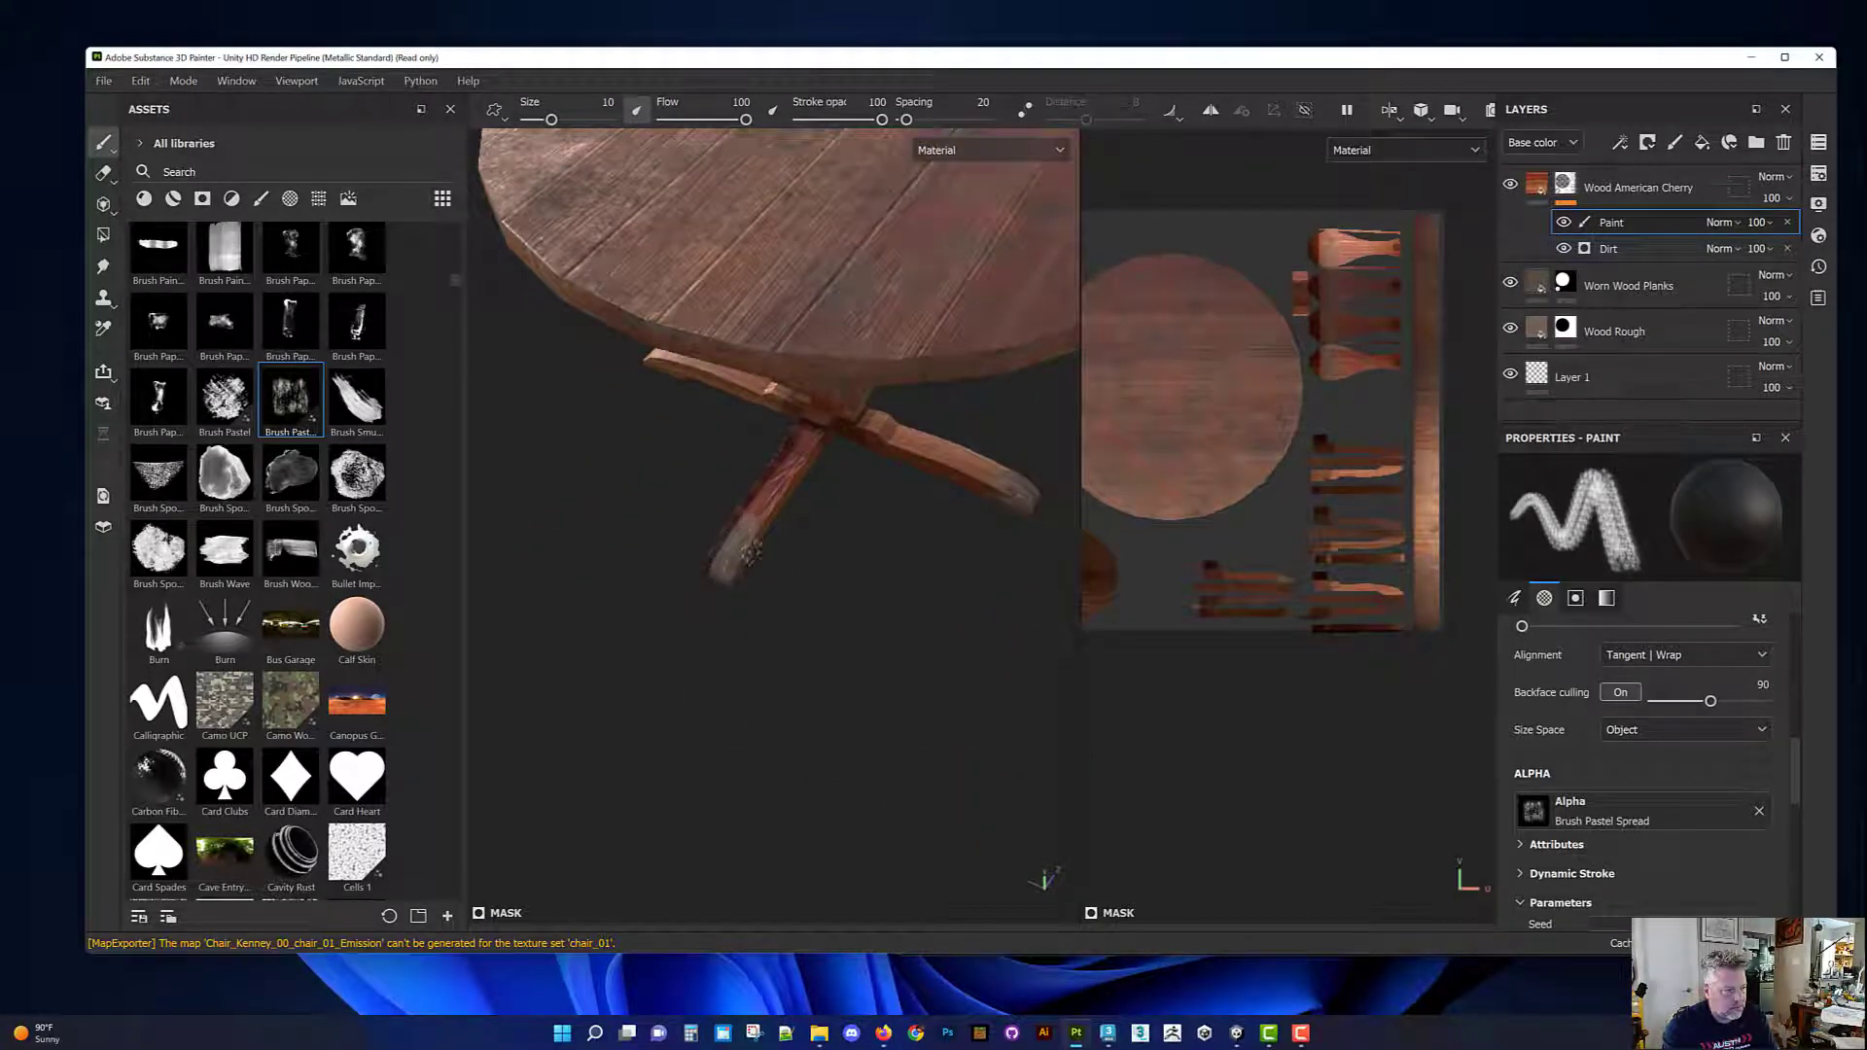
left_click_drag(749, 547, 830, 617, "alt")
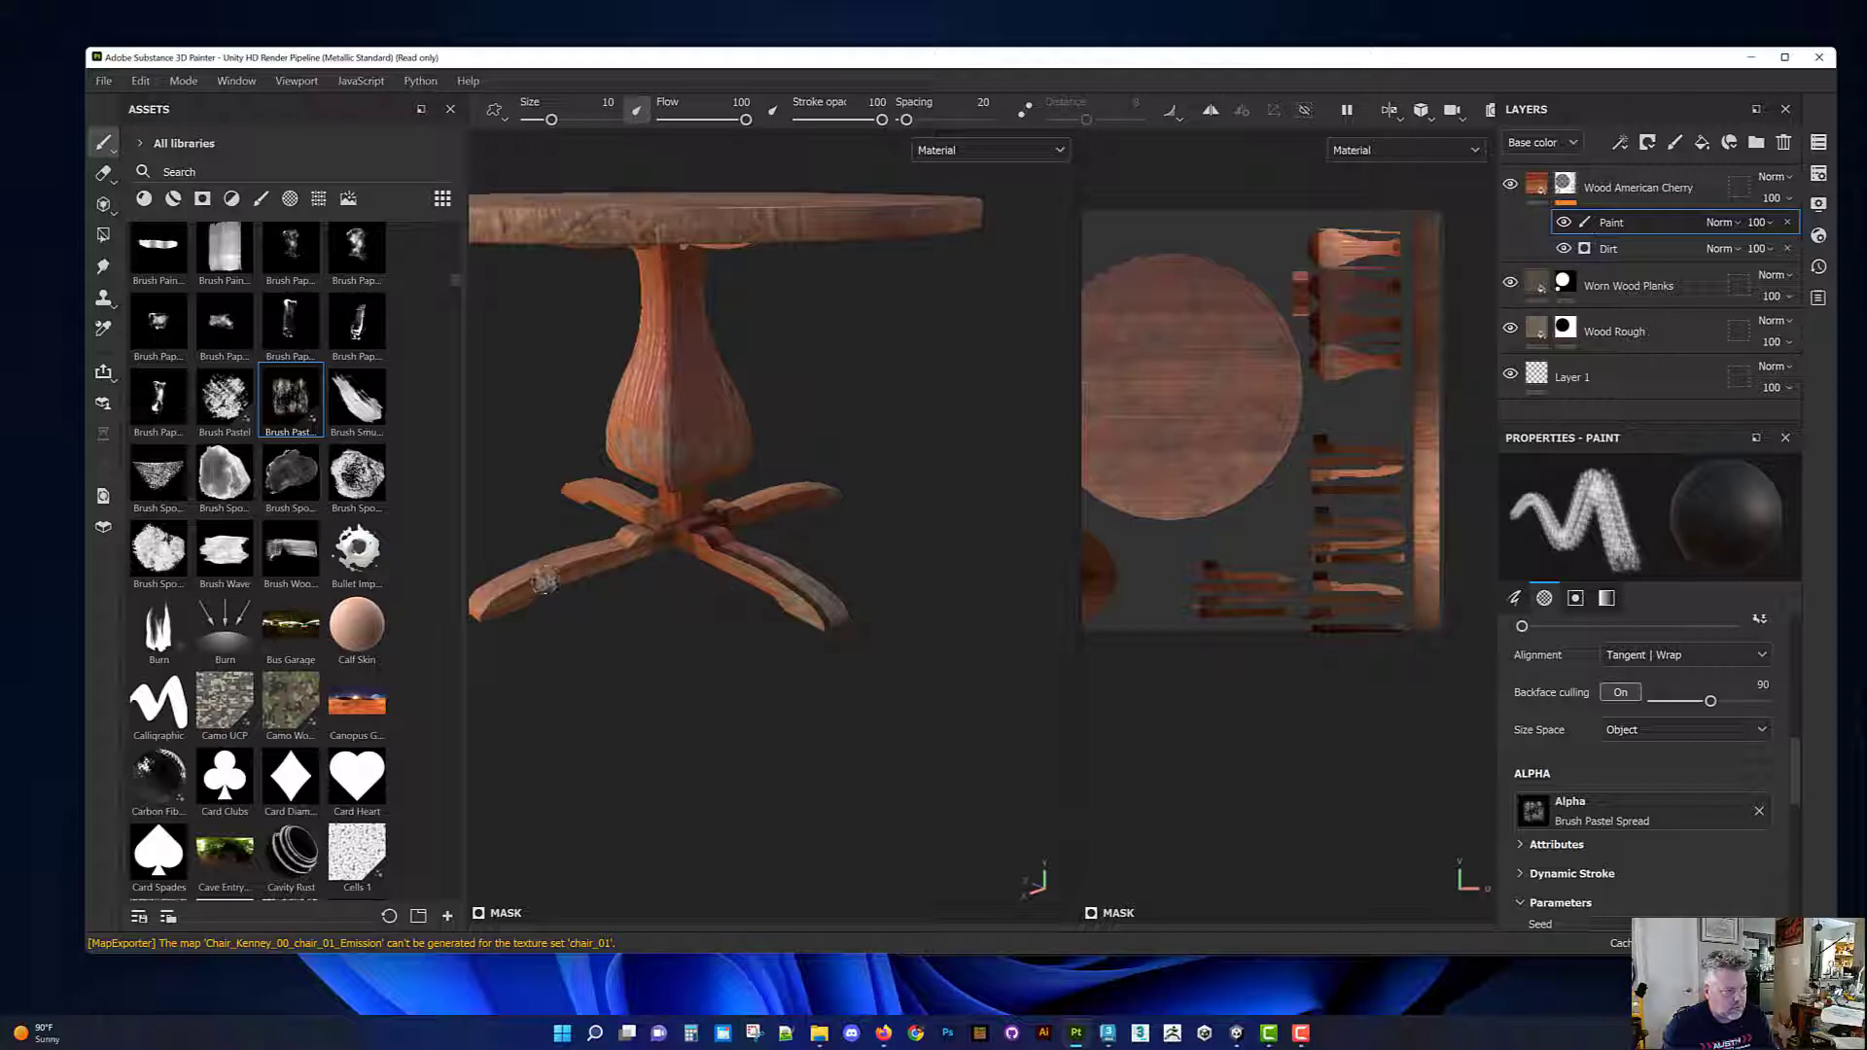
mouse_move(500, 608)
middle_mouse_down("alt")
mouse_move(633, 596)
mouse_move(685, 489)
middle_mouse_up("alt")
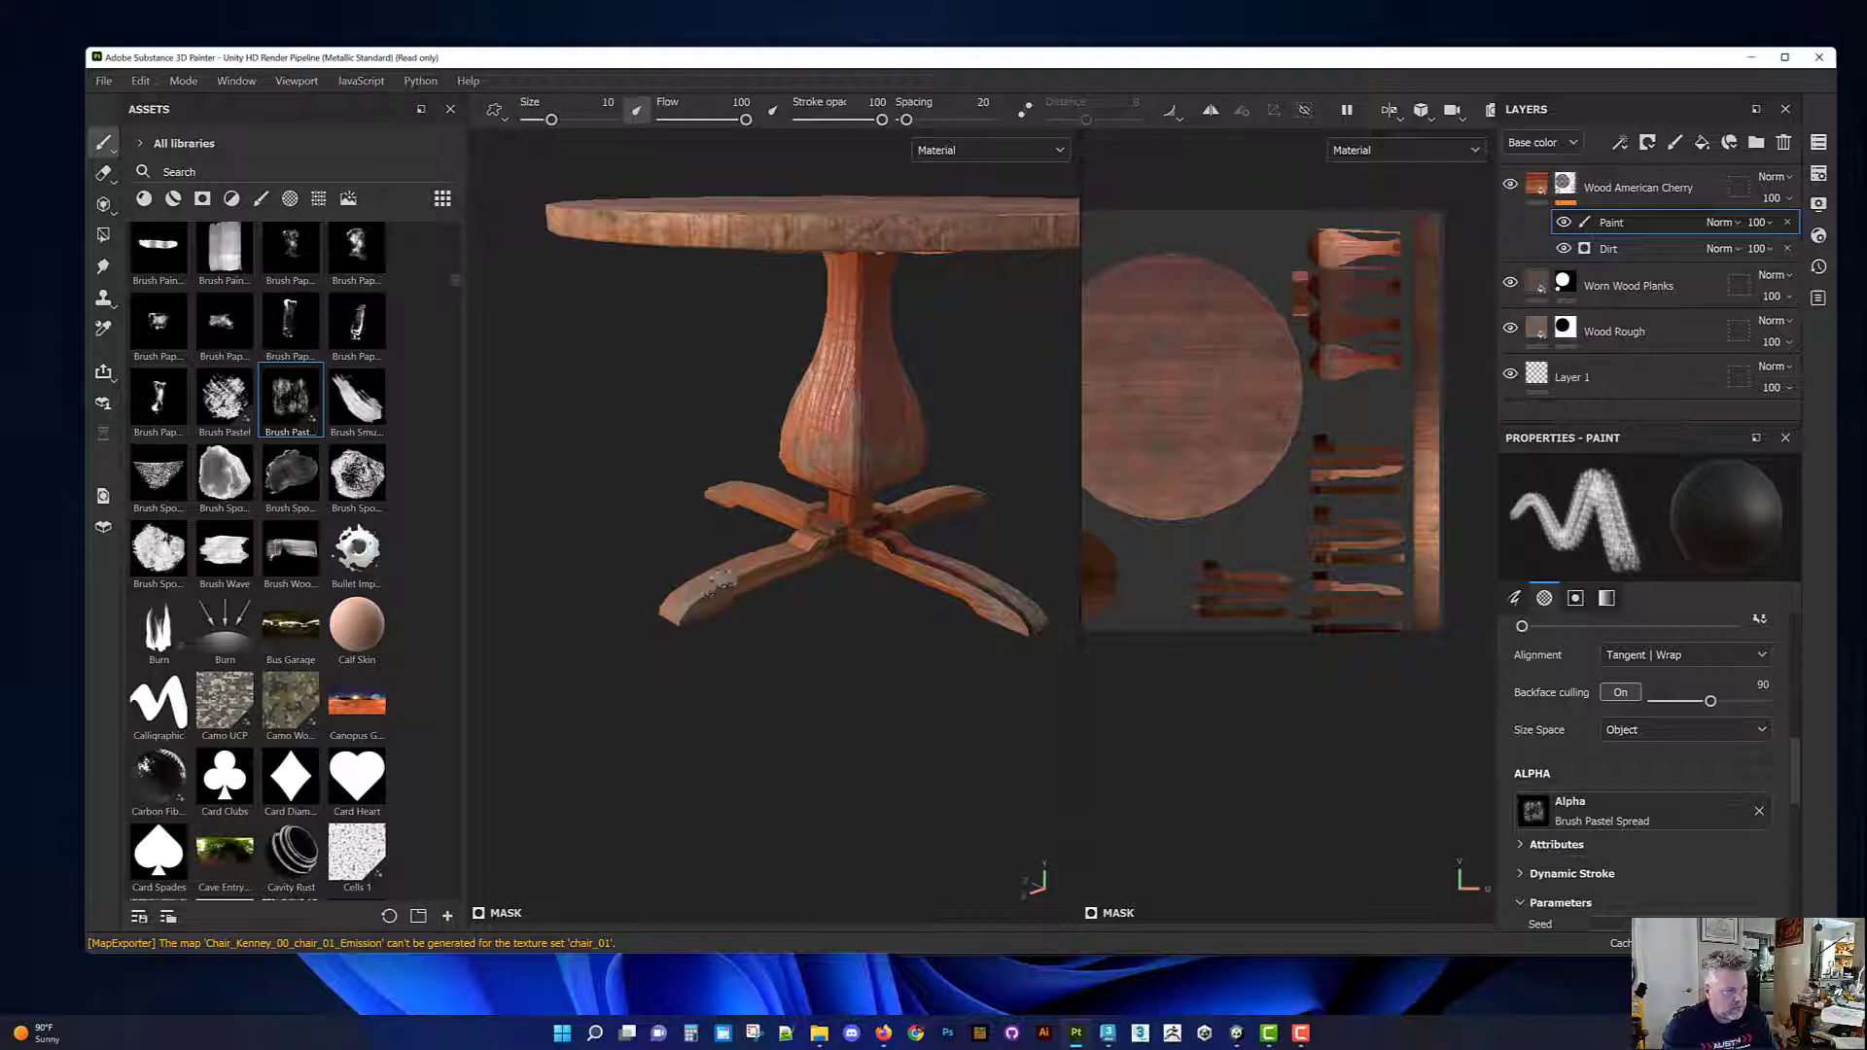
left_click_drag(679, 613, 954, 609, "alt")
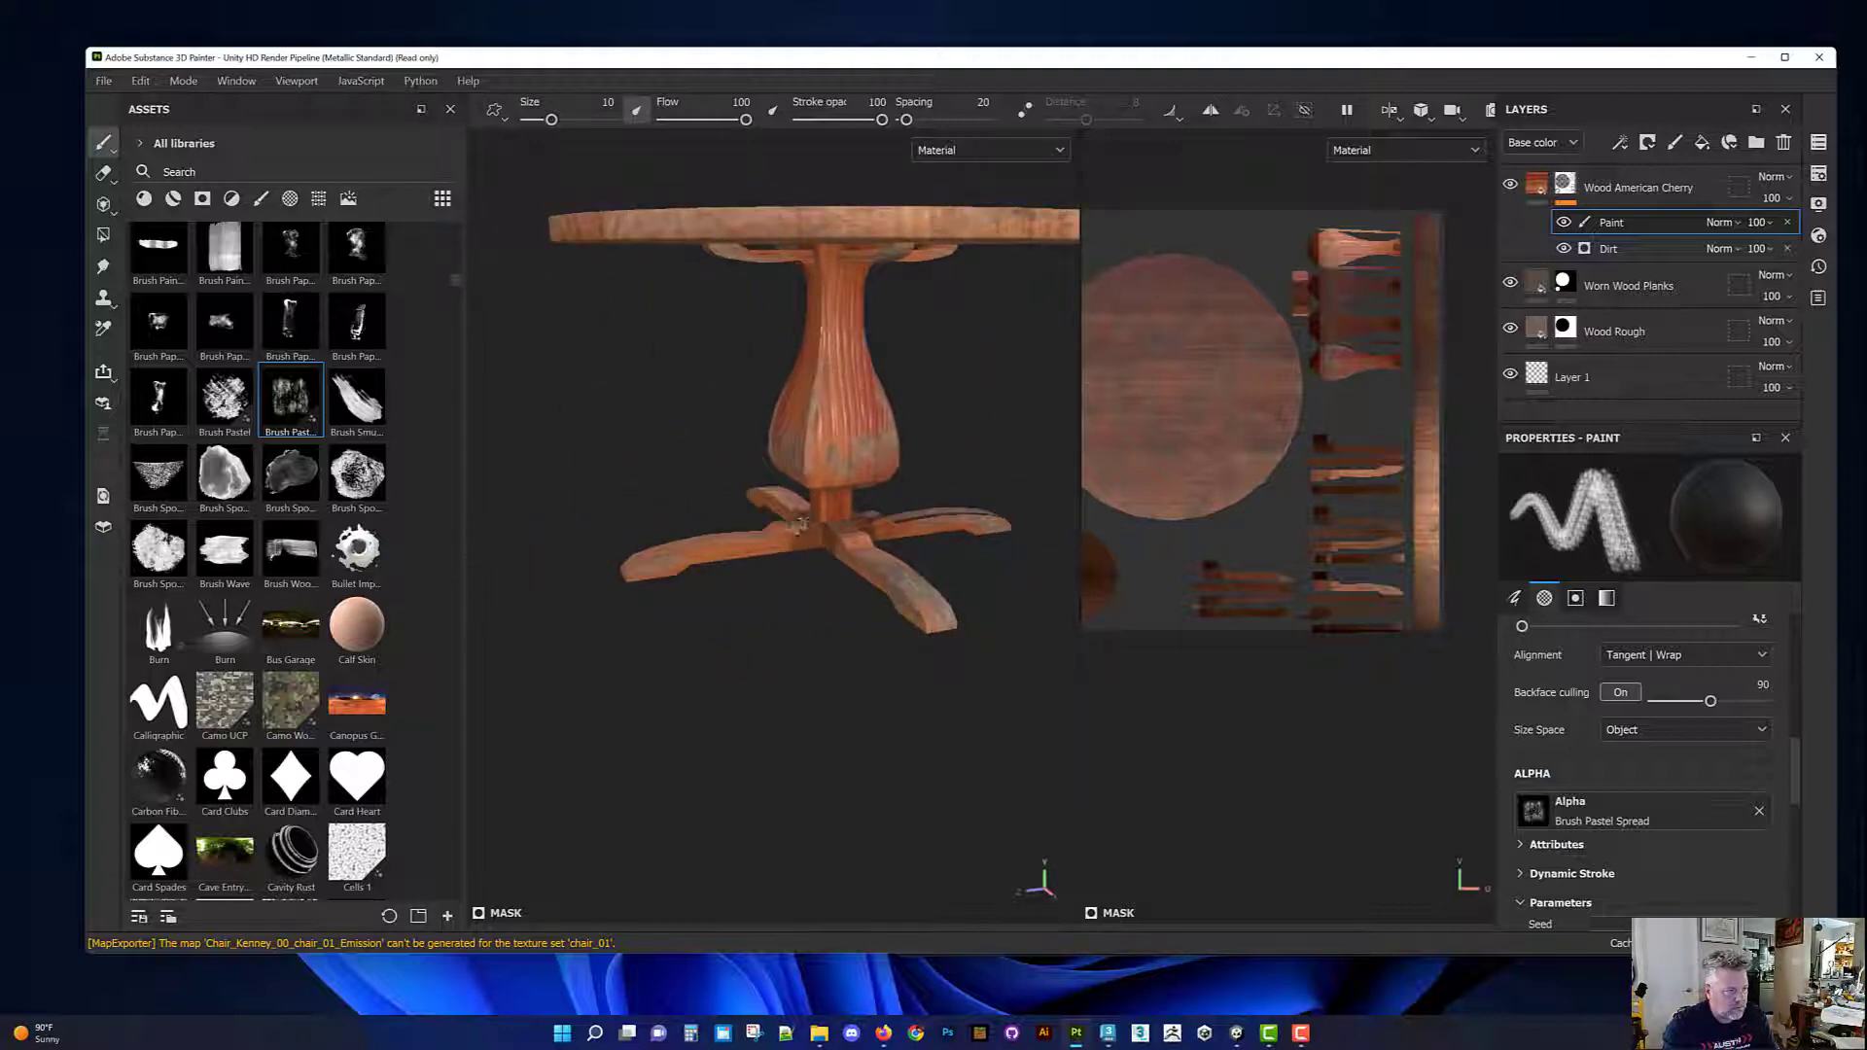
left_click_drag(701, 559, 792, 759, "alt")
left_click_drag(937, 585, 702, 552, "alt")
middle_click_drag(703, 552, 664, 523, "alt")
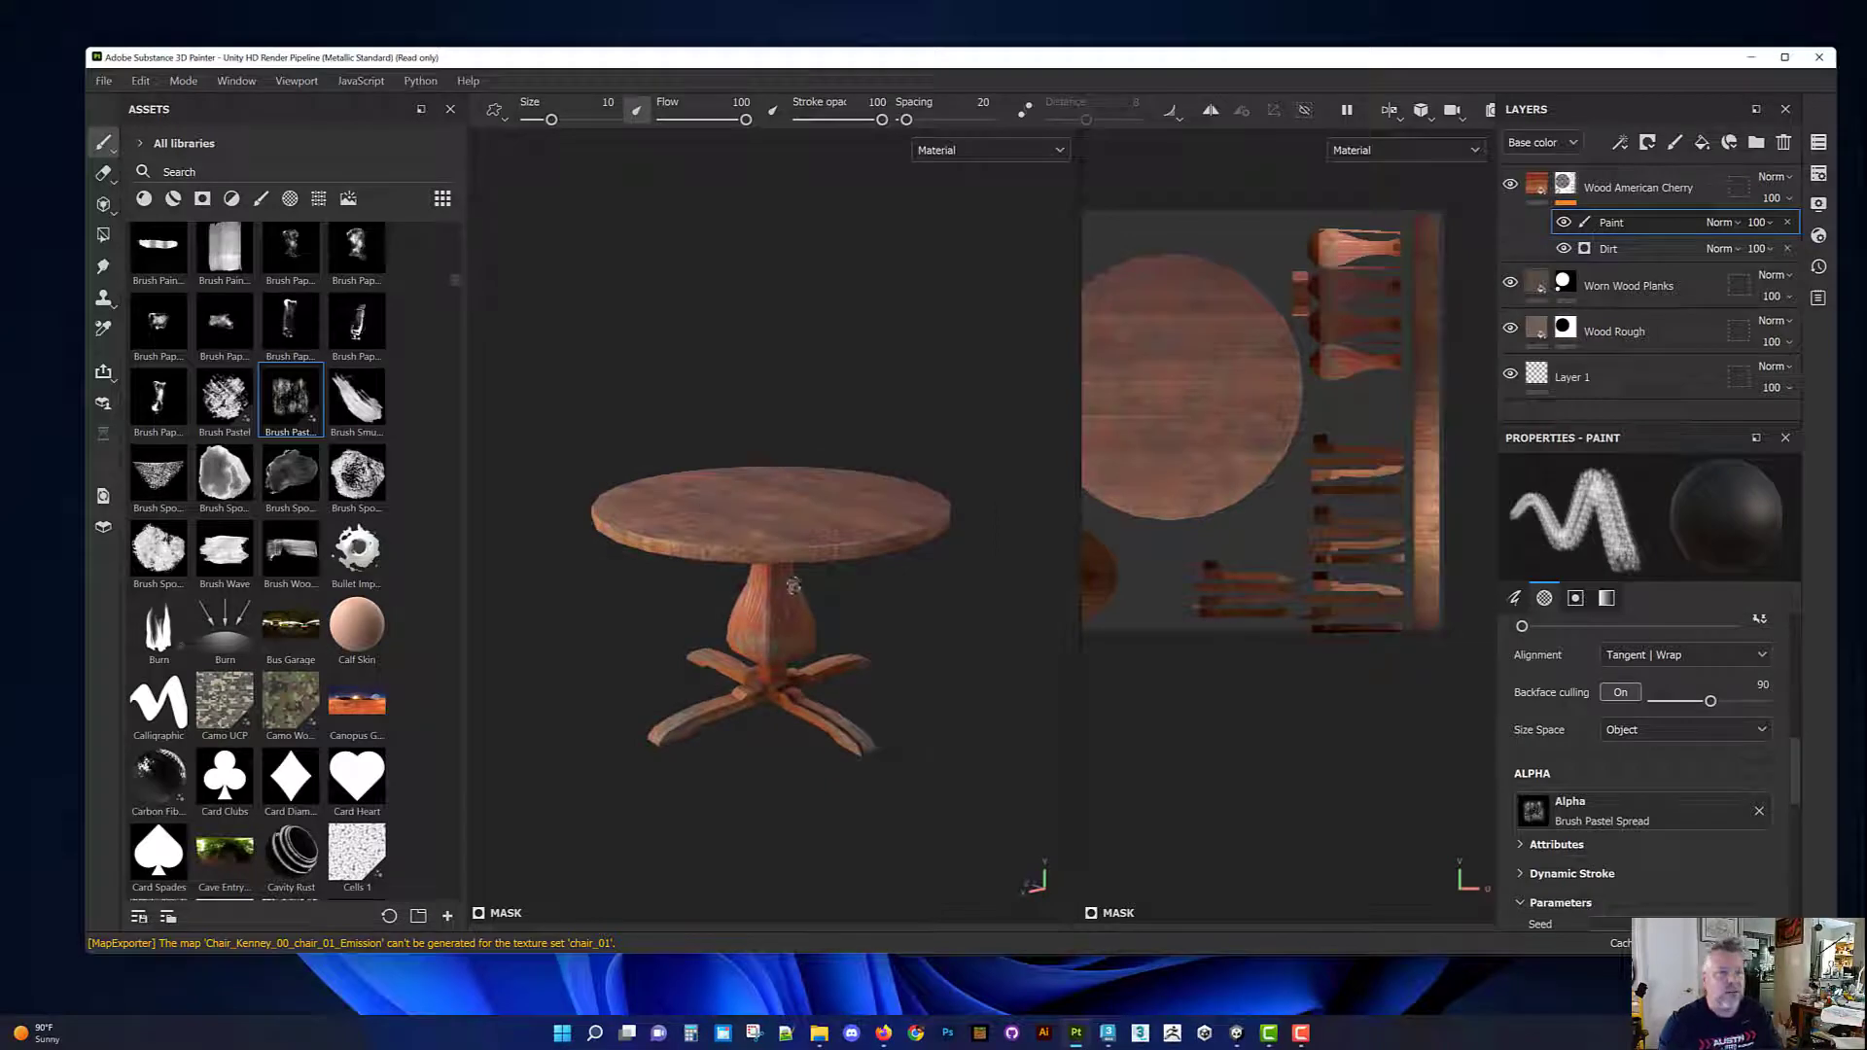
Step: Save the project as Table_Round_00 in the Unit 2 Substance folder
left_click(103, 81)
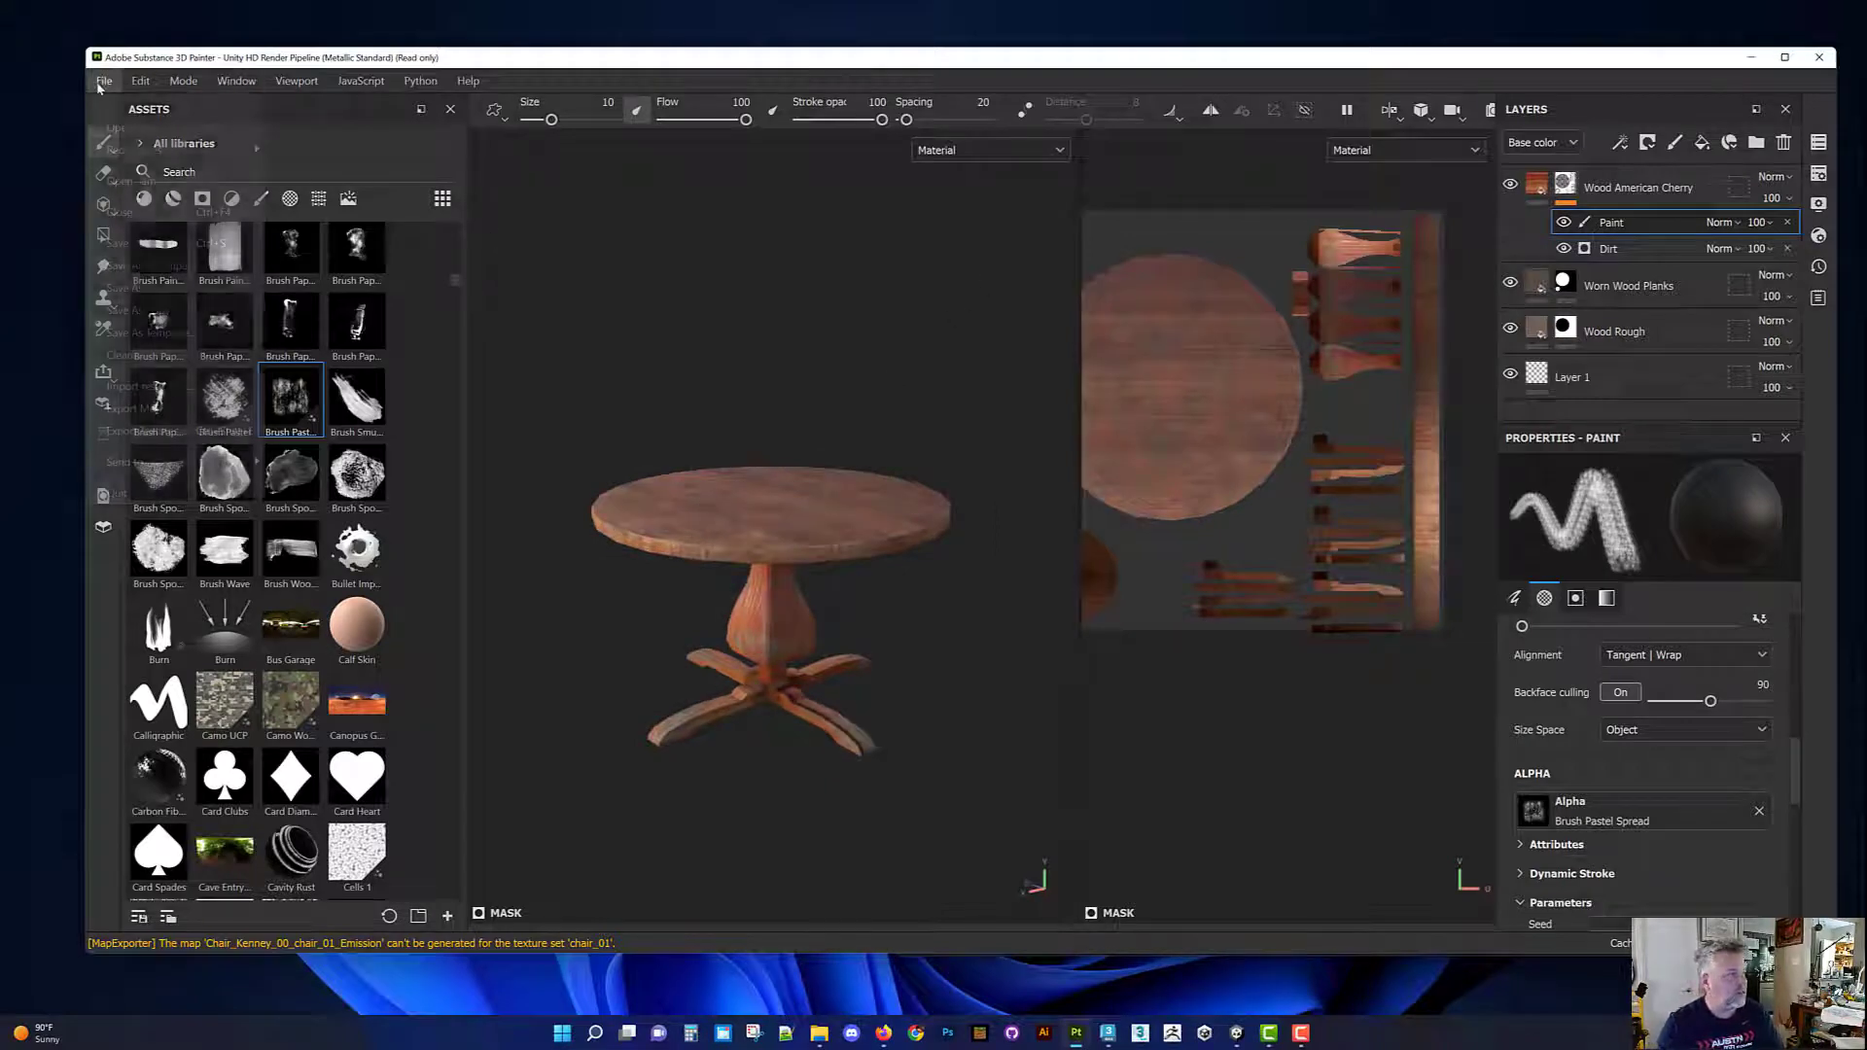
key("Escape")
key("ctrl+s")
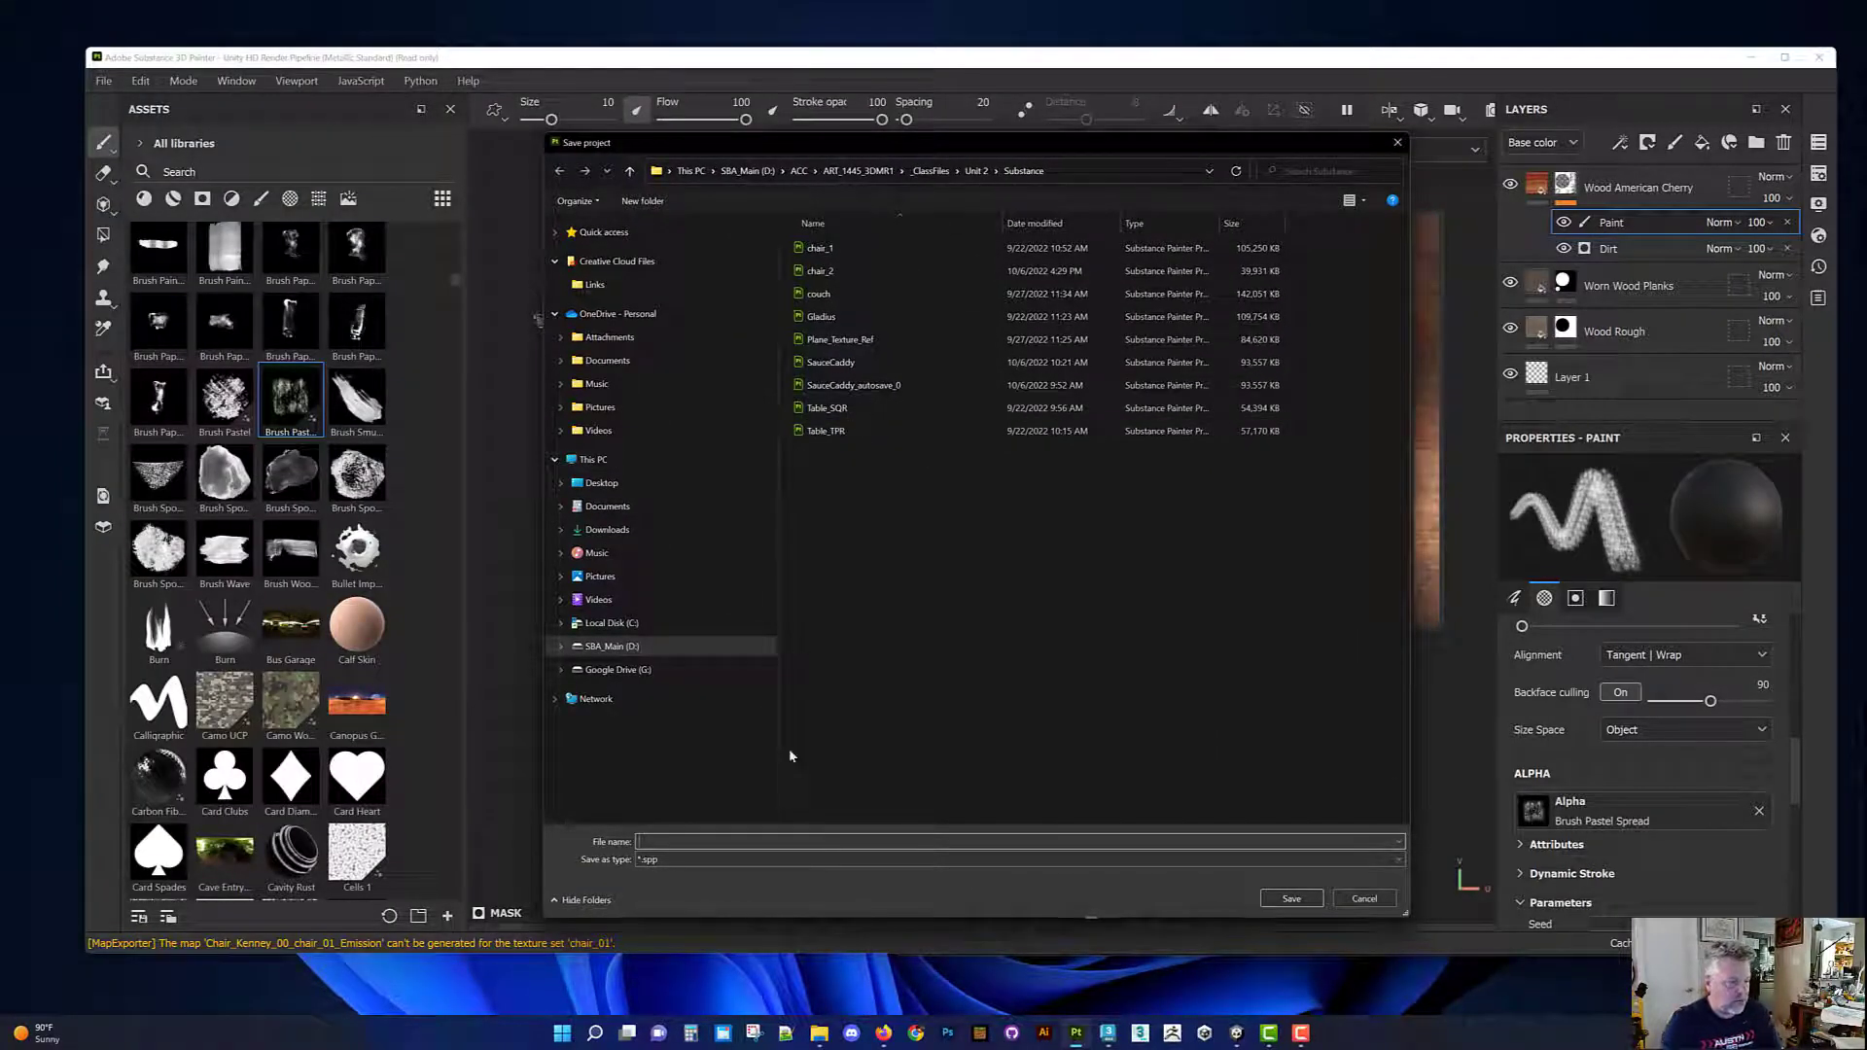
type("Table_")
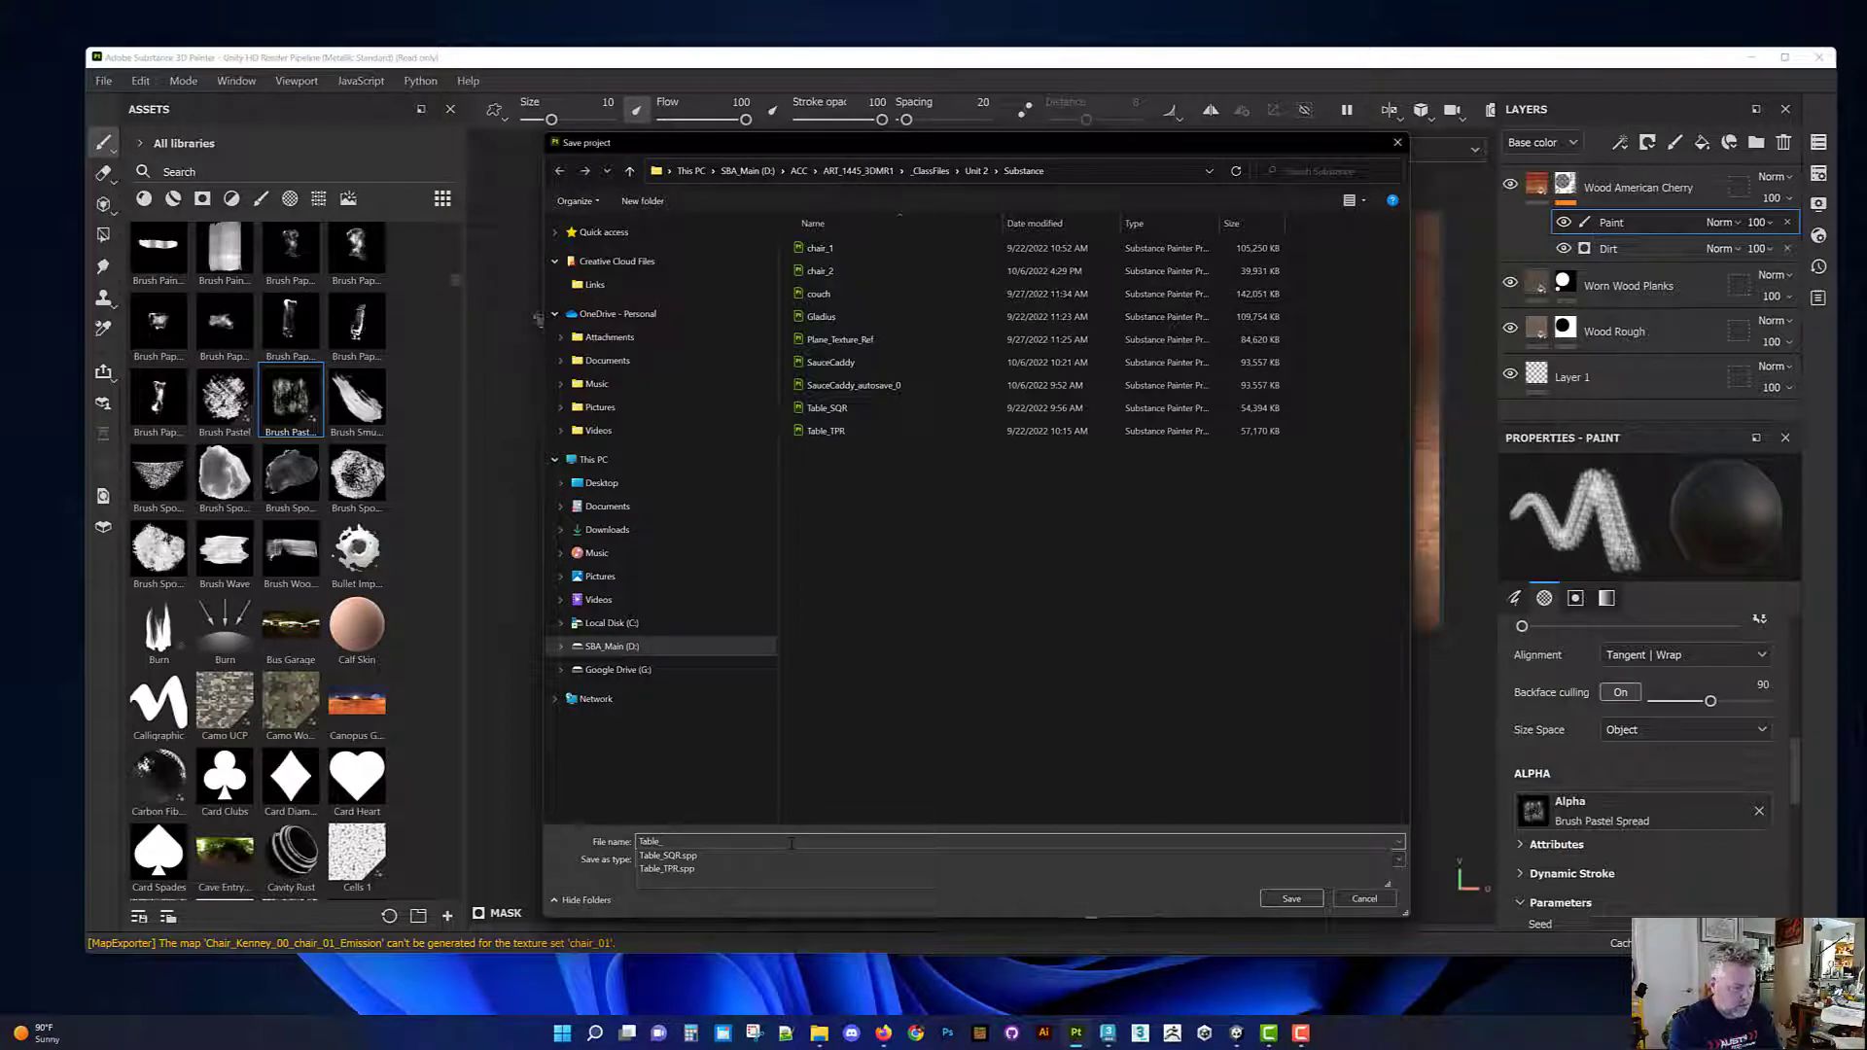
type("Round_00")
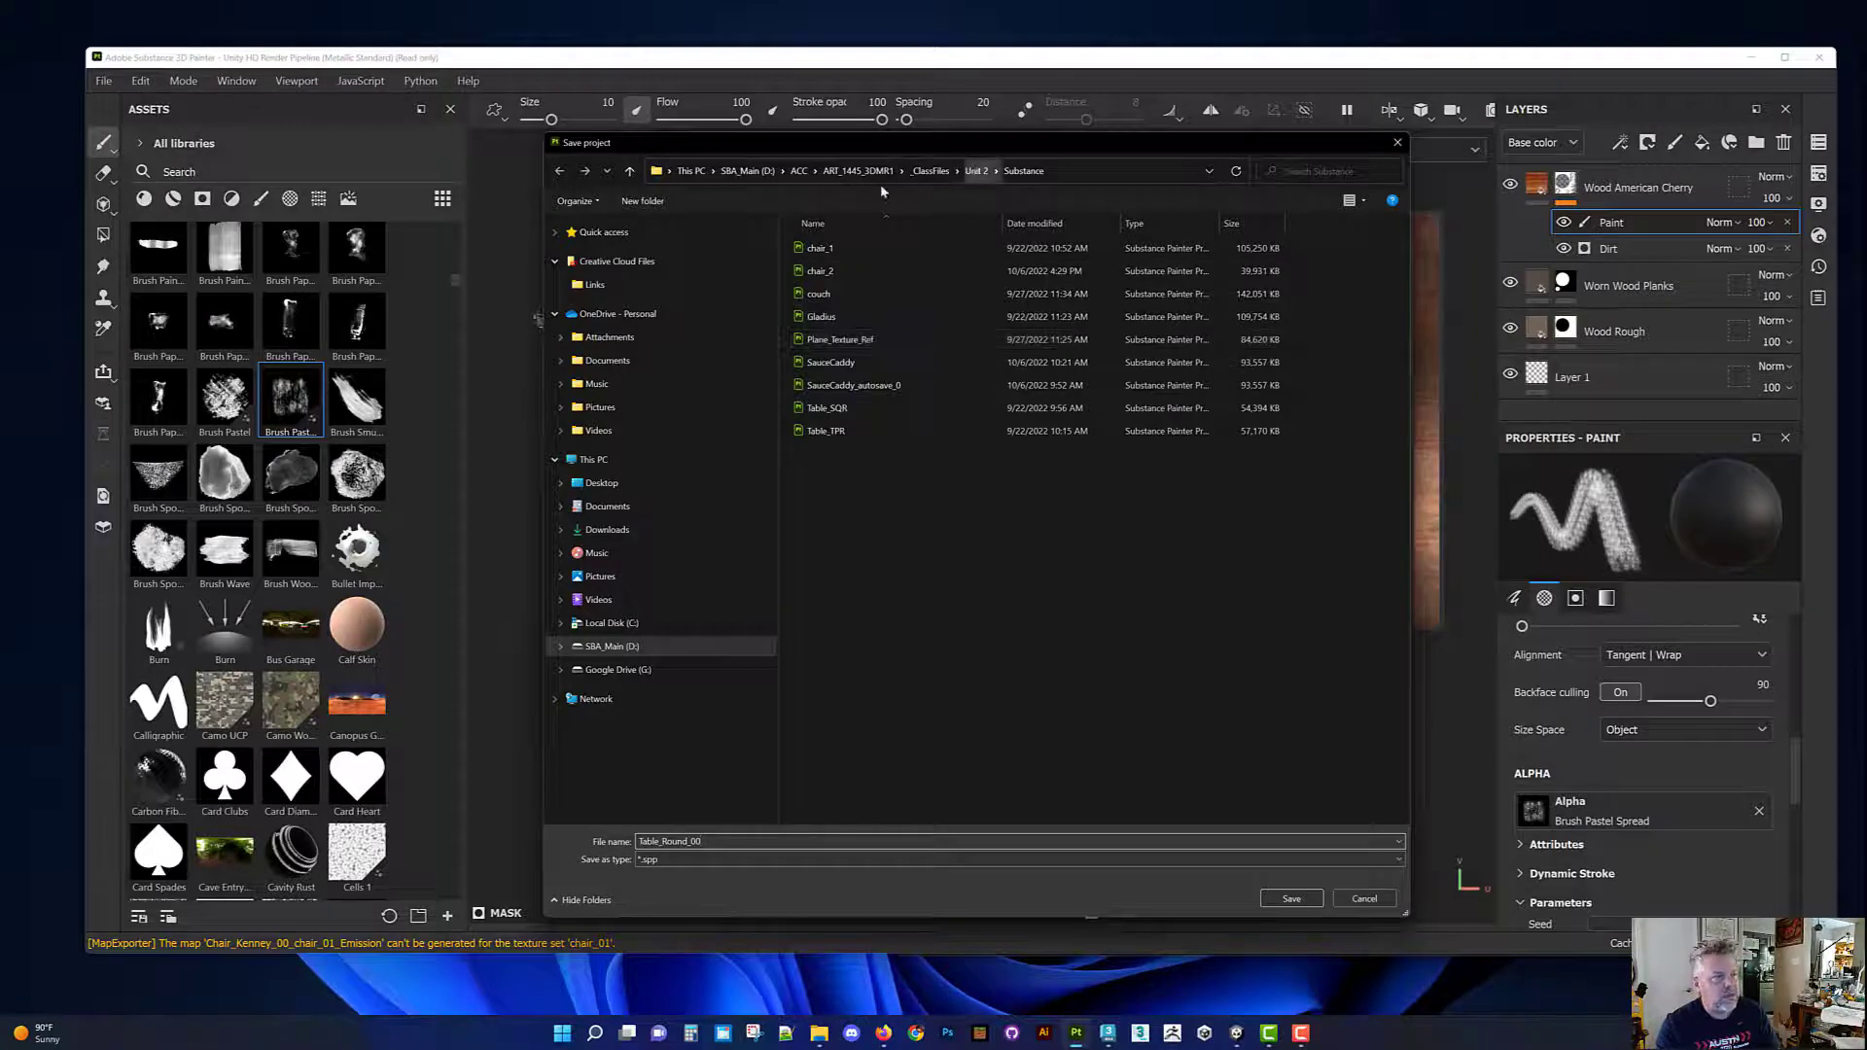
left_click(1304, 900)
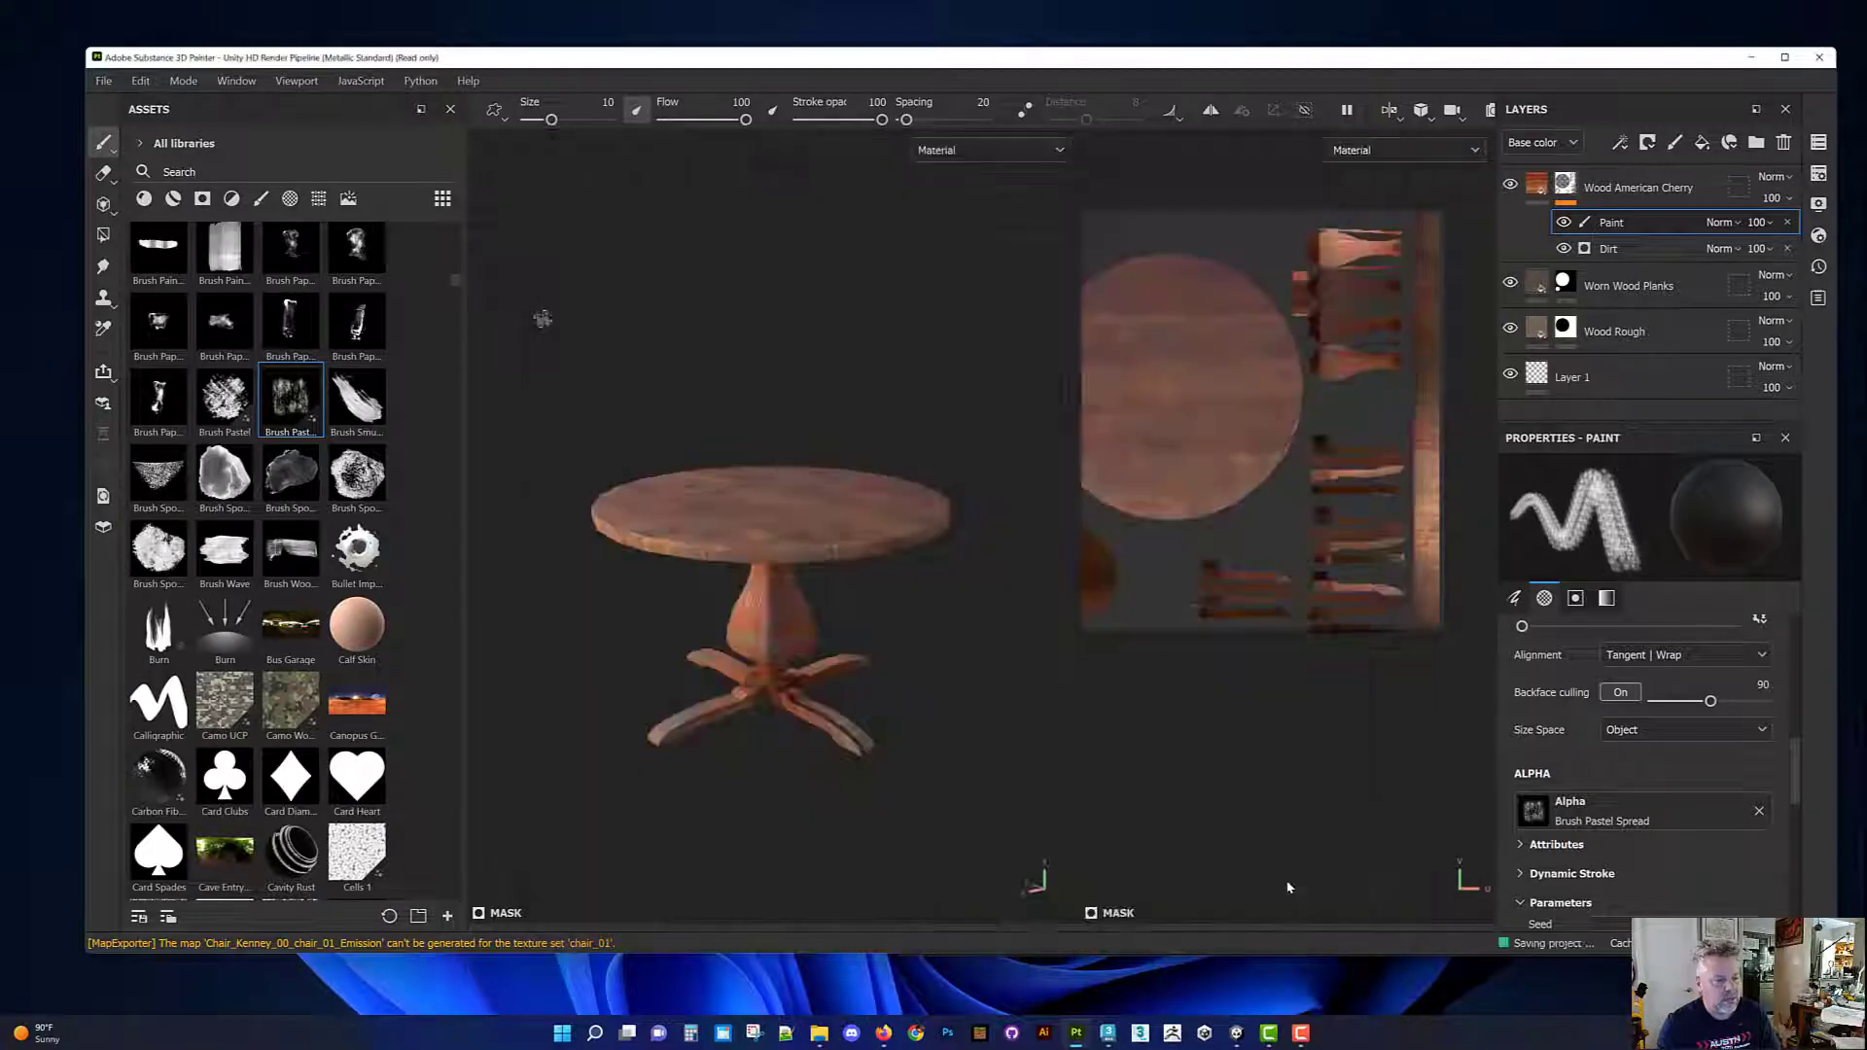
Step: Open the texture export settings and set the output template to Unity Universal Render Pipeline (Specular)
left_click(104, 80)
left_click(156, 431)
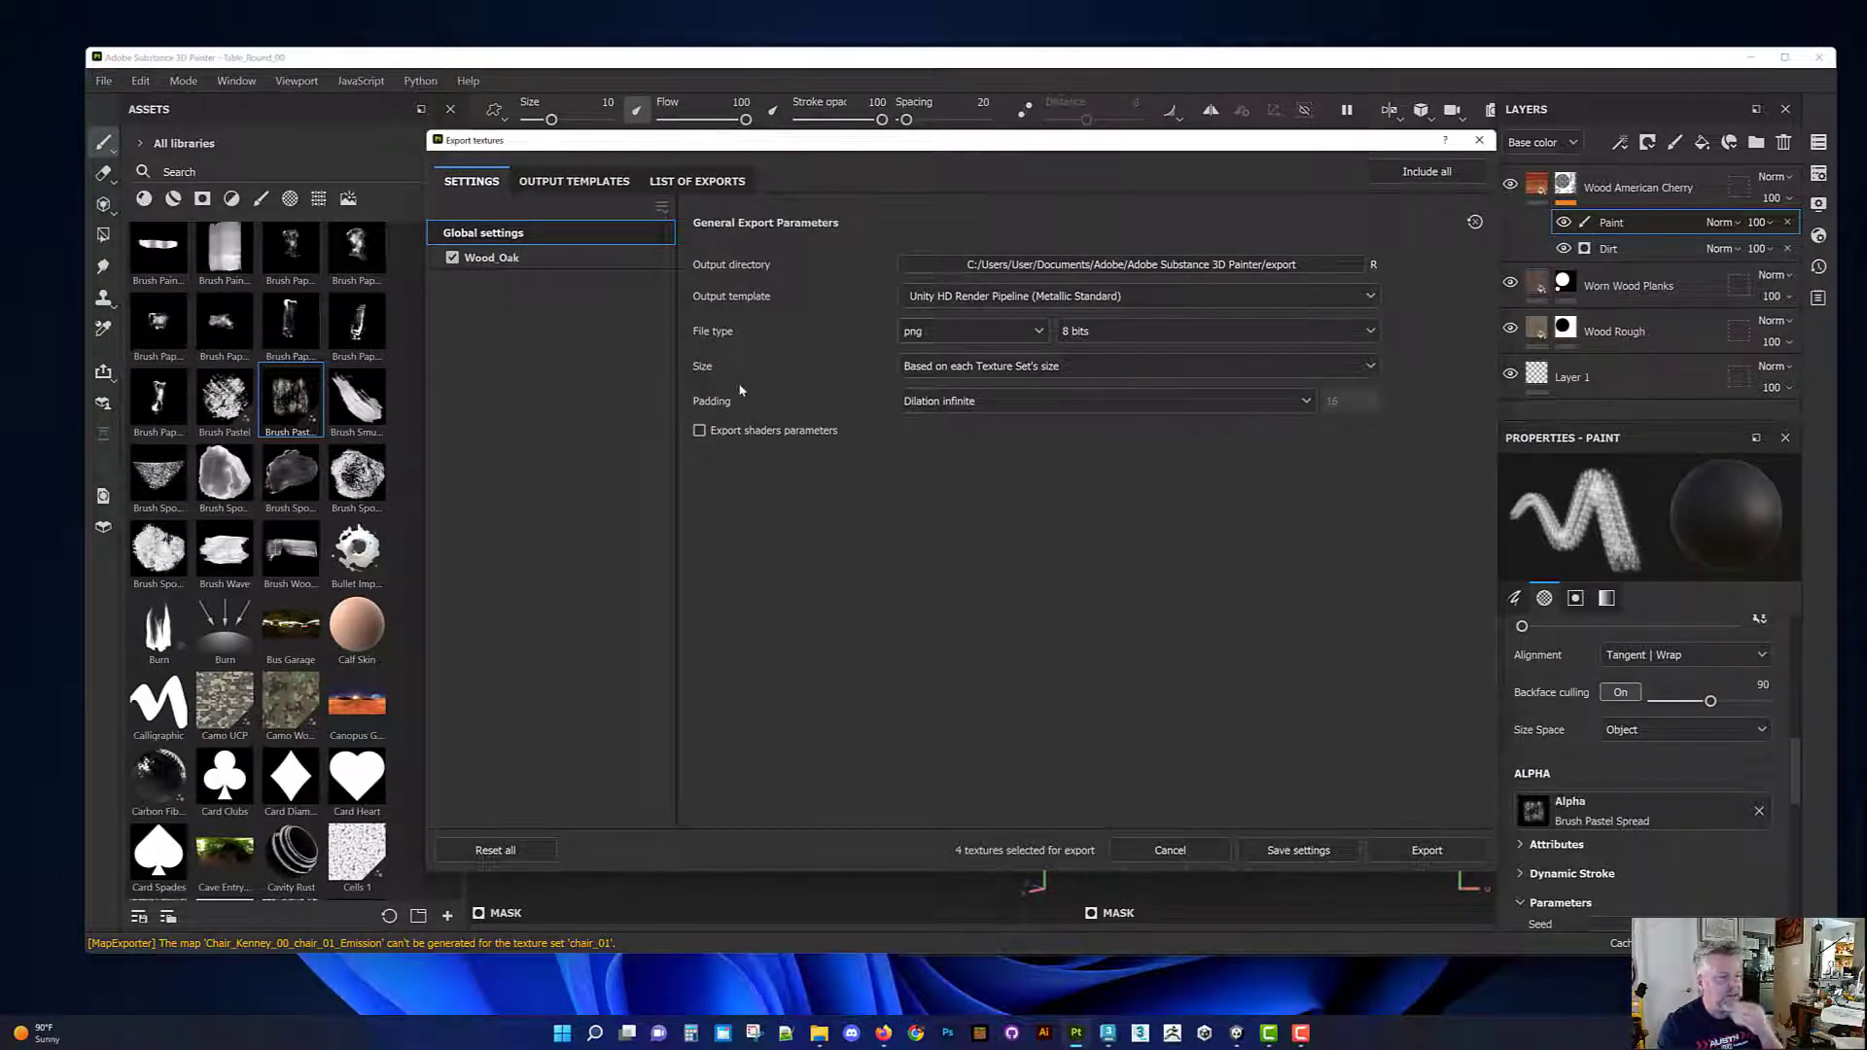
left_click(1080, 297)
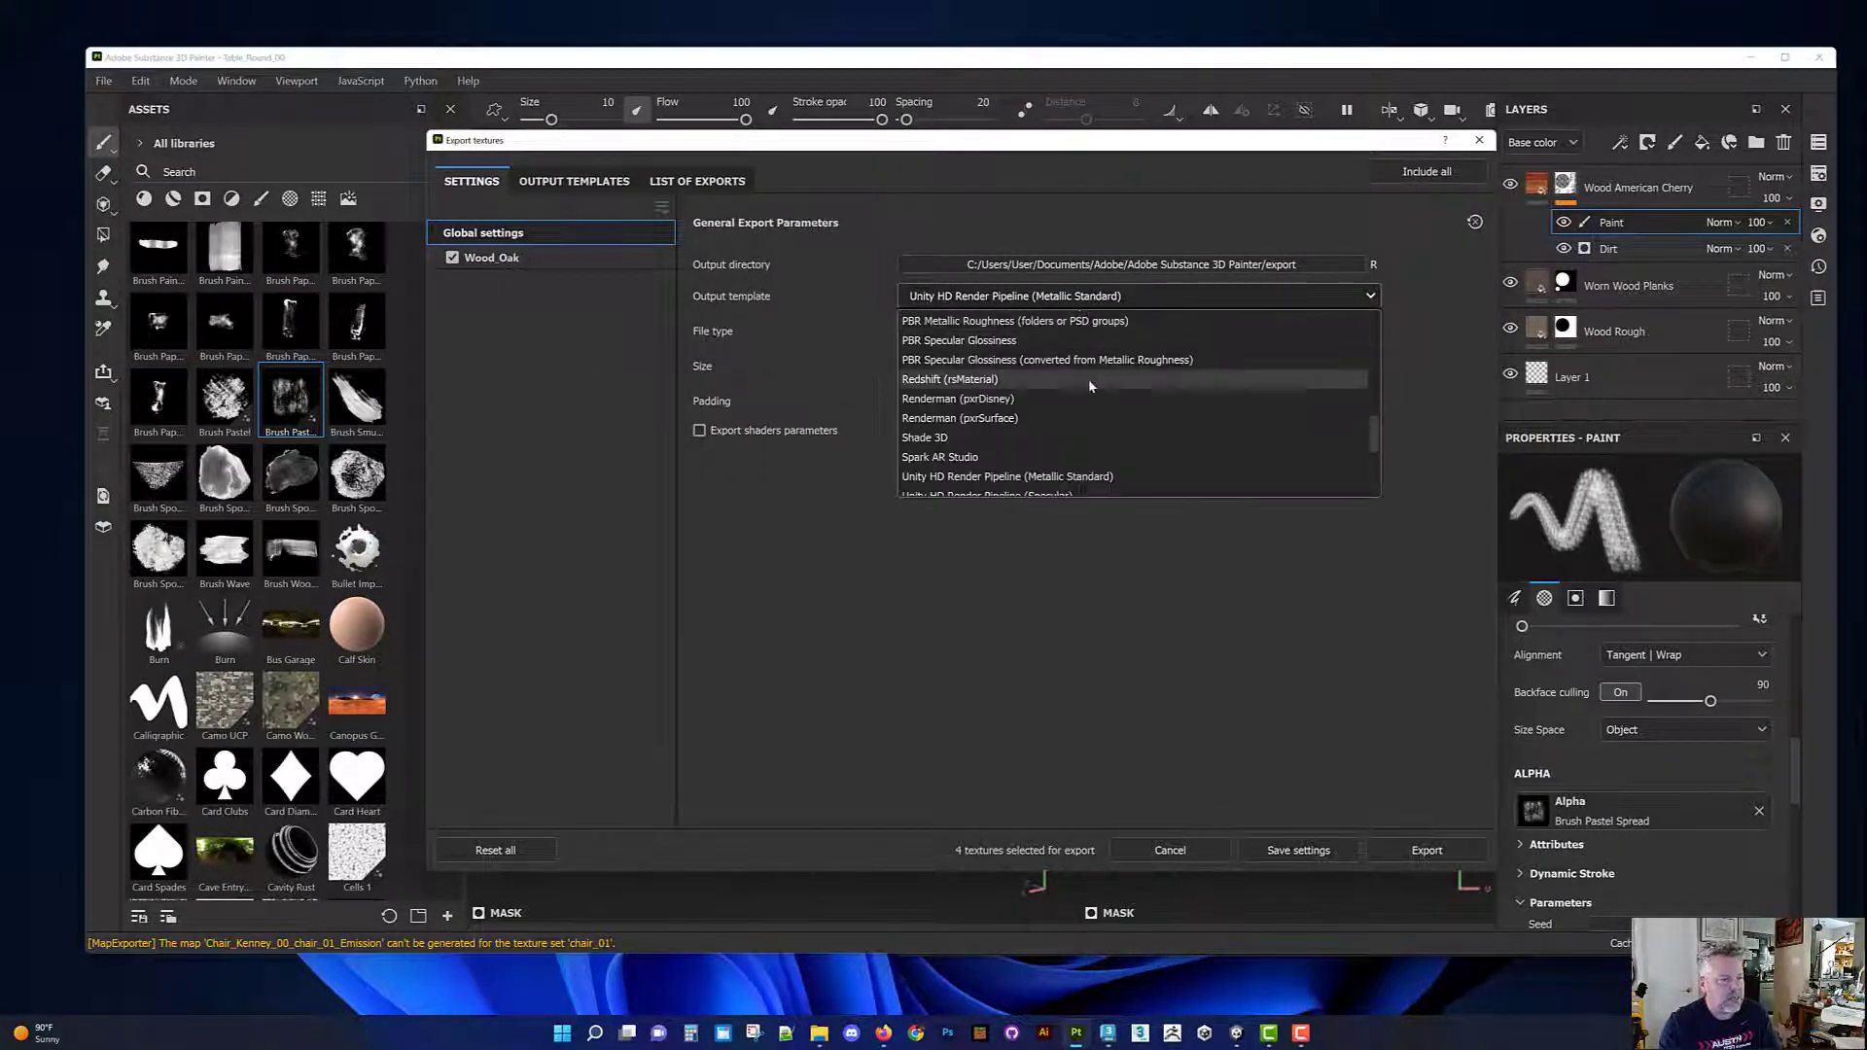
scroll(1094, 387, "down", 1)
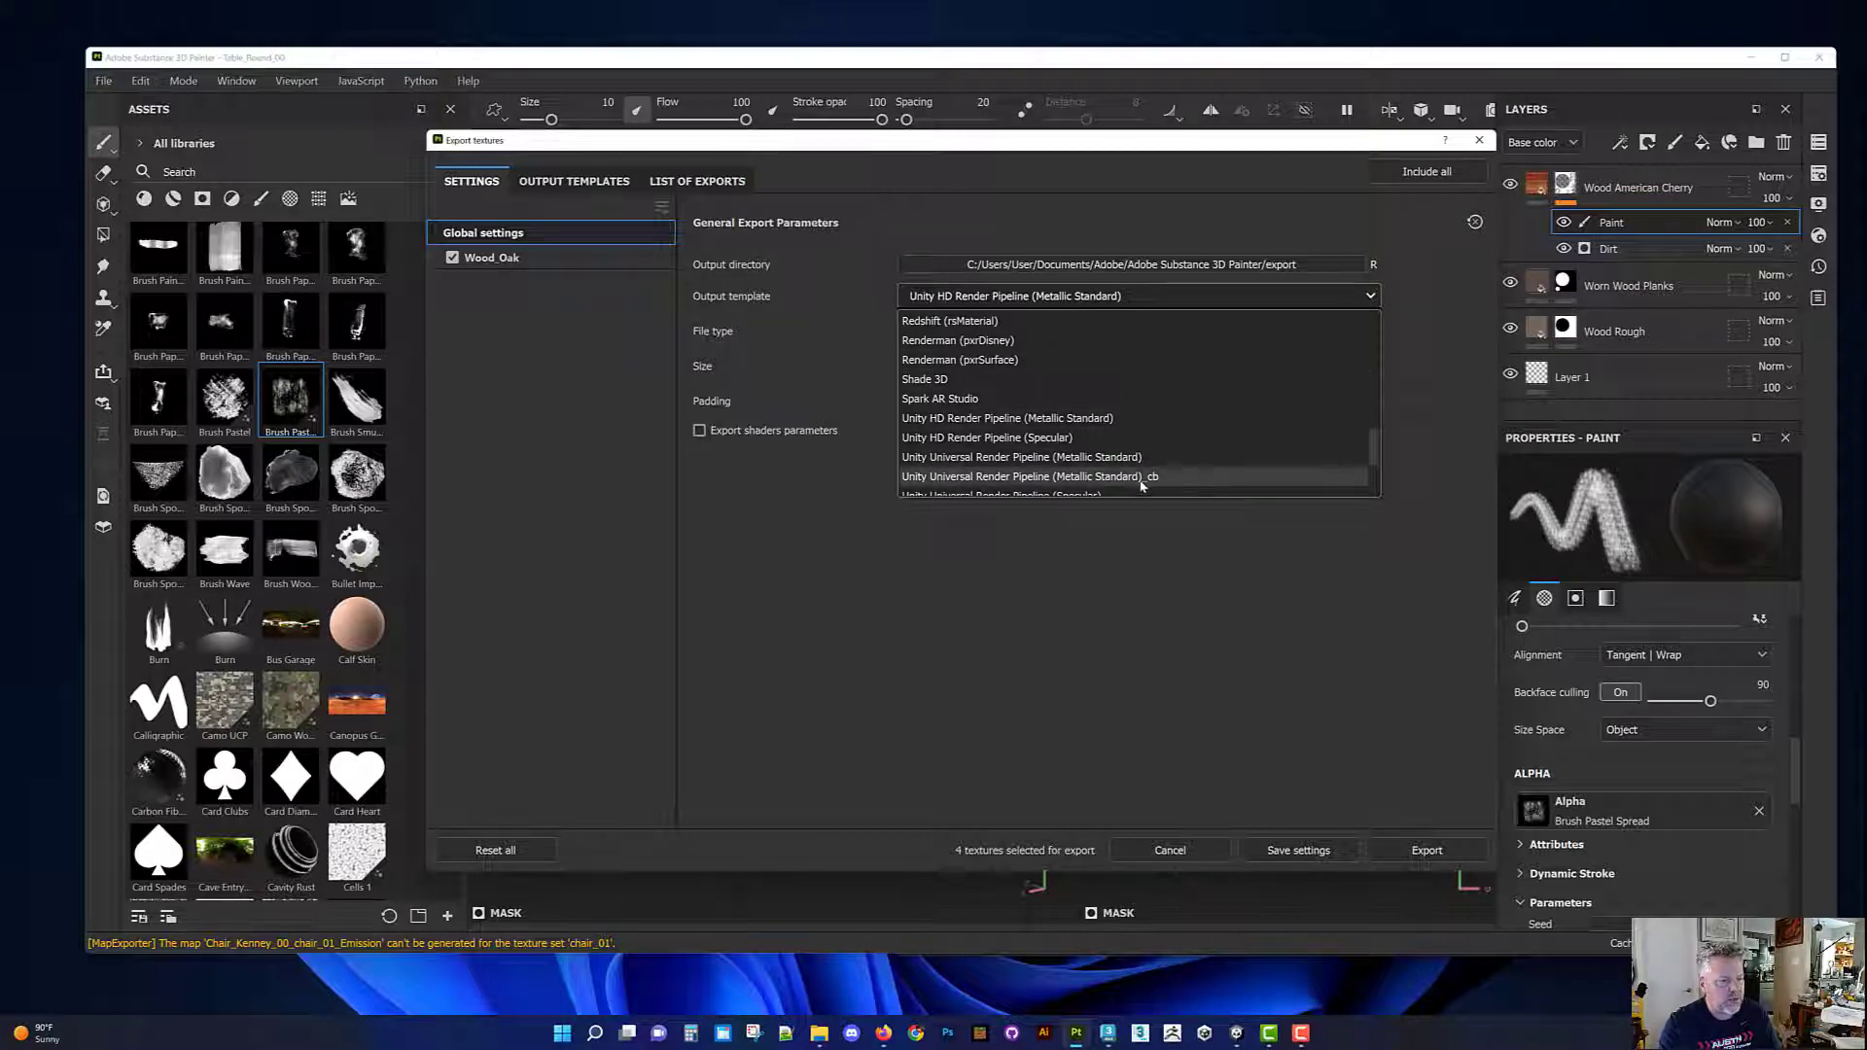
scroll(1138, 472, "down", 1)
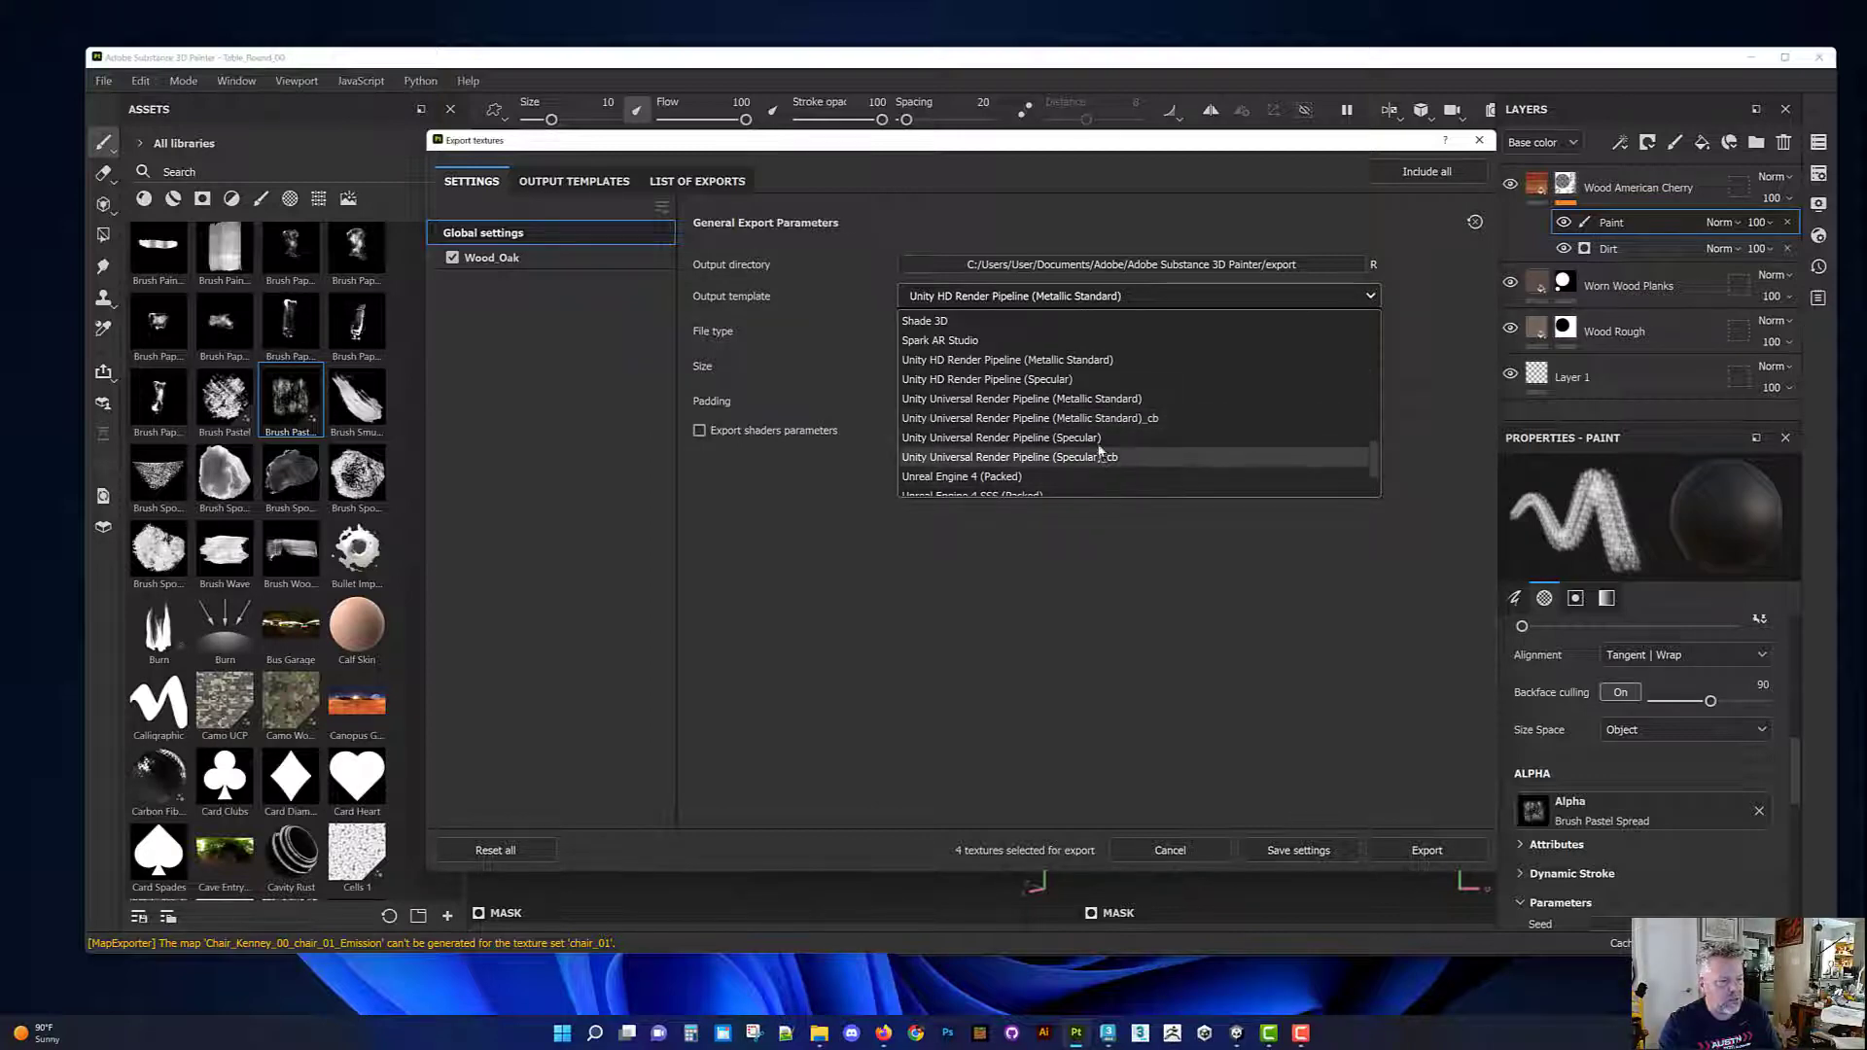
left_click(1102, 440)
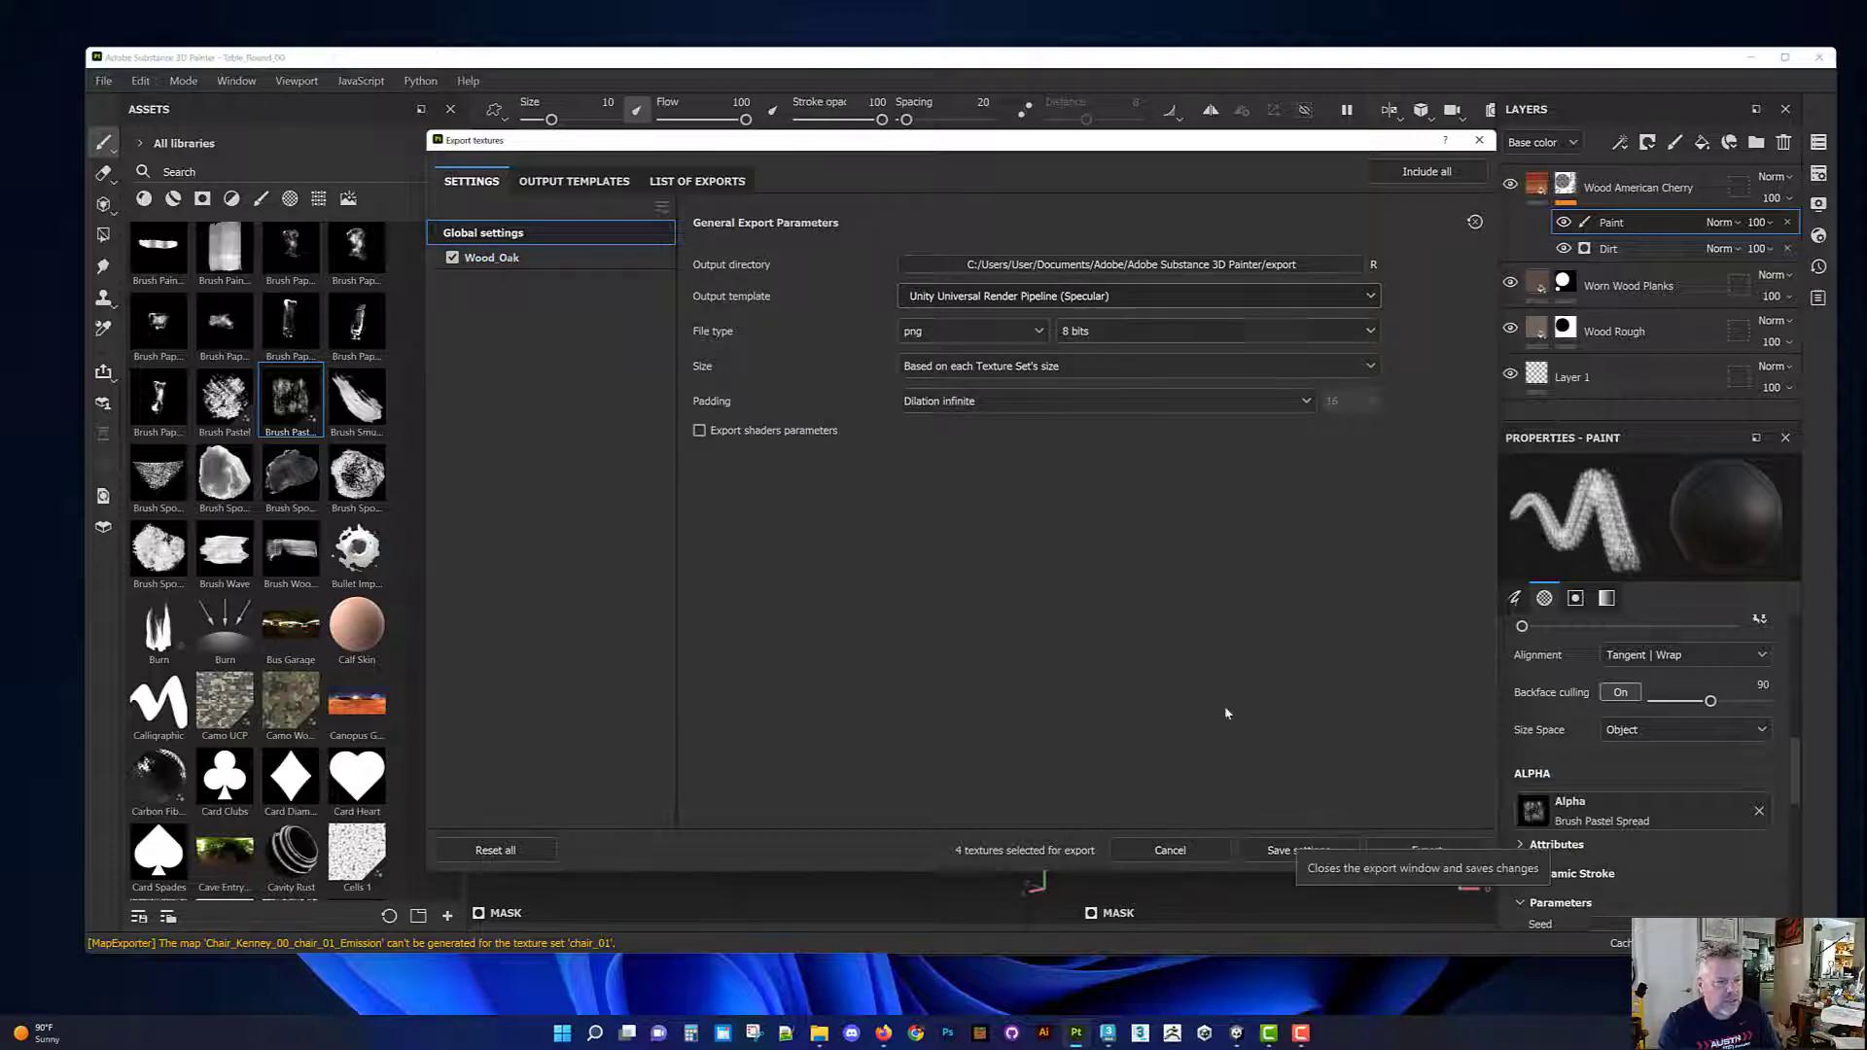
Step: Set the export output directory to Documents/3ds Max 2023/scenes/textures and save the export settings without exporting
left_click(1300, 268)
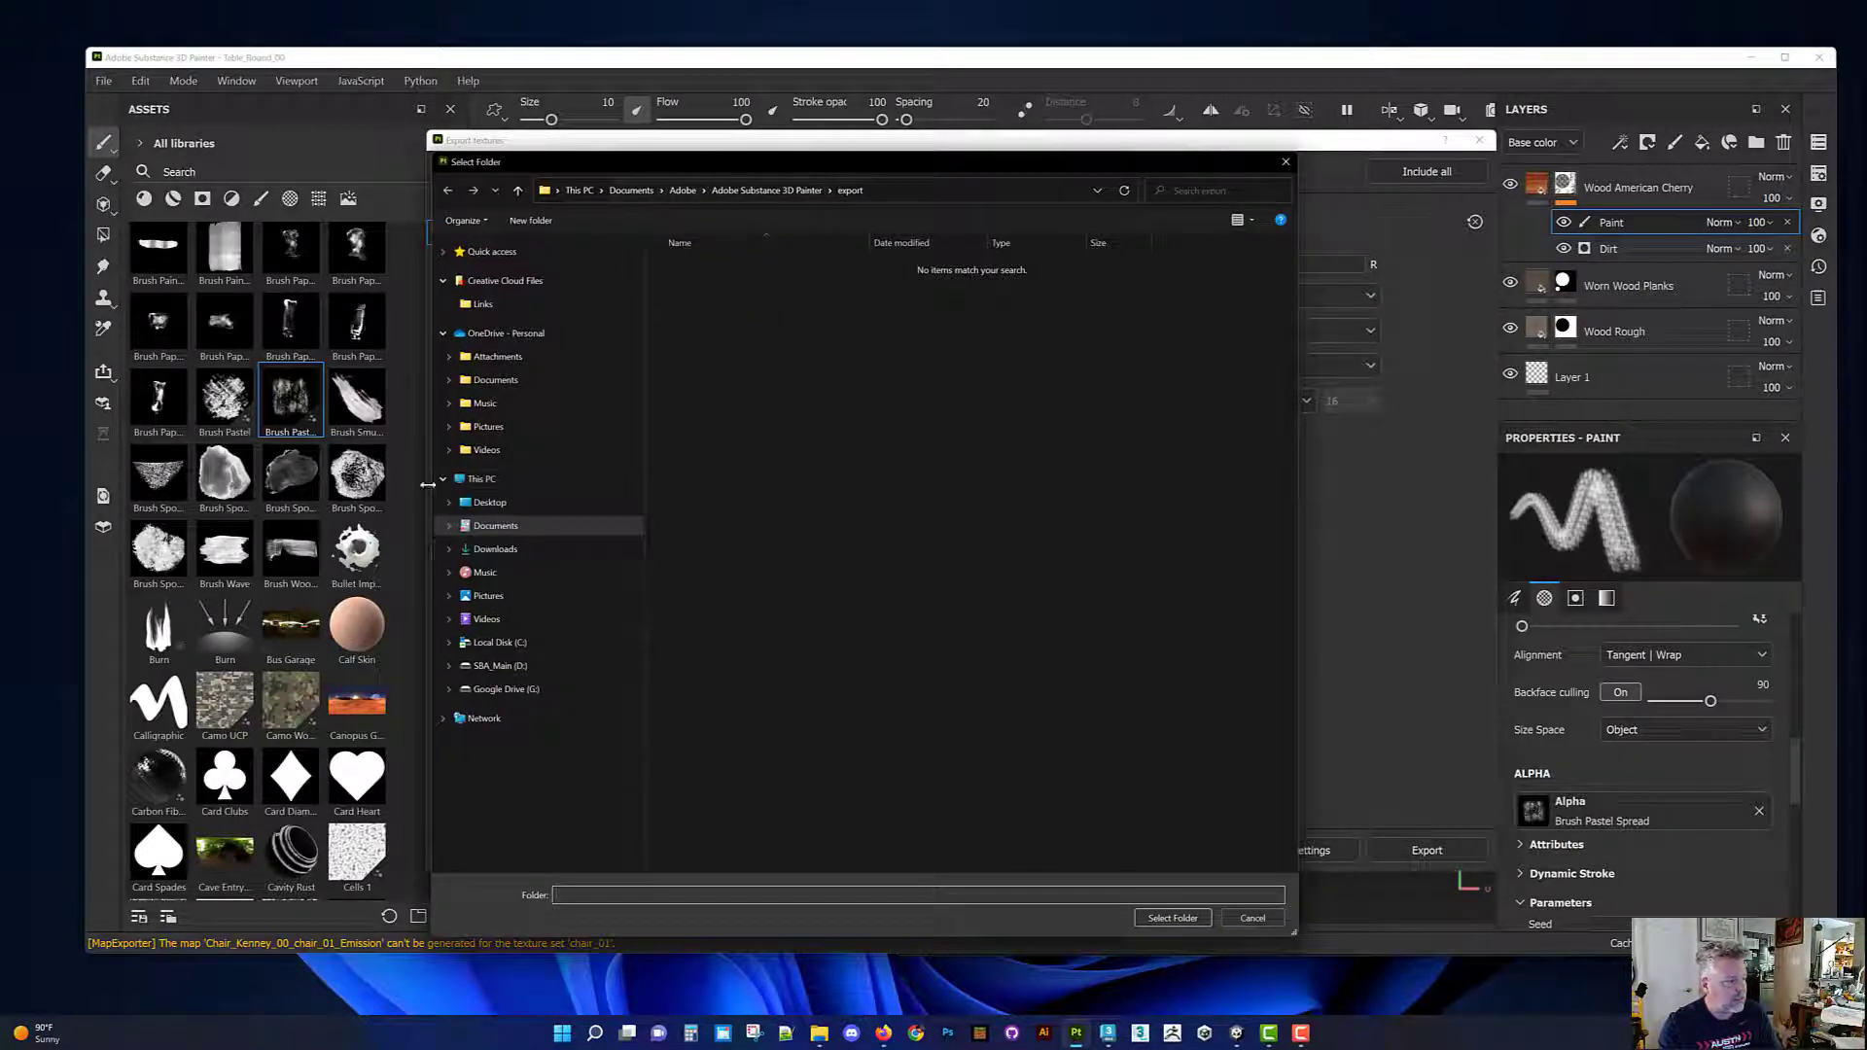
left_click(448, 529)
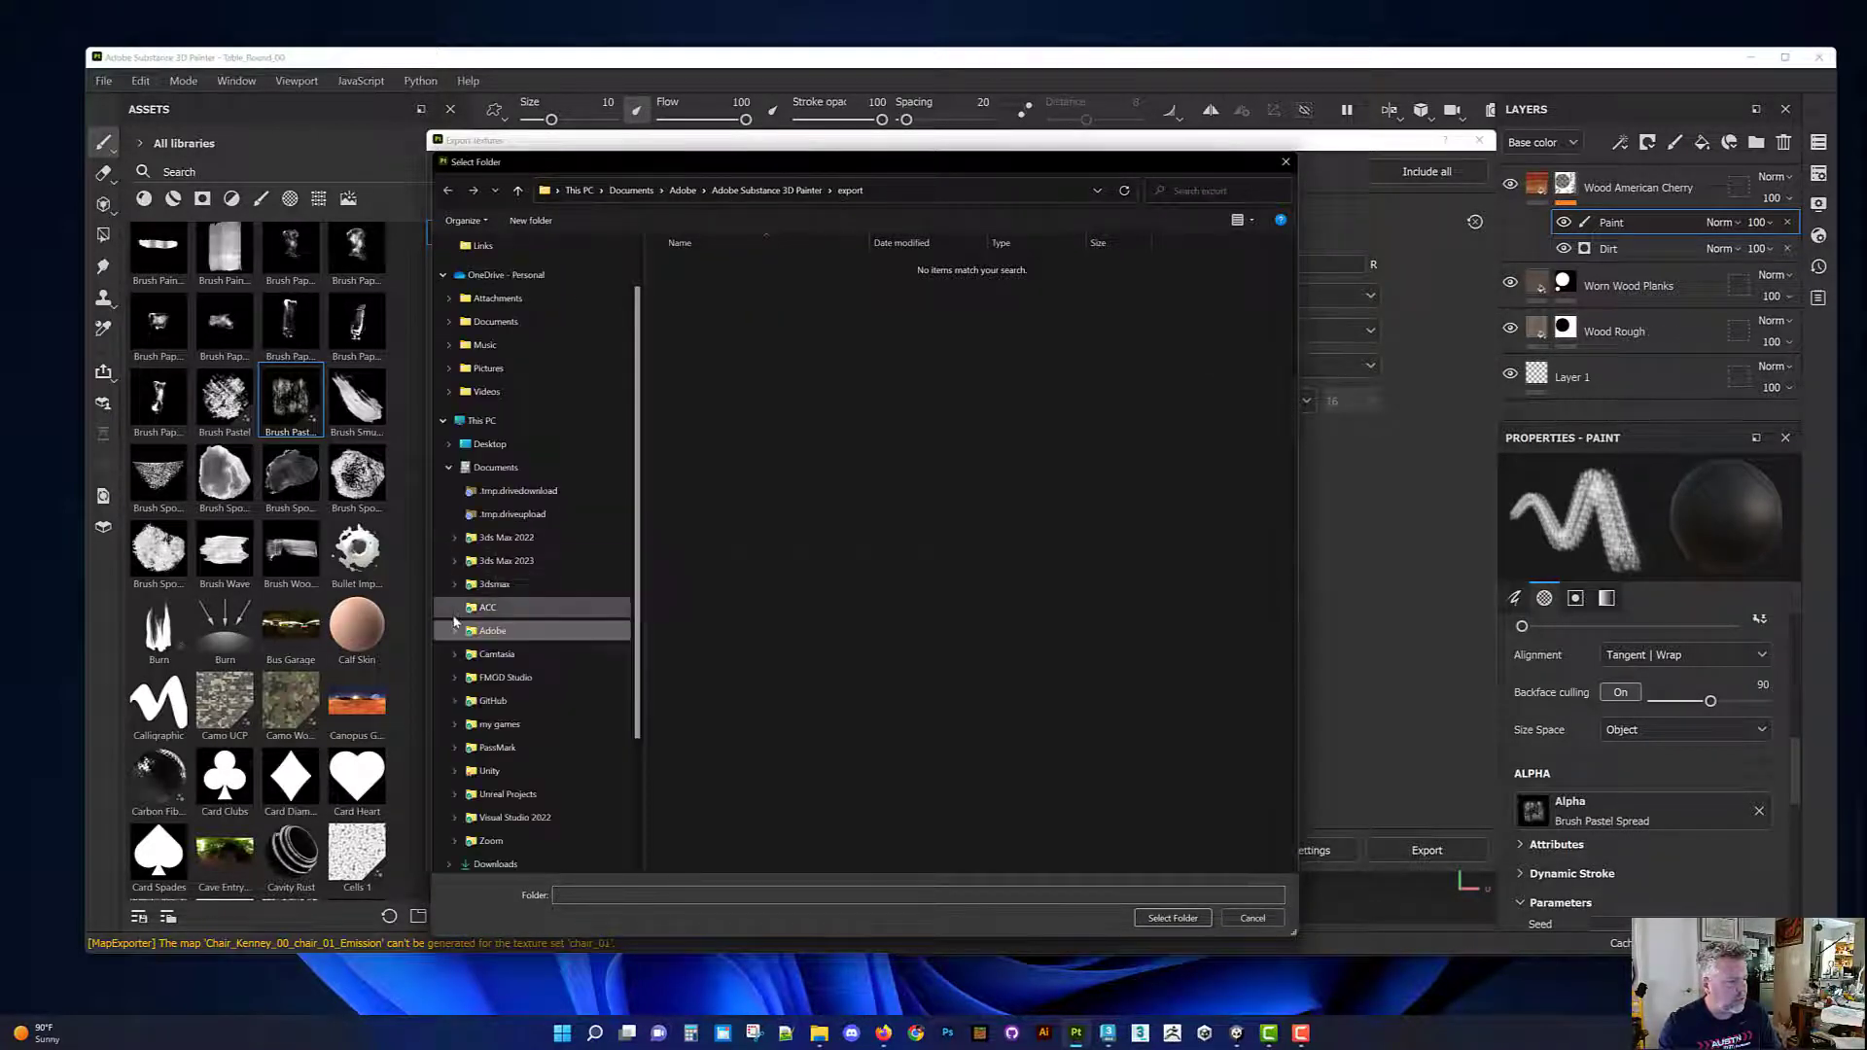
left_click(454, 561)
scroll(475, 649, "down", 2)
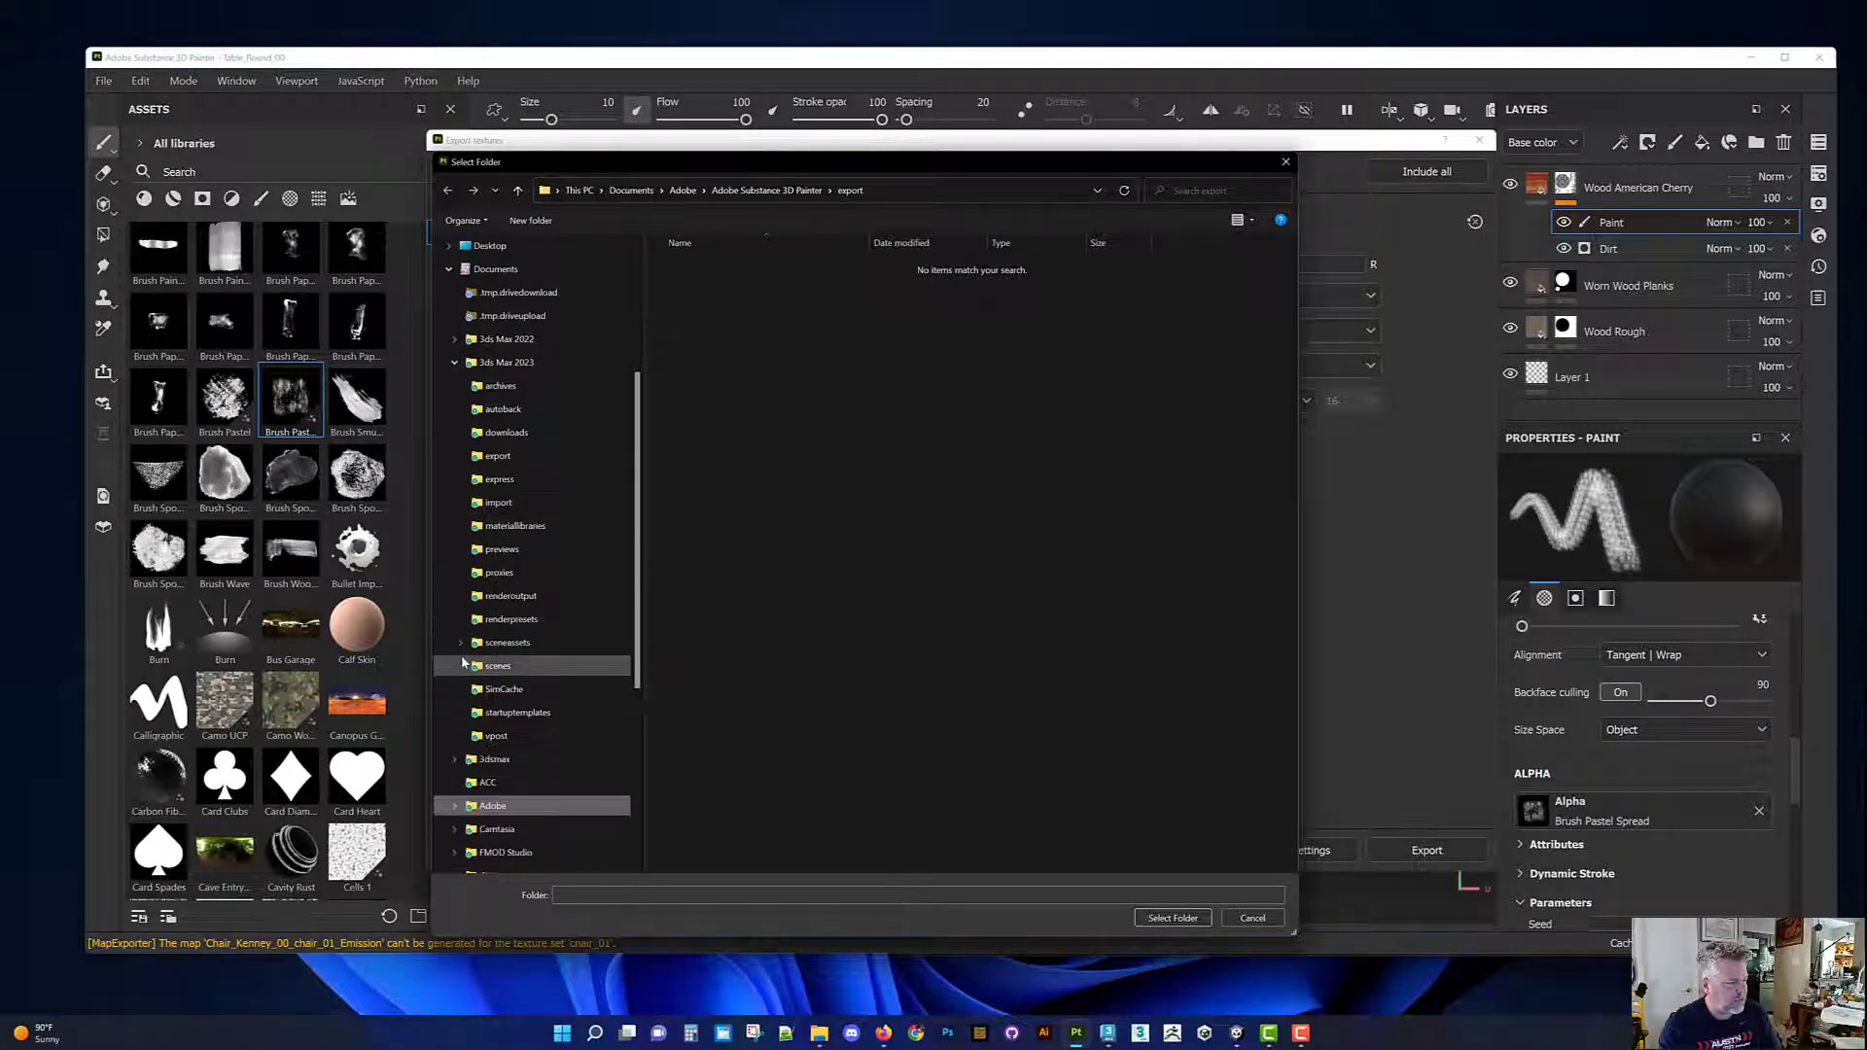
left_click(461, 666)
scroll(468, 671, "down", 1)
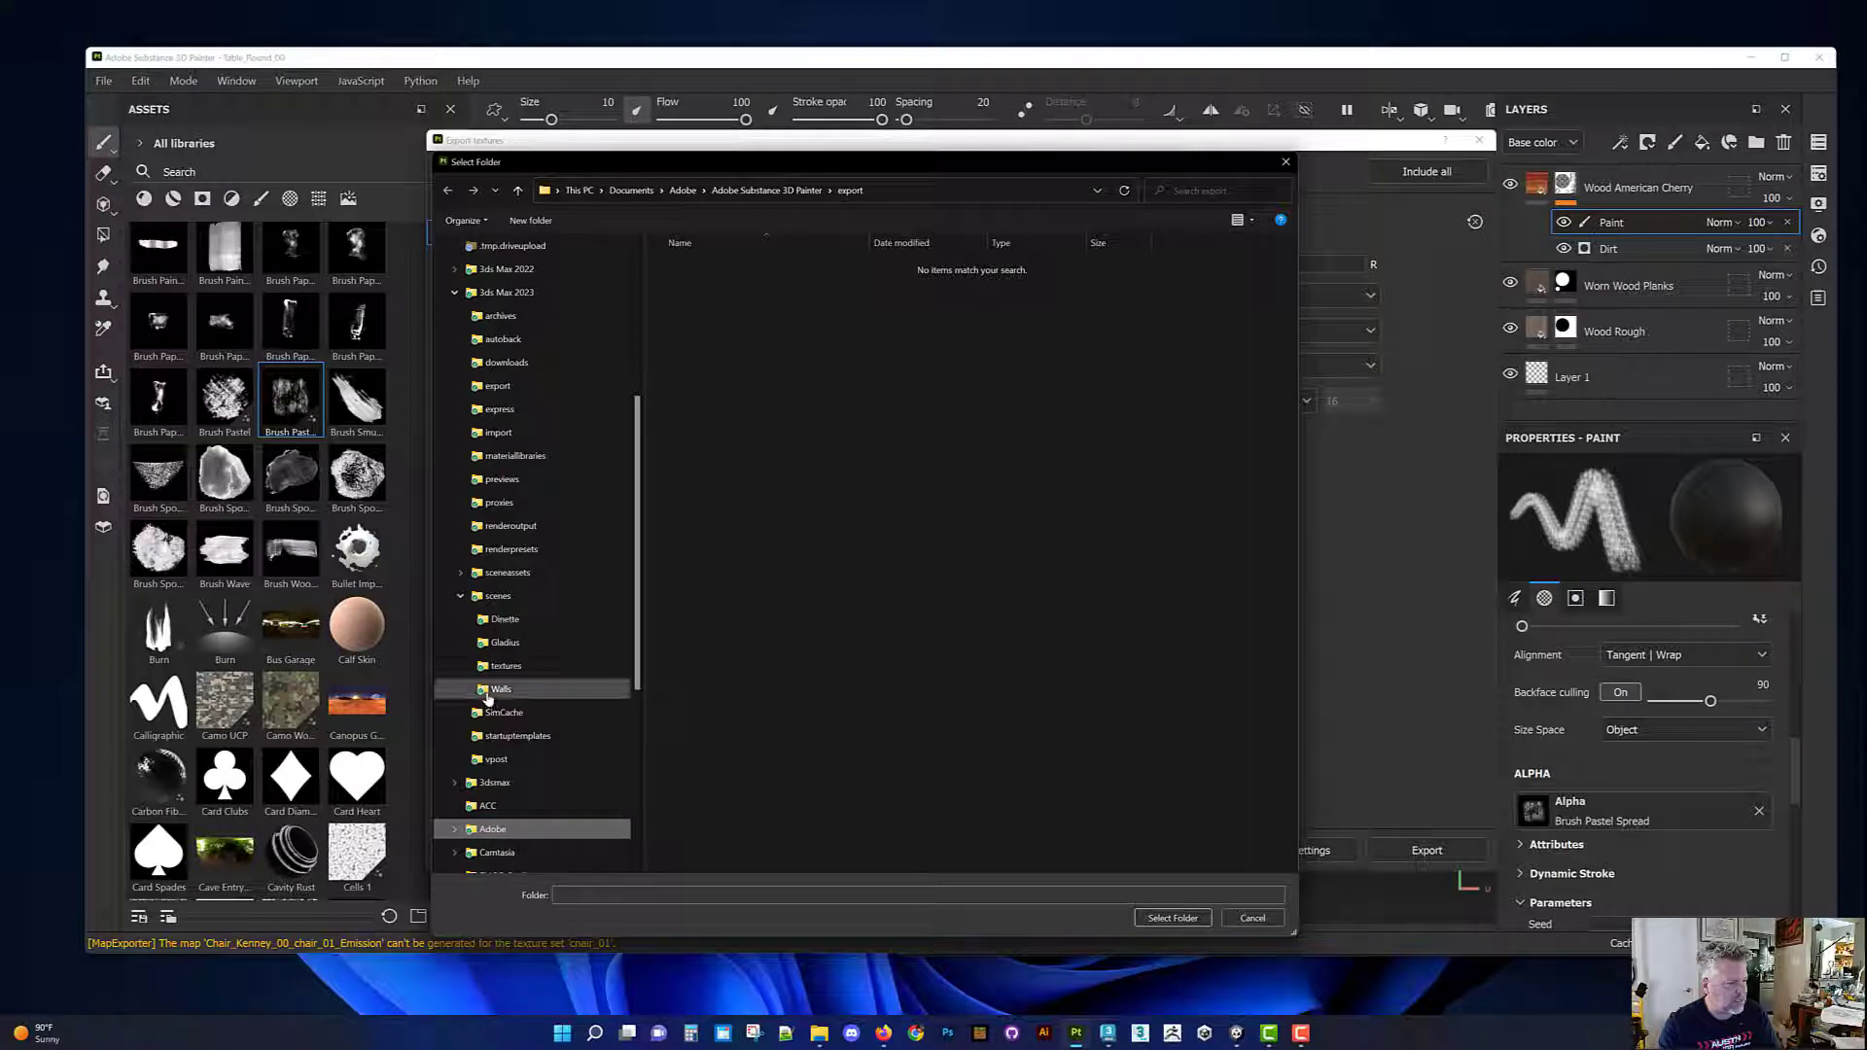
left_click(503, 666)
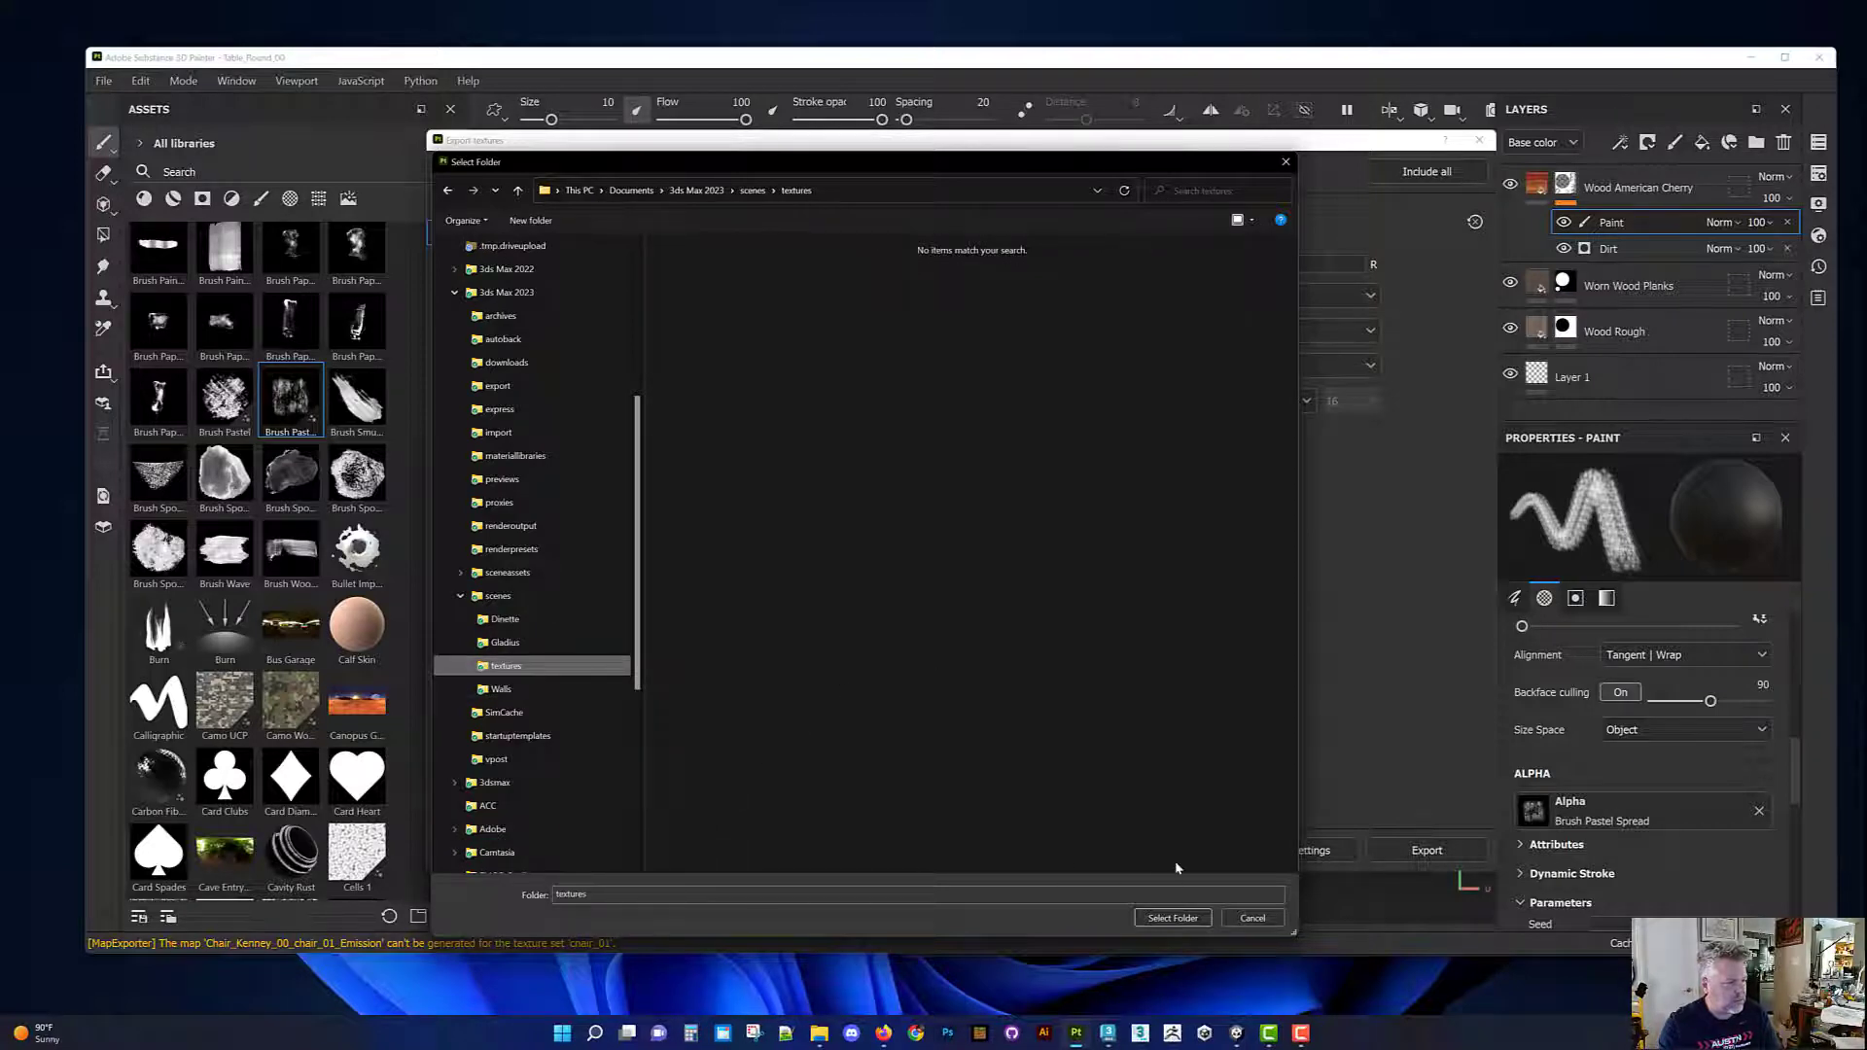
left_click(1173, 918)
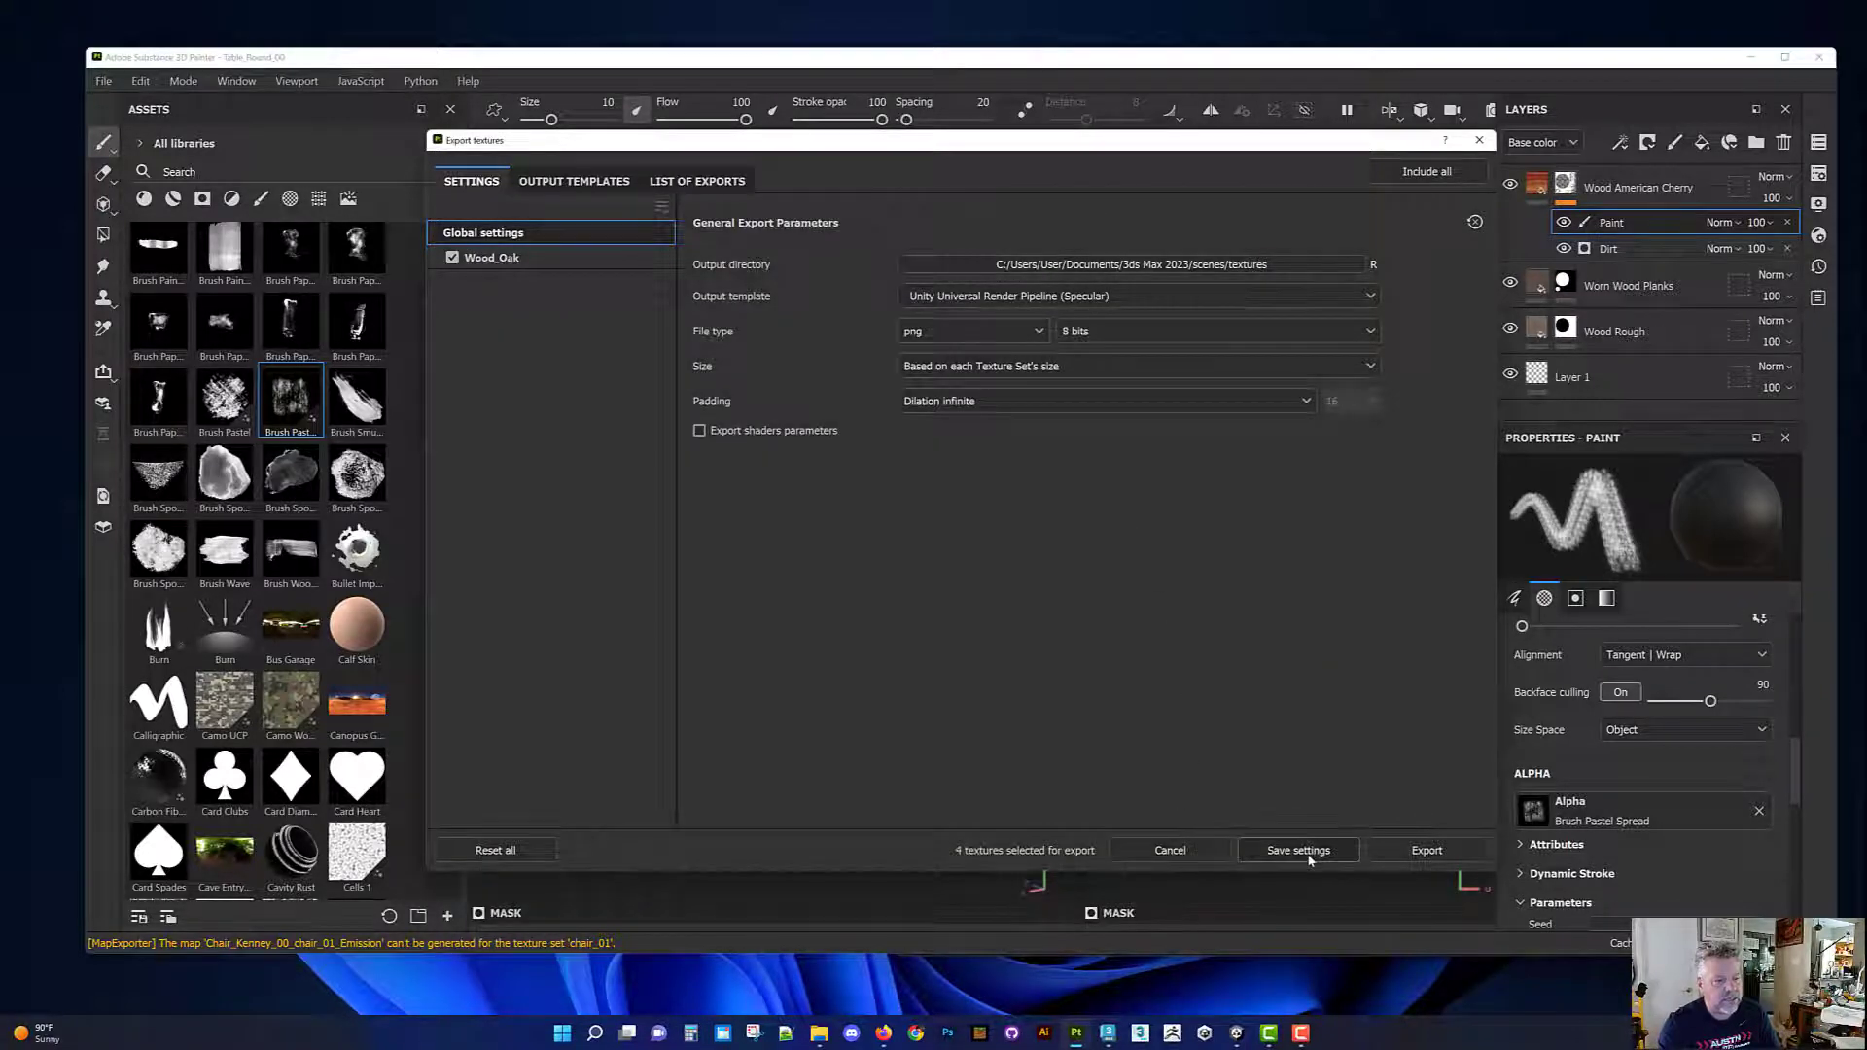
left_click(1299, 851)
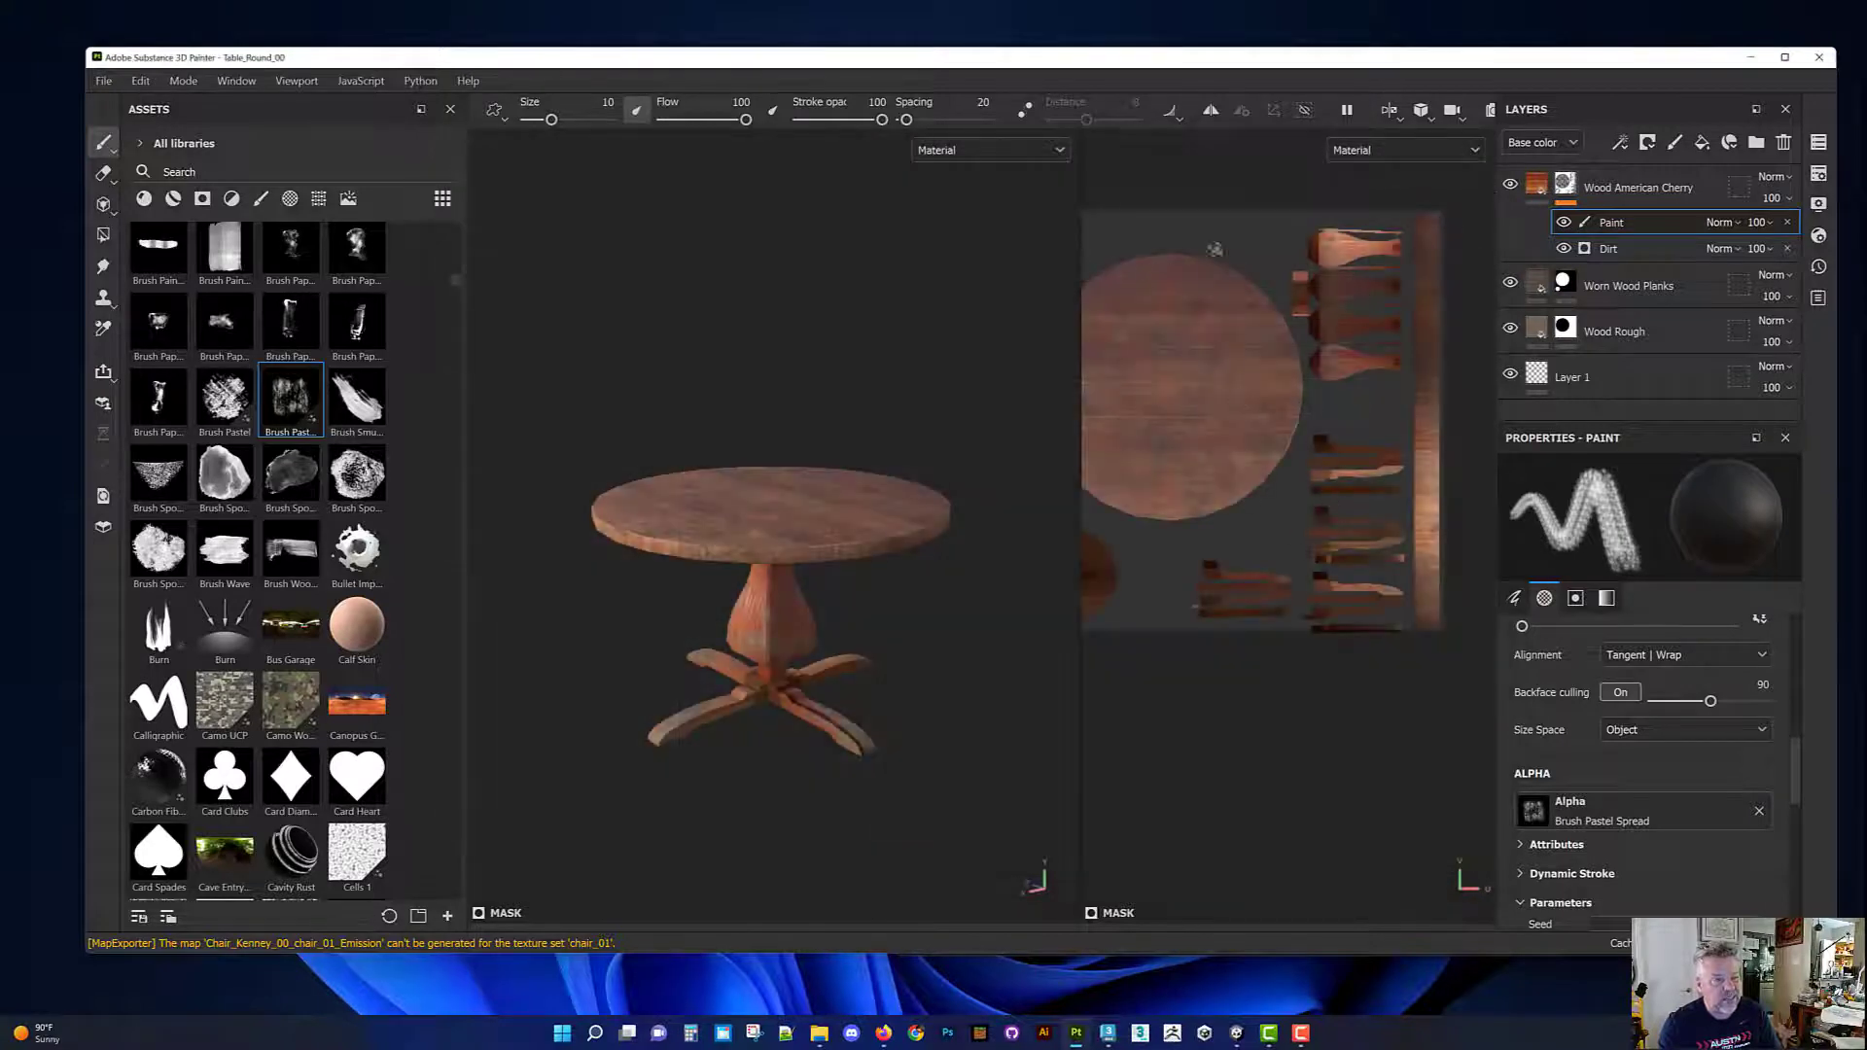
Step: Rename the table's texture set to Table_Round
left_click(1819, 143)
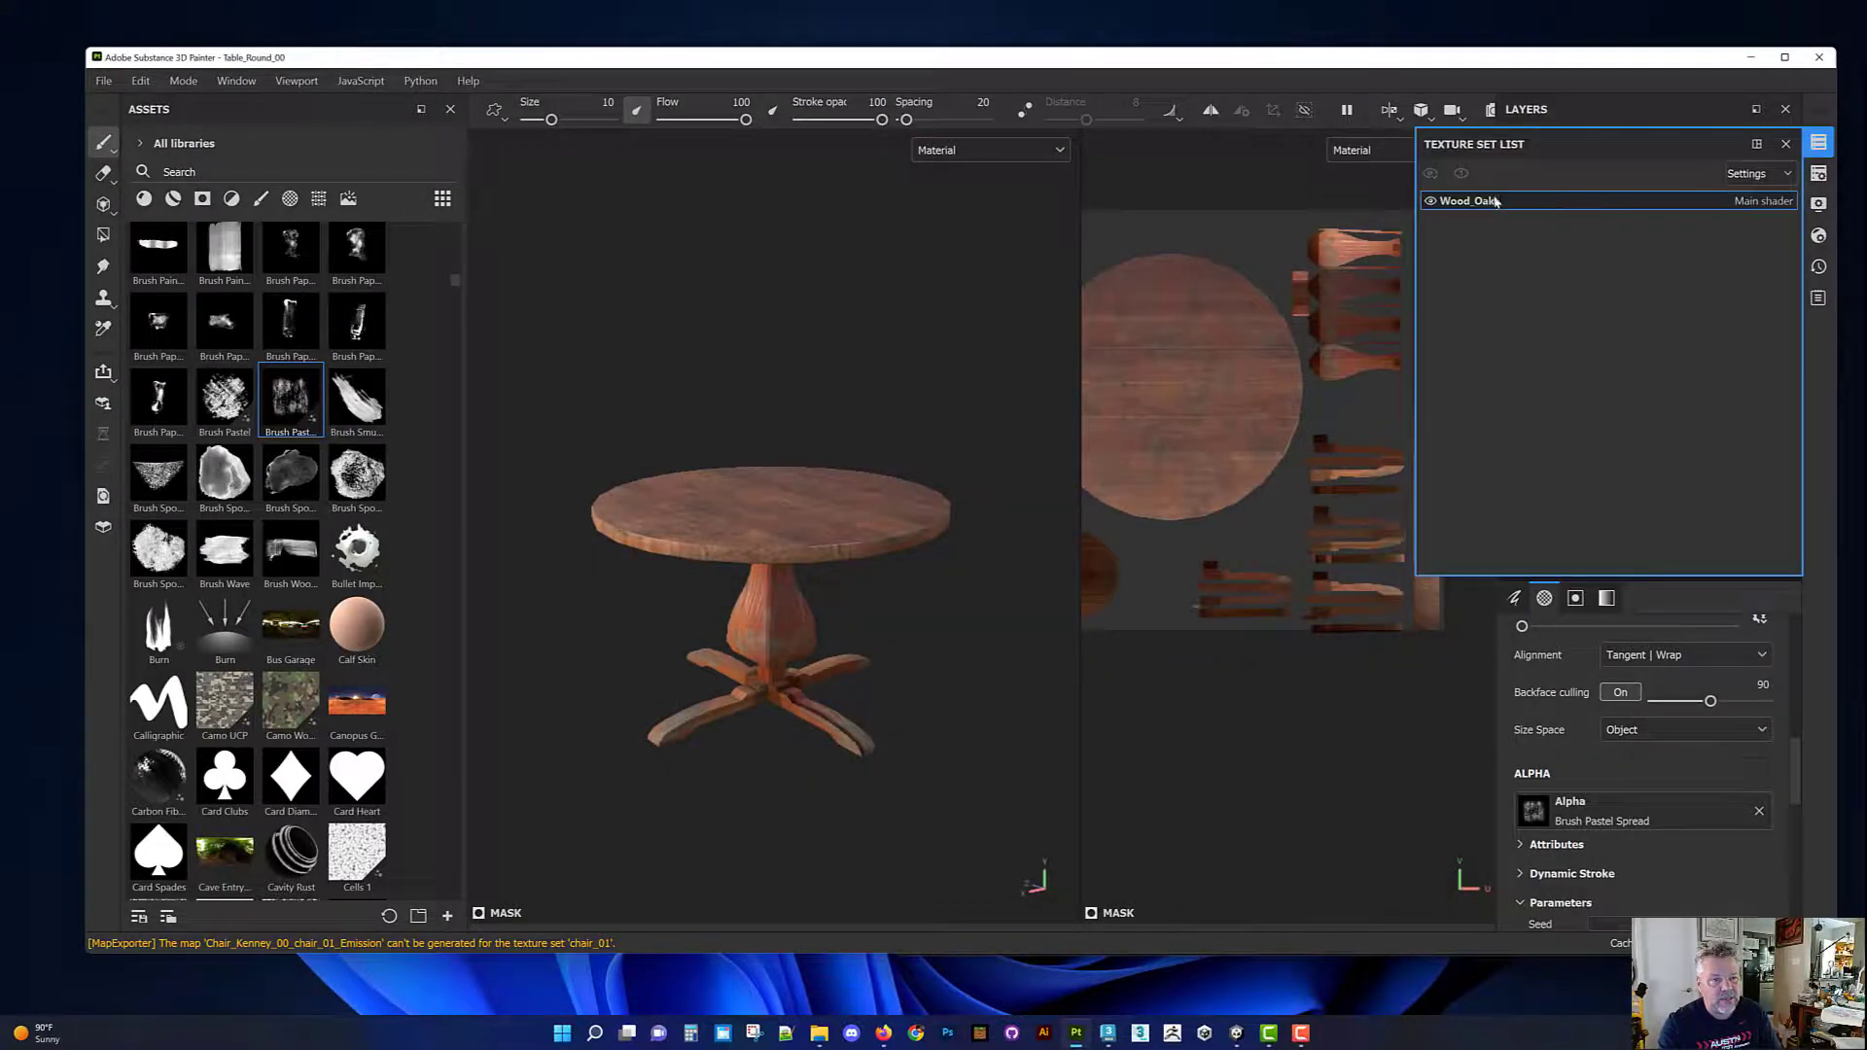
double_click(1493, 201)
type("Table")
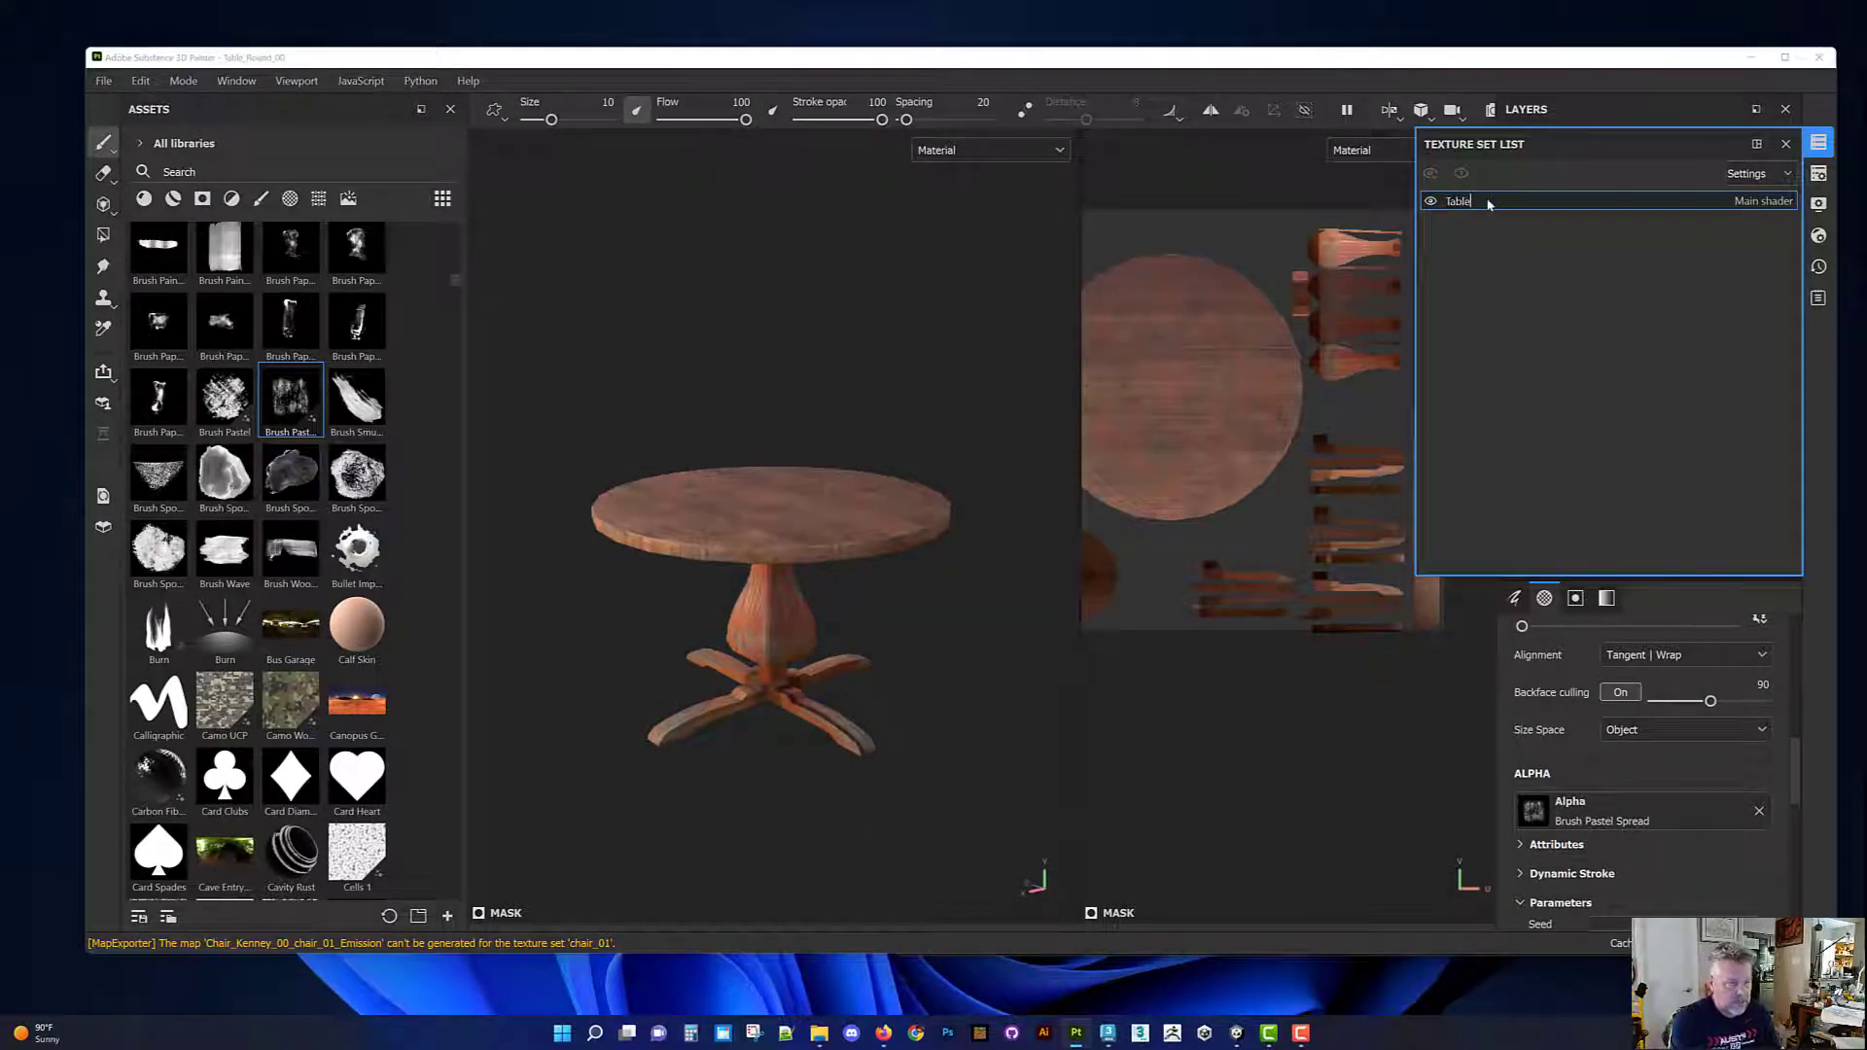
type("_Round")
key("Return")
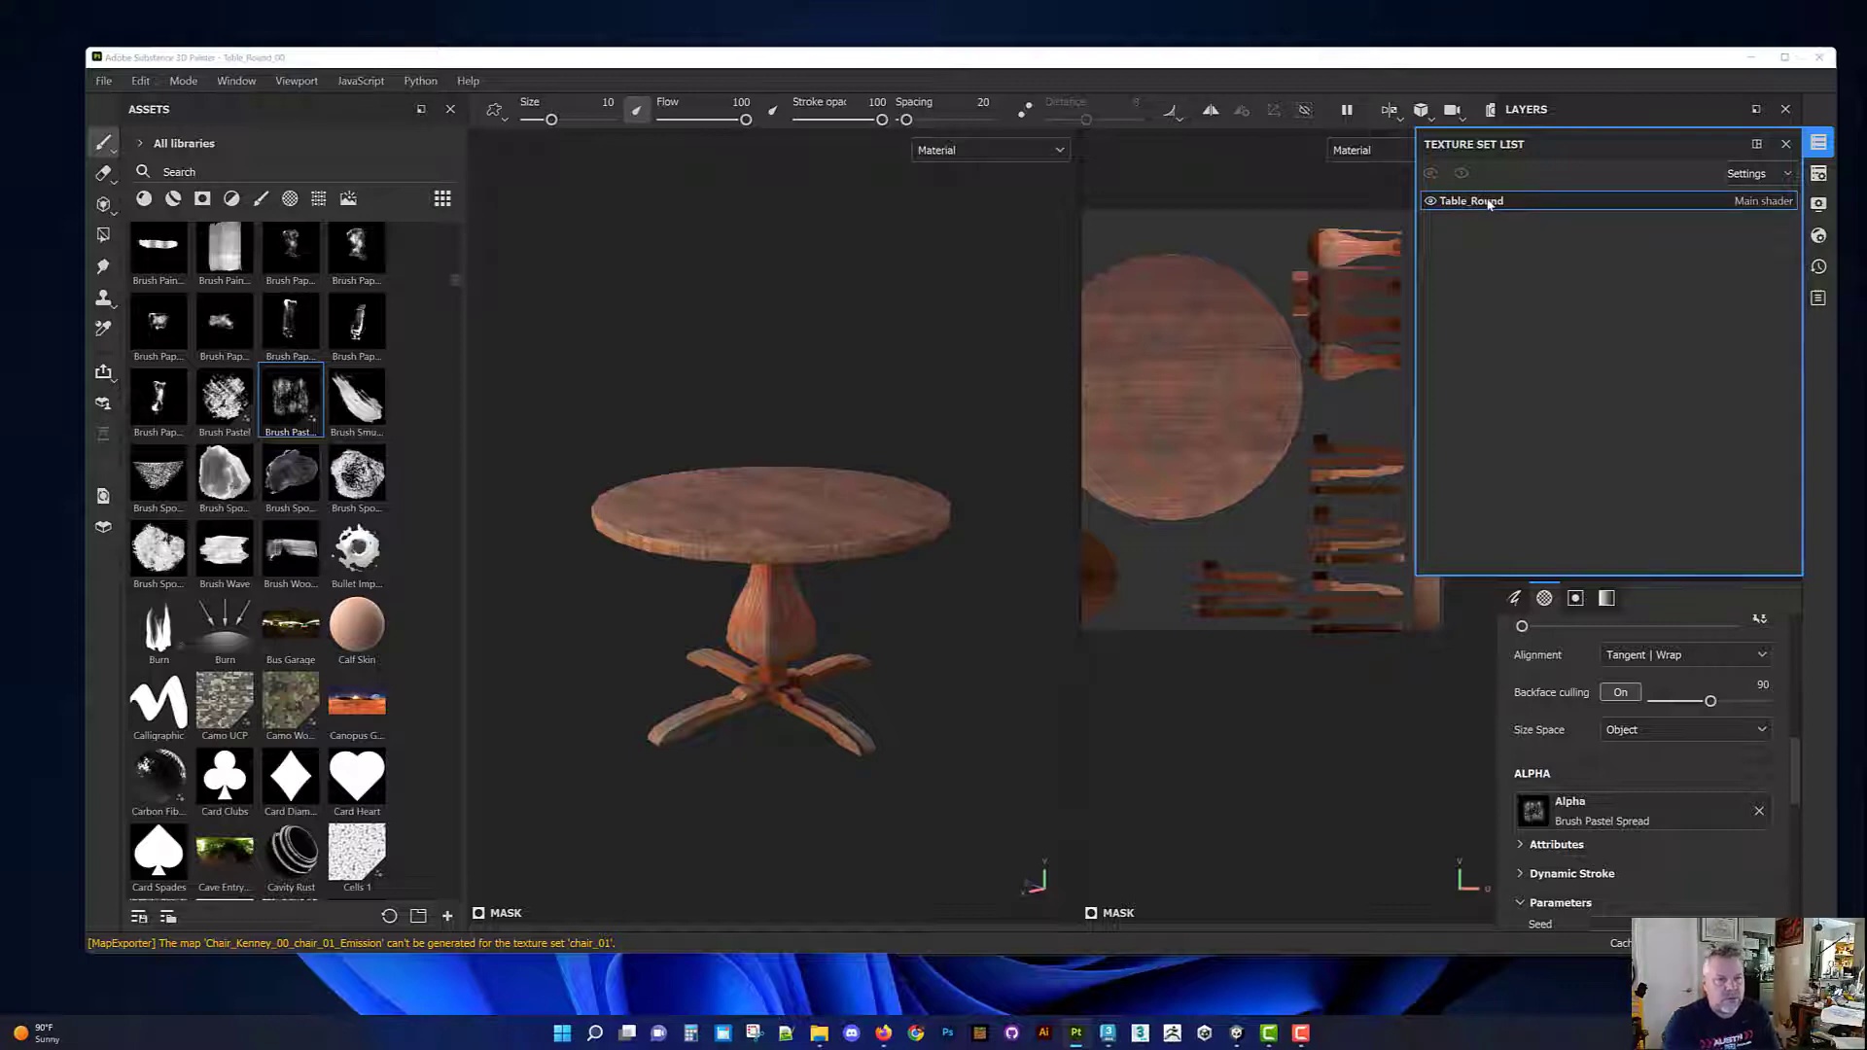
left_click(1817, 146)
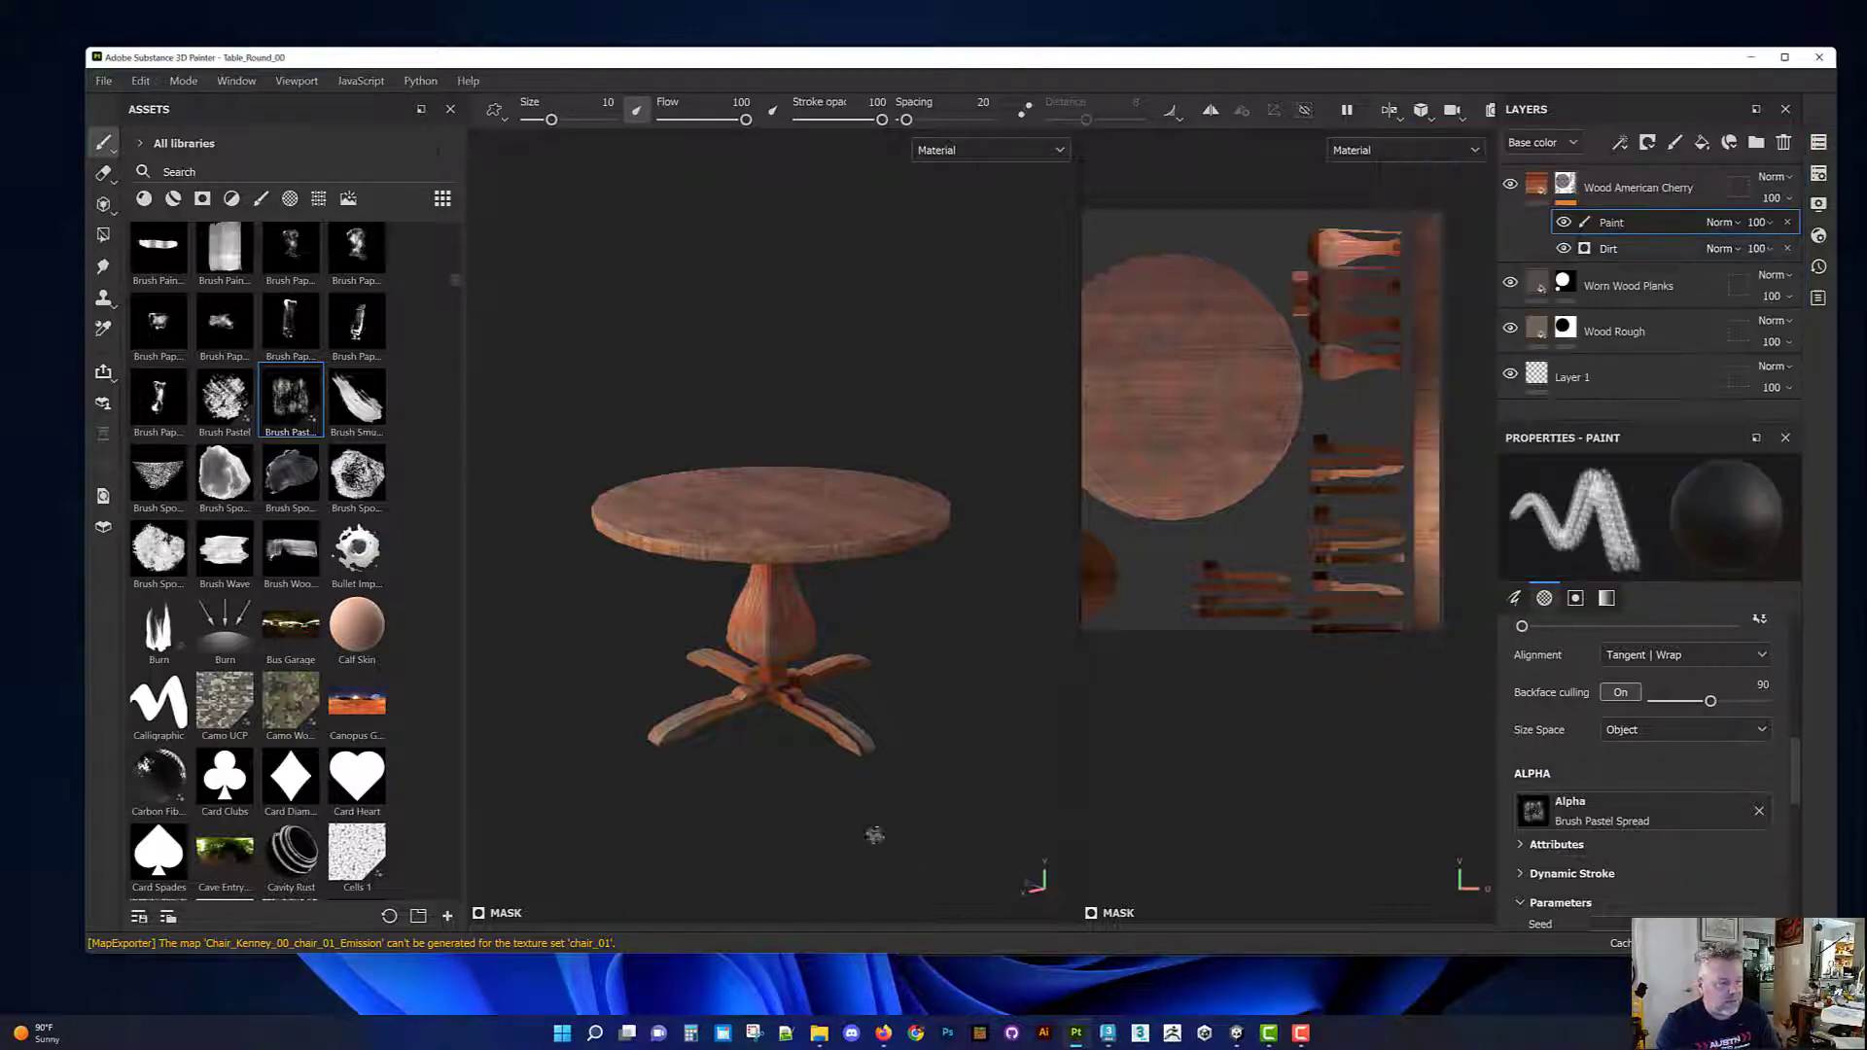
Step: Save the project and export the Table_Round textures to the 3ds Max 2023 scenes/textures folder with the Unity Universal Render Pipeline (Specular) template
left_click(103, 81)
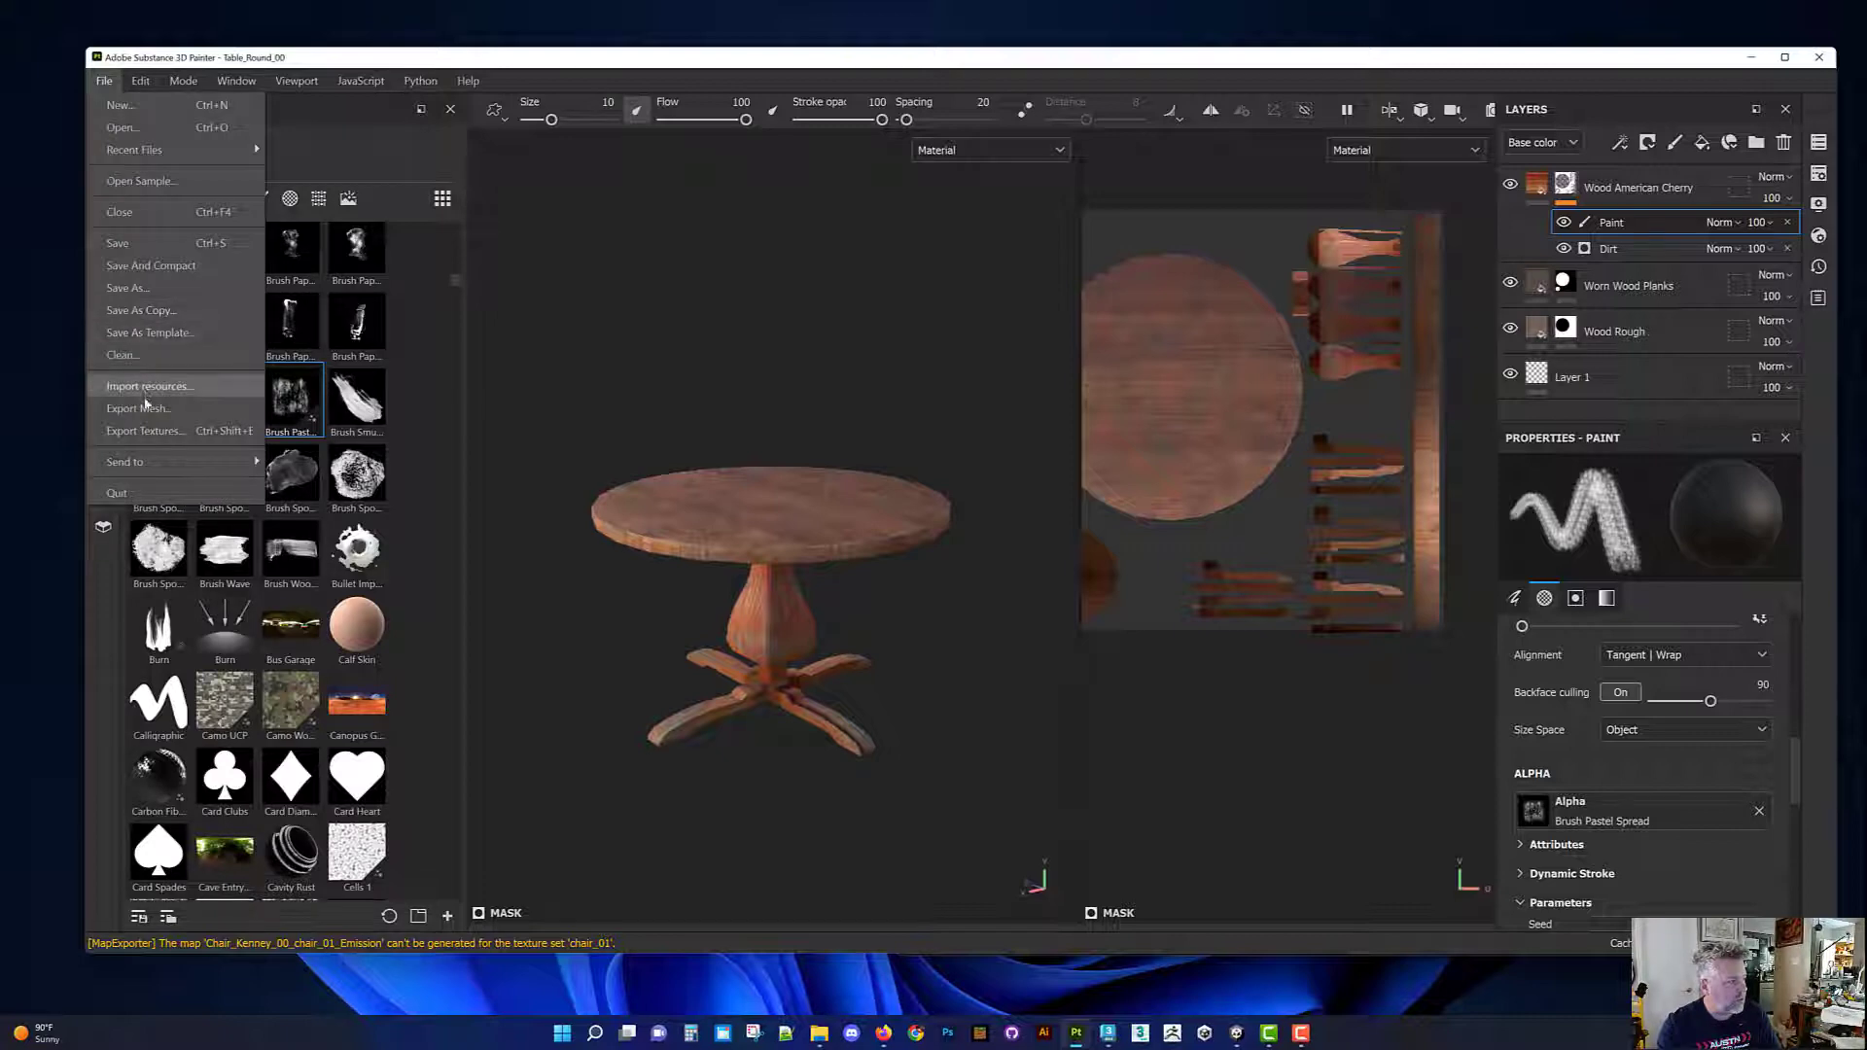
left_click(97, 83)
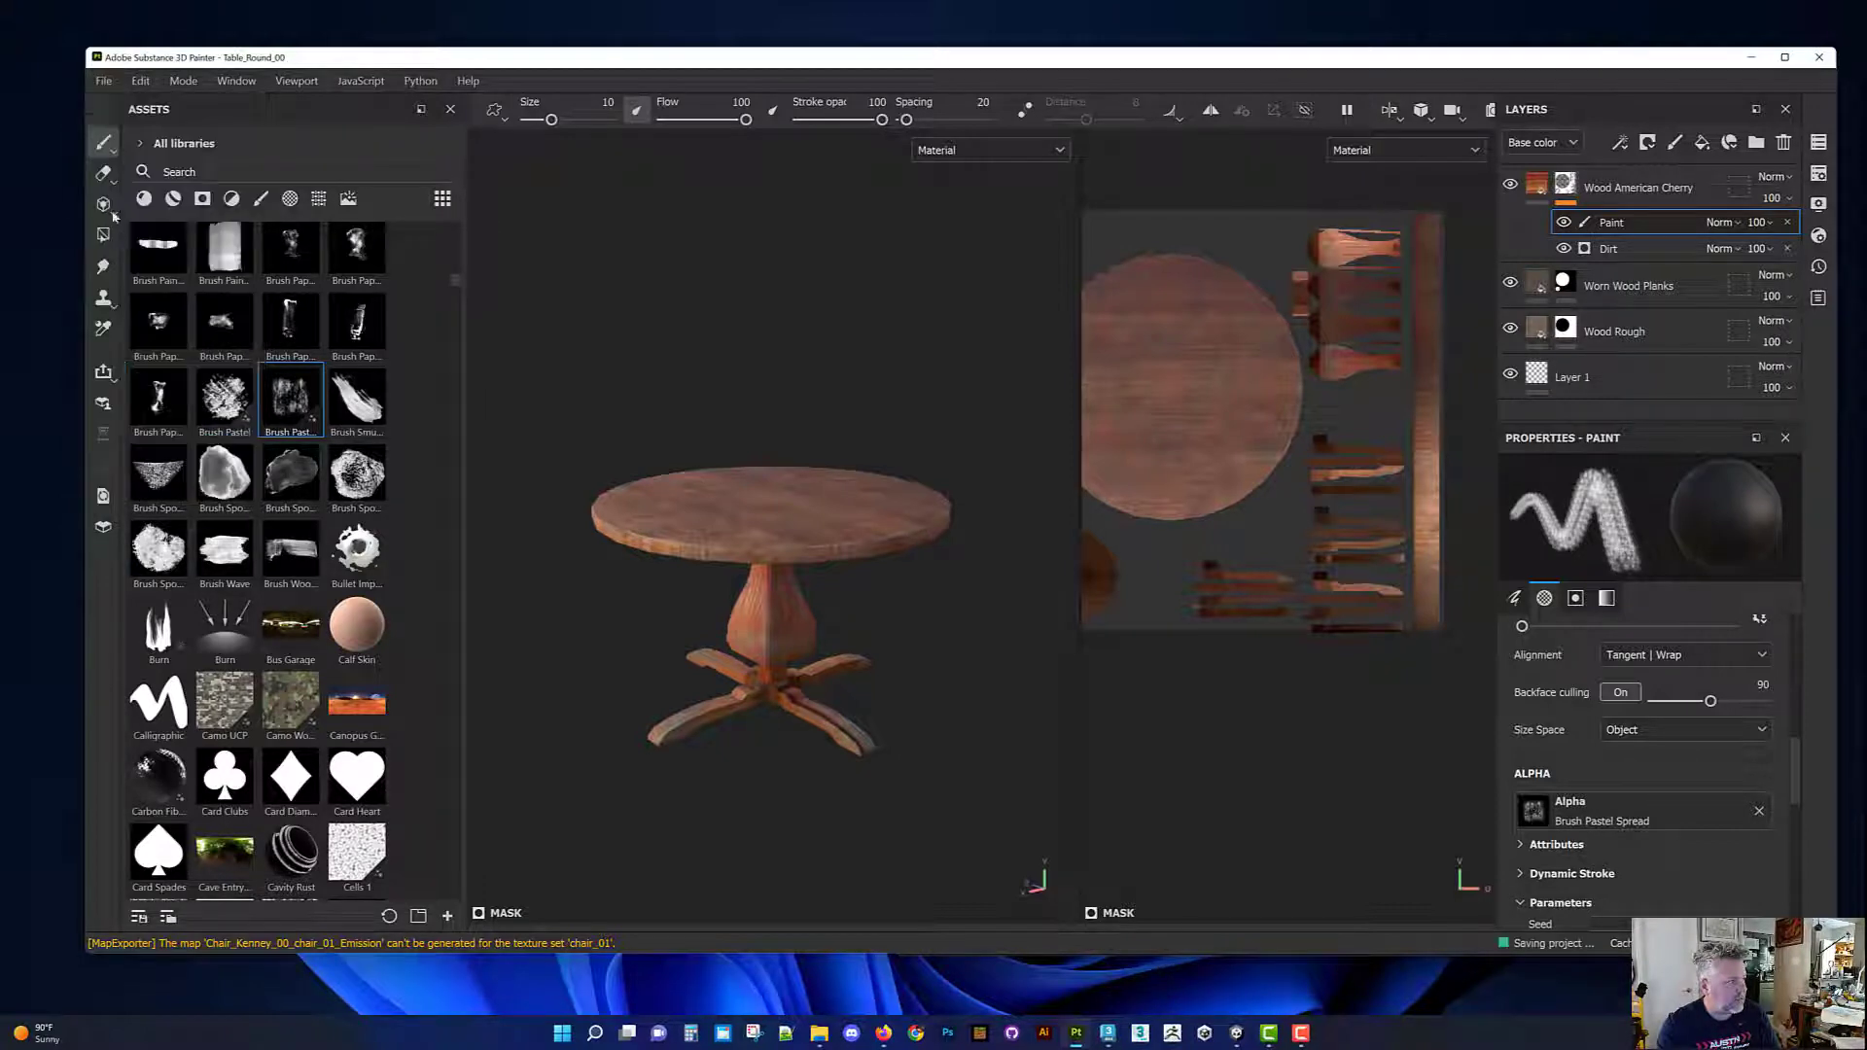
left_click(100, 82)
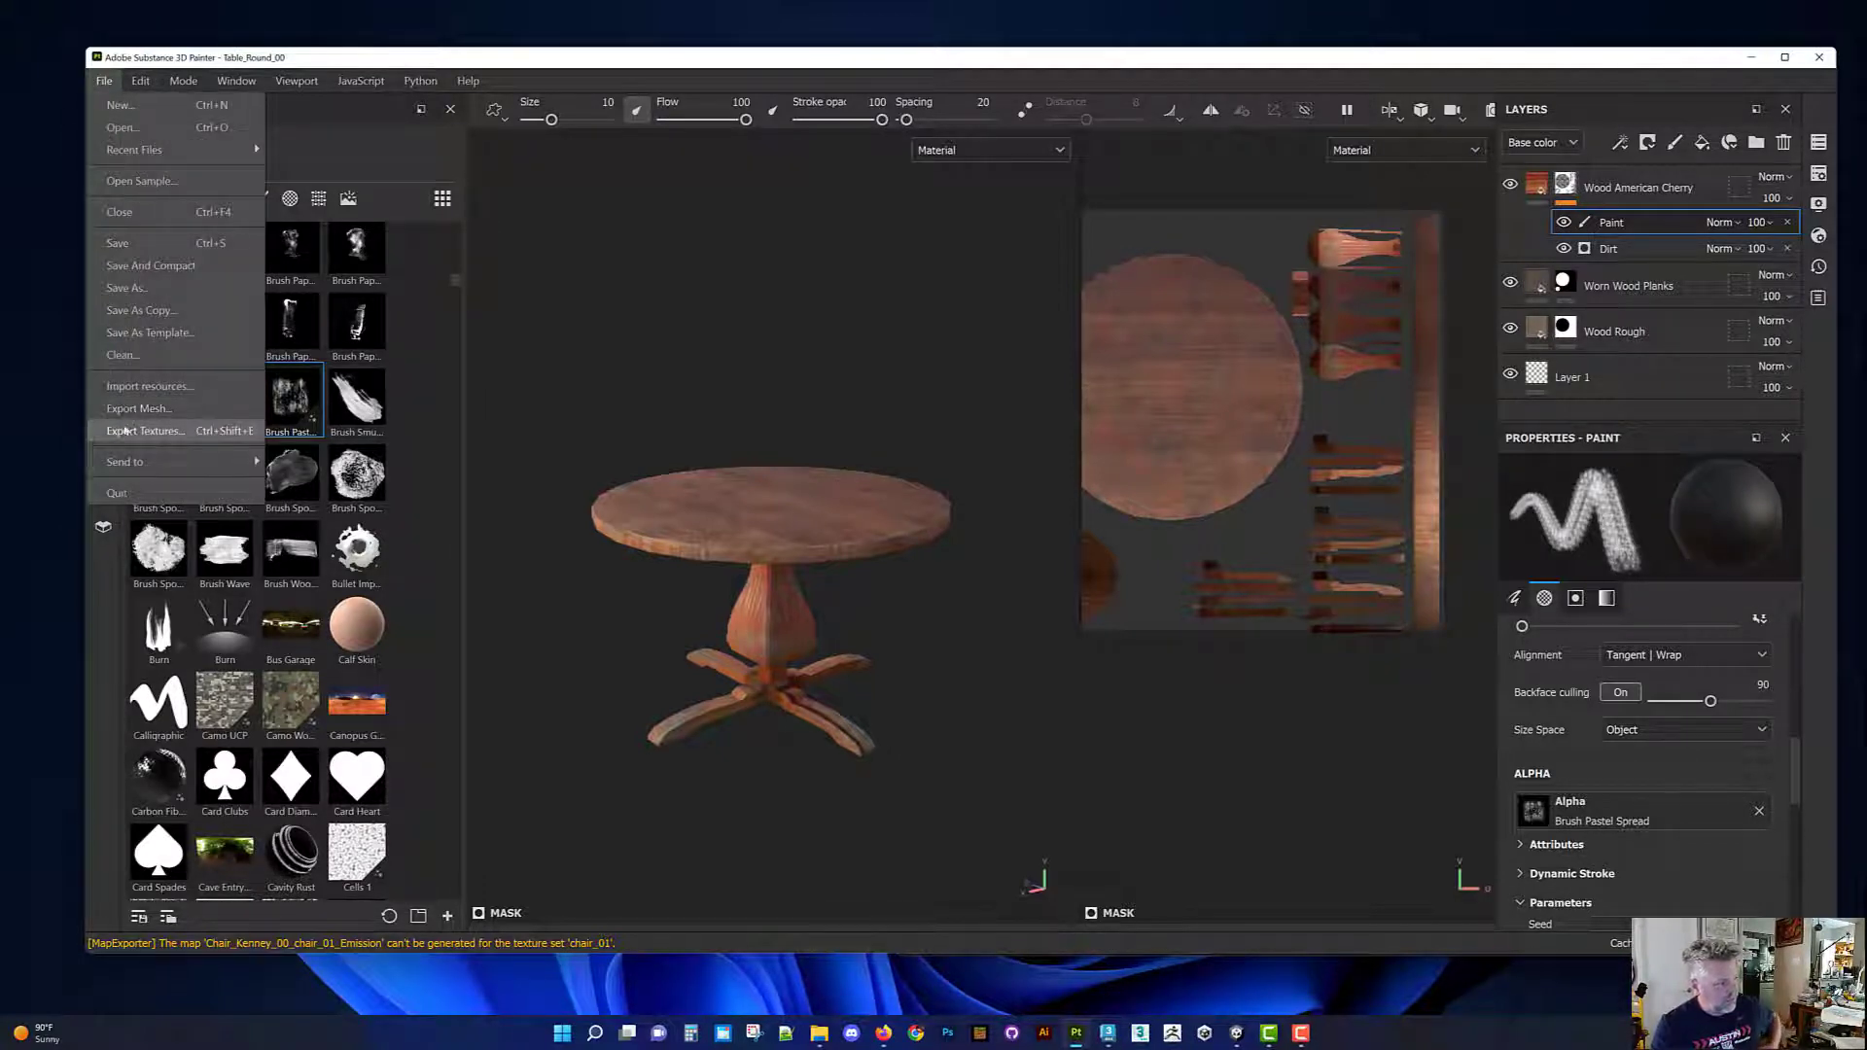
left_click(131, 432)
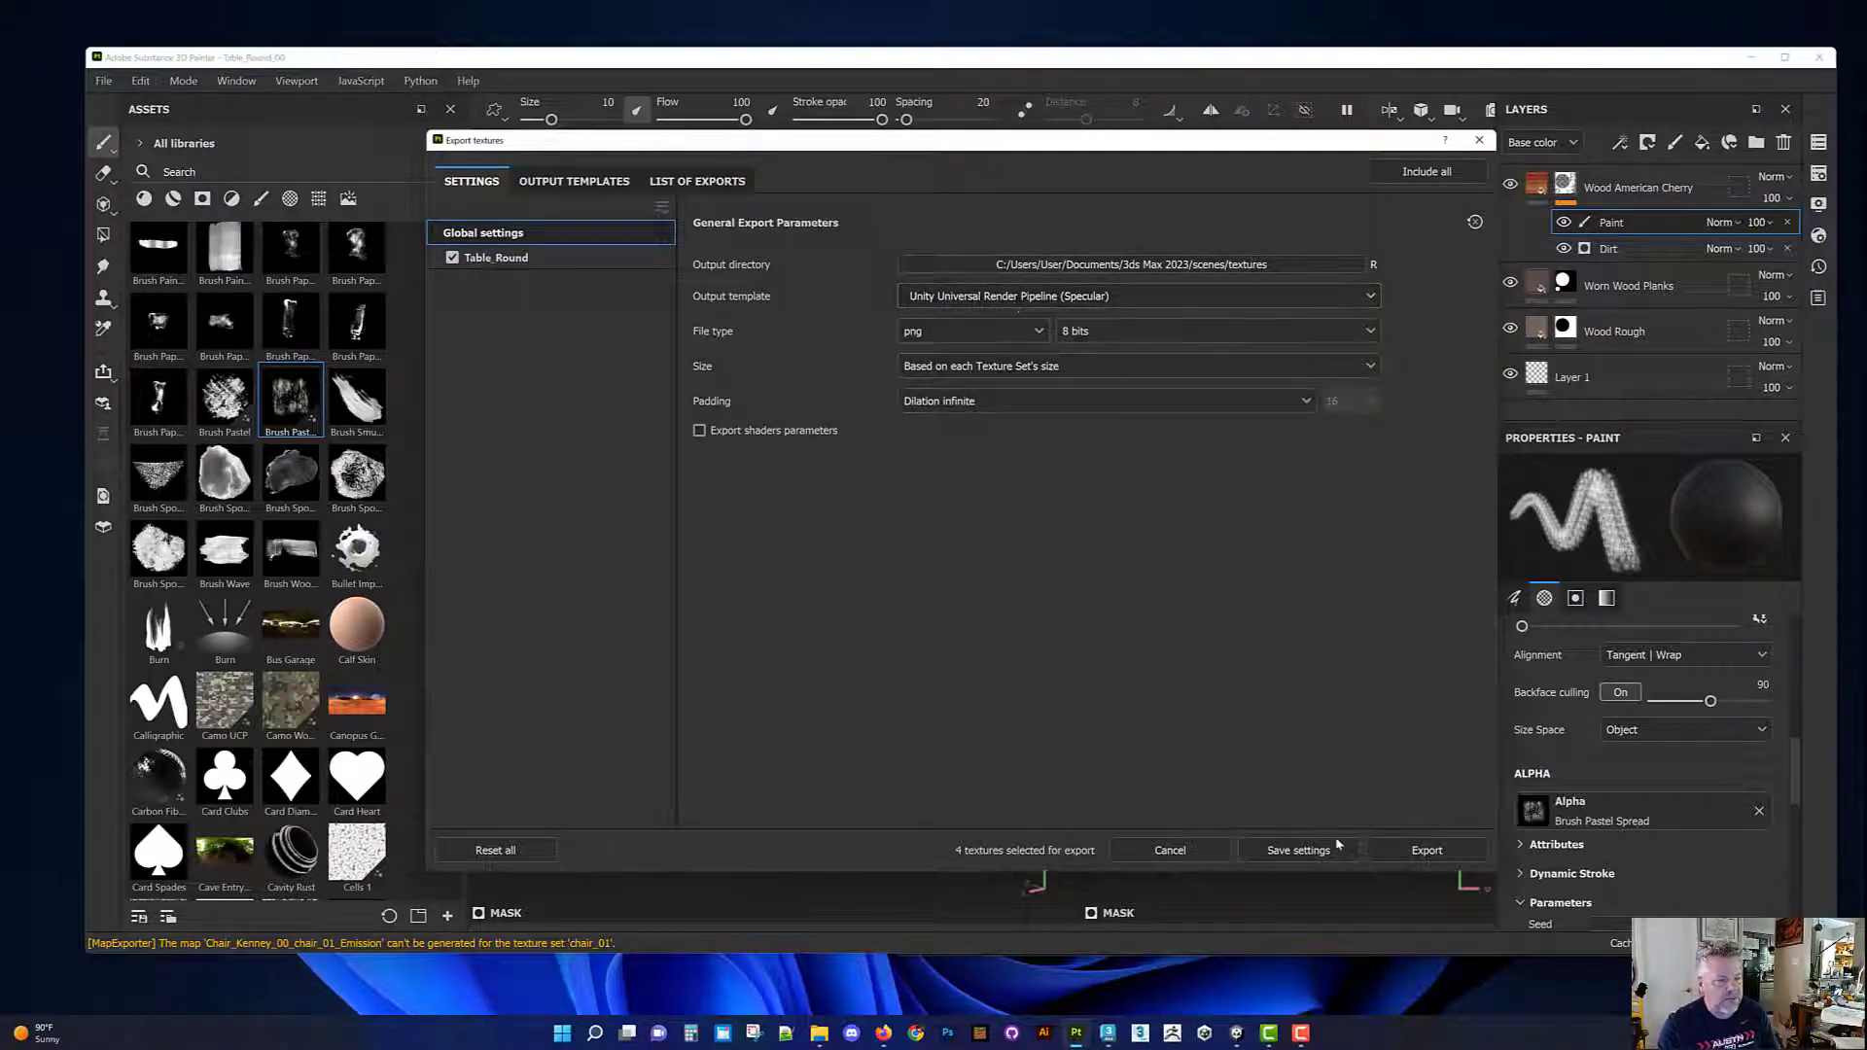
left_click(1385, 850)
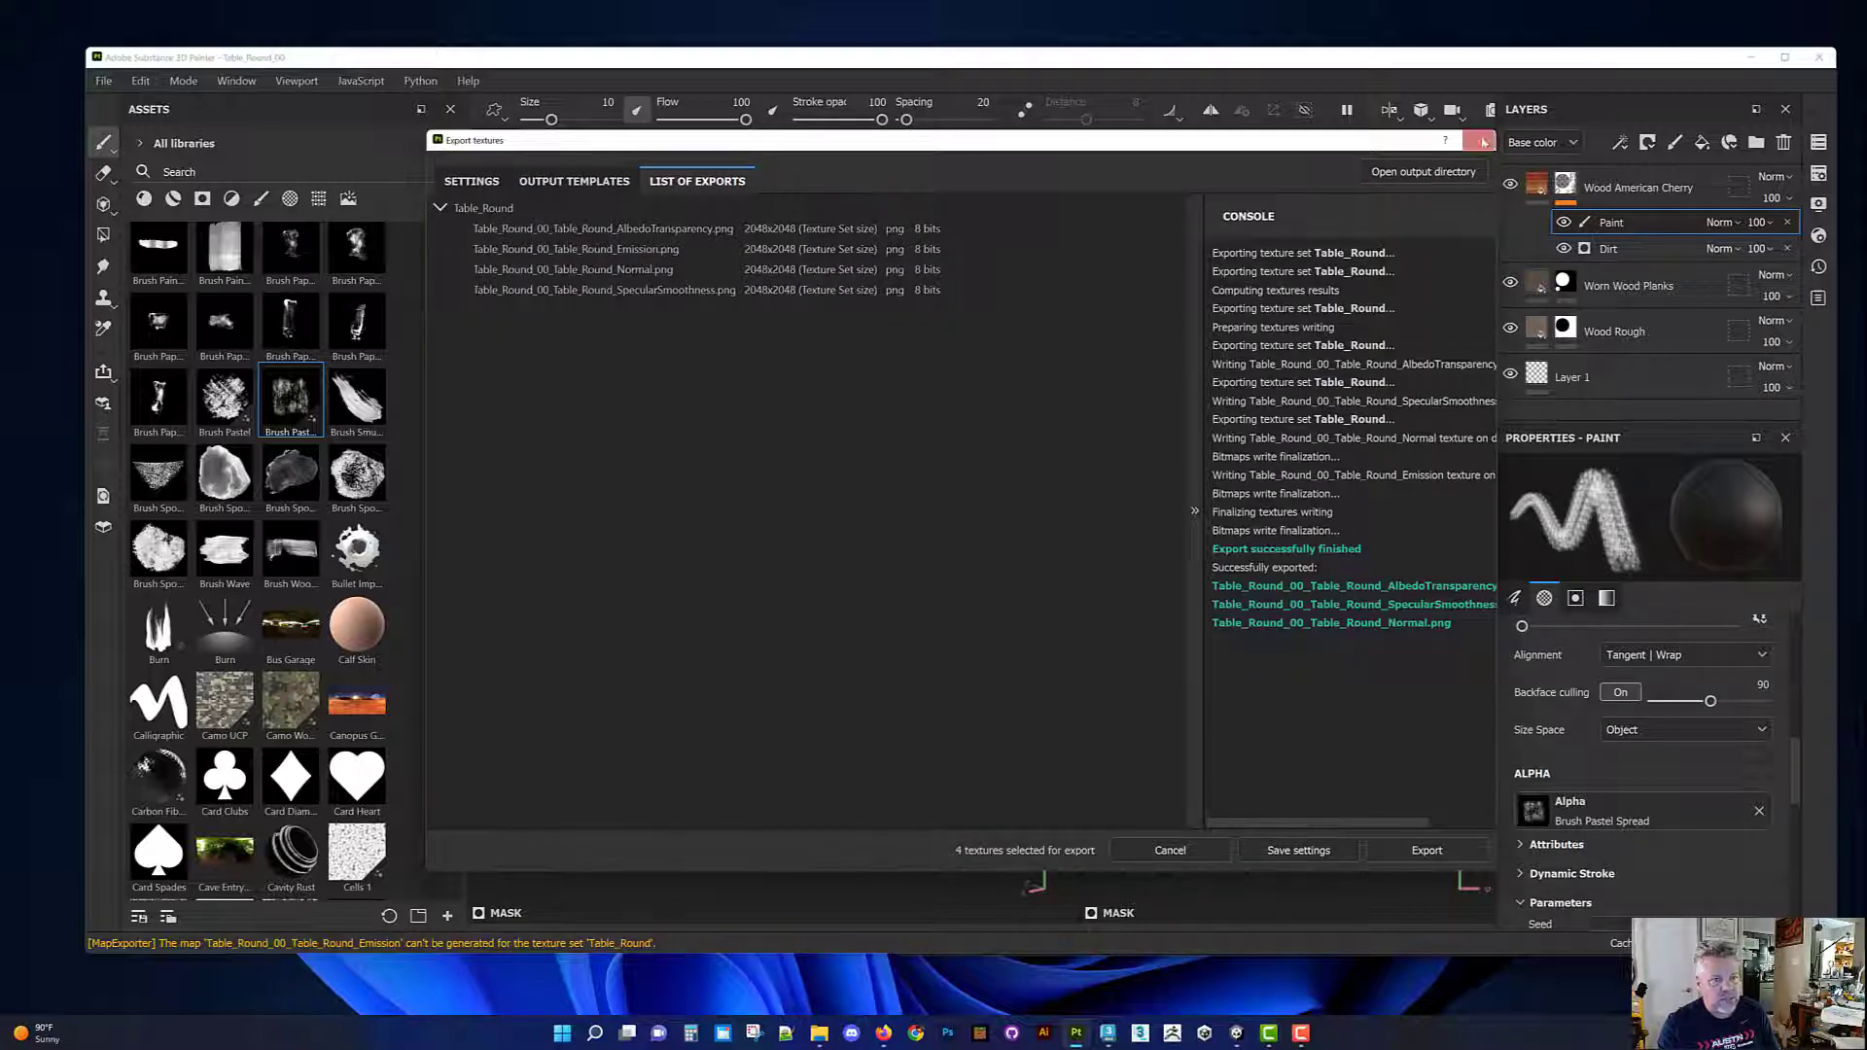
left_click(1480, 141)
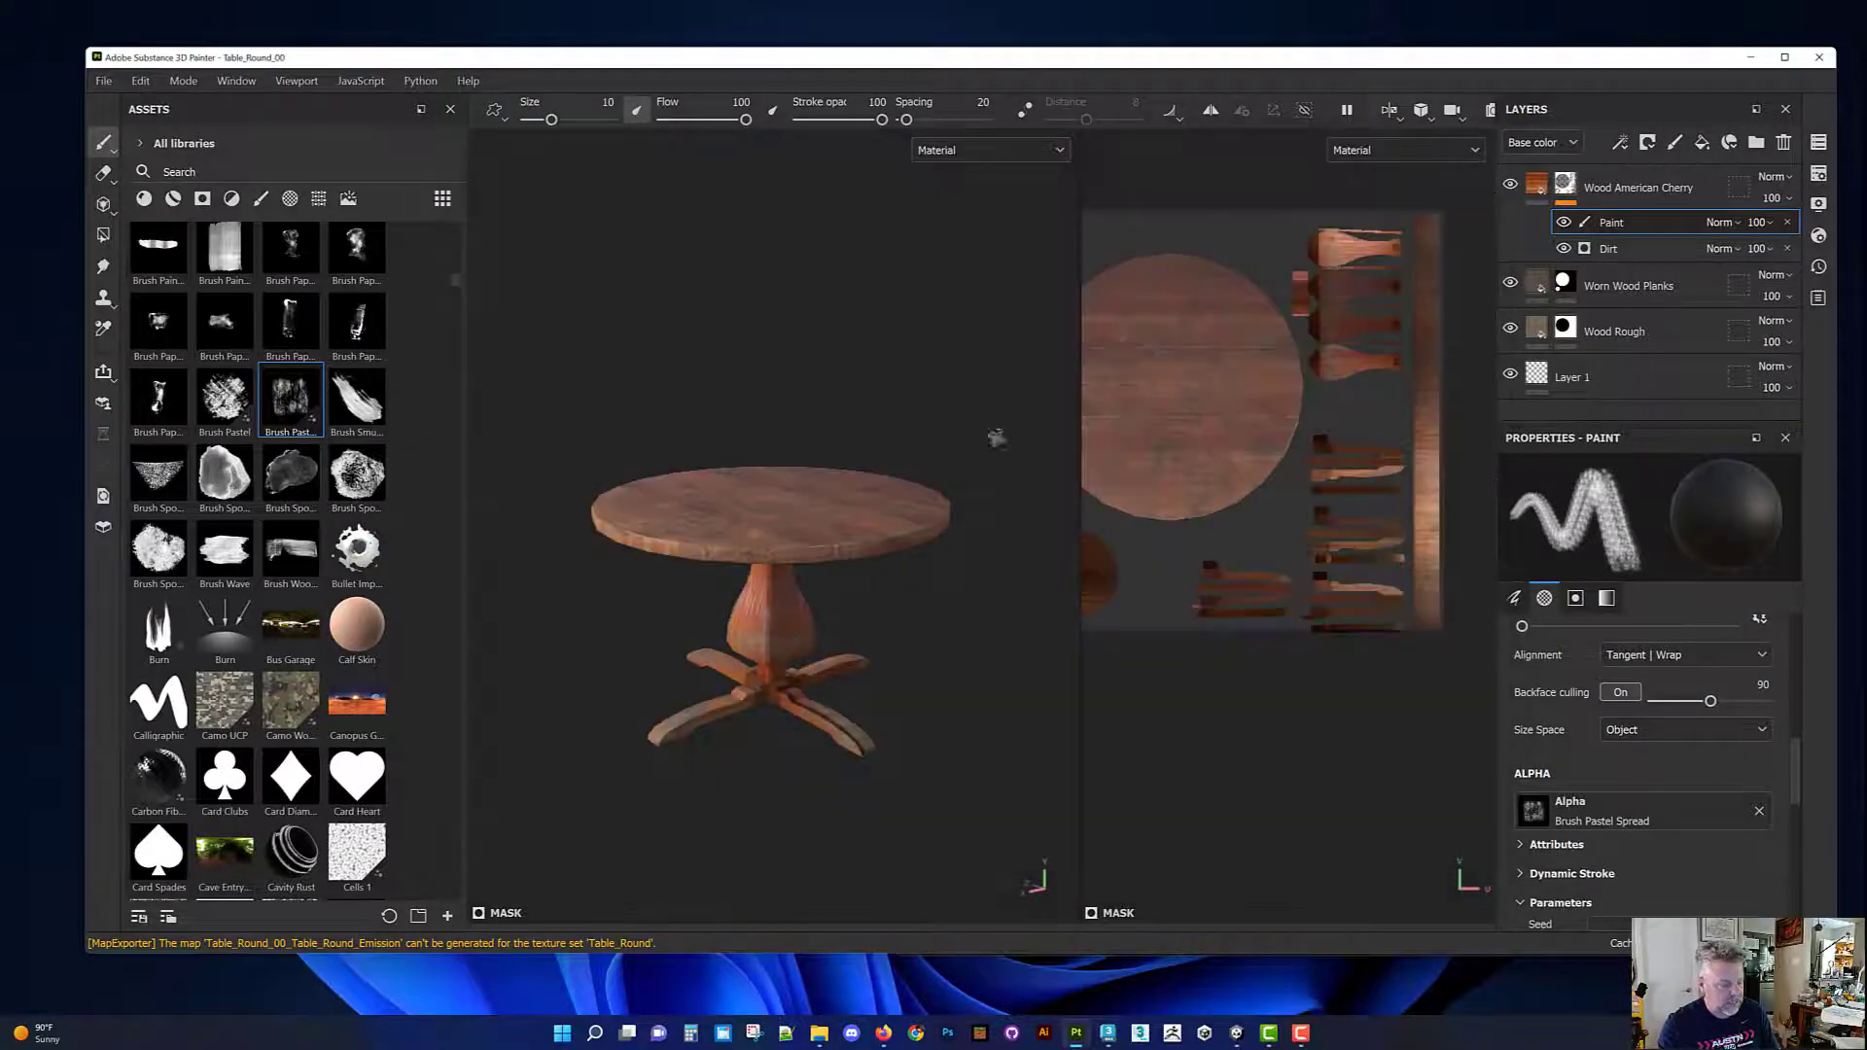
Step: Switch to Unity and import the Table_Round_00 AlbedoTransparency, Normal and SpecularSmoothness textures into the KenneyStore Textures folder
left_click(1750, 58)
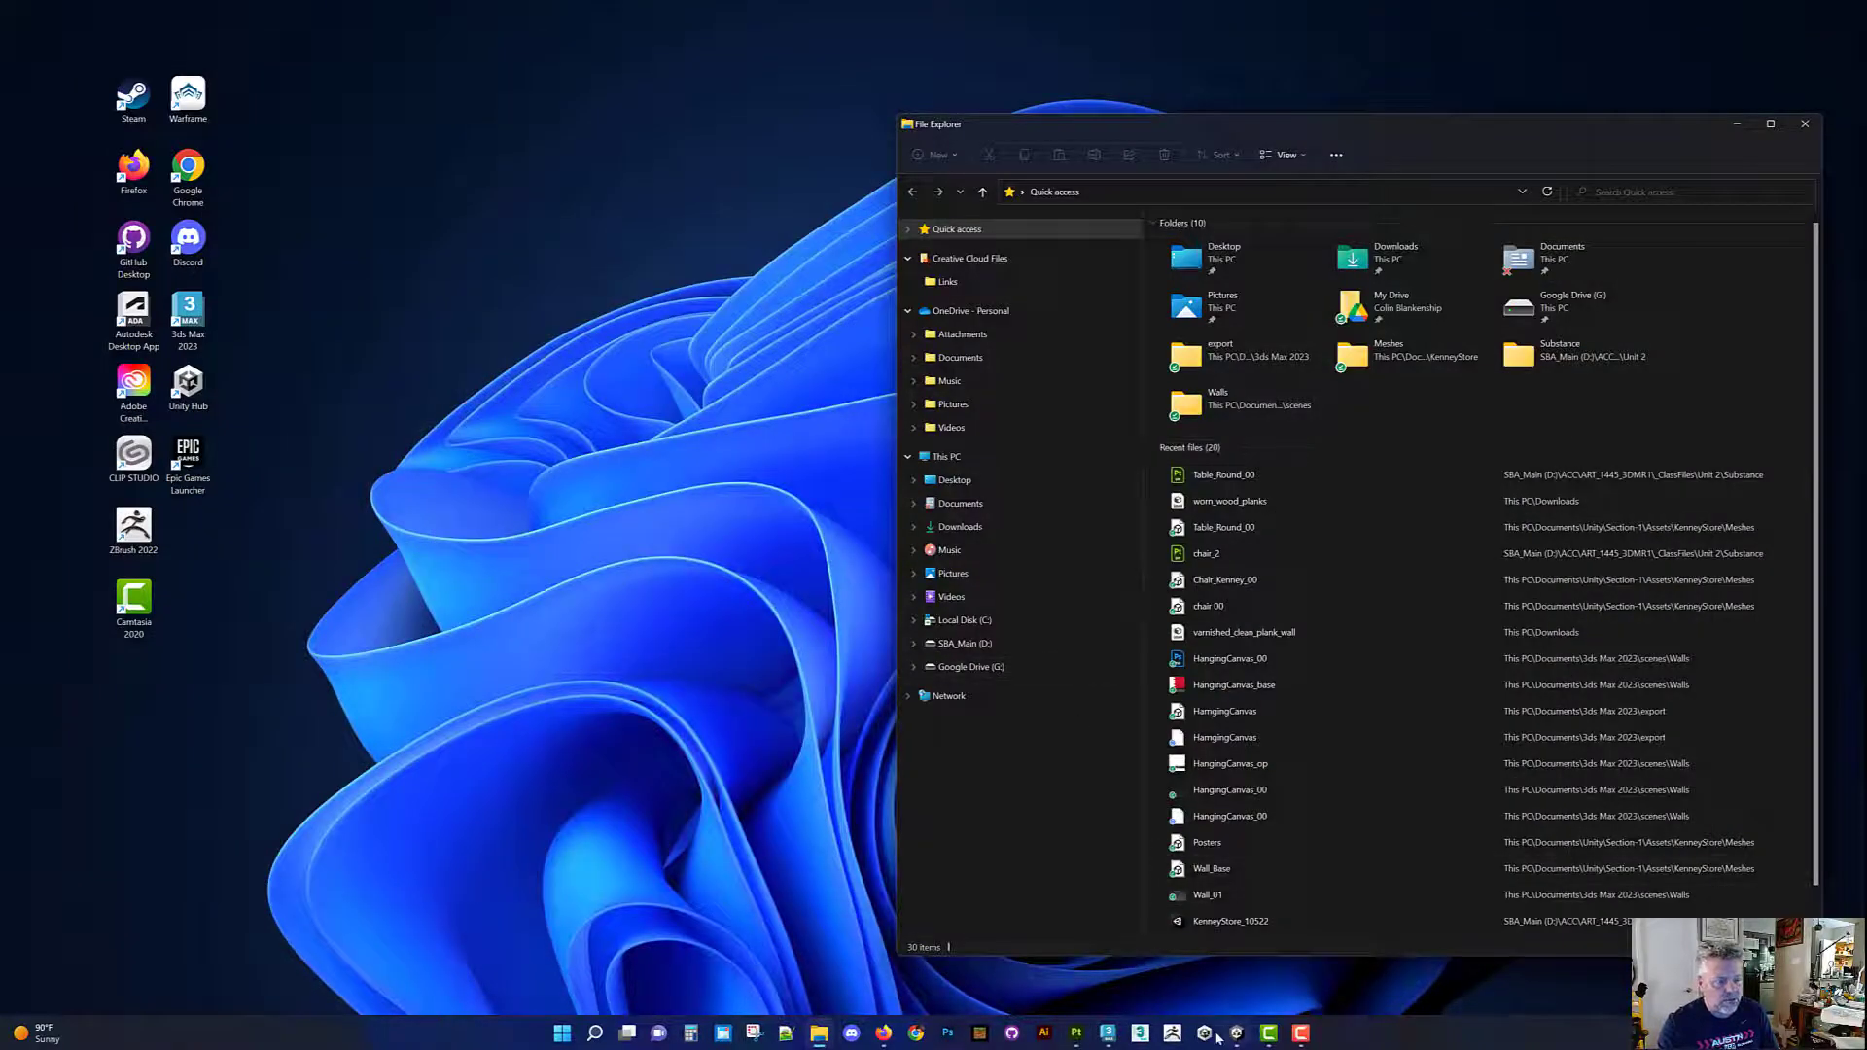
left_click(1236, 1034)
left_click_drag(876, 416, 889, 882, "alt")
left_click(1126, 855)
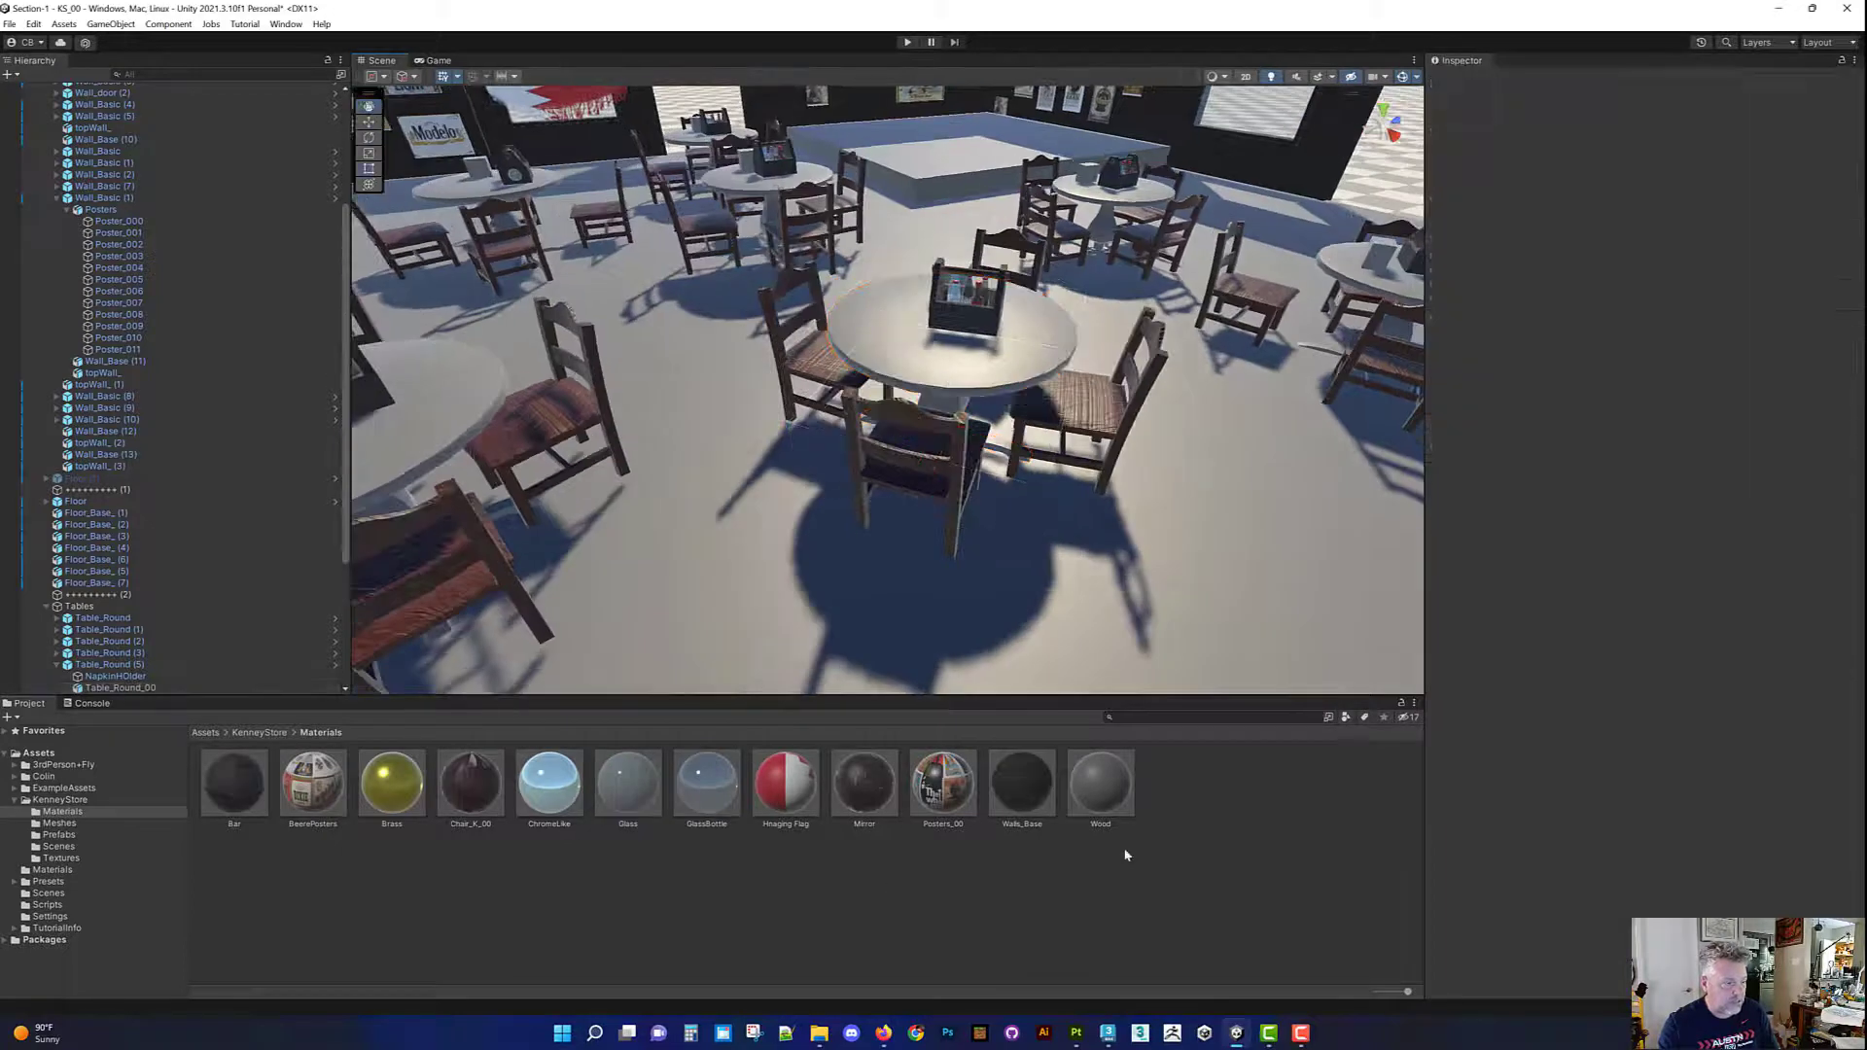
left_click(78, 856)
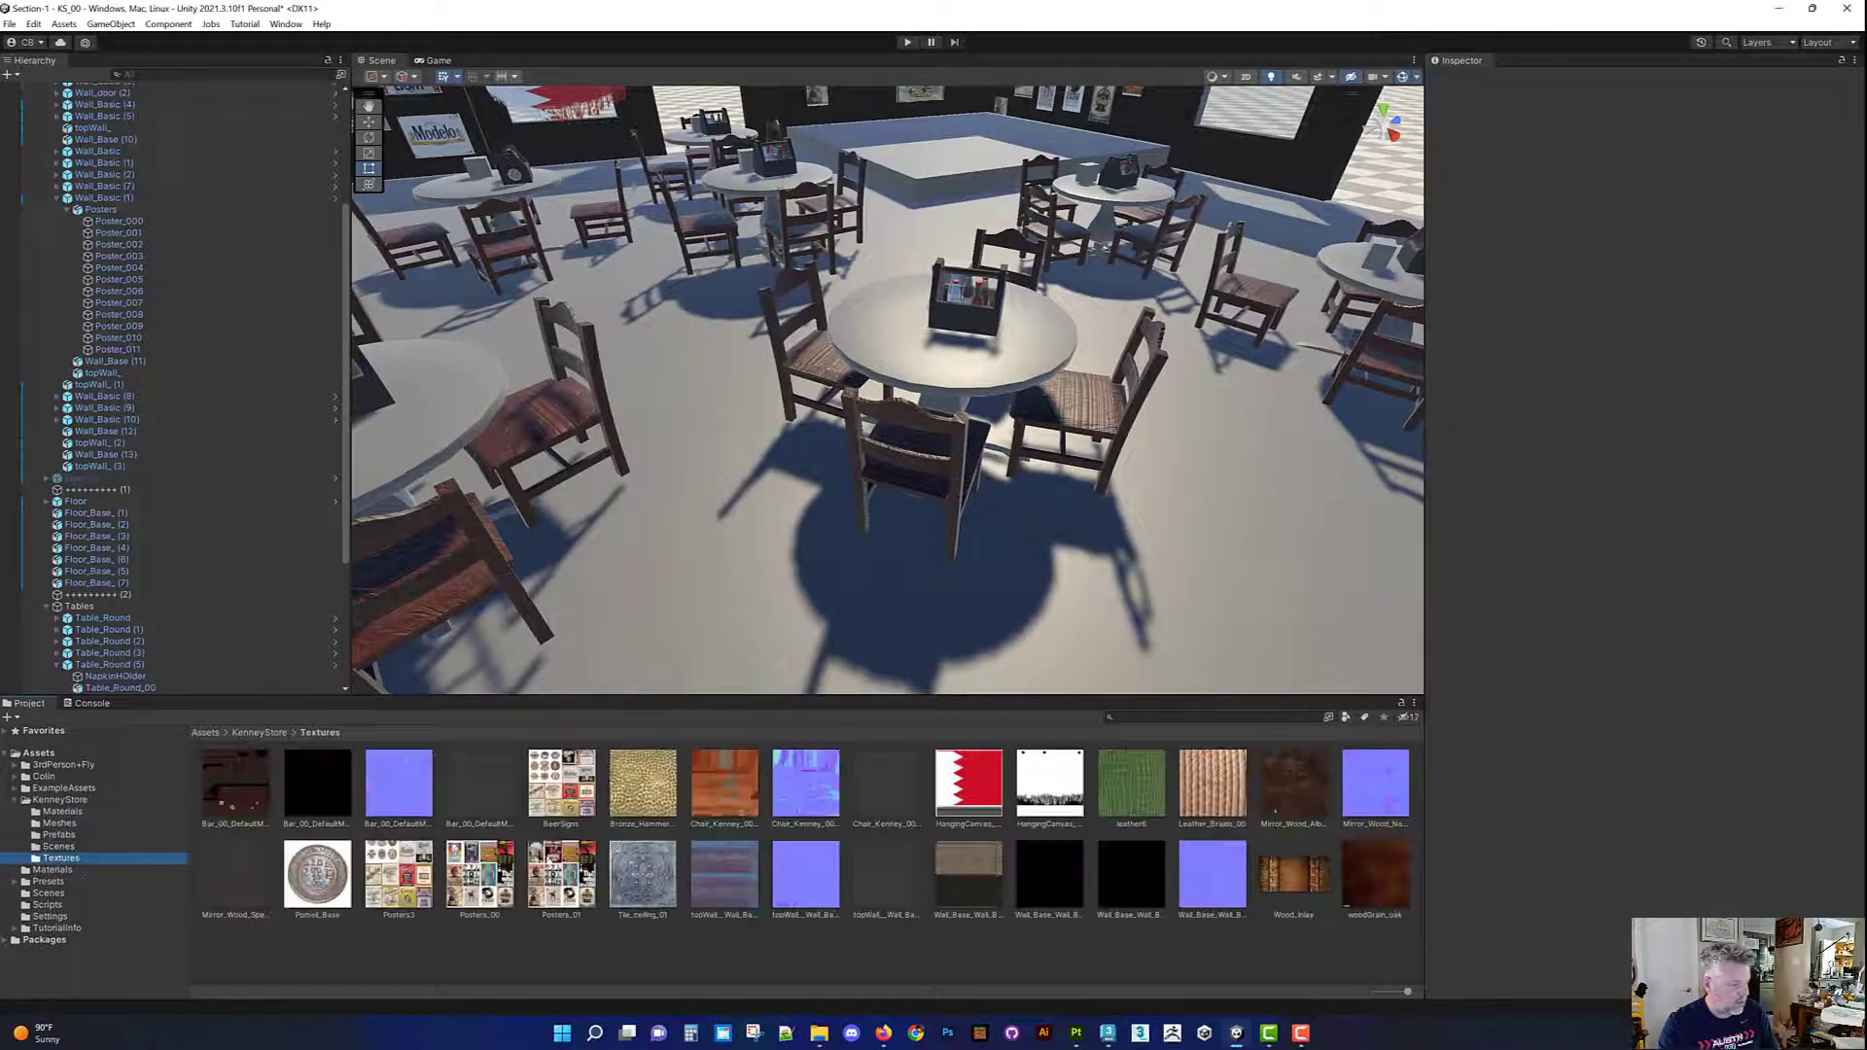
right_click(948, 946)
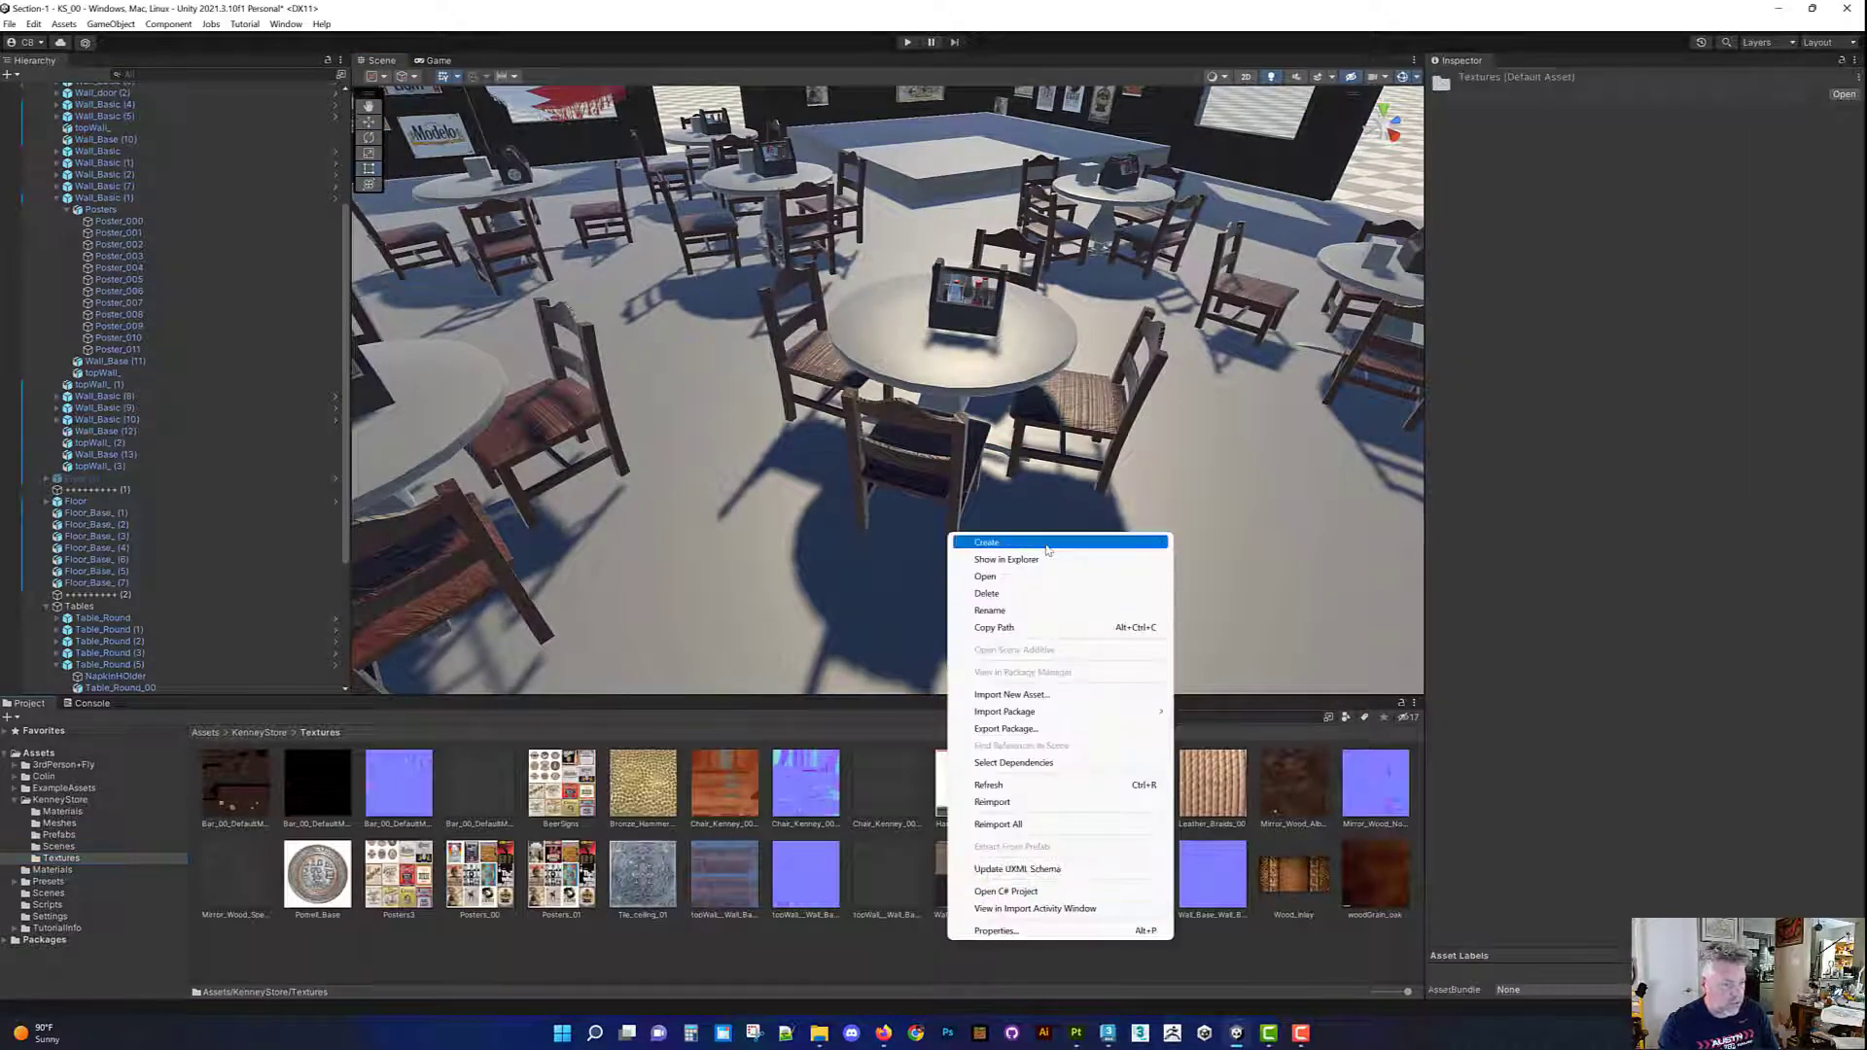
left_click(1040, 692)
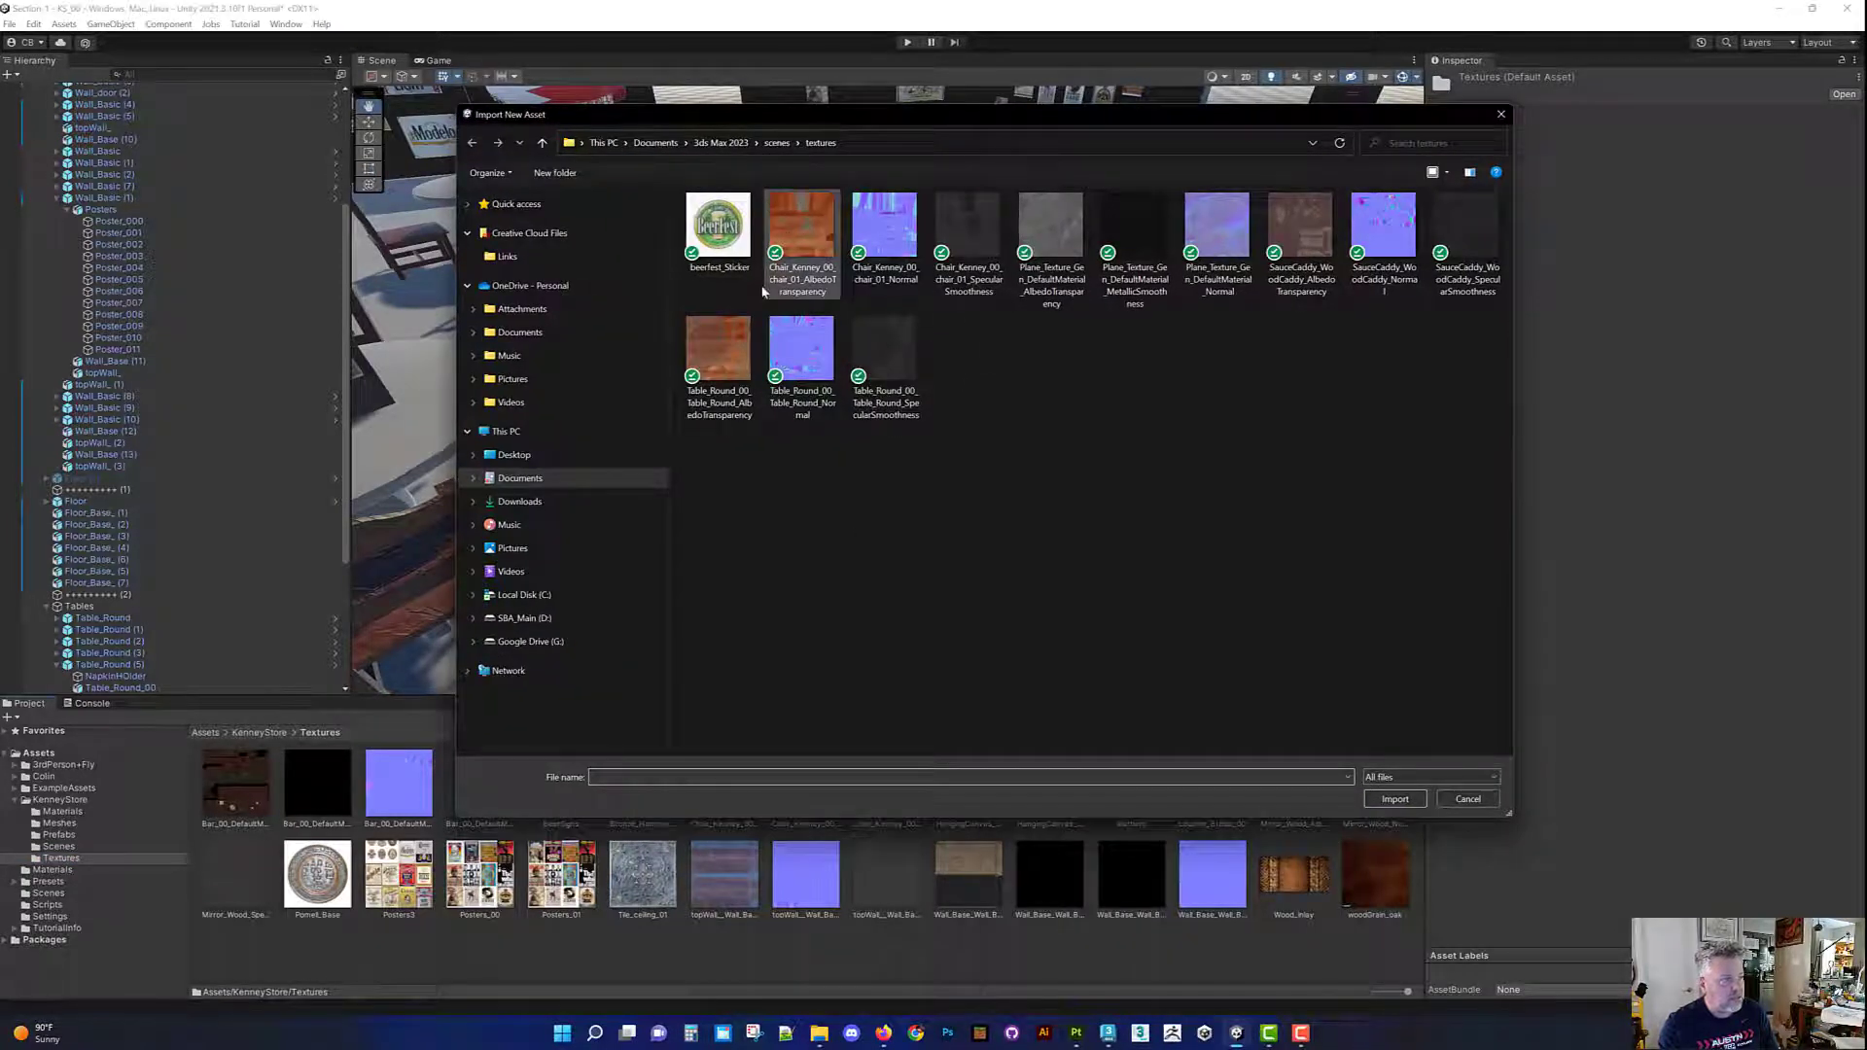
left_click(719, 353)
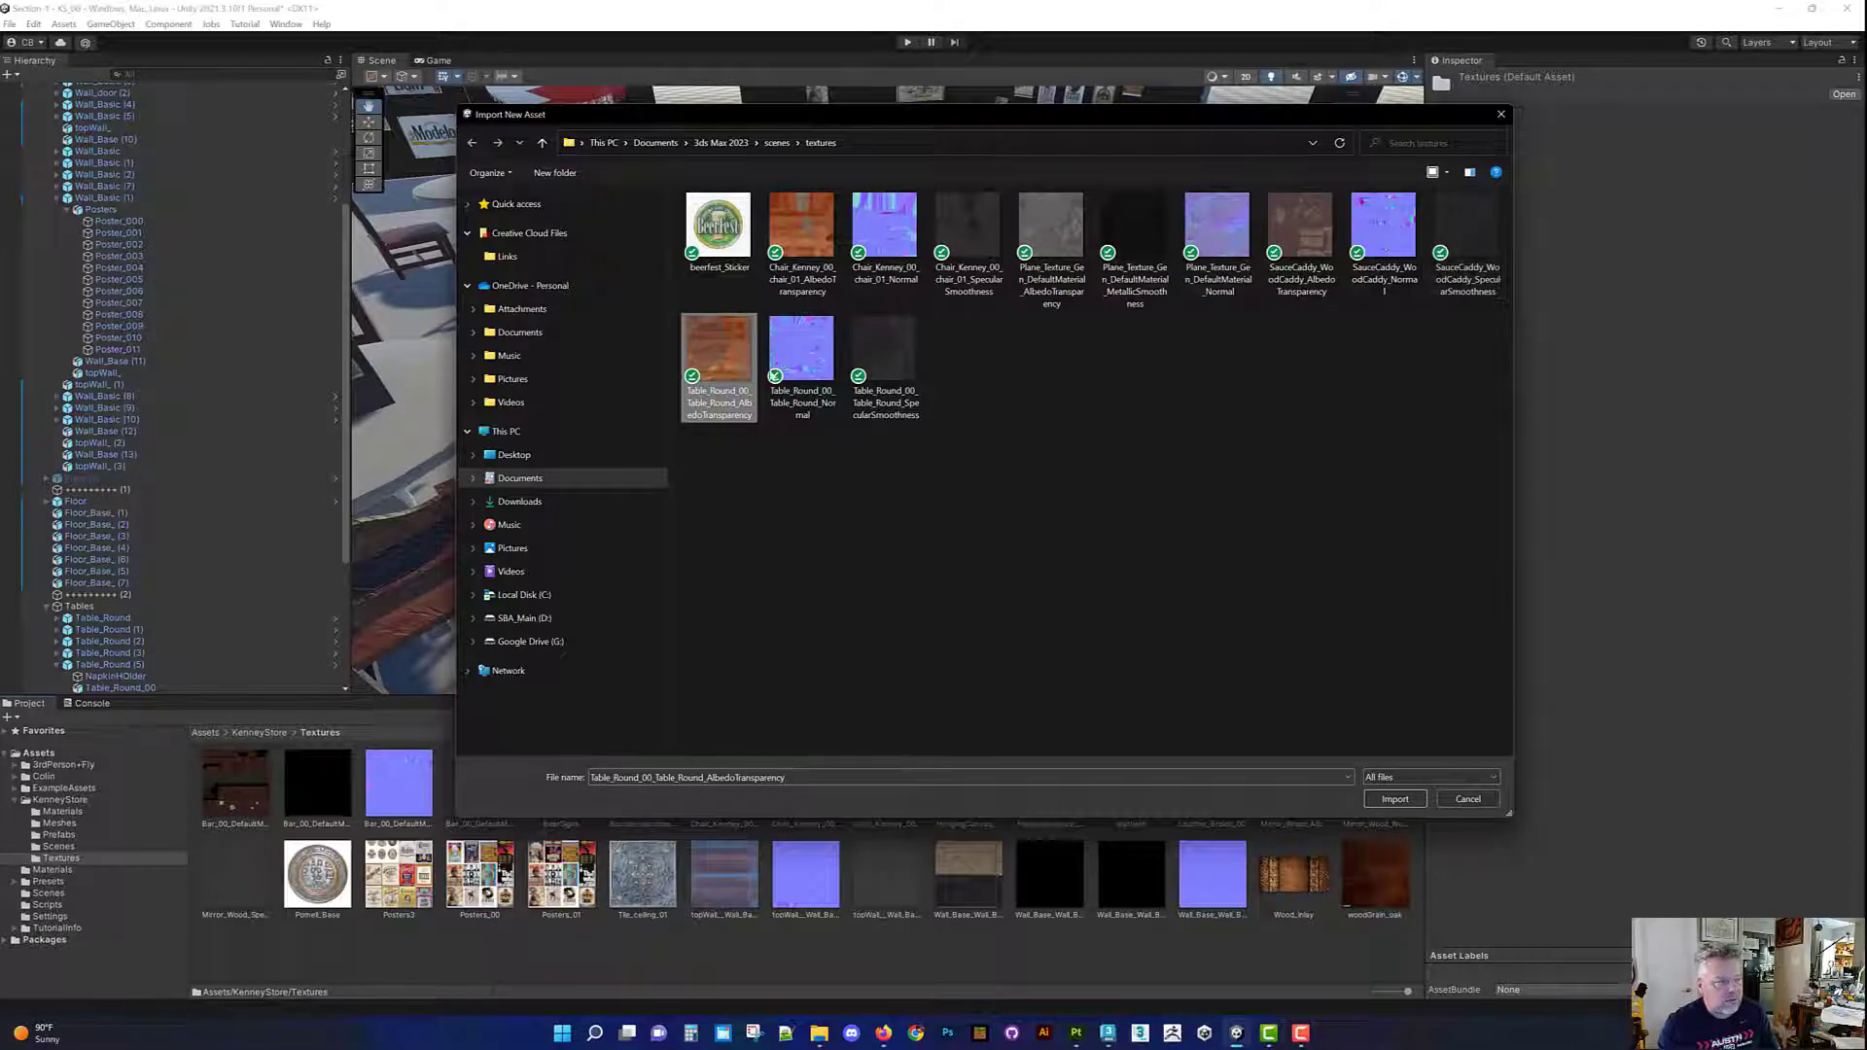
left_click(893, 348, "shift")
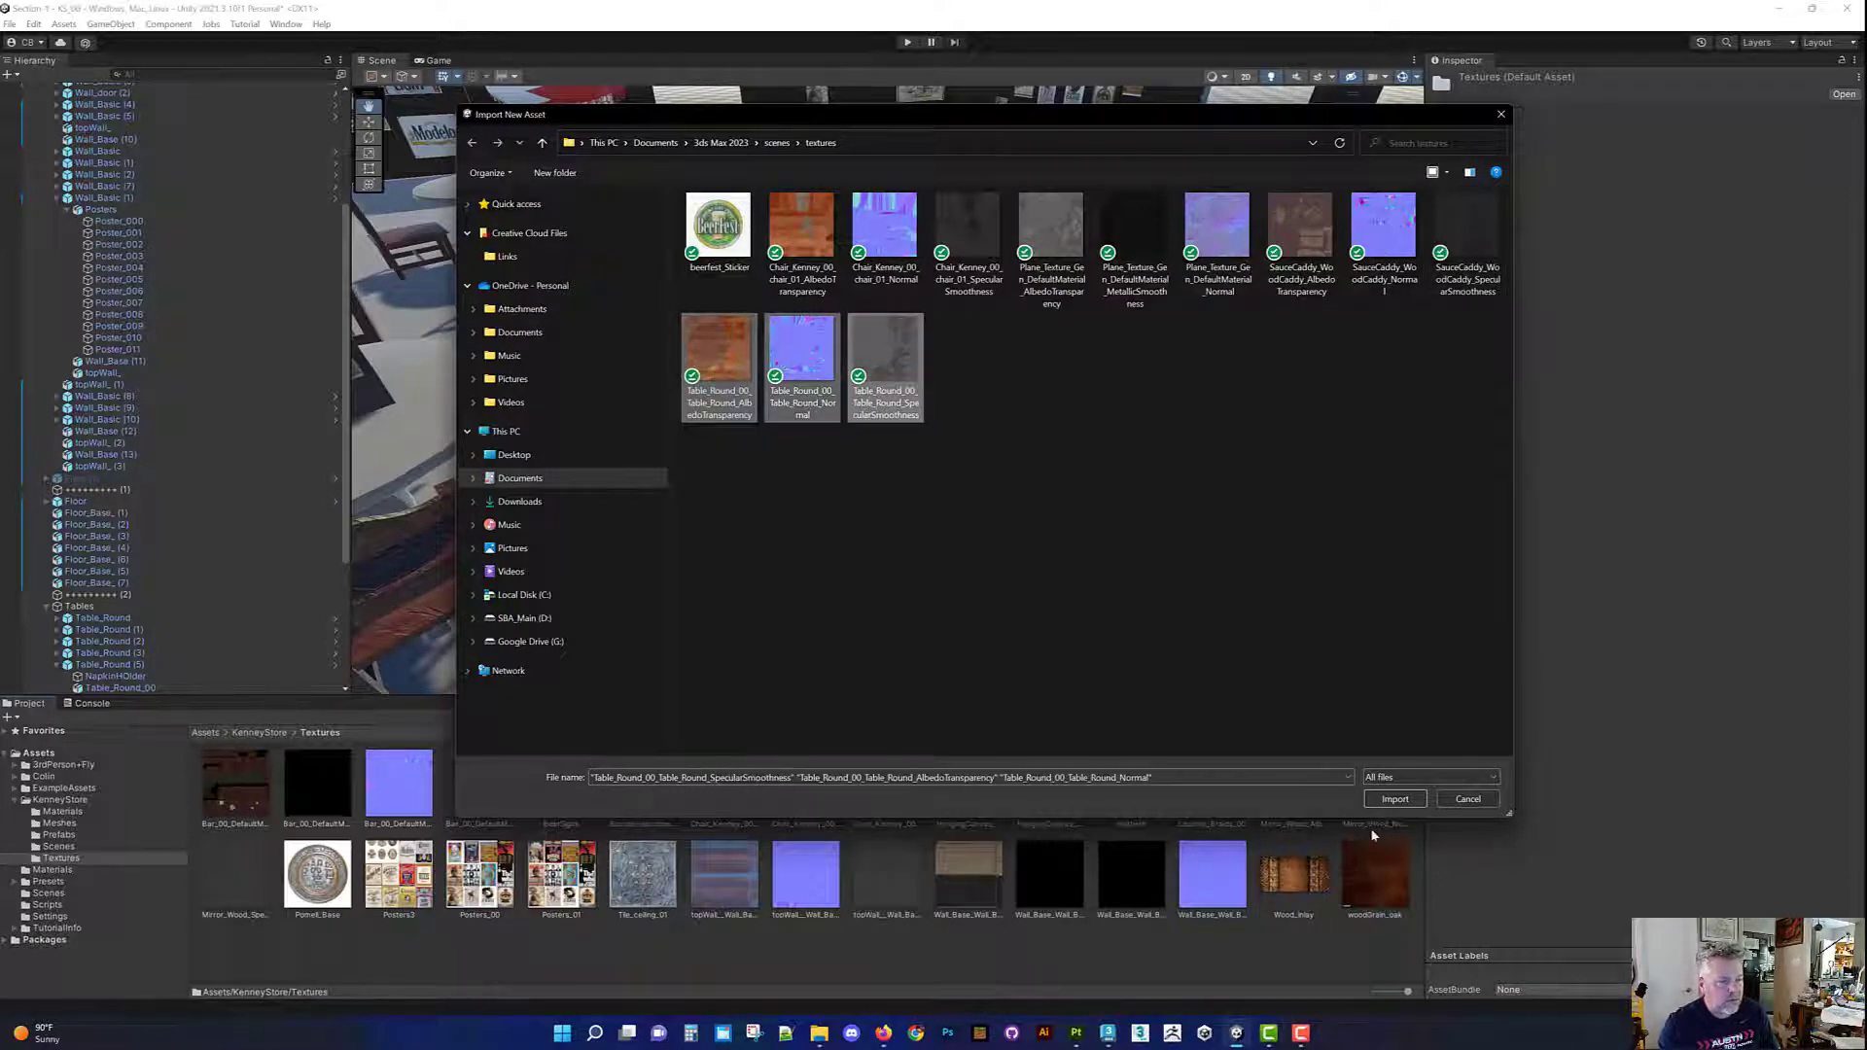
left_click(1394, 798)
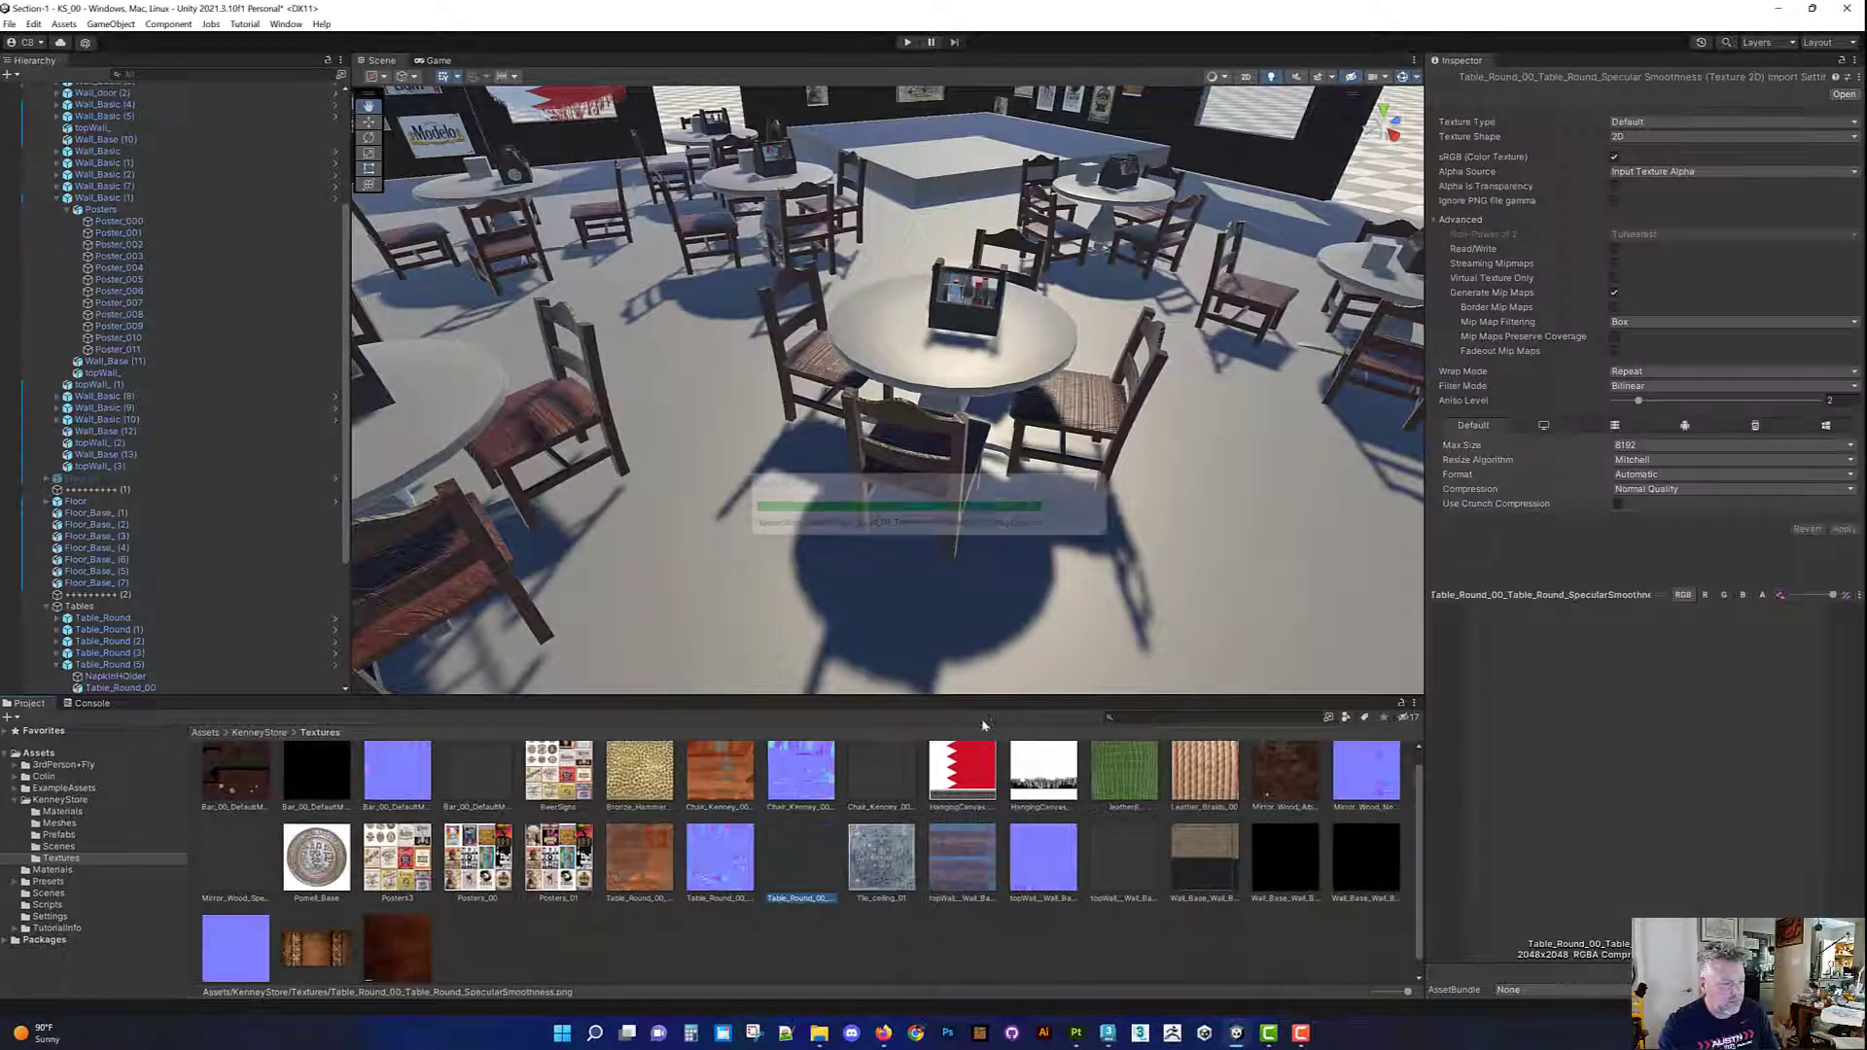
Step: Try to set the texture type of the Table_Round_00 normal texture to Normal map and apply the import settings
left_click_drag(983, 698, 963, 564)
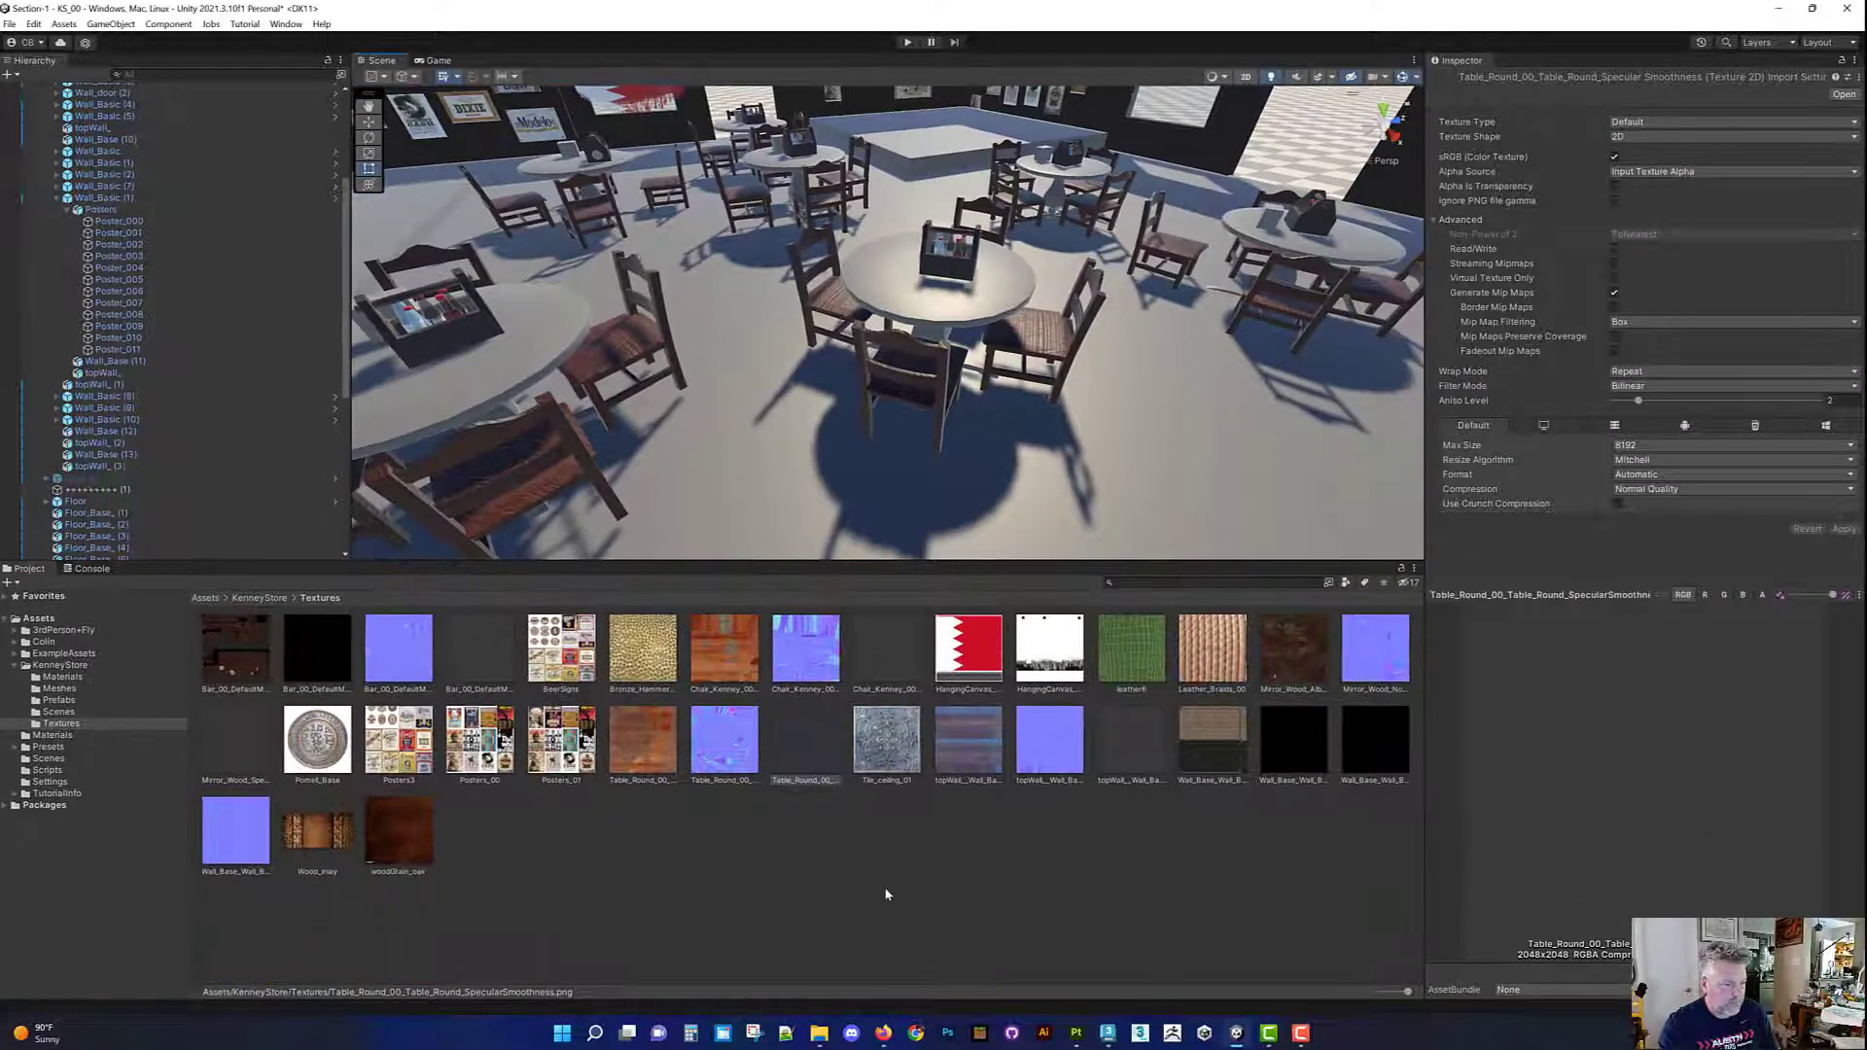
left_click(242, 830)
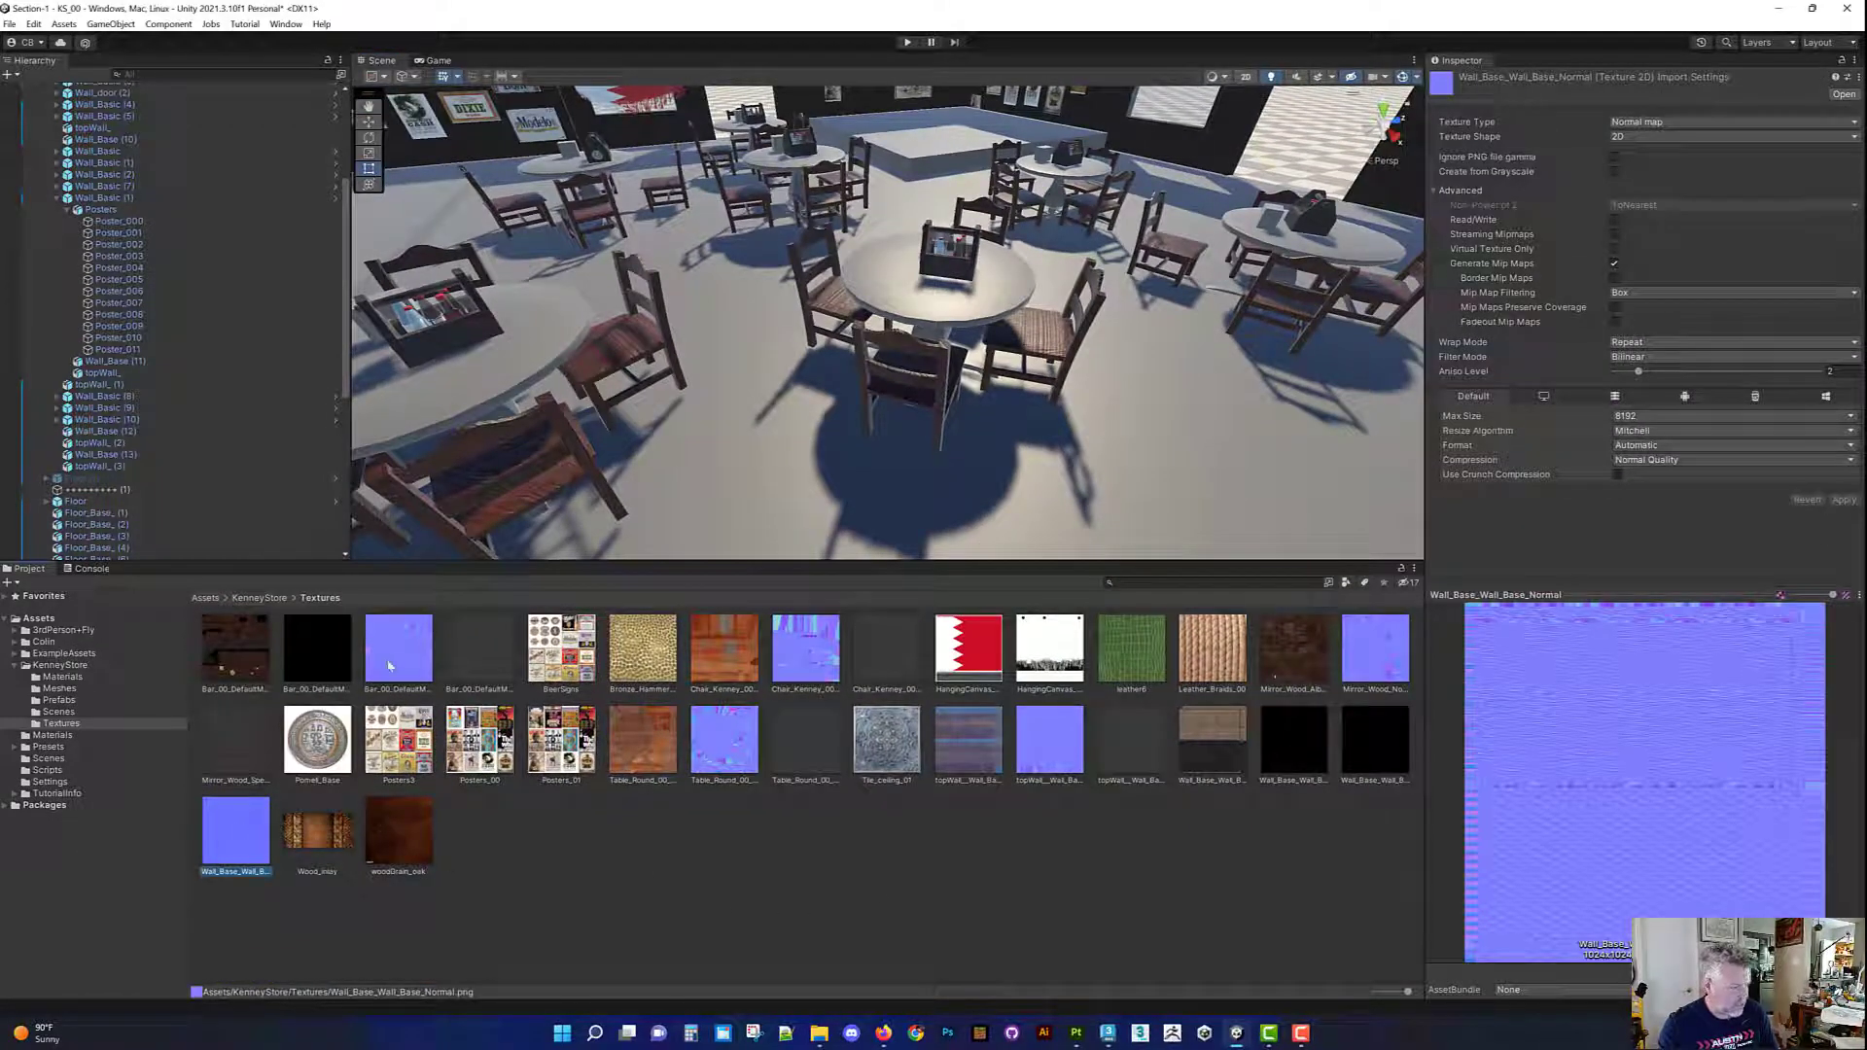
left_click(721, 736)
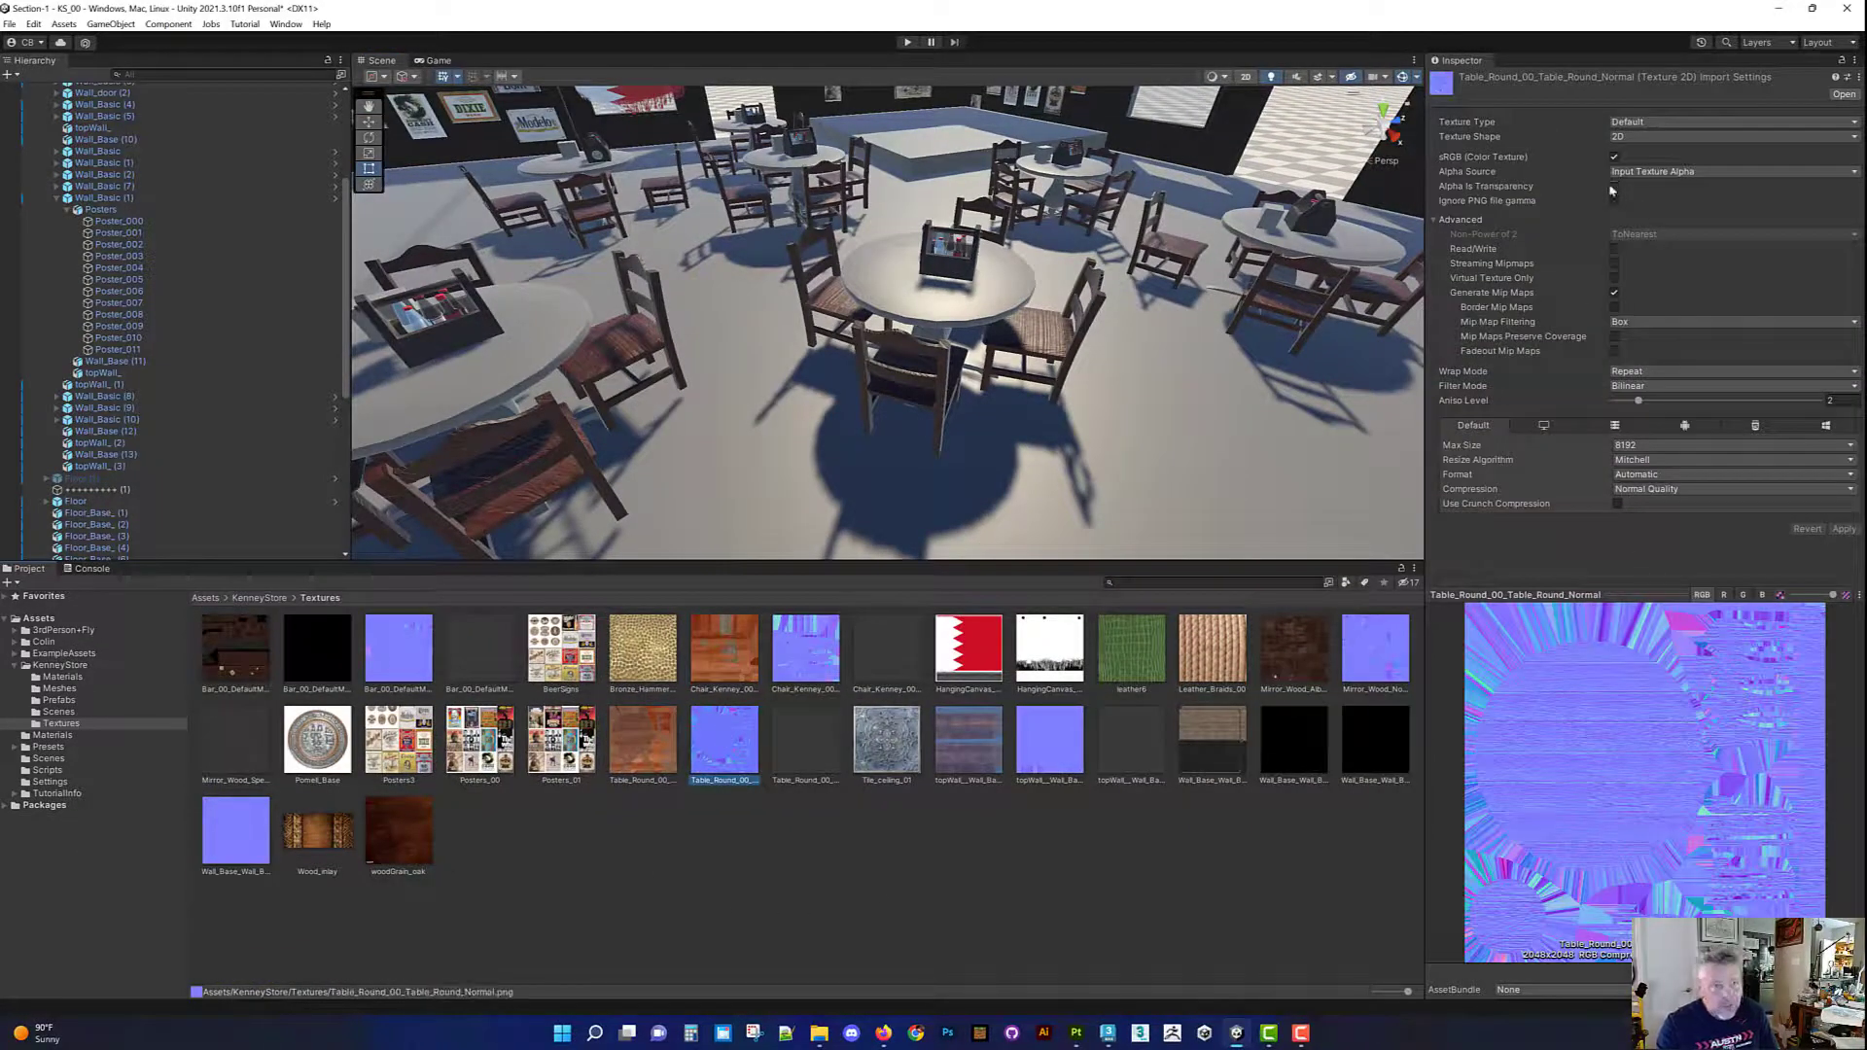
left_click(1637, 124)
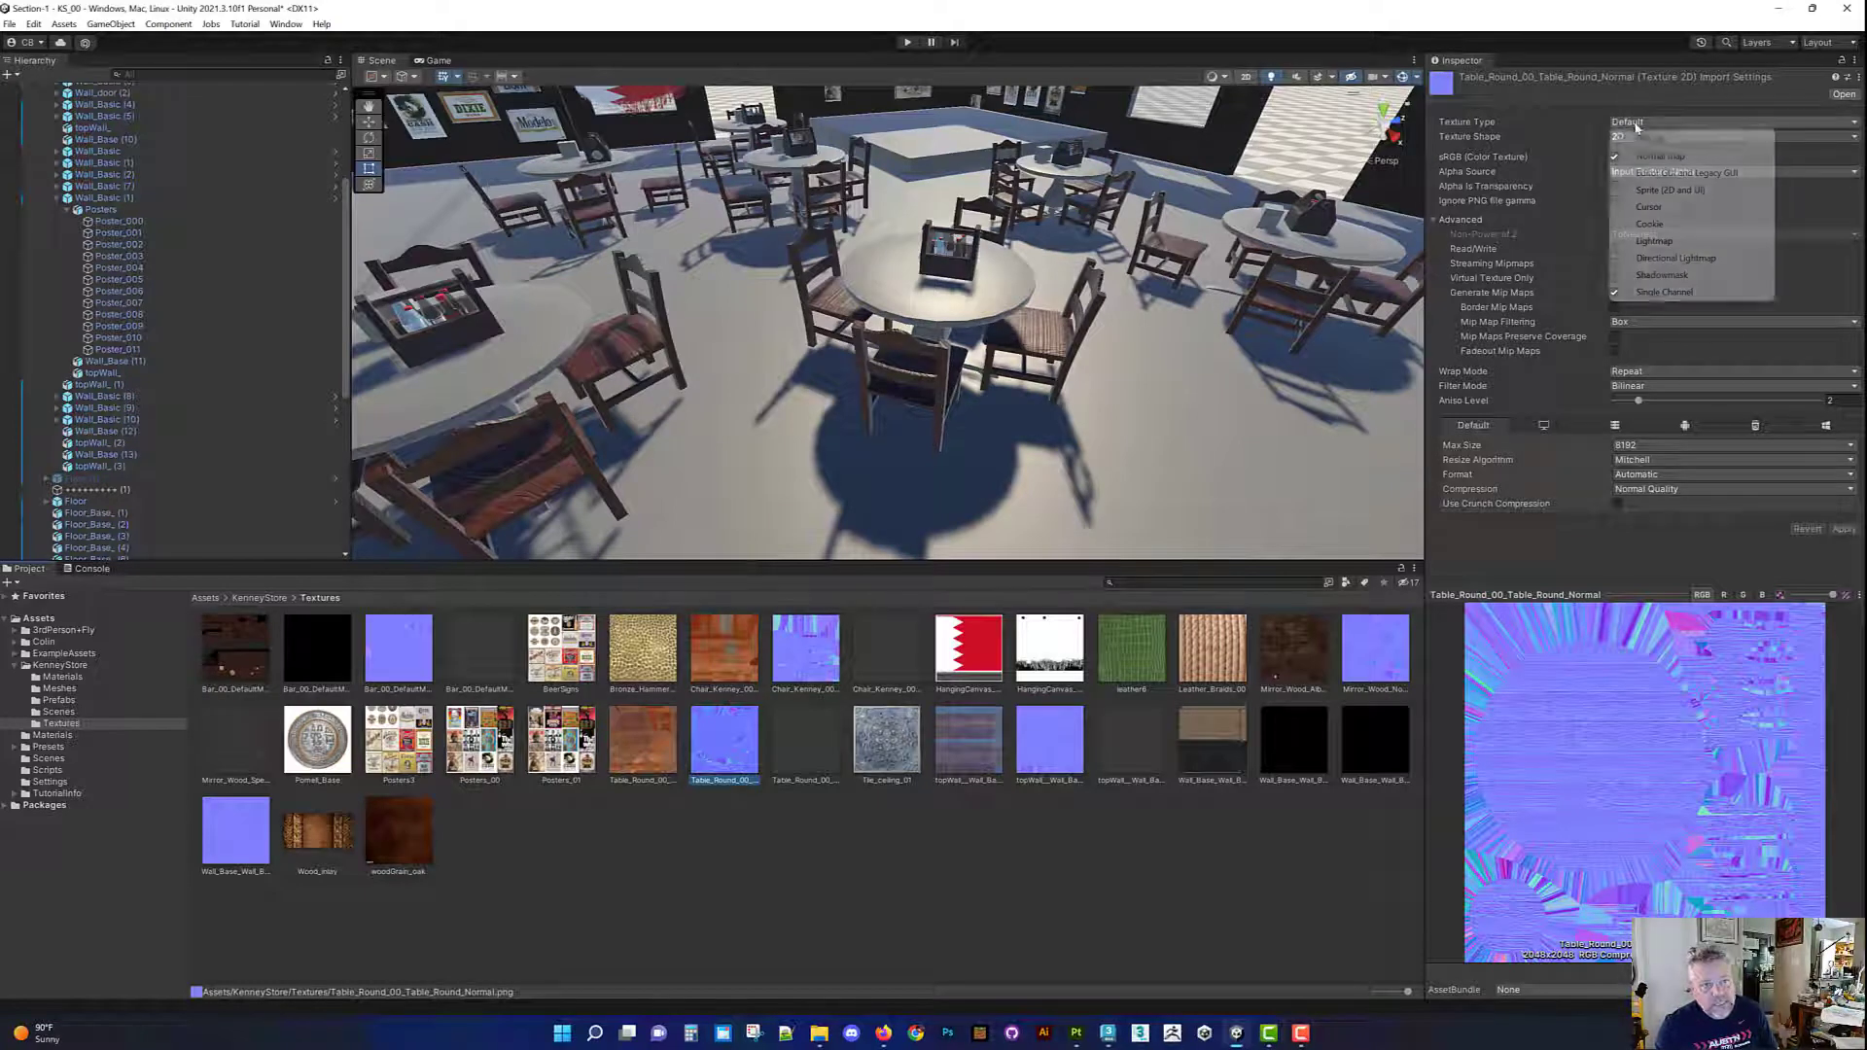
left_click(1643, 145)
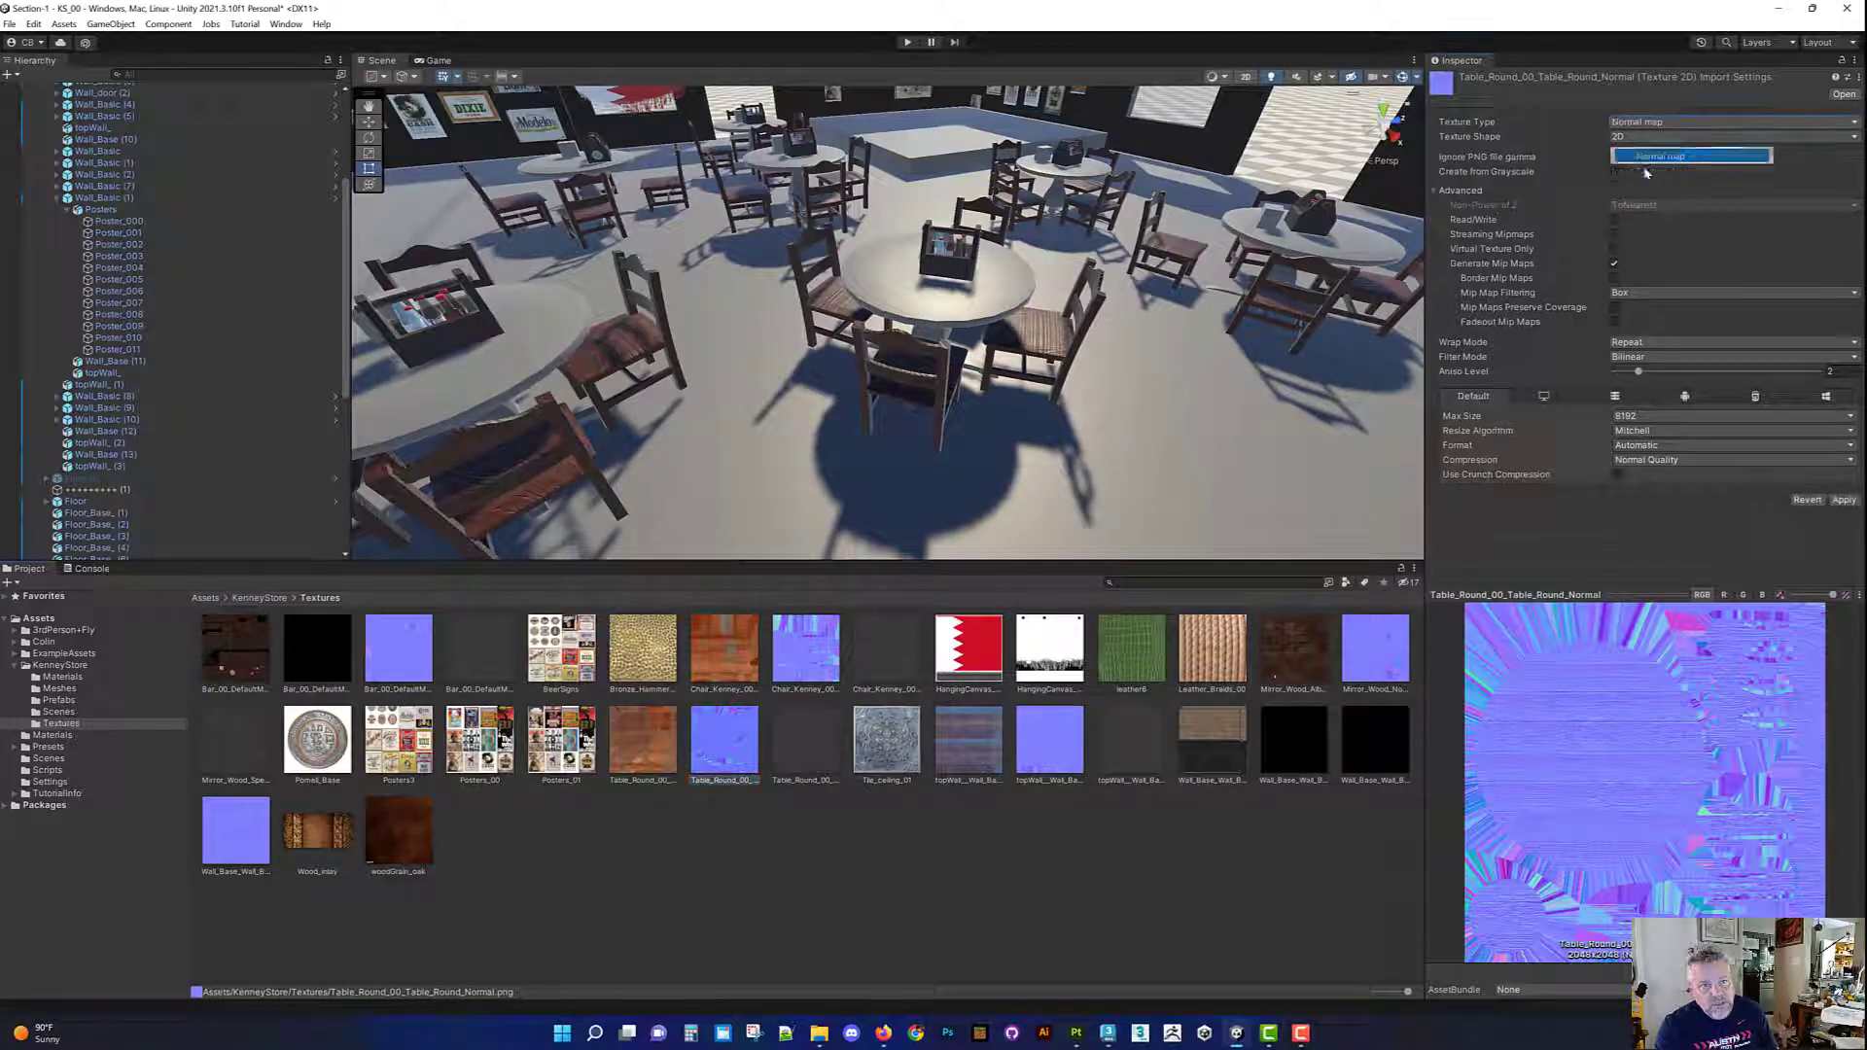
left_click(1844, 499)
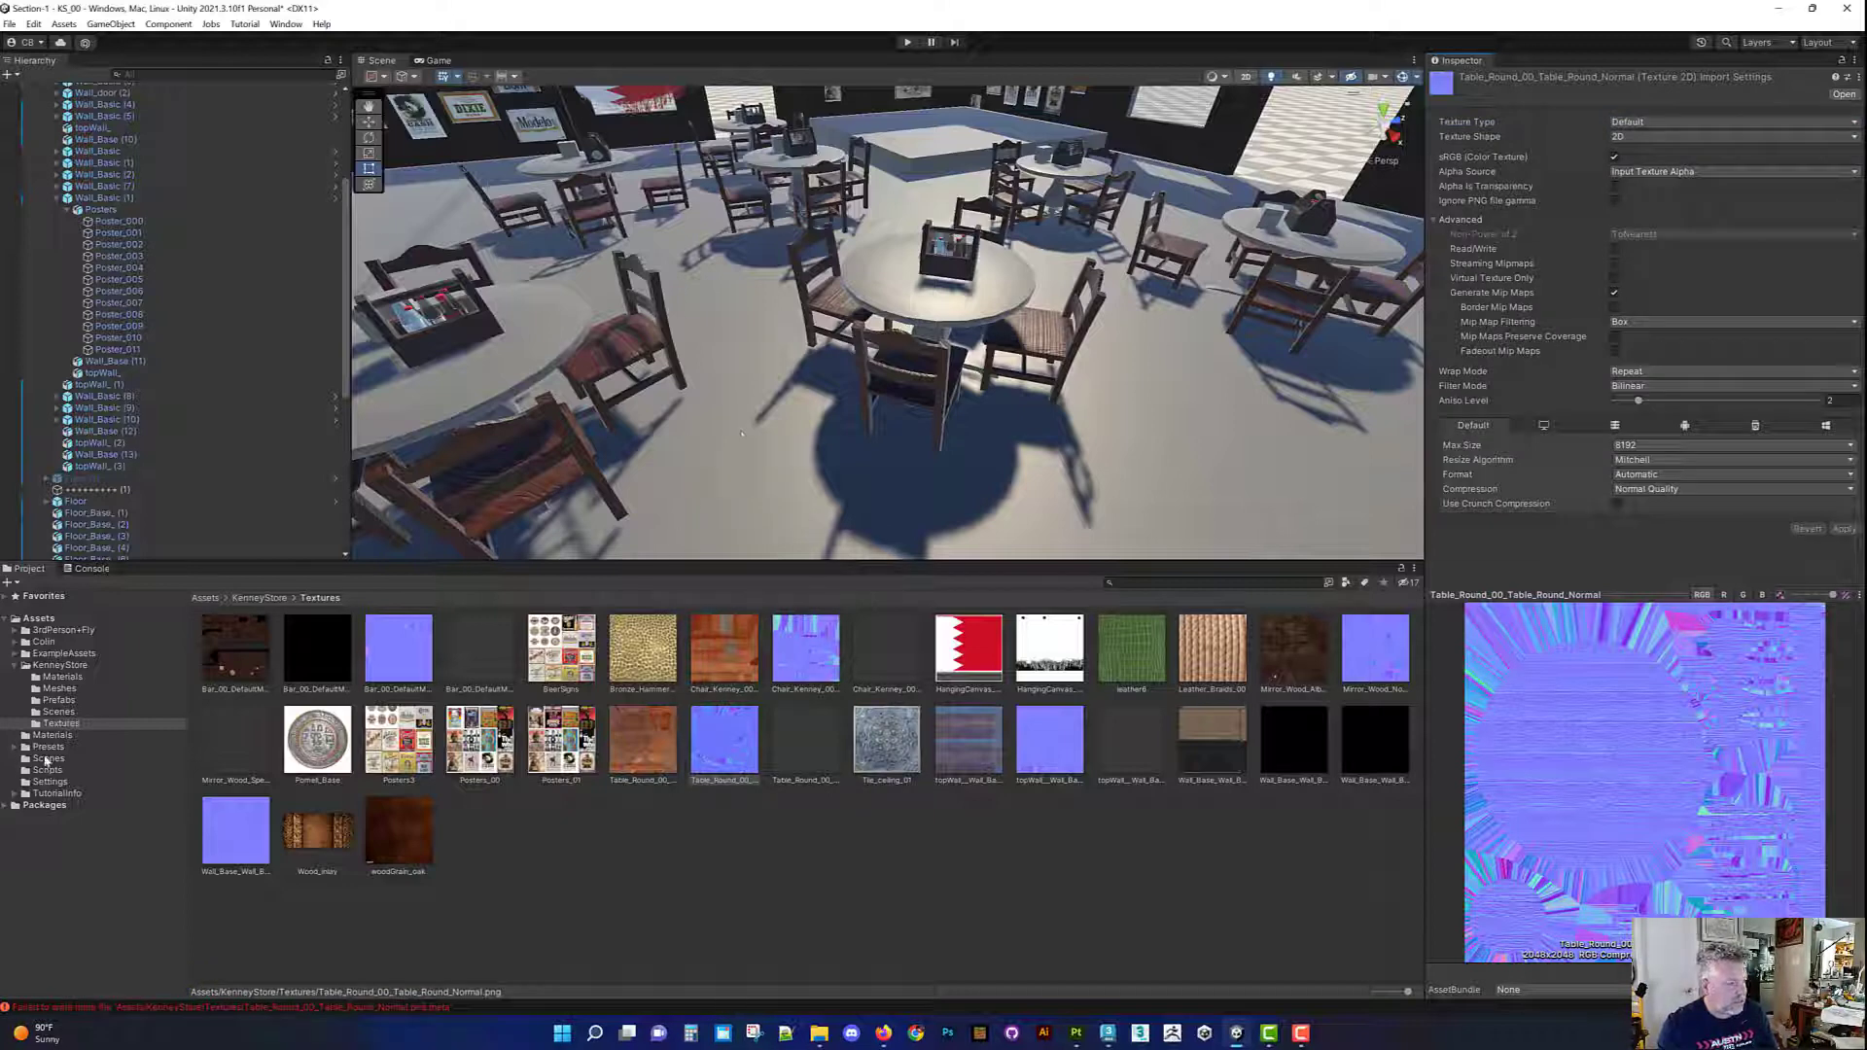
Step: Create a new material named Table_Round_00 in the KenneyStore Materials folder
left_click(55, 677)
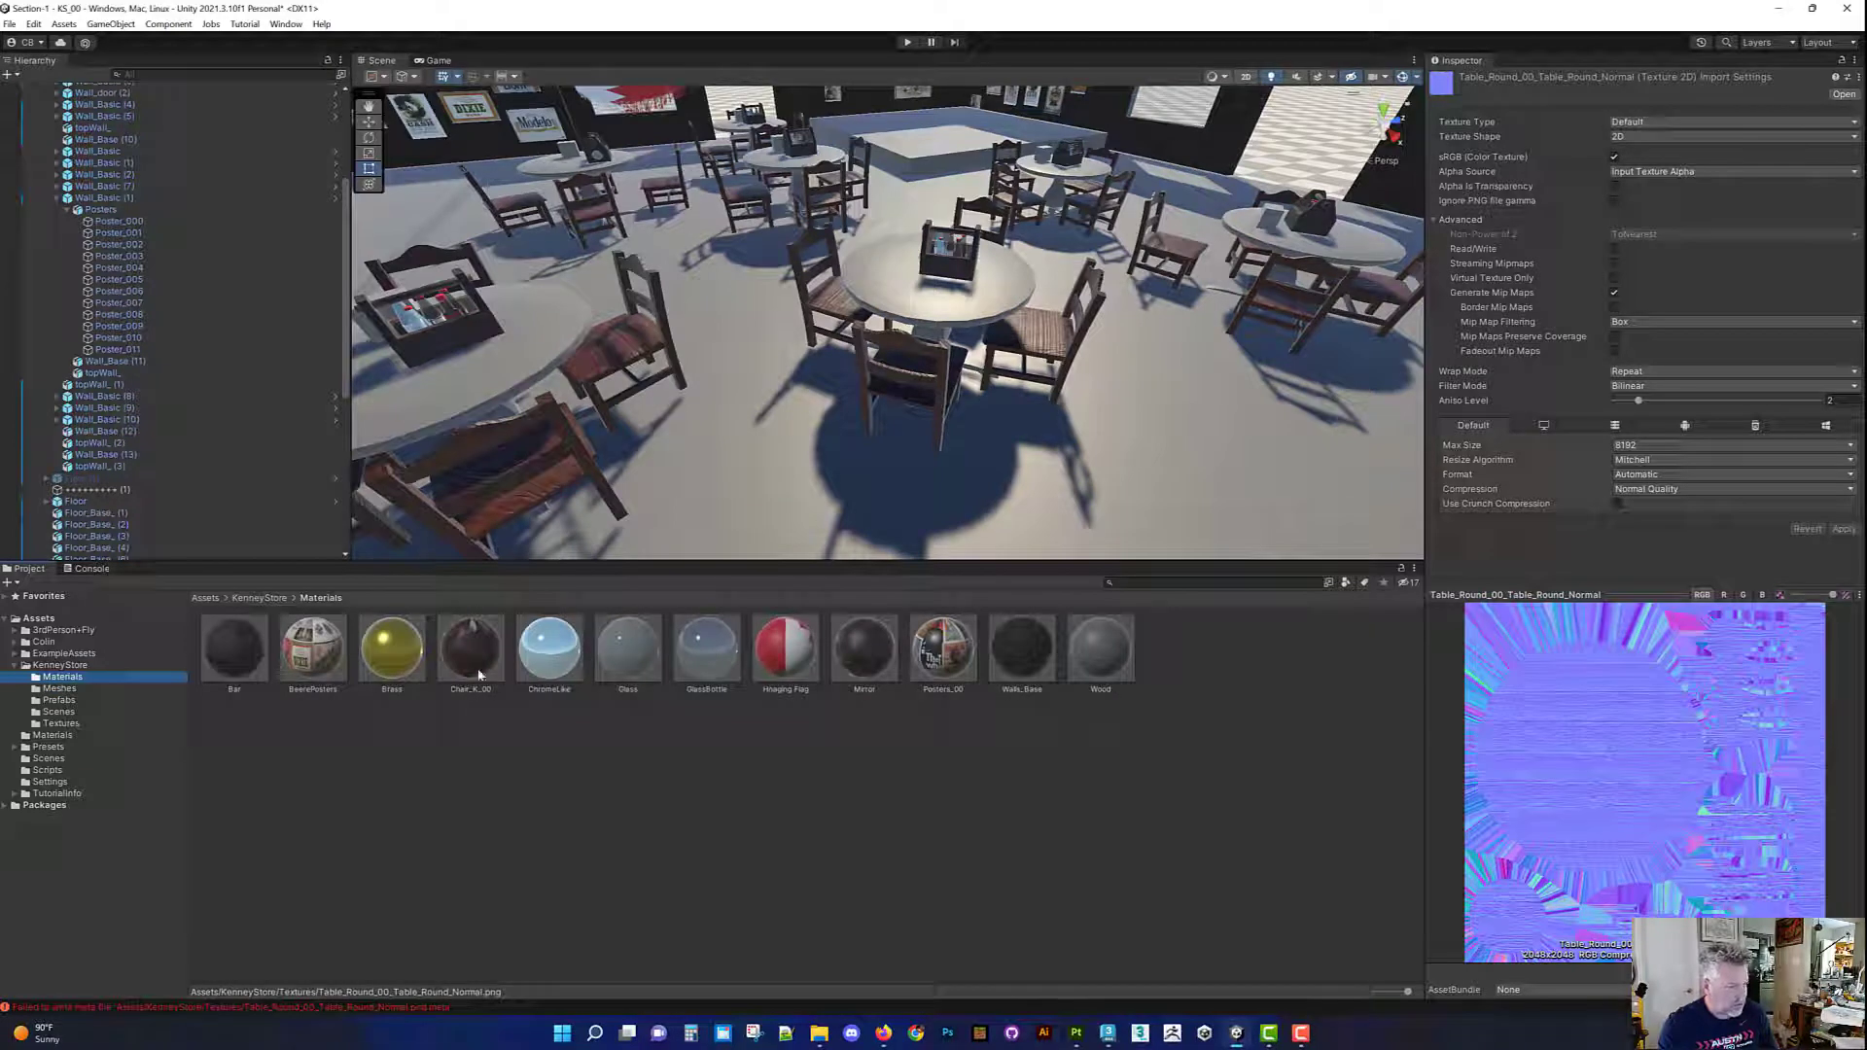
right_click(426, 755)
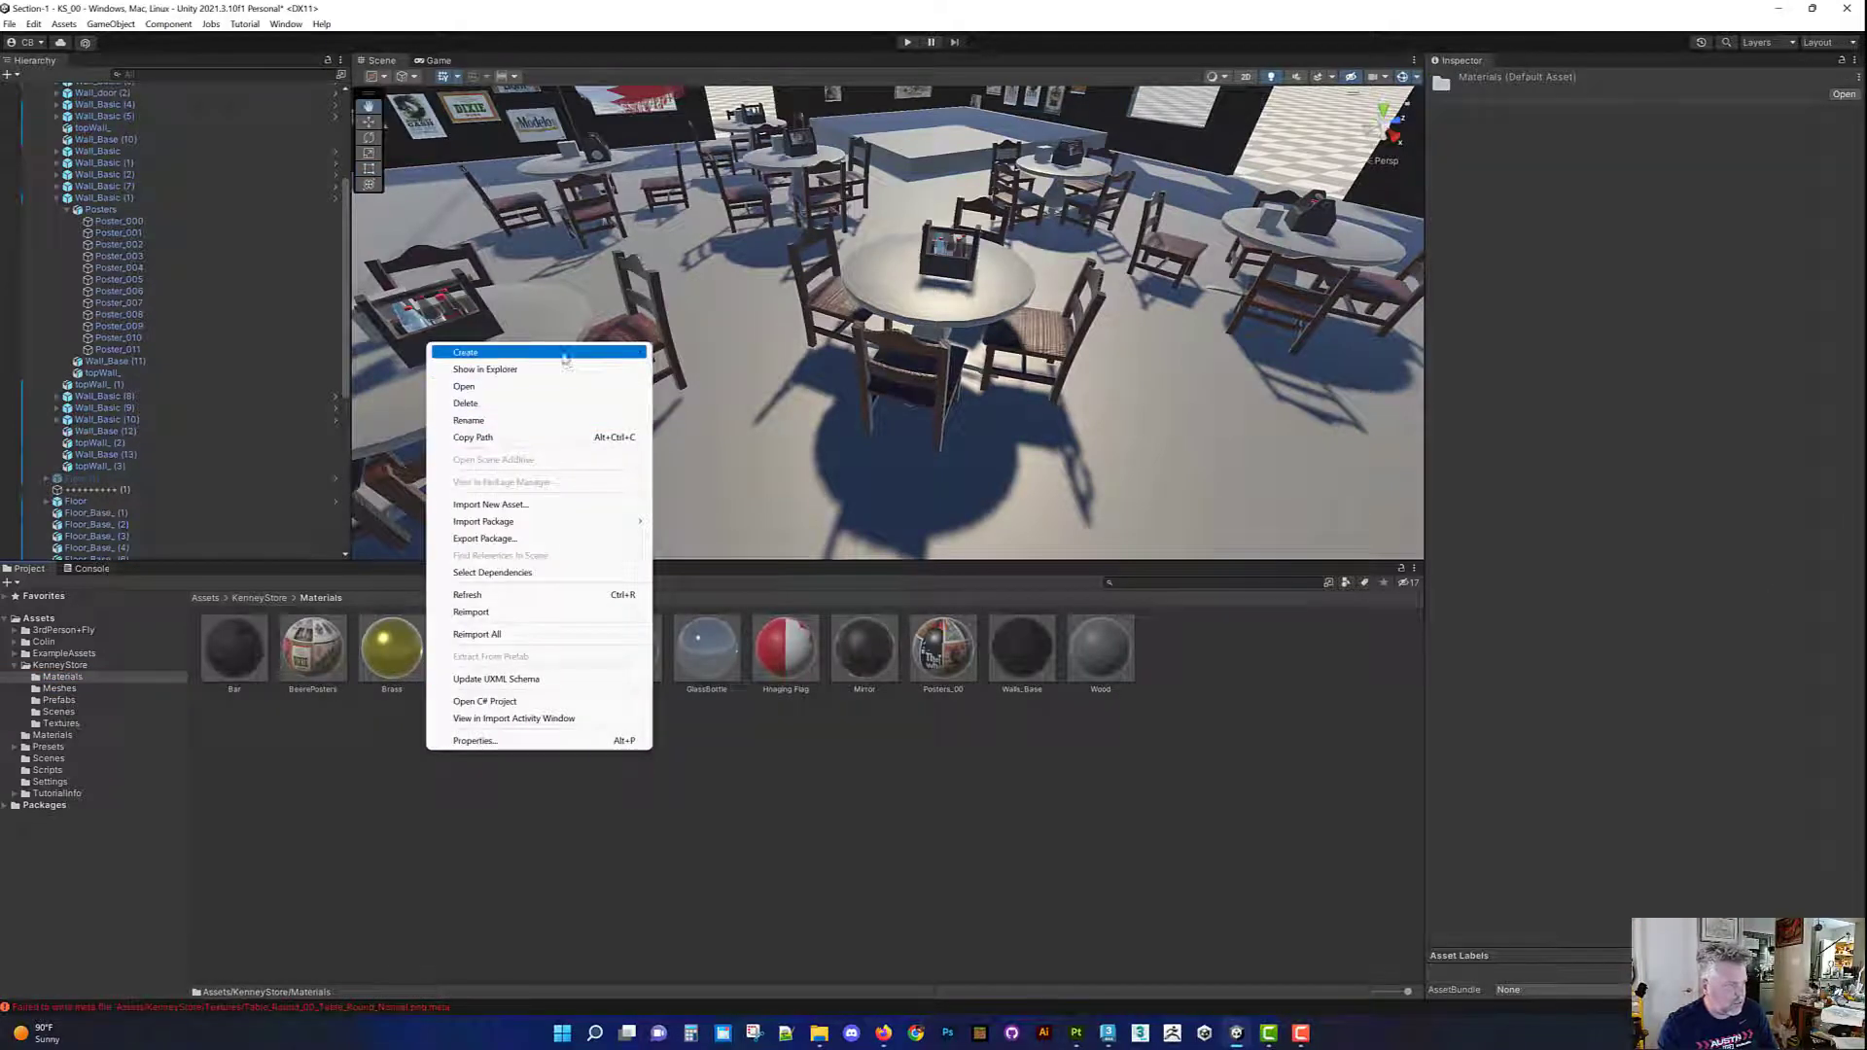
mouse_move(564, 353)
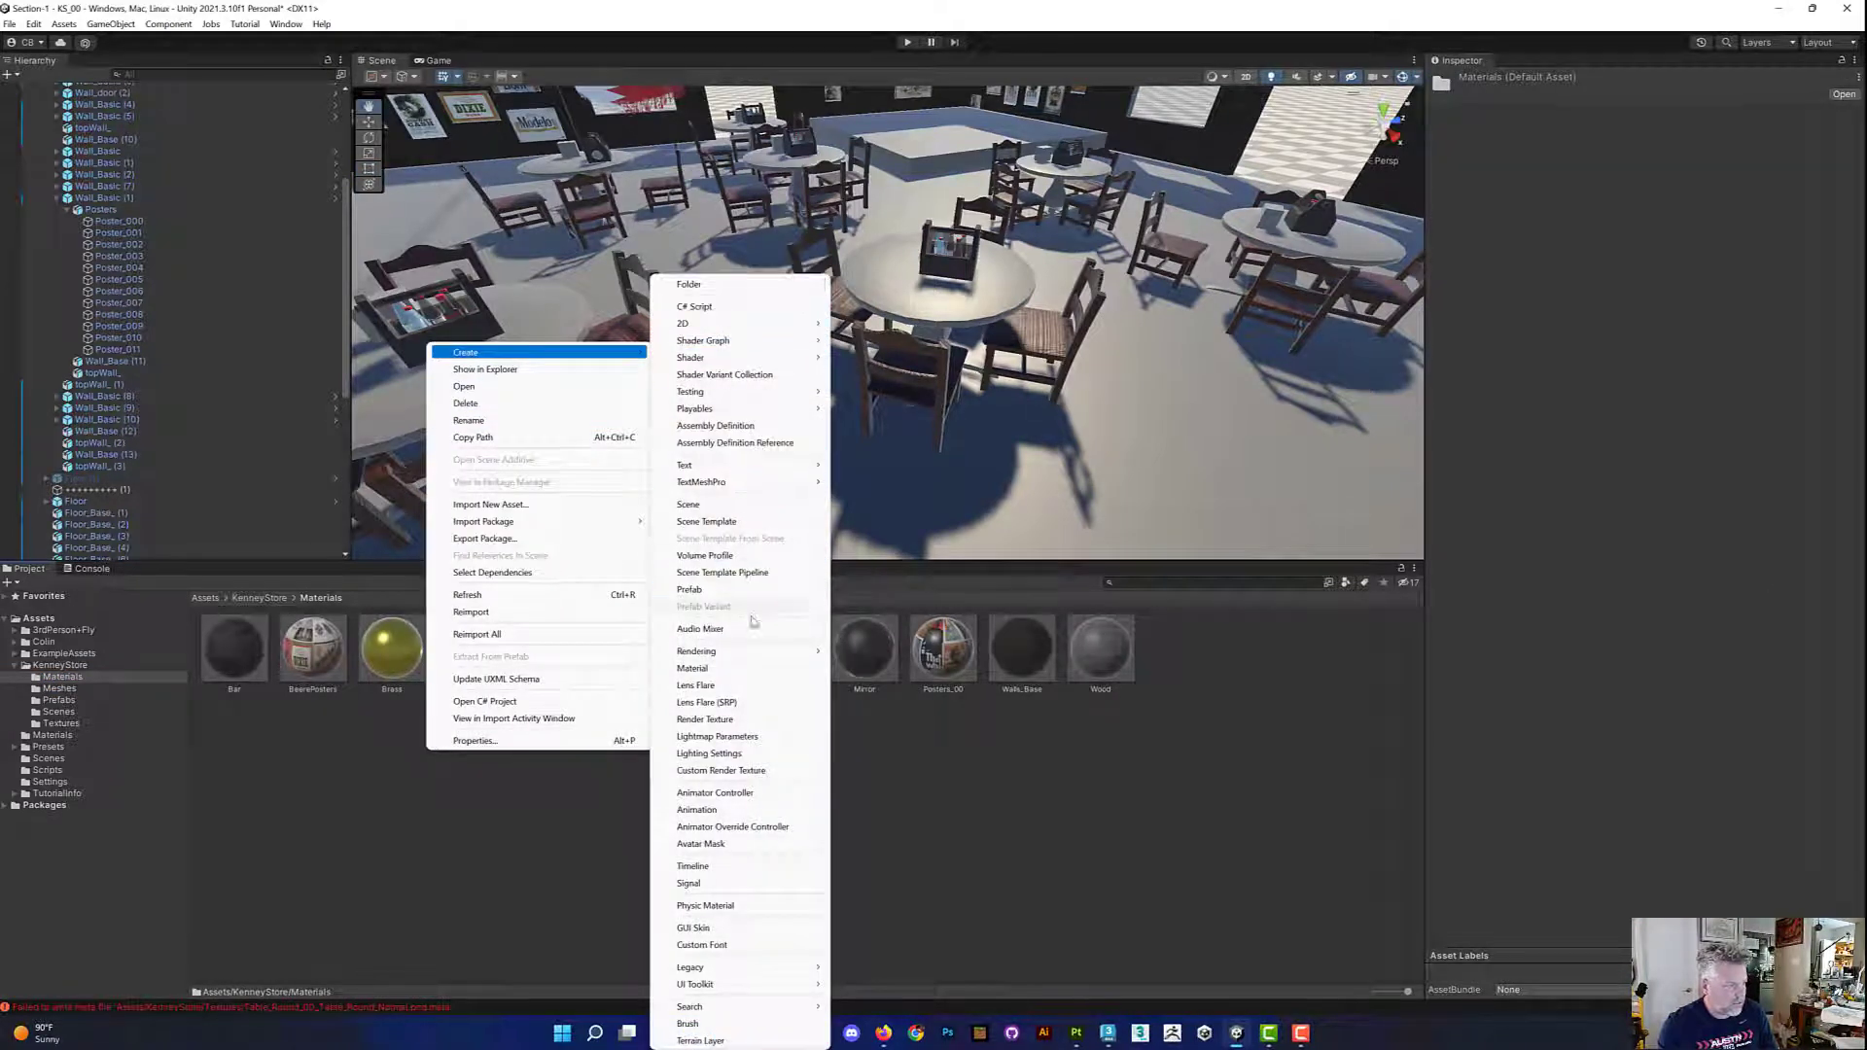
left_click(749, 669)
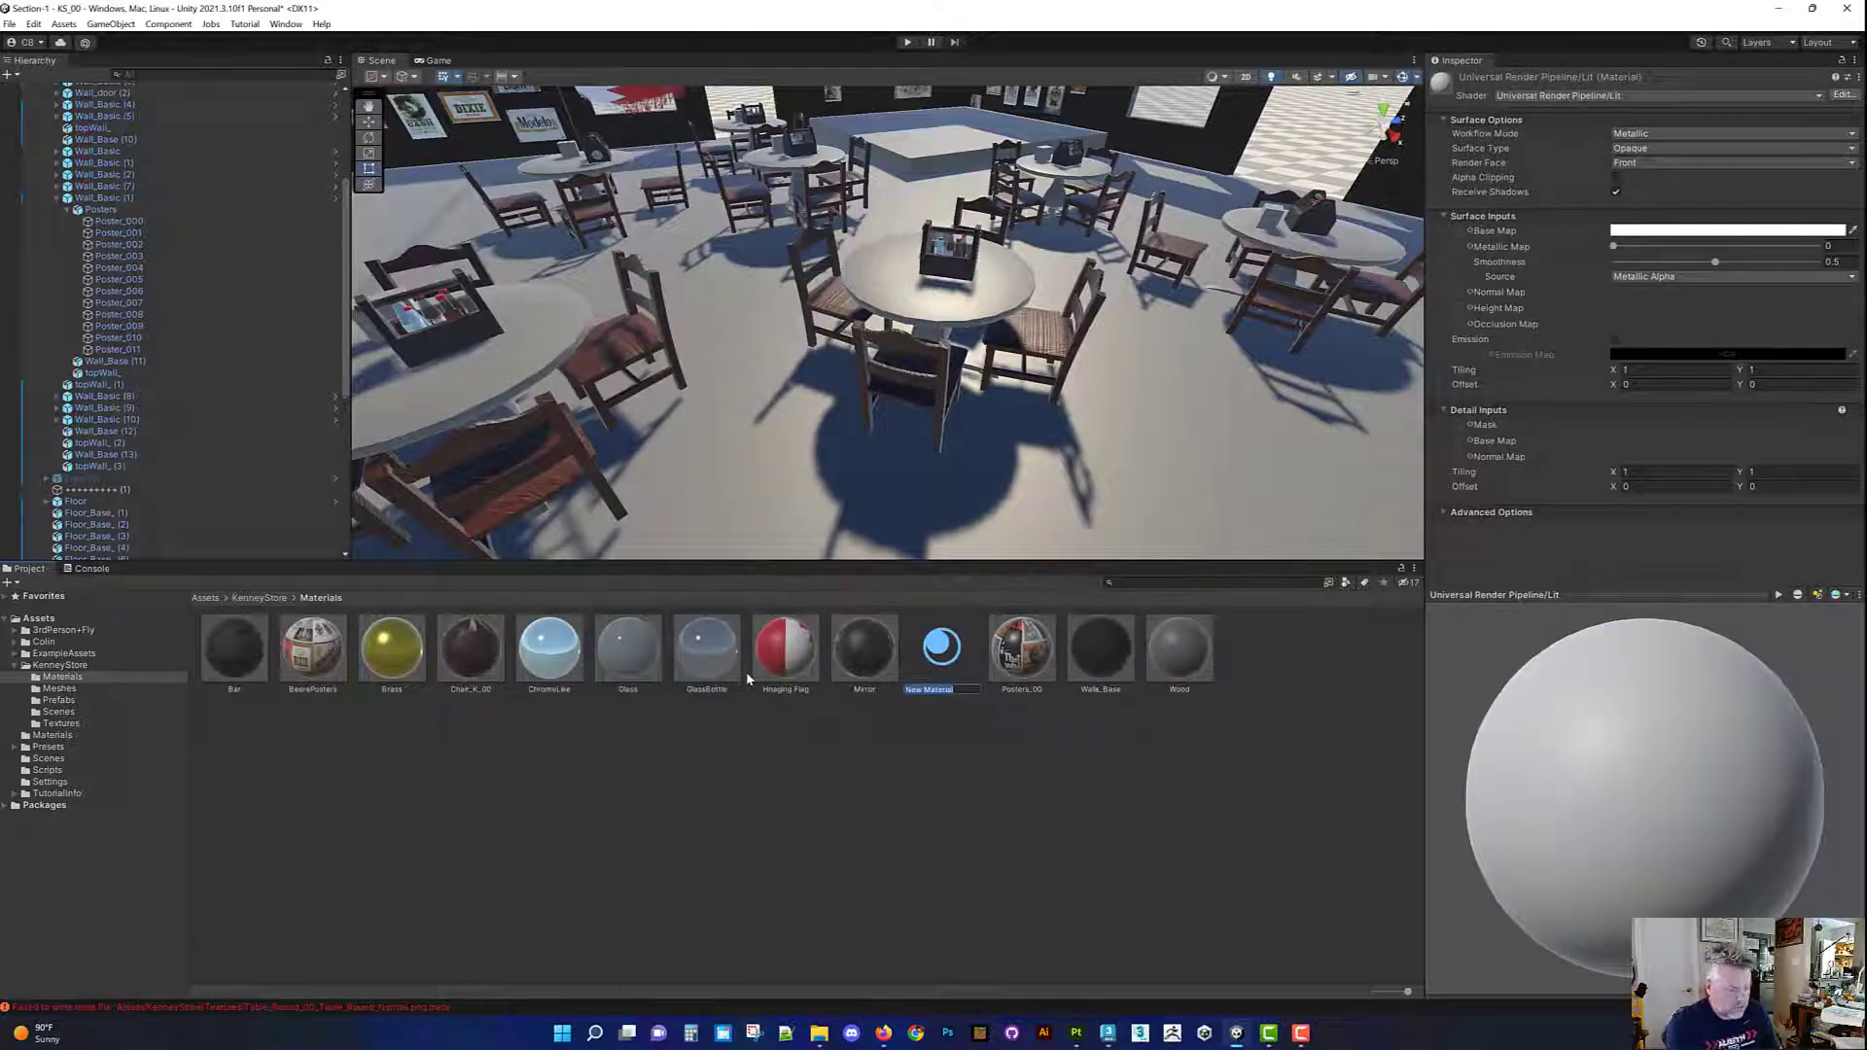
type("Table_Round_00")
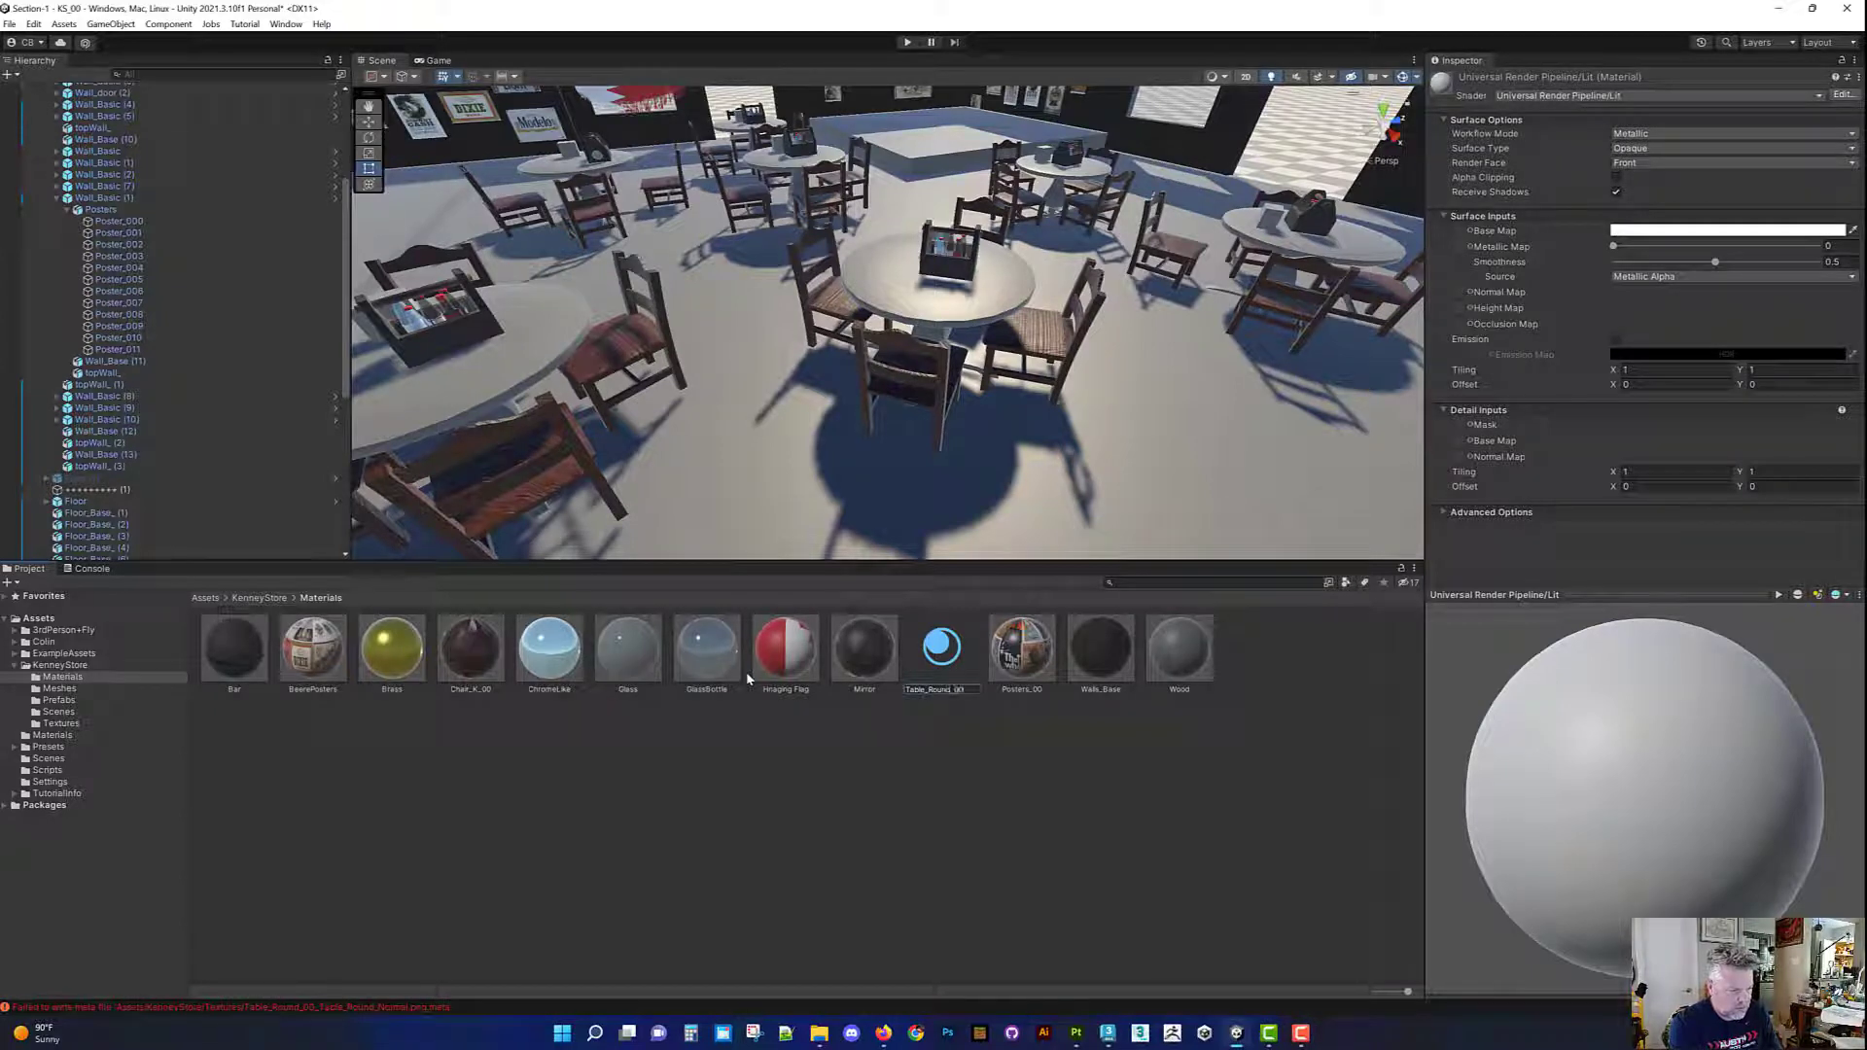
key("Return")
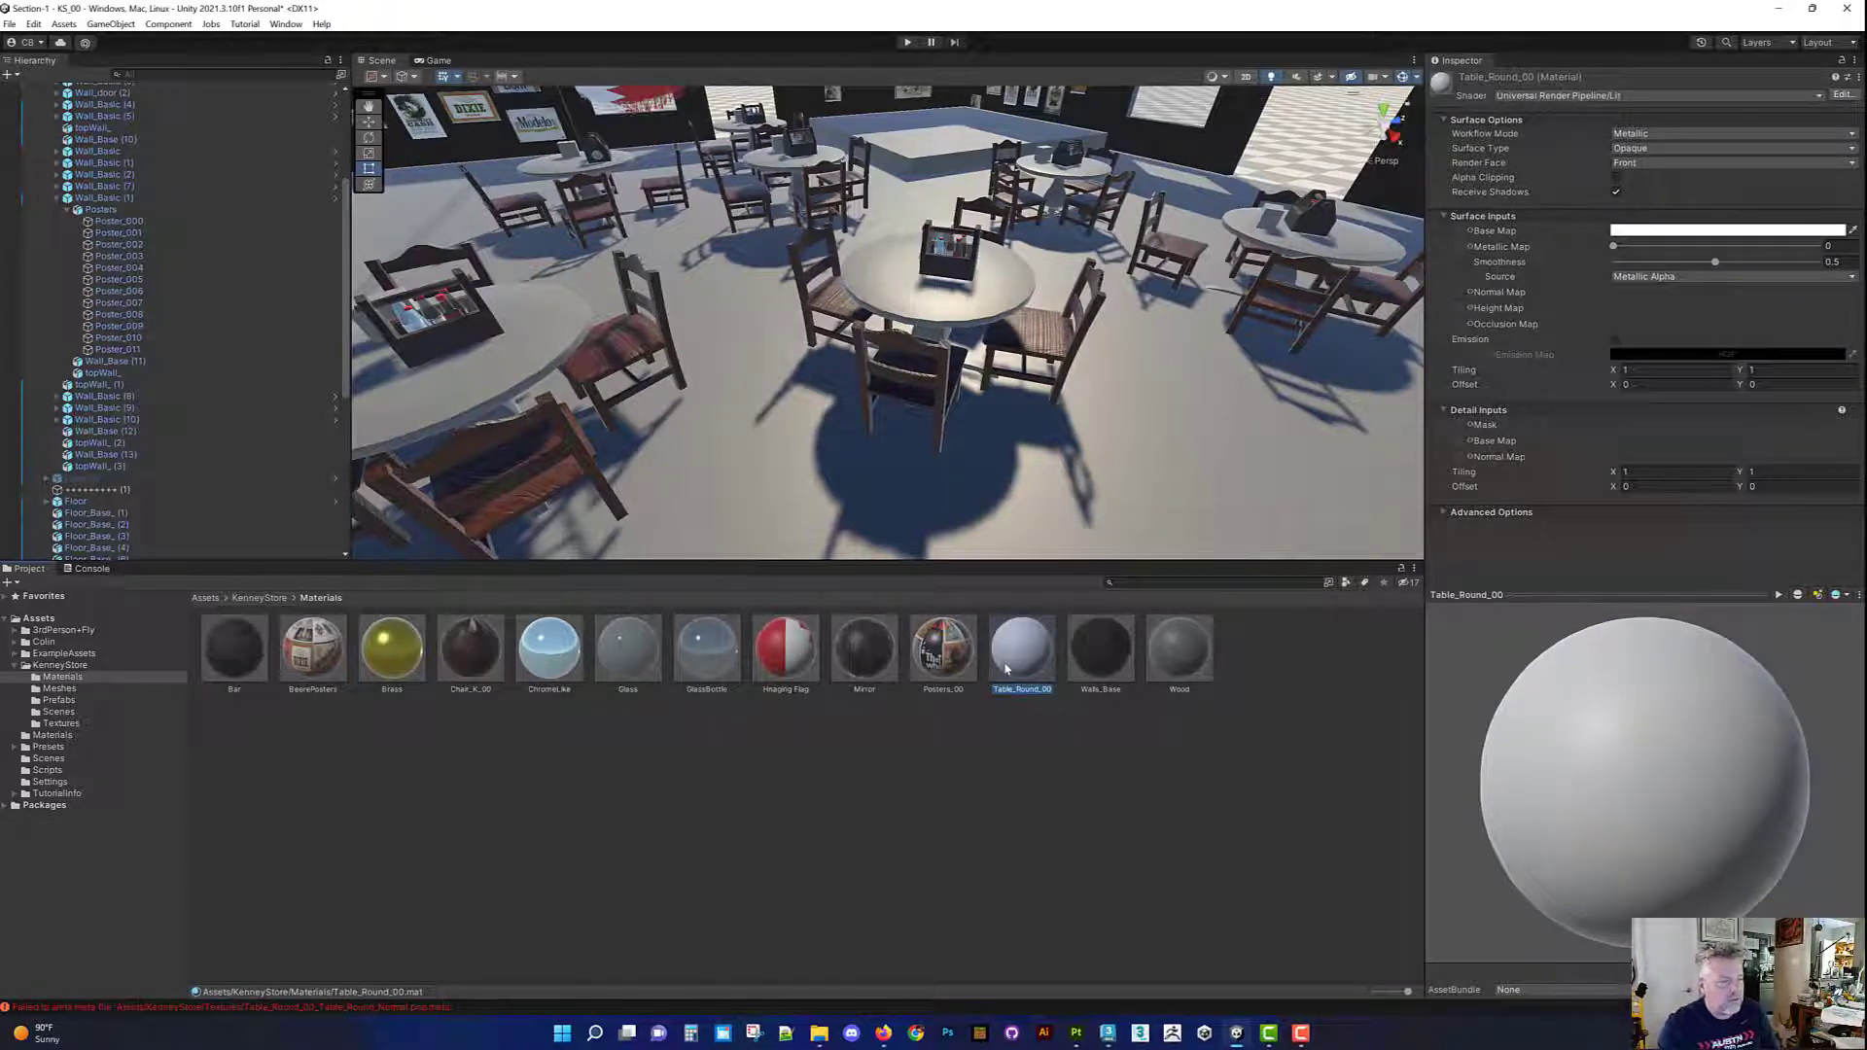
Step: Open the Table_Round 1 prefab to inspect its table and chairs, display the Materials folder, and return to the scene
left_click(61, 701)
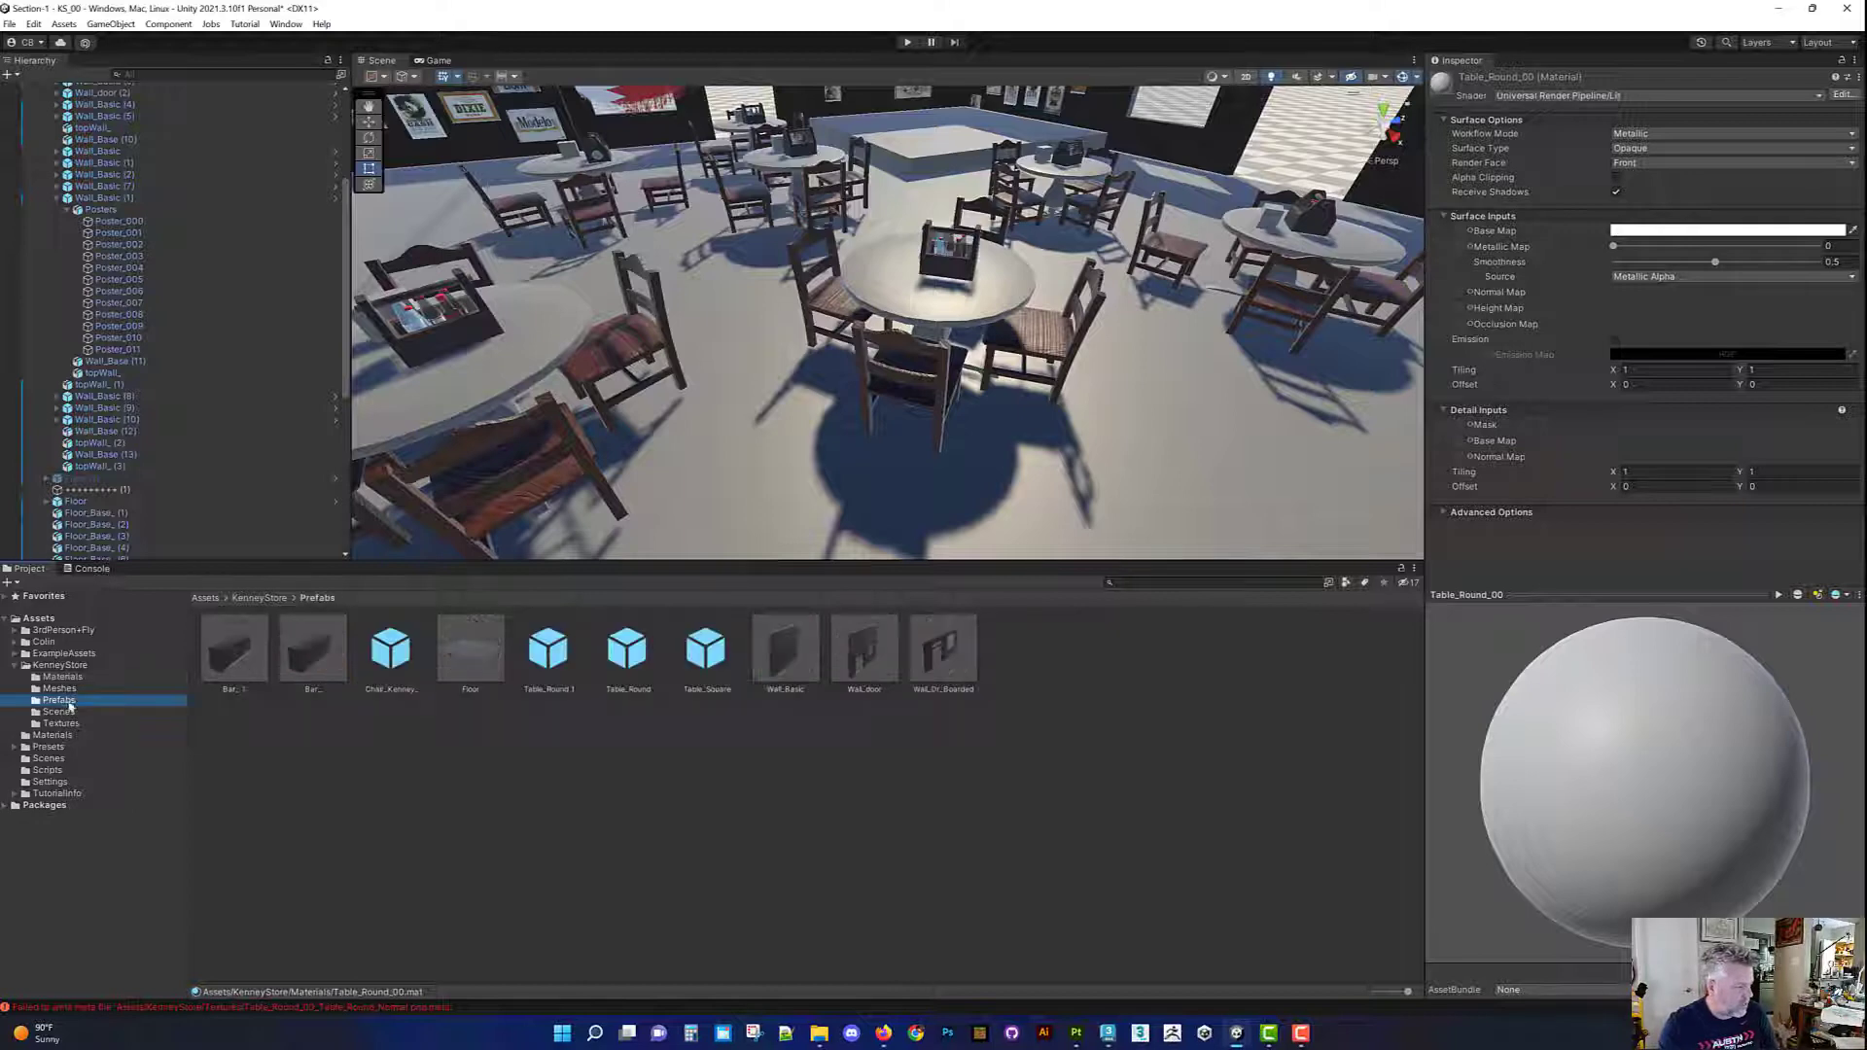
double_click(549, 653)
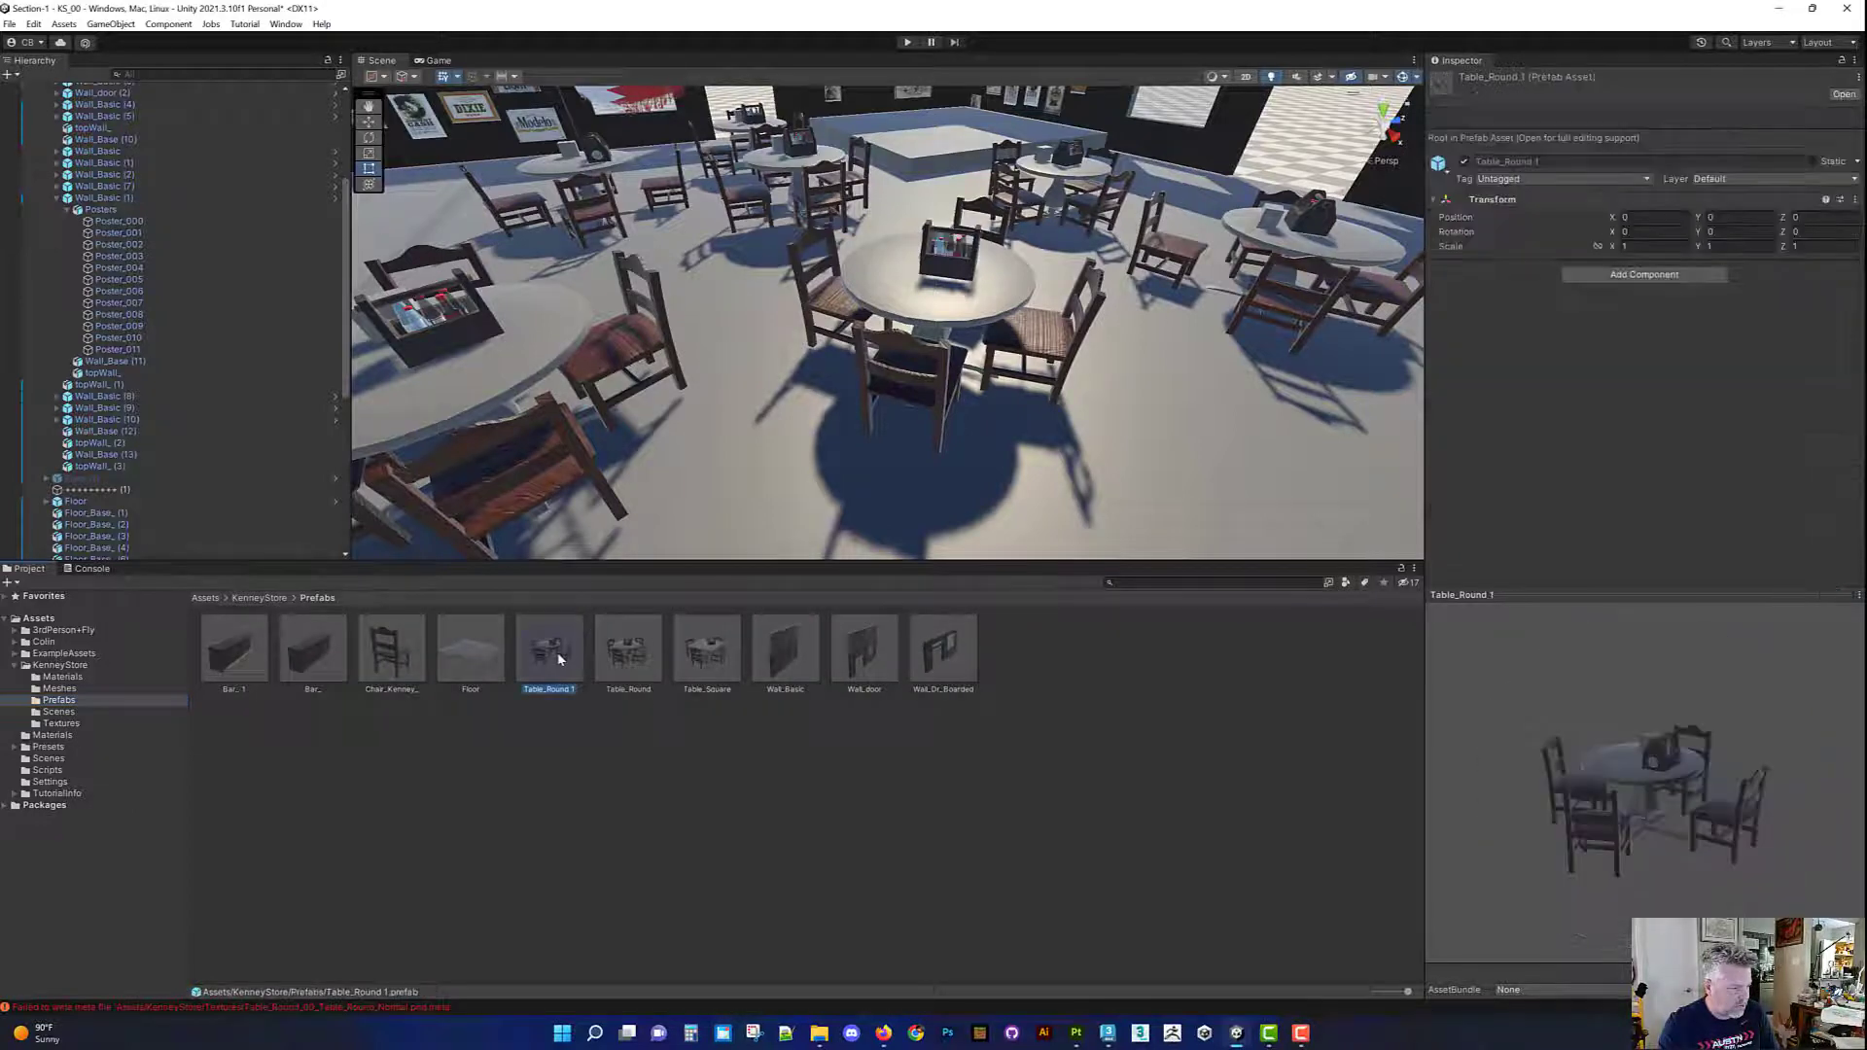
left_click_drag(748, 231, 870, 322, "alt")
left_click(62, 677)
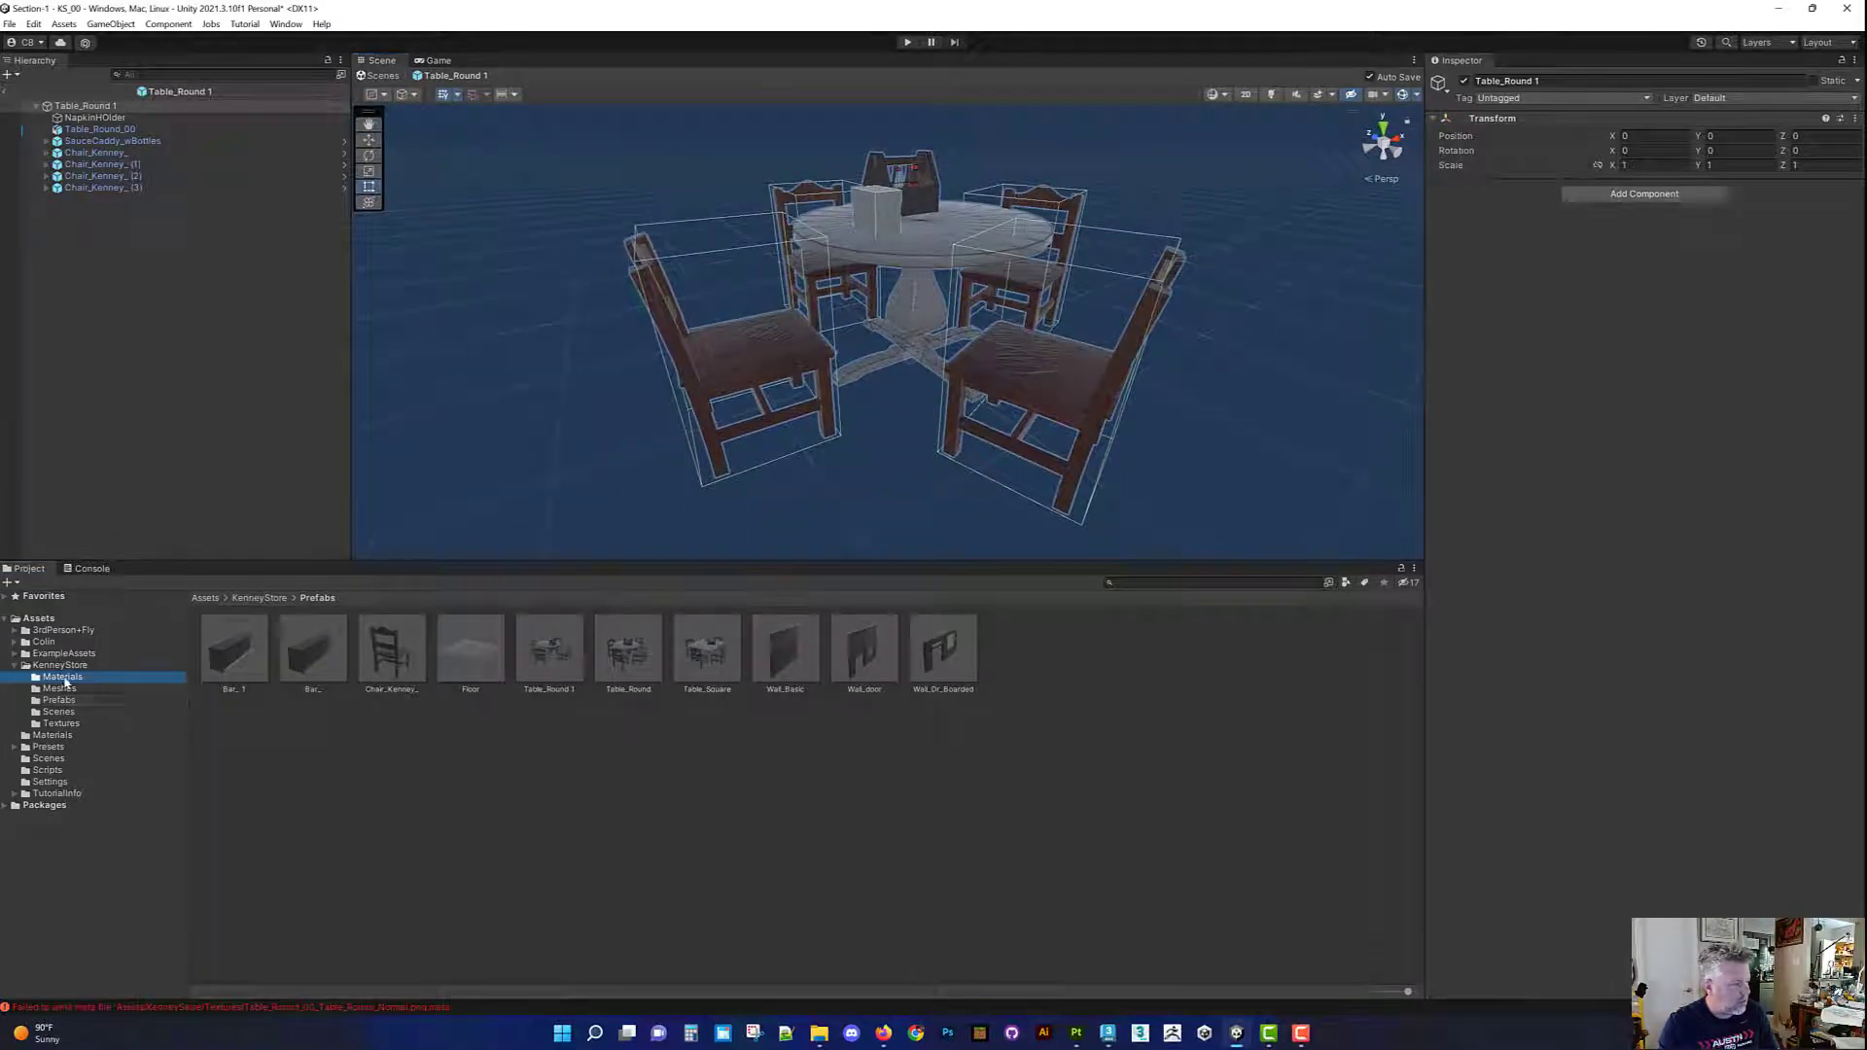
left_click_drag(866, 277, 875, 443, "alt")
left_click(5, 94)
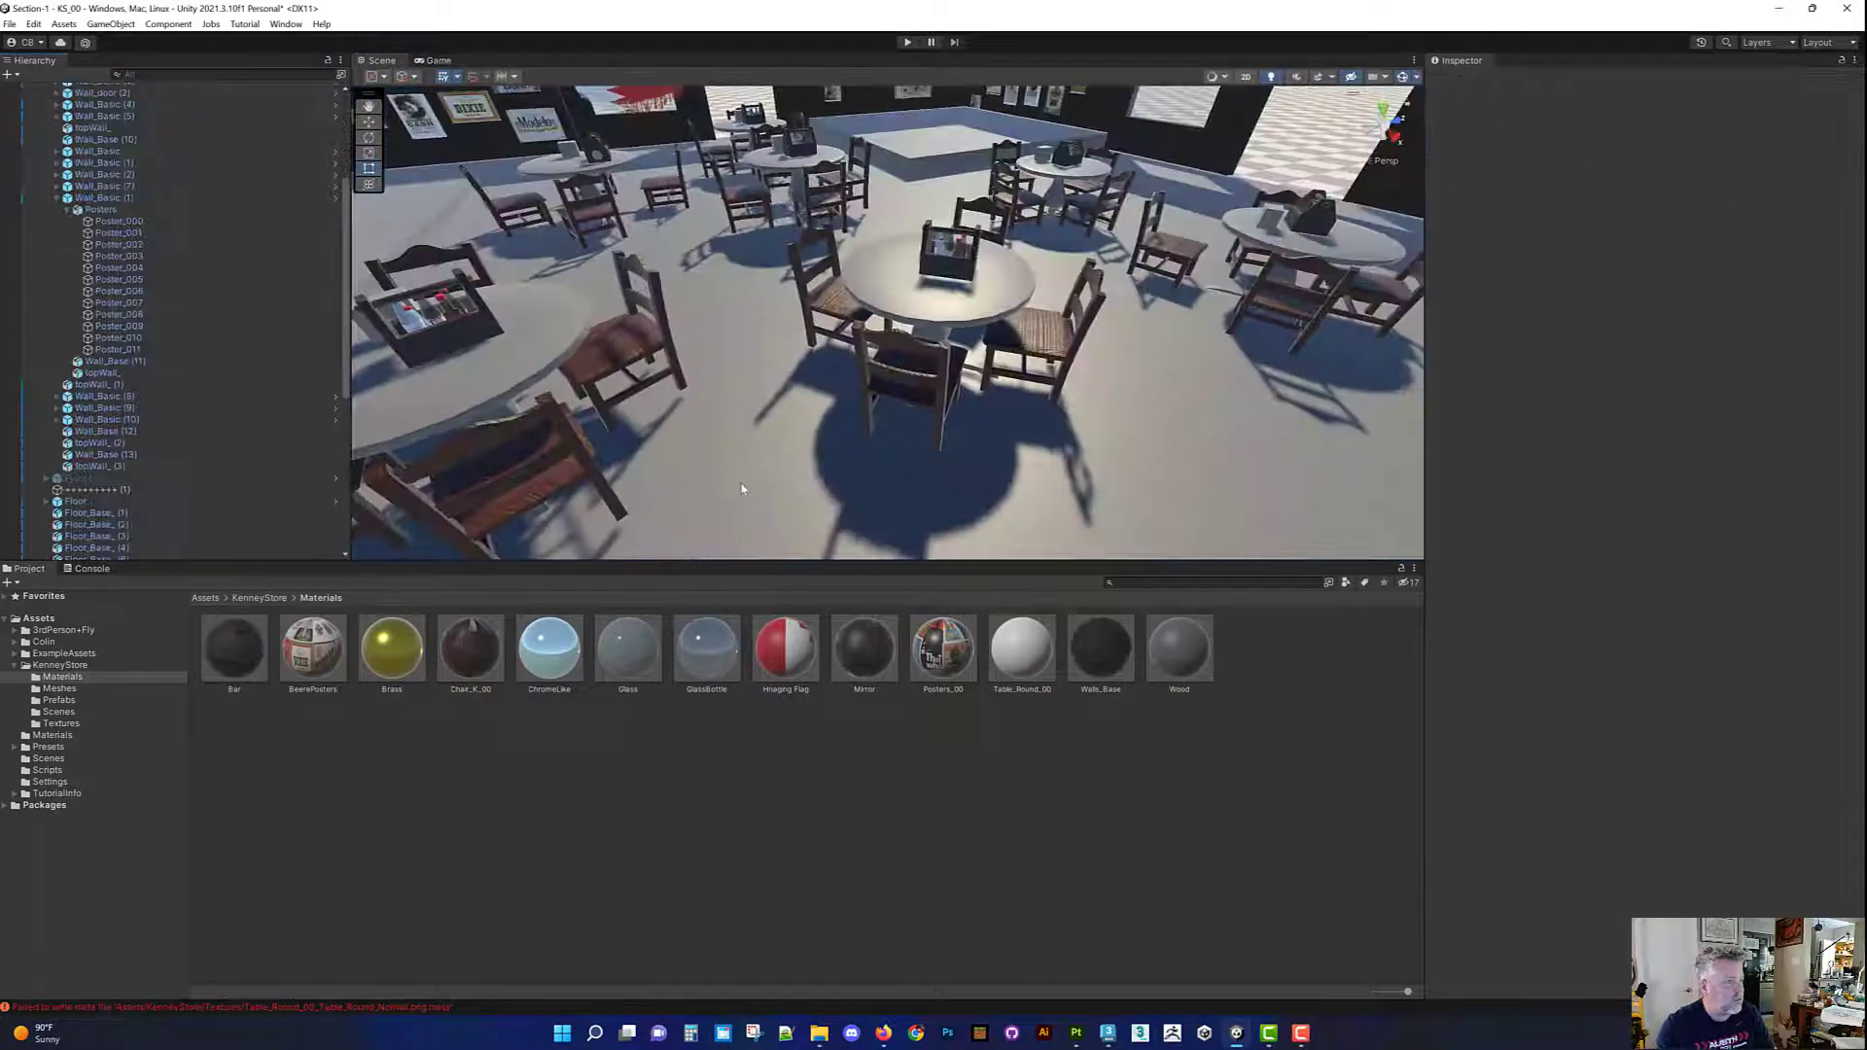
Step: Delete the lone chair standing on the checkered ground outside the building
right_click_drag(743, 493, 683, 378, "alt")
left_click_drag(834, 340, 676, 343, "alt")
middle_click_drag(676, 342, 768, 229, "alt")
right_click_drag(769, 229, 920, 311, "alt")
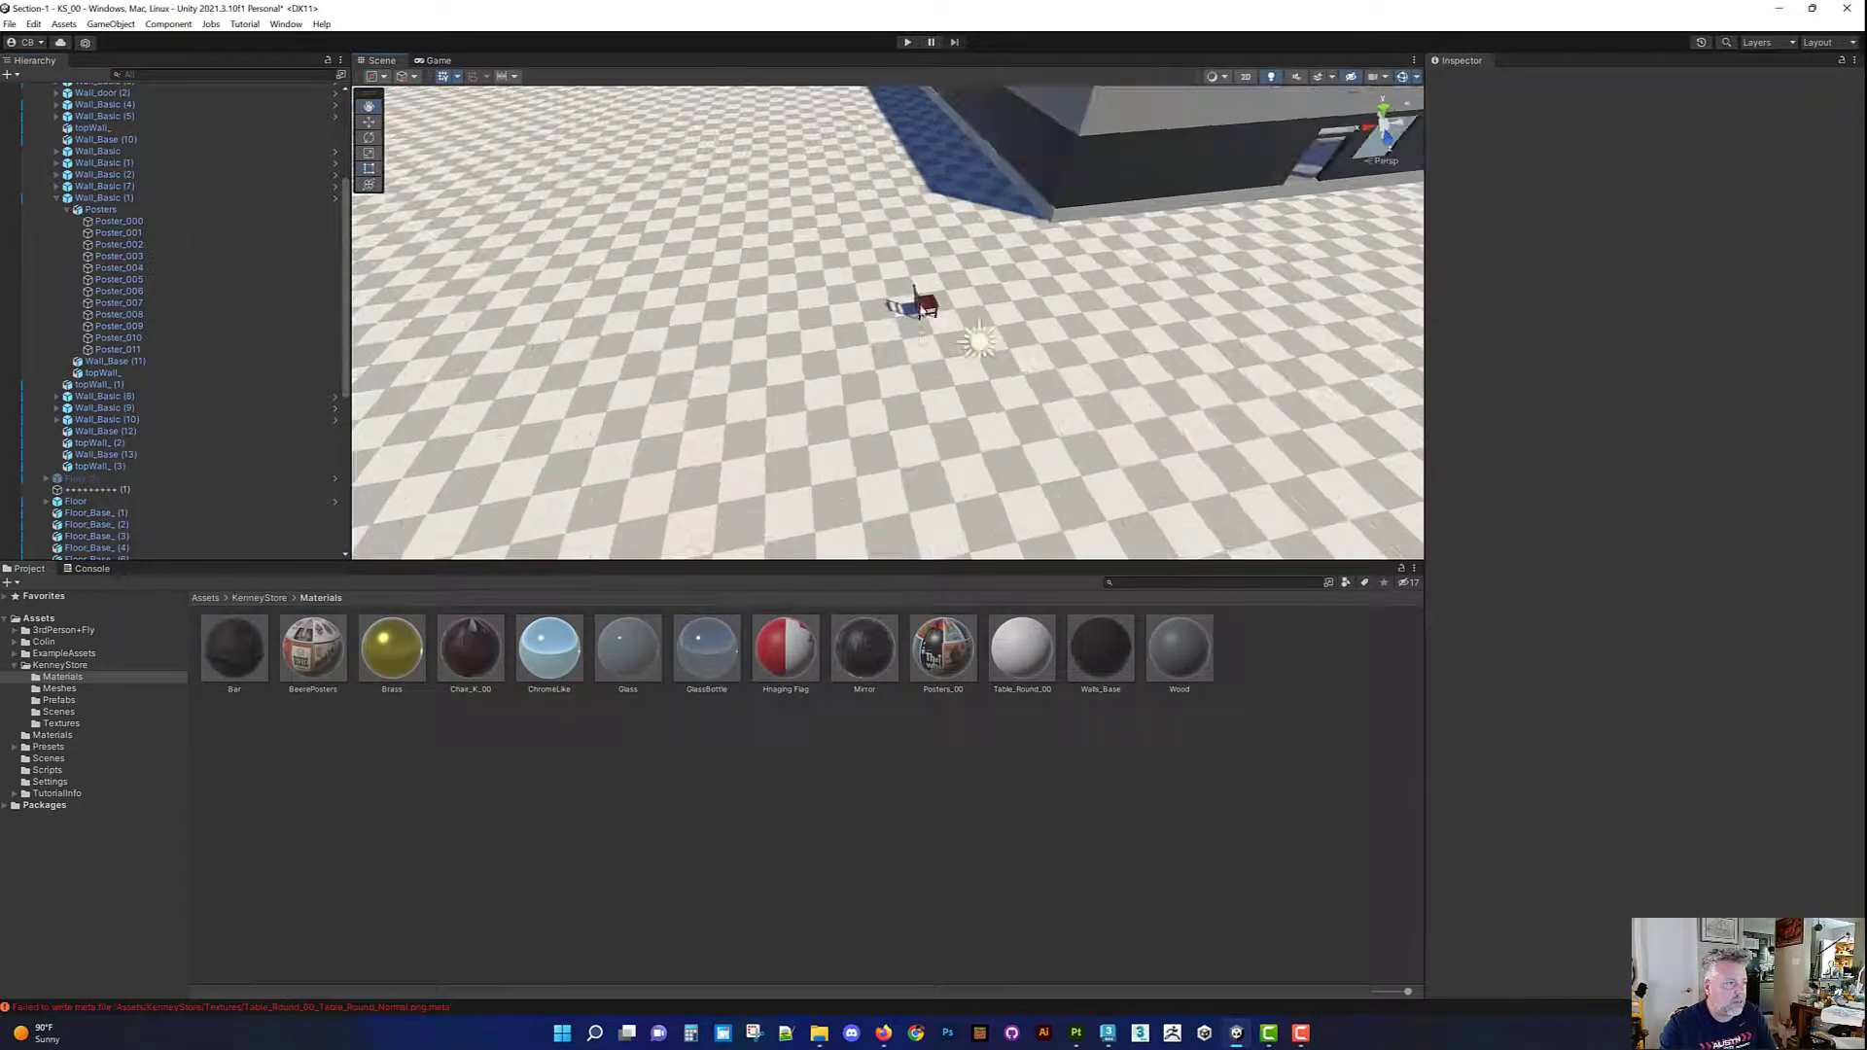
left_click(924, 317)
key("Delete")
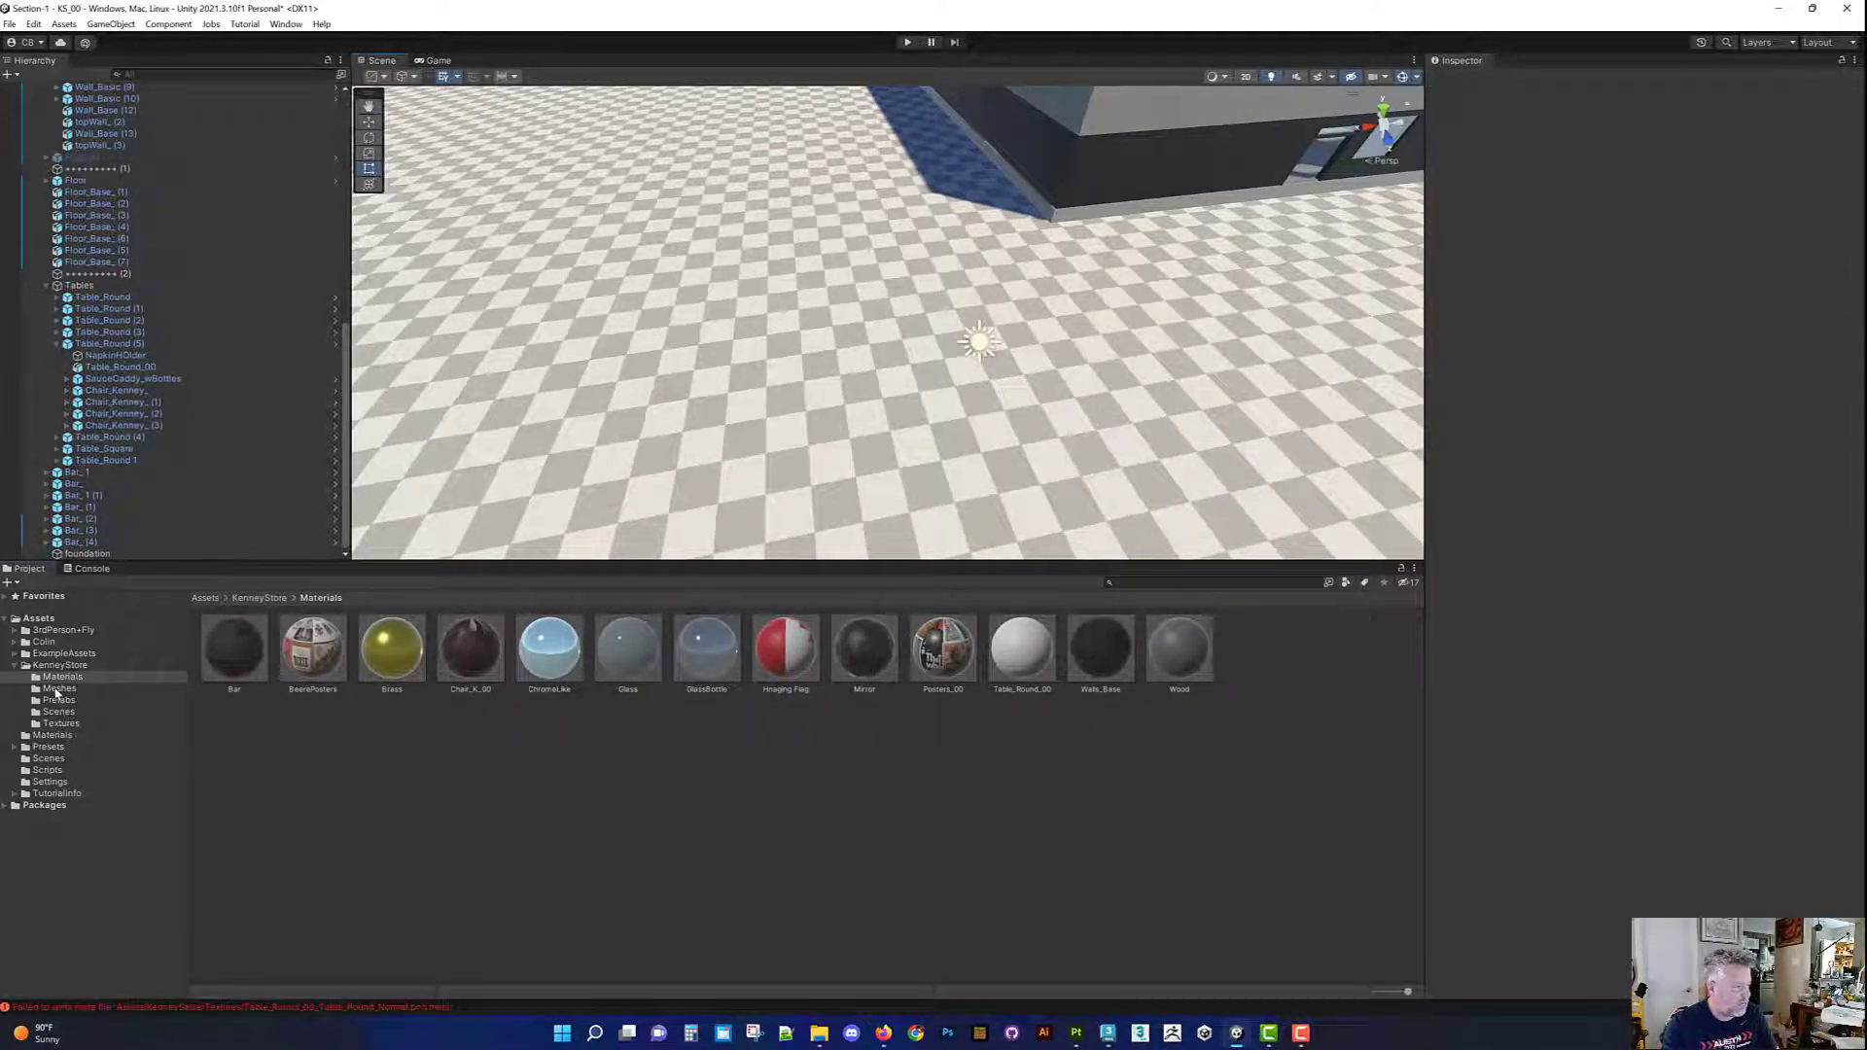
Step: Place the Table_Round_00 mesh from the KenneyStore Meshes folder on the ground outside and raise it to a Y position of about 0.457
left_click(58, 688)
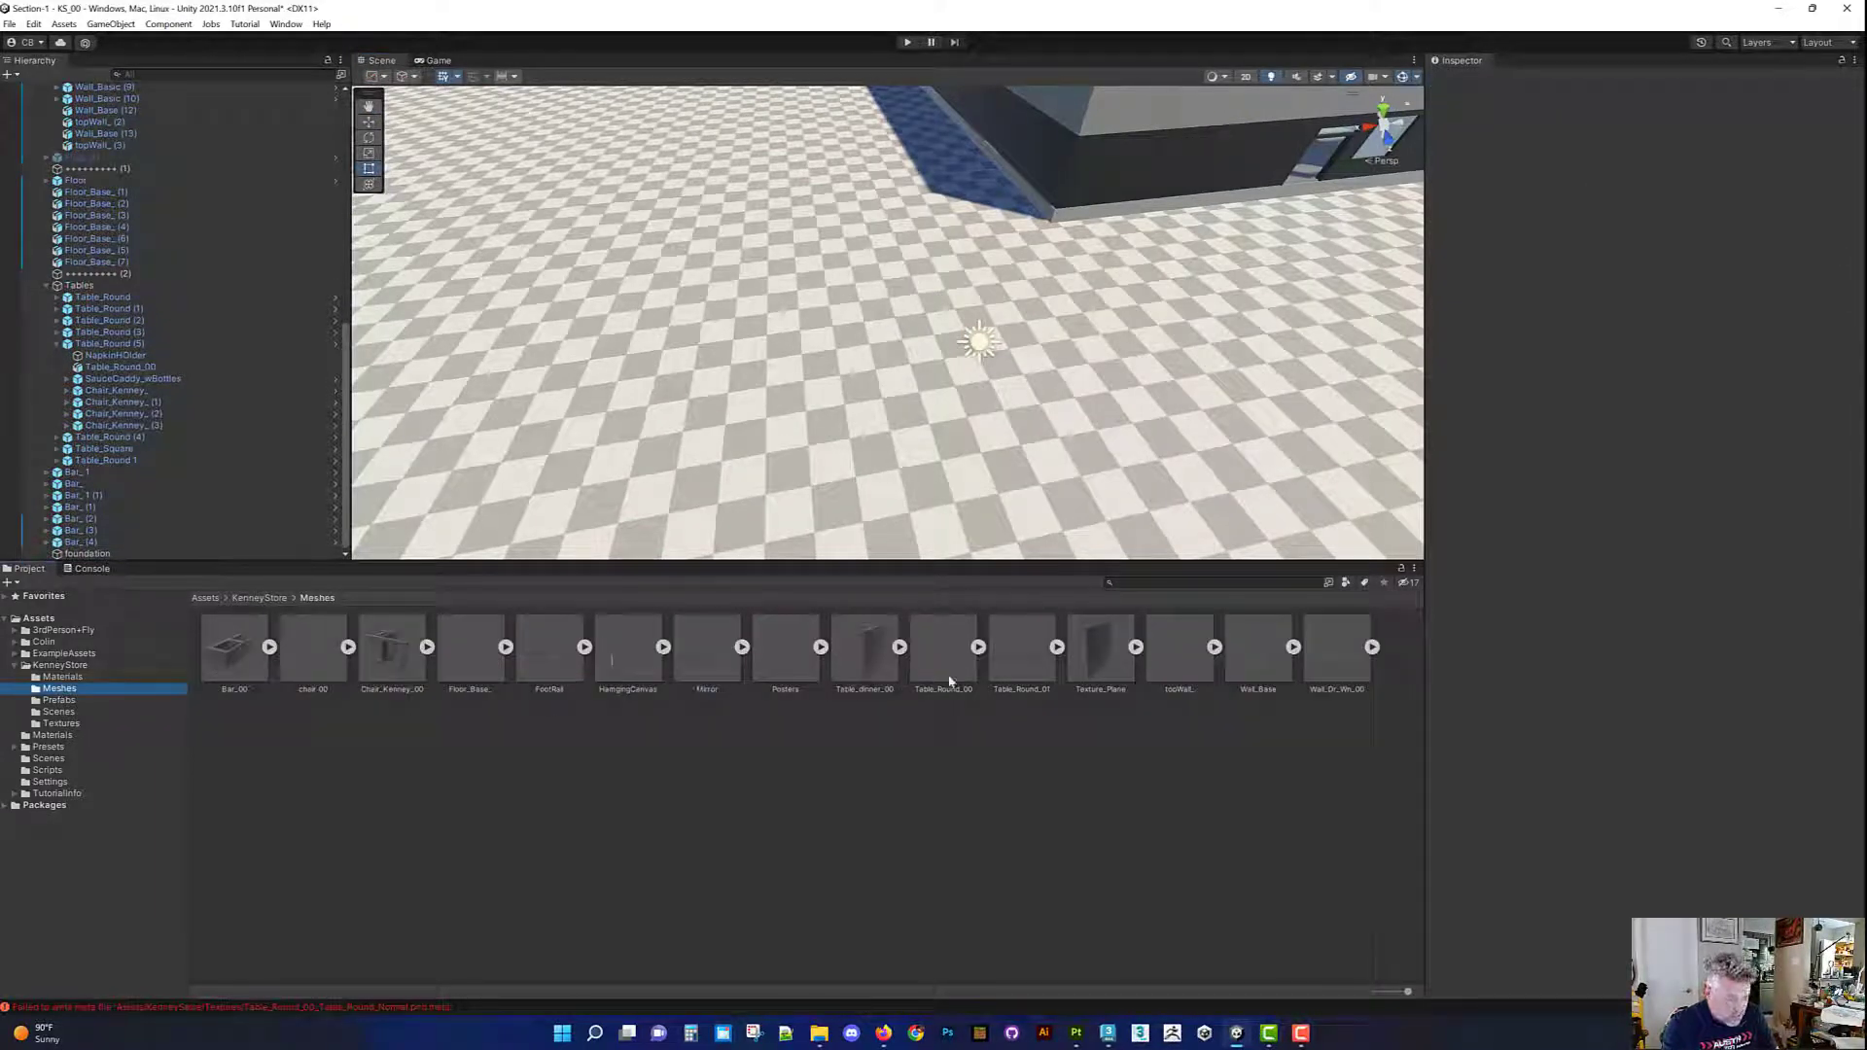
left_click_drag(957, 678, 946, 358)
key("w")
right_click_drag(946, 357, 1089, 185)
right_click_drag(1028, 287, 1019, 289)
key("w")
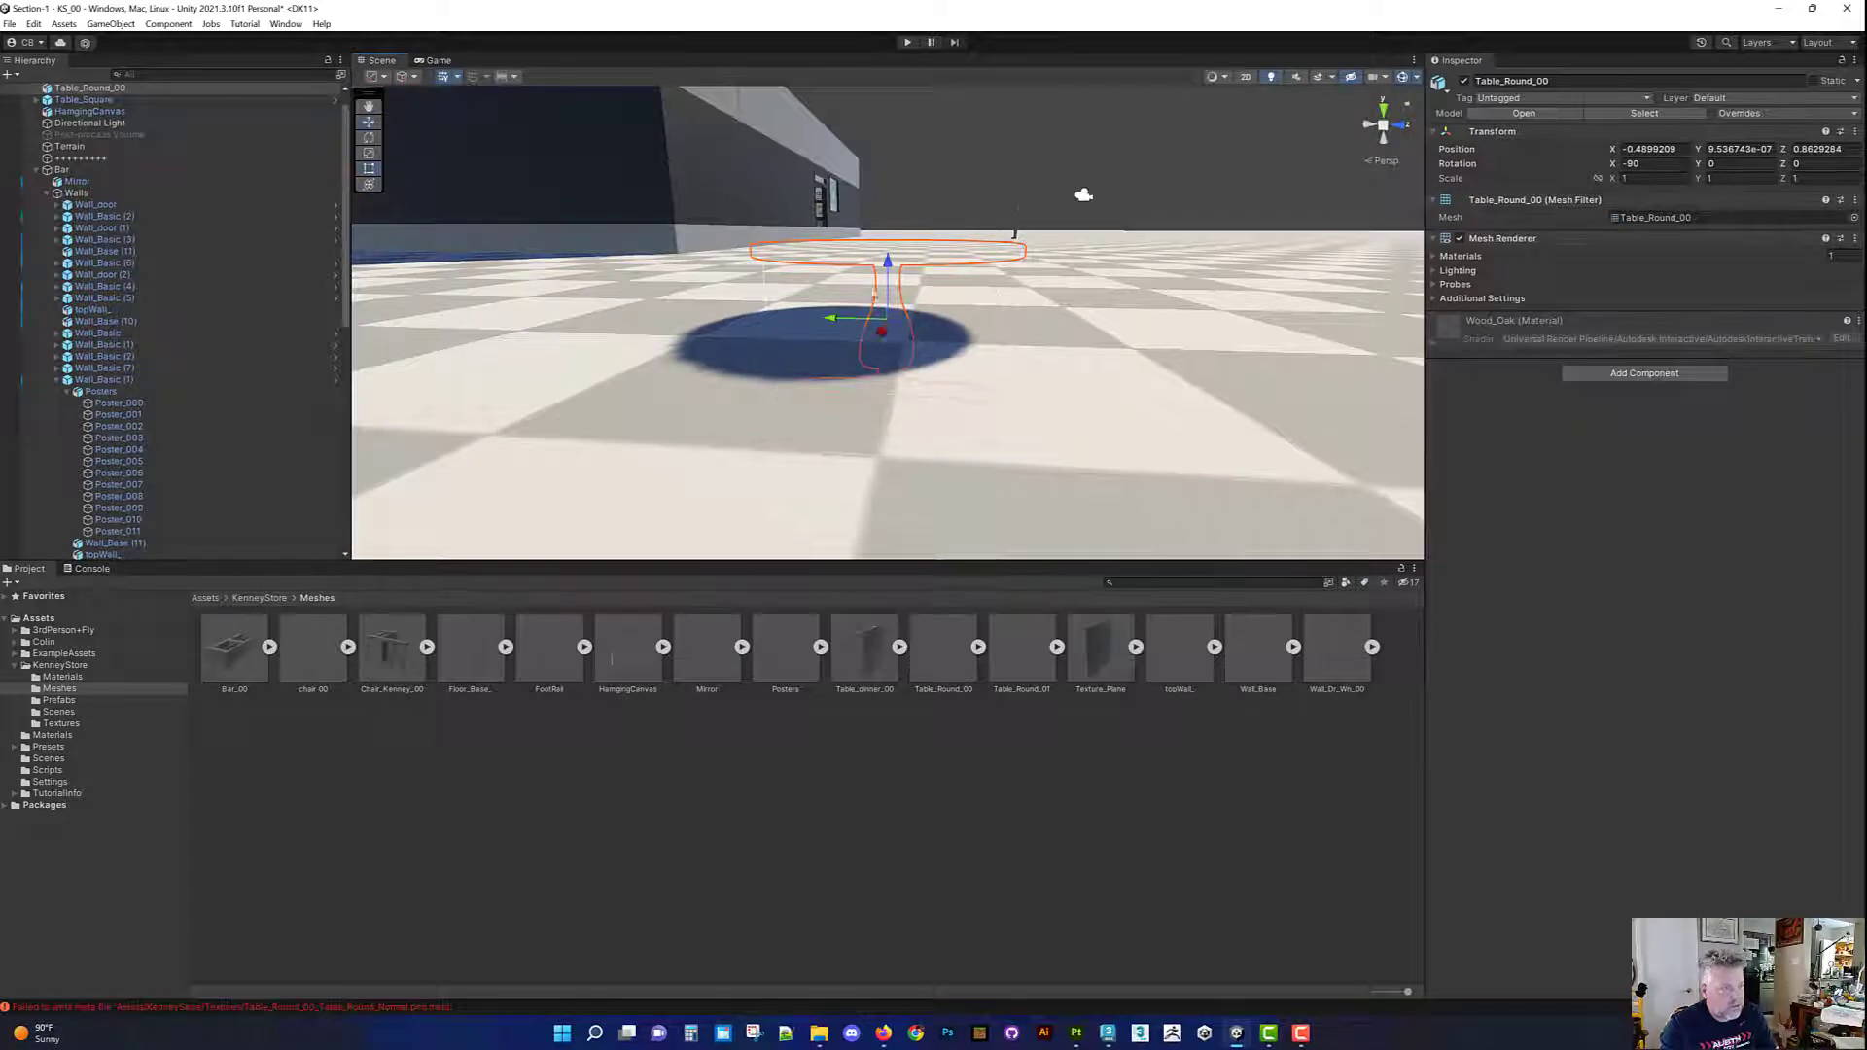
left_click_drag(893, 293, 913, 326)
Step: Apply the Table_Round_00 material to the placed table and assign the table's albedo texture as the material's Base Map
left_click(60, 678)
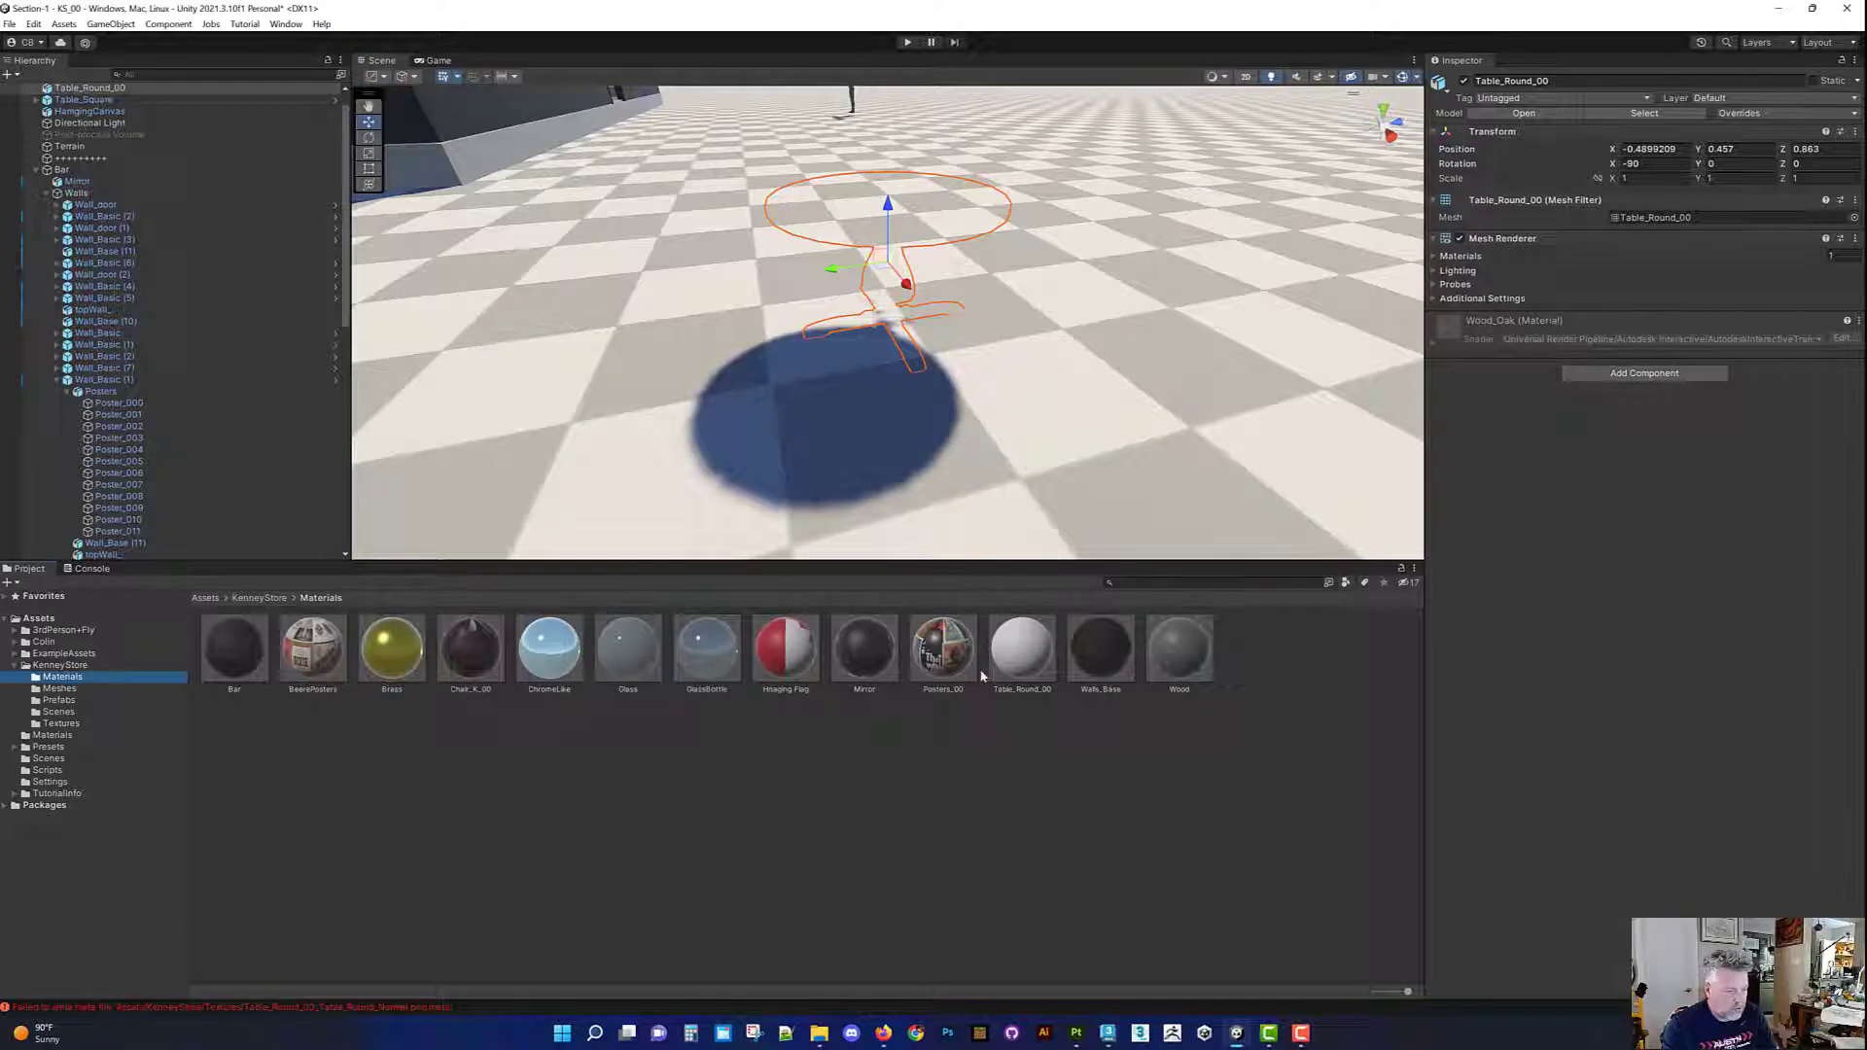
left_click_drag(1008, 676, 896, 243)
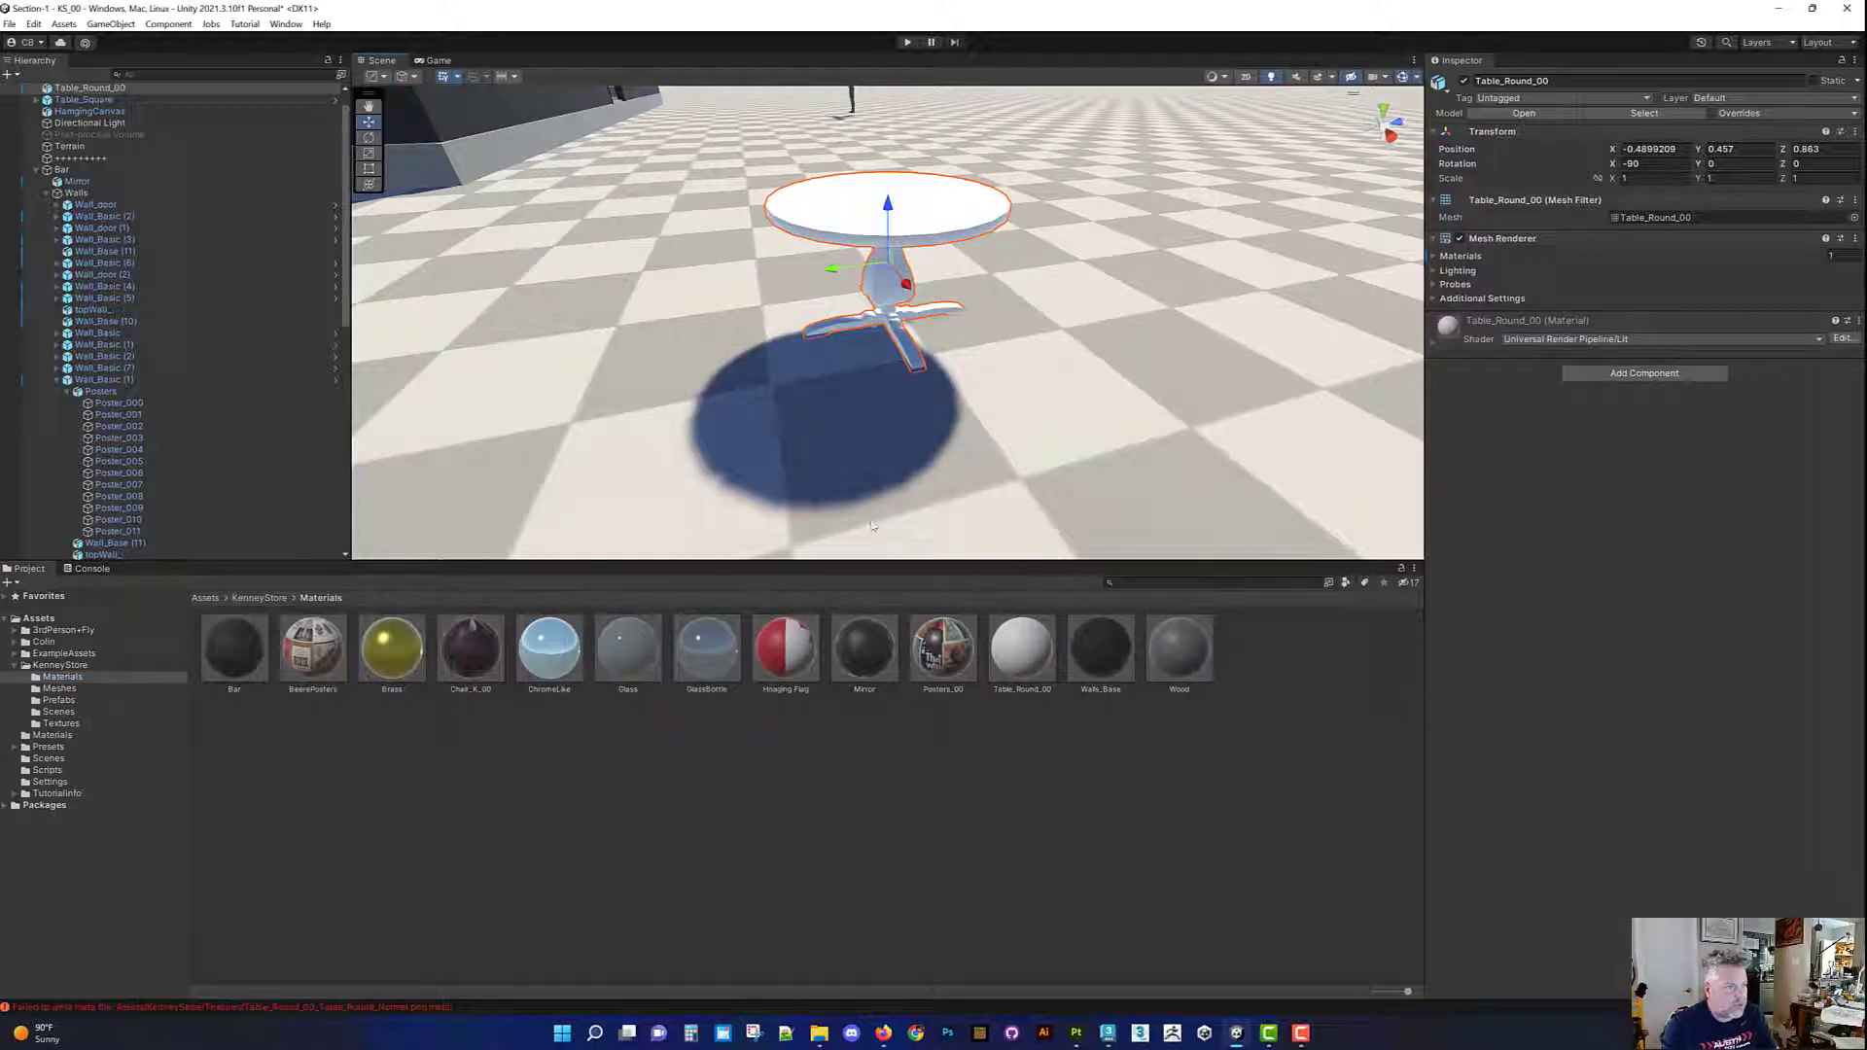
left_click(1003, 678)
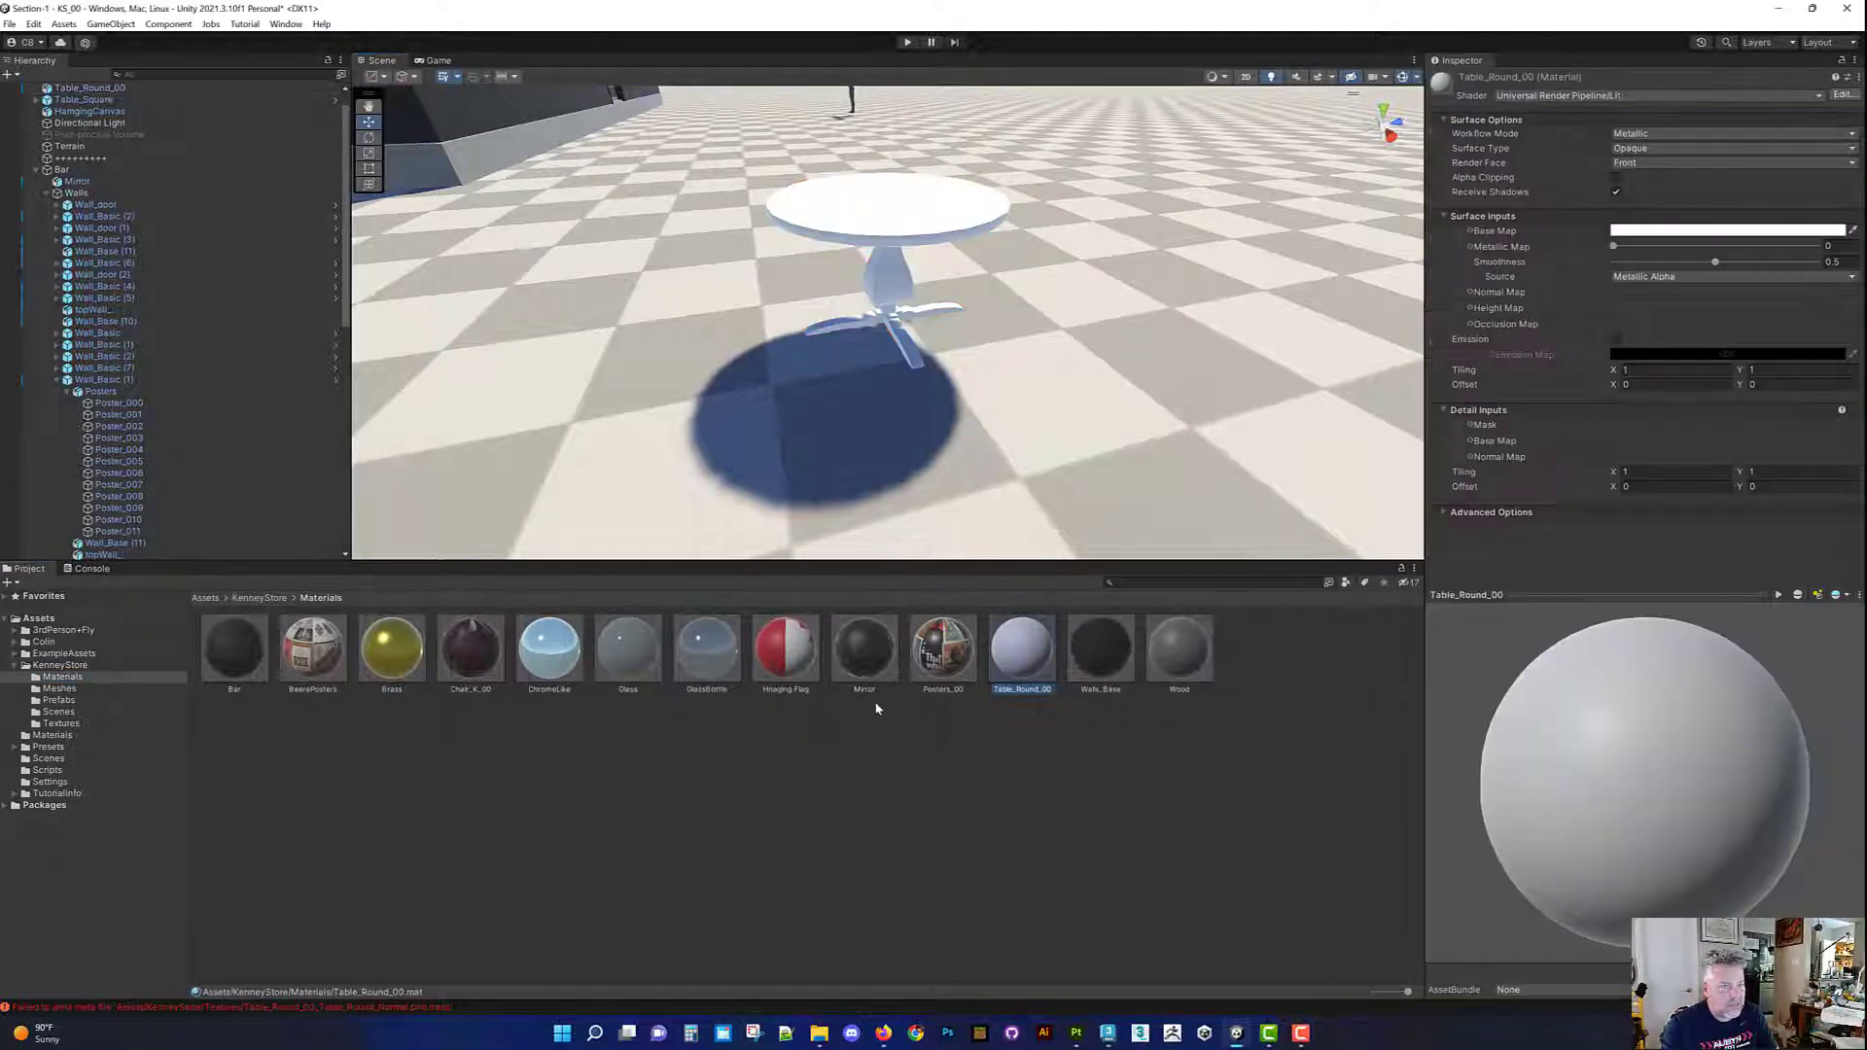
left_click(109, 724)
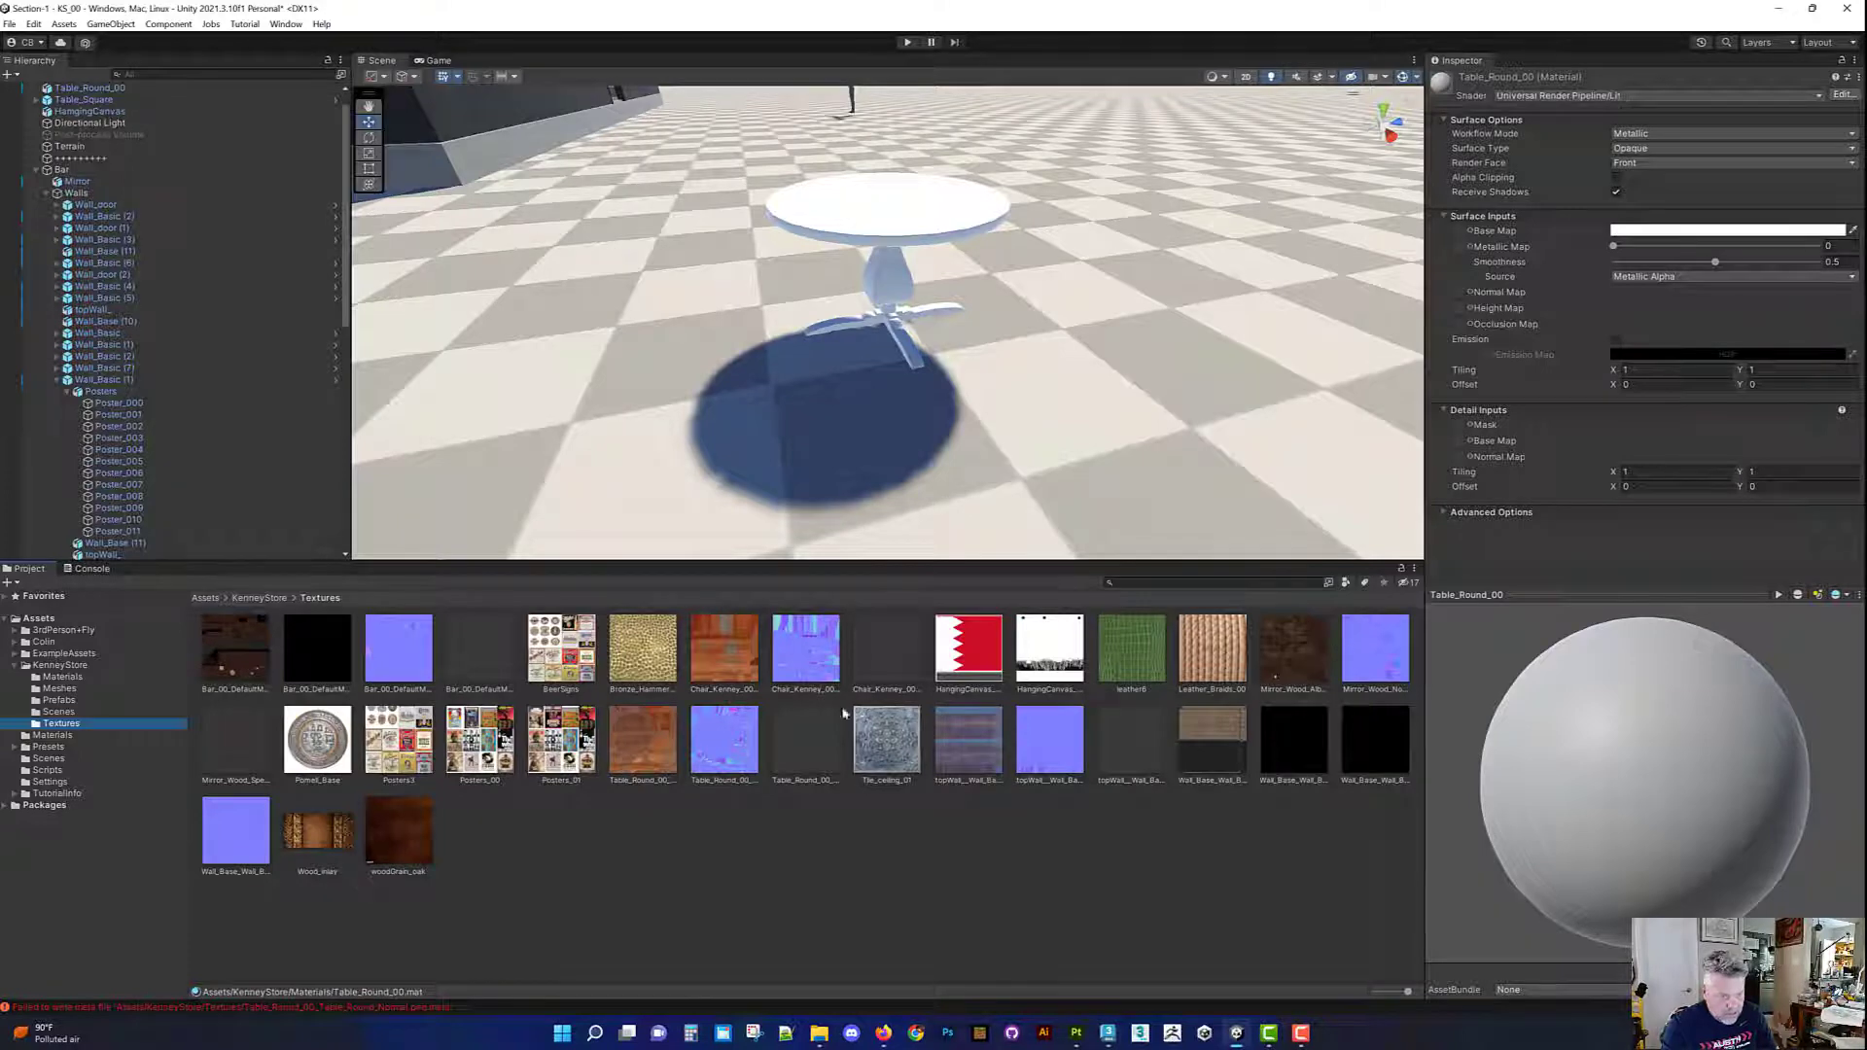
left_click_drag(666, 755, 1459, 232)
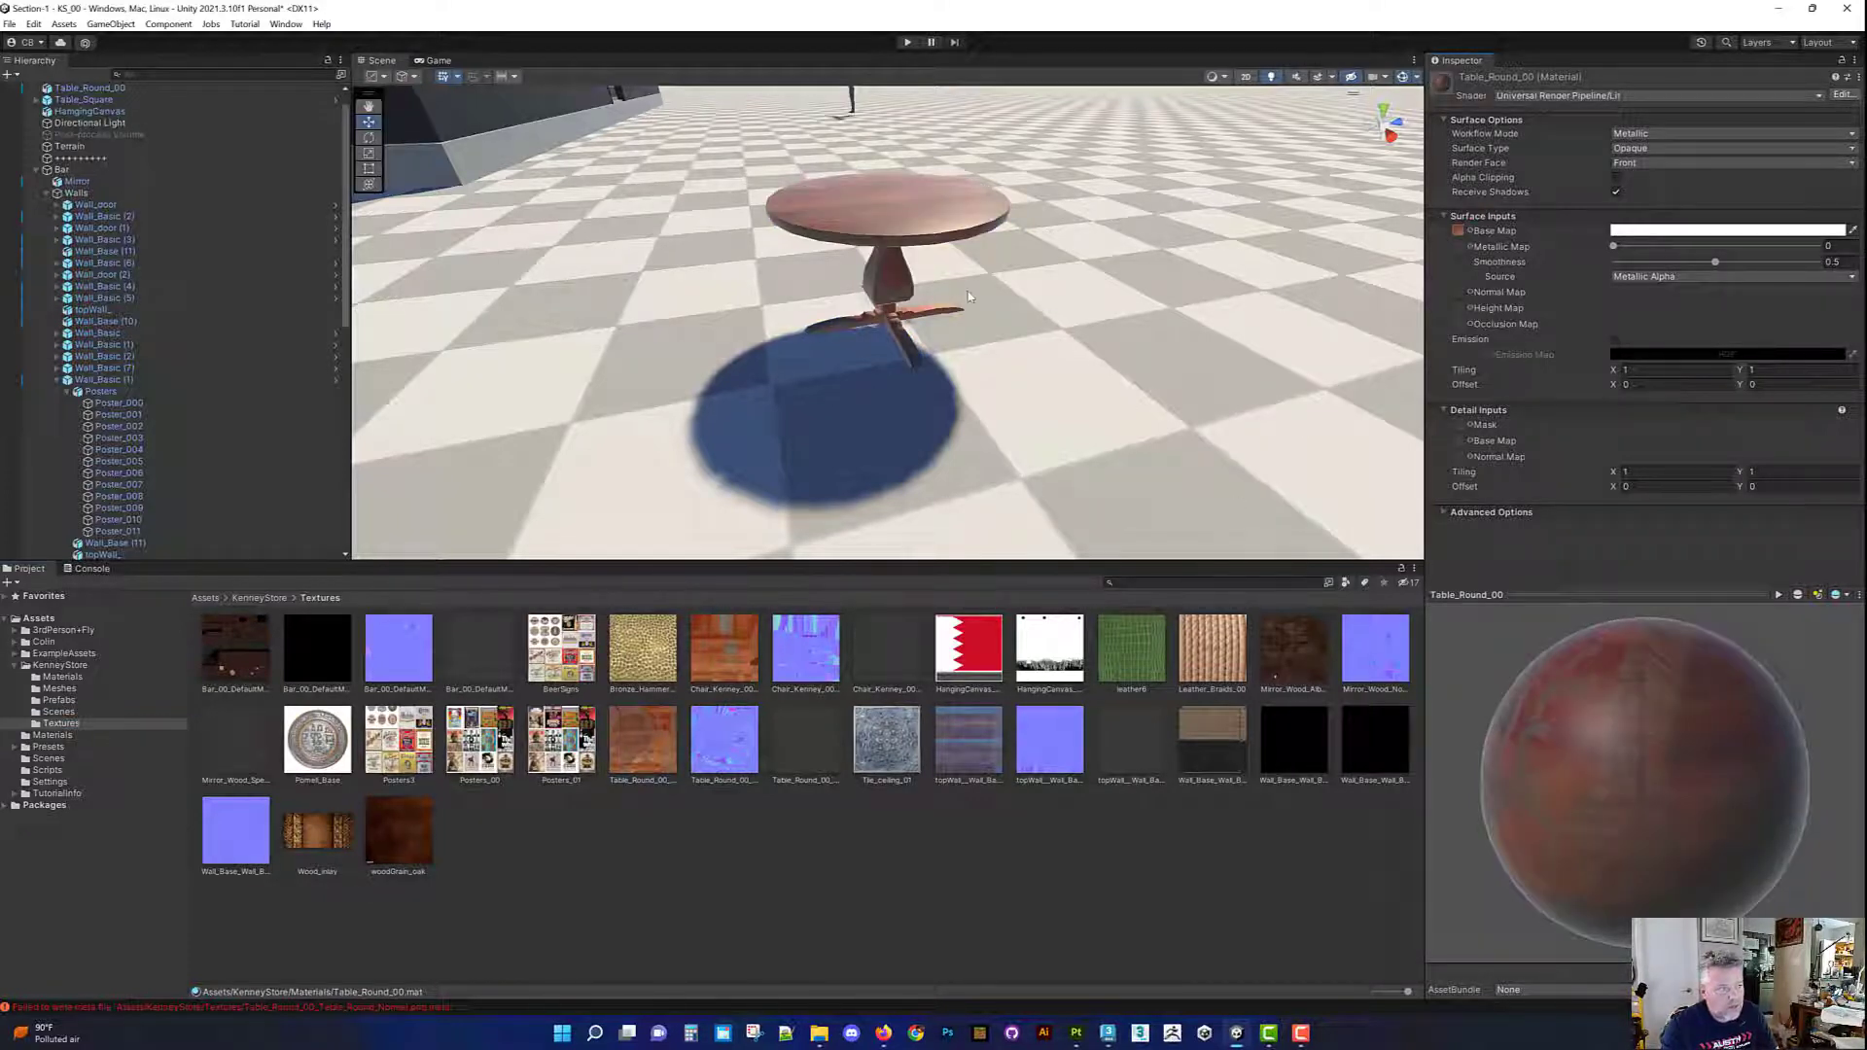
left_click_drag(960, 243, 808, 277, "alt")
right_click_drag(807, 277, 944, 335, "alt")
left_click_drag(943, 335, 862, 442, "alt")
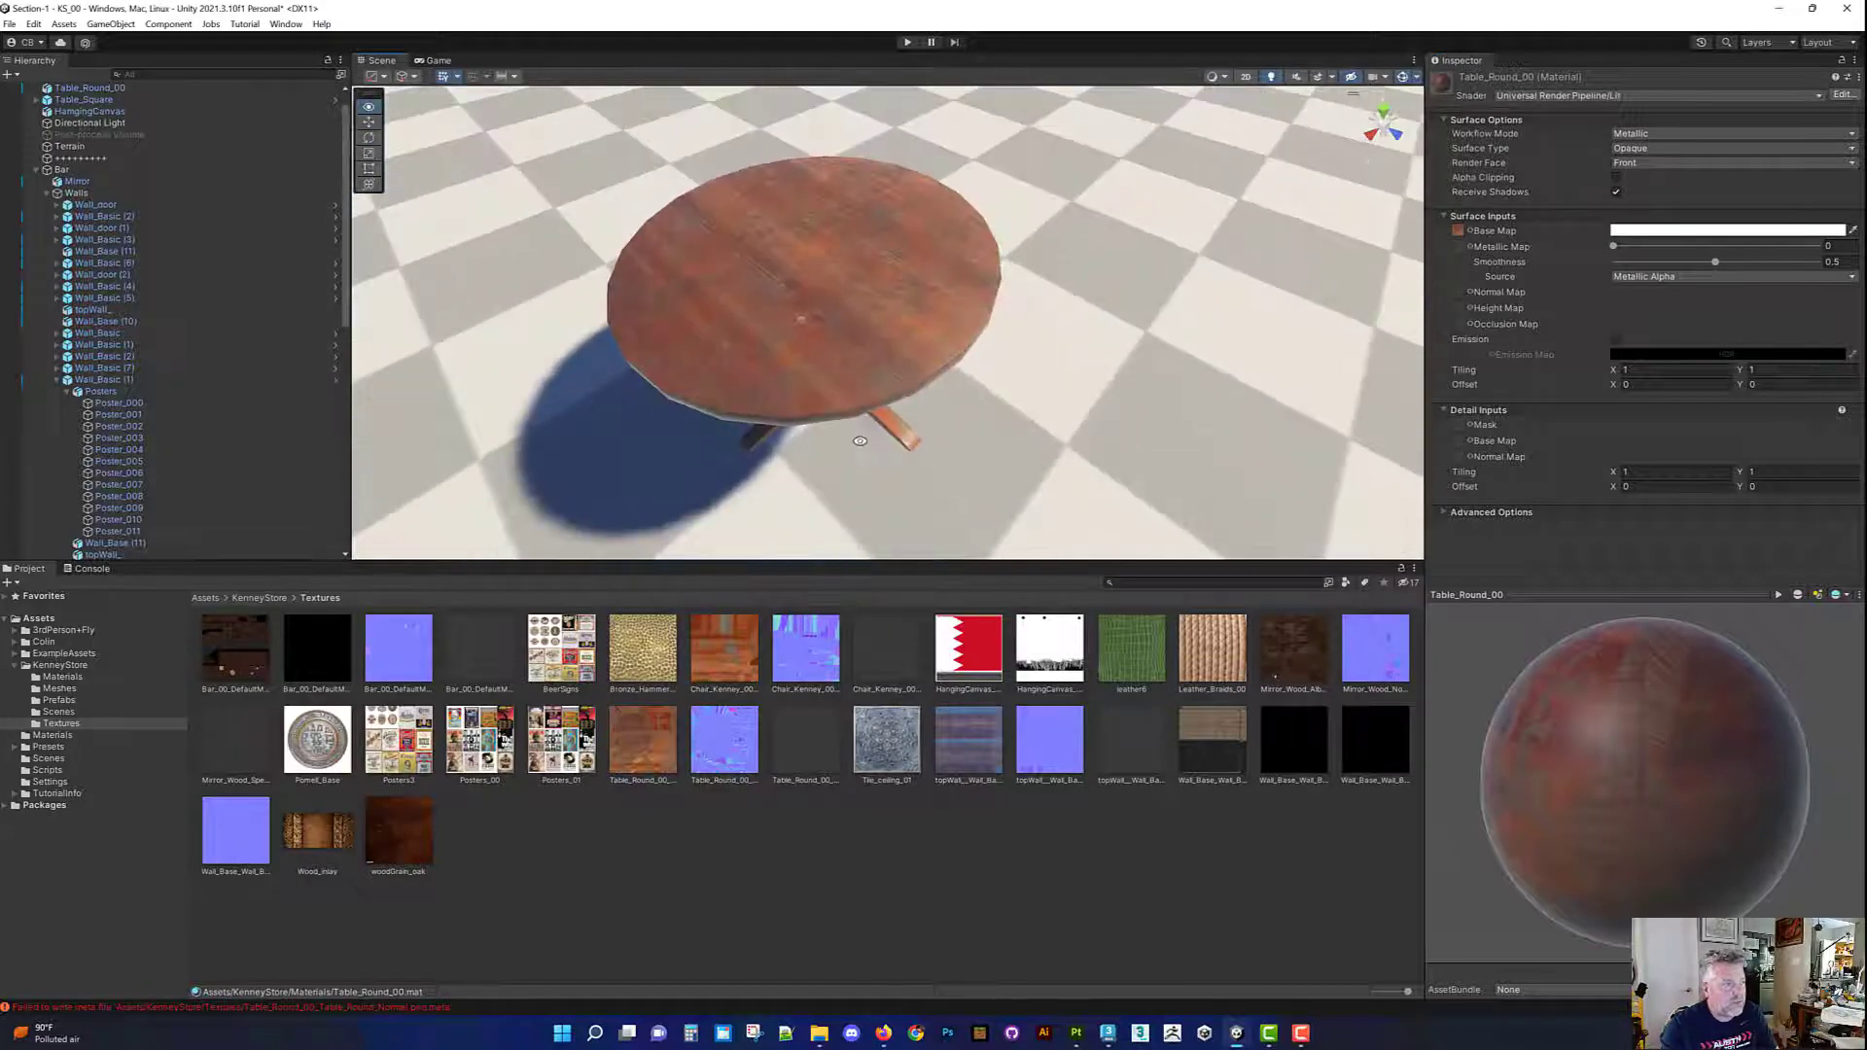
Step: Assign the Table_Round_00 normal texture as the material's Normal Map and fix its normal map import type
right_click_drag(875, 407, 1002, 540, "alt")
left_click_drag(722, 745, 1421, 422)
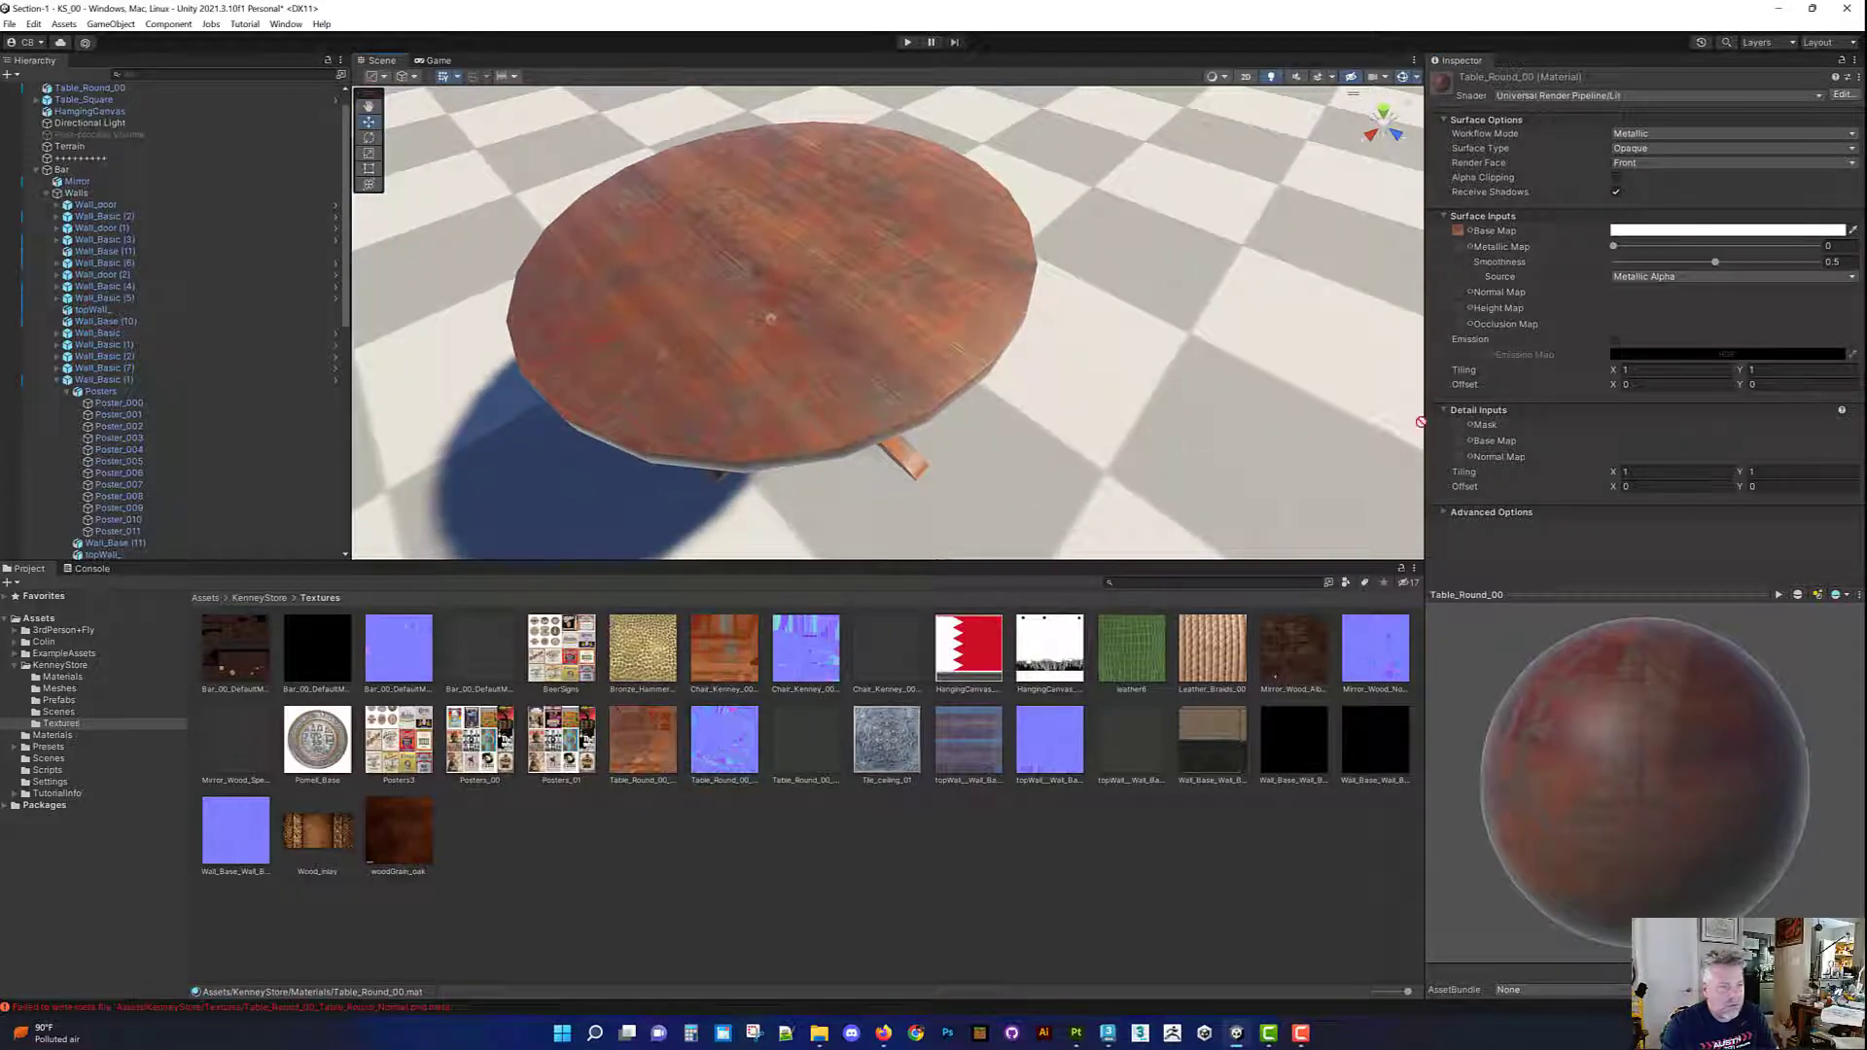
left_click_drag(1446, 309, 1456, 294)
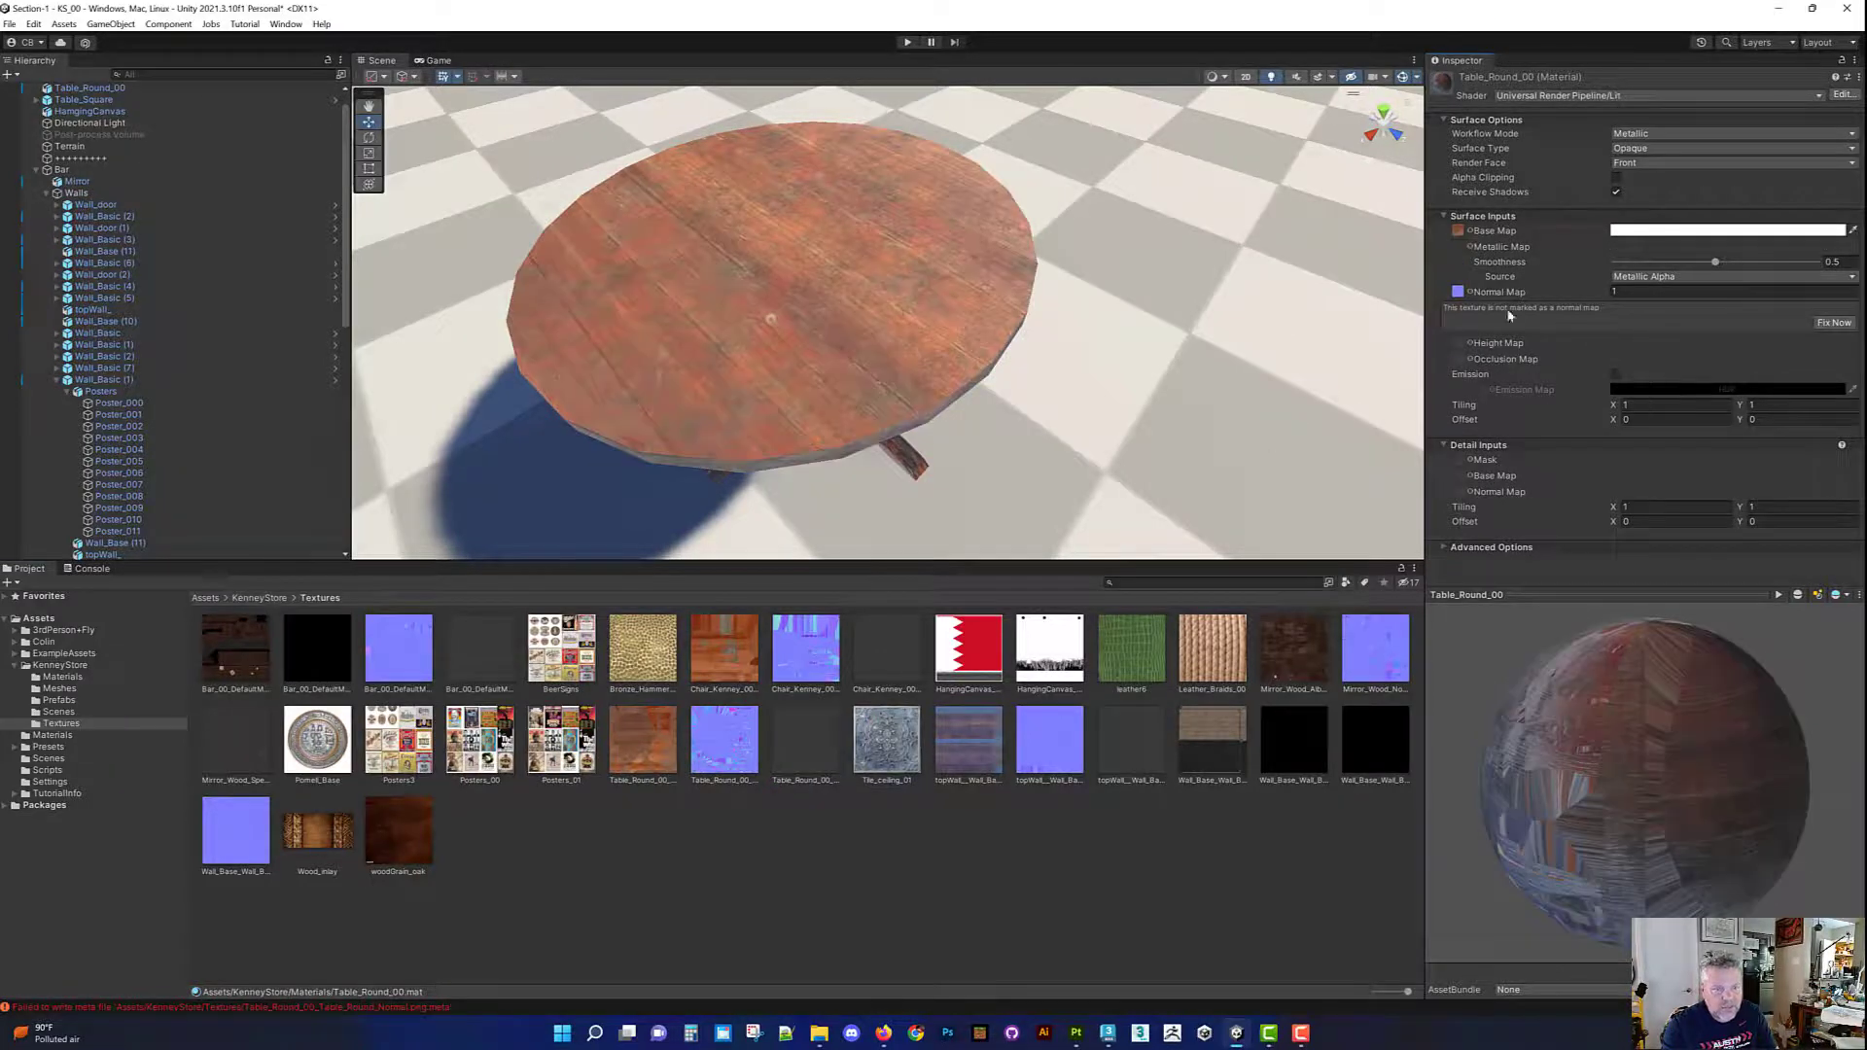
left_click(1833, 323)
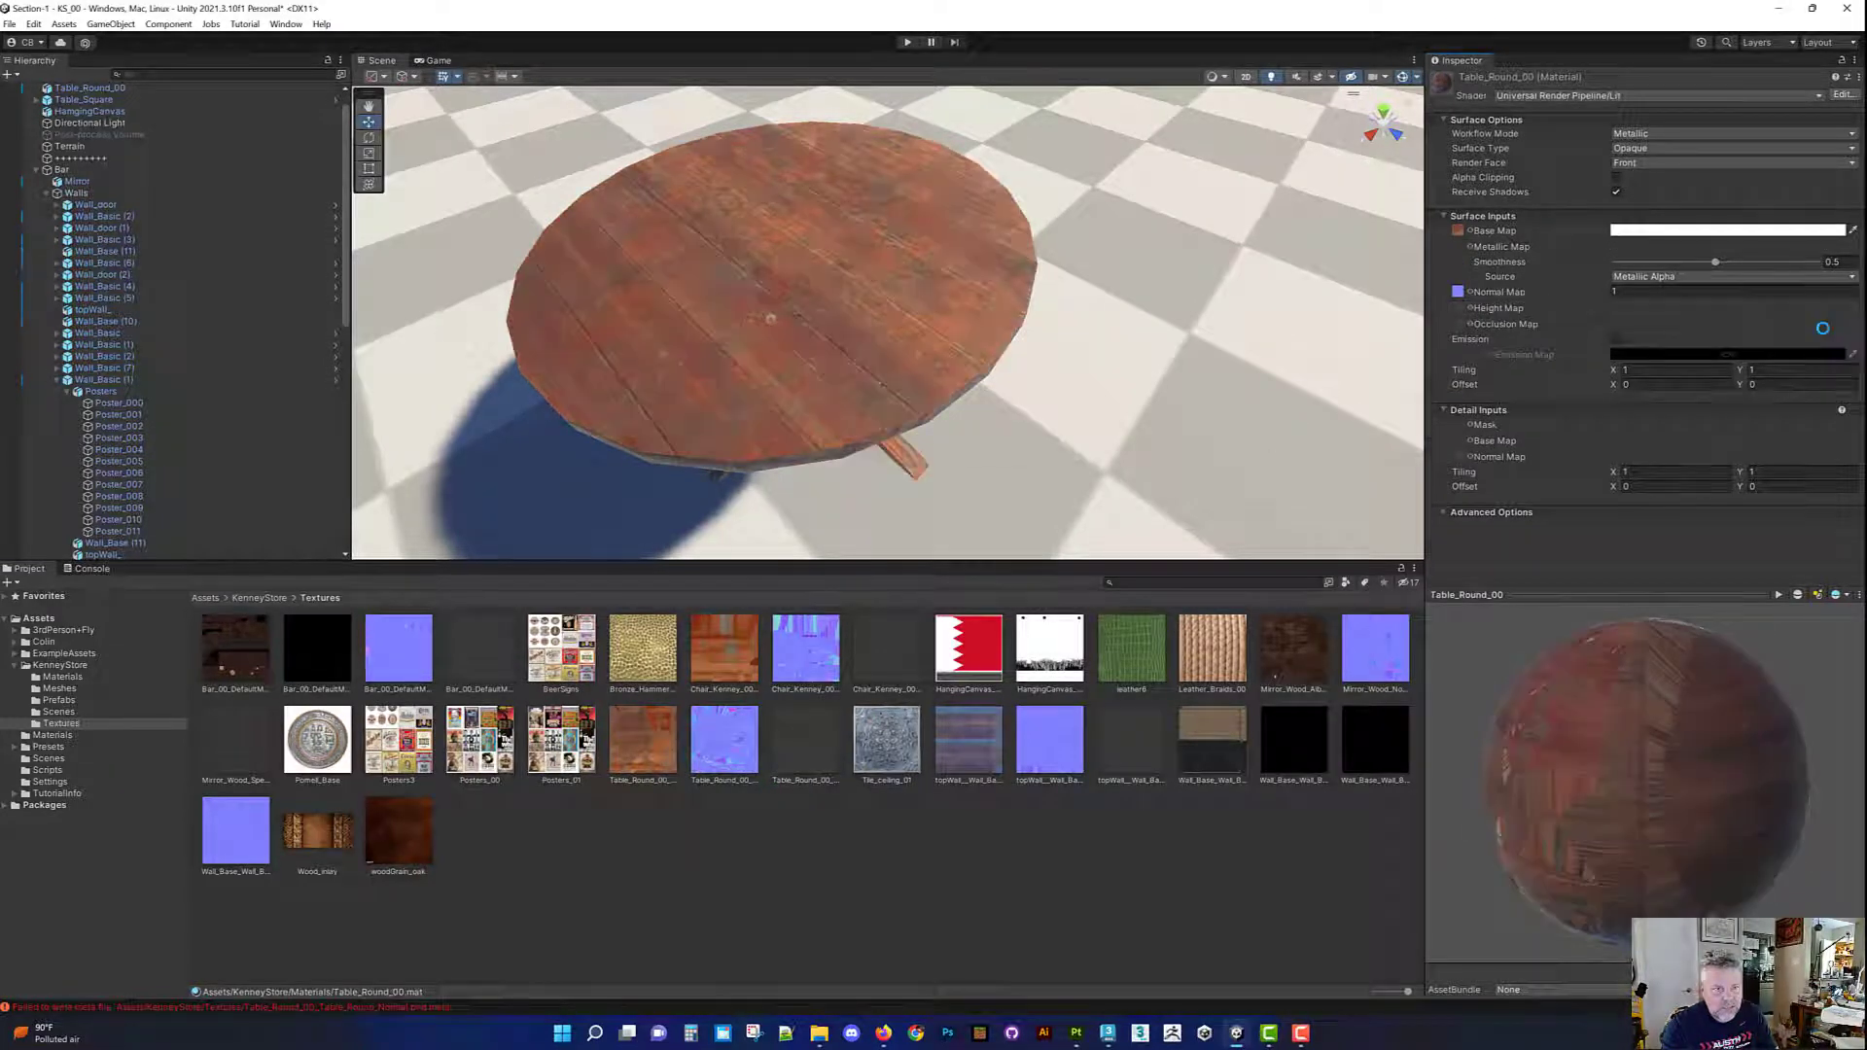
left_click_drag(1603, 762, 1580, 708)
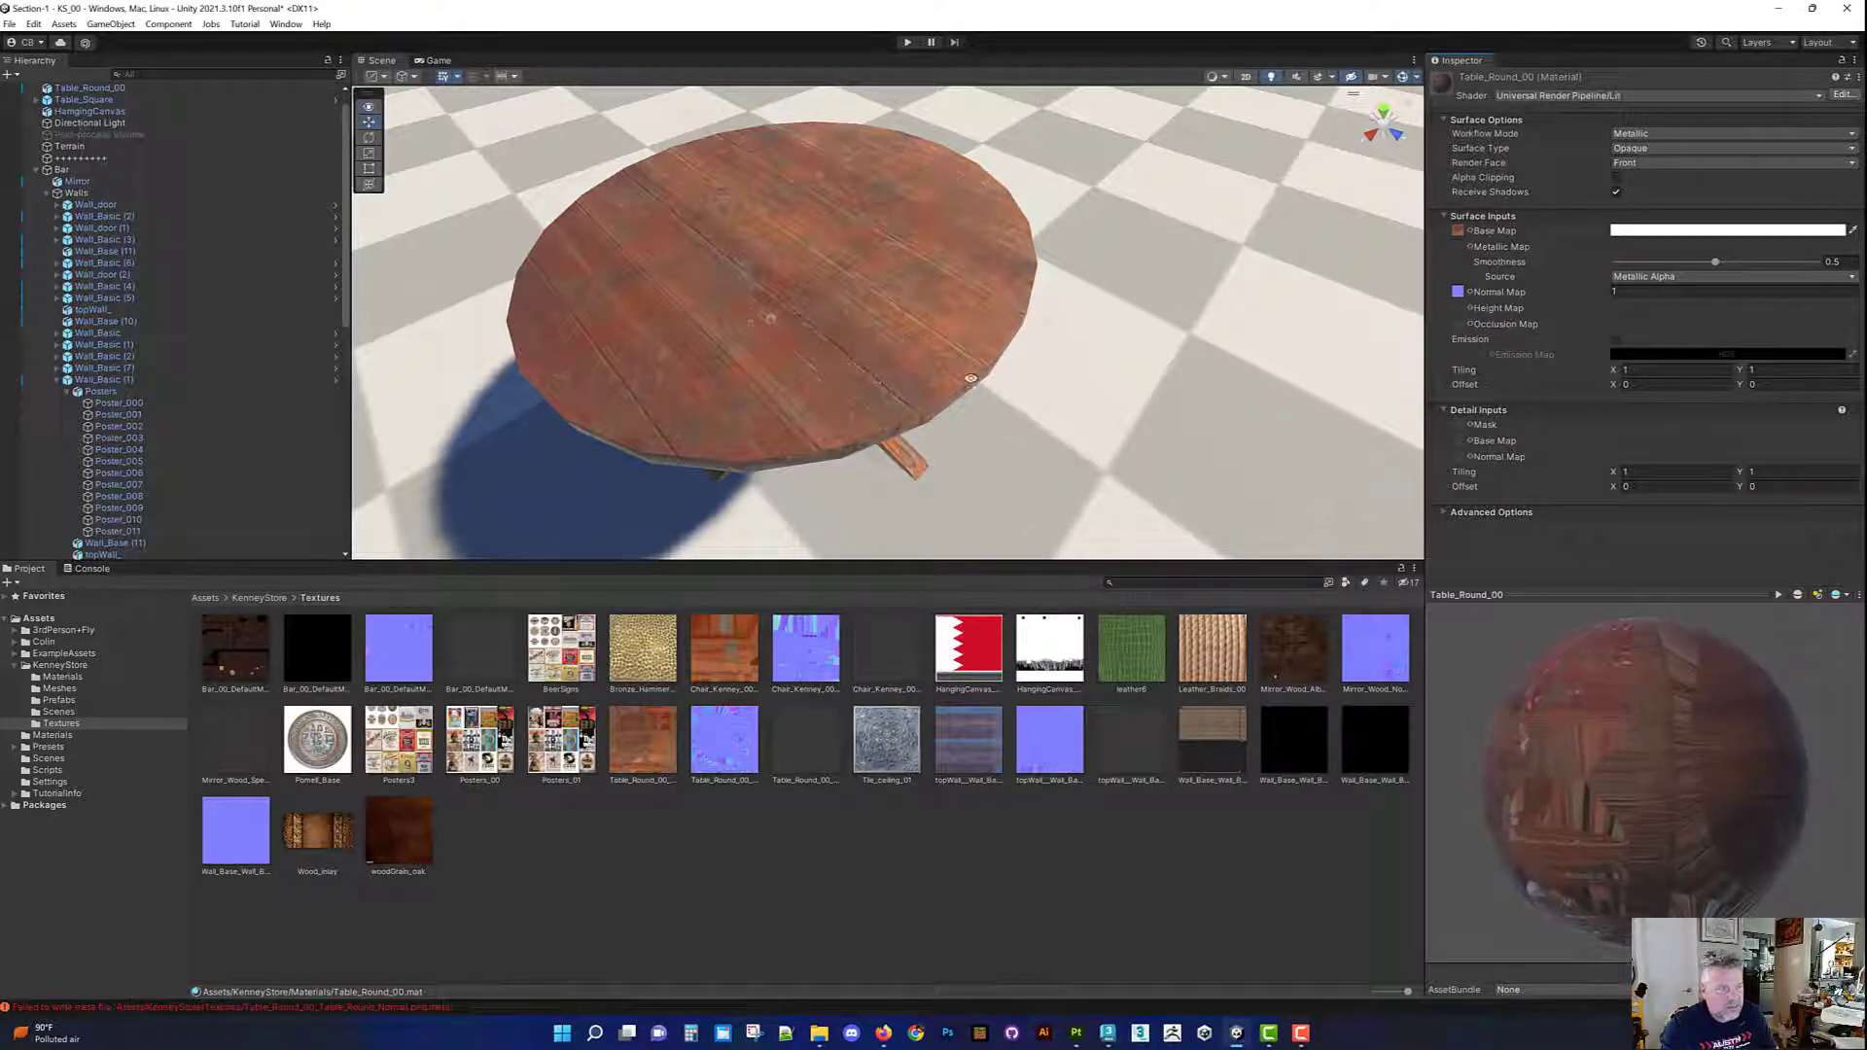
scroll(878, 352, "down", 3)
left_click_drag(878, 352, 1065, 423, "alt")
left_click_drag(814, 411, 836, 370, "alt")
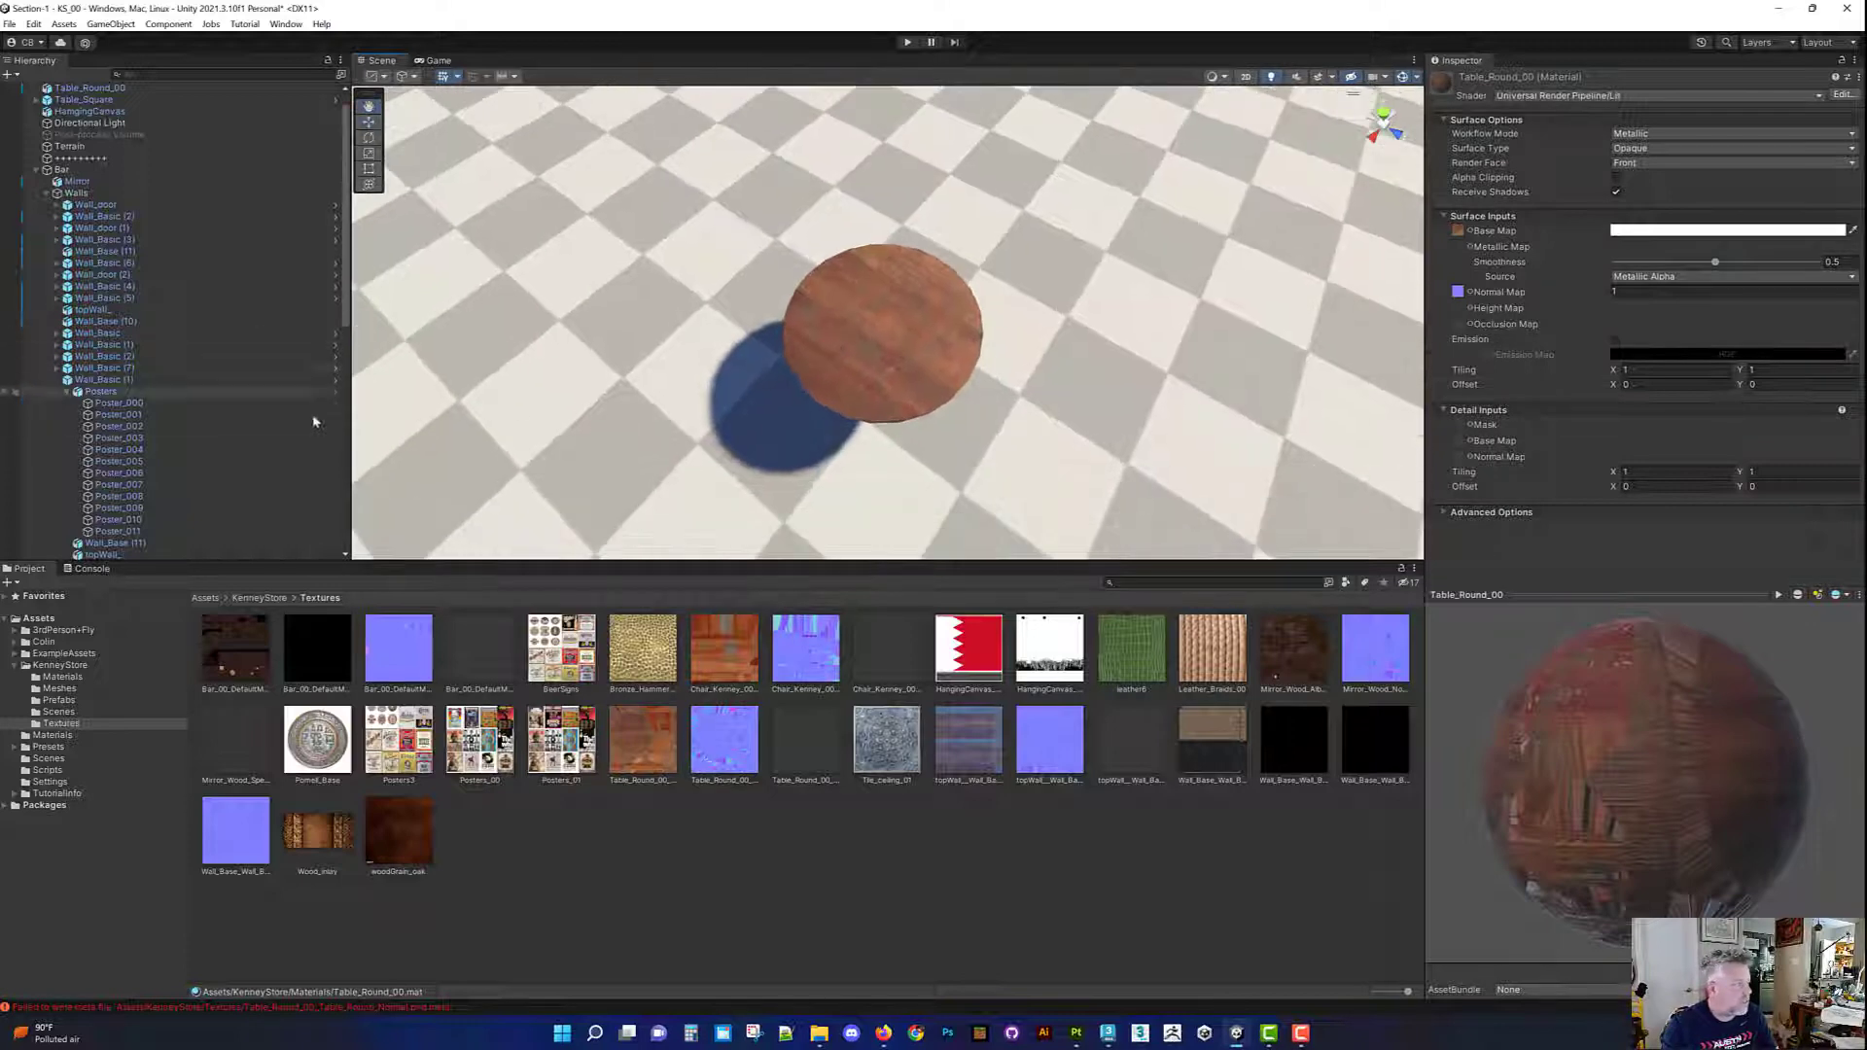
Step: Collapse the expanded poster wall, Walls, Tables and Bar groups in the hierarchy
left_click(56, 382)
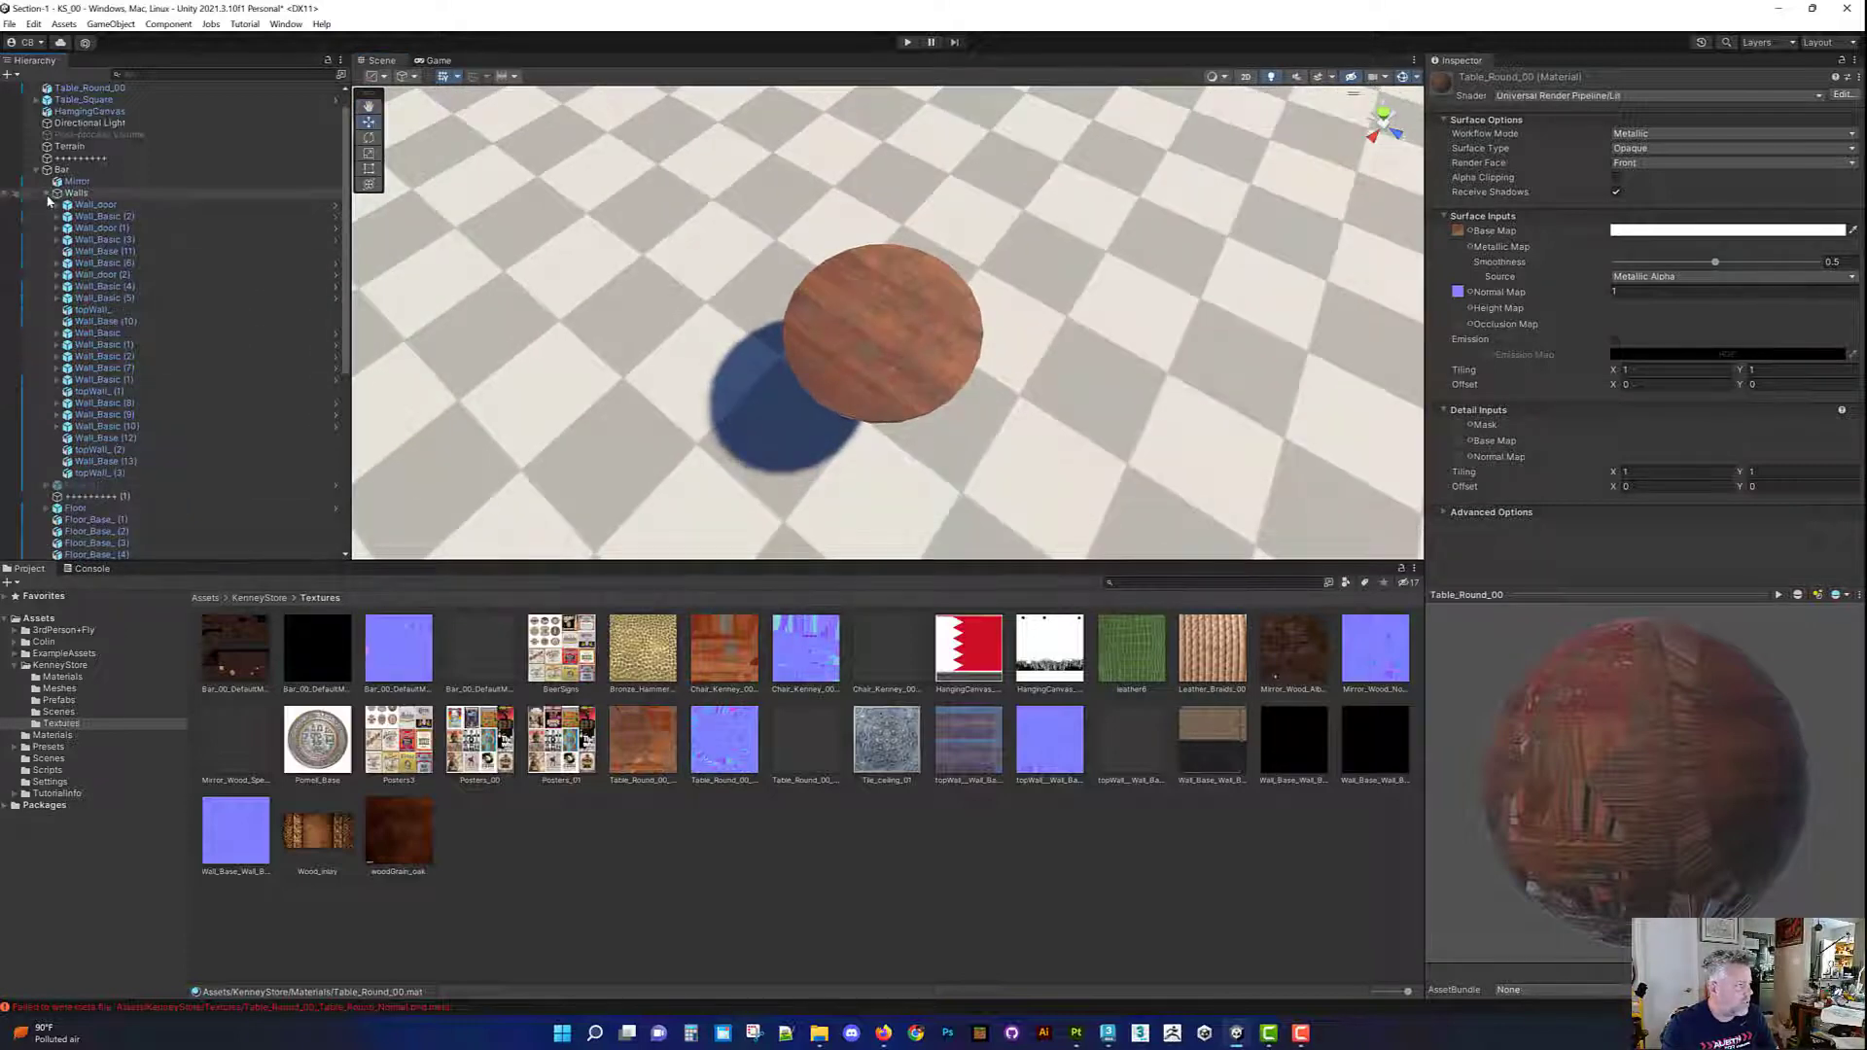
left_click(46, 193)
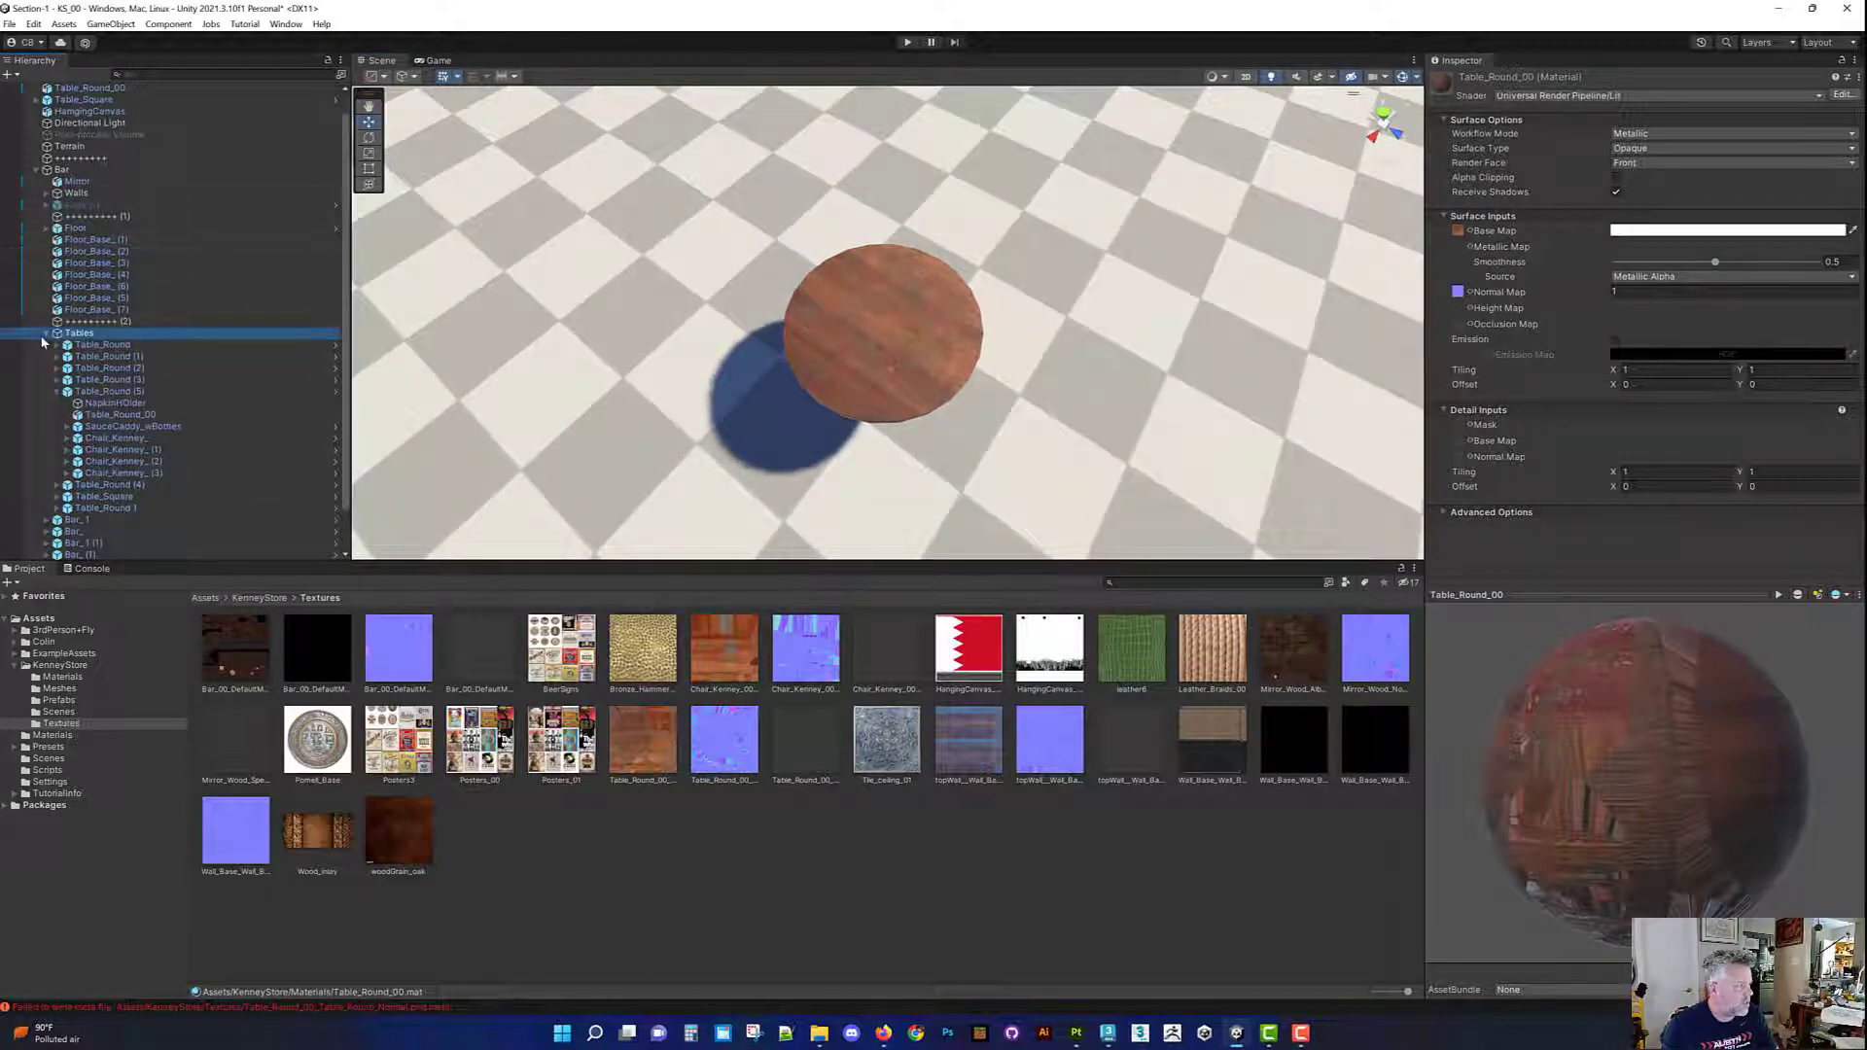
left_click(54, 334)
left_click(46, 334)
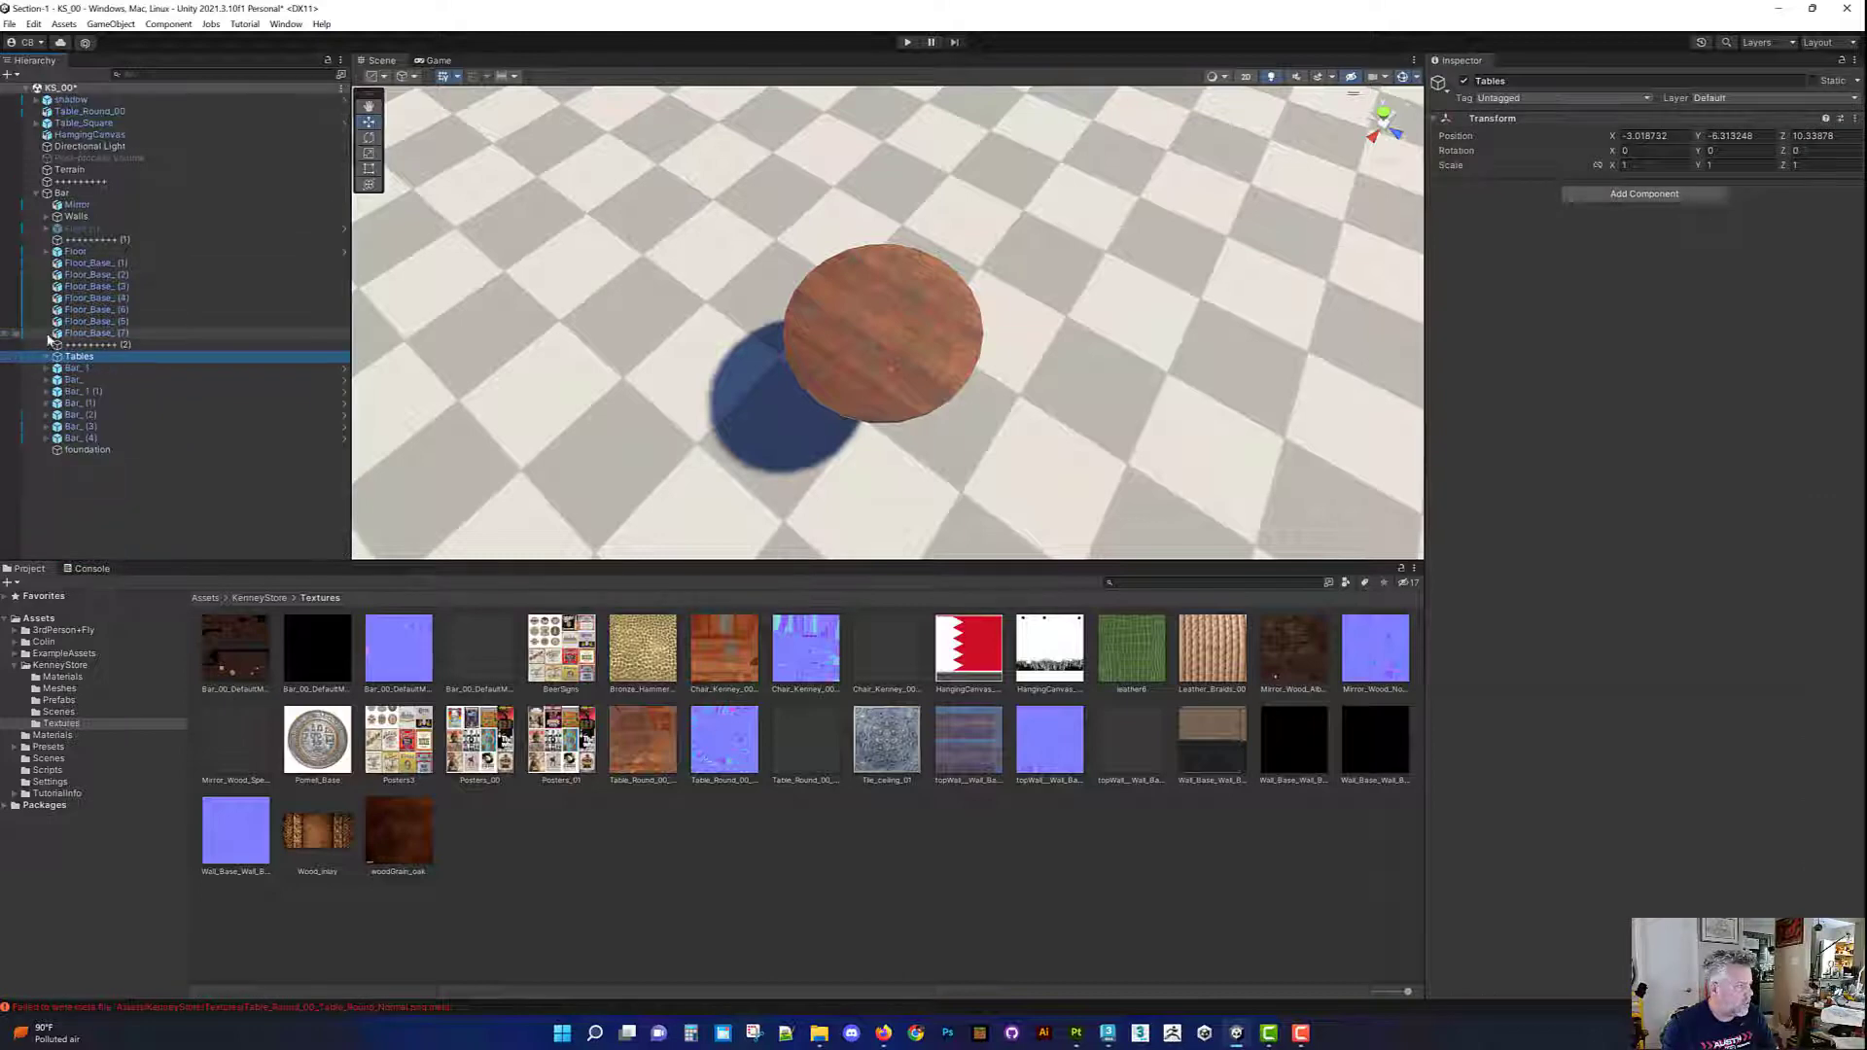
left_click(35, 195)
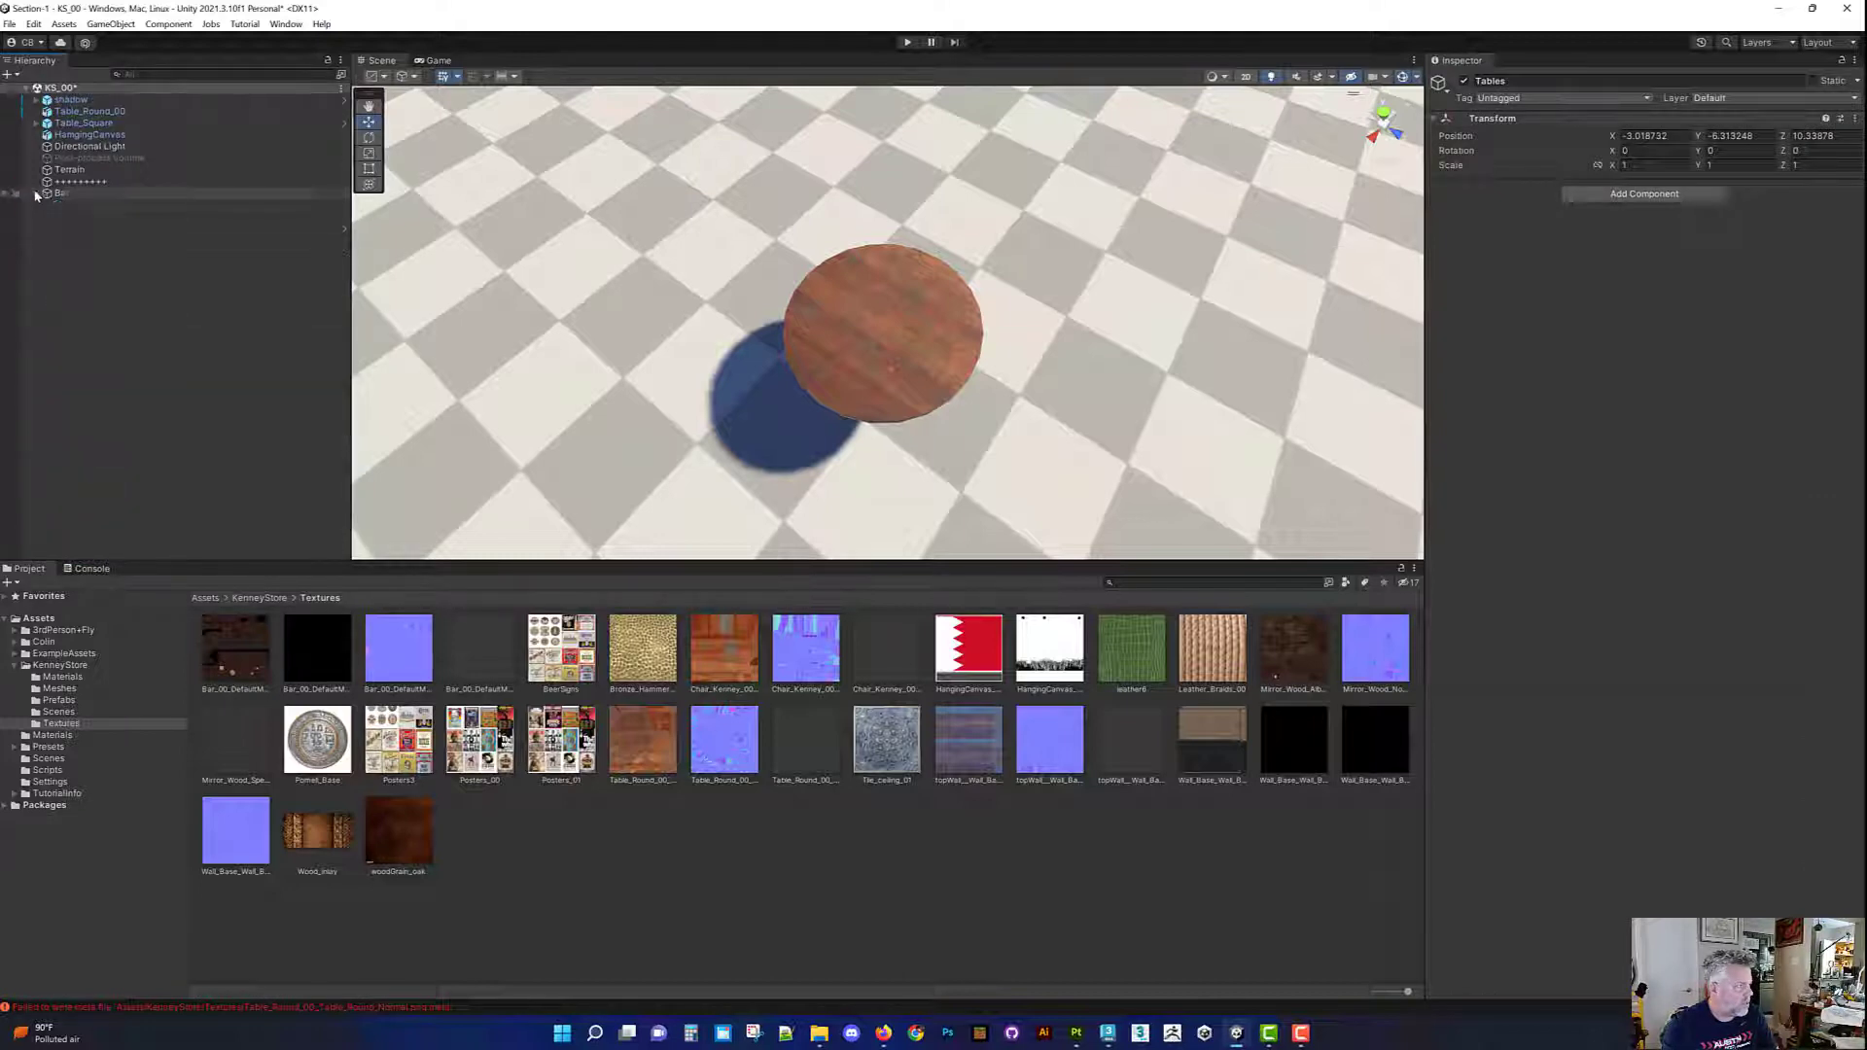
Step: Set the Table_Round_00 object's position to X 0, Y 0.5 and Z 0
left_click(92, 112)
left_click(1644, 149)
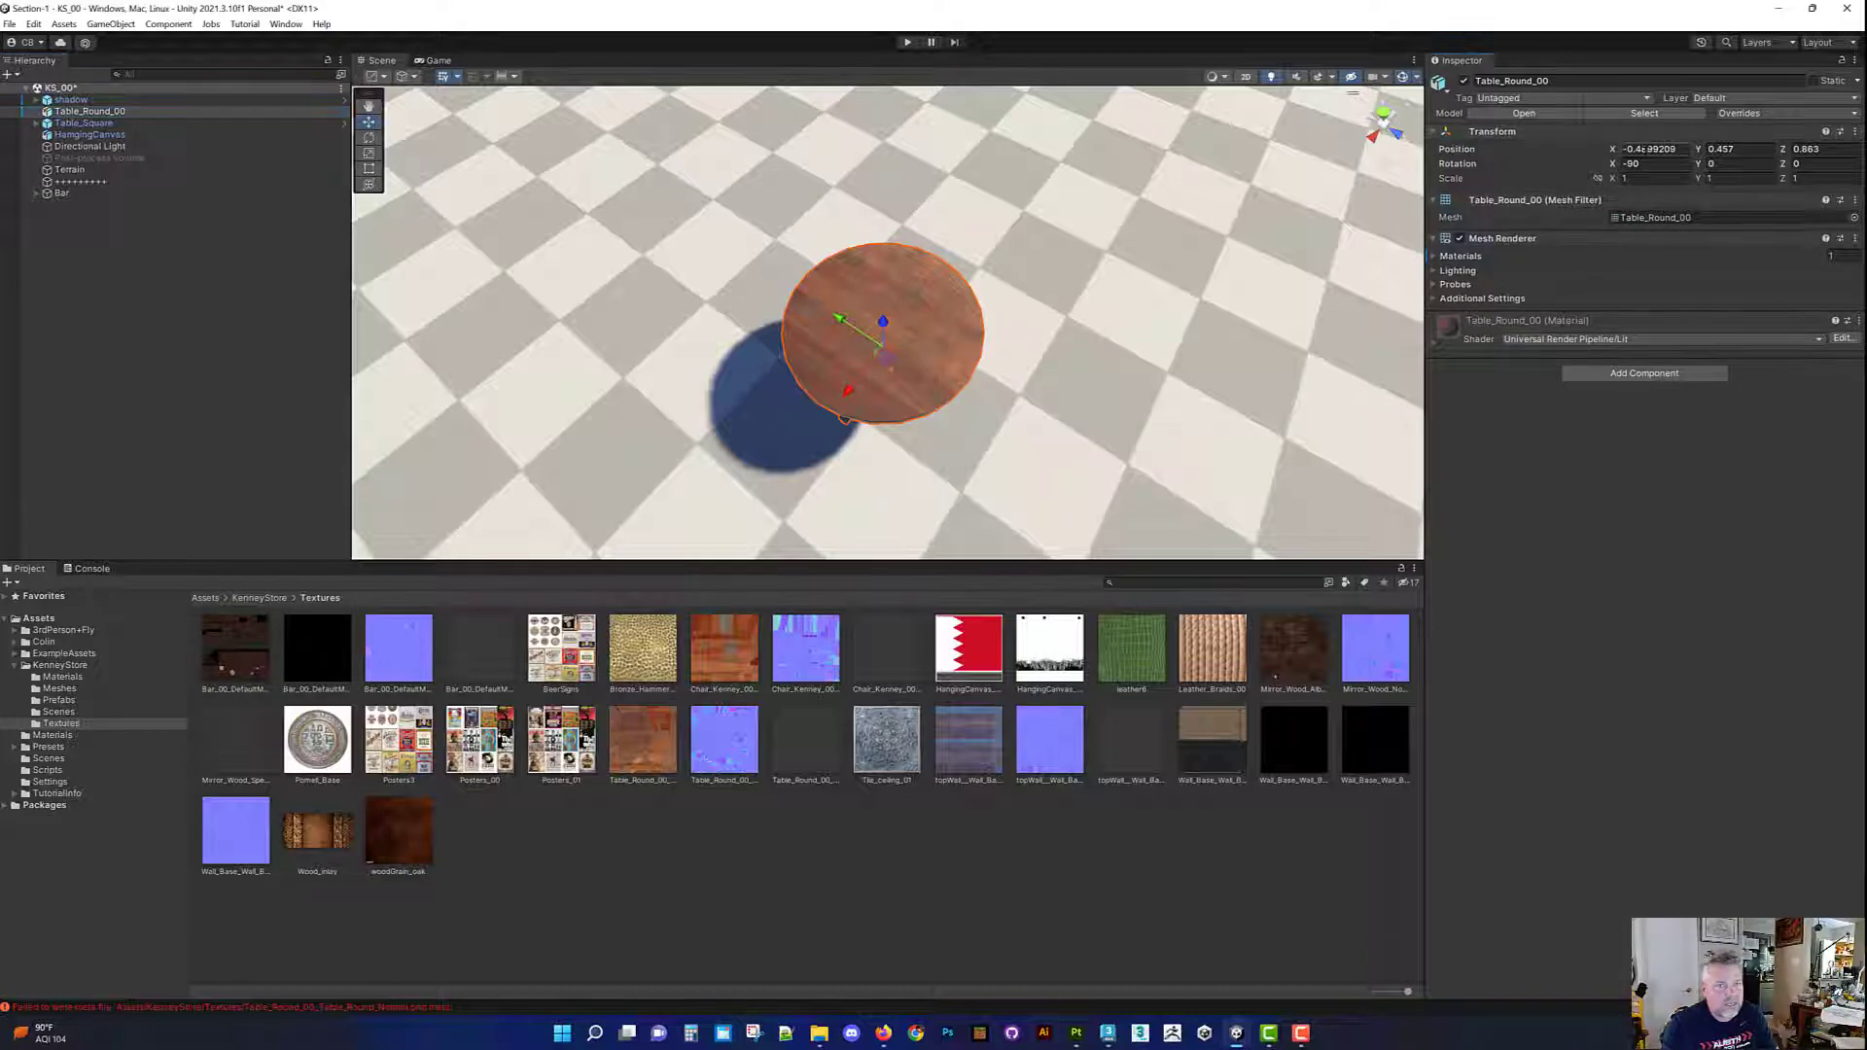
type("0")
key("Tab")
type("0")
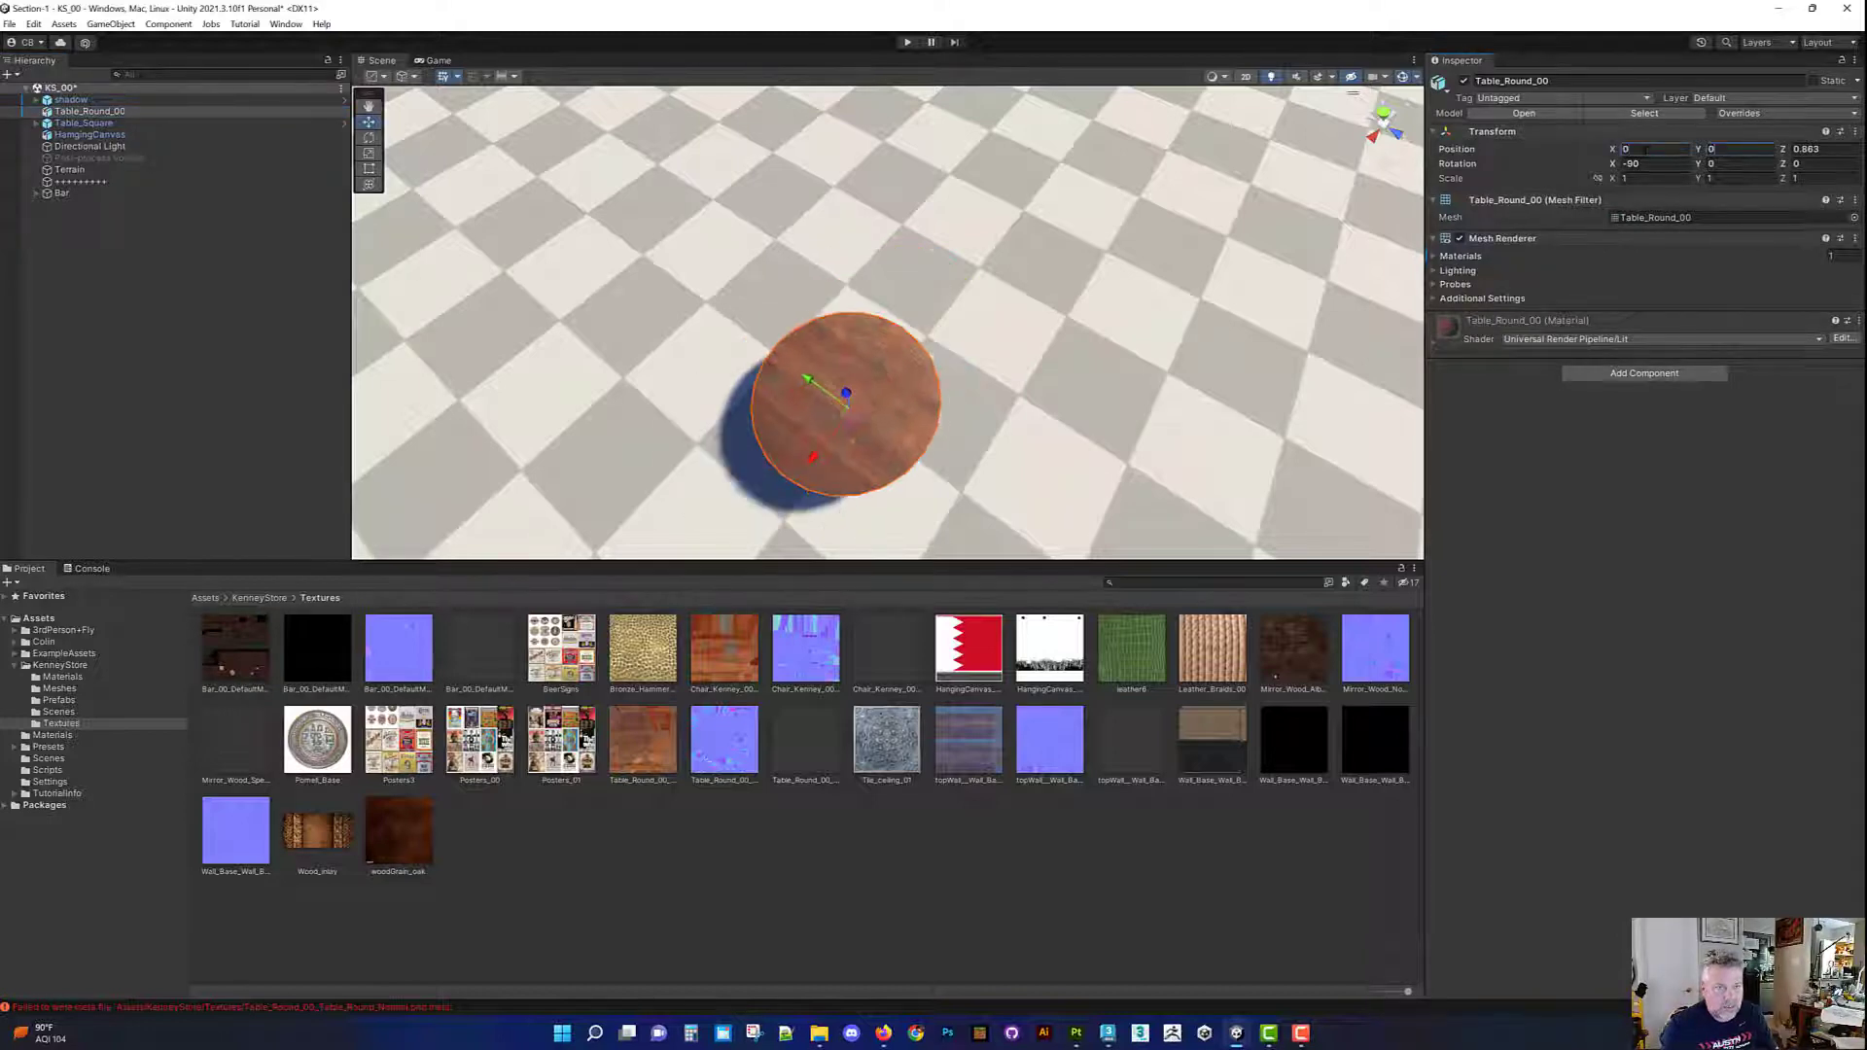
key("ctrl+z")
left_click(1816, 150)
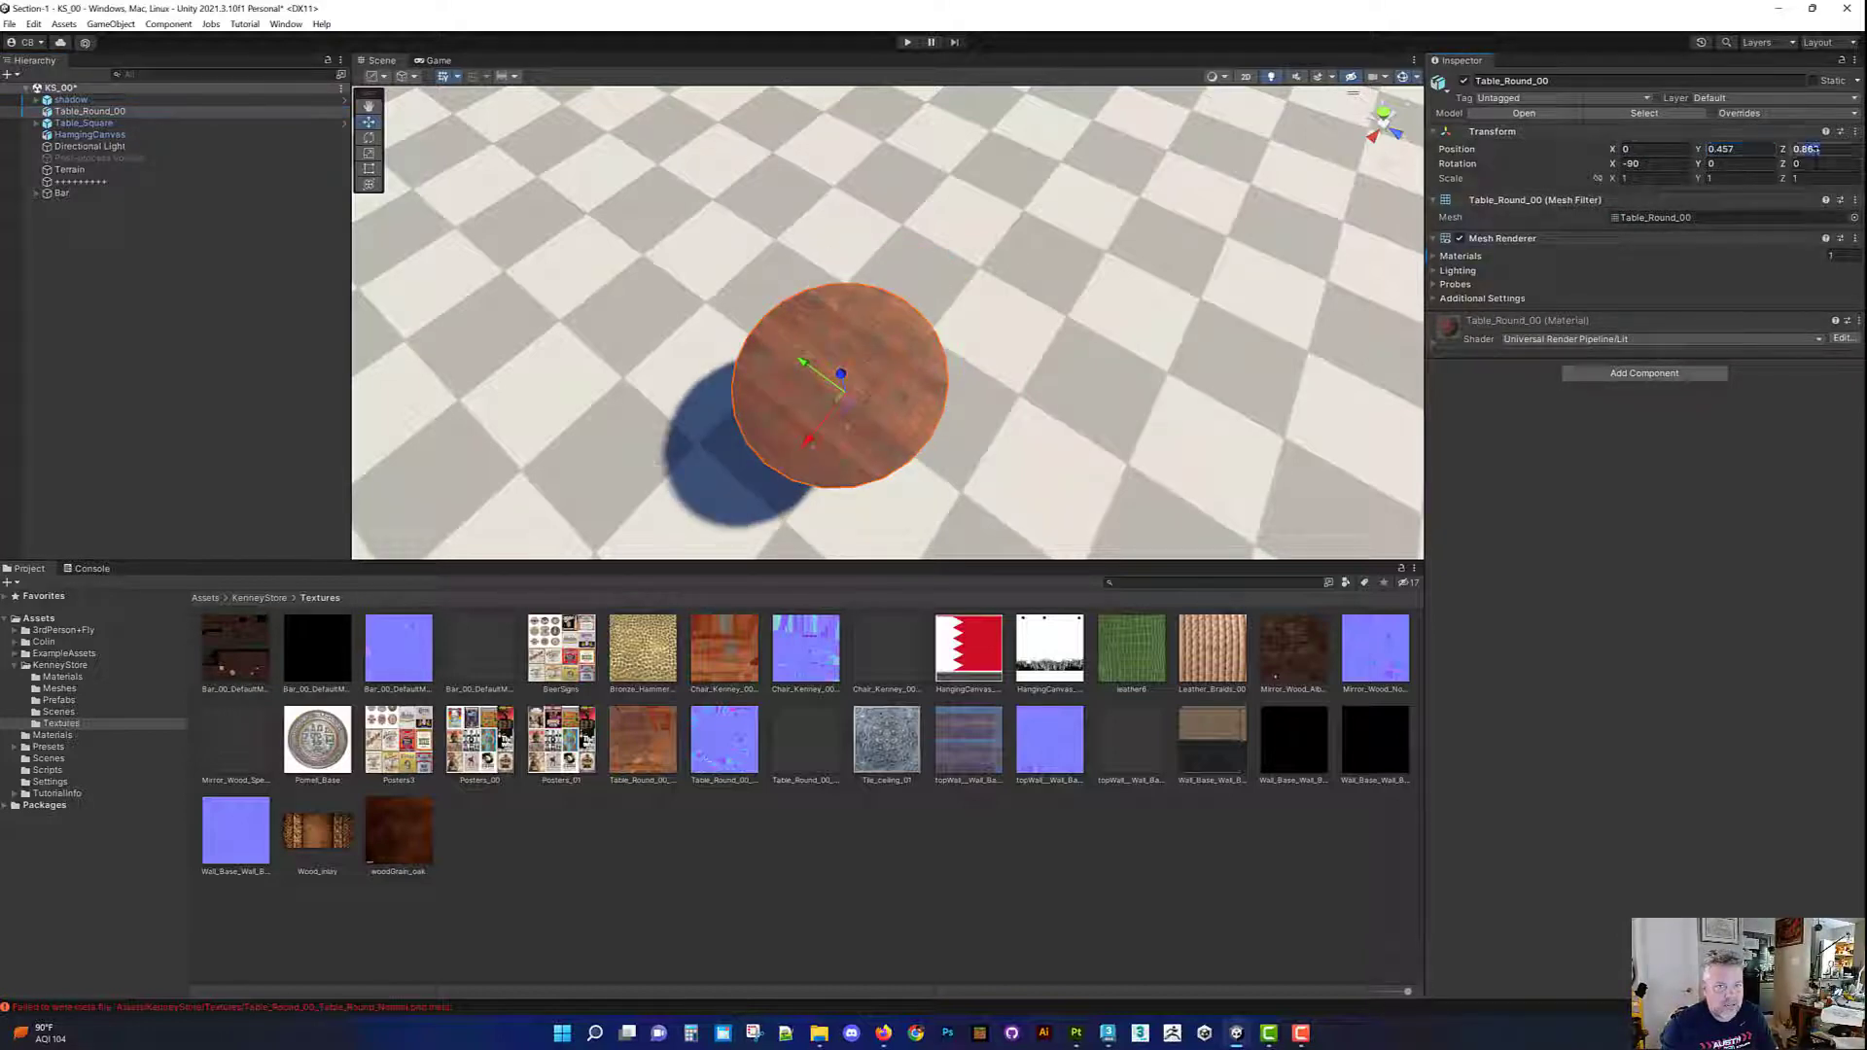
type("0")
left_click_drag(1745, 150, 1697, 138)
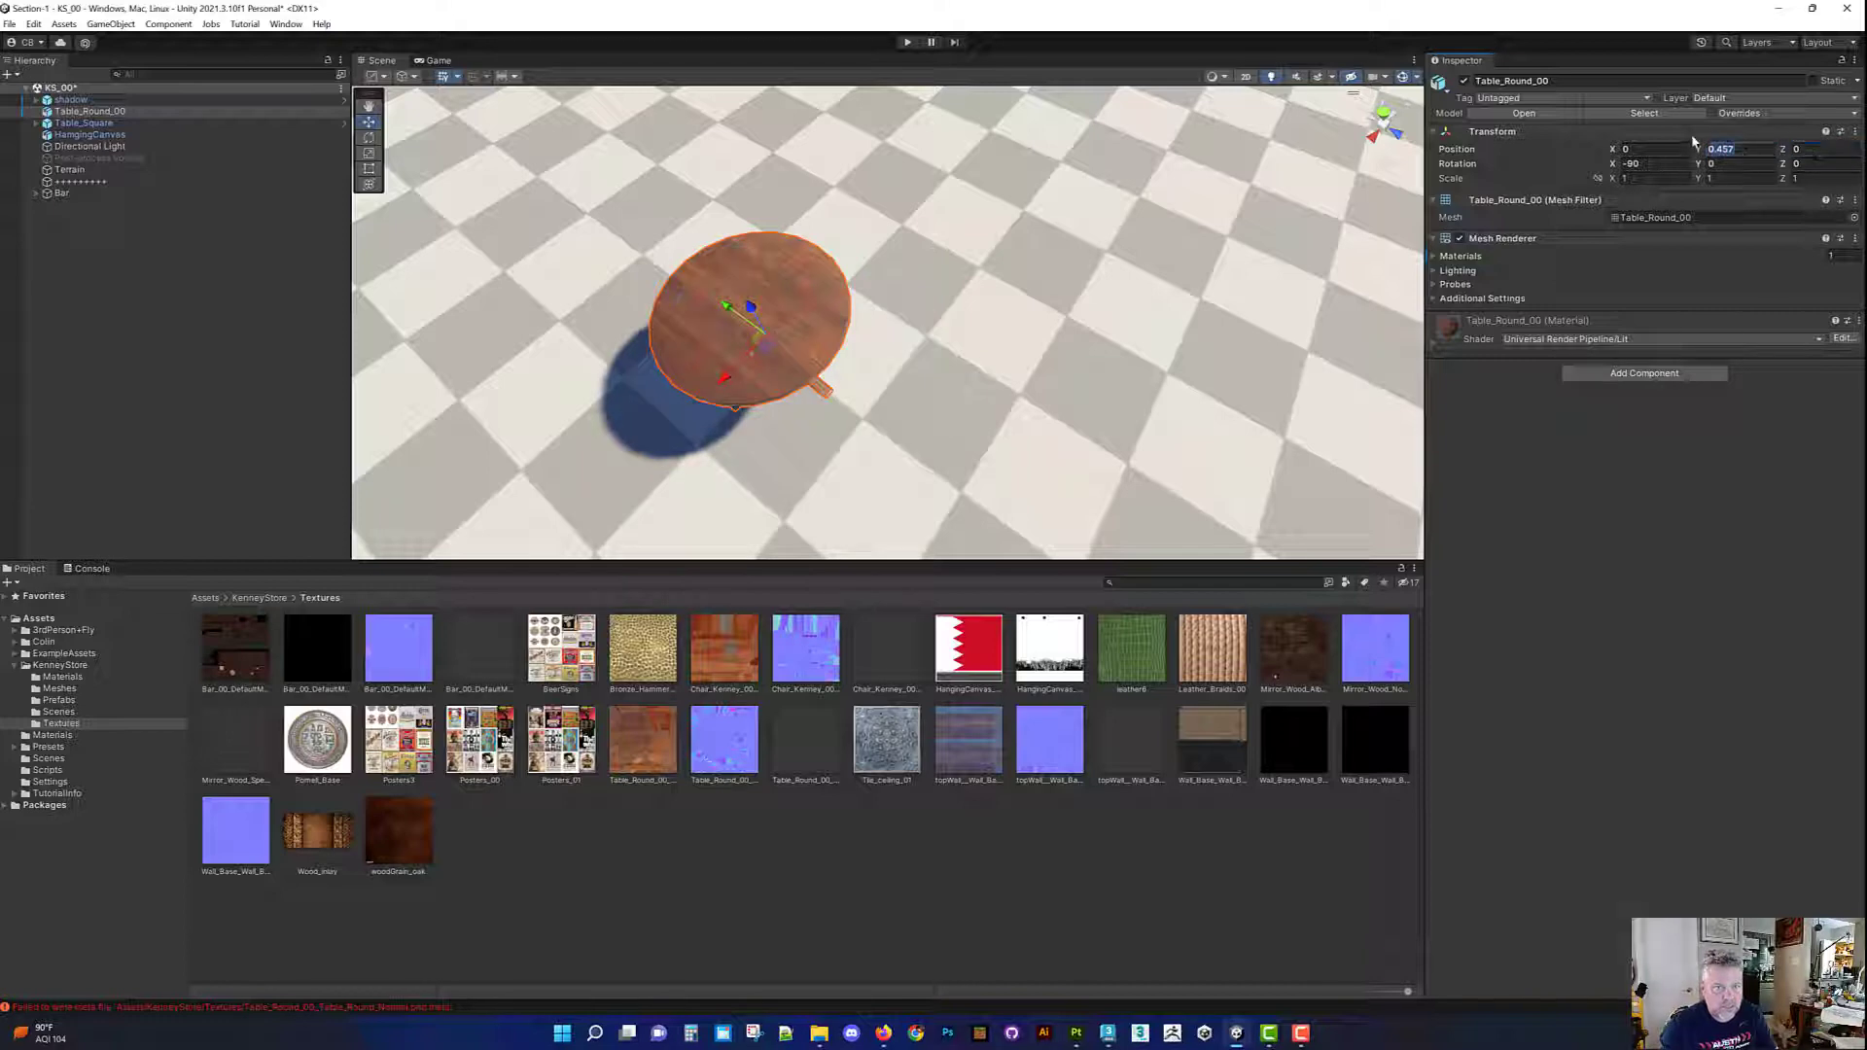
type(".5")
key("Return")
Step: Lower the table so its feet meet the ground, at a Y position of about 0.484
left_click_drag(811, 417, 914, 295, "alt")
scroll(827, 307, "up", 5)
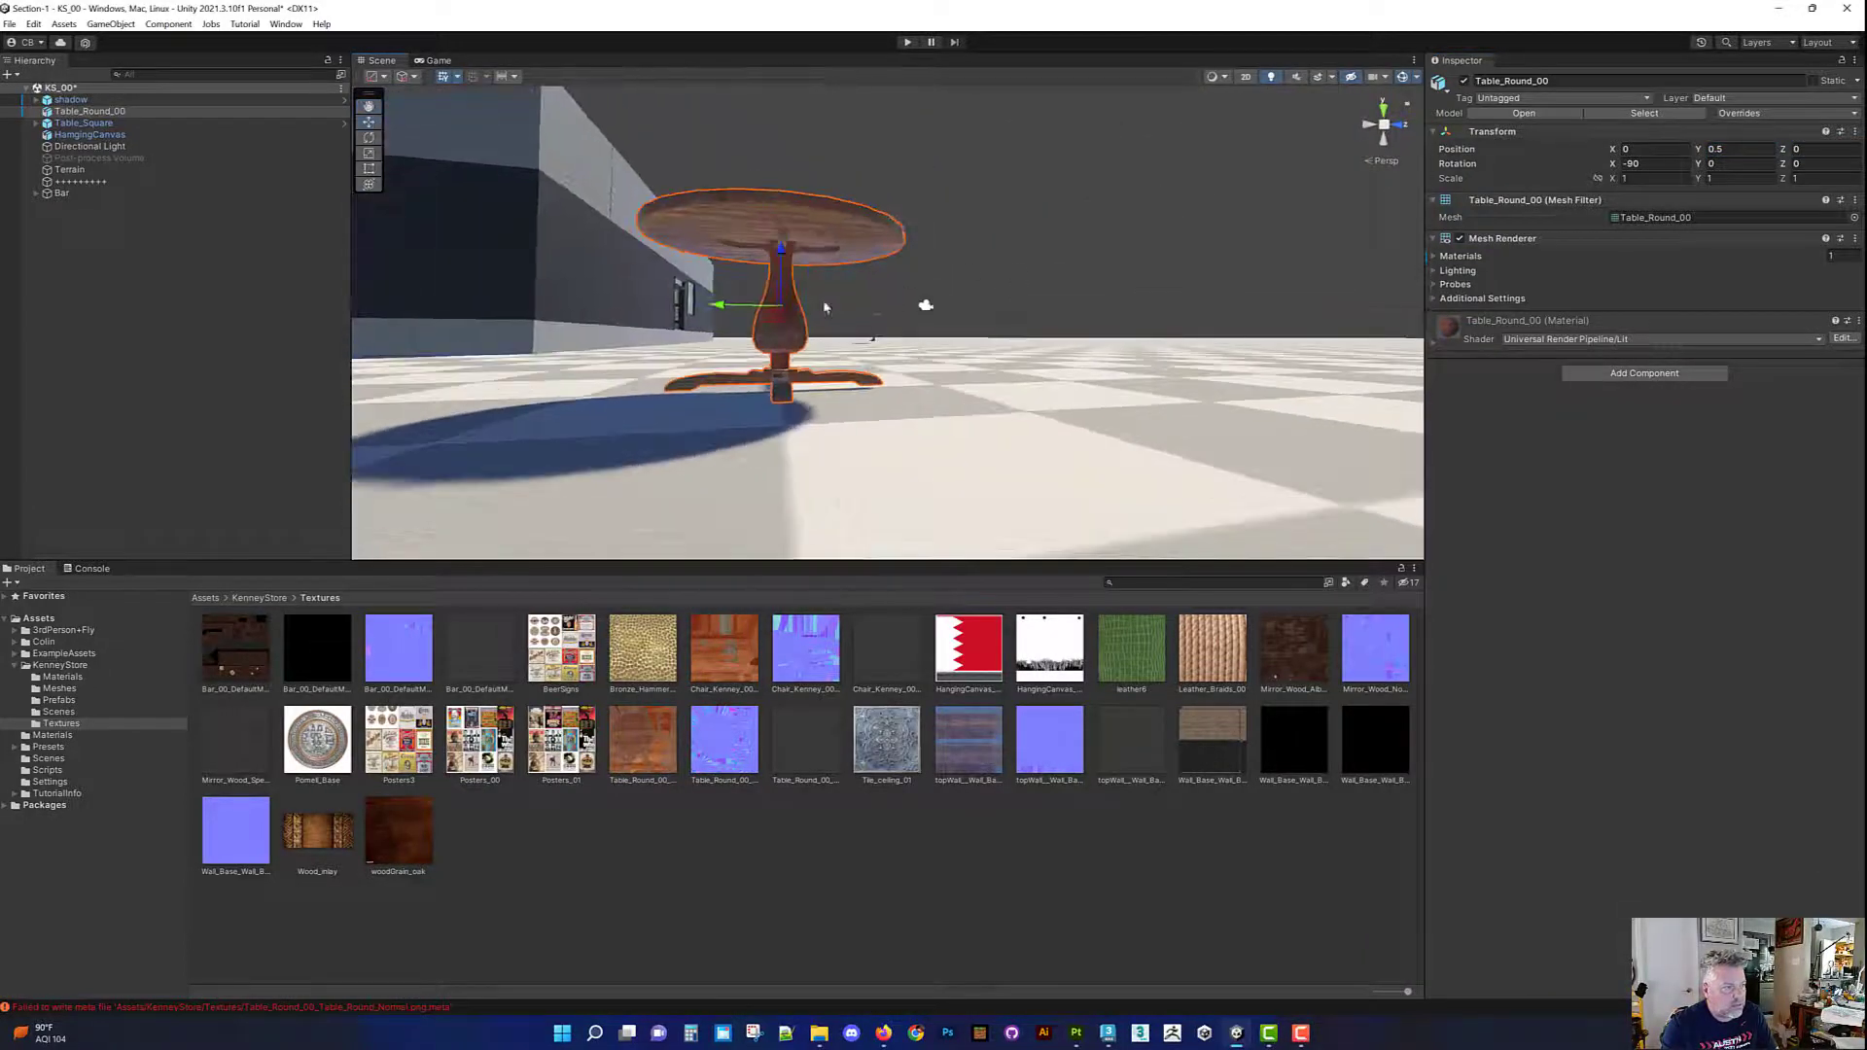
left_click_drag(781, 272, 819, 352)
scroll(819, 352, "down", 2)
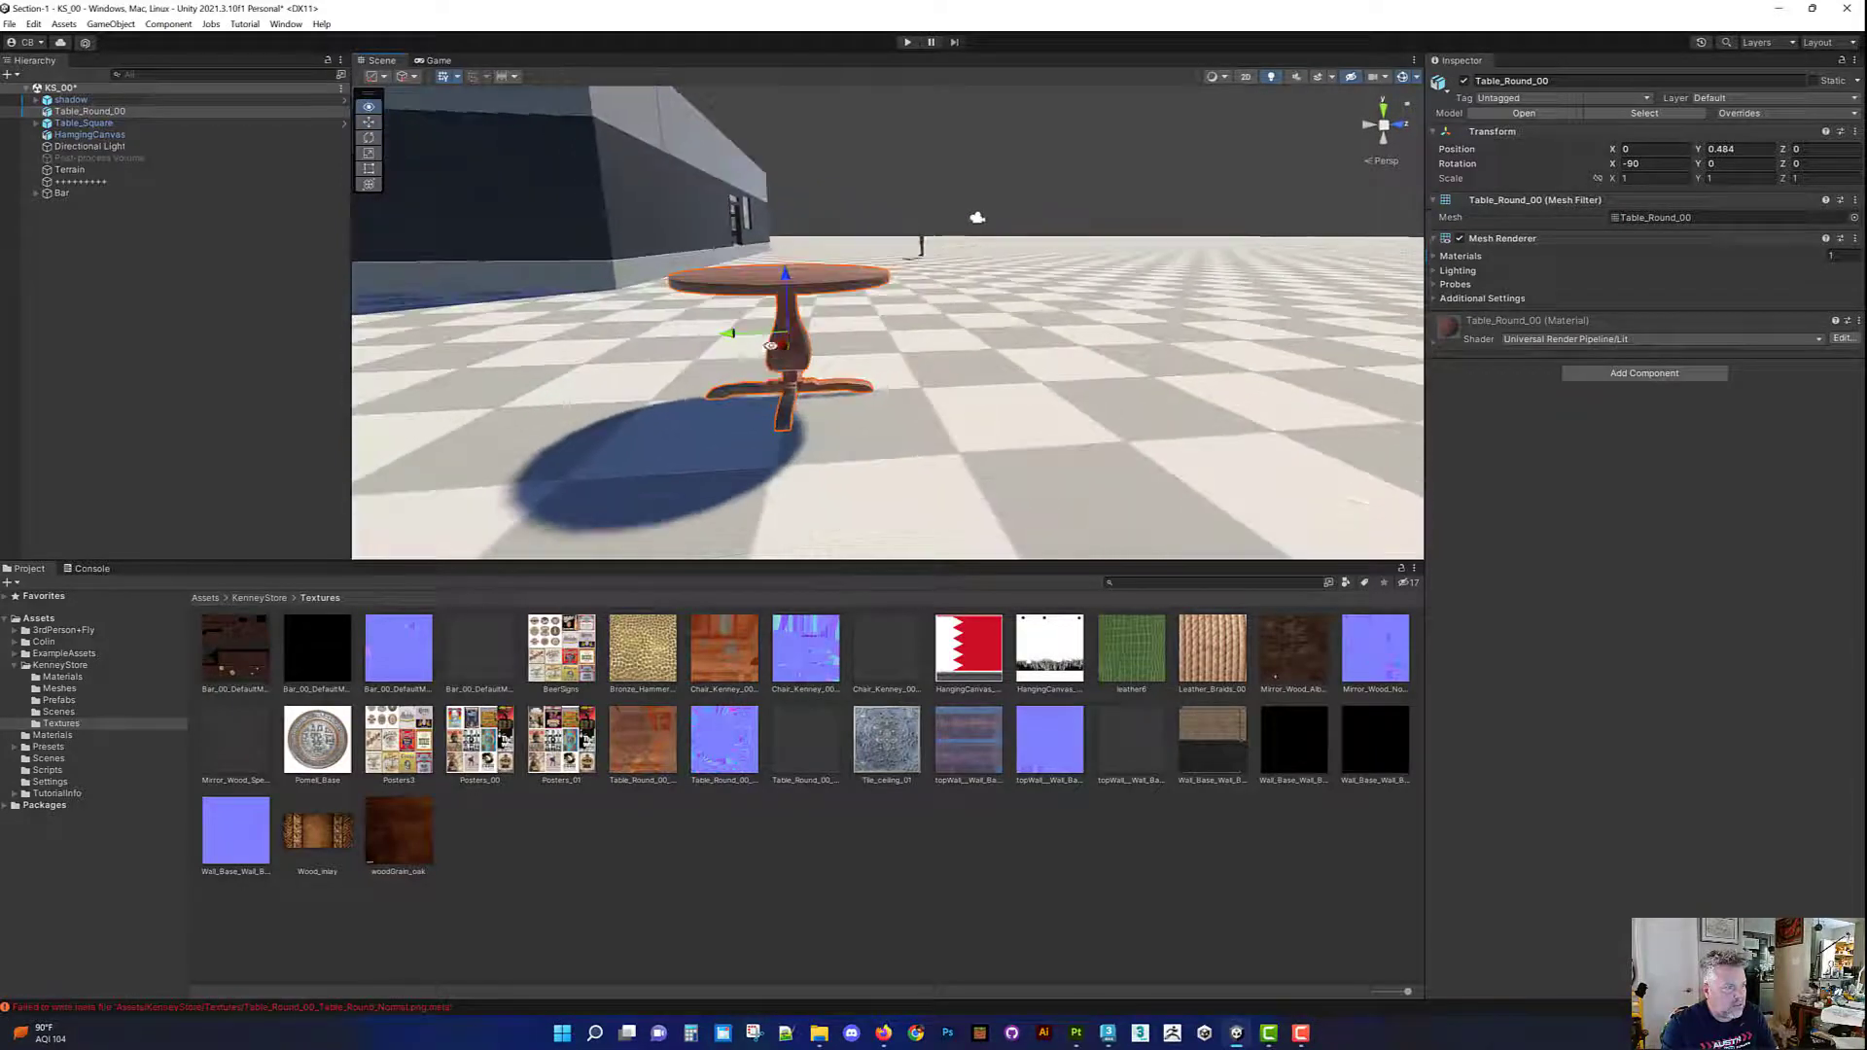
middle_click_drag(819, 352, 929, 321)
Step: Move Table_Round_00 to the end of the hierarchy and create an empty object named Table_Round_ below it
left_click_drag(97, 112, 94, 206)
left_click(85, 230)
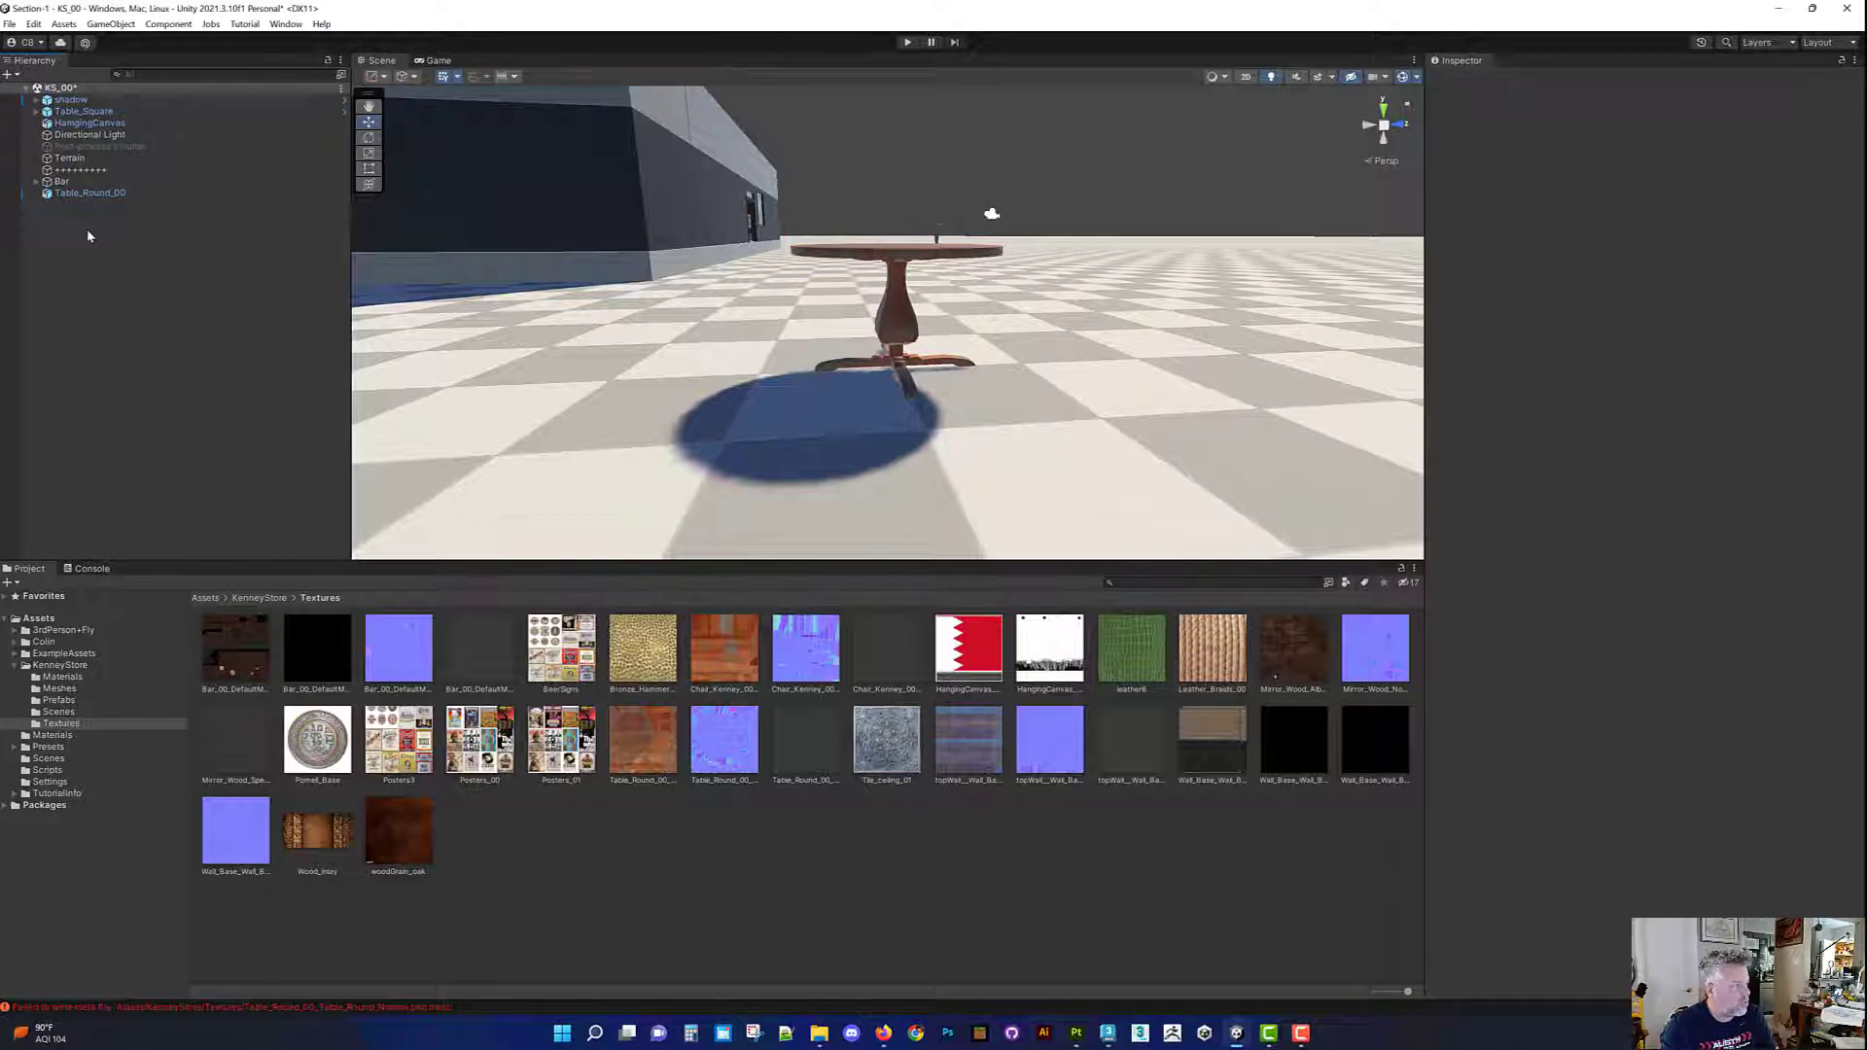
right_click(85, 229)
left_click(141, 415)
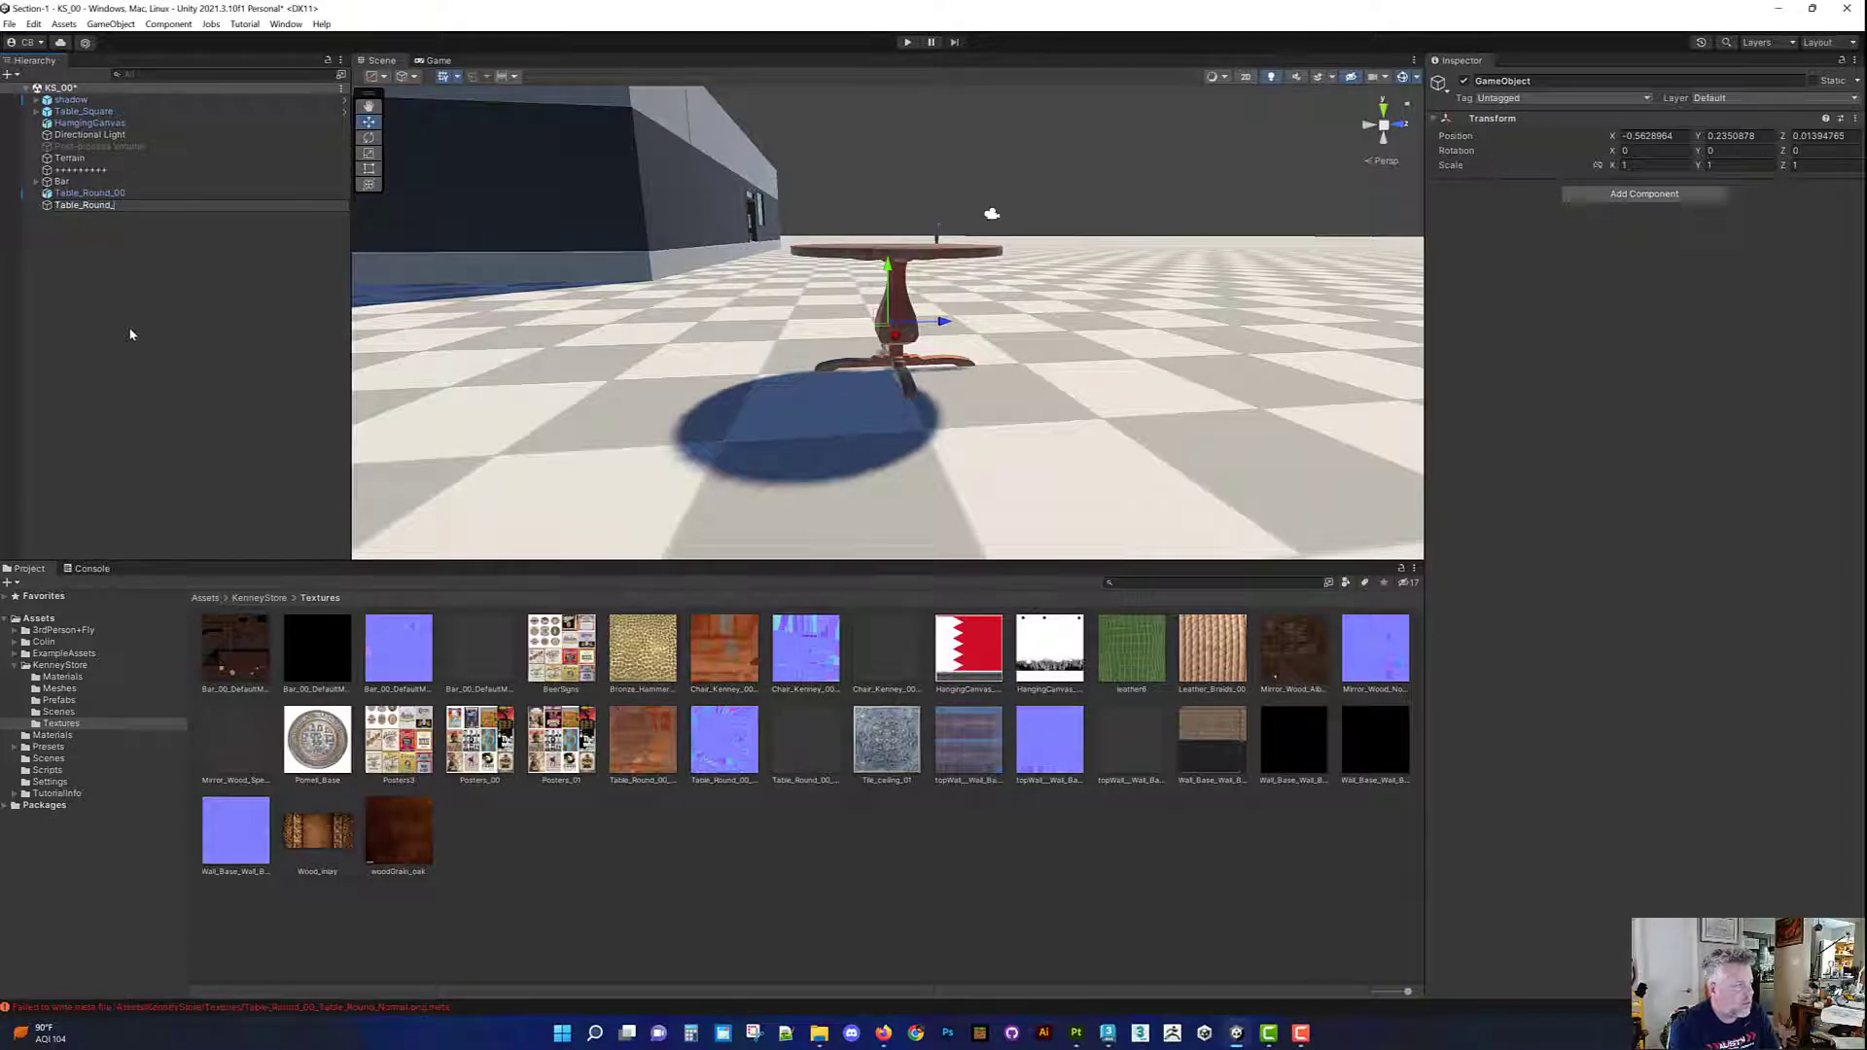
key("Return")
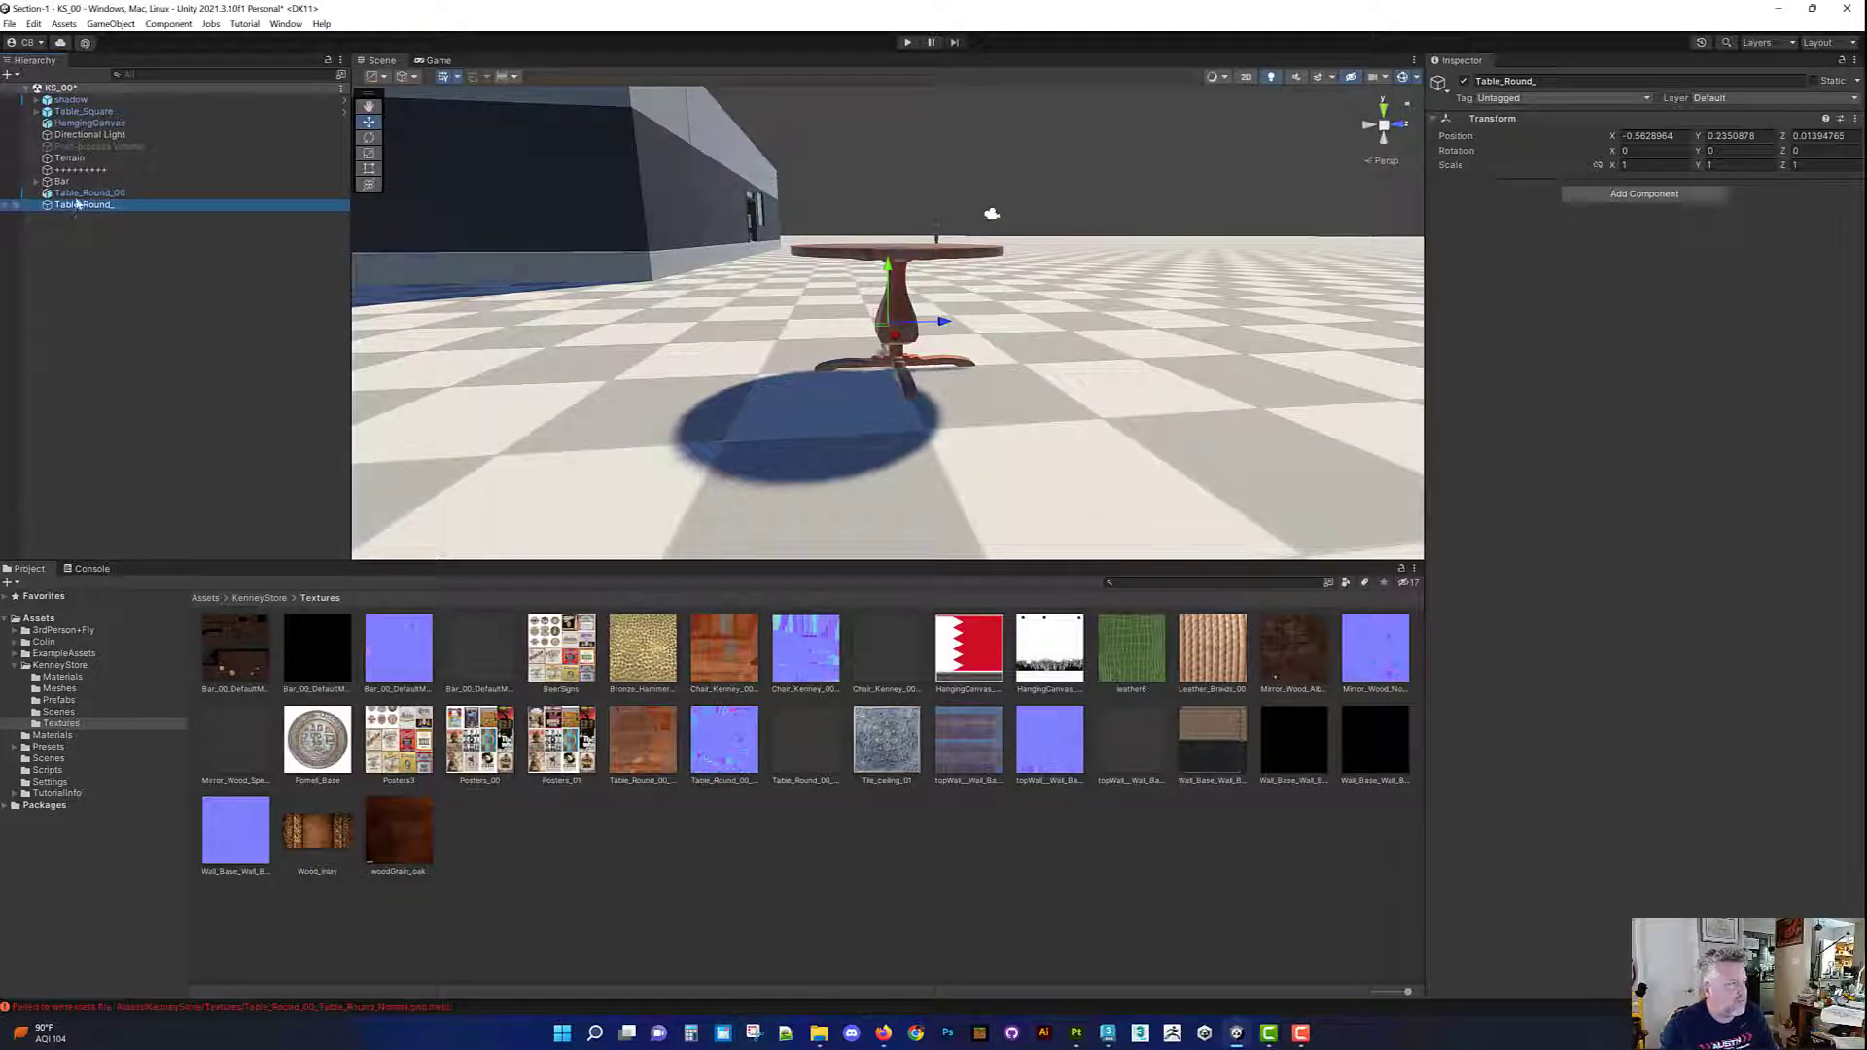
Step: Make Table_Round_00 a child of the empty Table_Round_ object and inspect the textured tabletop
left_click_drag(87, 193, 83, 206)
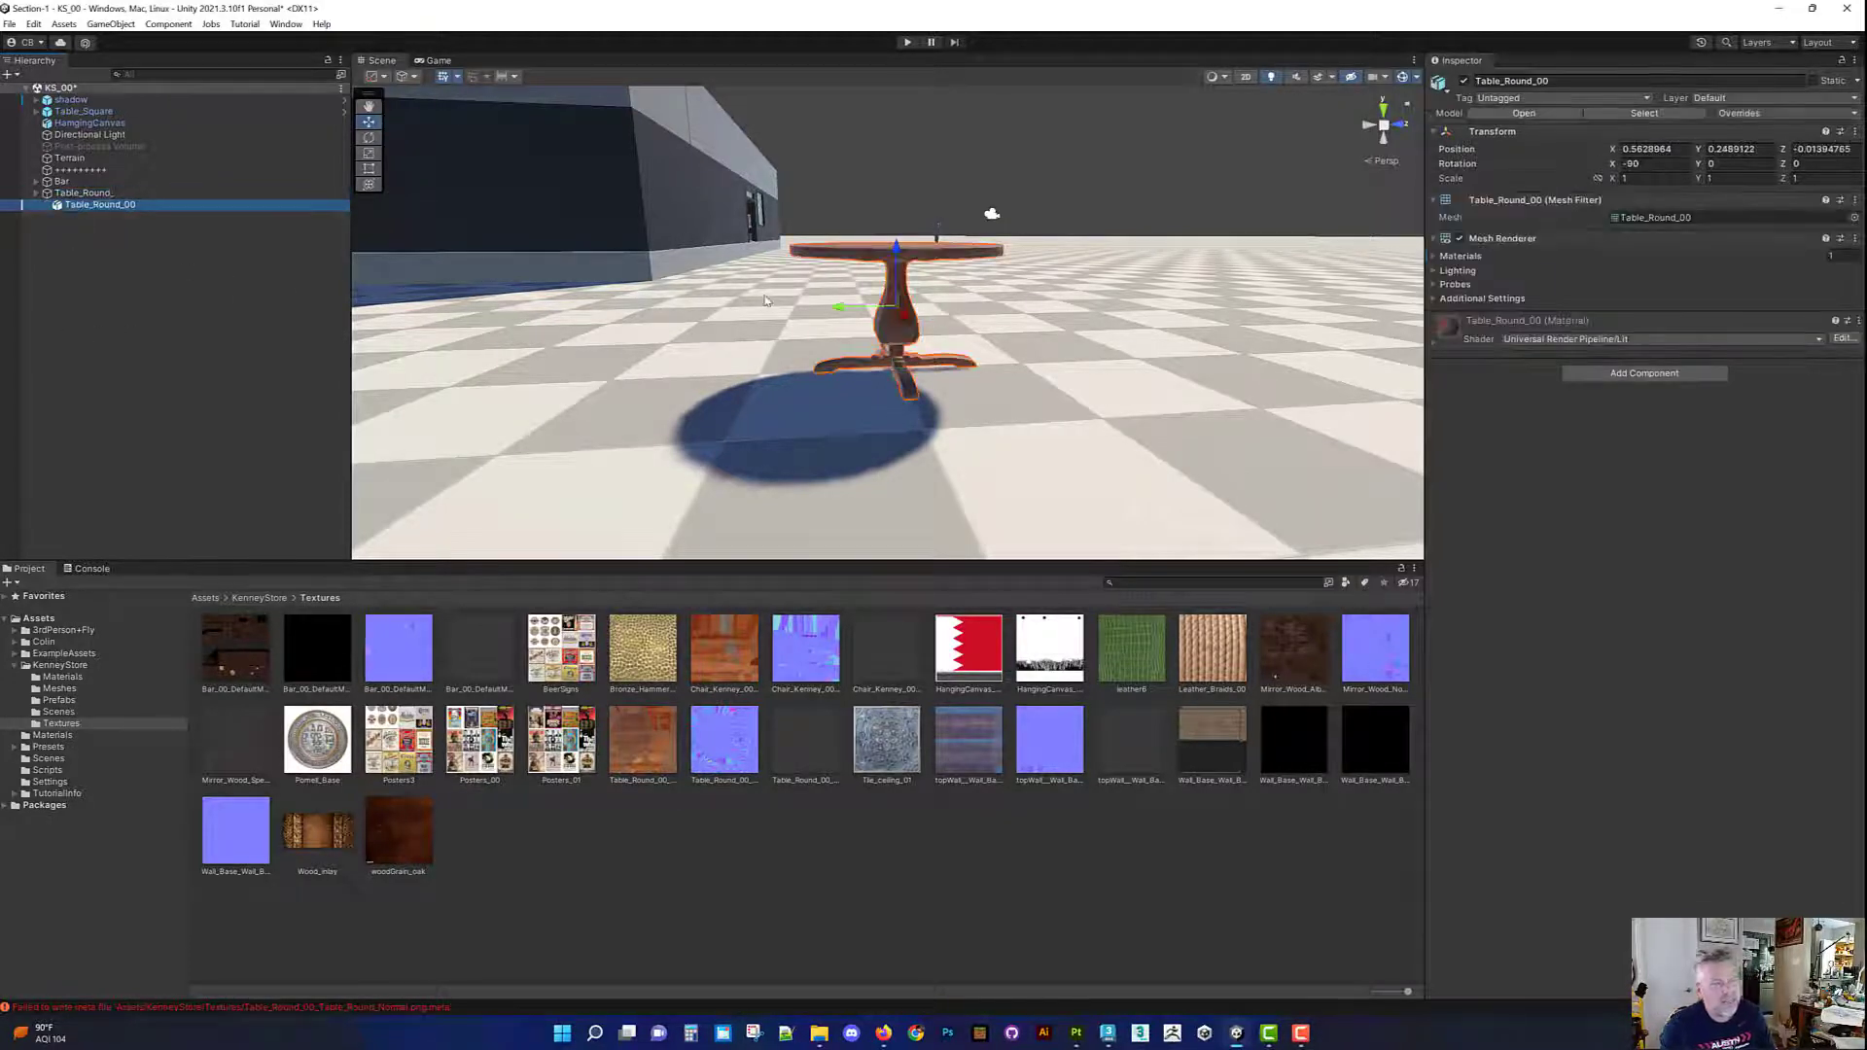
left_click_drag(829, 256, 1020, 406, "alt")
scroll(1020, 405, "up", 5)
scroll(857, 281, "down", 3)
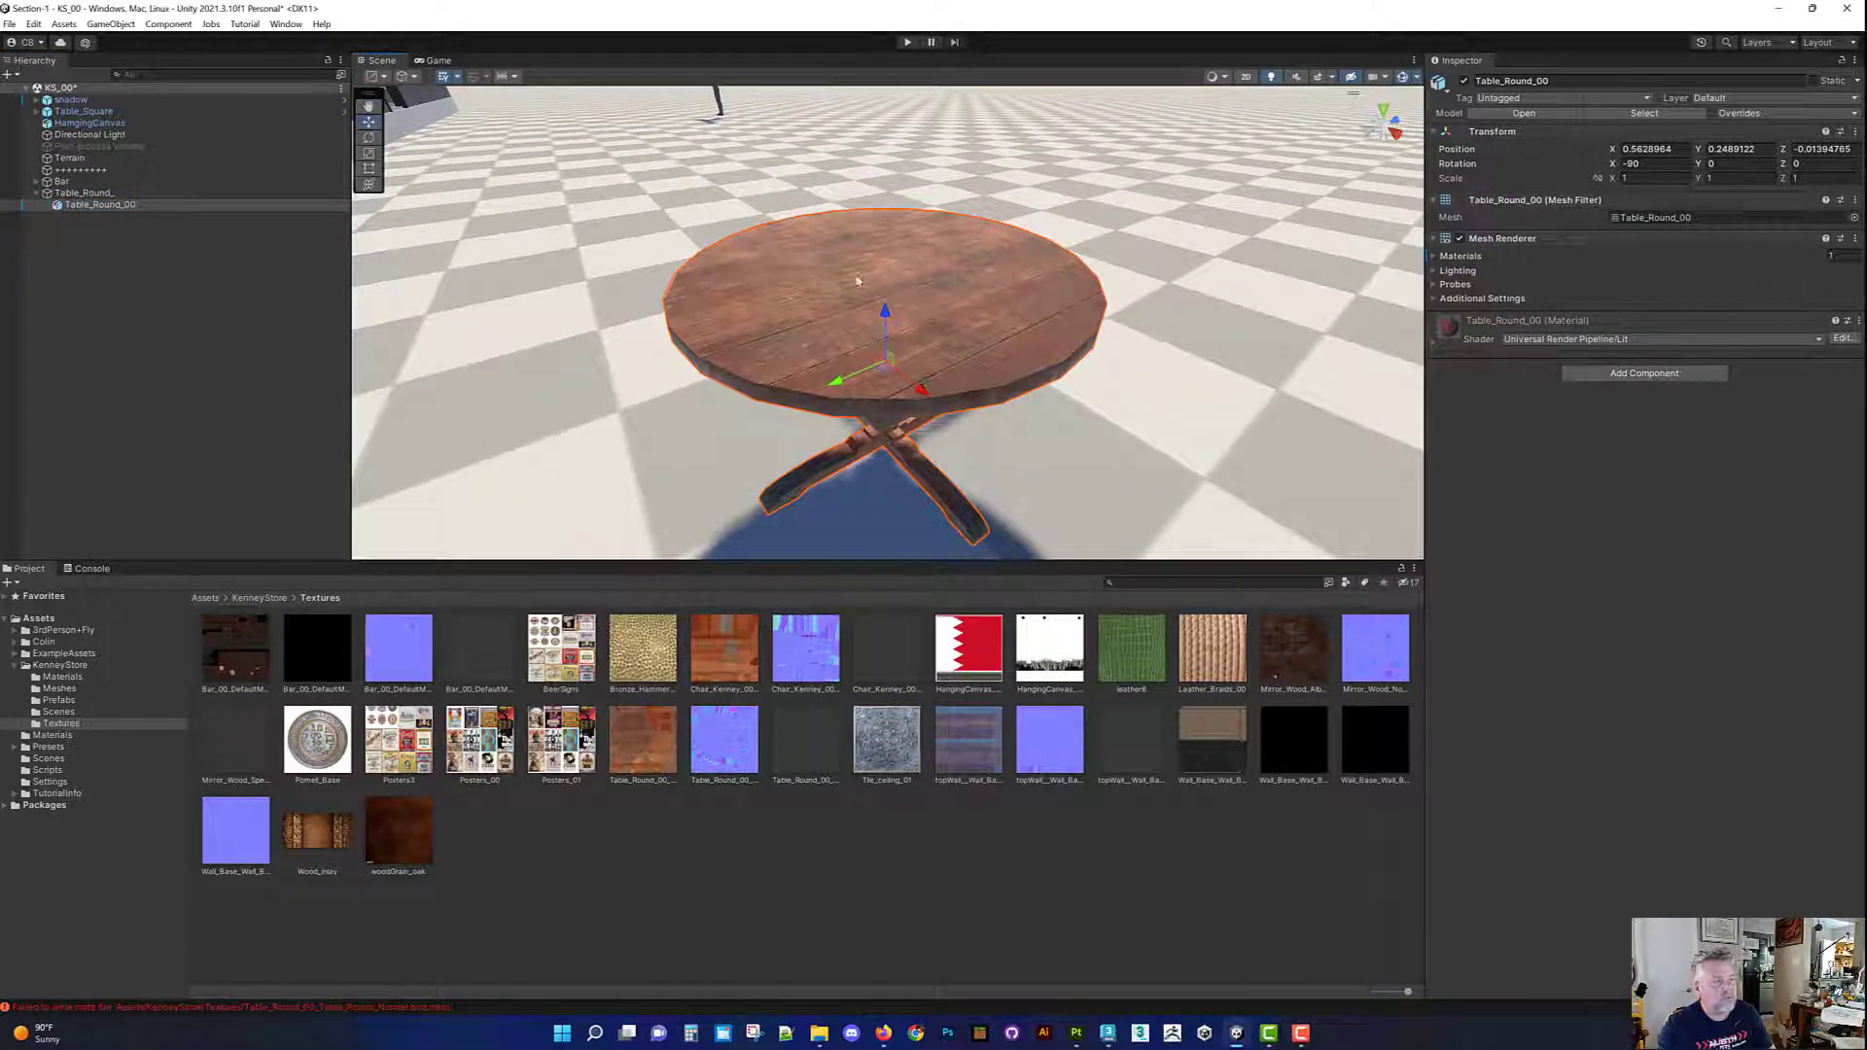
left_click_drag(857, 281, 907, 250, "alt")
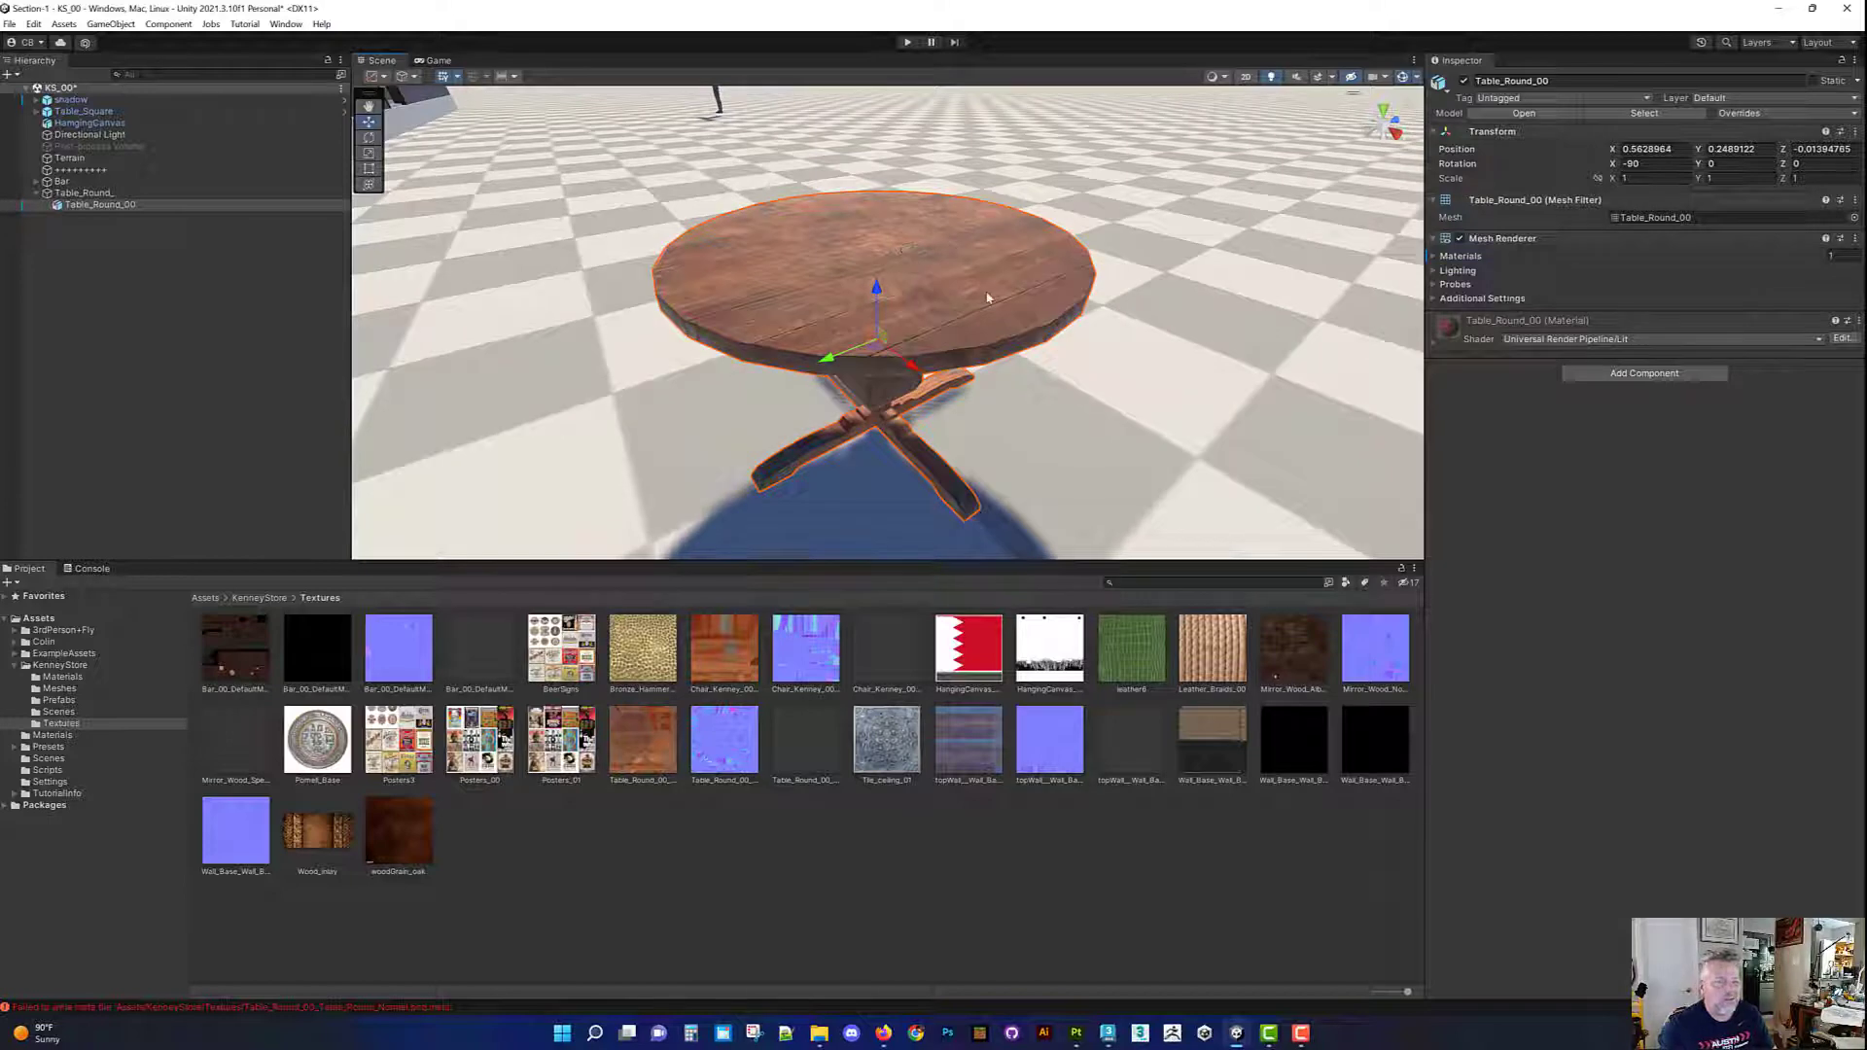
left_click(110, 206)
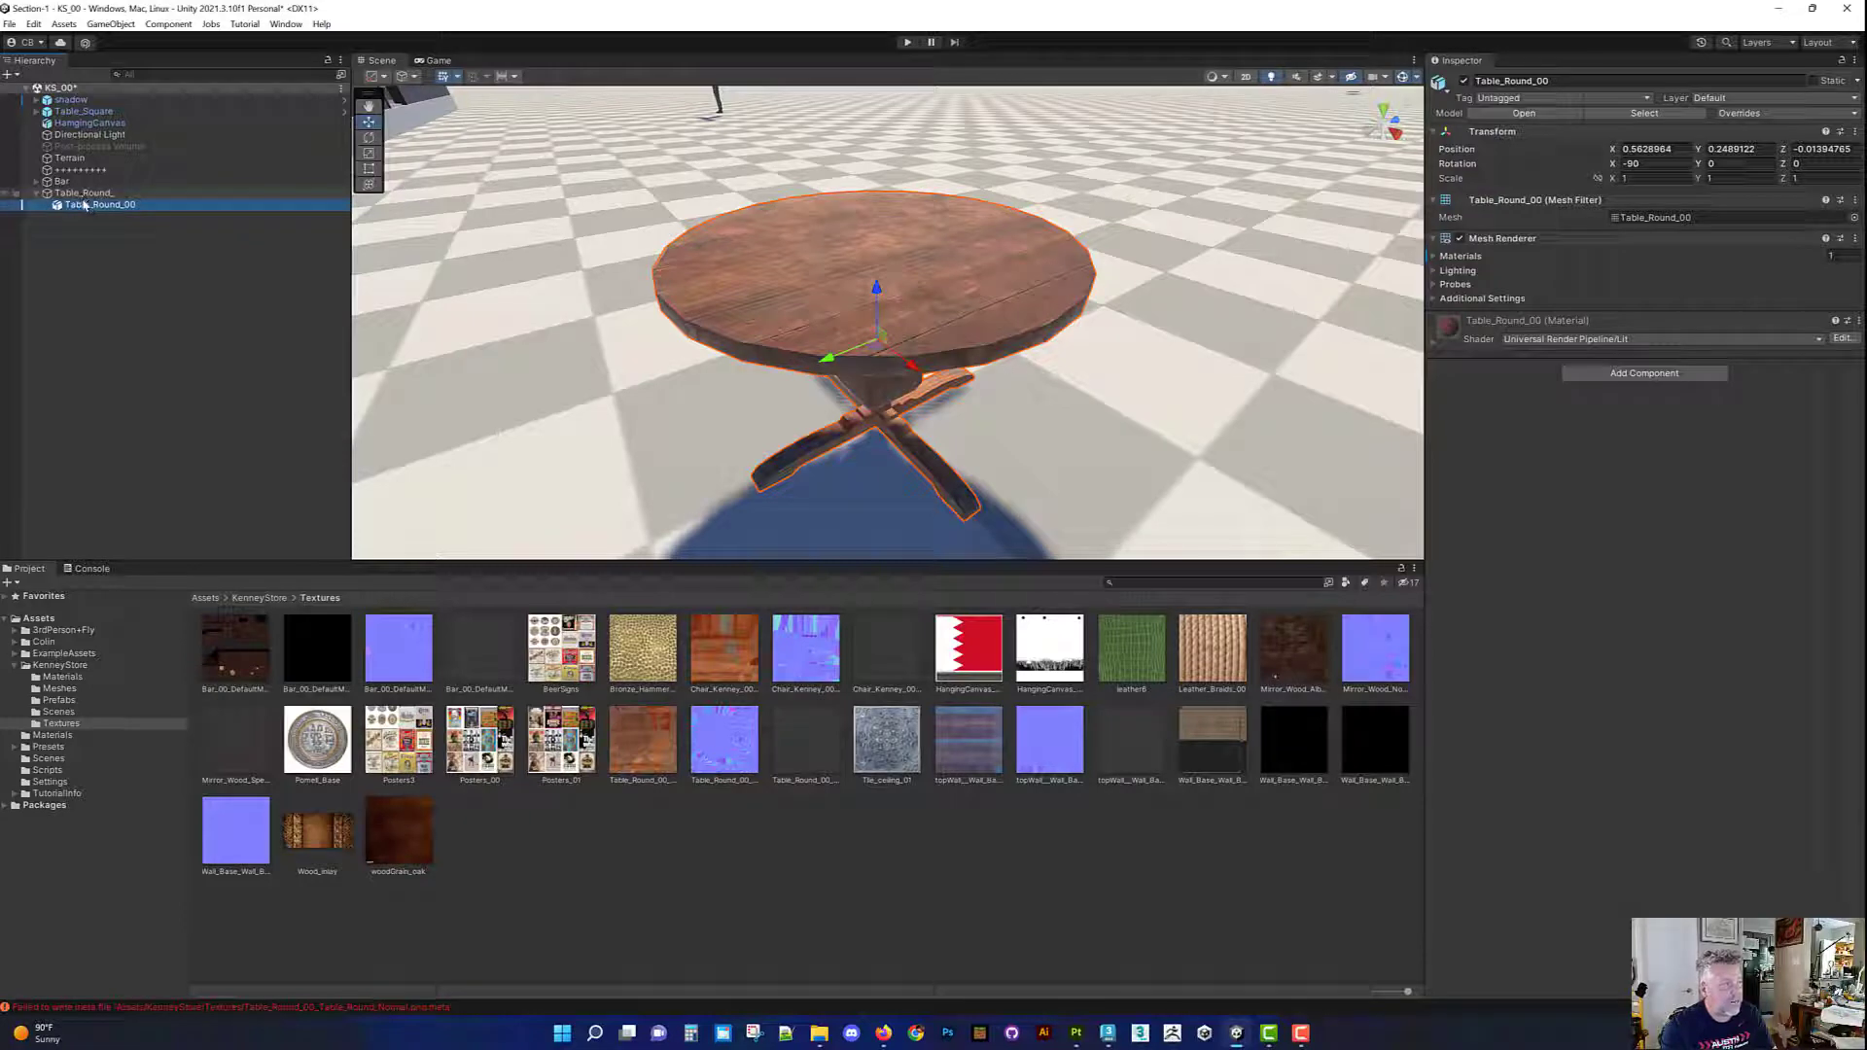
left_click_drag(98, 204, 95, 187)
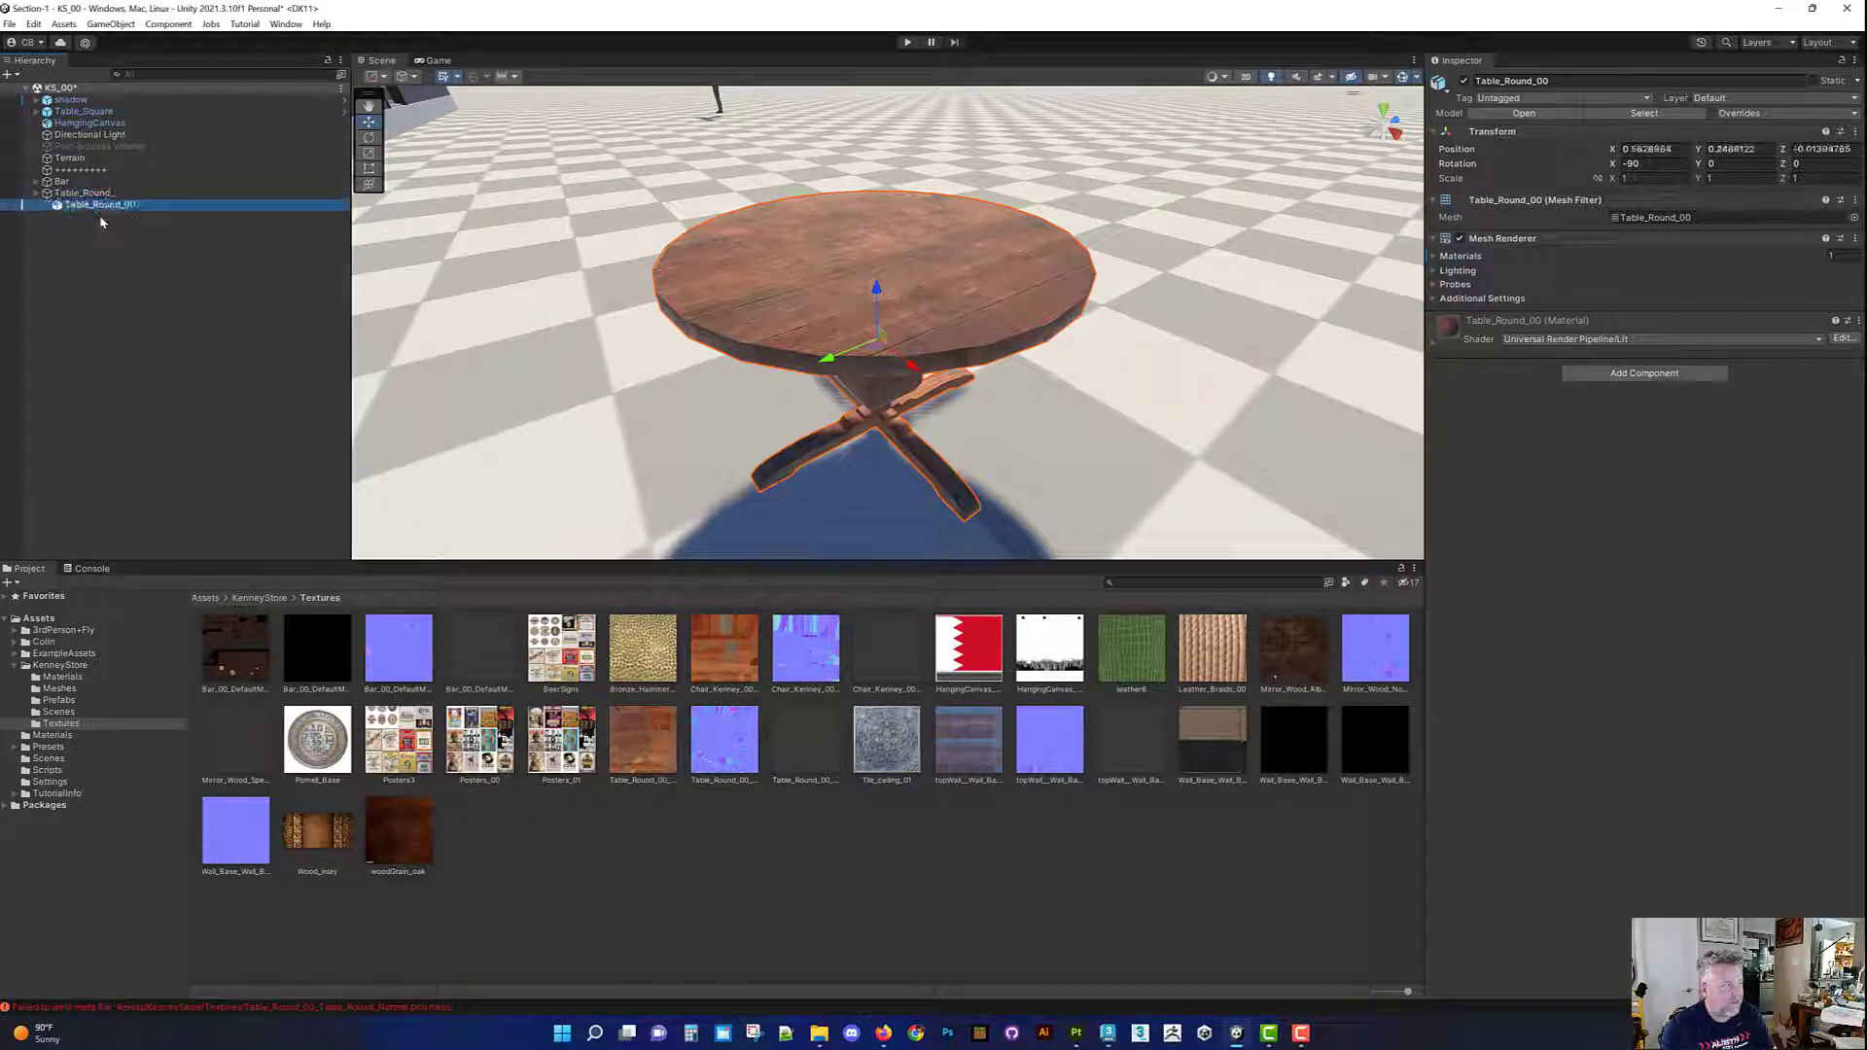
key("ctrl+z")
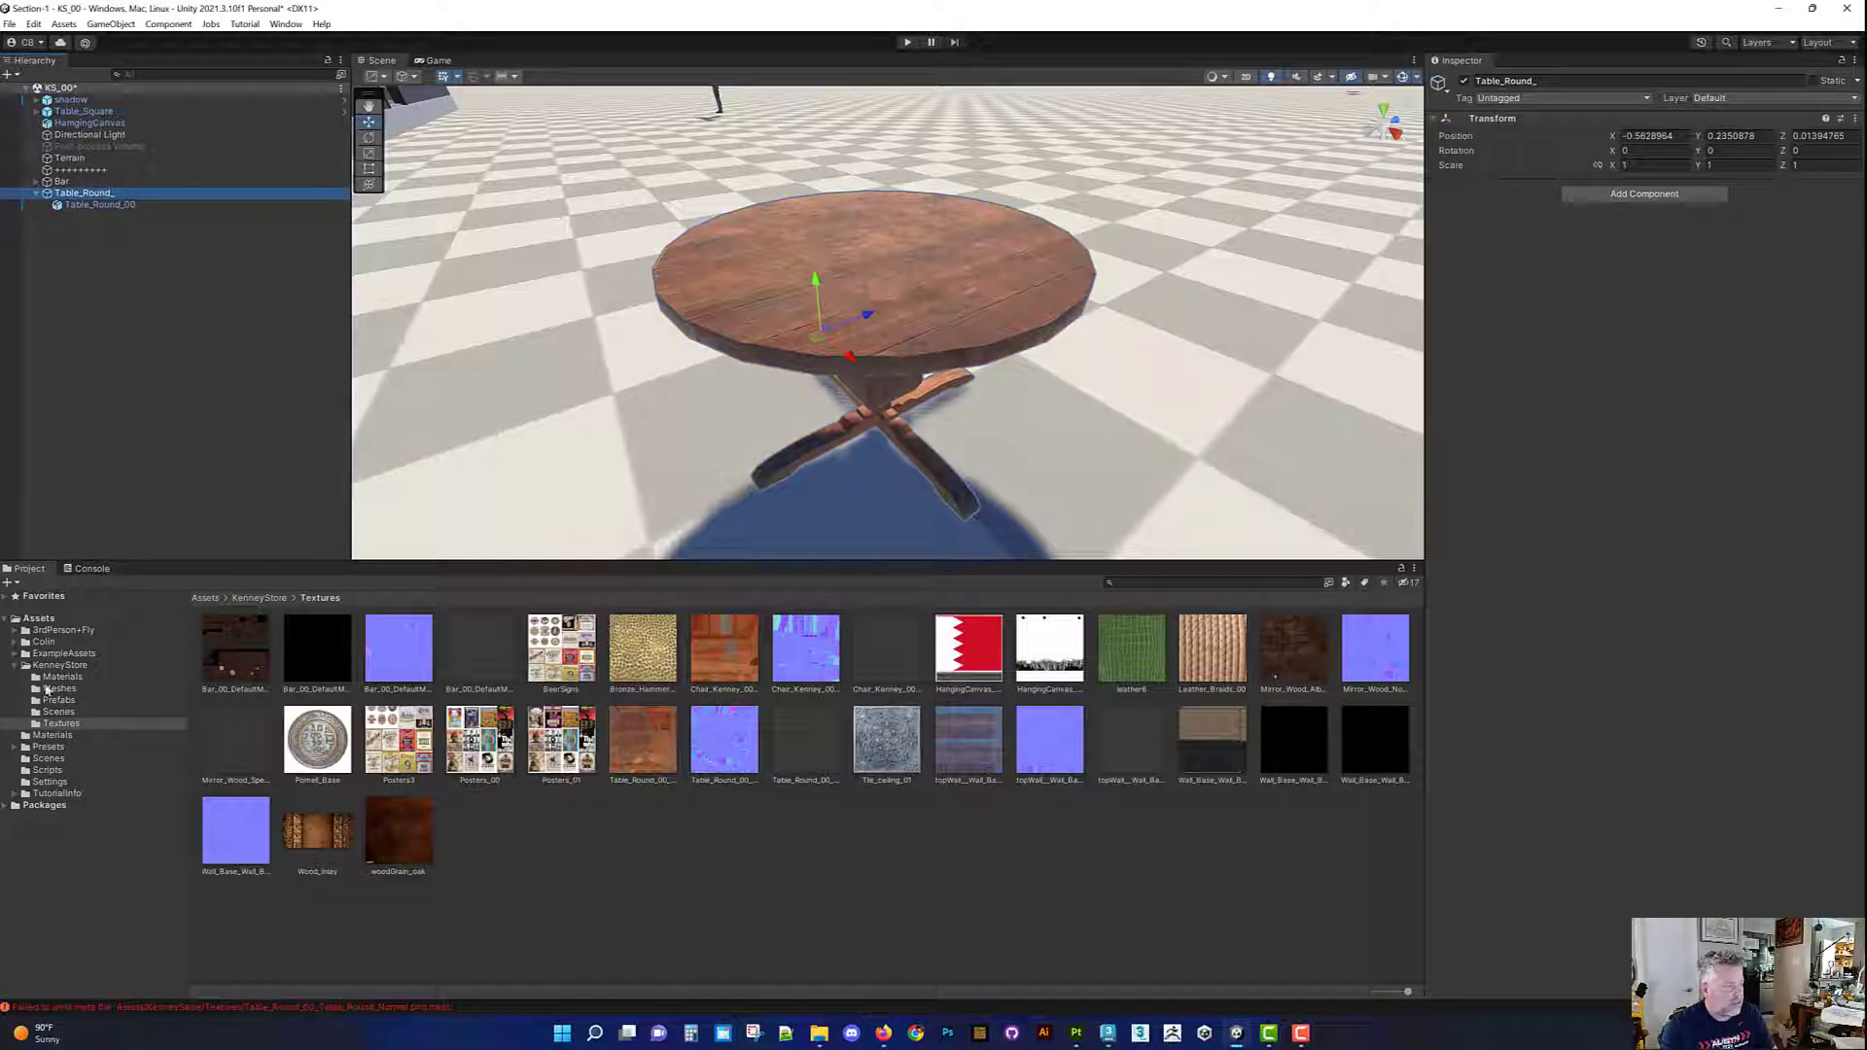
Step: Save the Table_Round_ object as a prefab in the KenneyStore Prefabs folder and open that prefab for editing
left_click(51, 656)
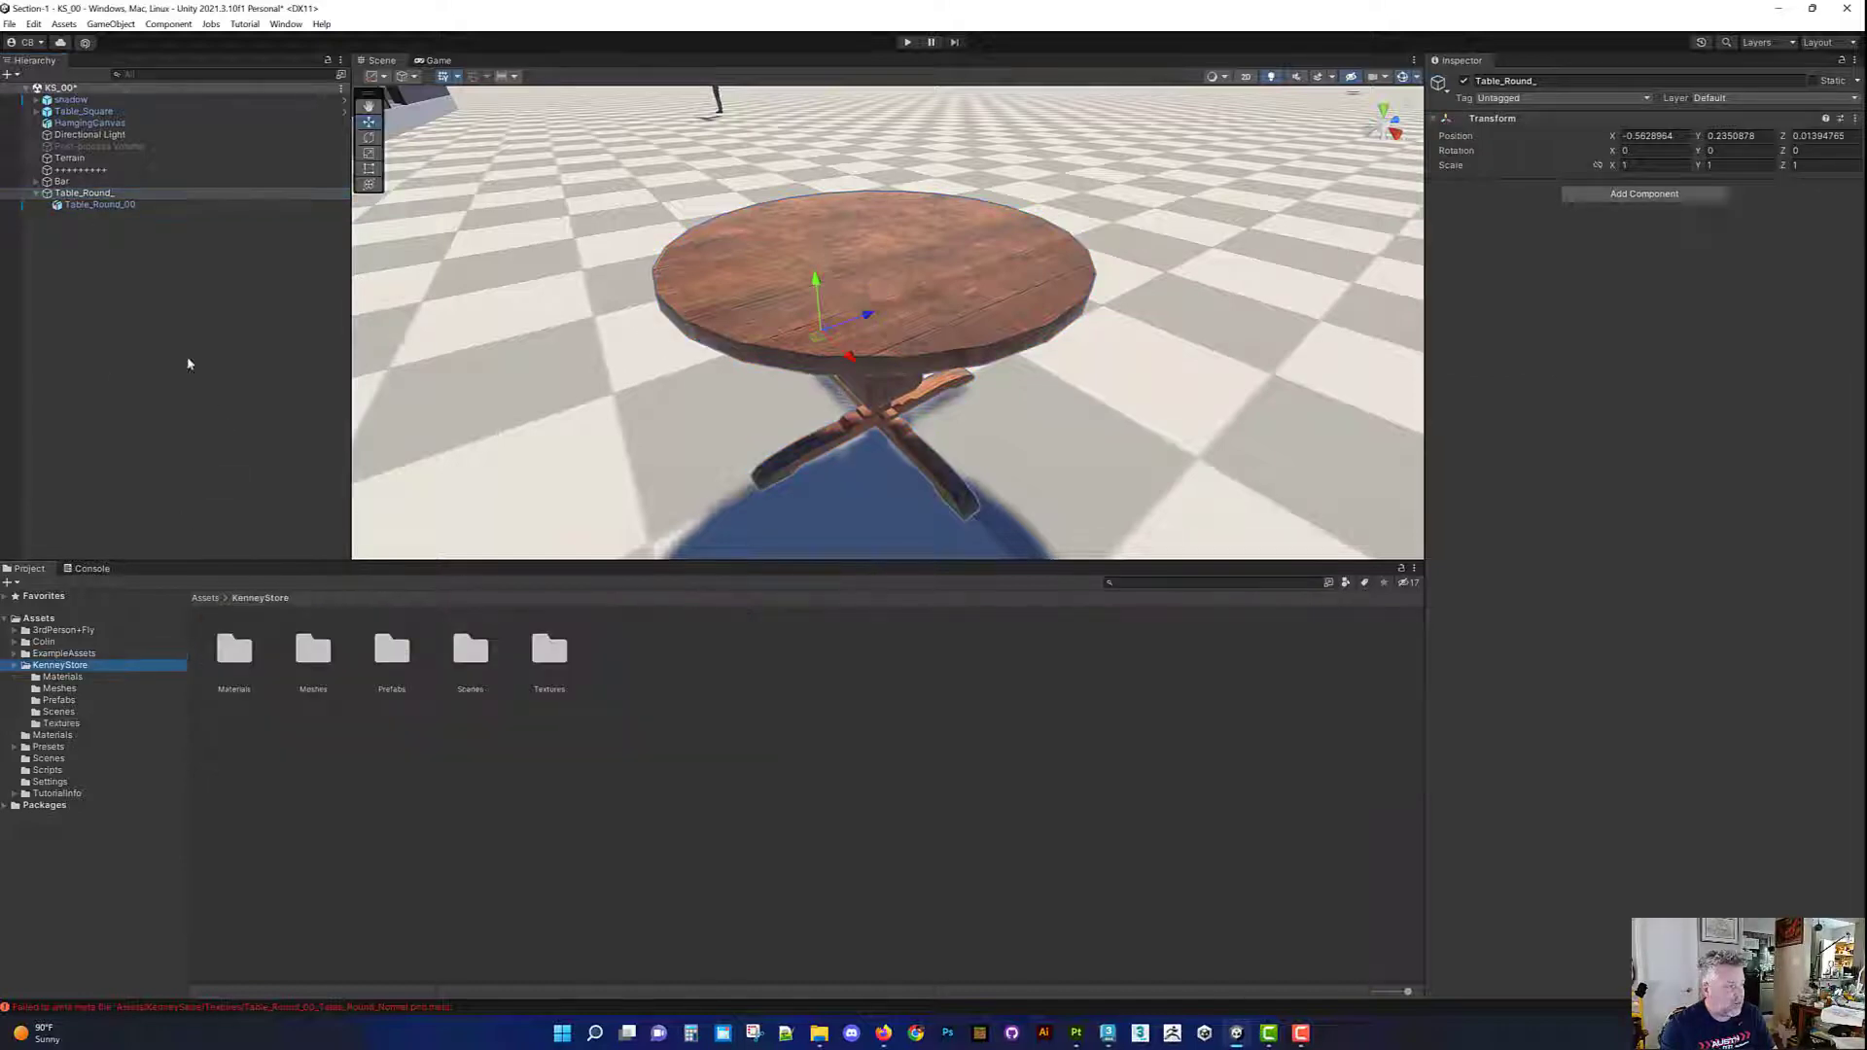
left_click_drag(343, 598, 426, 660)
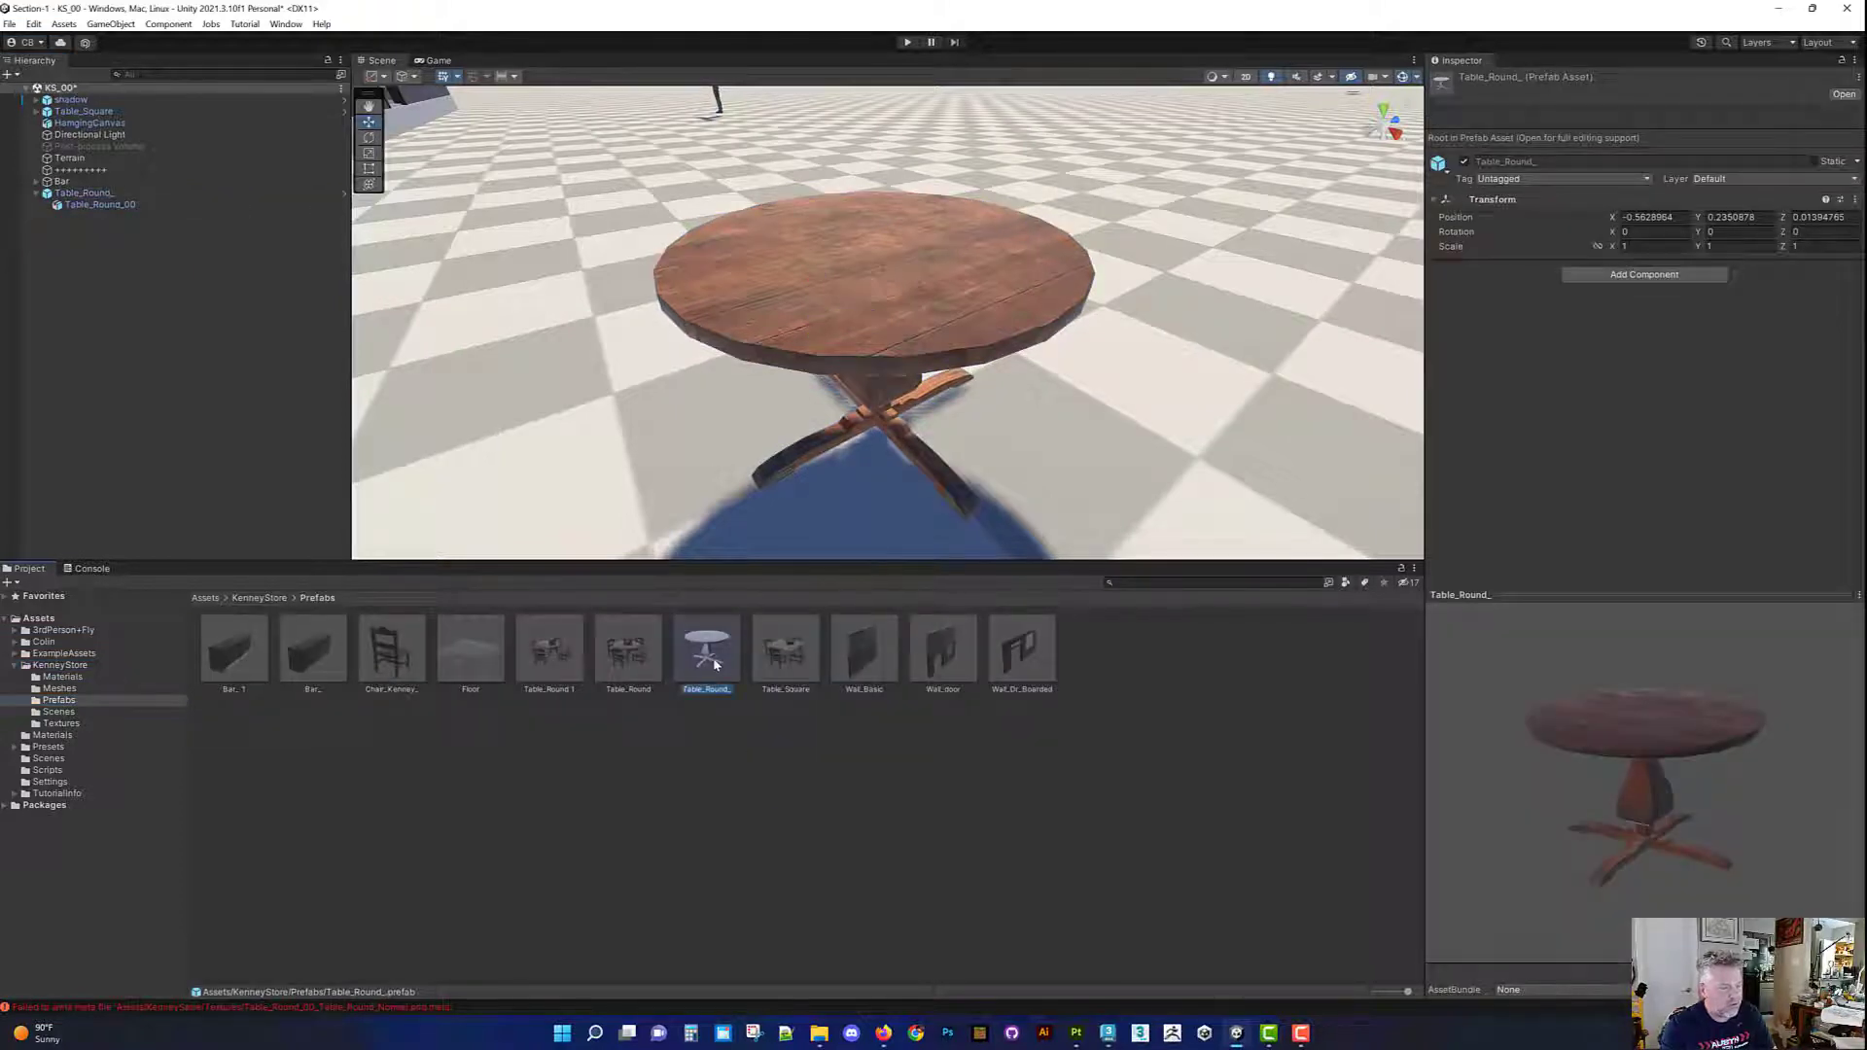
double_click(715, 665)
left_click_drag(933, 330, 1172, 248, "alt")
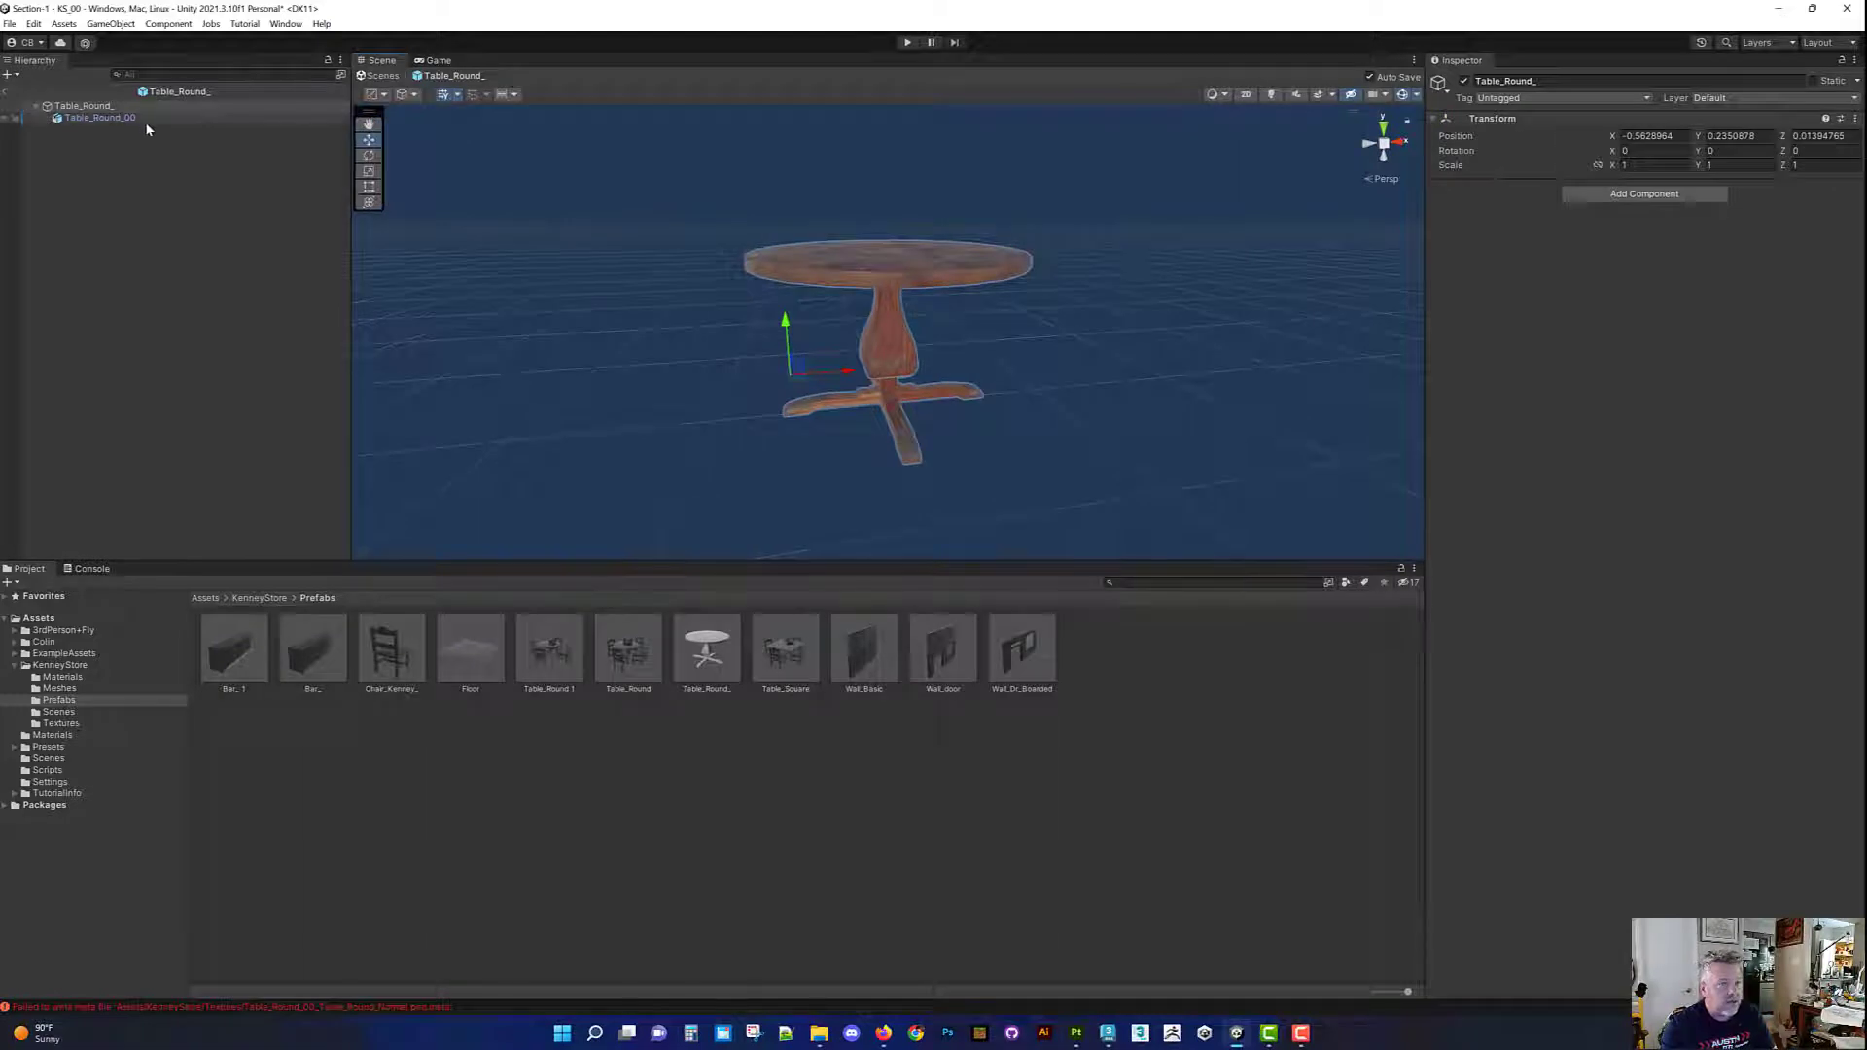
Step: Set the position of the prefab's root object Table_Round_ to X 0, Y 0 and Z 0
left_click(77, 107)
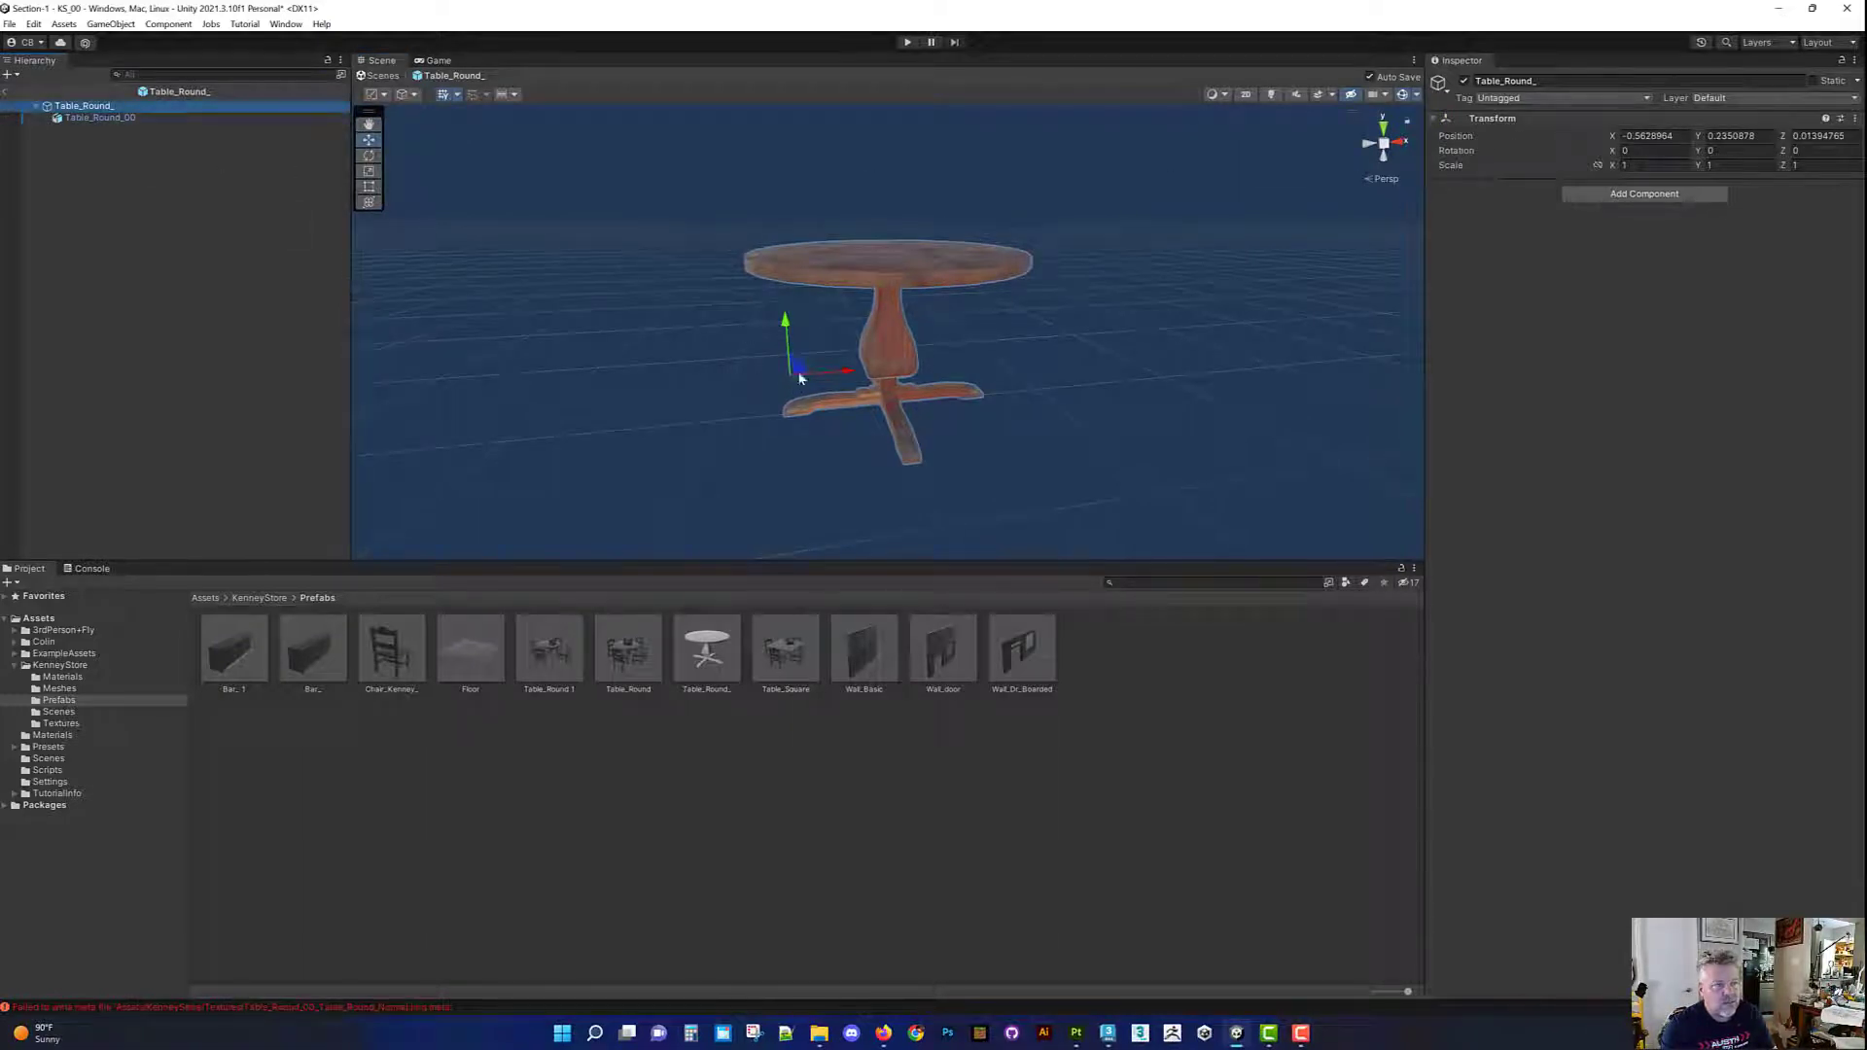
left_click(1659, 136)
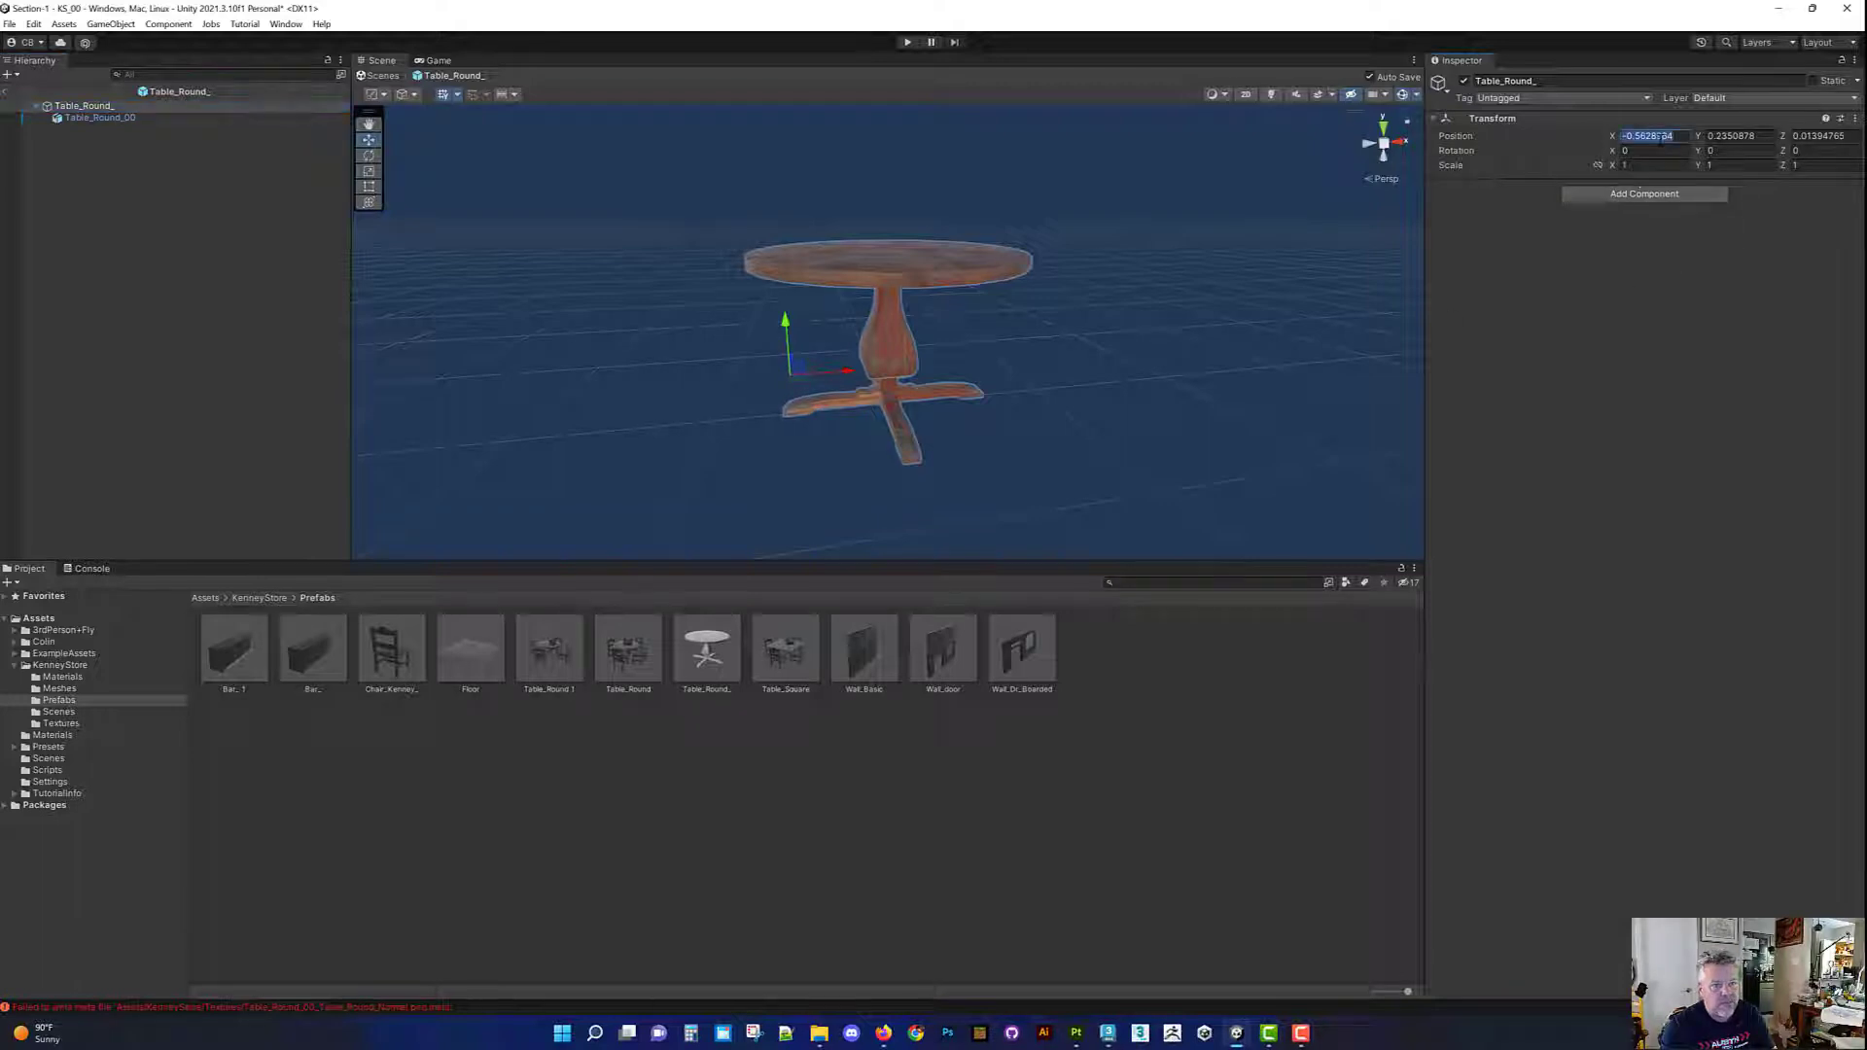
type("0")
key("Tab")
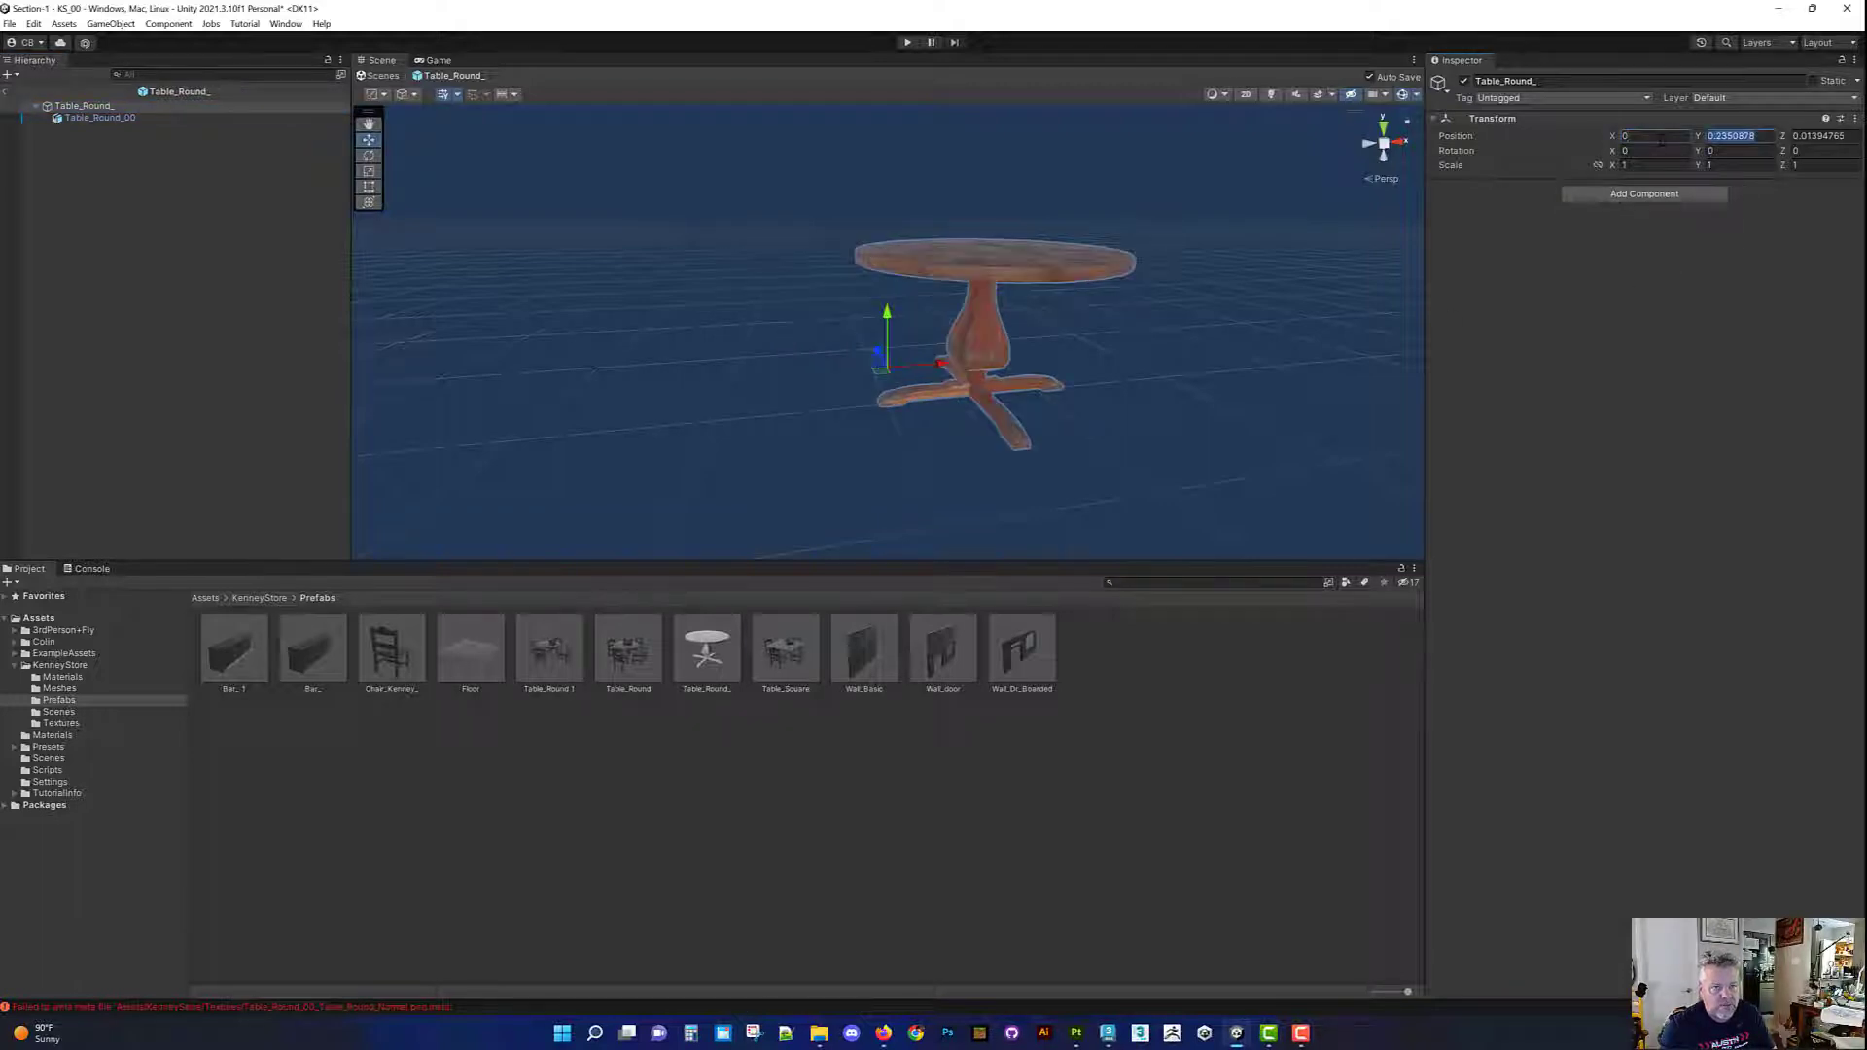
type("0")
key("Tab")
type("0")
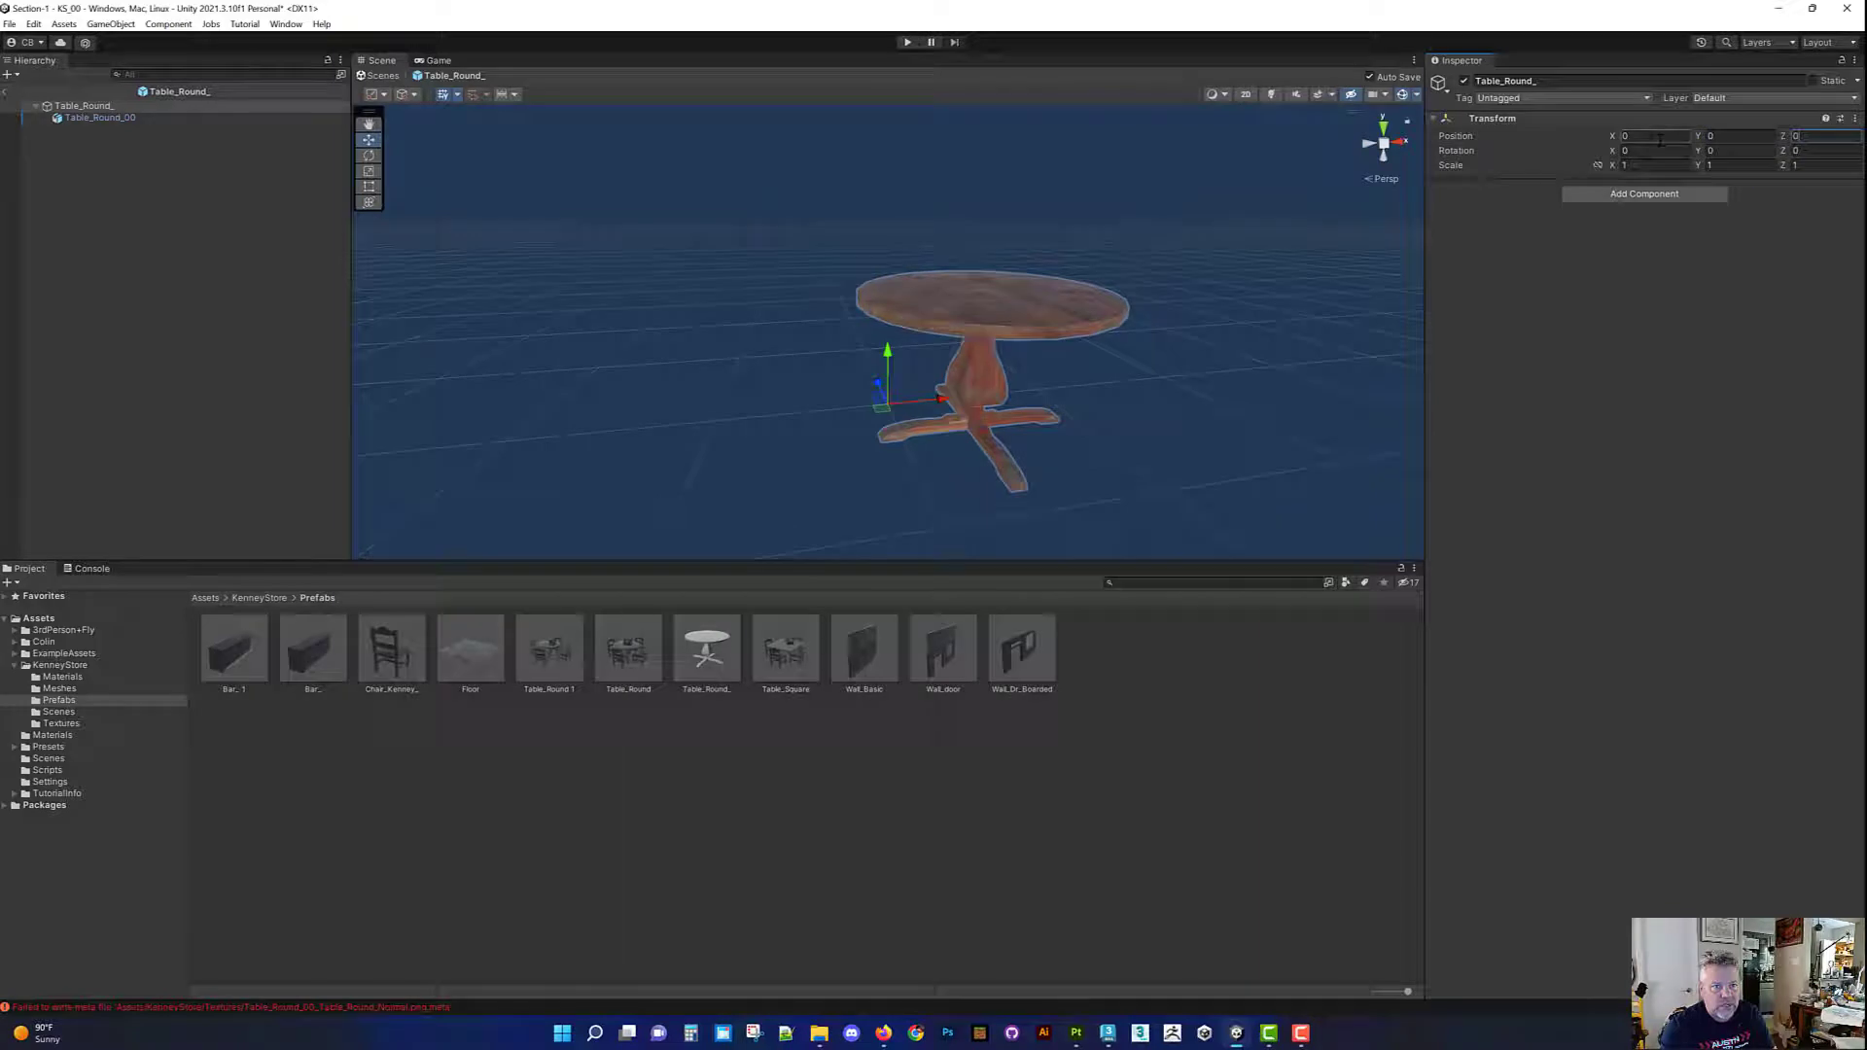
Step: Set the position of the child Table_Round_00 inside the prefab to X 0, Y 0.5 and Z 0
left_click(146, 117)
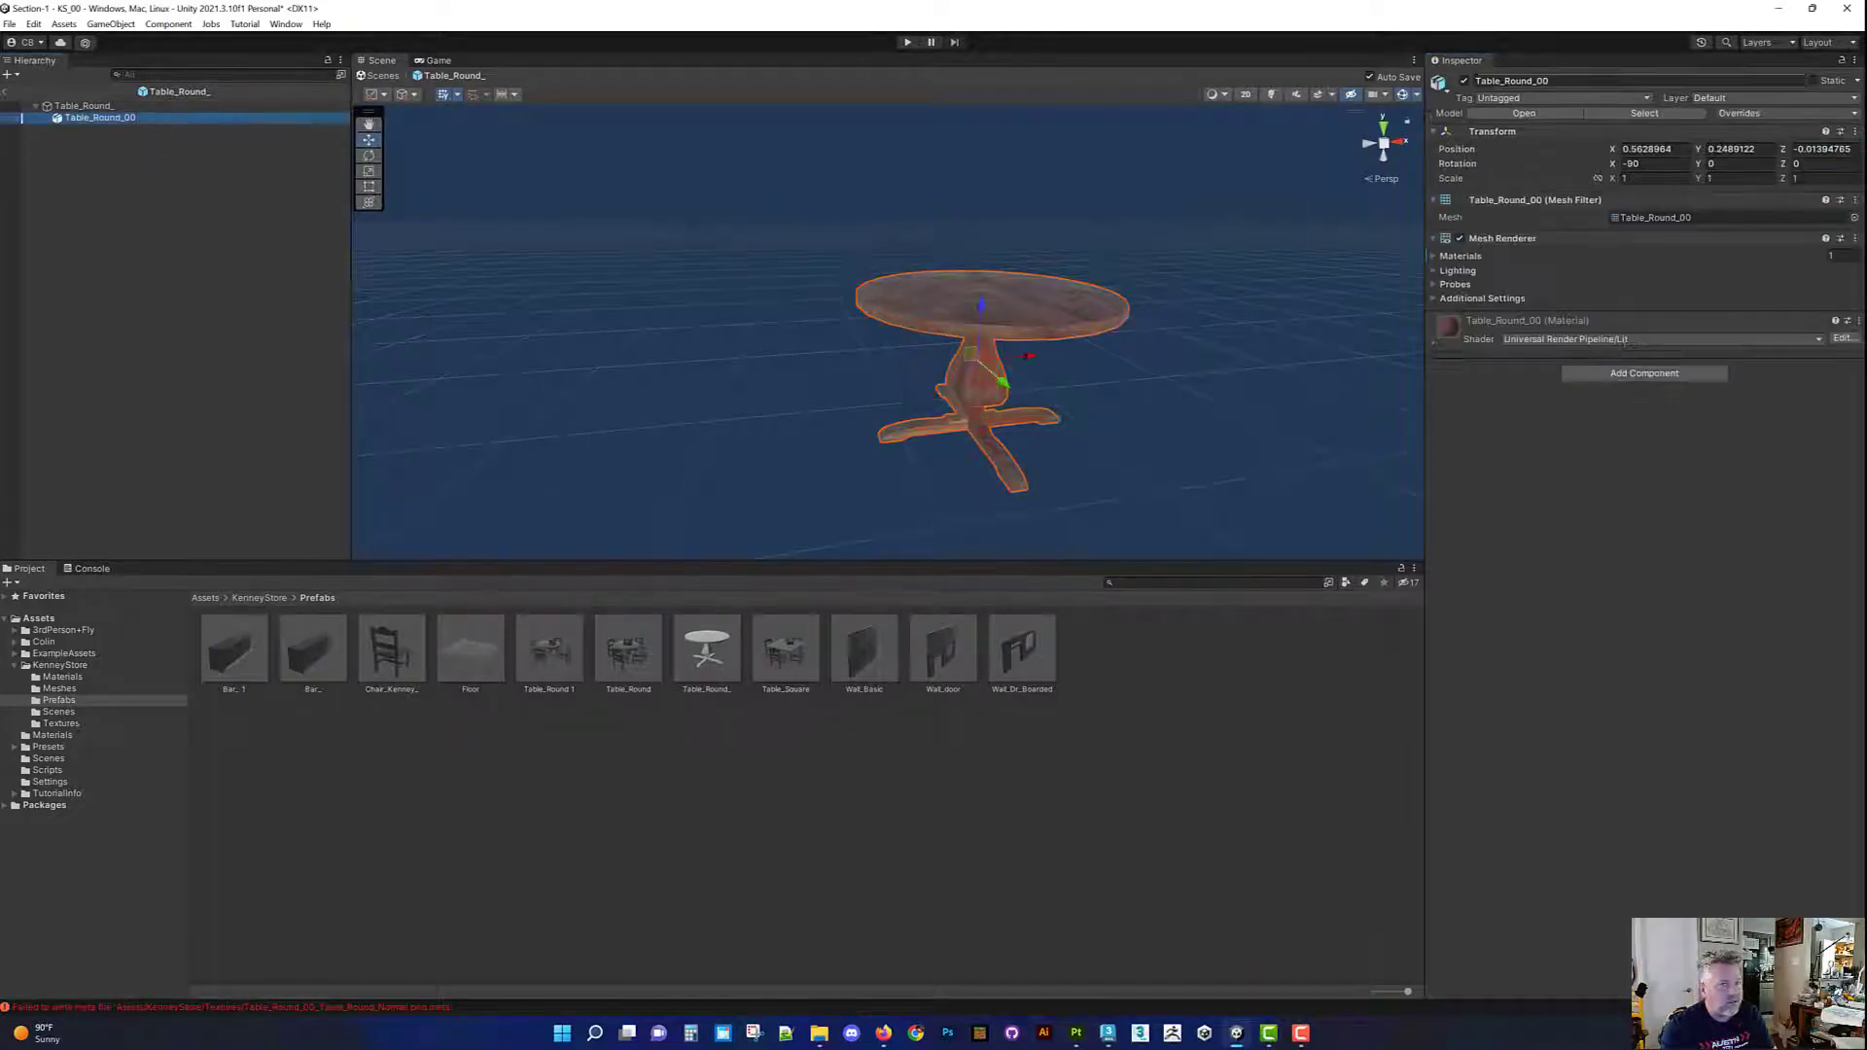
type("0")
key("Tab")
type("0")
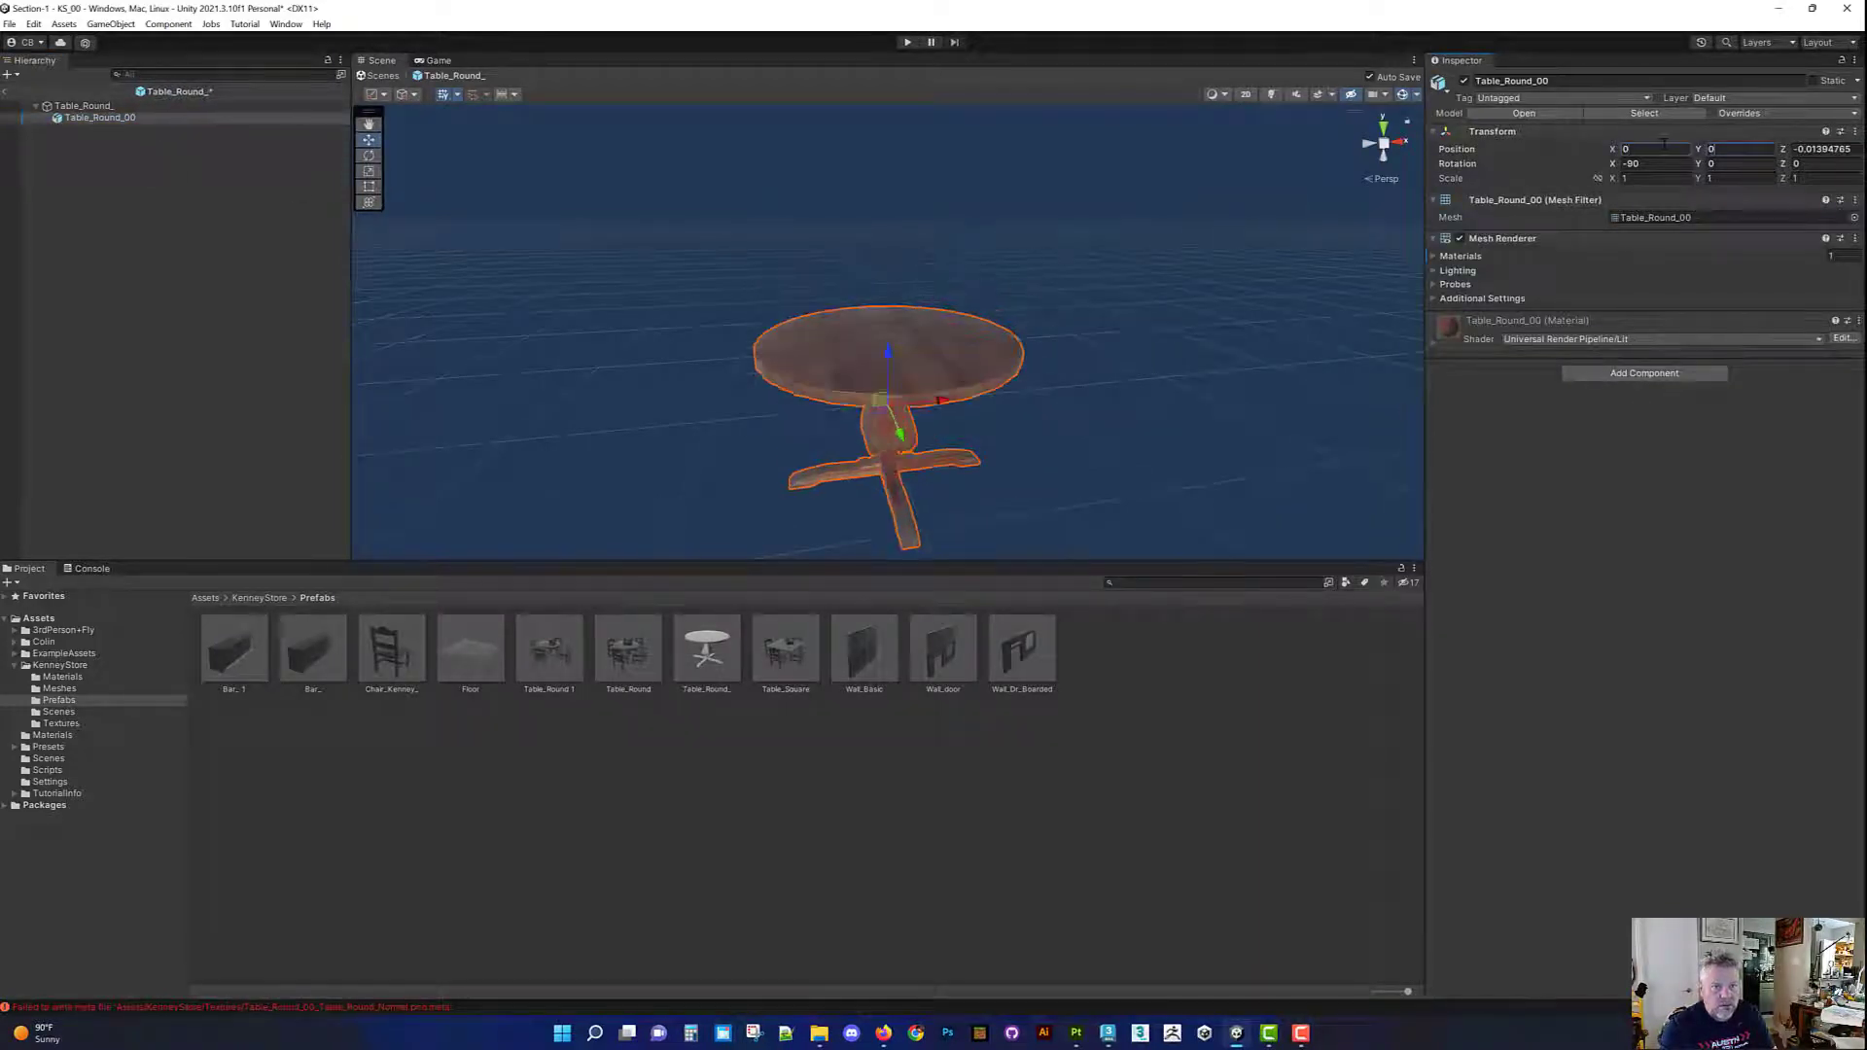
key("Tab")
type("0")
key("shift+Tab")
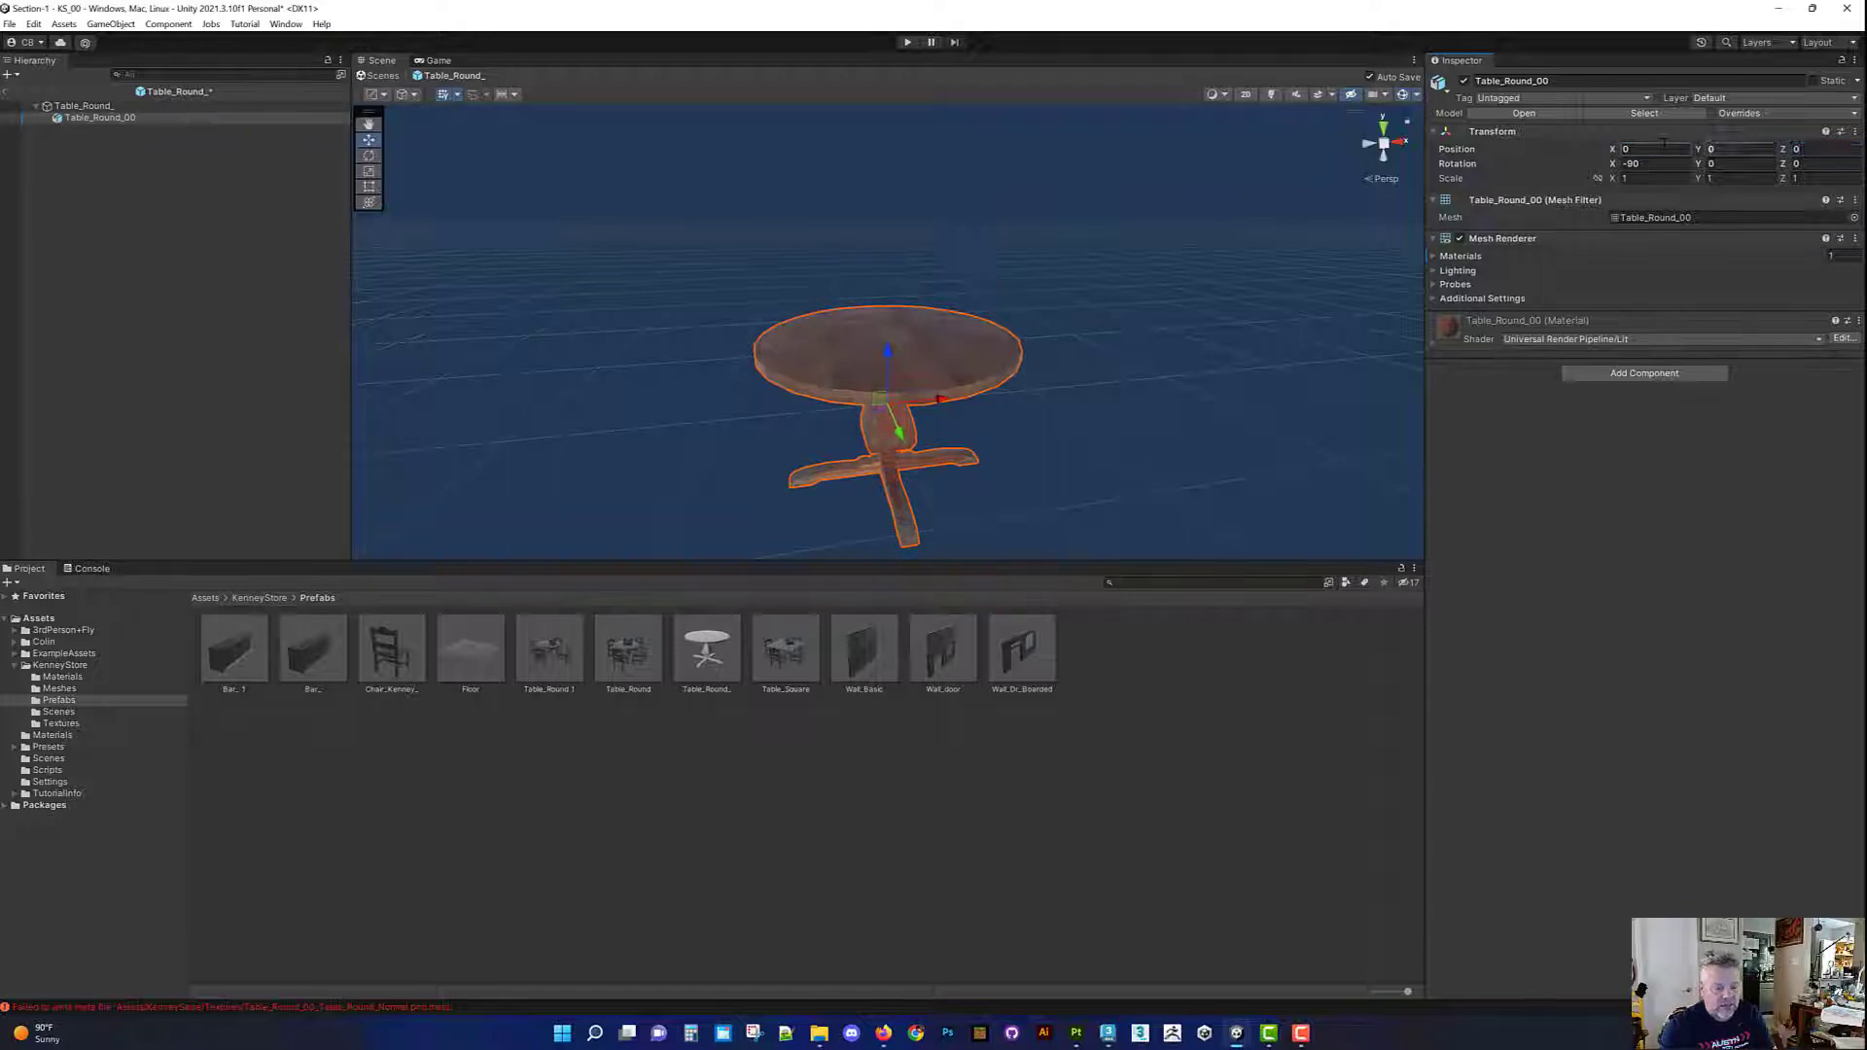
type("0.5")
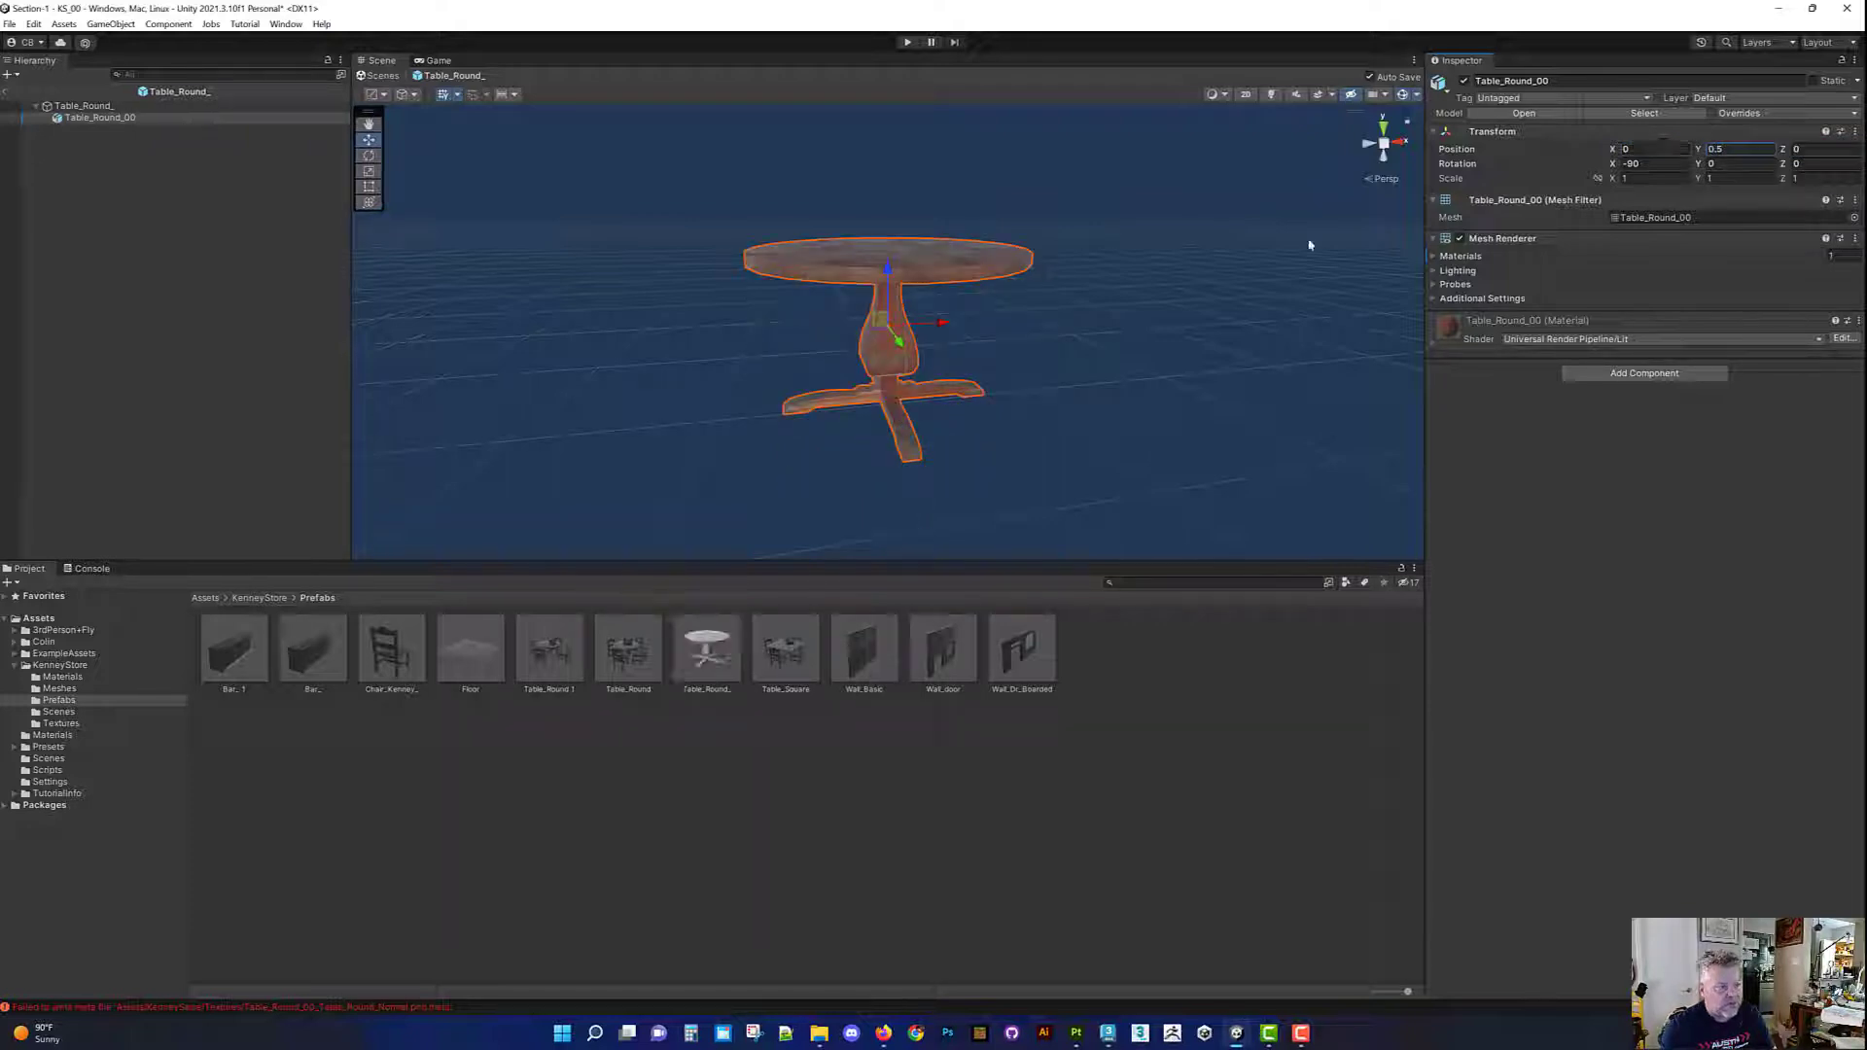
left_click_drag(1220, 380, 969, 423, "alt")
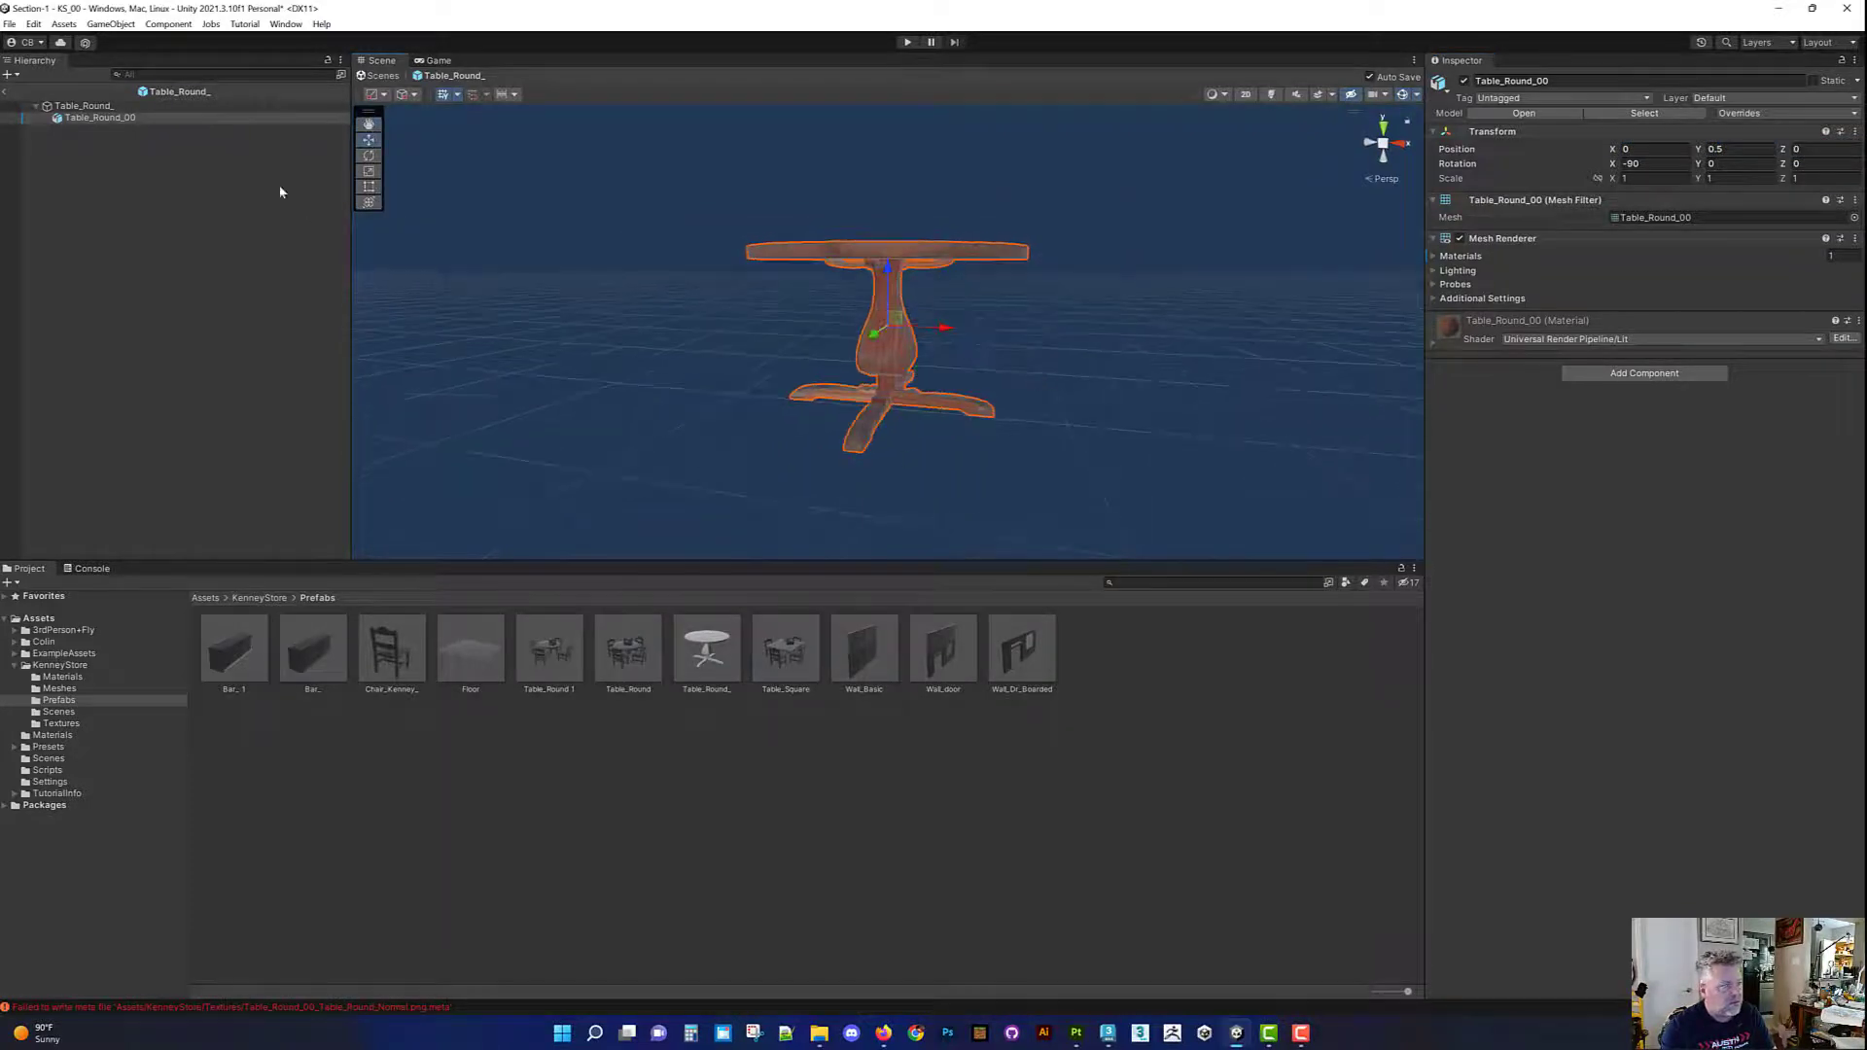
Step: Leave prefab editing and delete the Table_Round_ instance from the KS_00 scene
left_click(6, 91)
left_click_drag(876, 252, 880, 374, "alt")
left_click(900, 312)
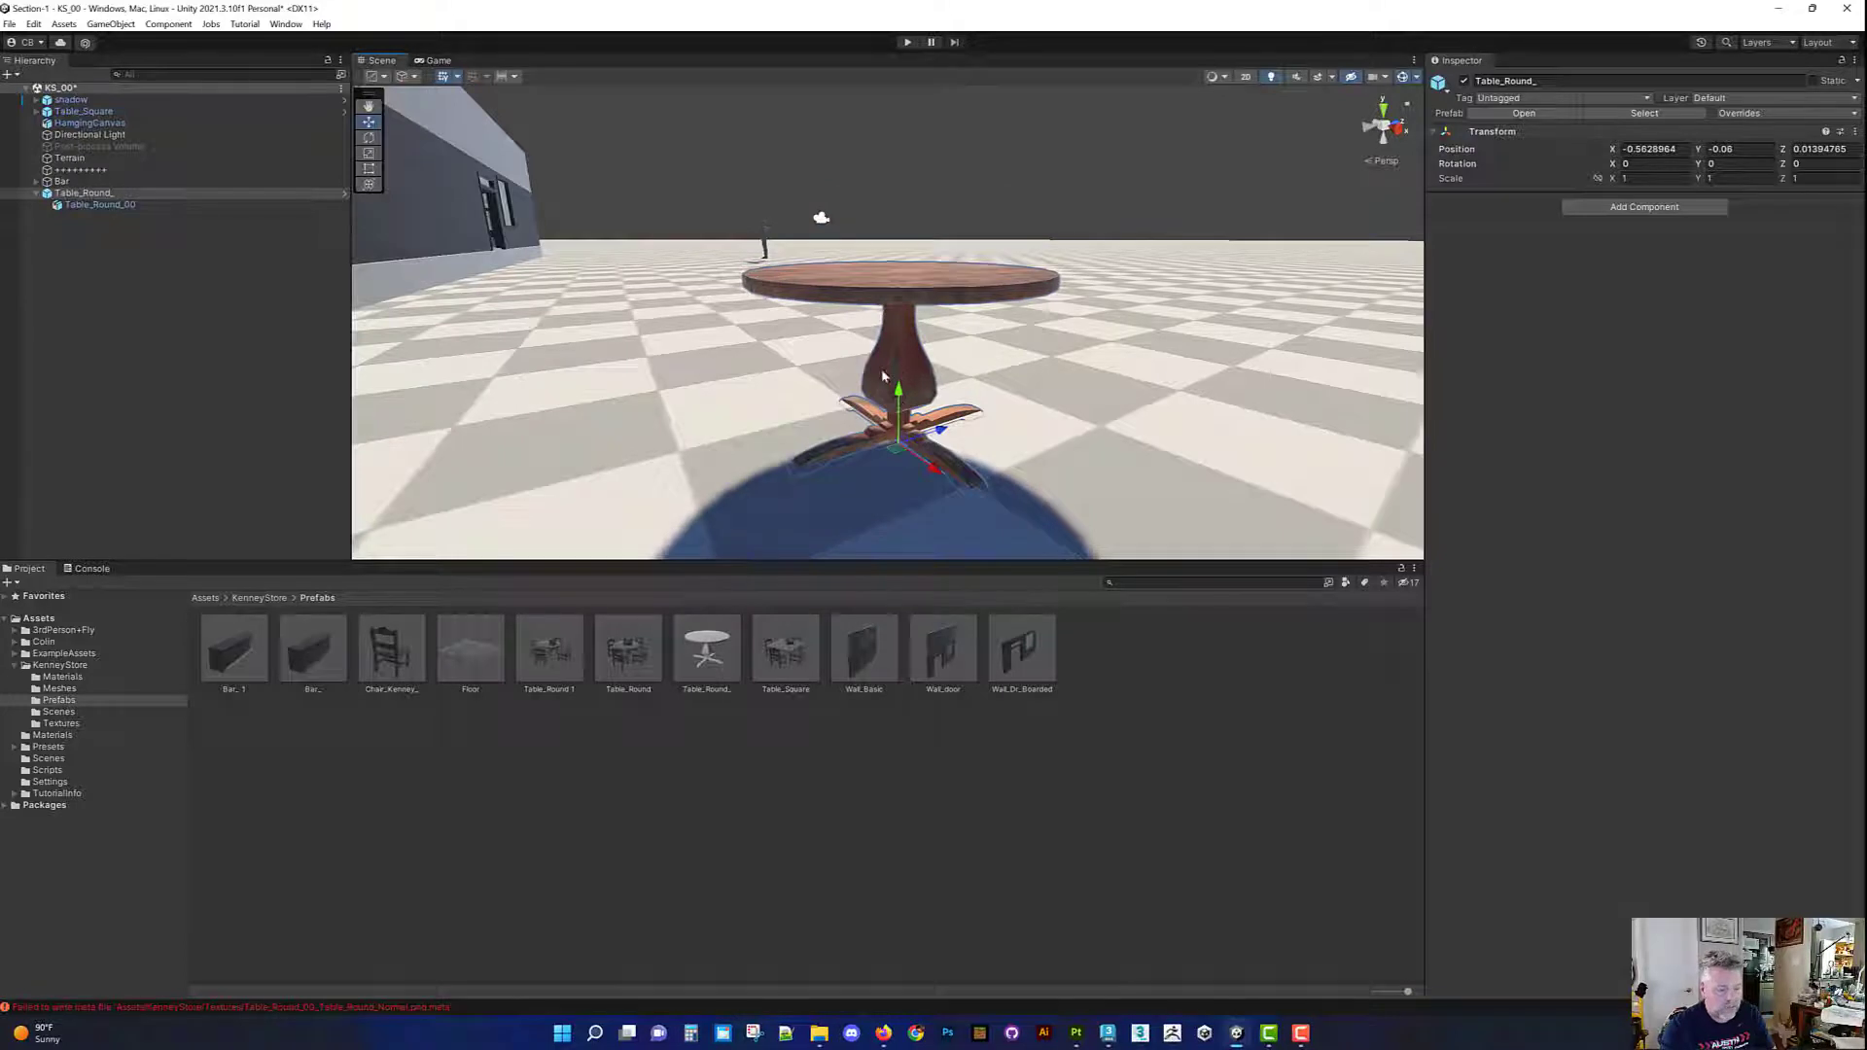
key("Delete")
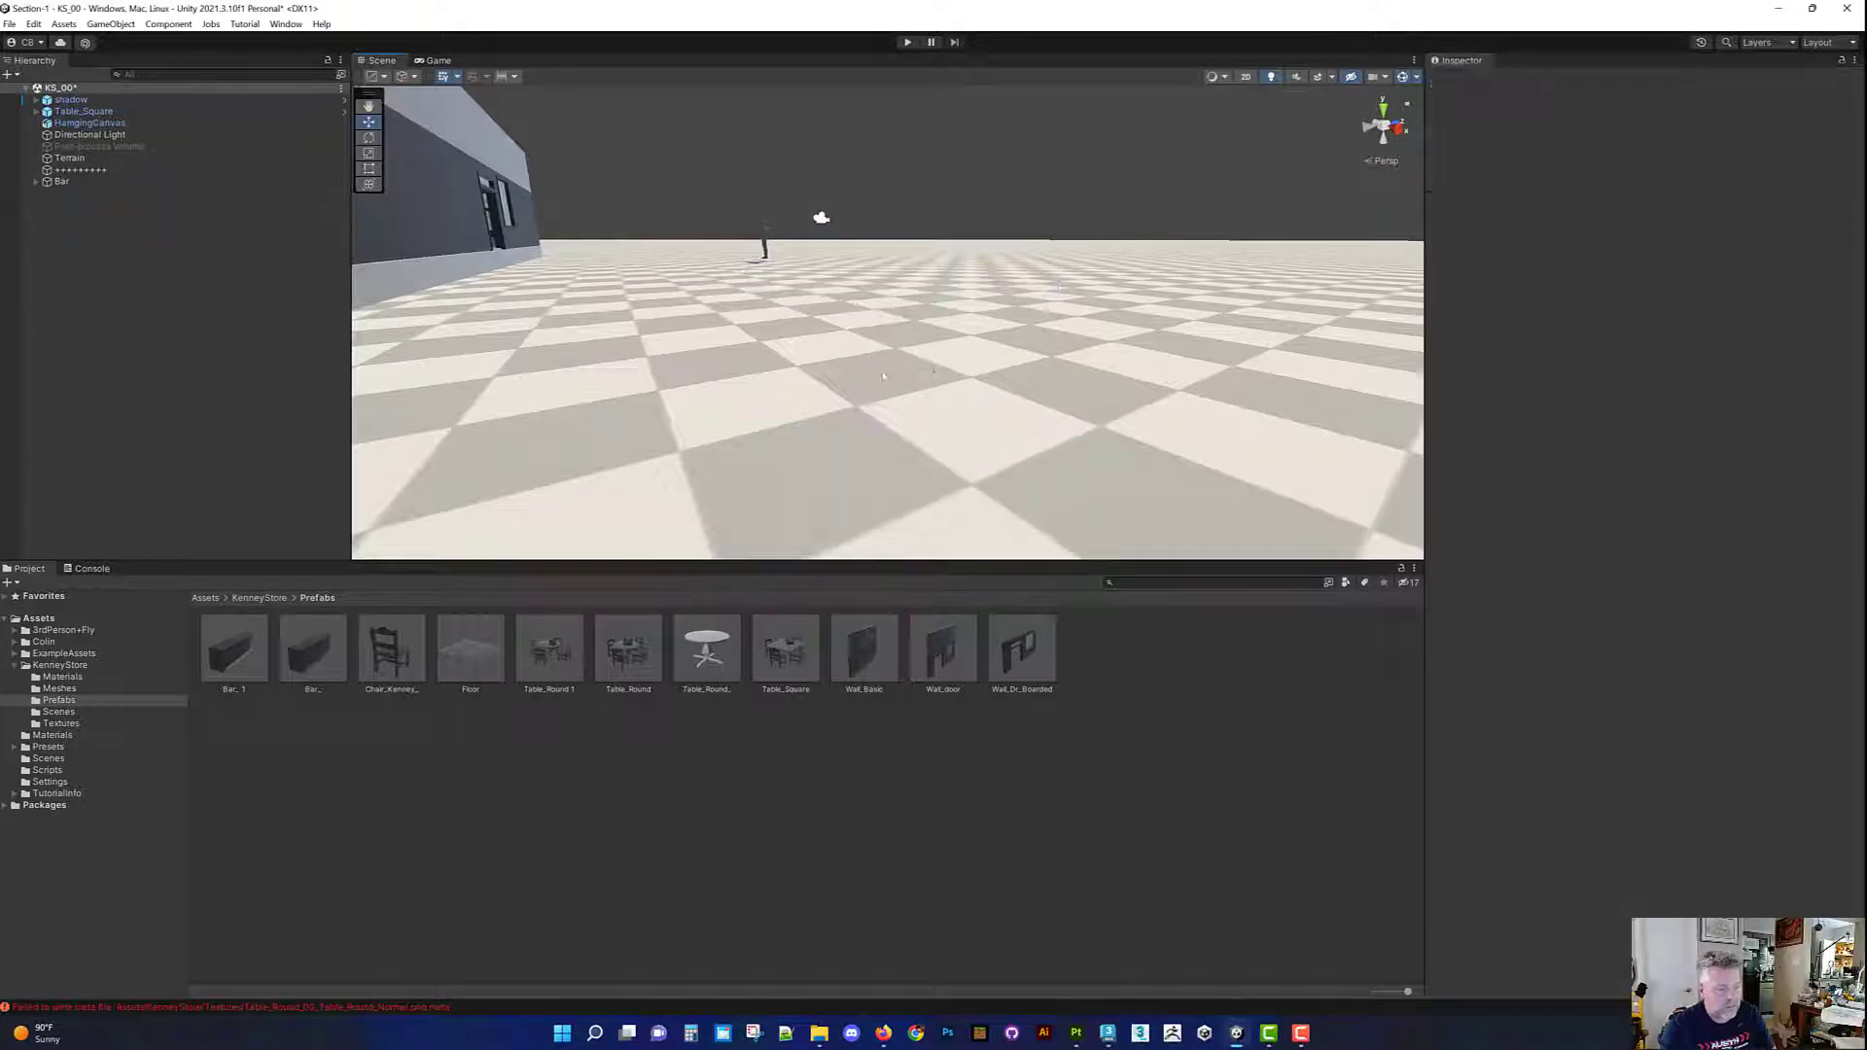
Step: In the Table_Round 1 prefab, replace the untextured Table_Round_00 with the new Table_Round_ prefab
left_click(550, 652)
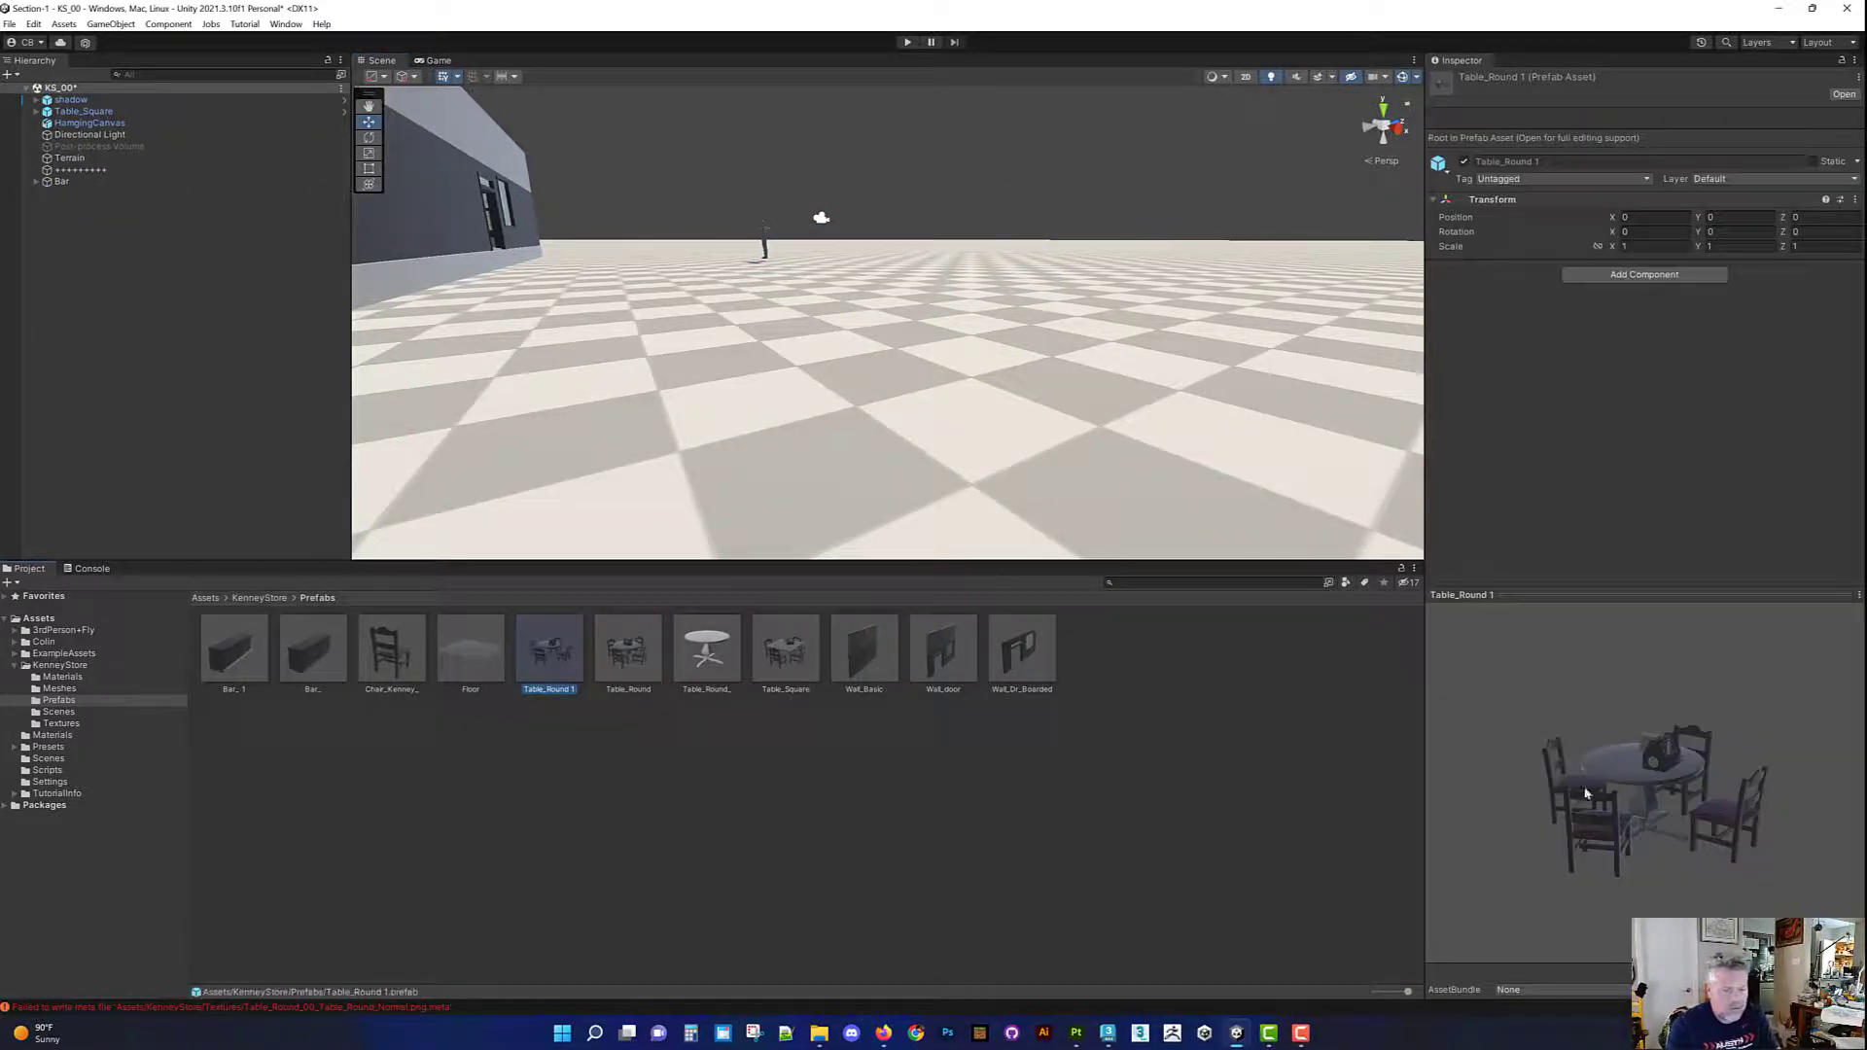
double_click(550, 638)
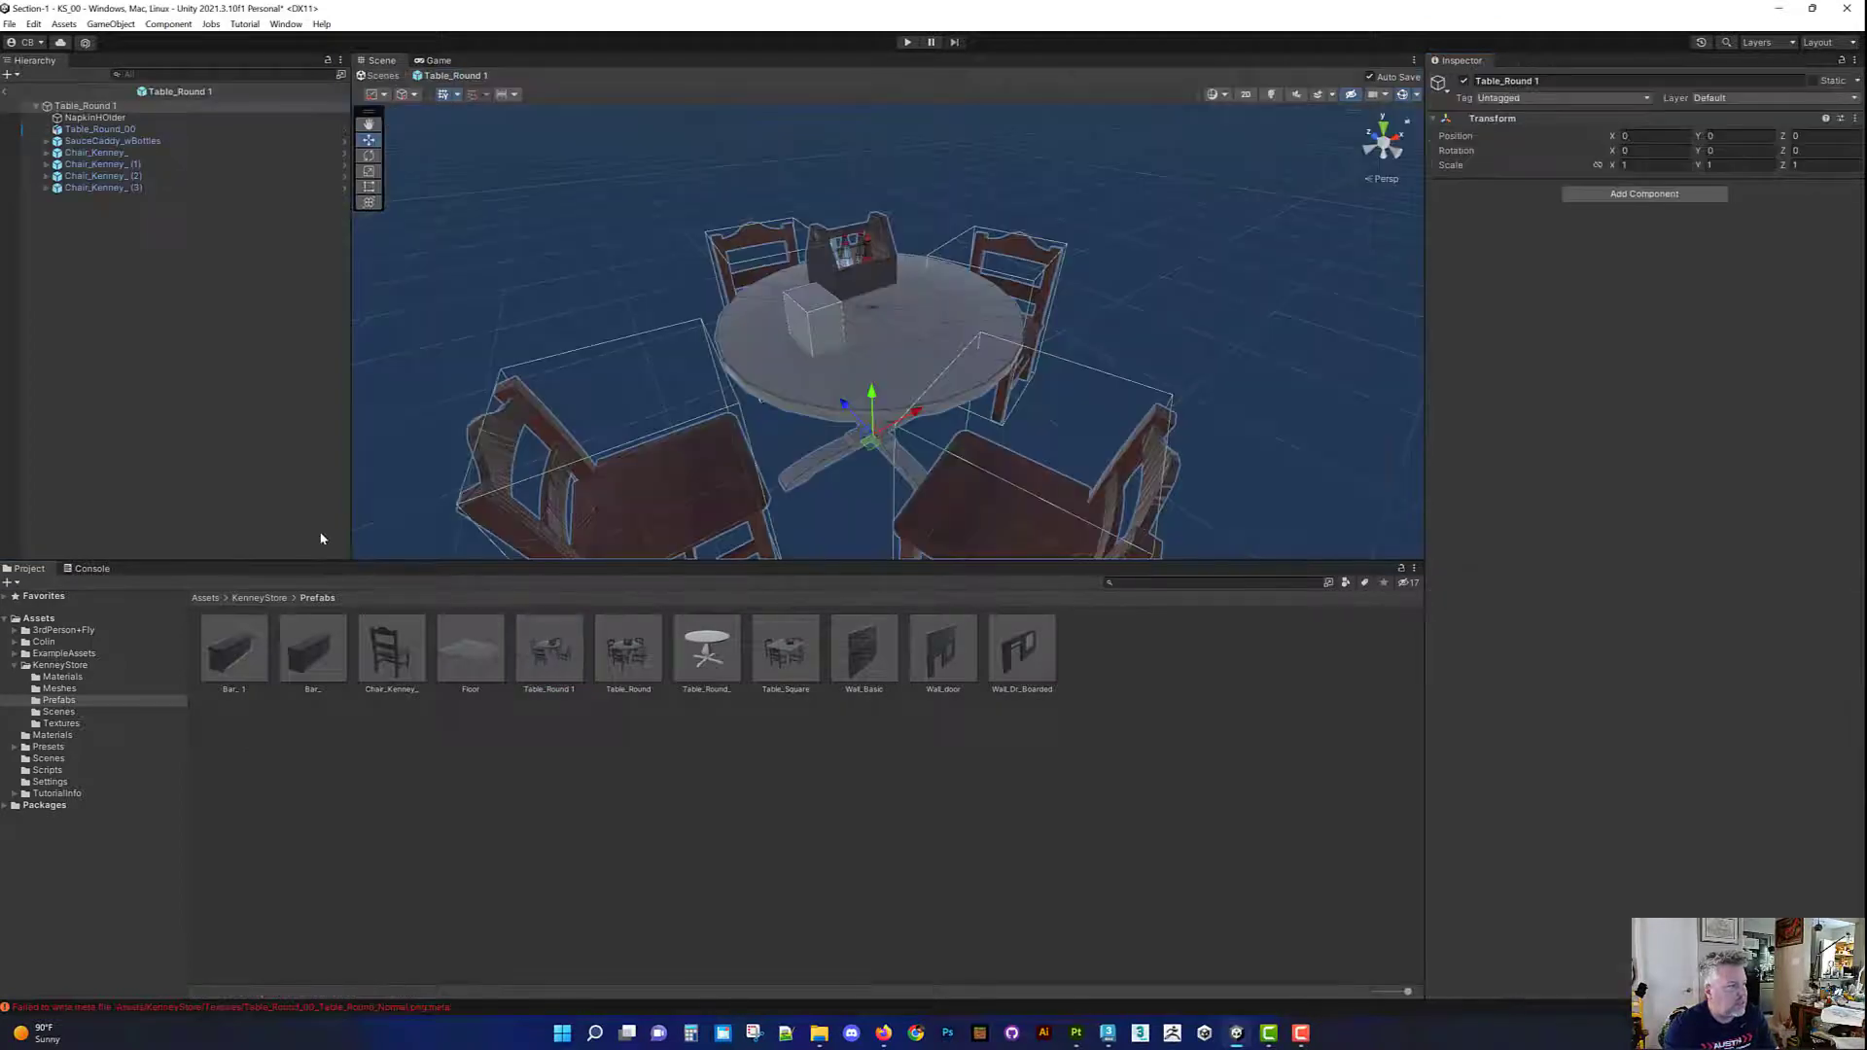
left_click_drag(713, 652, 149, 141)
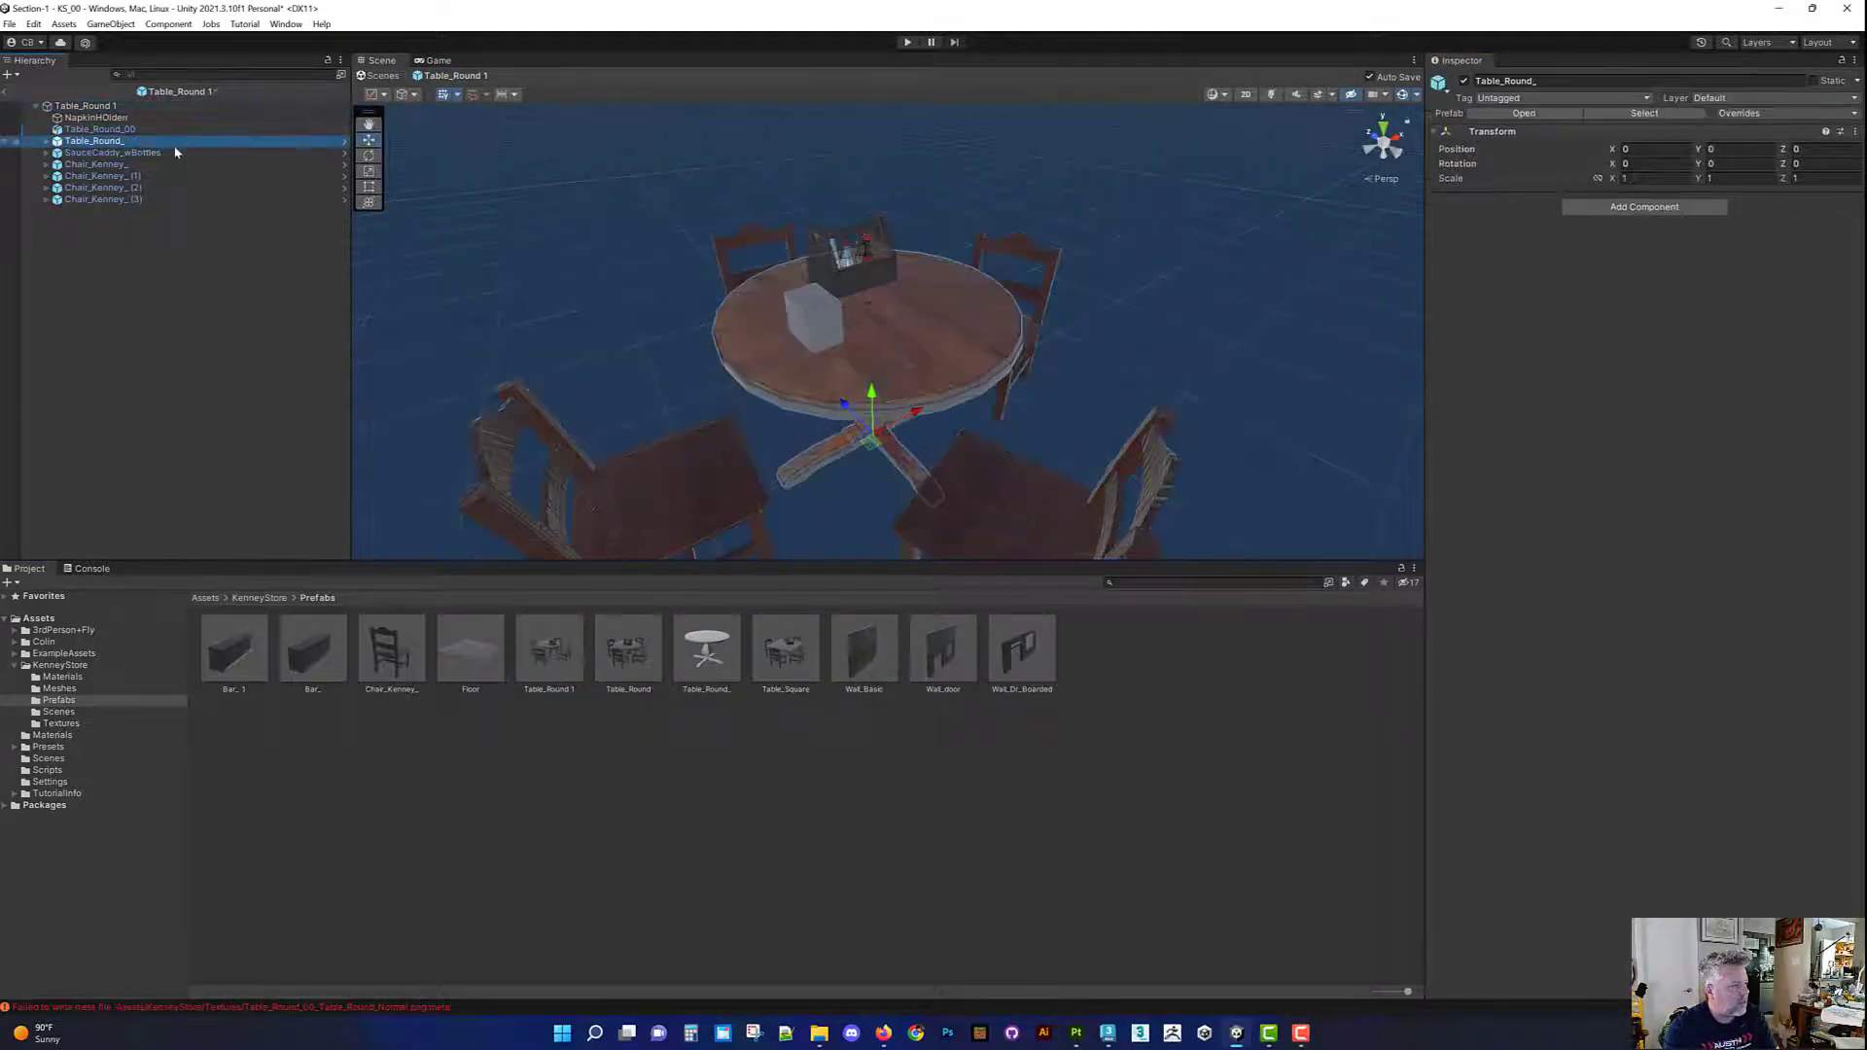
key("Delete")
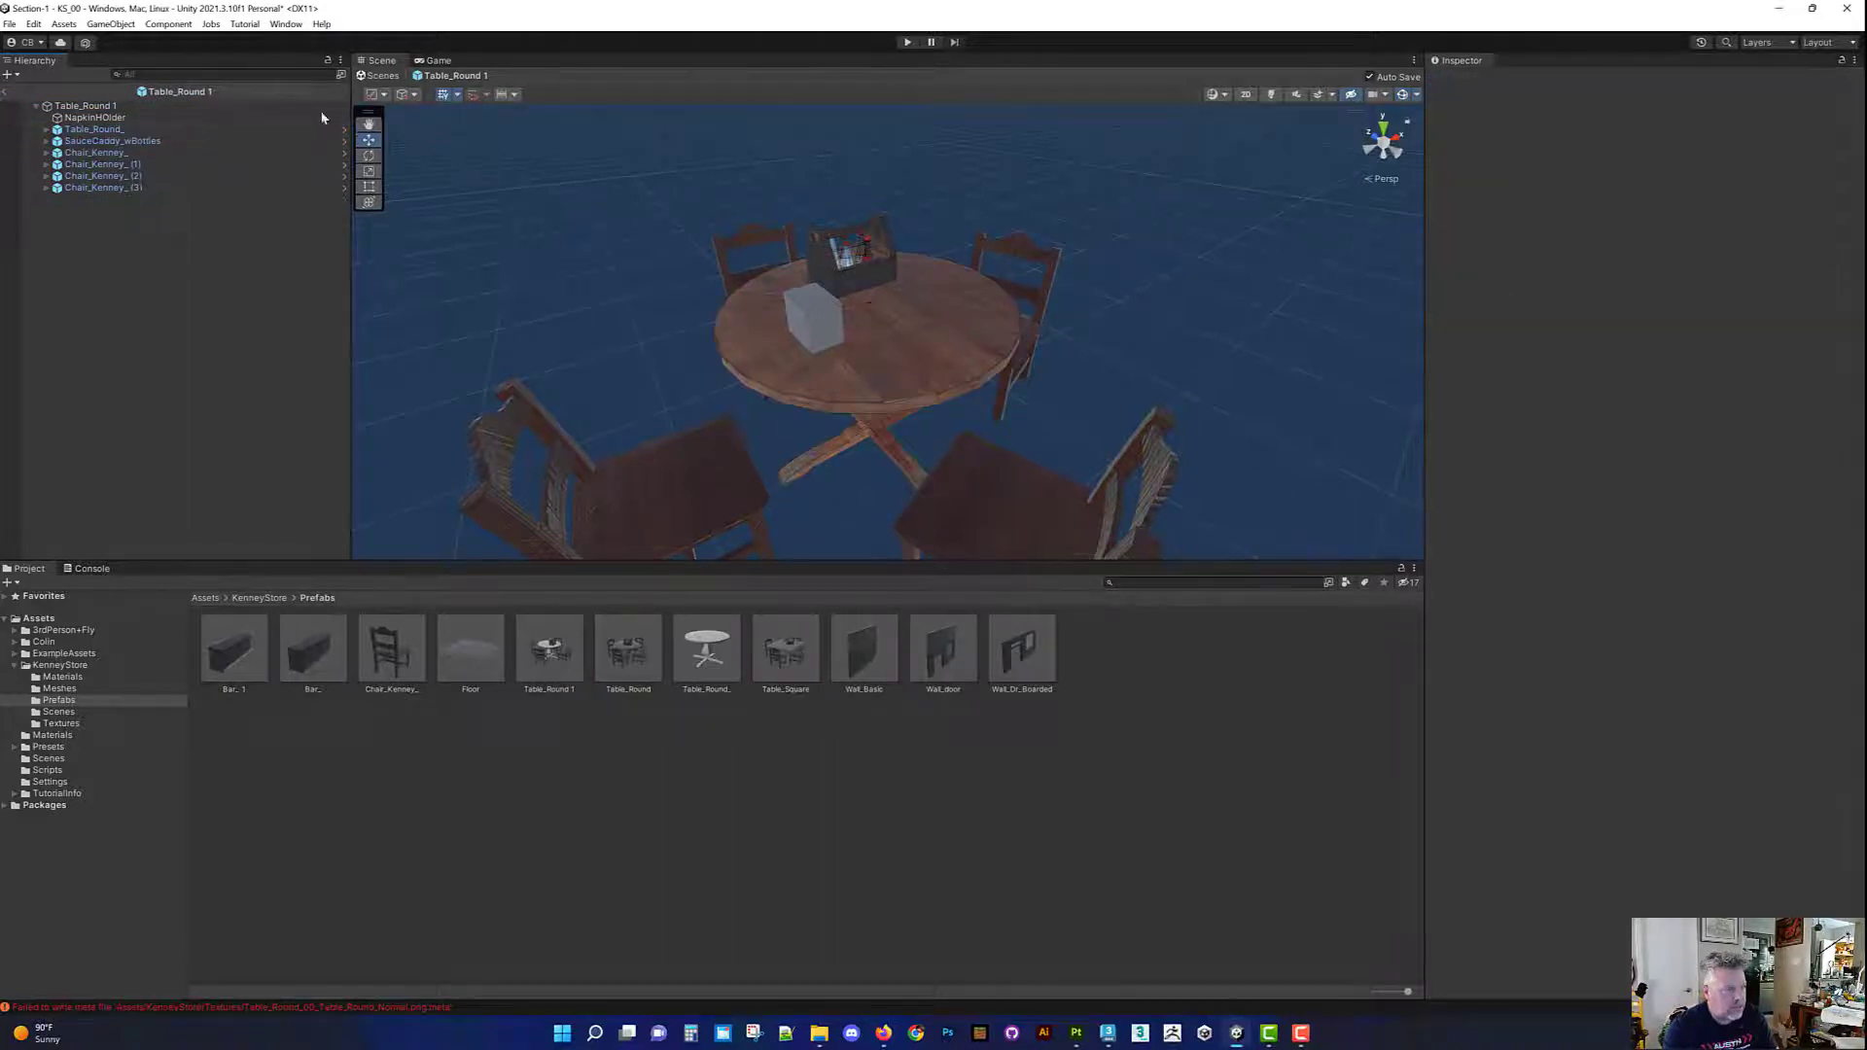
left_click_drag(778, 389, 775, 285, "alt")
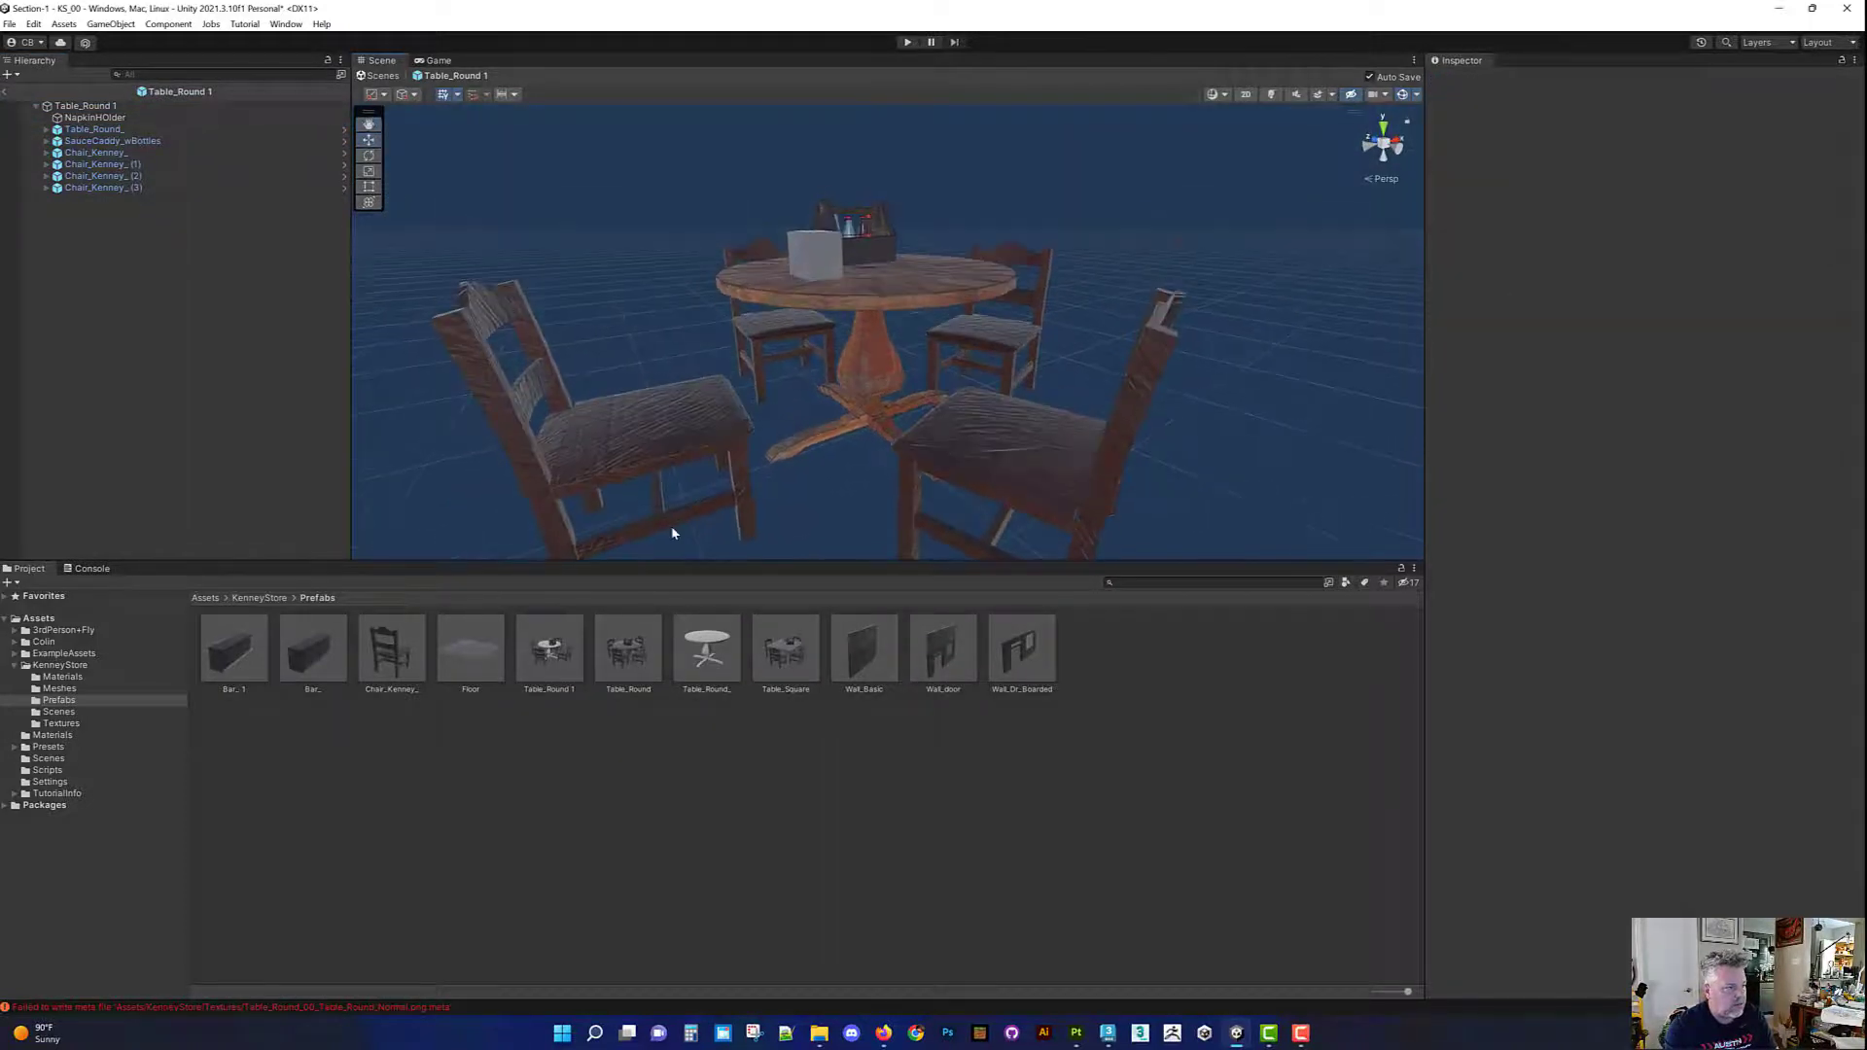
Step: In the Table_Round prefab, add the new Table_Round_ prefab and delete the old Table_Round_00 table
double_click(618, 668)
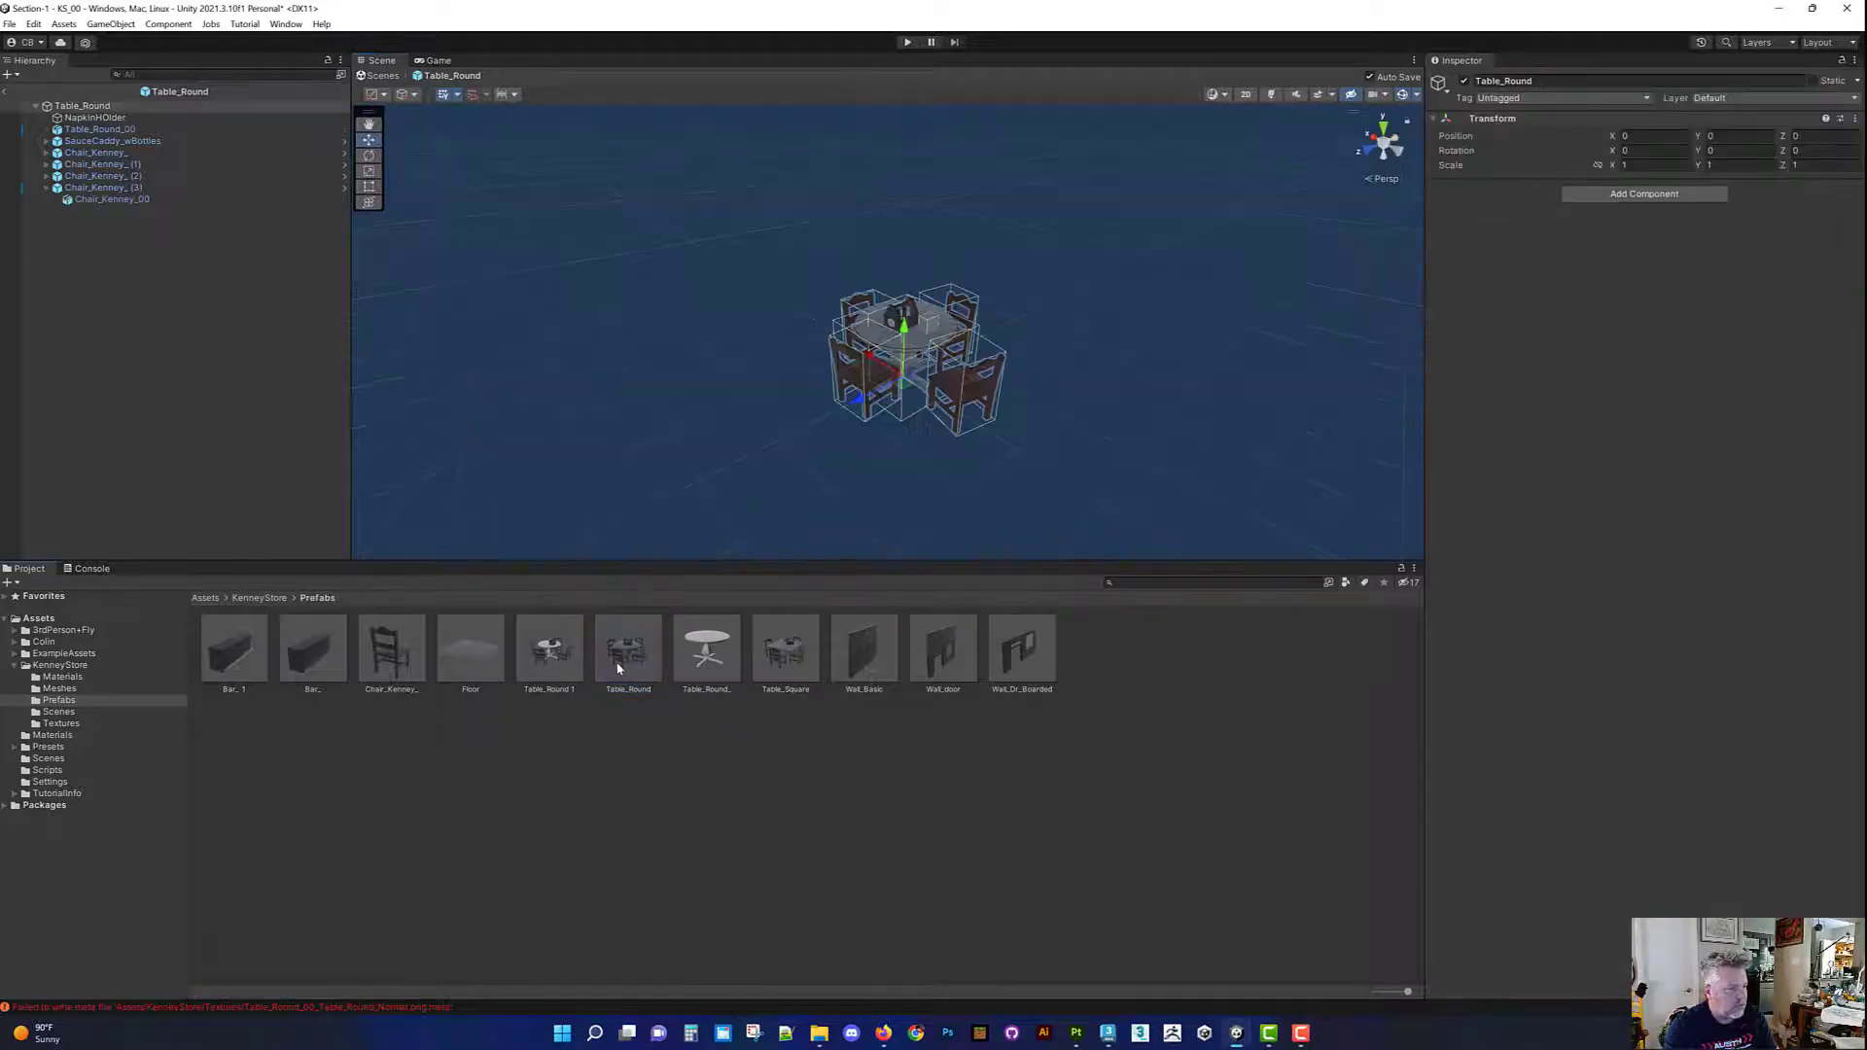
left_click(753, 402)
left_click_drag(707, 650, 126, 136)
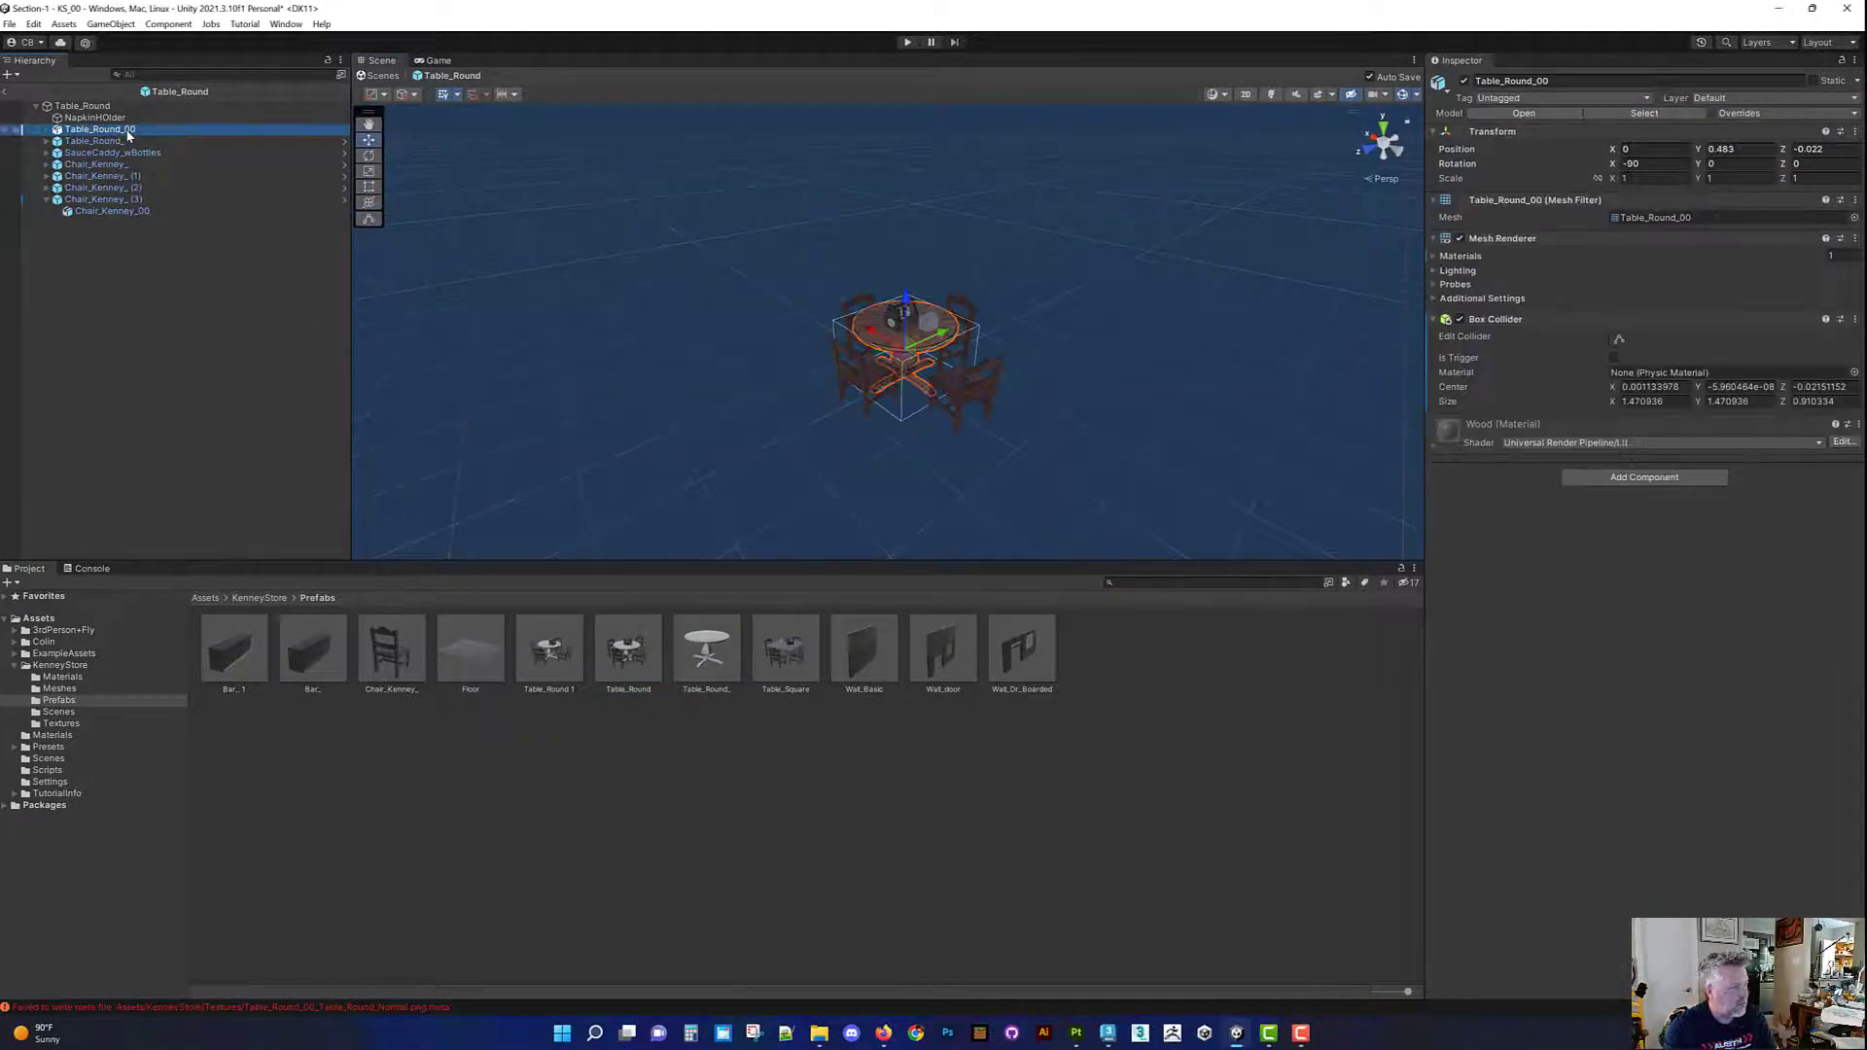
left_click(503, 272)
left_click_drag(858, 322, 939, 466, "alt")
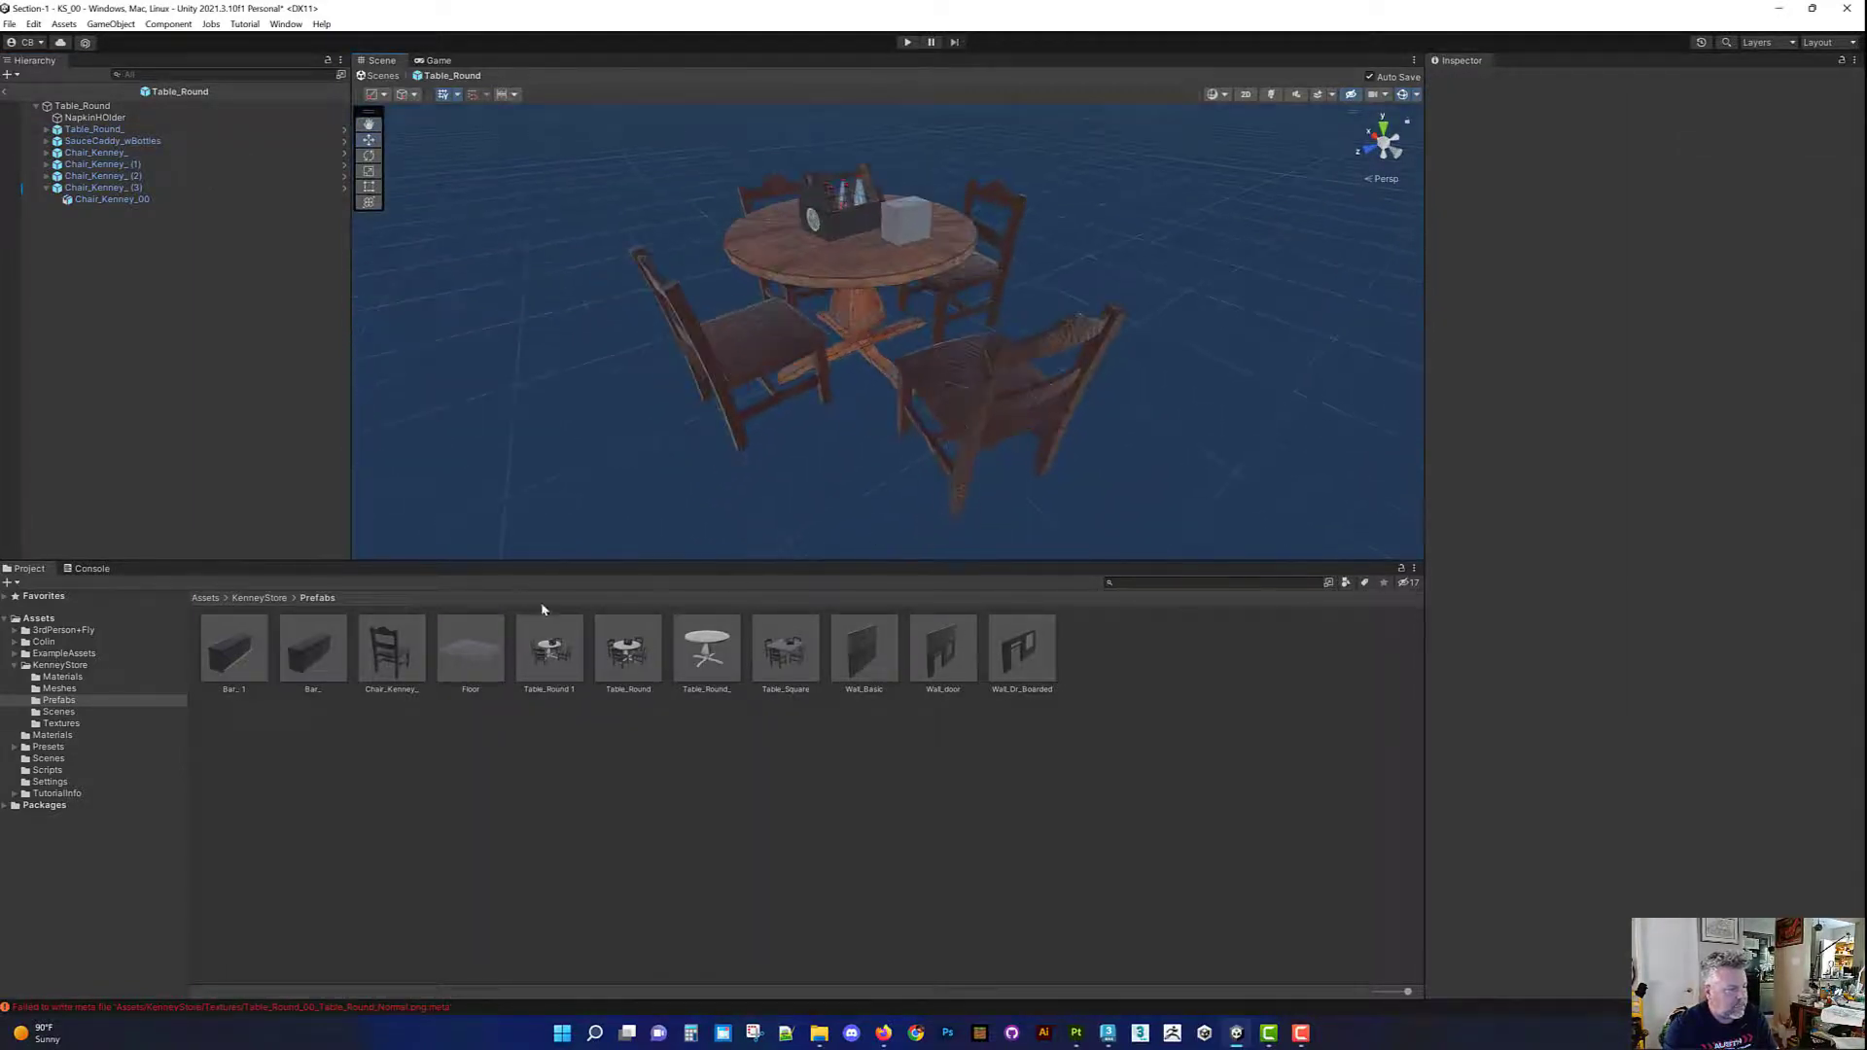
Step: Return to the KS_00 scene and examine the round tables throughout the bar interior
left_click(6, 91)
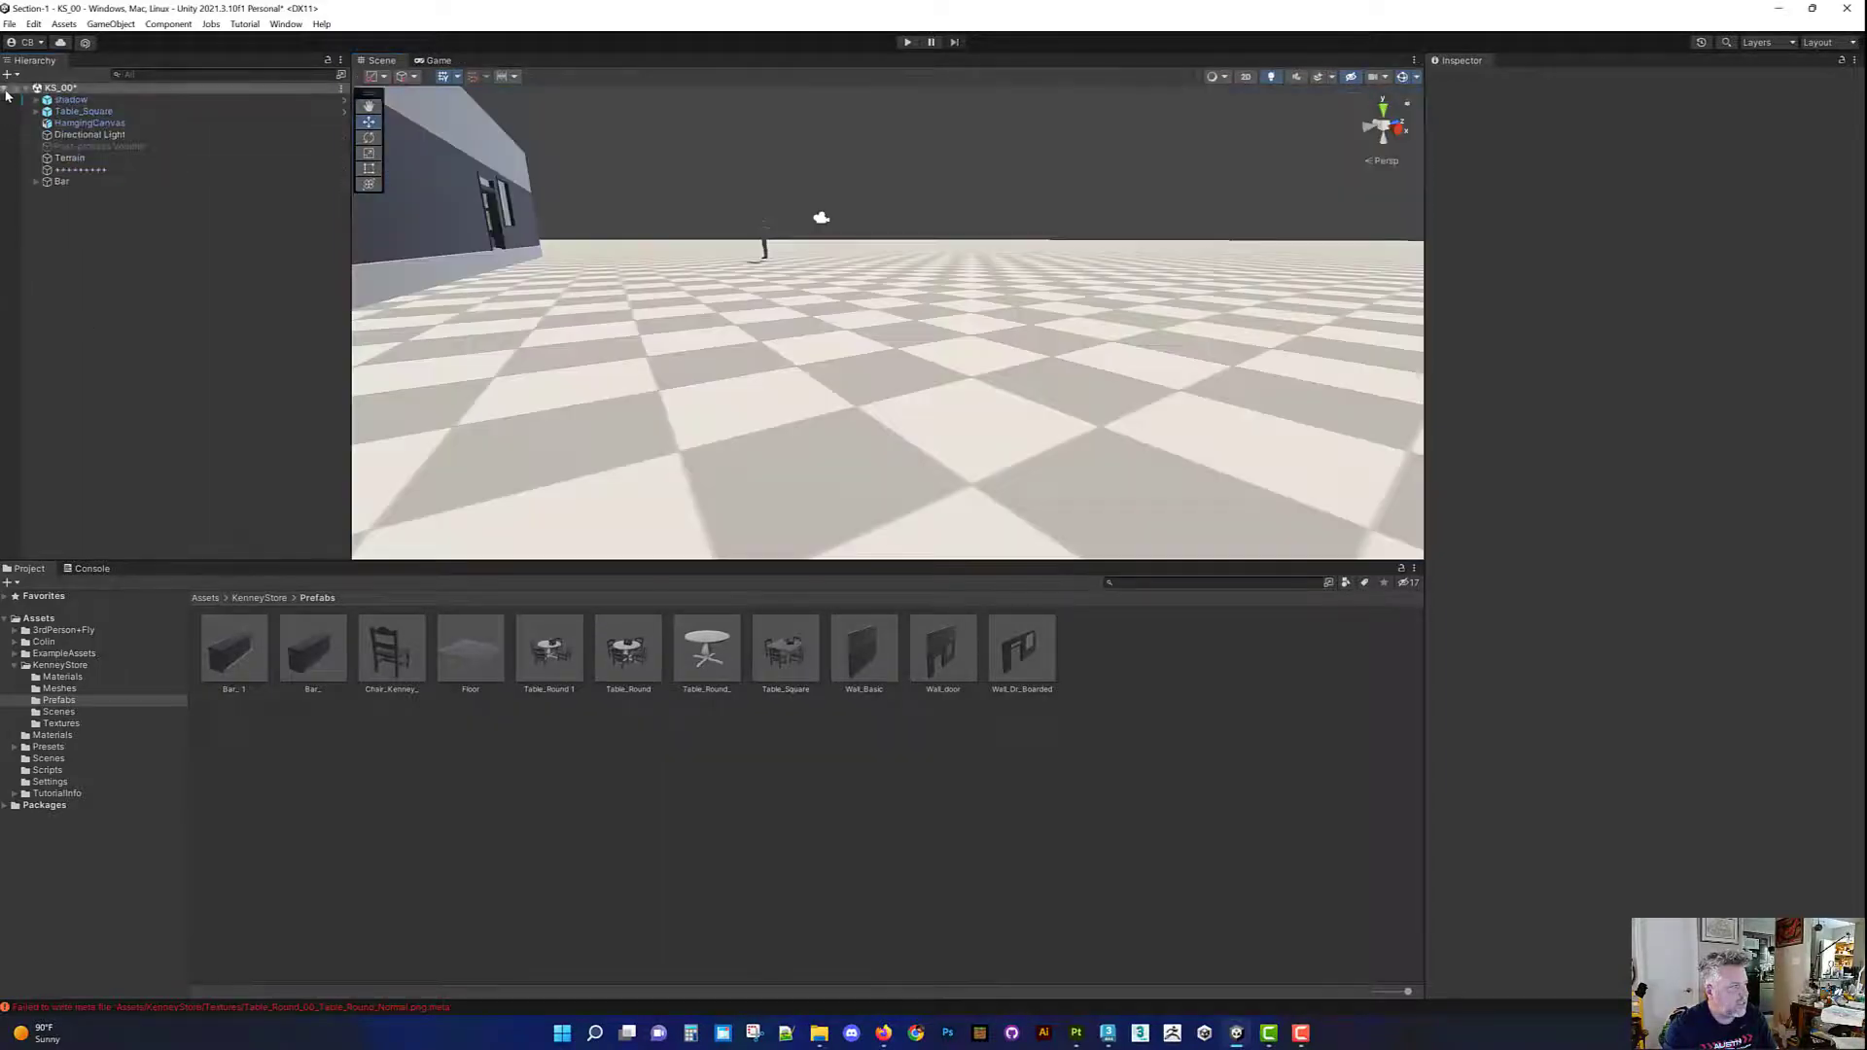
left_click_drag(821, 217, 863, 355, "alt")
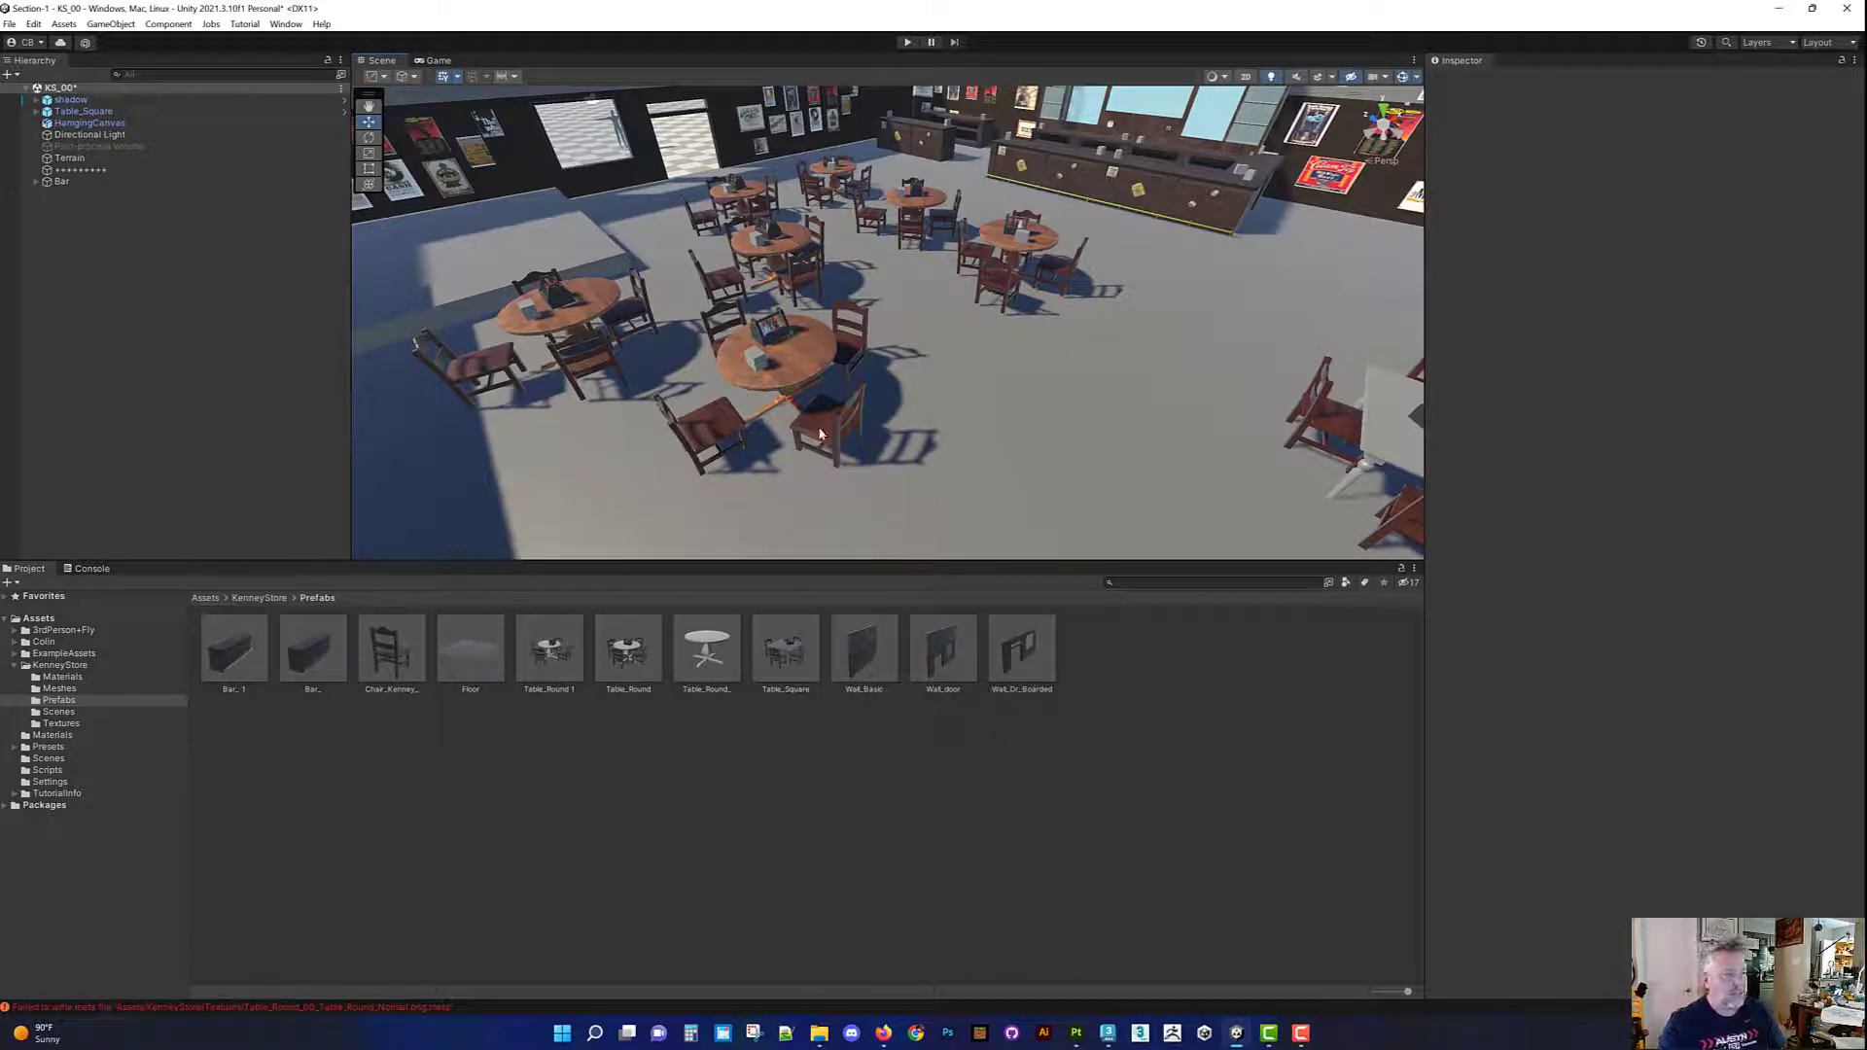
right_click_drag(820, 434, 833, 359, "alt")
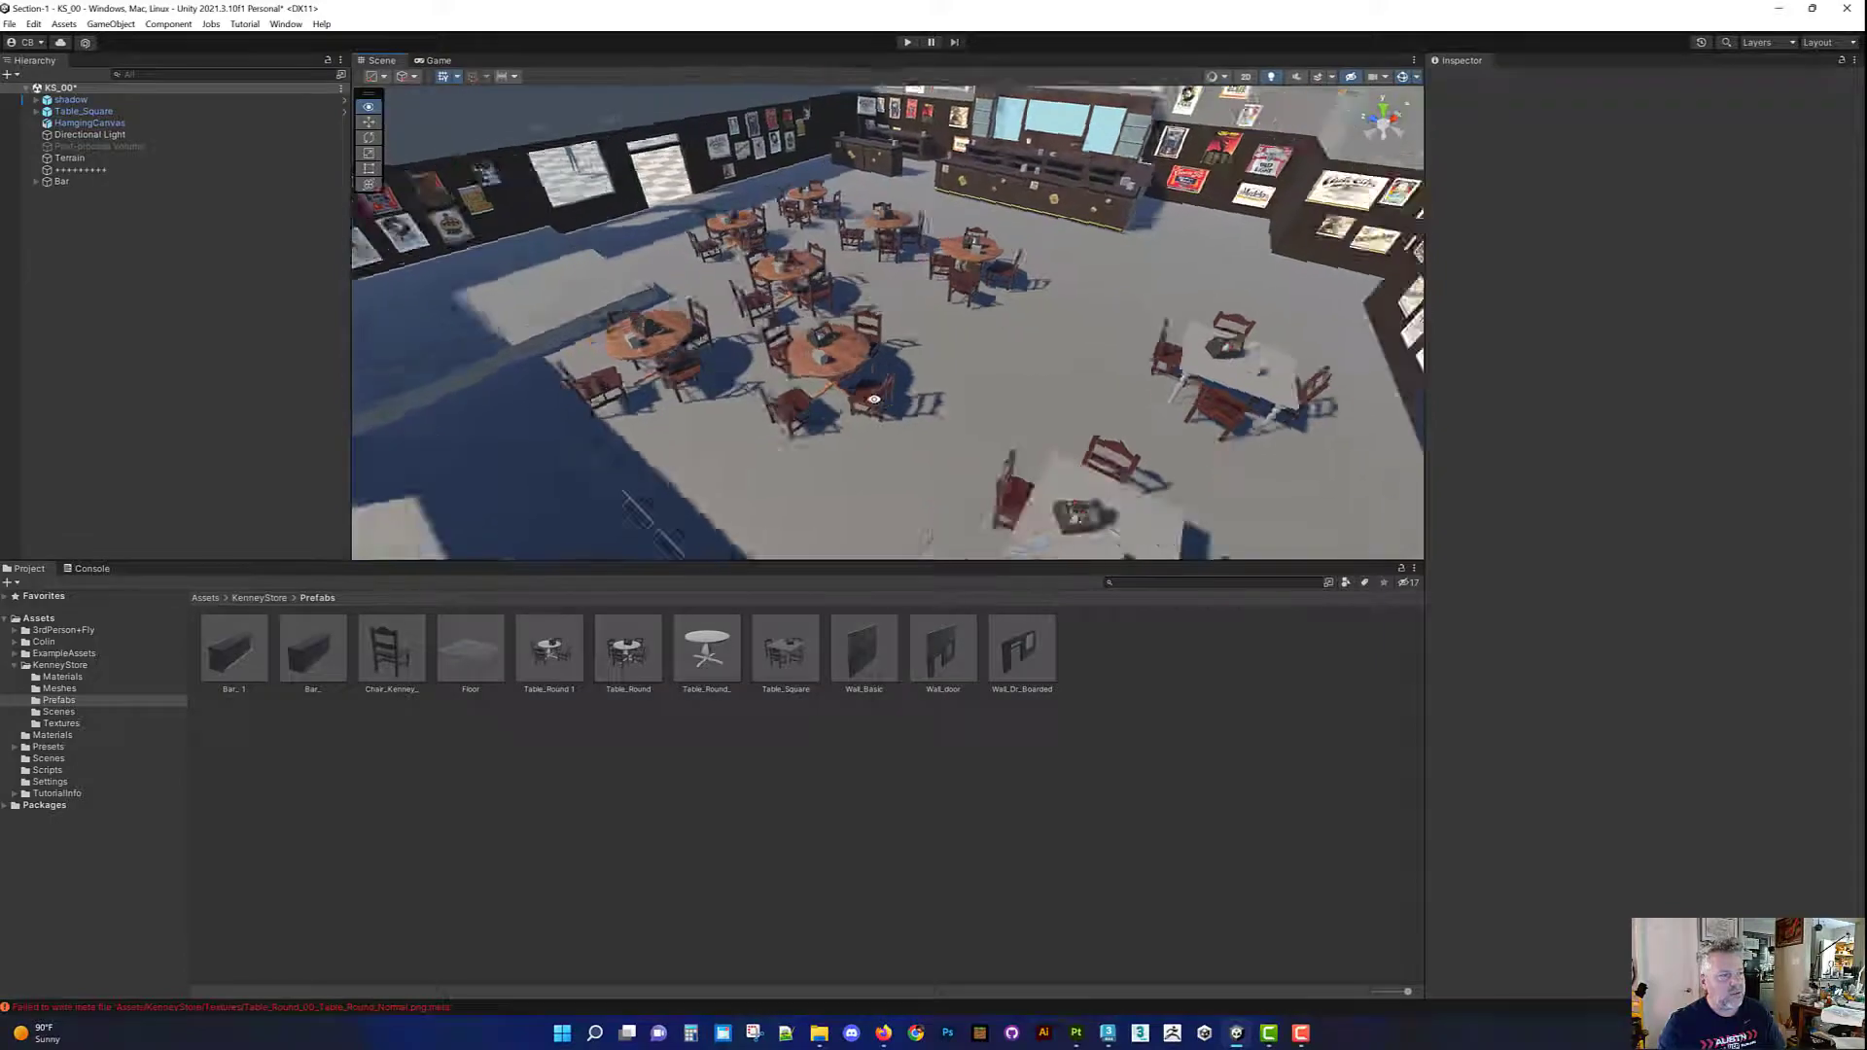
mouse_move(991, 367)
right_mouse_down()
mouse_move(1103, 394)
mouse_move(1026, 356)
right_mouse_up()
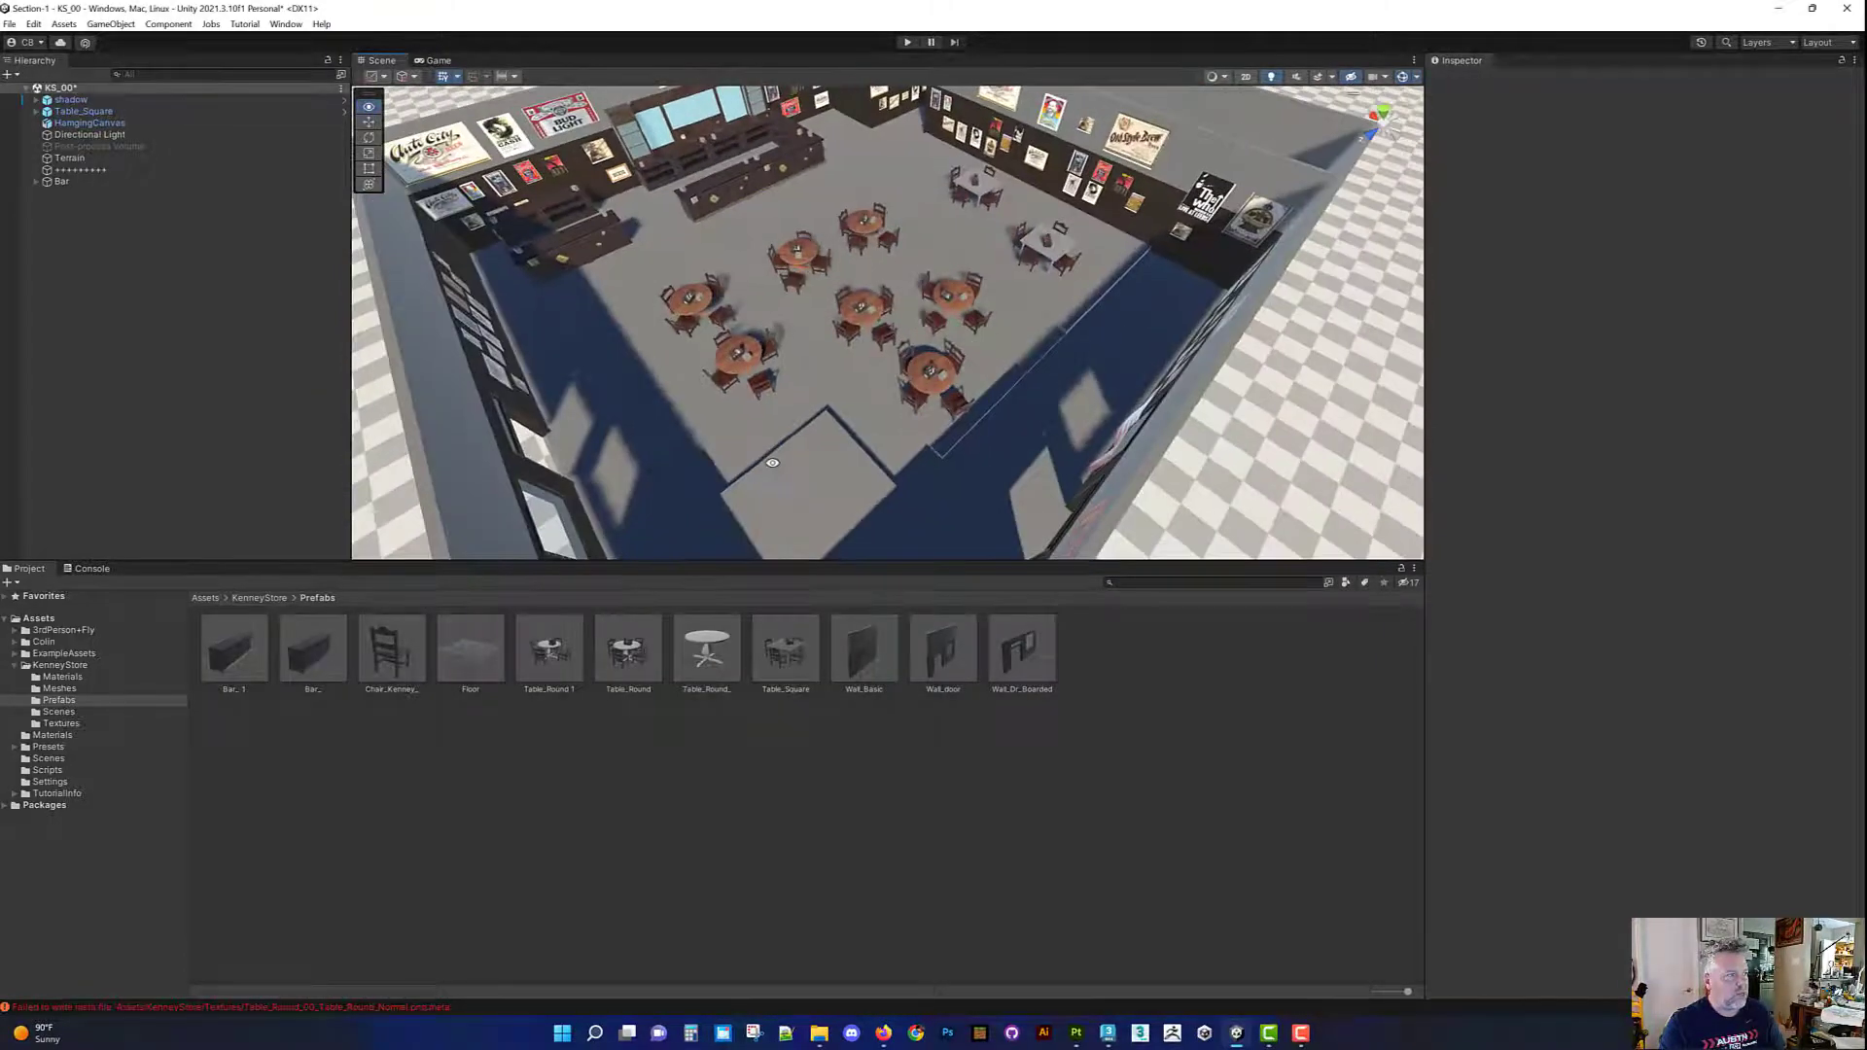